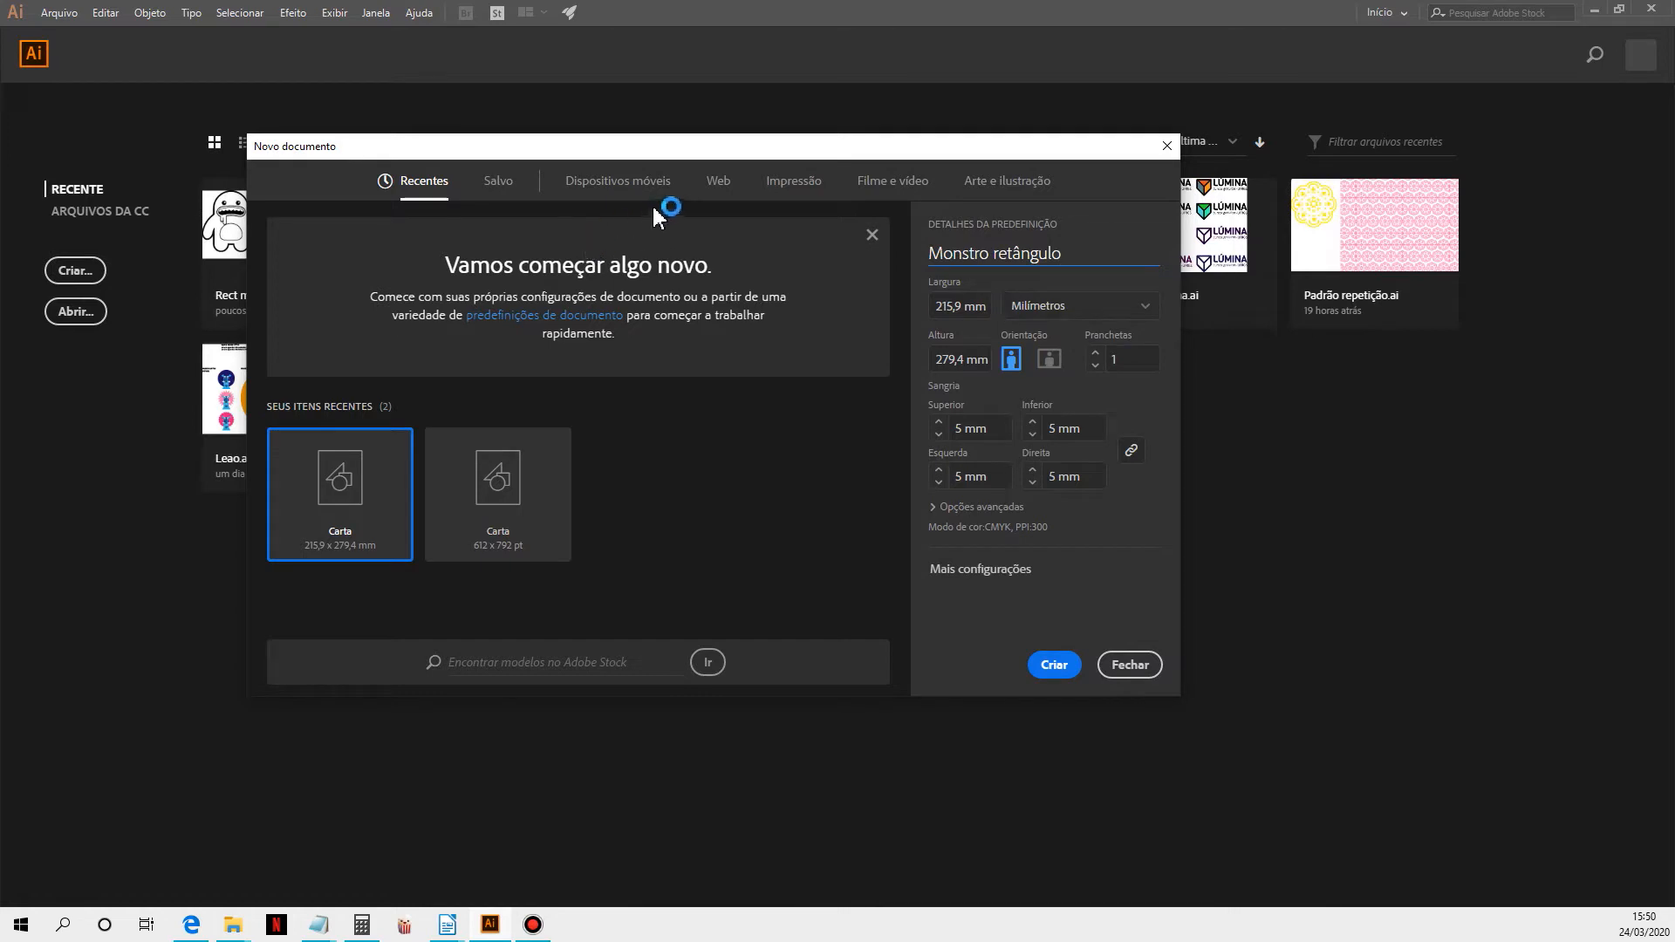
Create the "Monstro retângulo" document from the 1366 × 768 px Comum web preset with RGB colors and 72 ppi
left_click(713, 185)
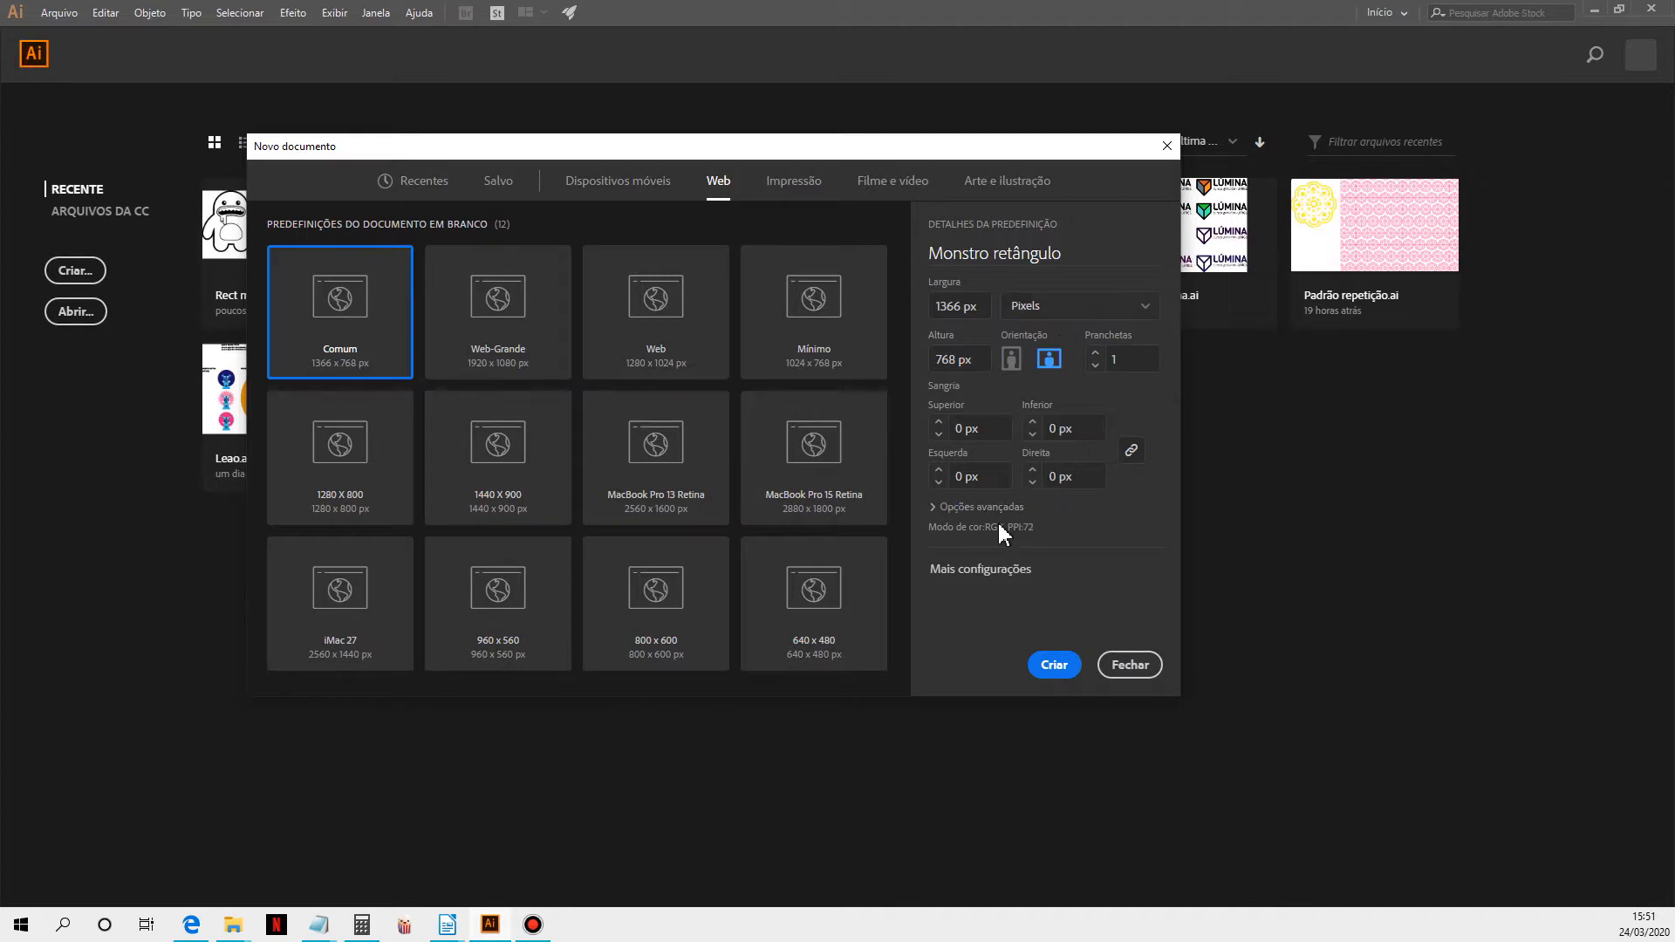
left_click(941, 513)
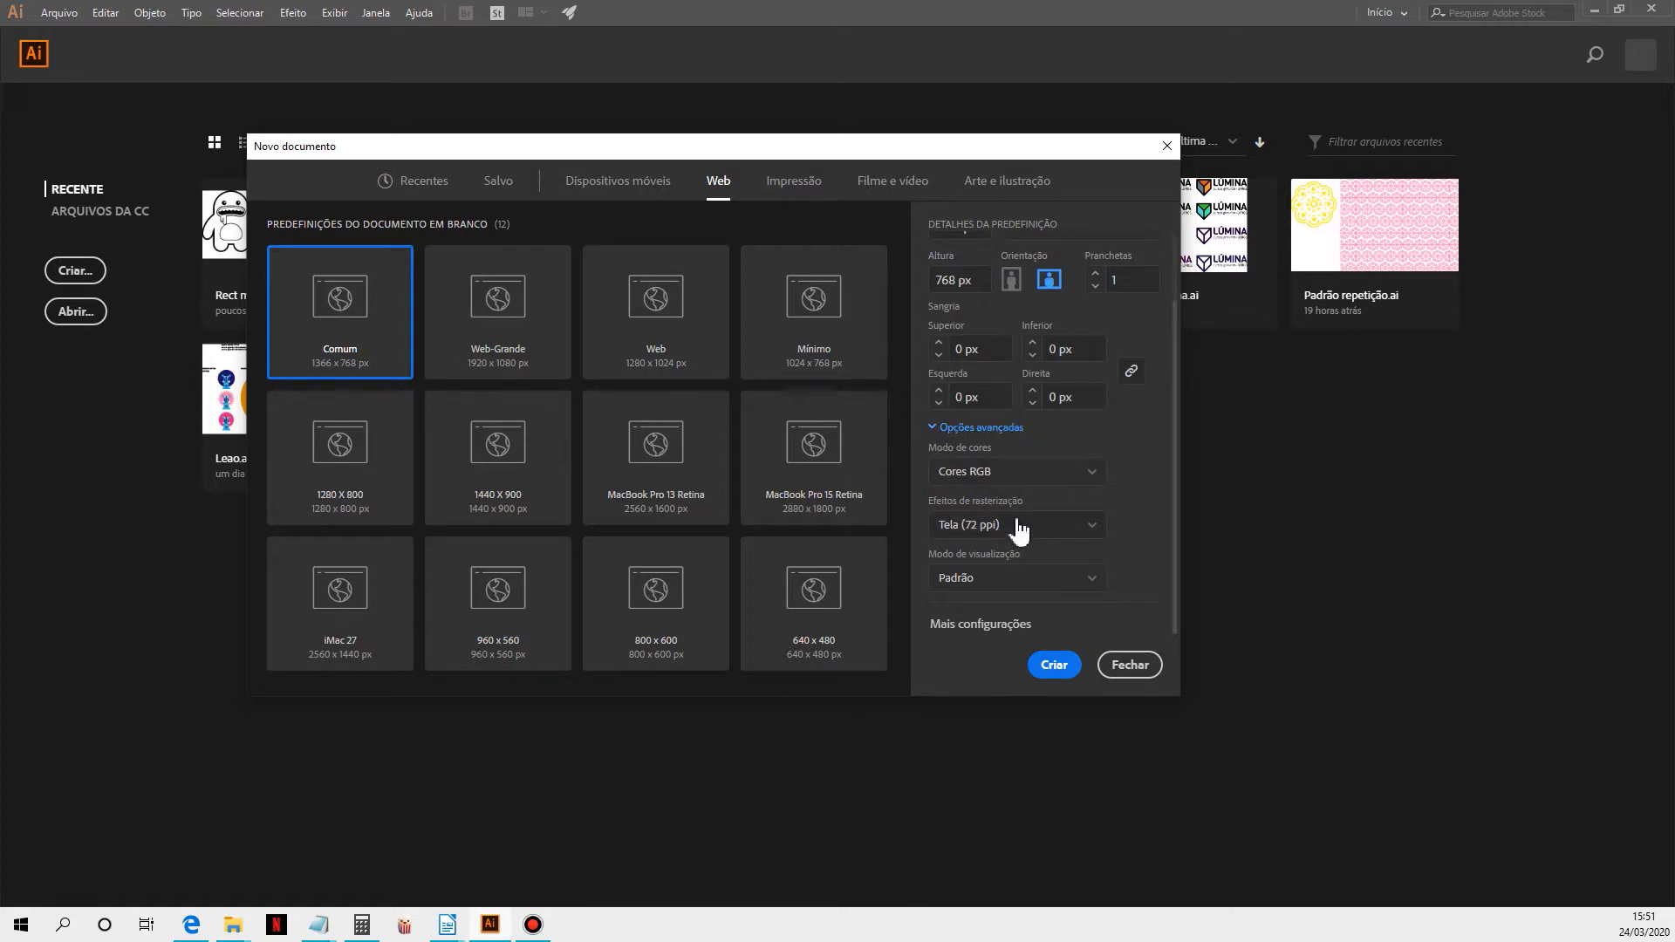
left_click(1055, 666)
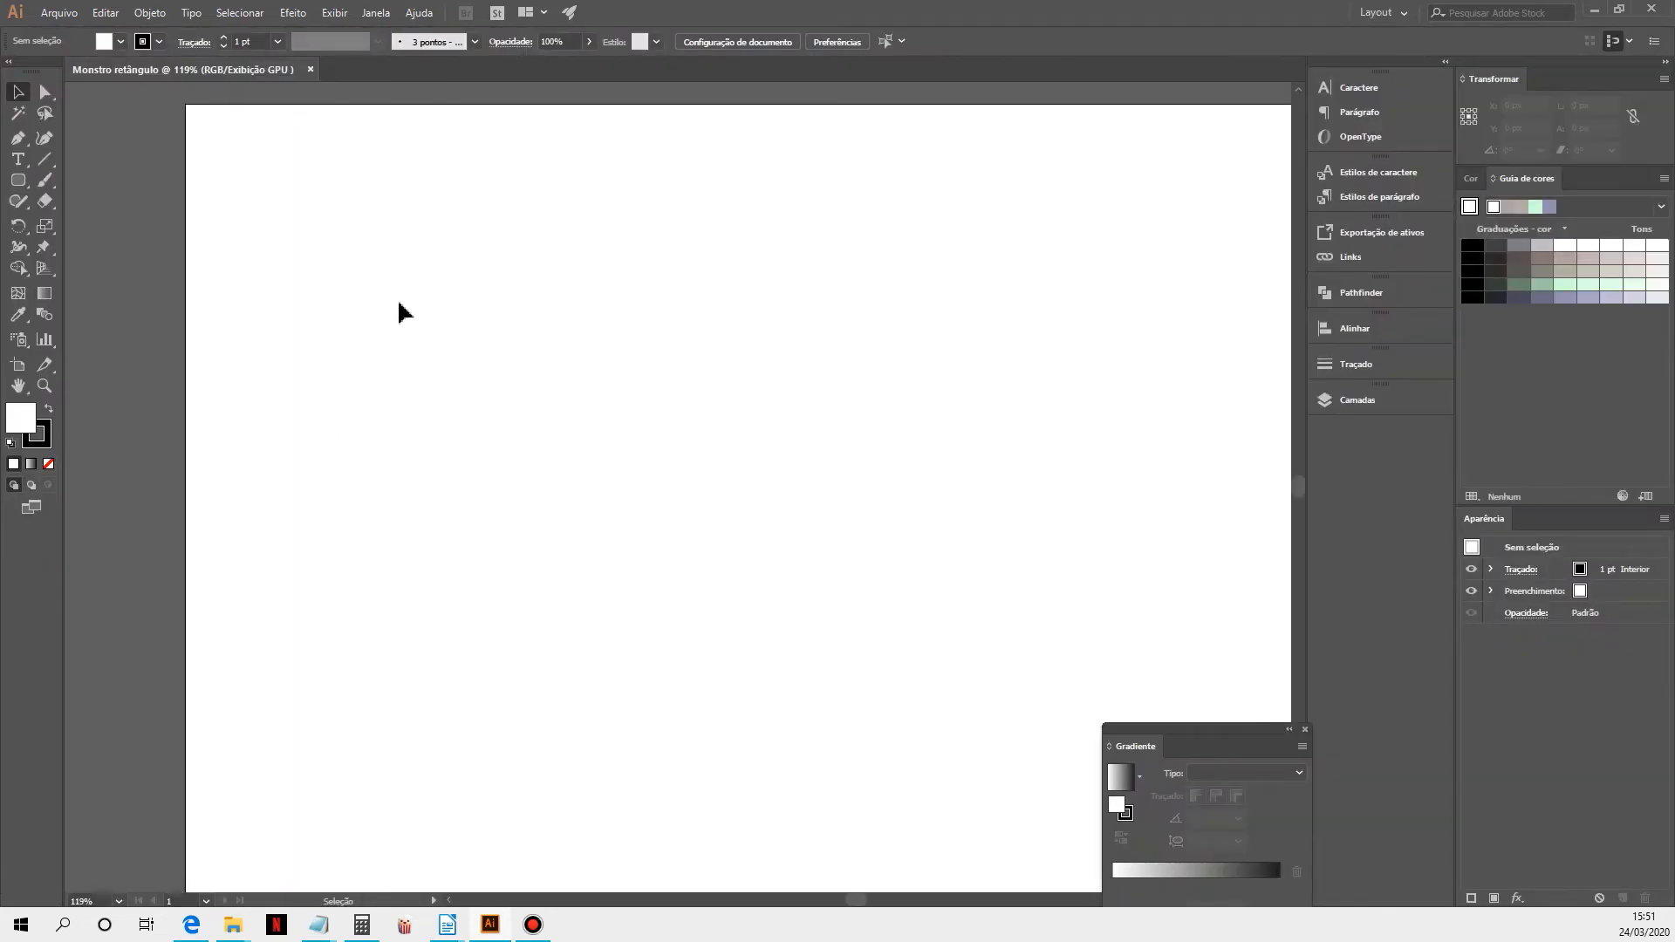
Place Rect monster_Monster.png from the Illustrator > Monster folder on the artboard at its original size
left_click(72, 19)
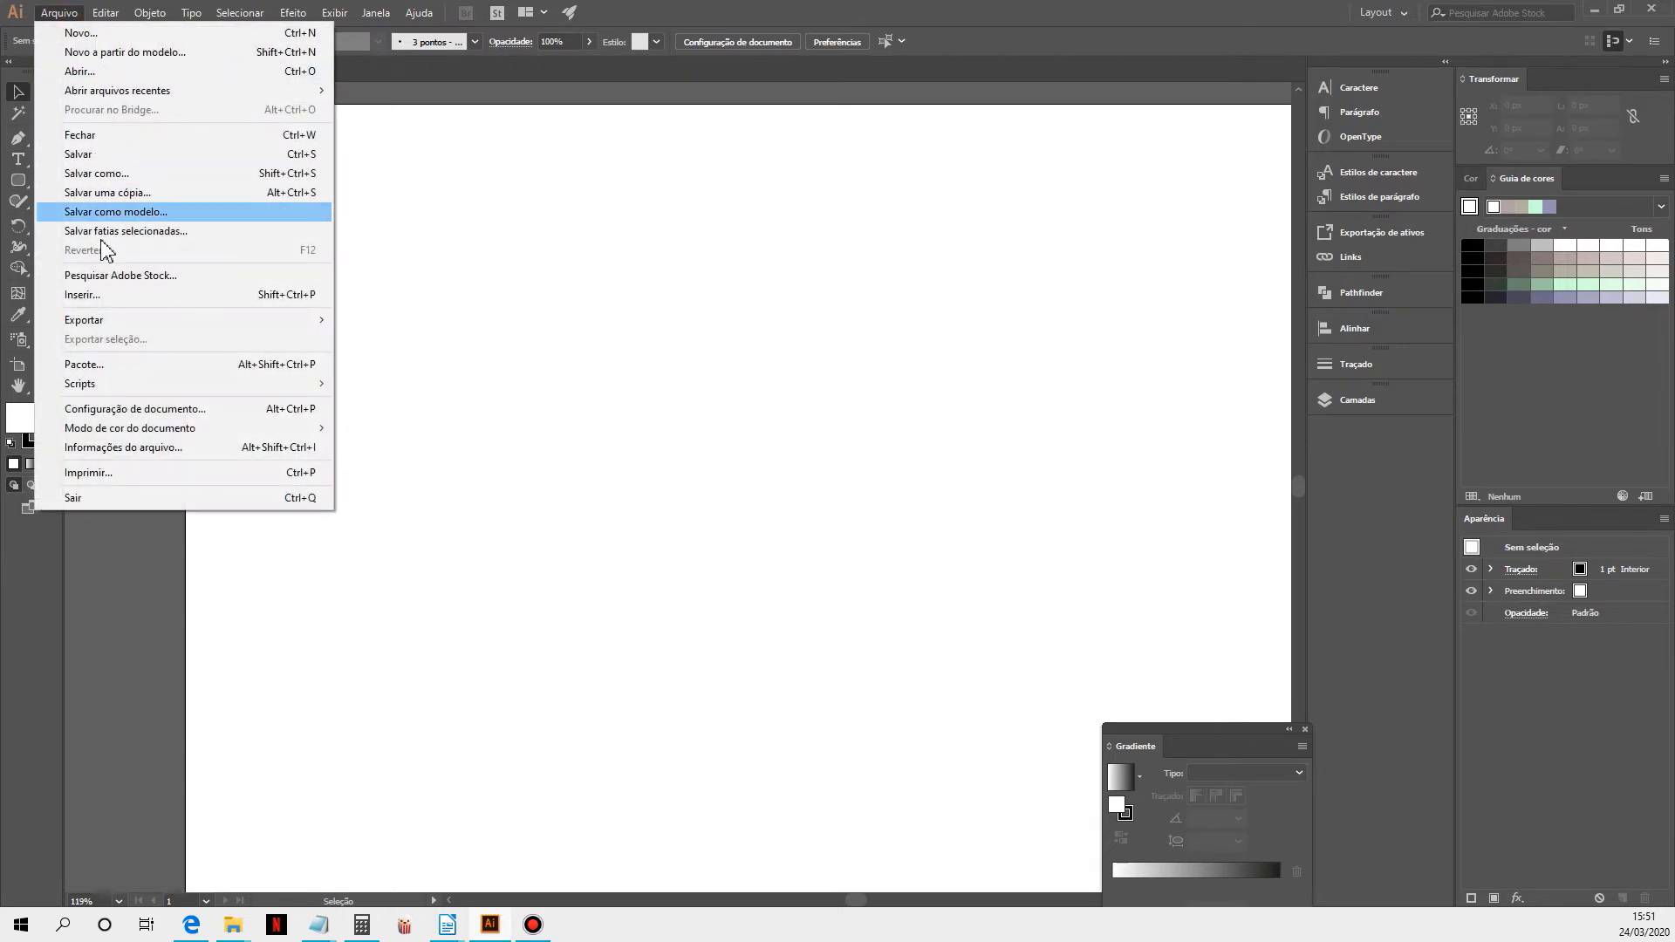
left_click(98, 299)
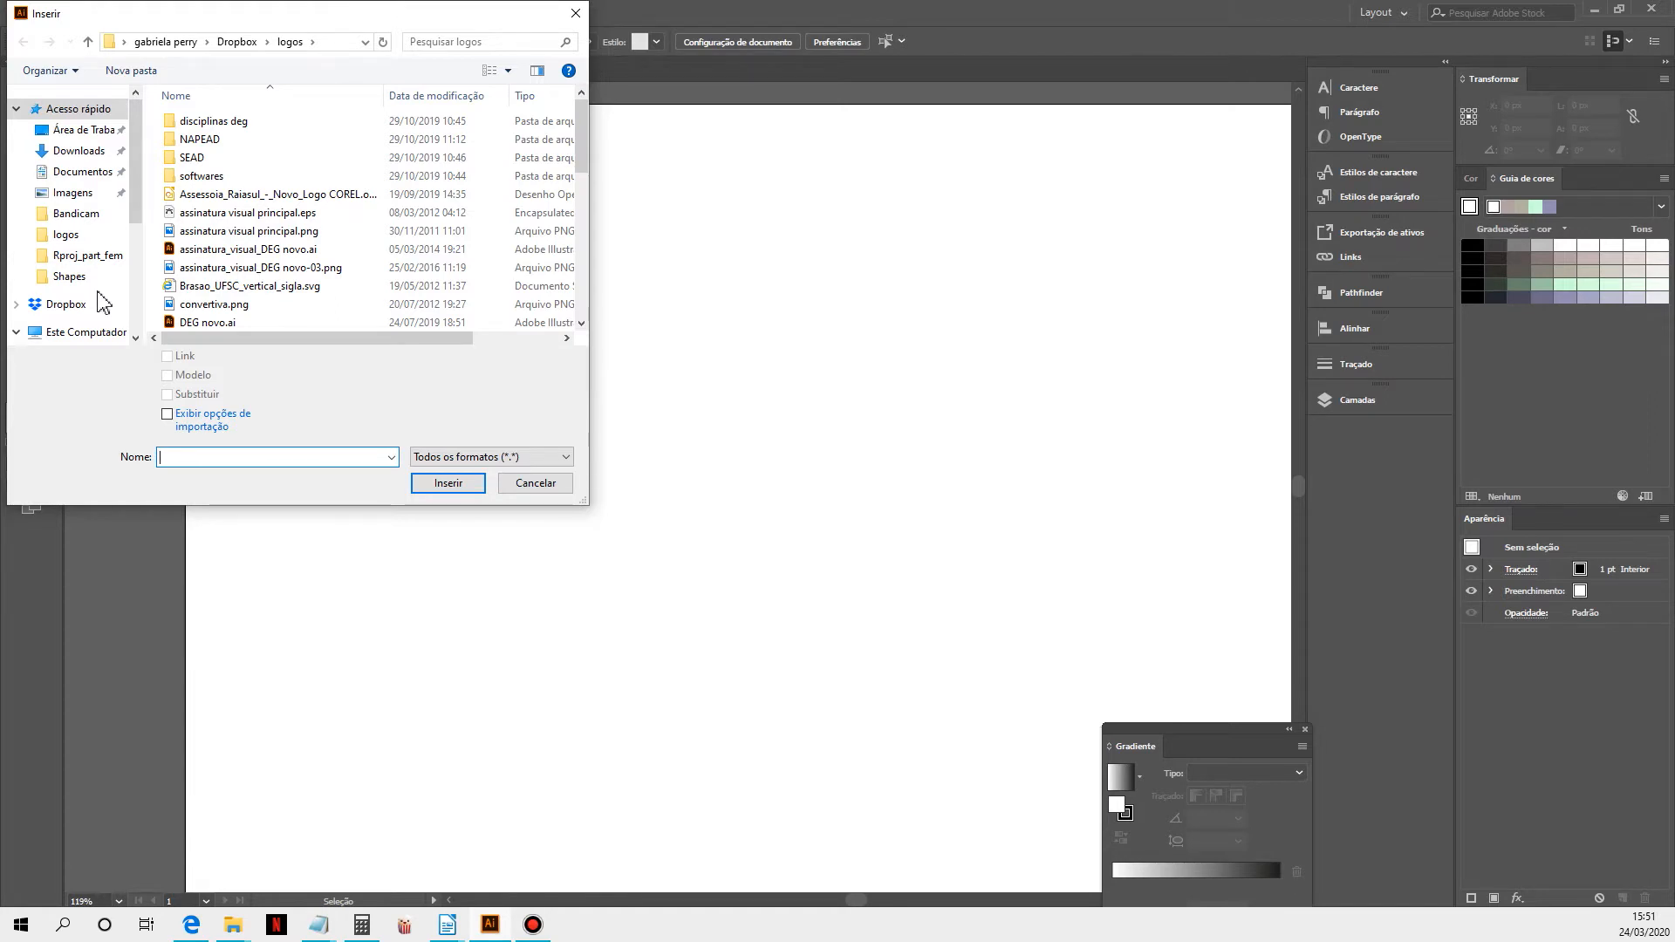
left_click(65, 276)
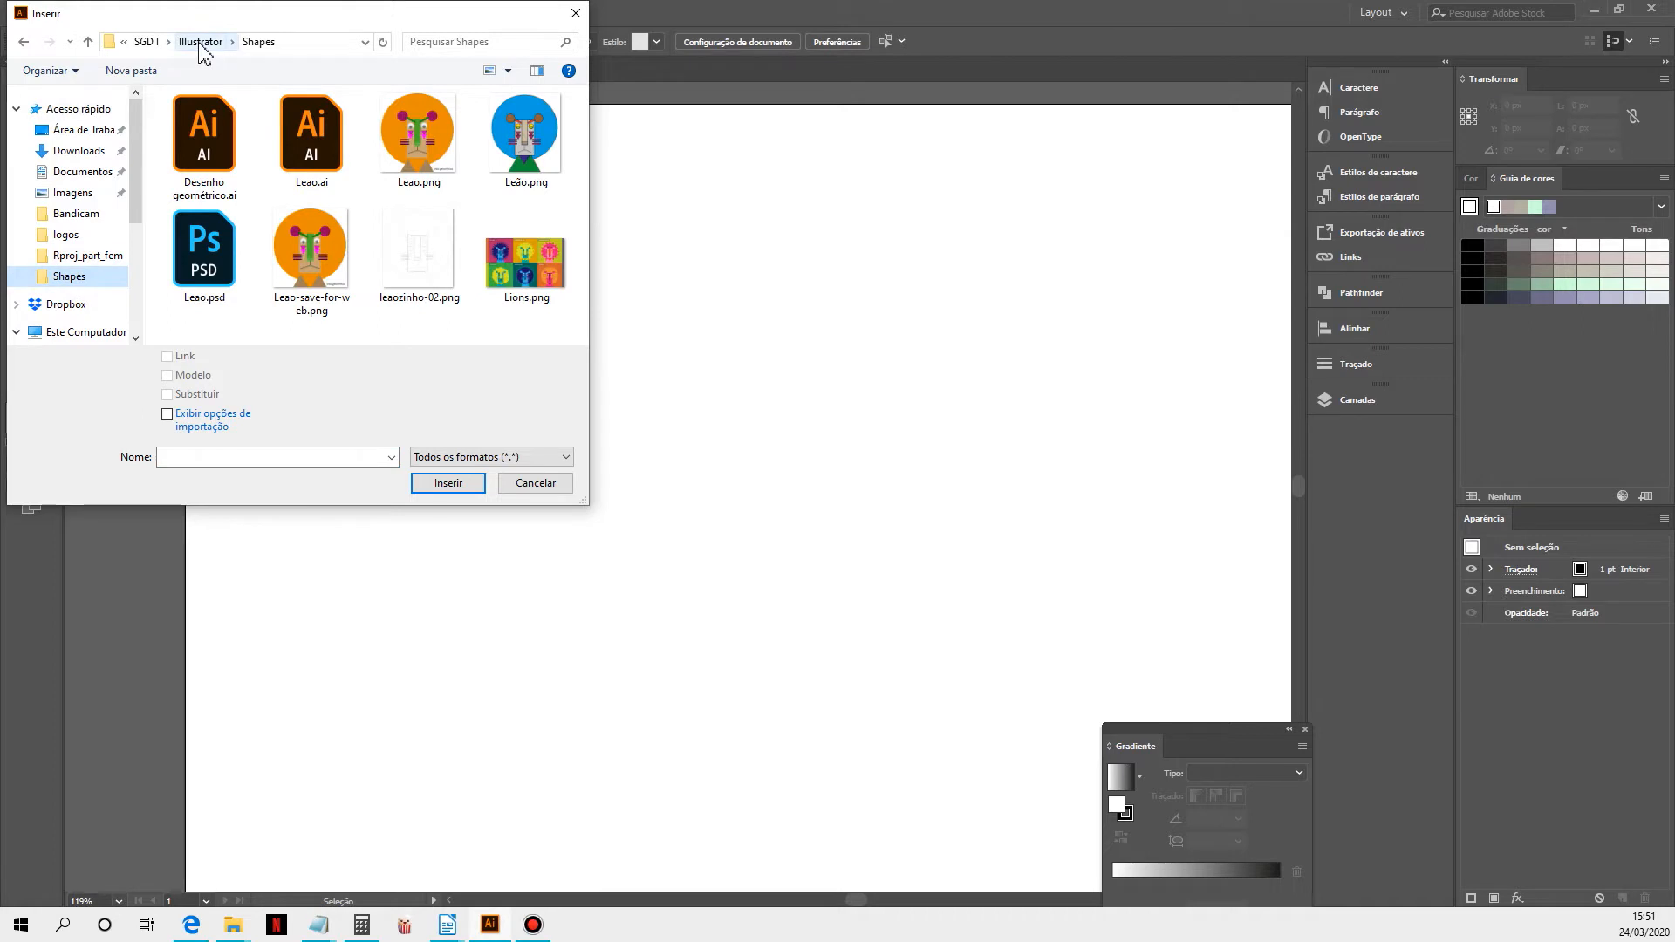
key("alt+Tab")
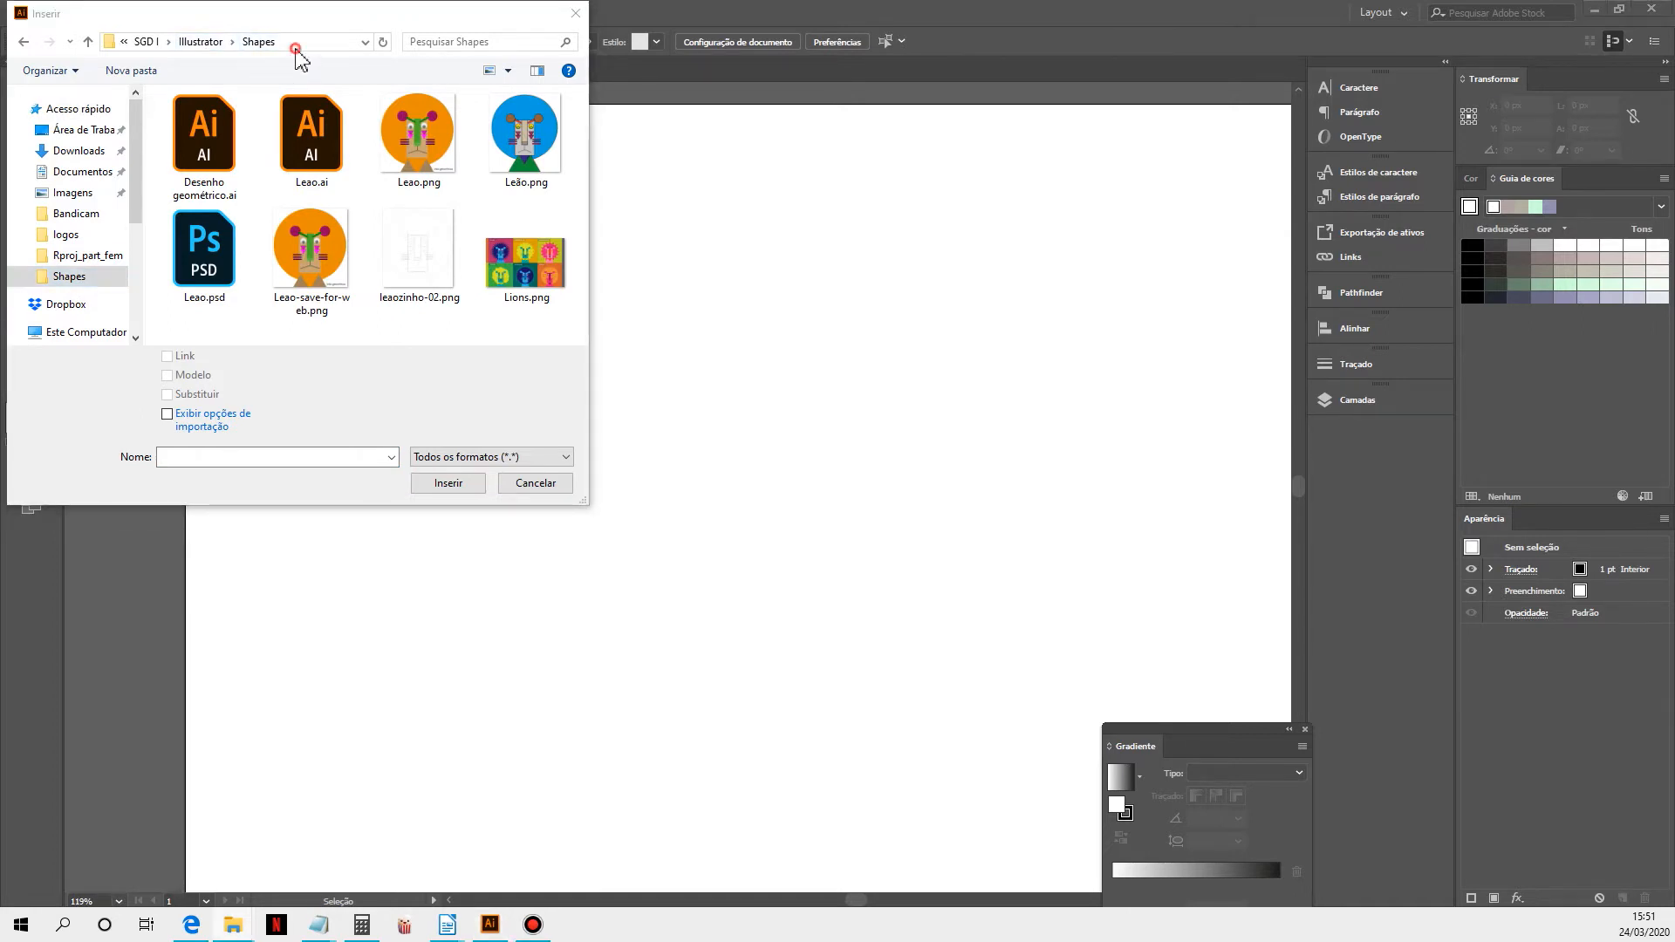
left_click(297, 46)
key("Return")
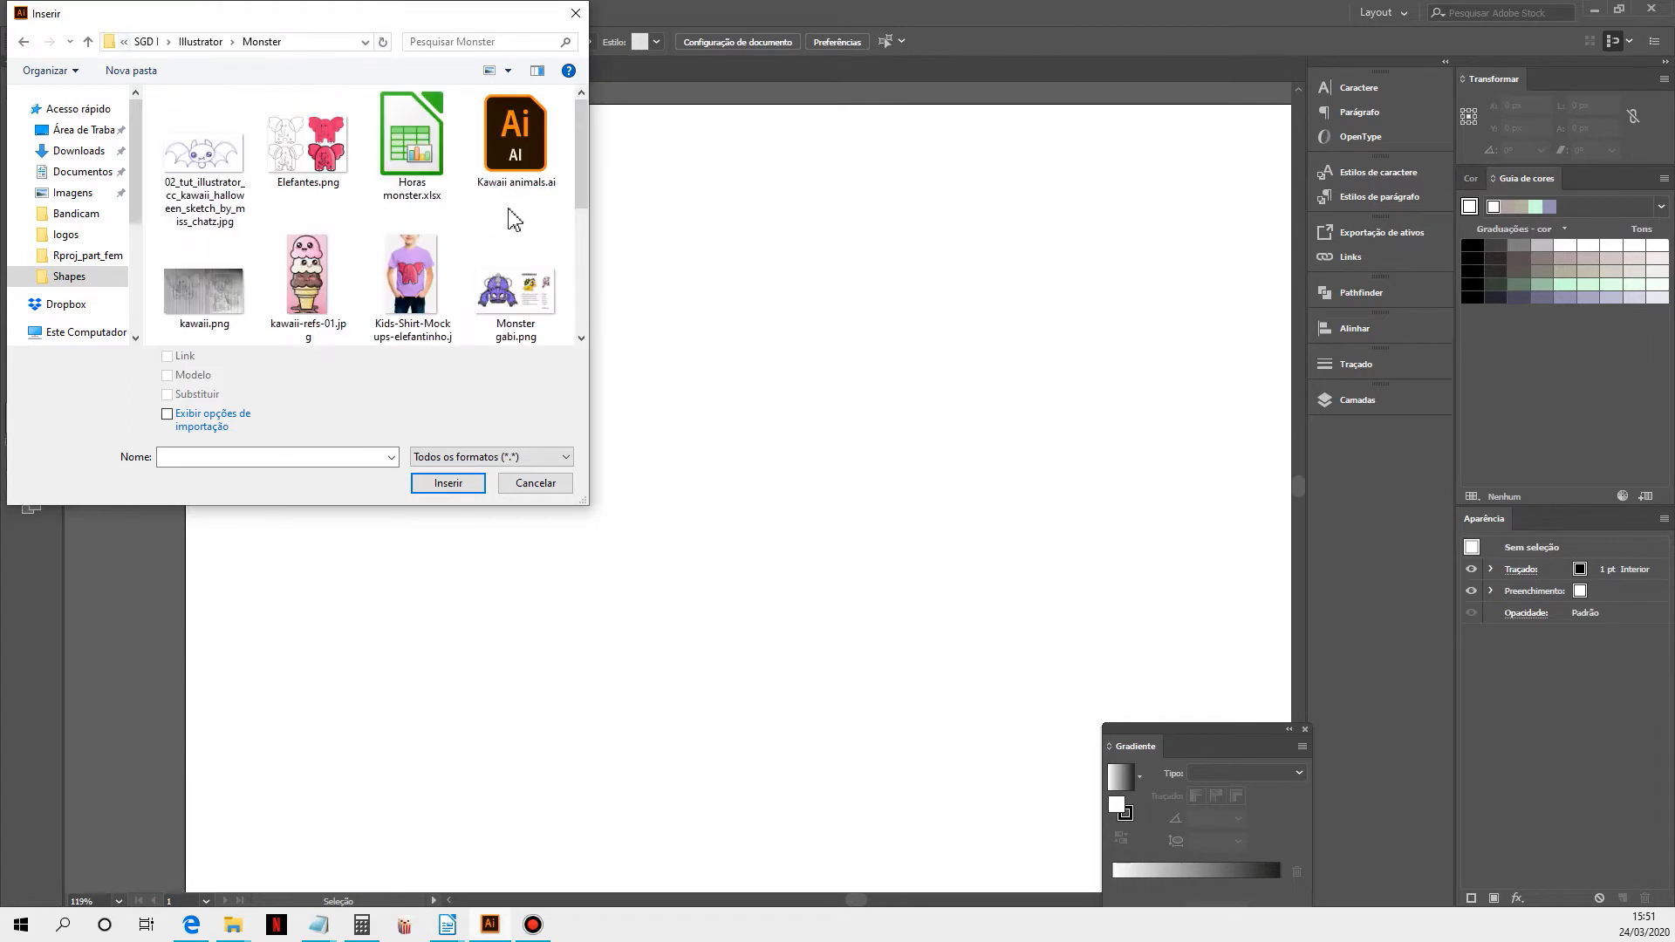
left_click_drag(578, 209, 578, 324)
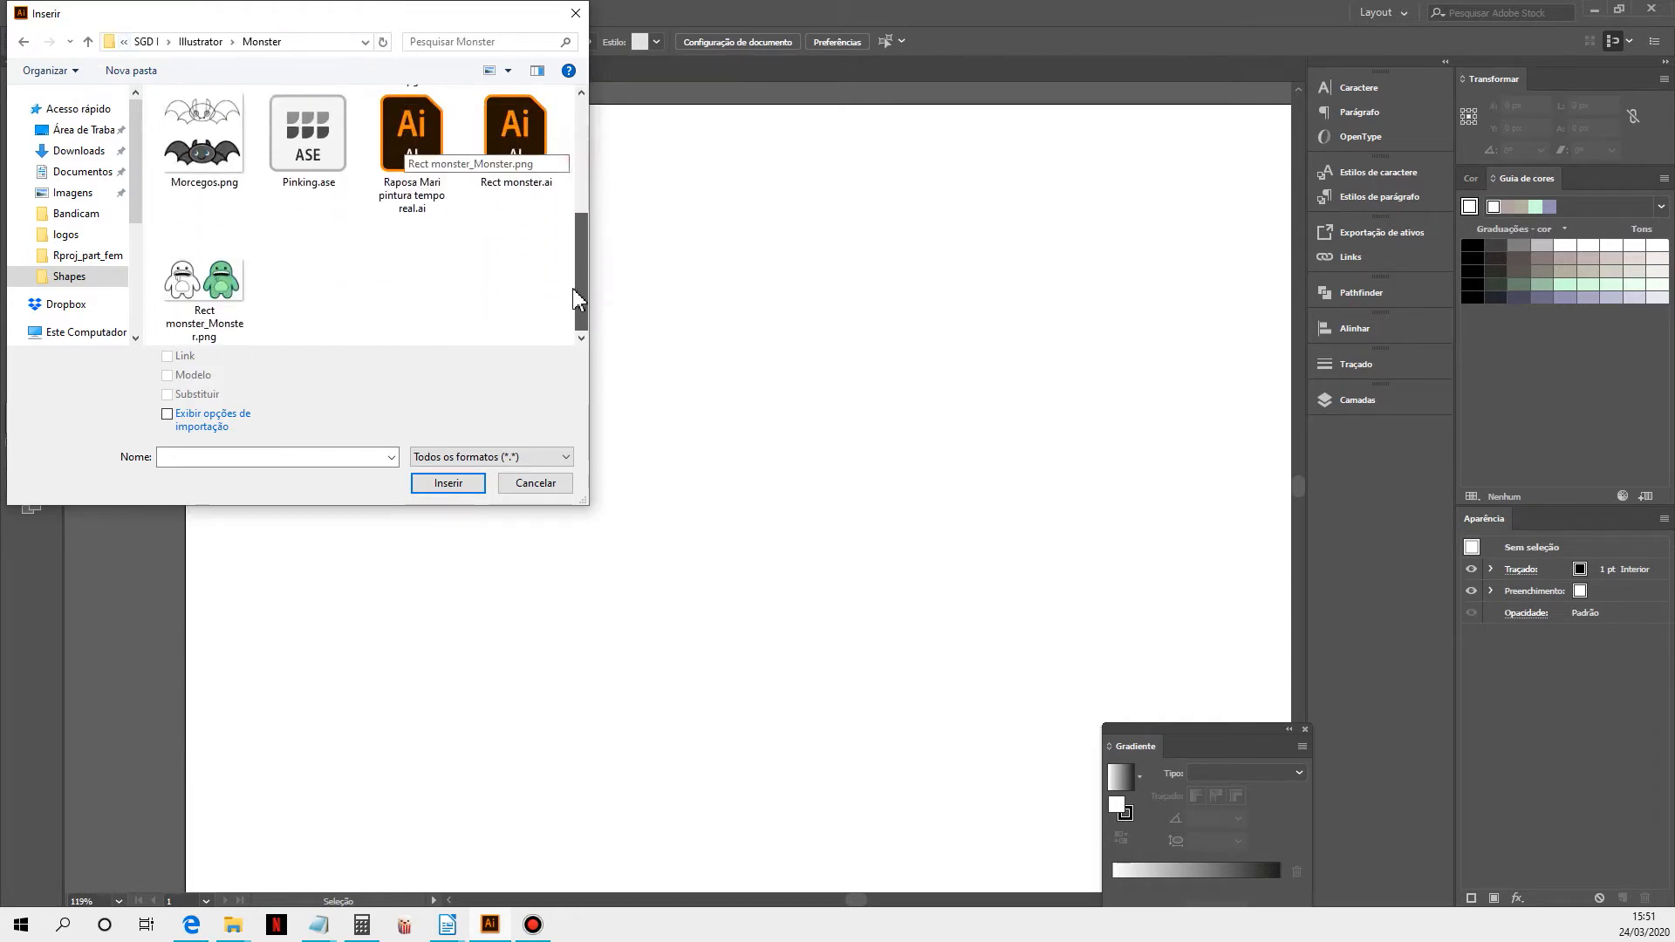
left_click(204, 279)
left_click(456, 492)
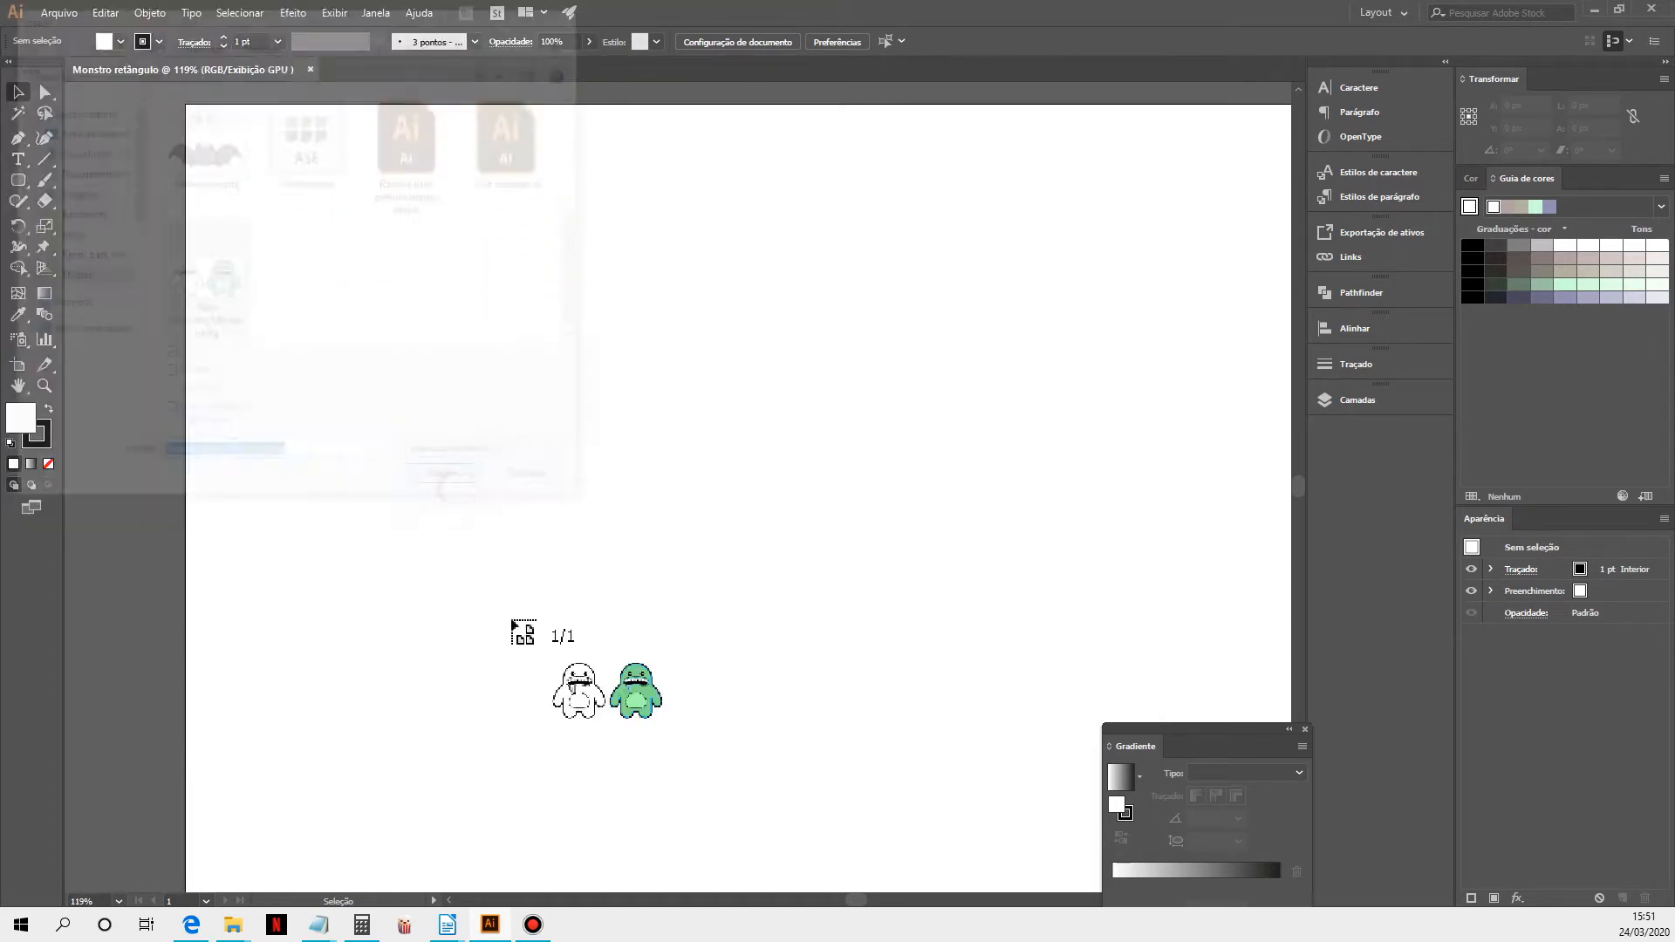
left_click(259, 221)
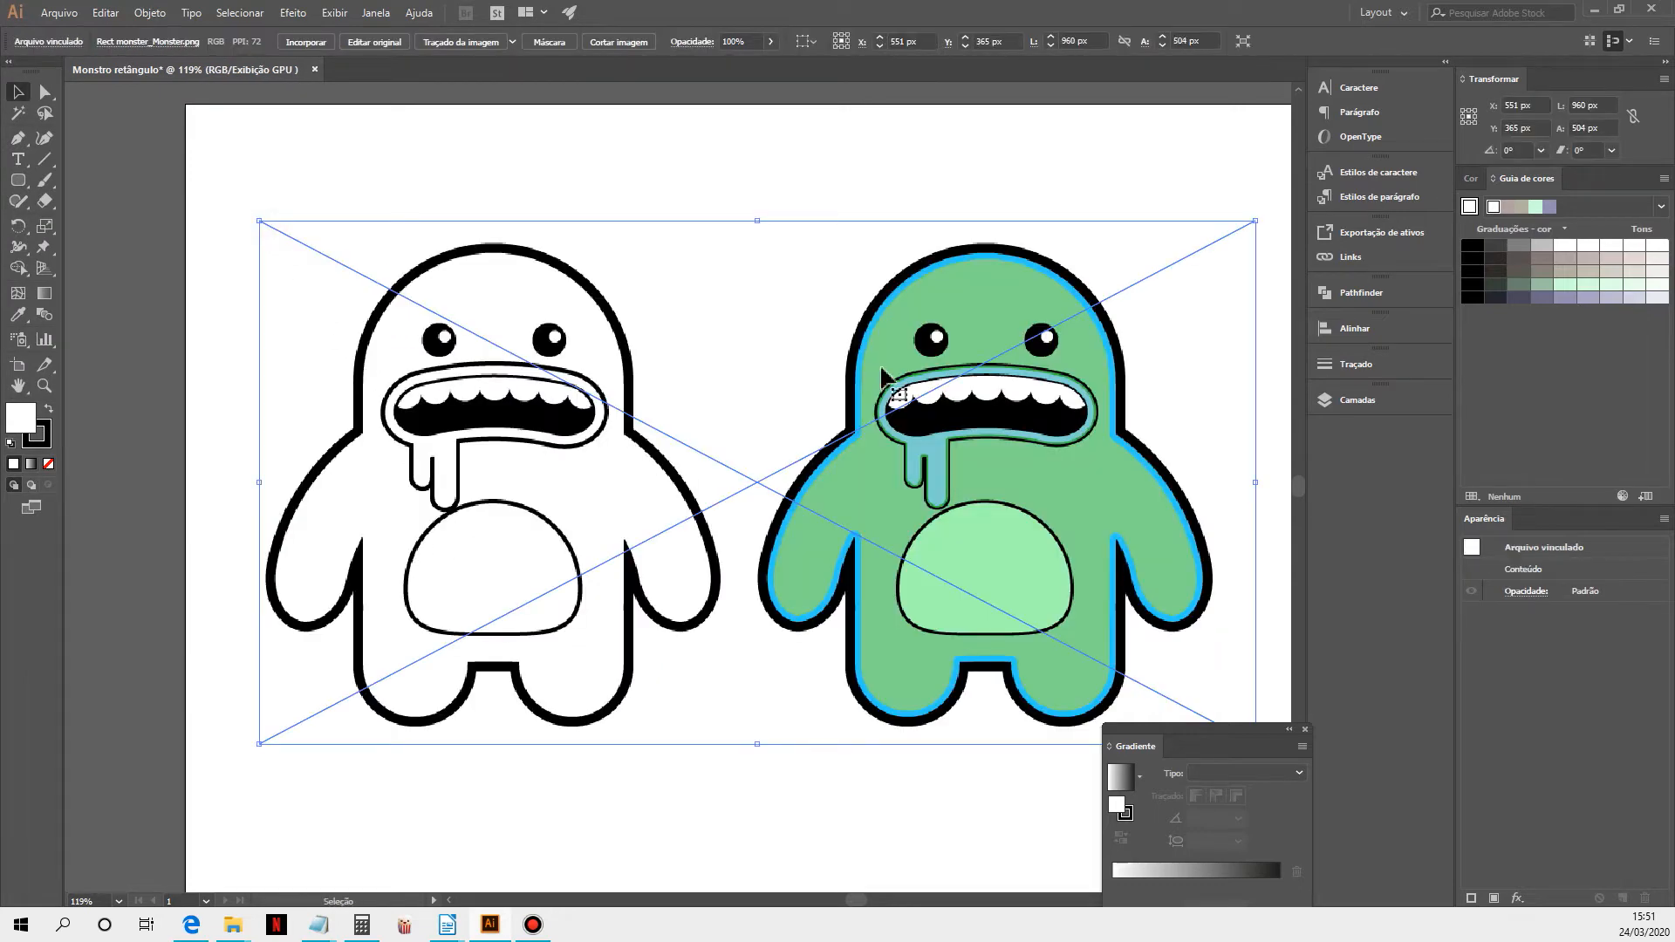
Resize the artboard to about 987 × 534 px so that it fits closely around the placed monster image
left_click(17, 366)
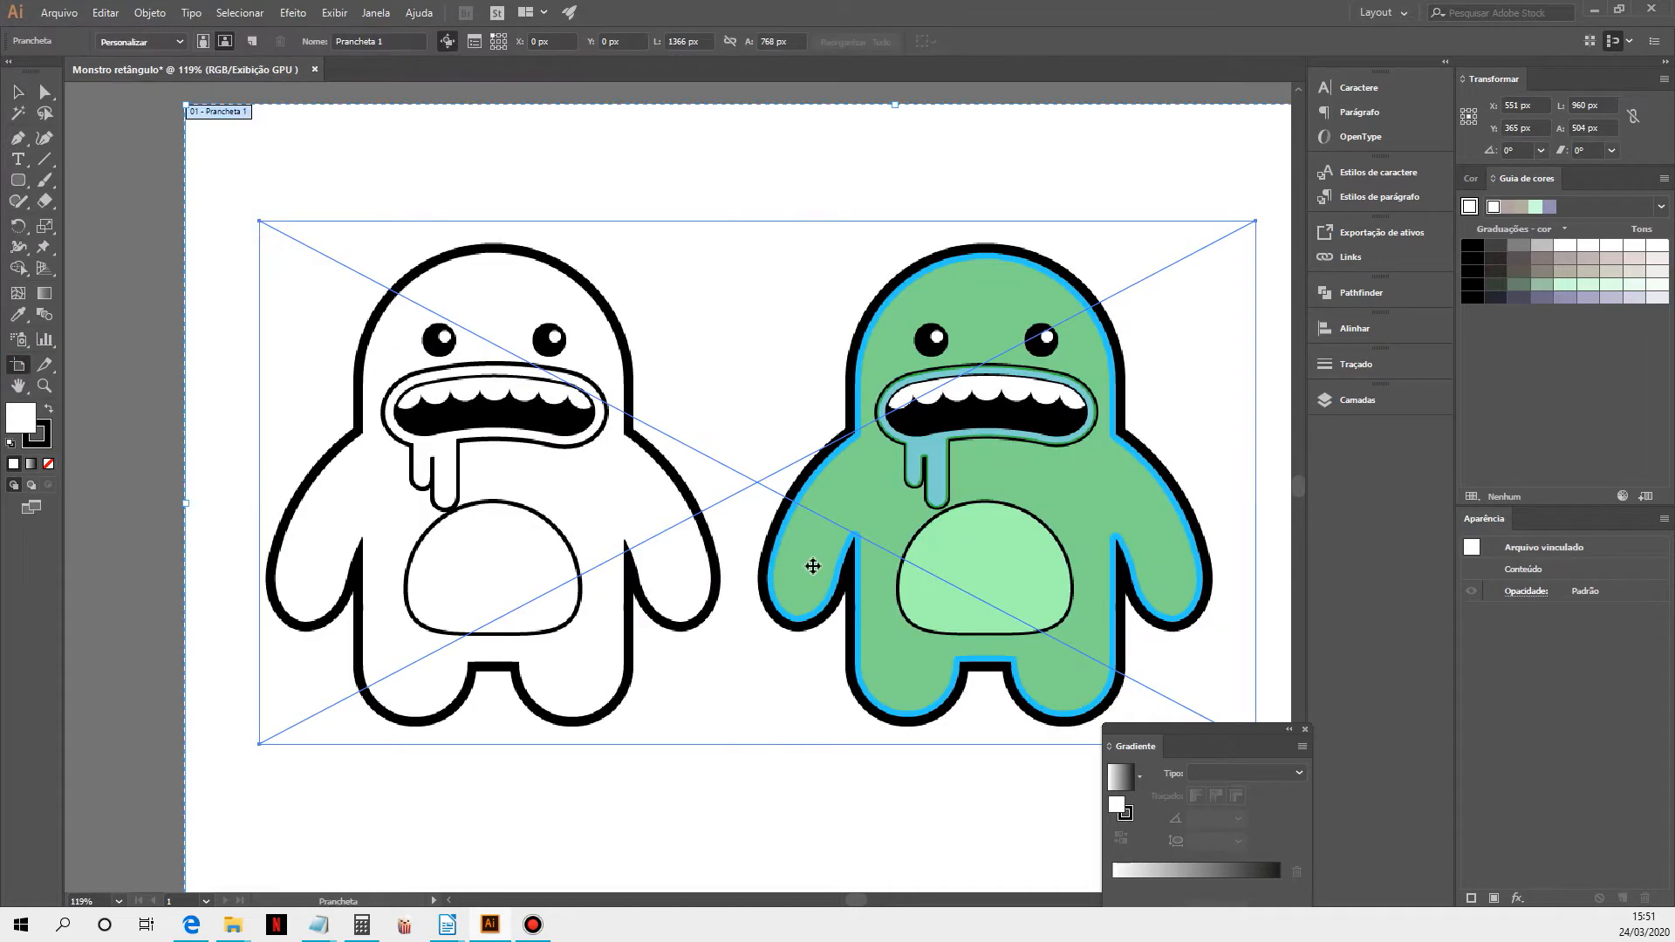
left_click_drag(820, 567, 686, 500)
left_click(738, 559, "ctrl+alt")
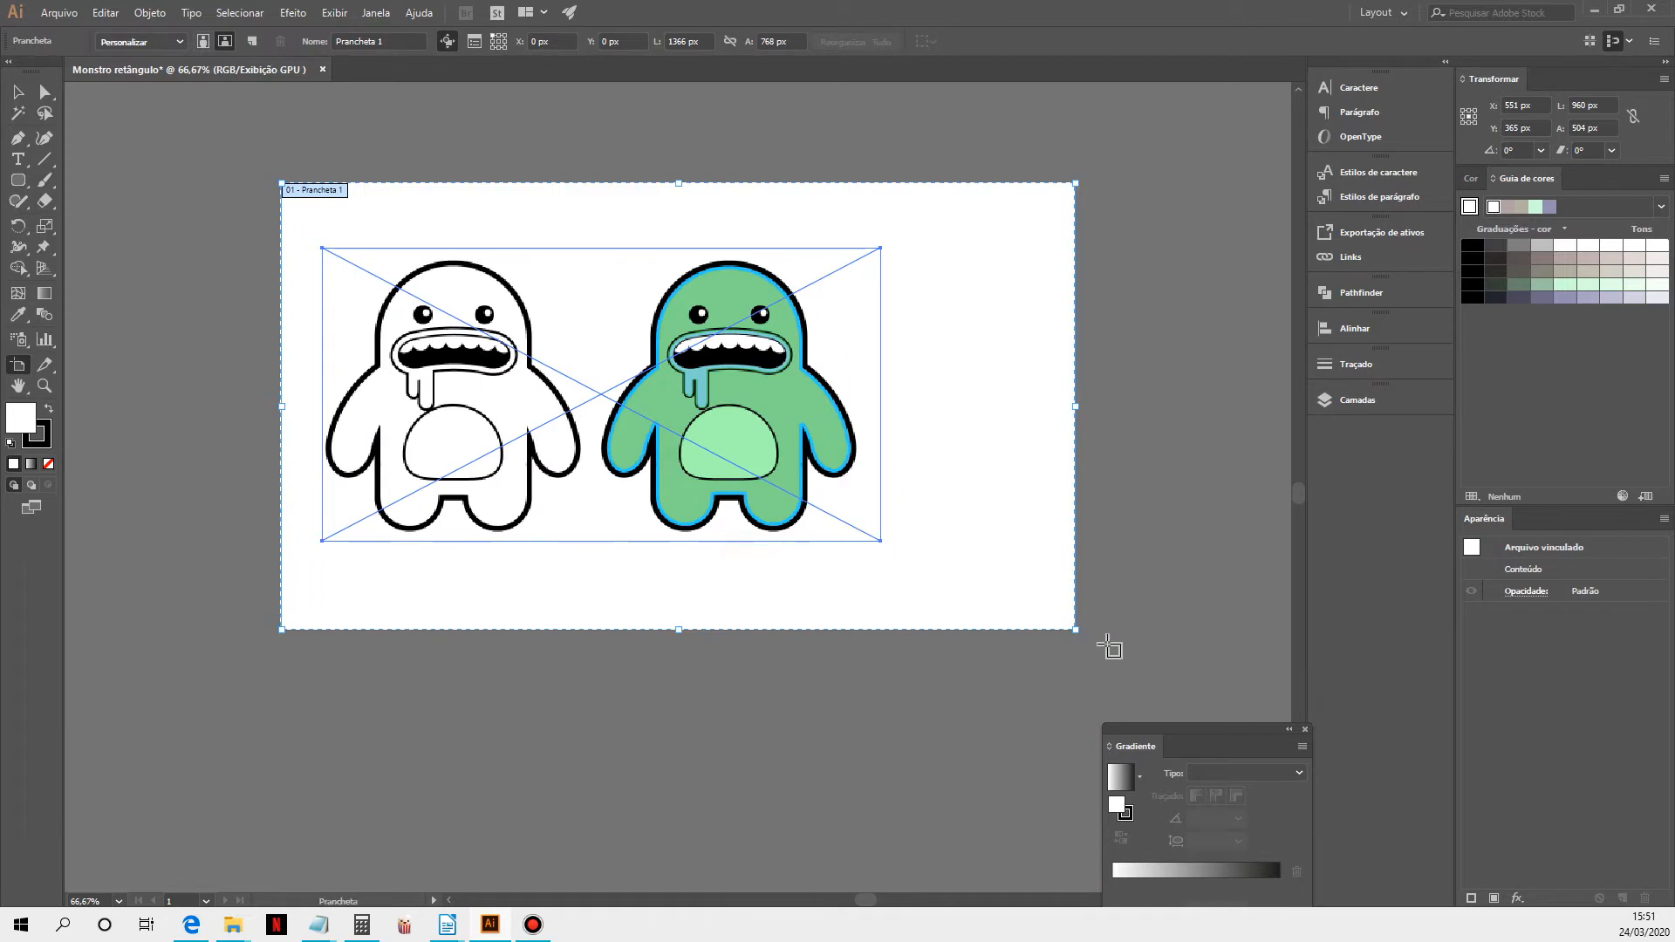
left_click_drag(1075, 629, 888, 554)
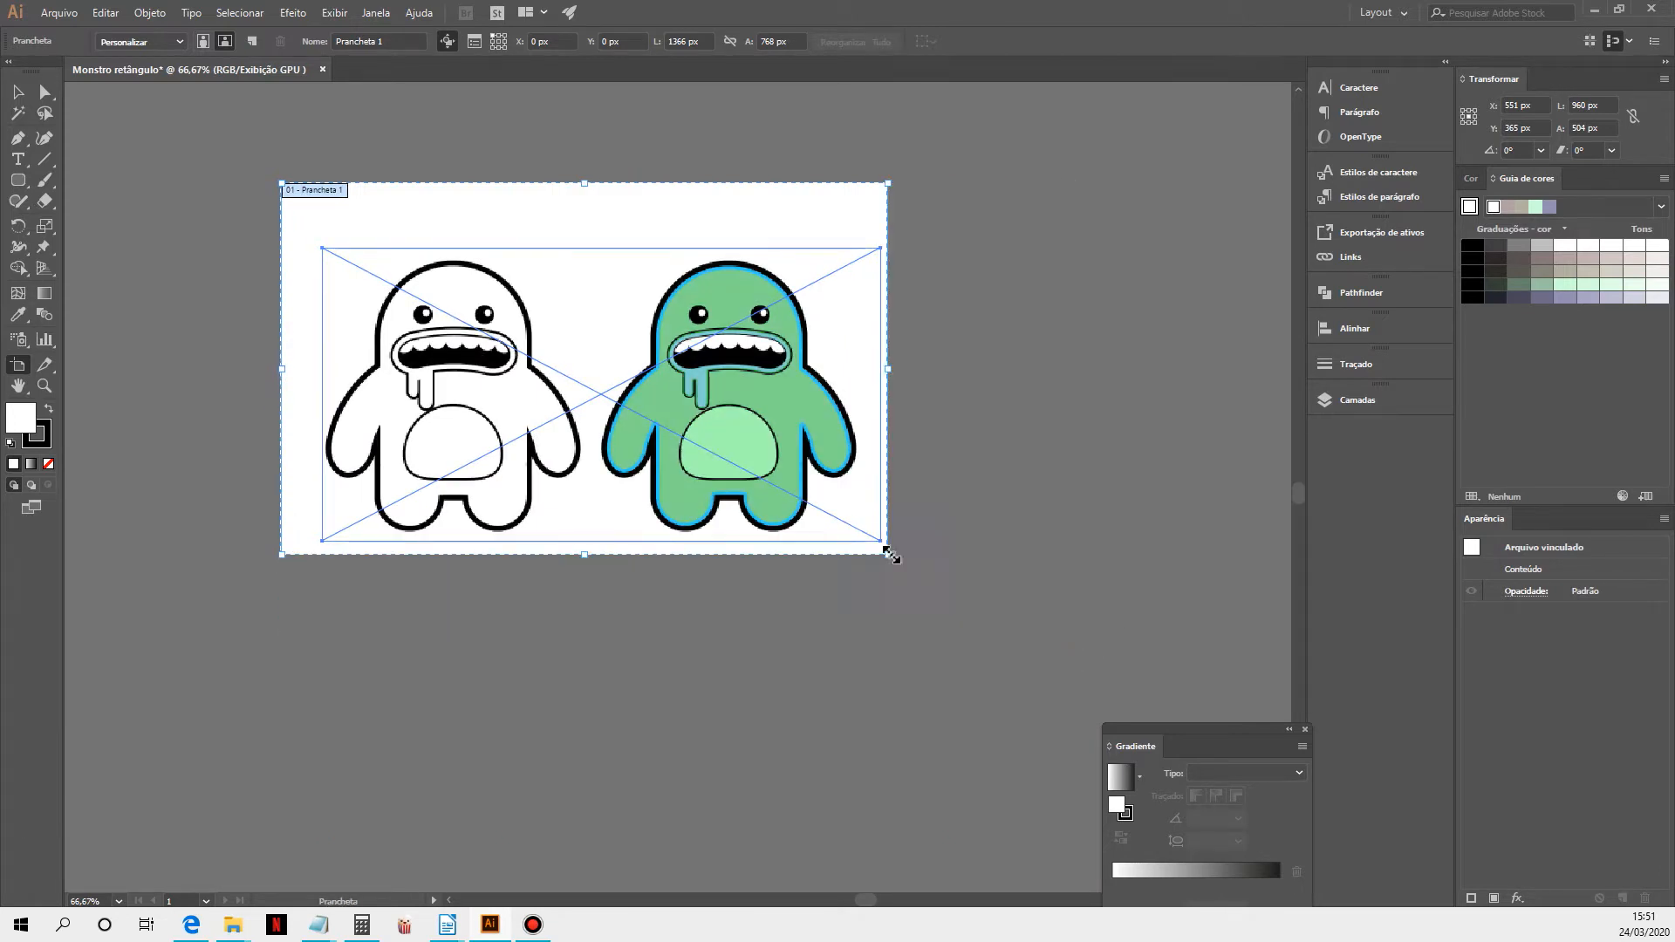
left_click(278, 179)
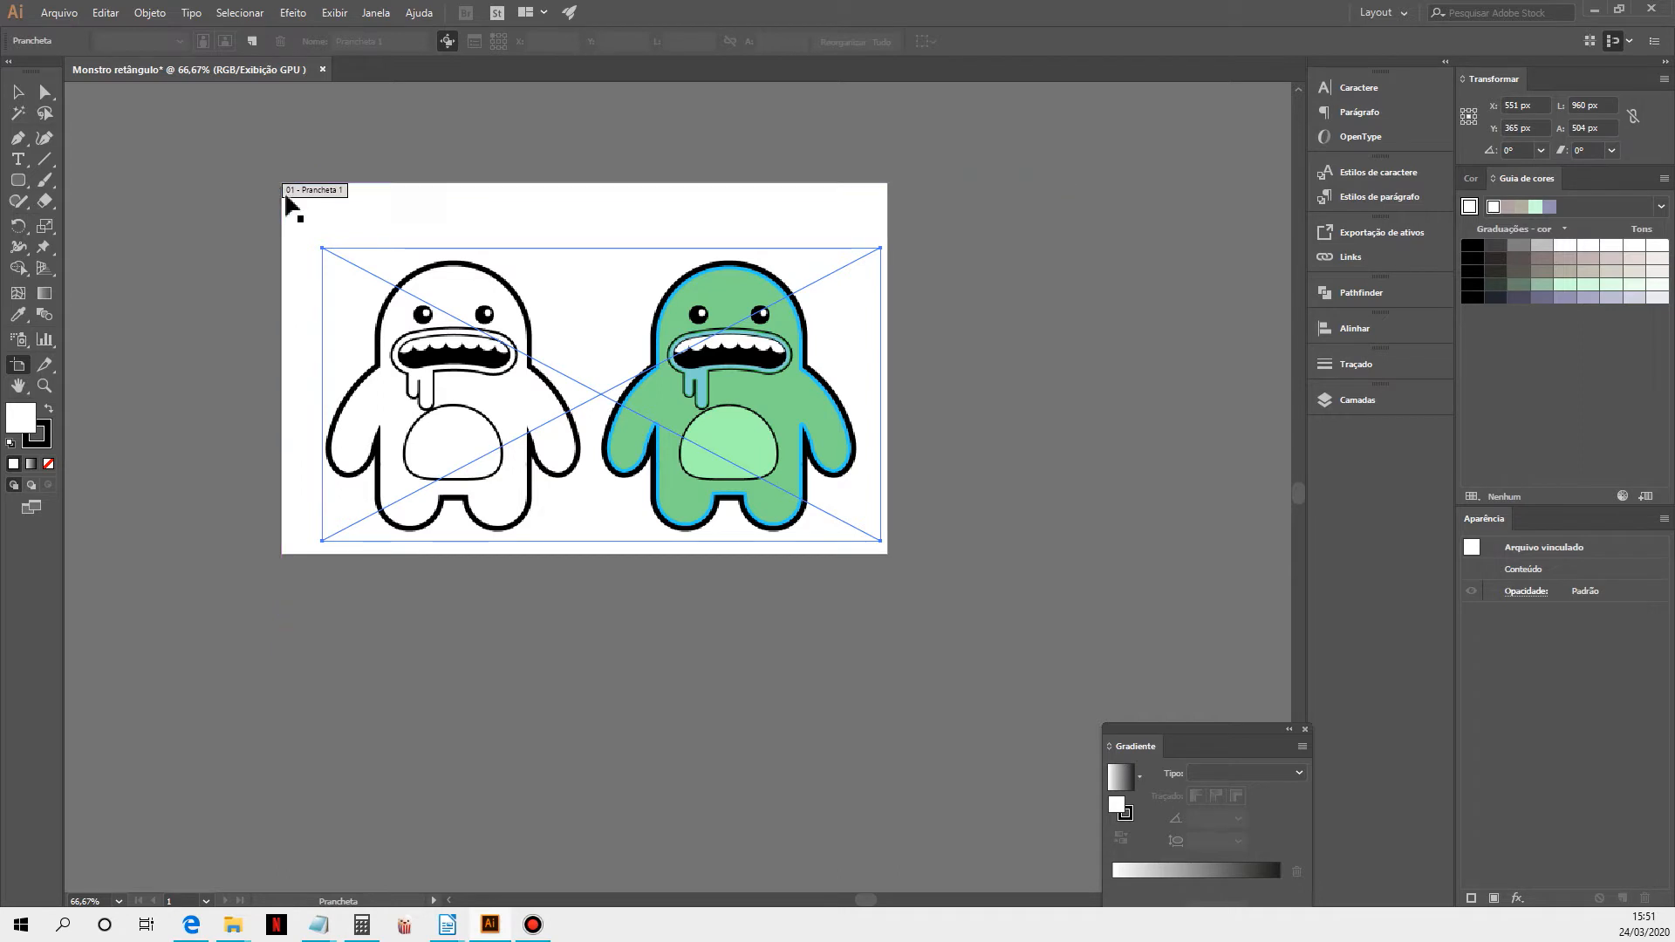
key("ctrl+z")
left_click_drag(285, 186, 314, 239)
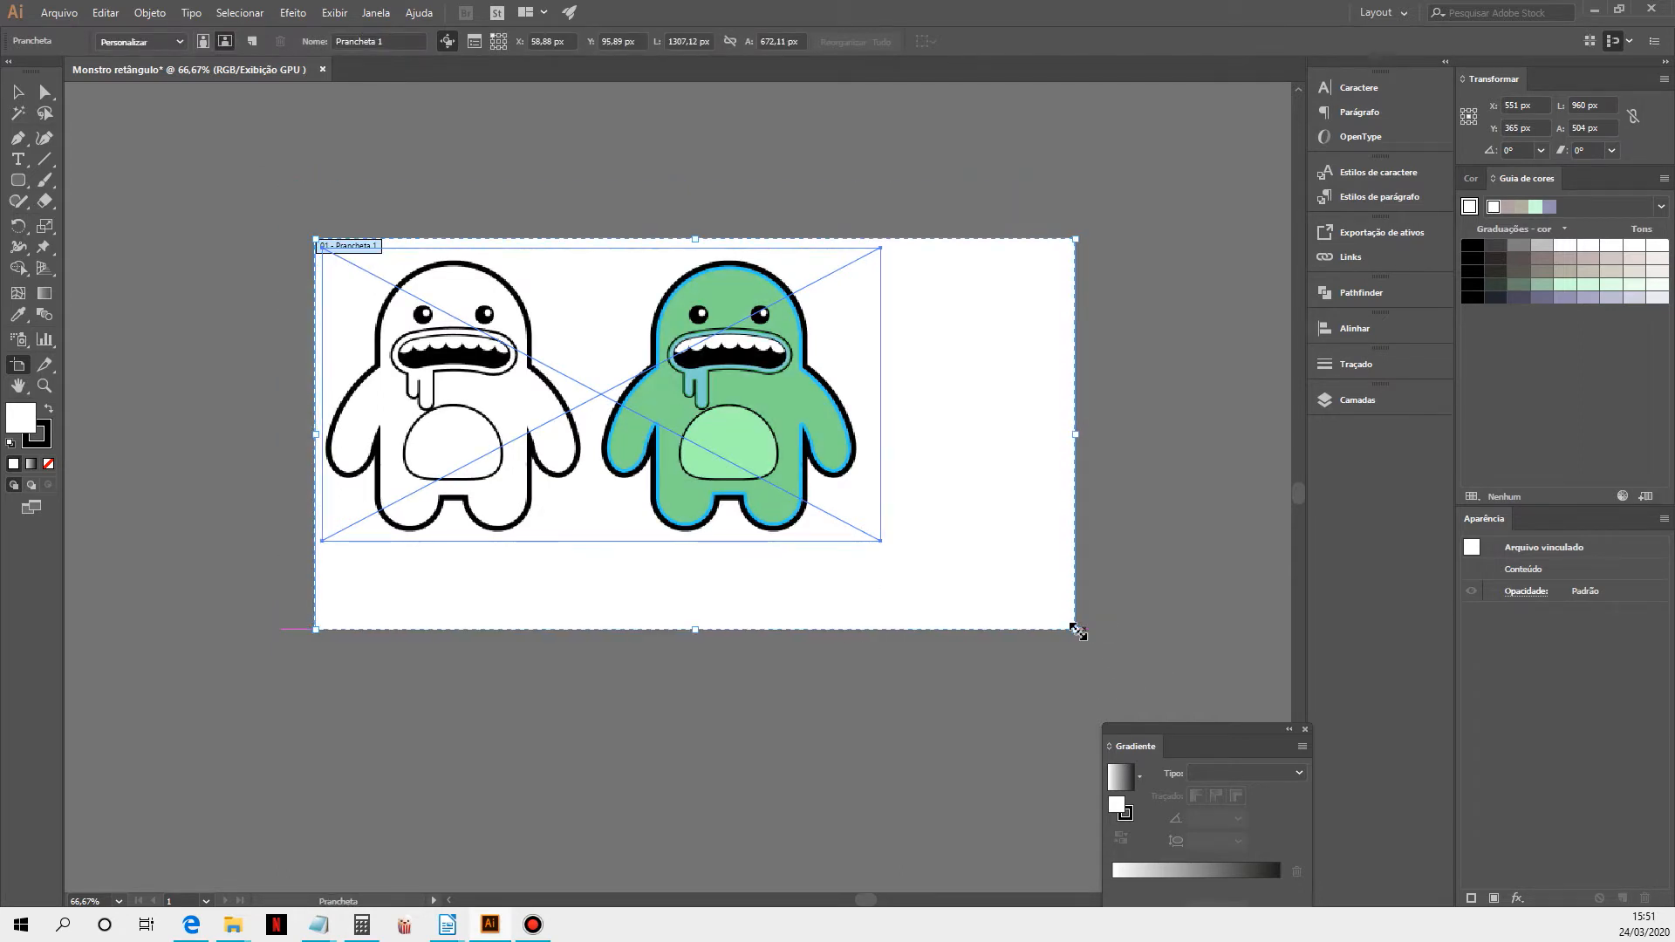
left_click_drag(1076, 629, 889, 549)
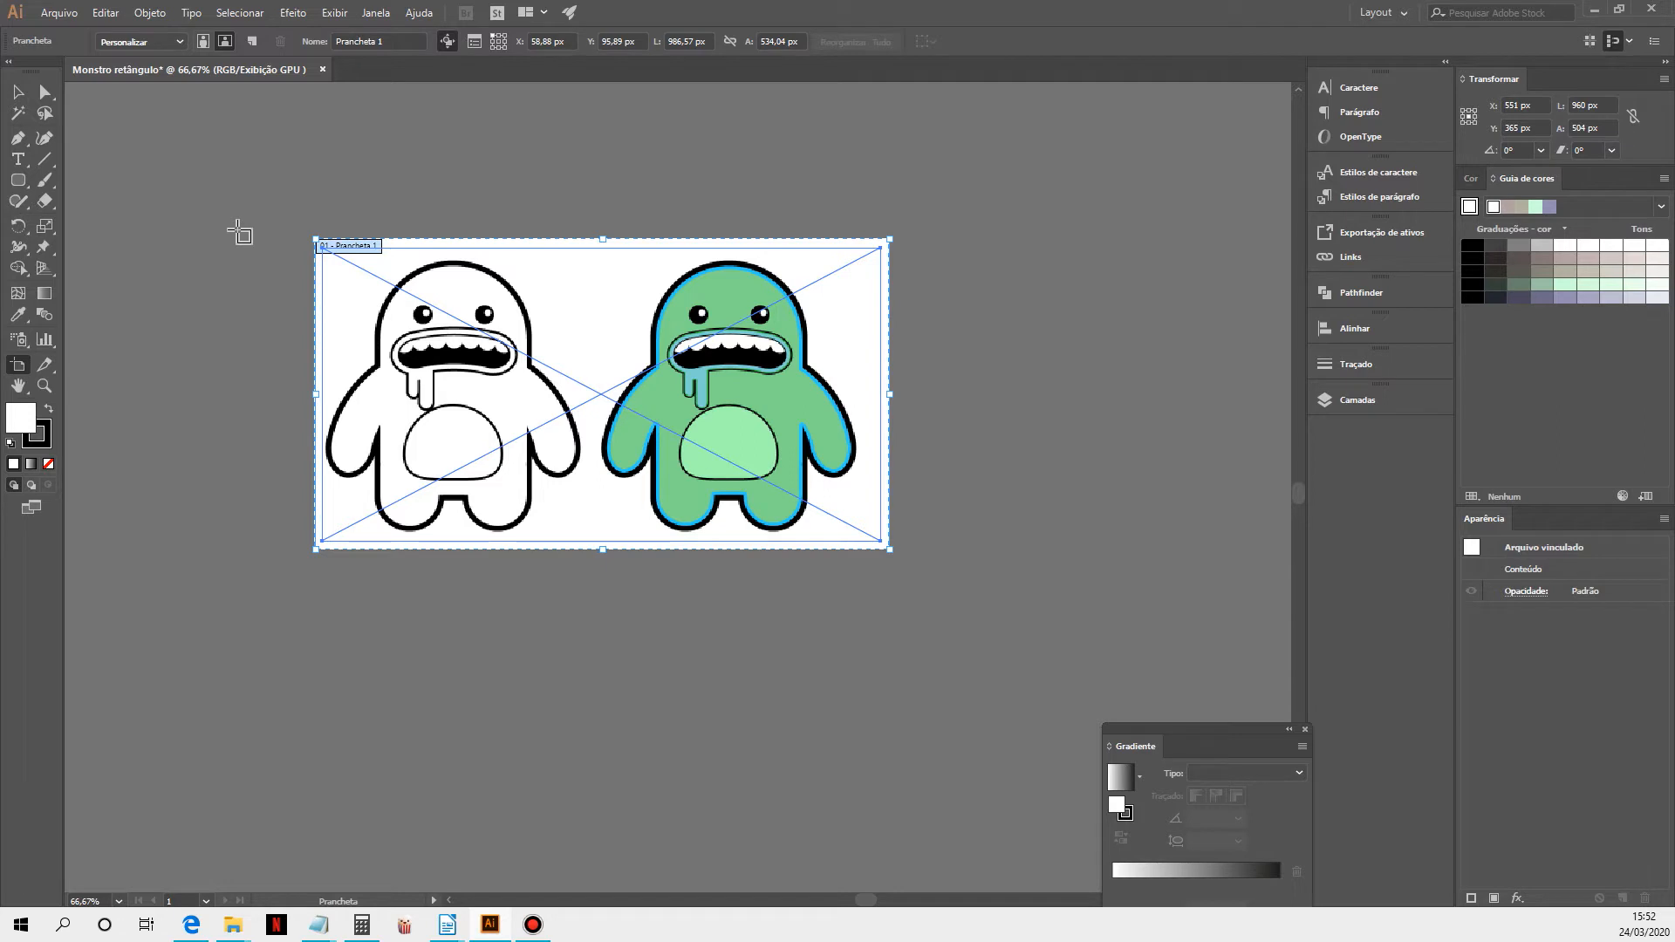
Rename the artboard as "Mosntrarinho verde" and leave artboard editing
left_click(400, 41)
type("Mosnt")
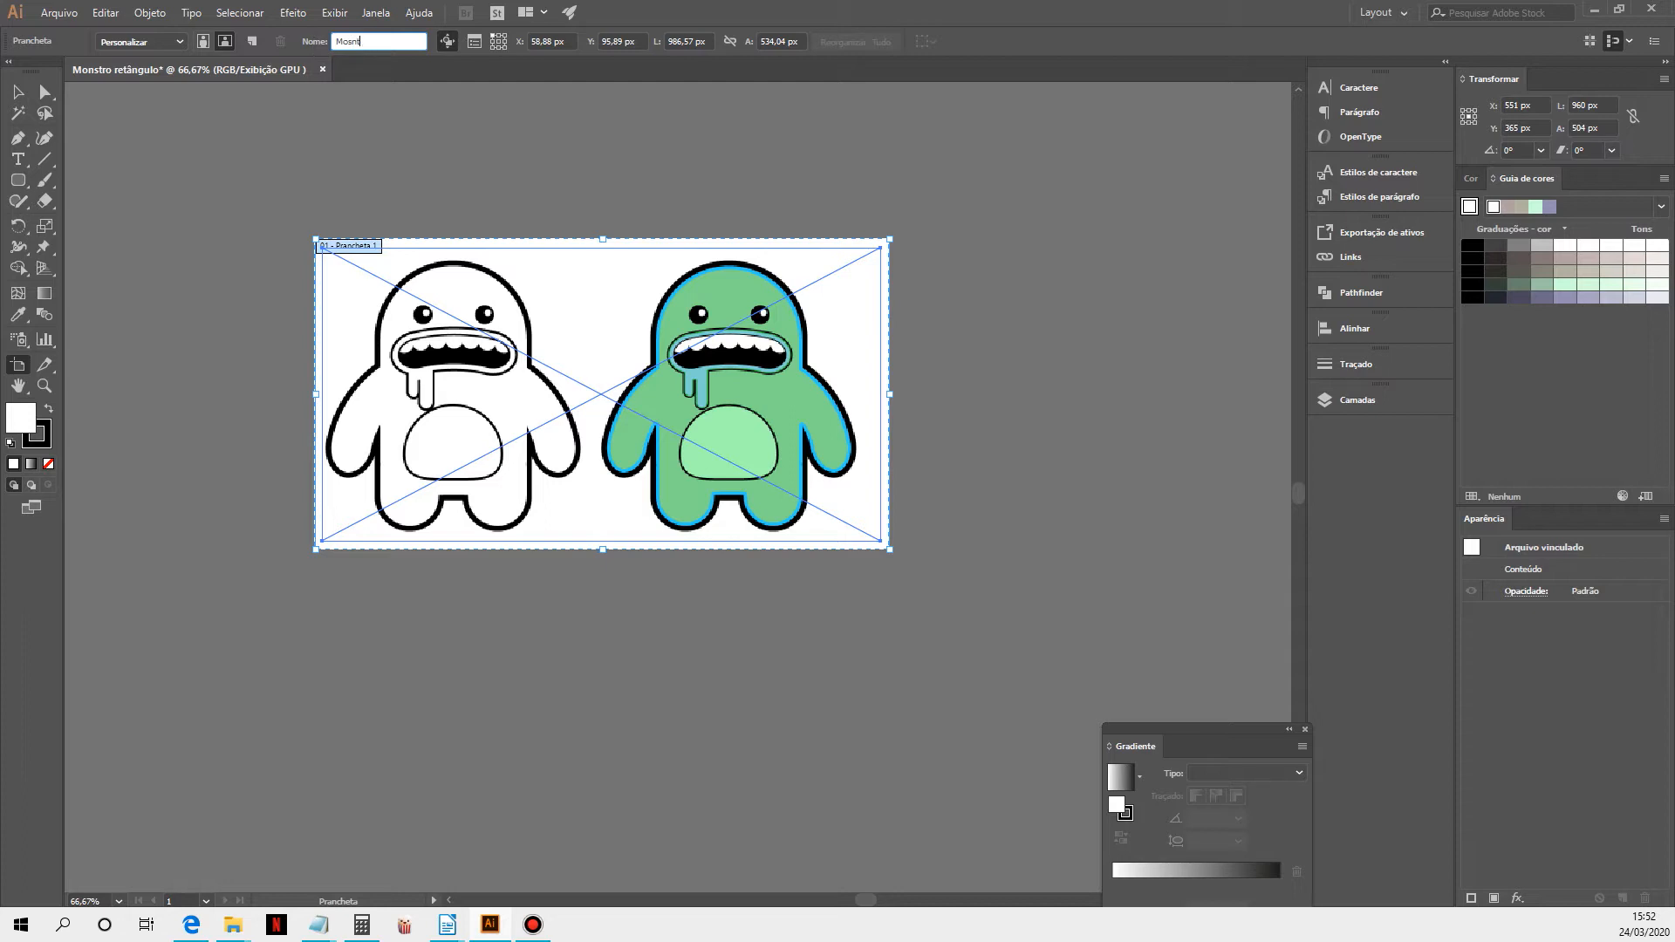
type("rarinho verde")
left_click(18, 98)
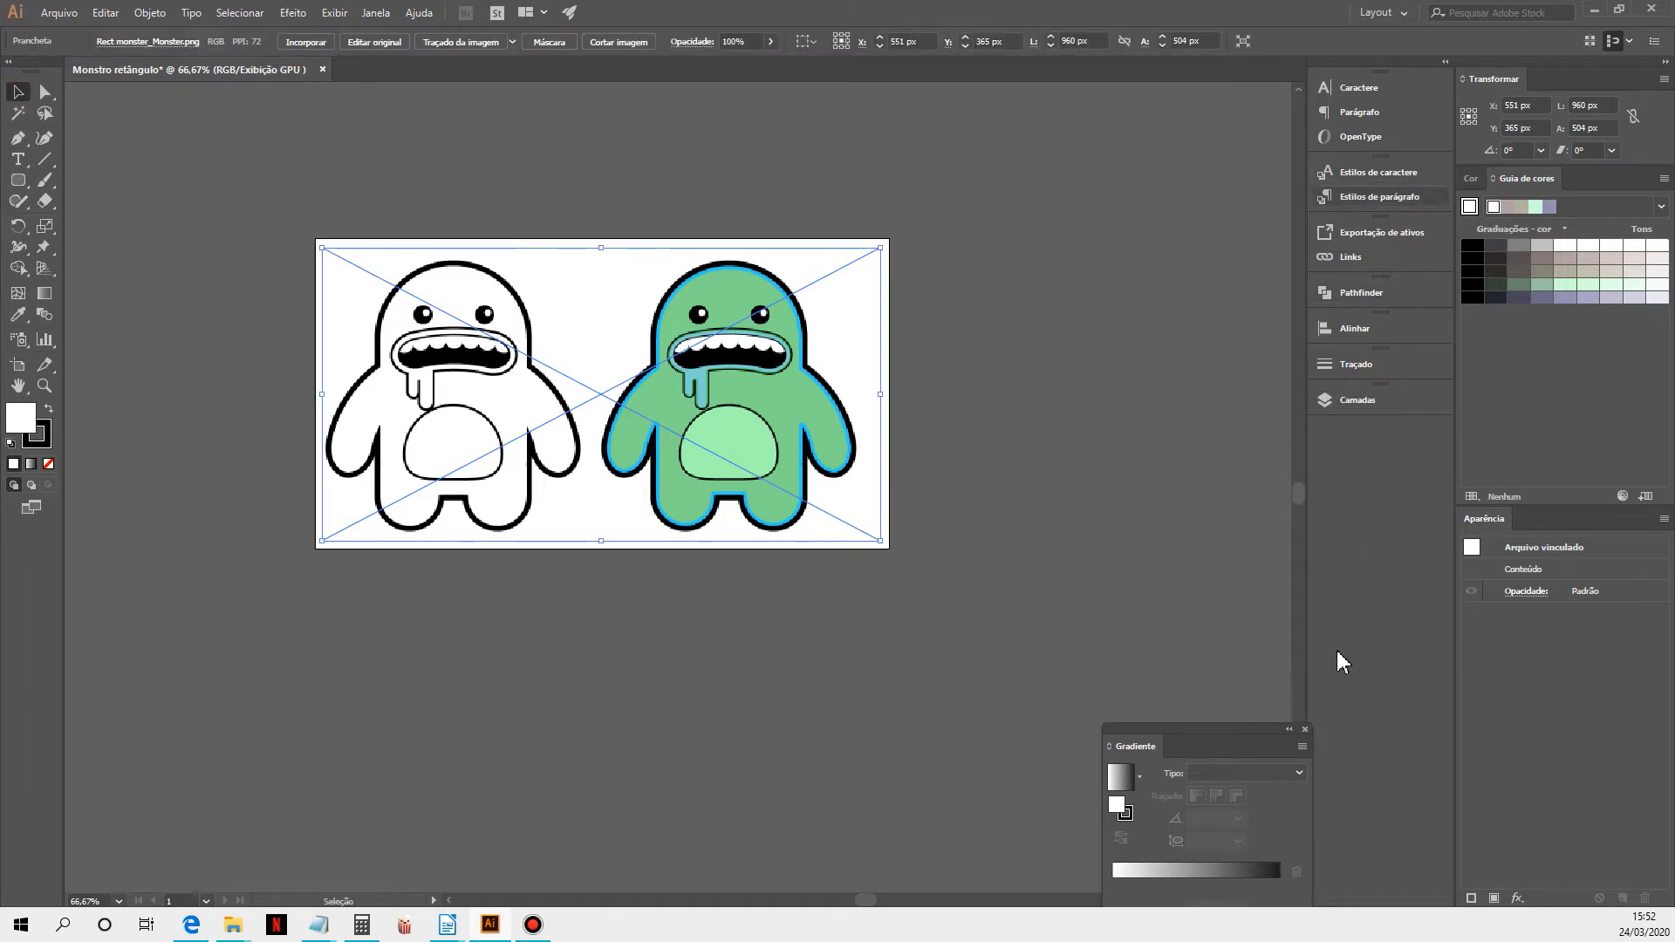
Rename the layer holding the placed monster image as "BMP"
left_click(1339, 406)
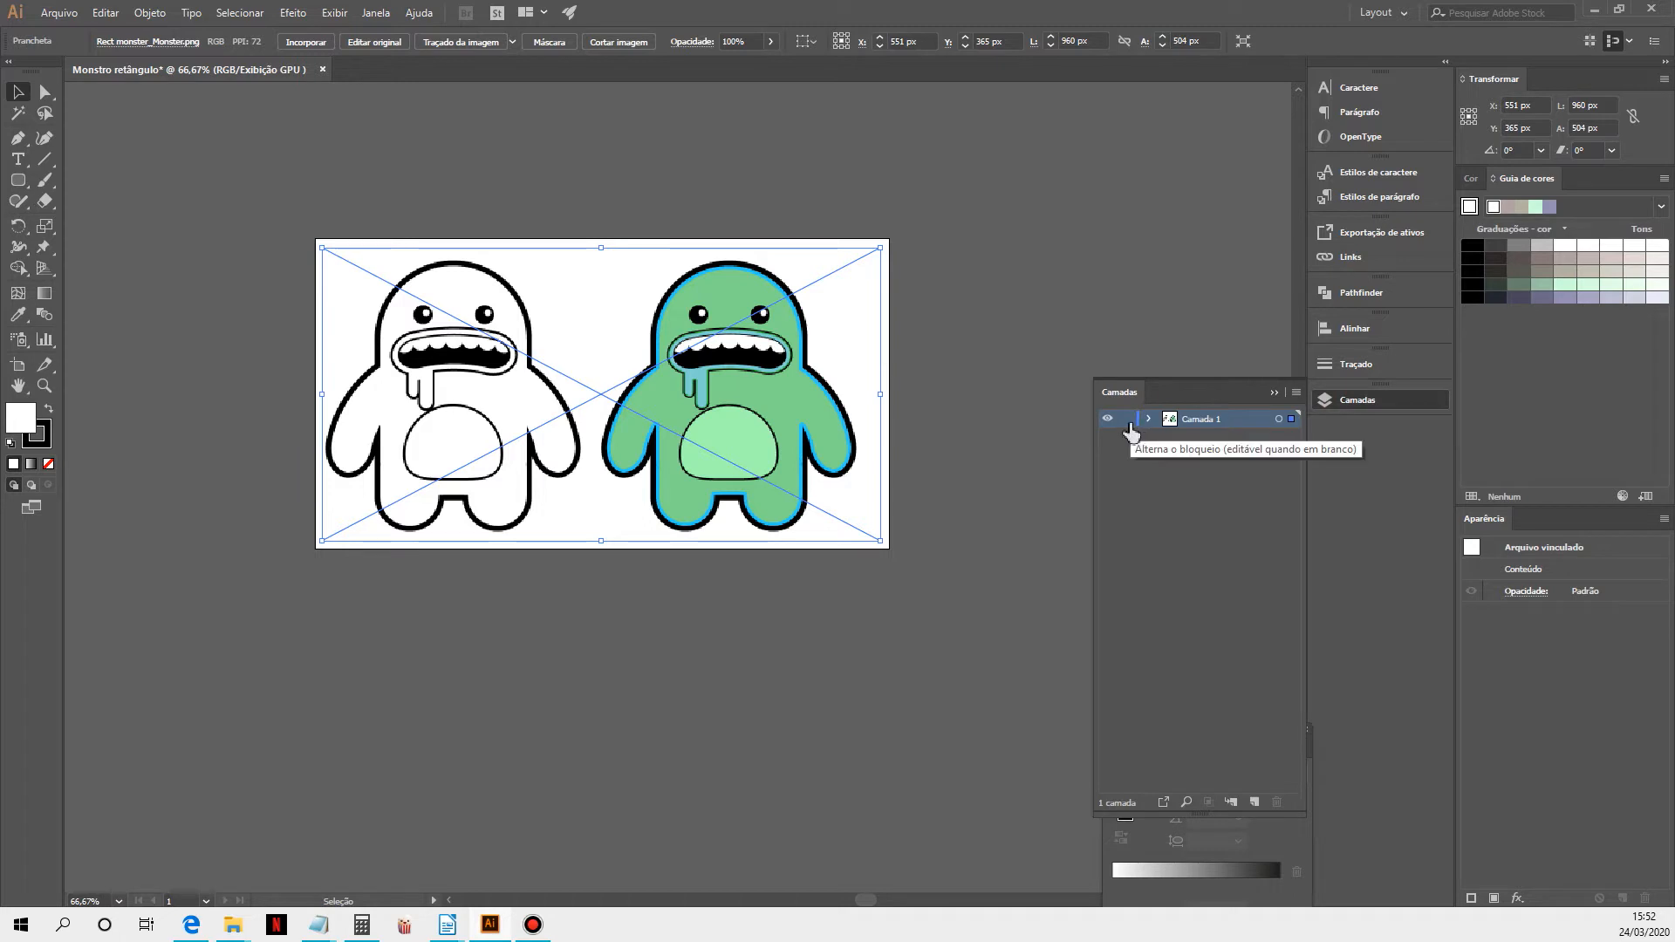
double_click(1209, 419)
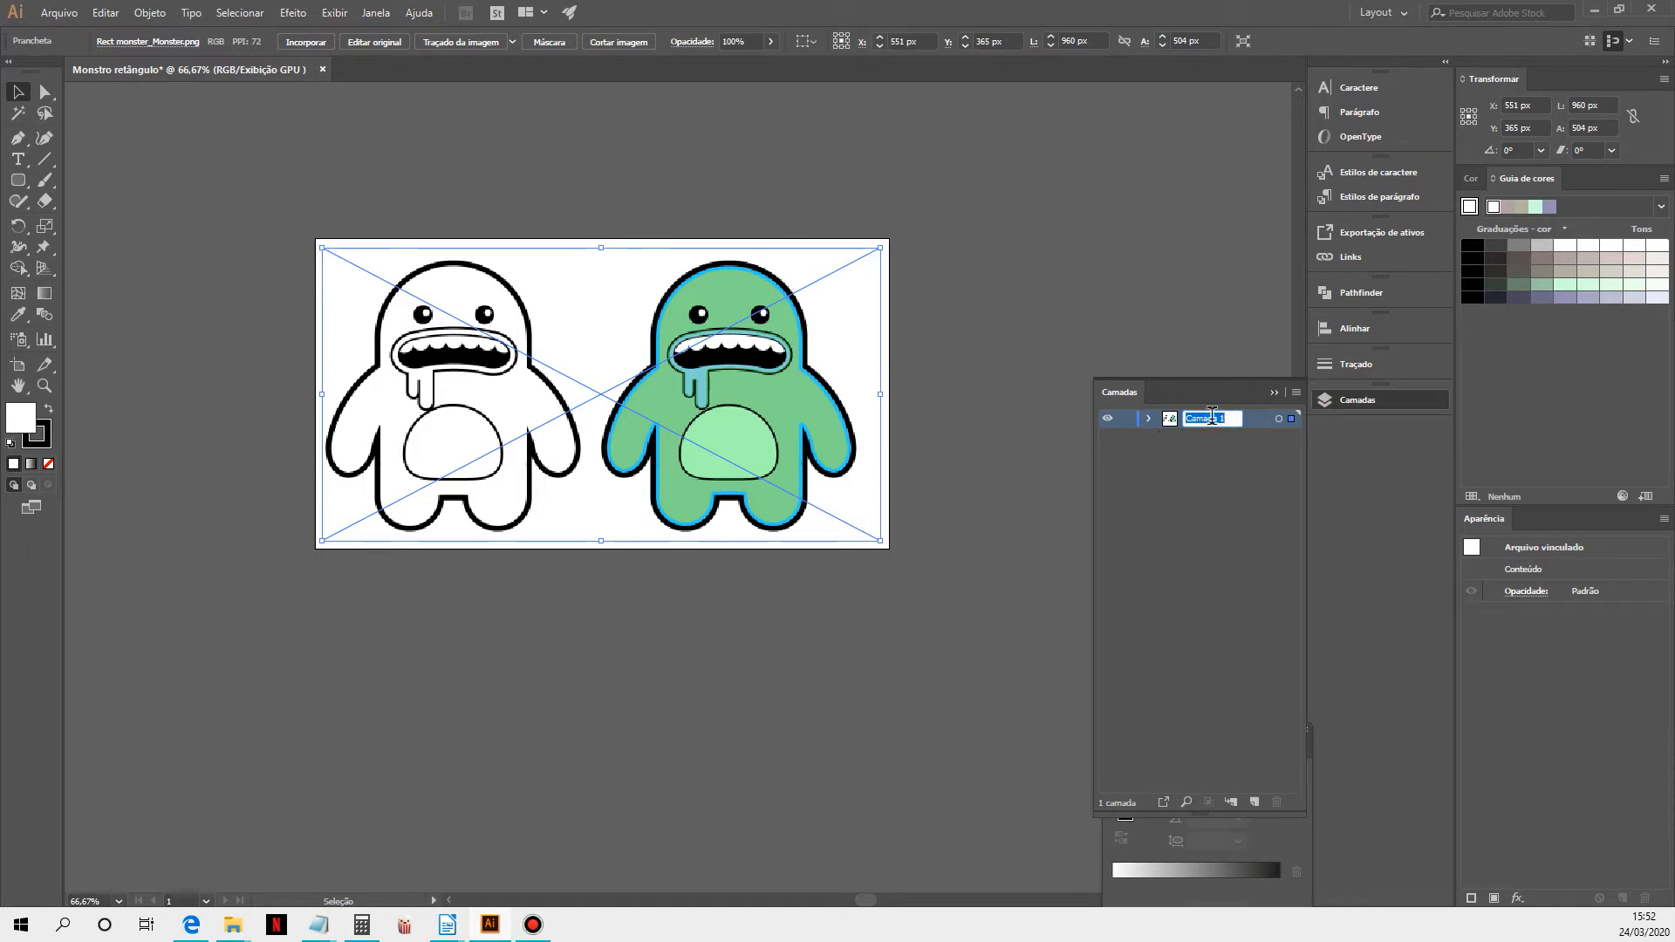
type("BMP")
left_click(1186, 489)
Lock the BMP layer and add a new layer above it for the vector drawing
left_click(1126, 418)
left_click(1255, 802)
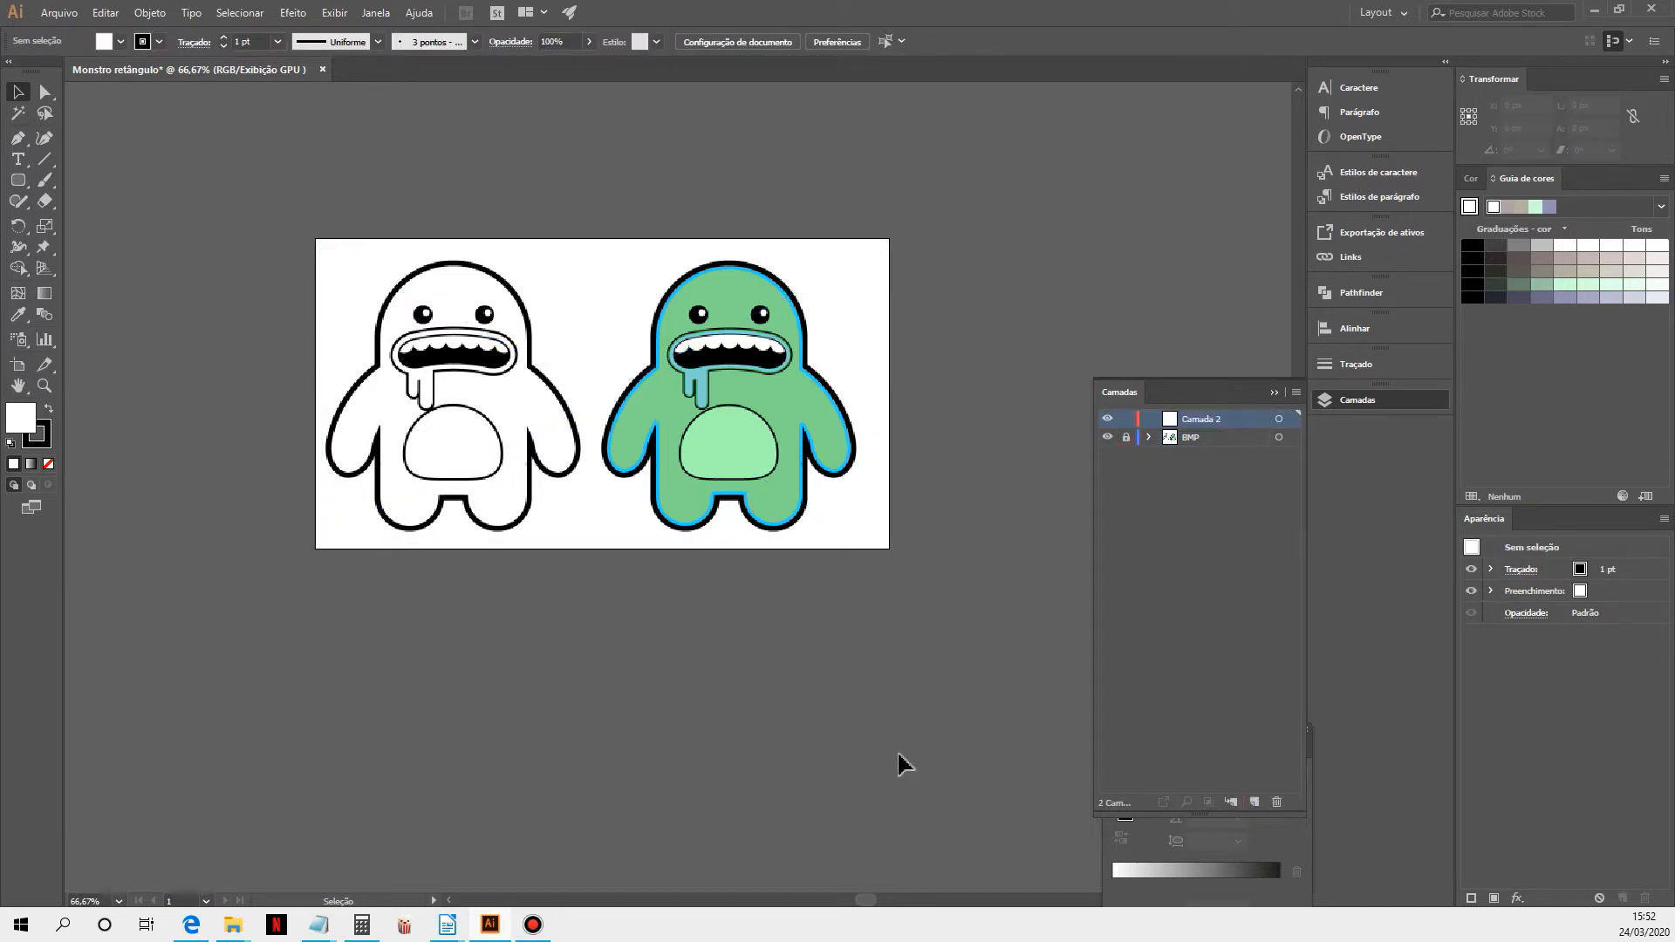
left_click(678, 393, "ctrl")
left_click(692, 458, "ctrl")
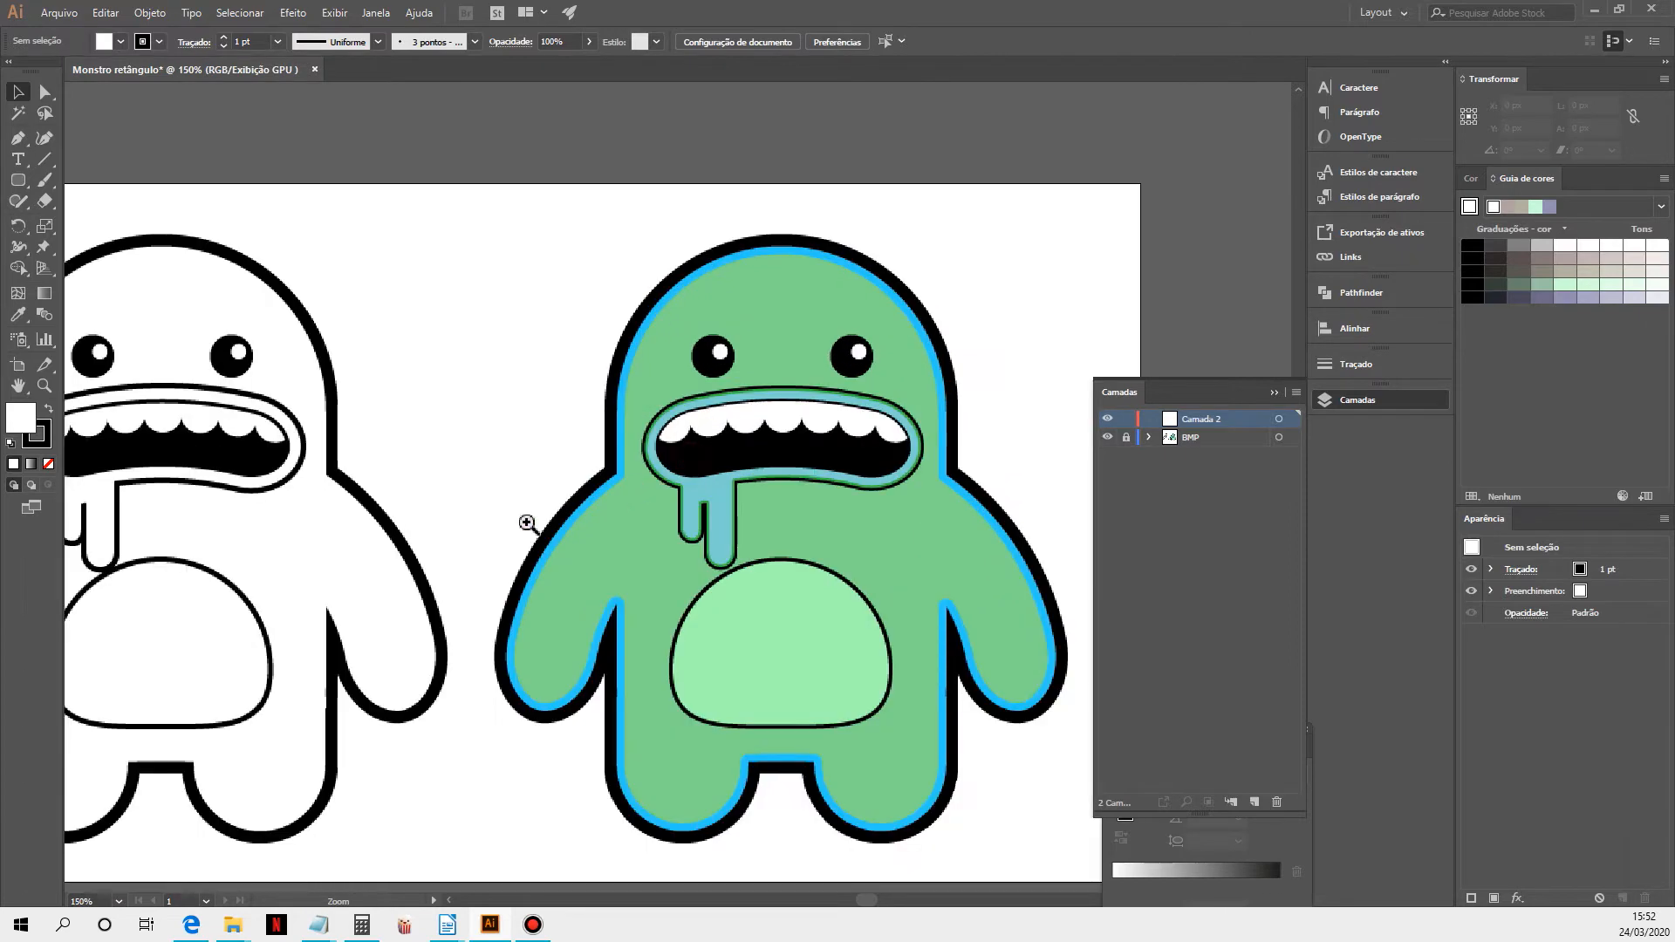
left_click_drag(511, 524, 823, 497)
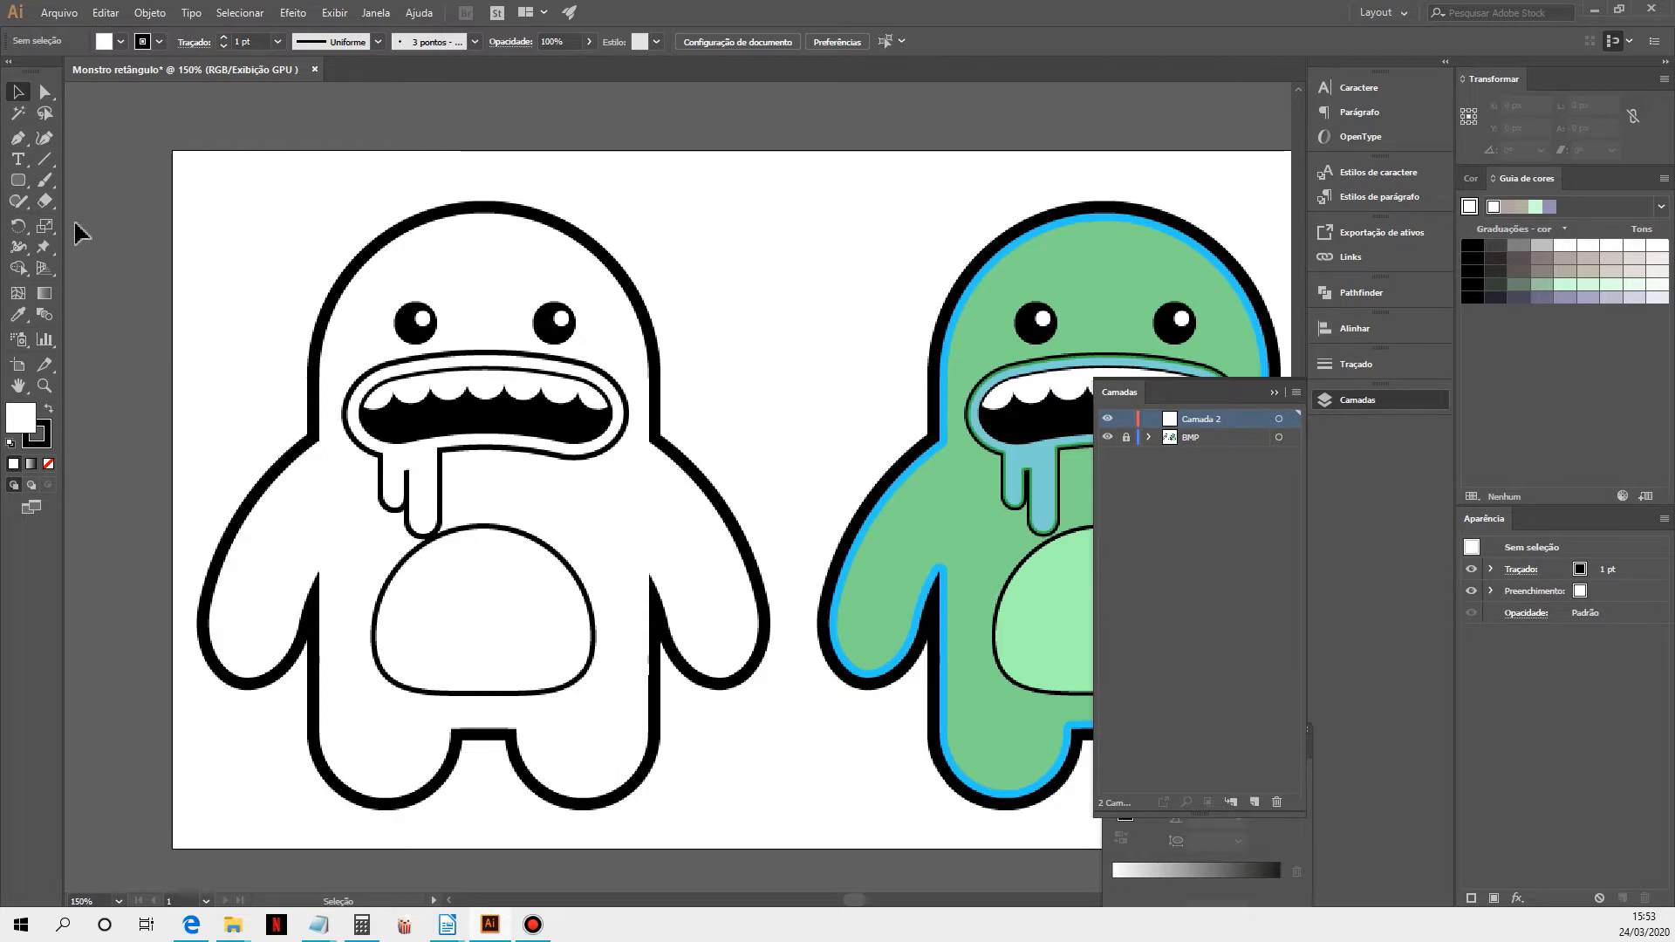
Draw a rounded rectangle of about 186 × 152 px between the monsters' heads, with no fill and a 3 pt red stroke (R=237 G=28 B=36)
left_click(21, 183)
left_click_drag(24, 194, 87, 202)
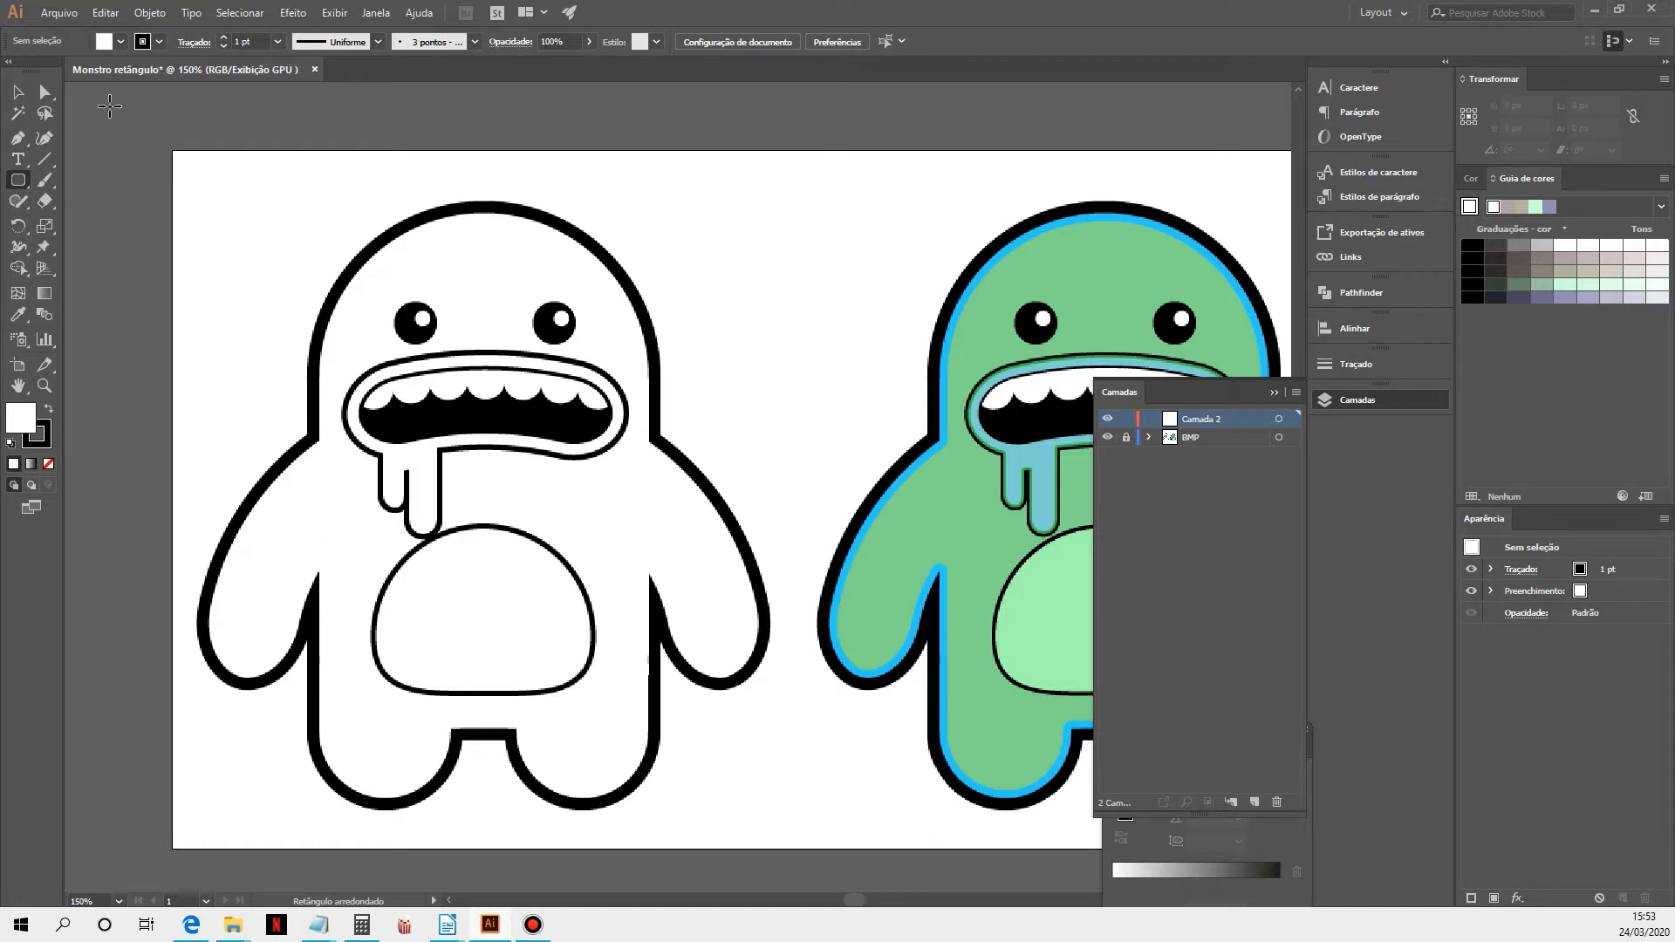
left_click(121, 41)
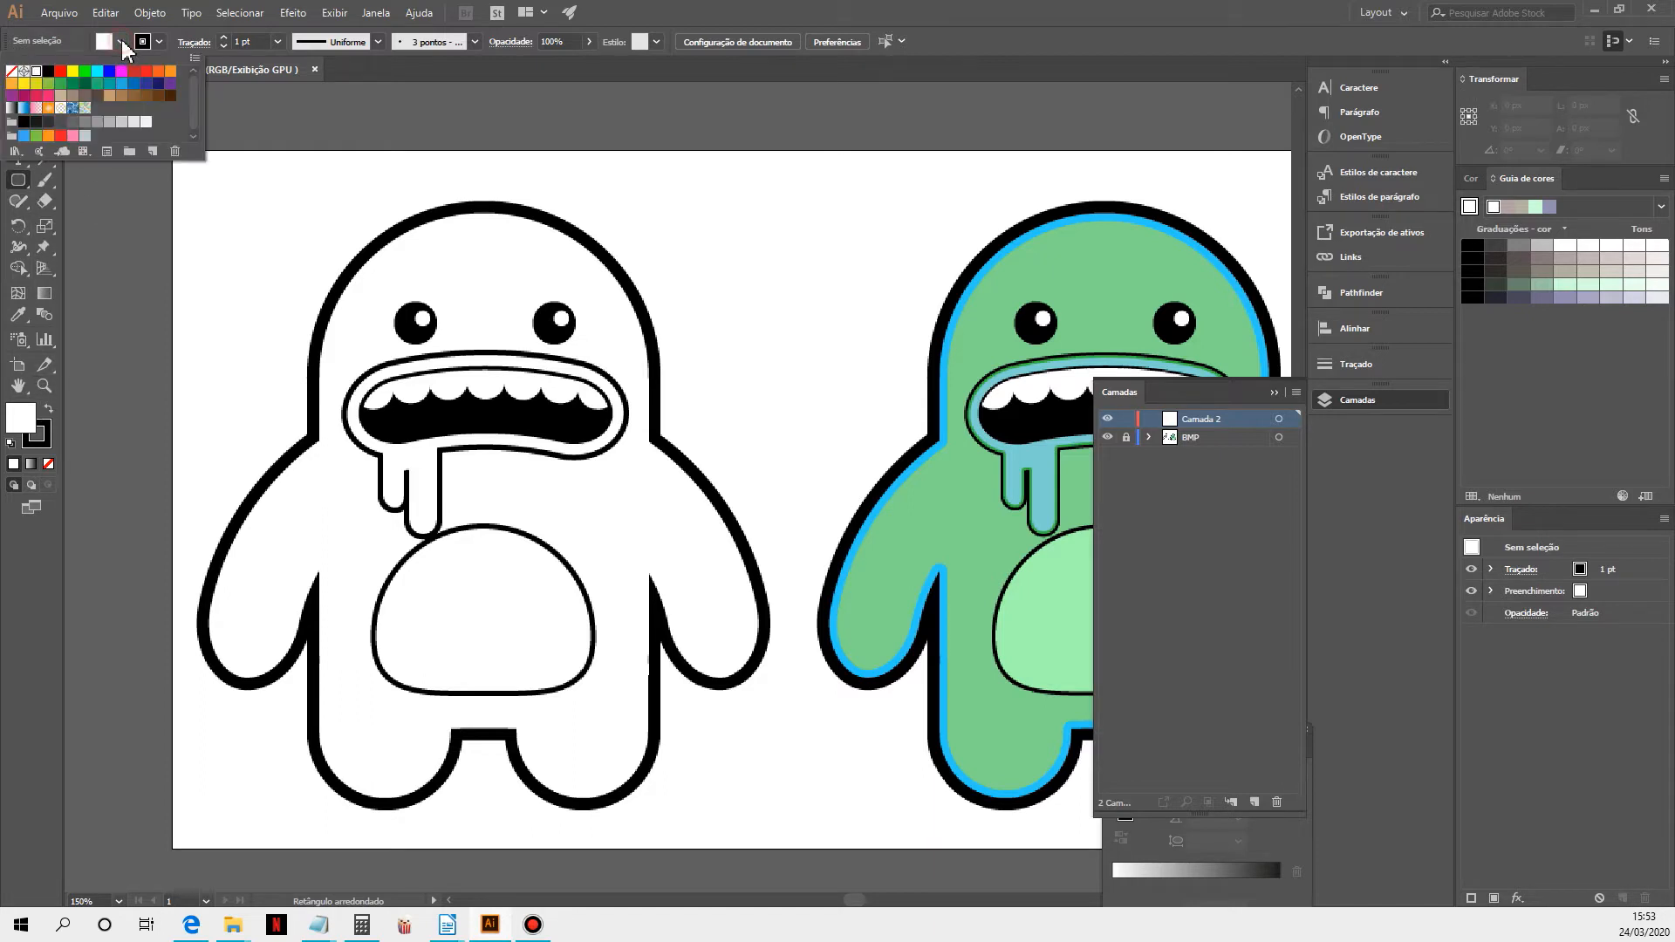
left_click(15, 72)
left_click(159, 43)
left_click(159, 43)
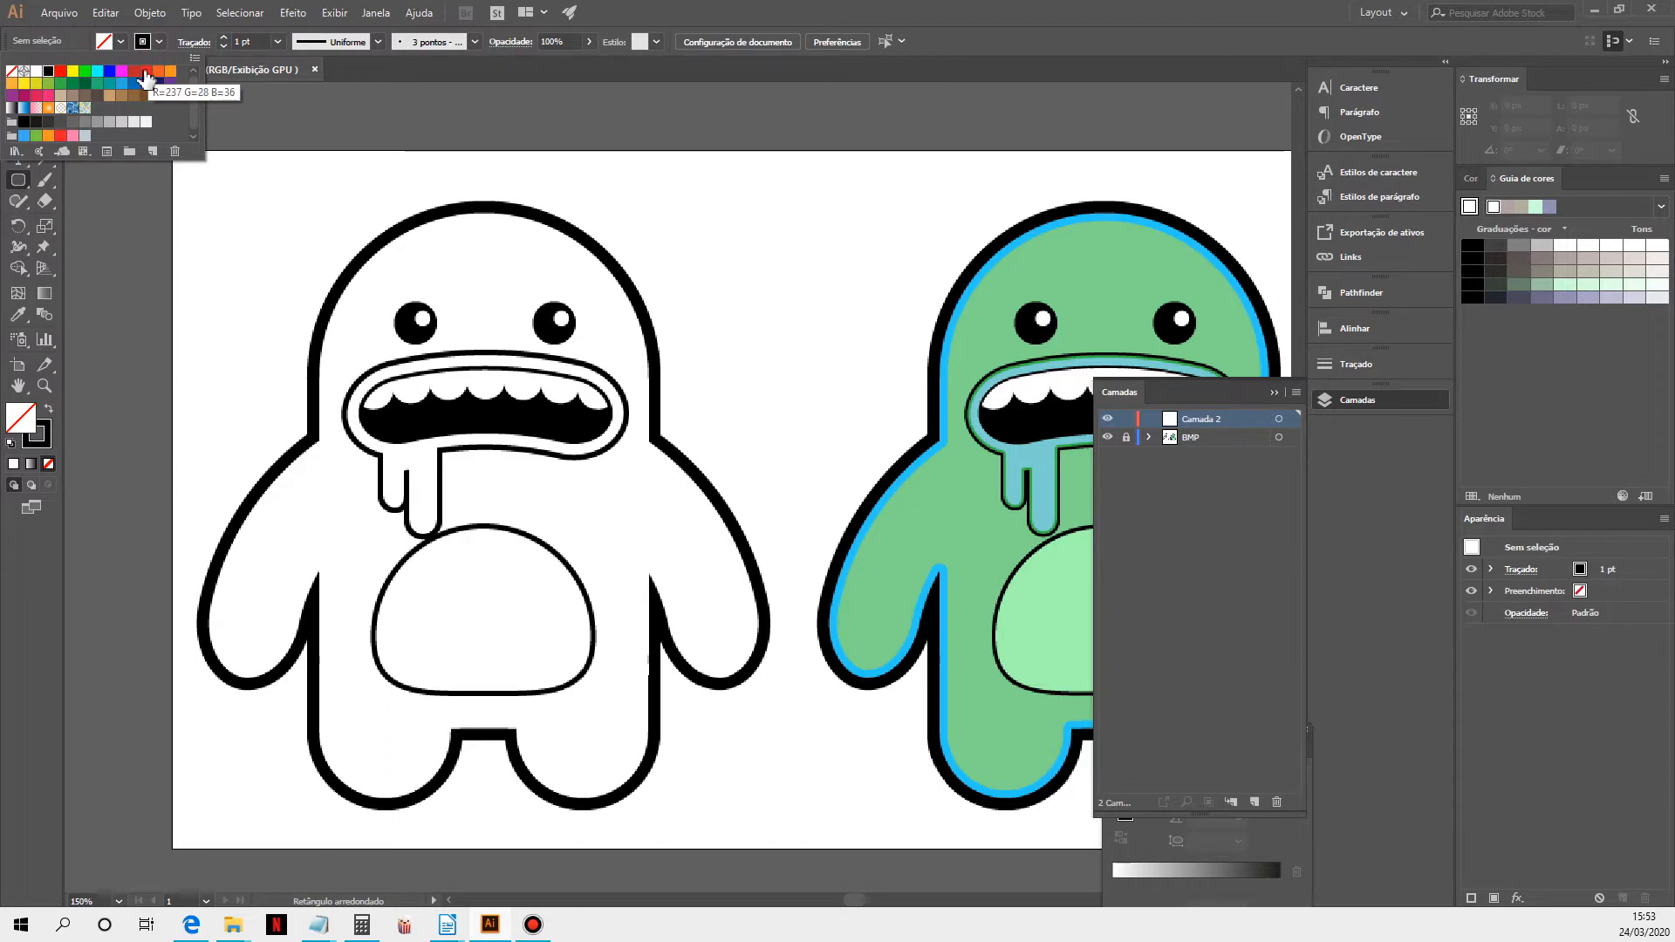
left_click(145, 75)
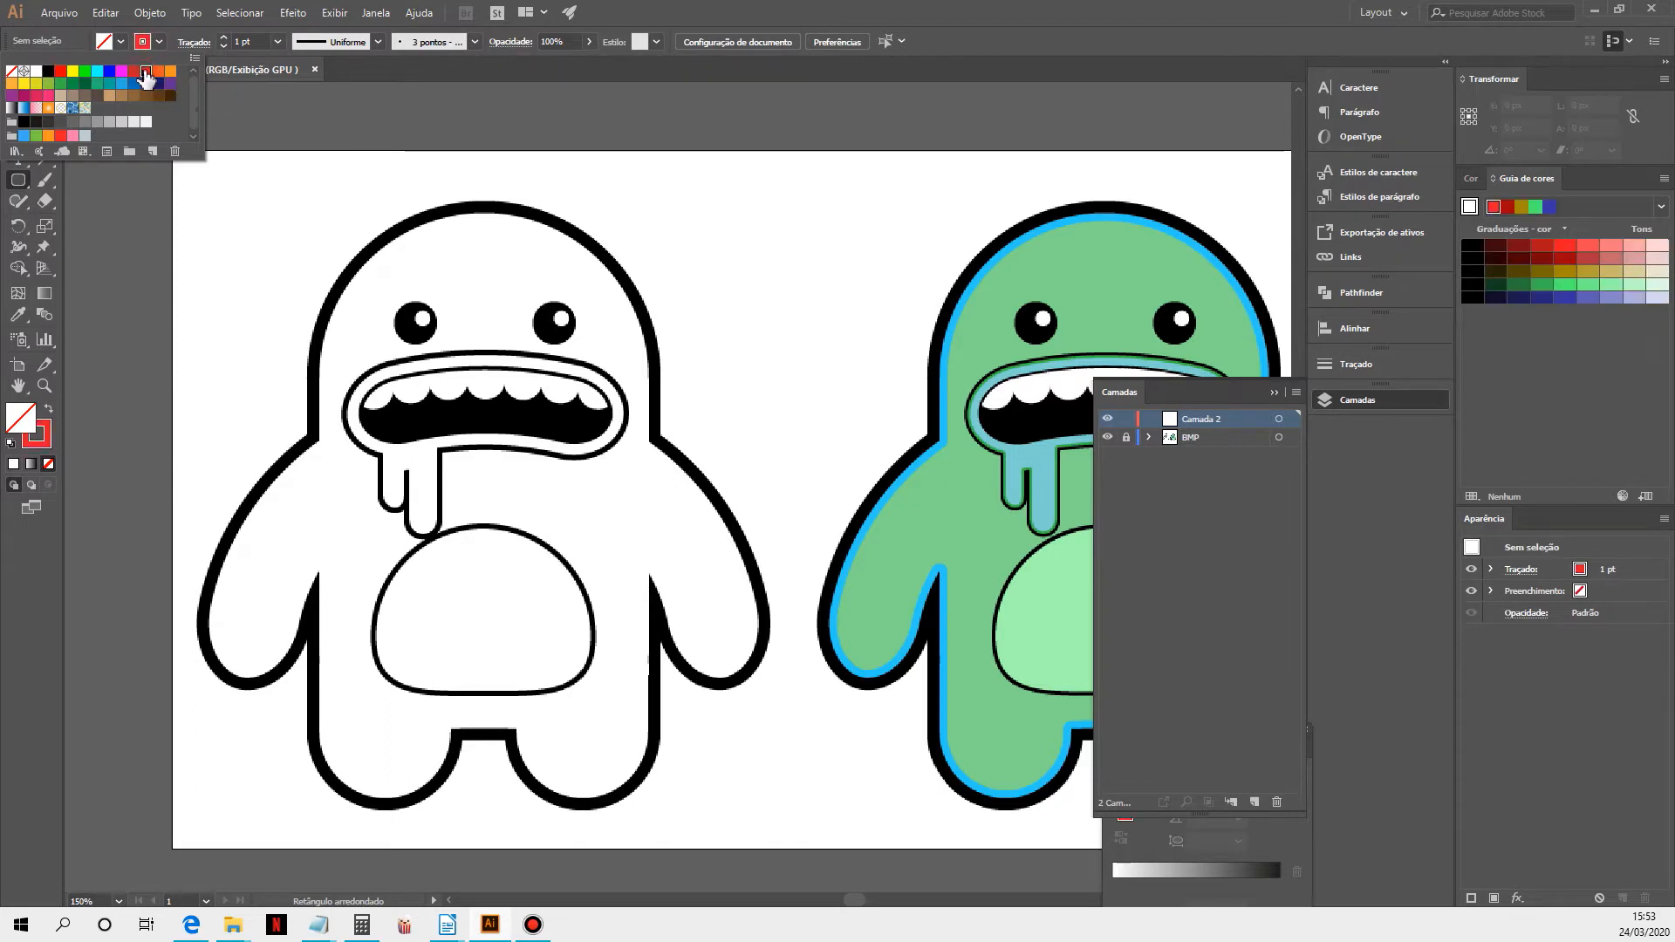
left_click(223, 37)
left_click(224, 37)
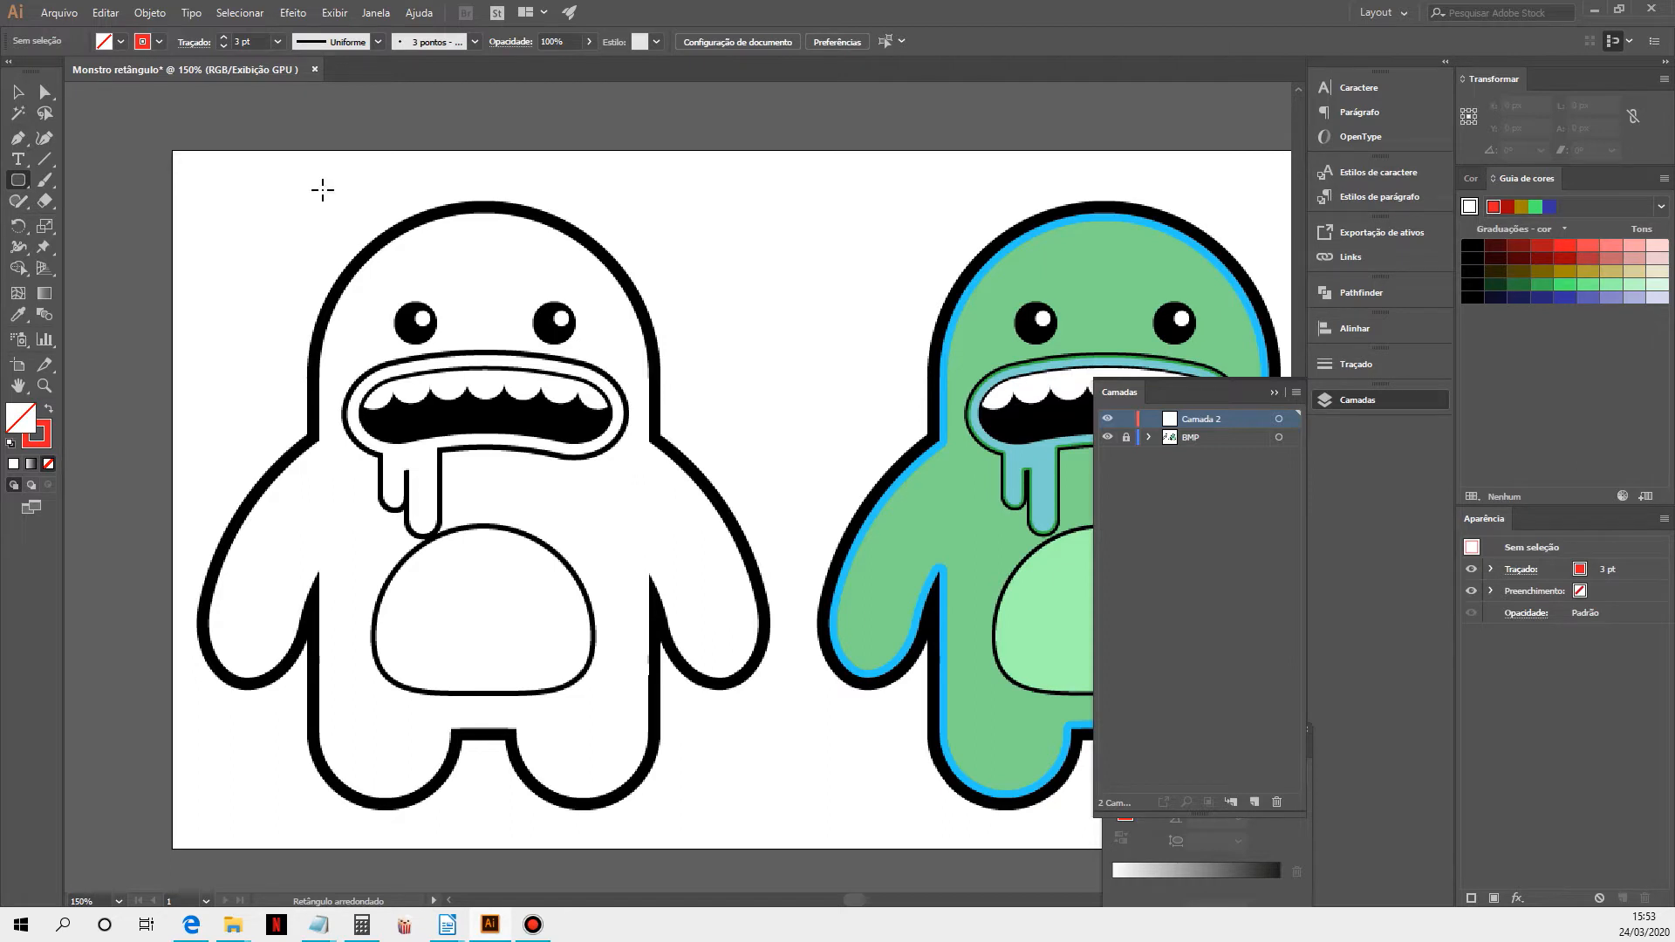
mouse_move(635, 166)
left_mouse_down()
mouse_move(689, 236)
mouse_move(879, 348)
mouse_move(879, 367)
left_mouse_up()
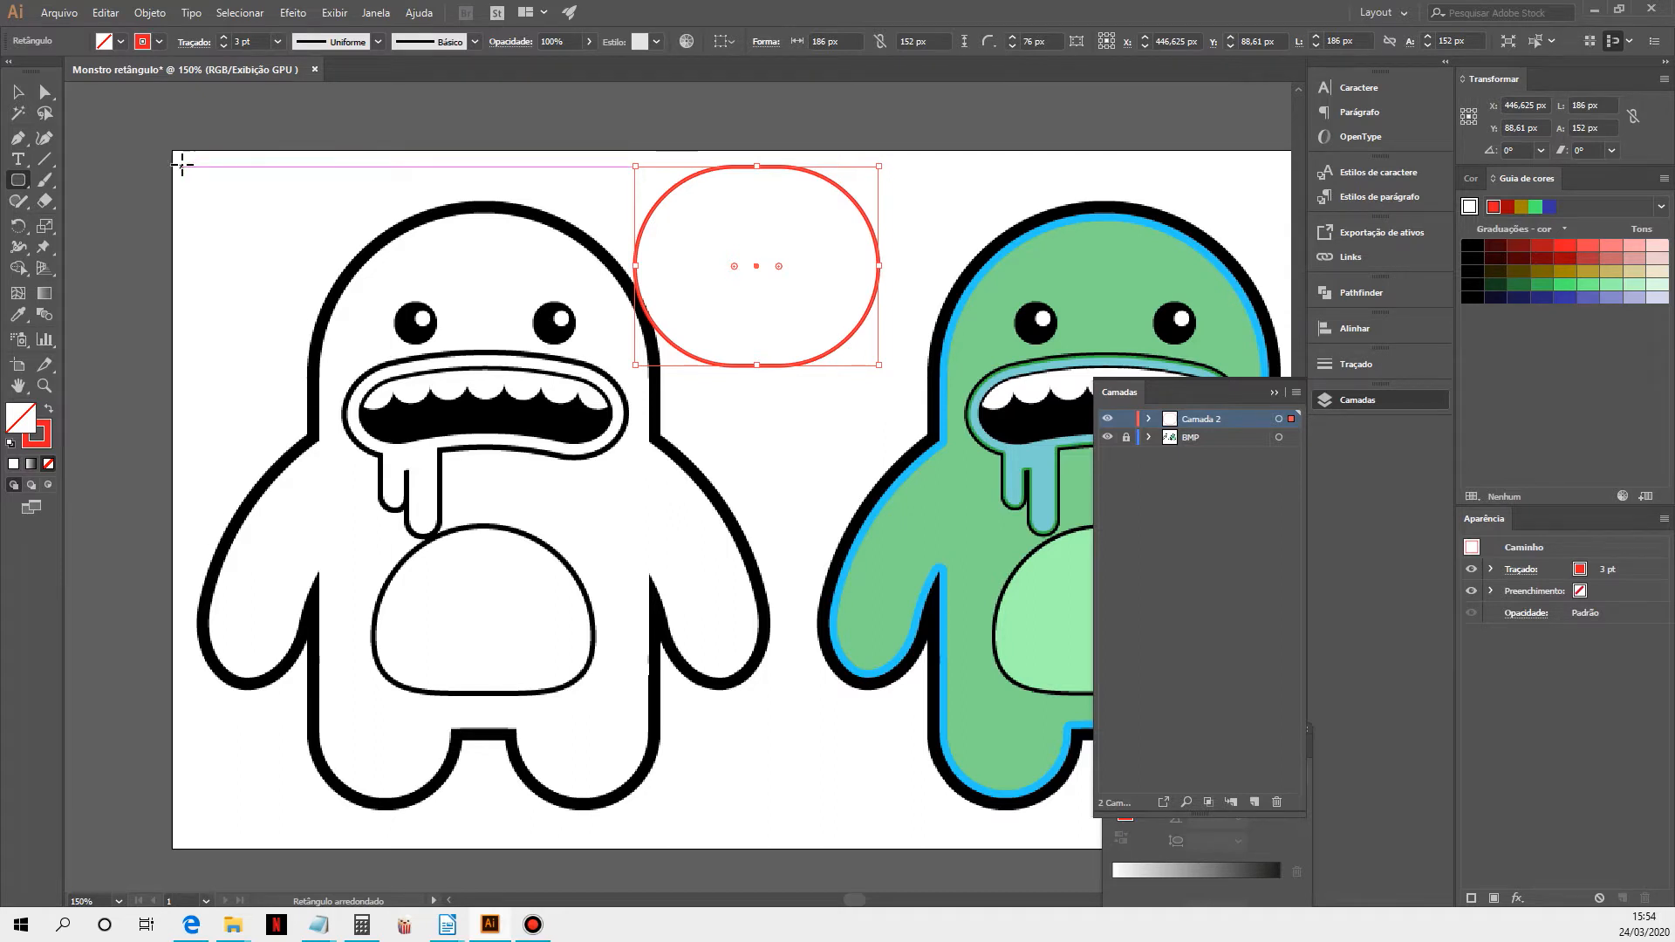
Test square and fully rounded corners on a trial rounded rectangle of about 337 × 478 px over the white monster, discarding the shape
left_click_drag(182, 163, 401, 327)
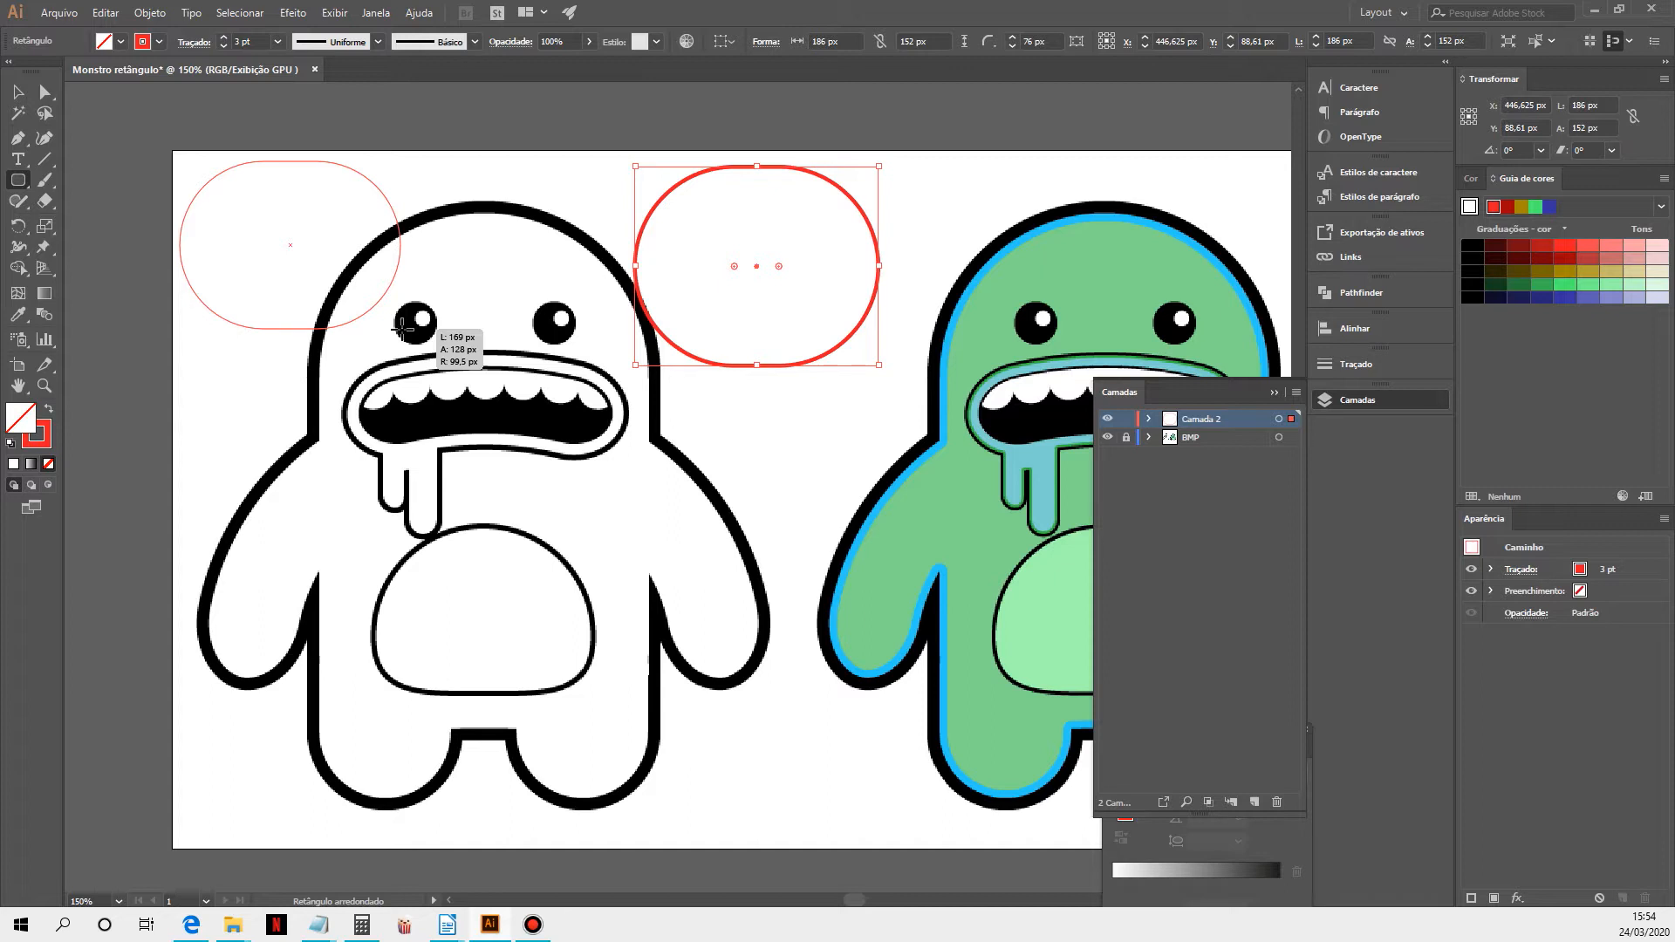
key("Left")
key("Right")
key("Left")
key("Right")
left_click_drag(403, 328, 403, 328)
key("Left")
key("Right")
left_click_drag(403, 329, 623, 790)
key("Left")
key("Right")
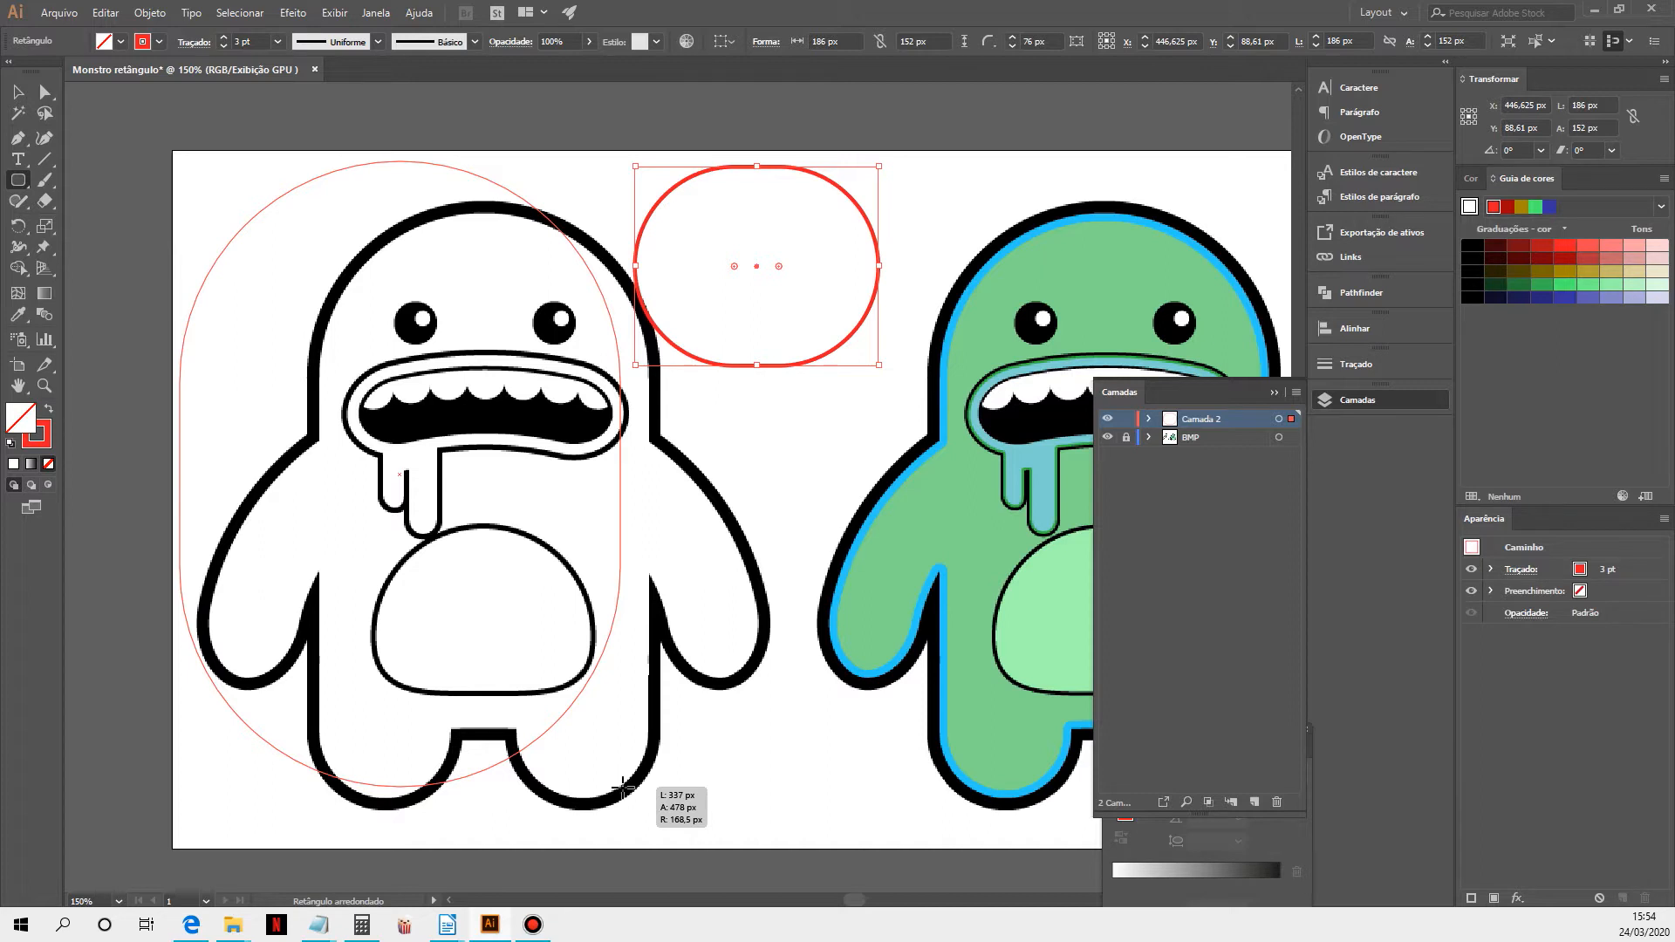
left_click_drag(622, 789, 622, 790)
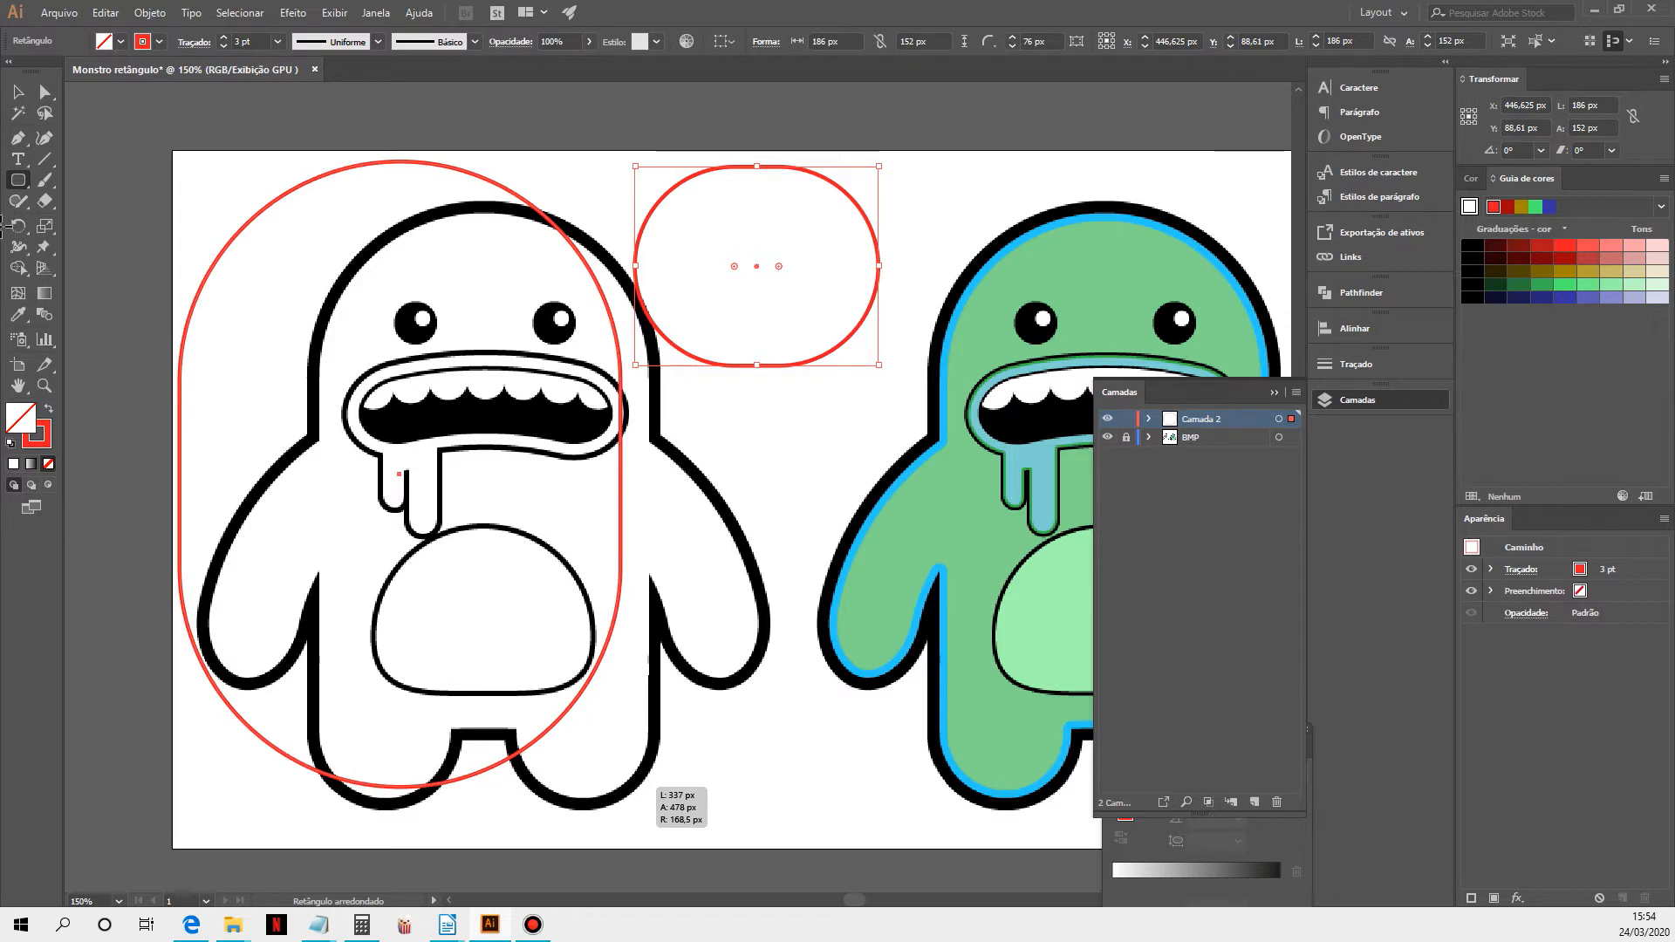
key("v")
key("Delete")
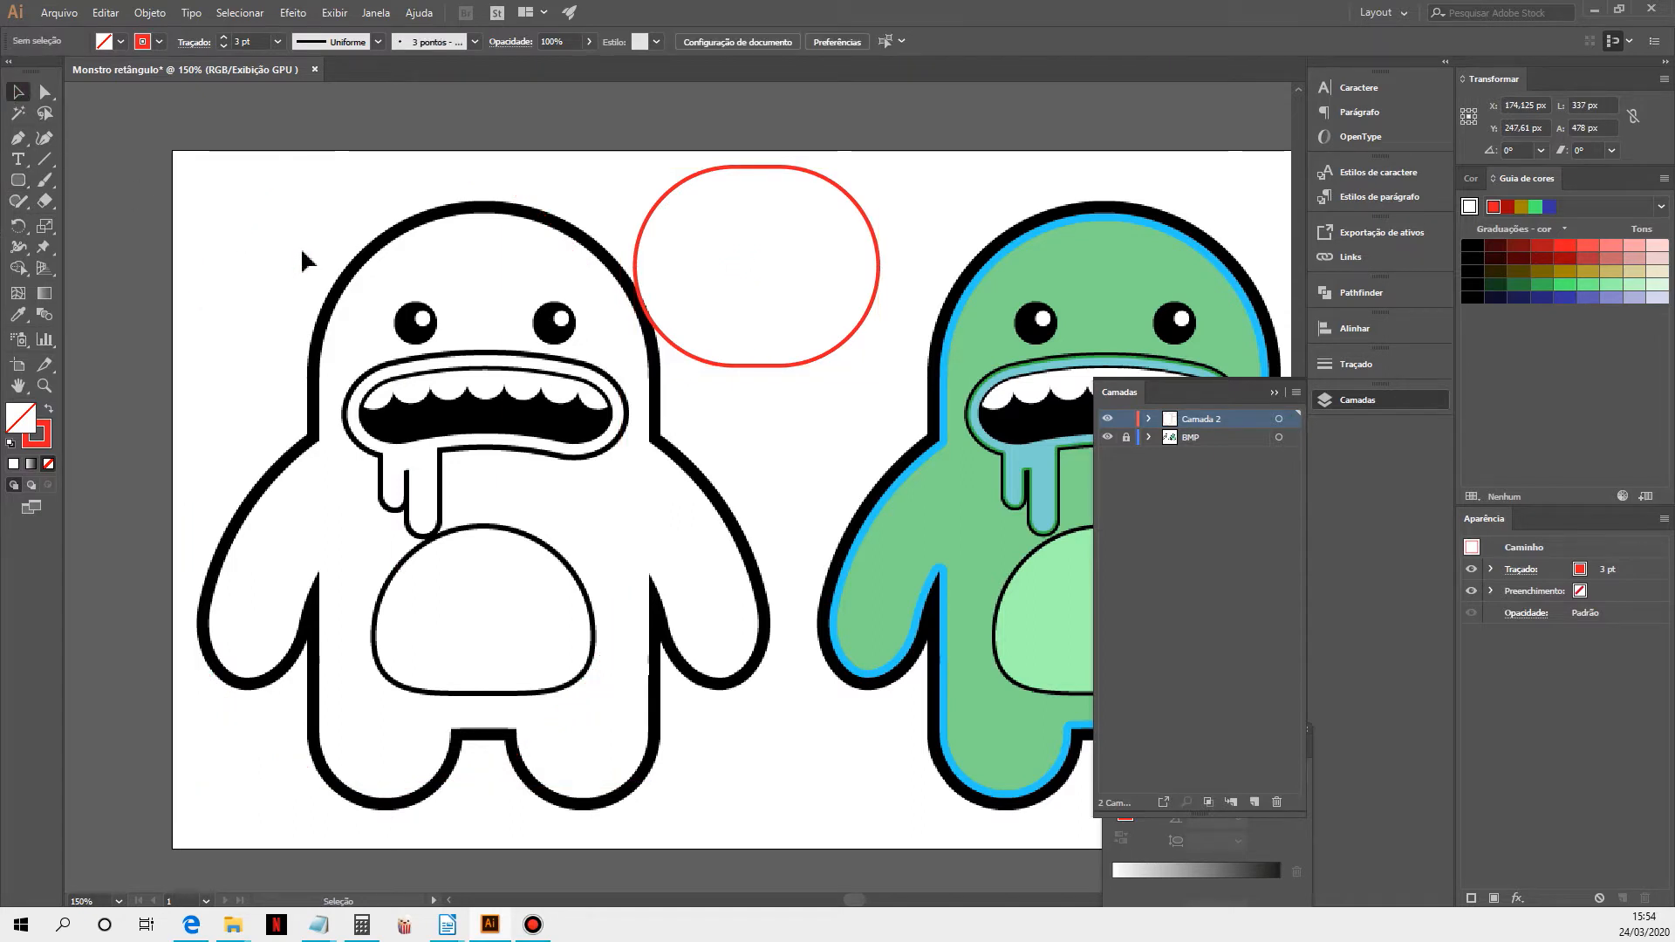
Reduce the corner radius of the rounded rectangle between the monsters' heads to about 46 px and delete the shape
left_click(686, 188)
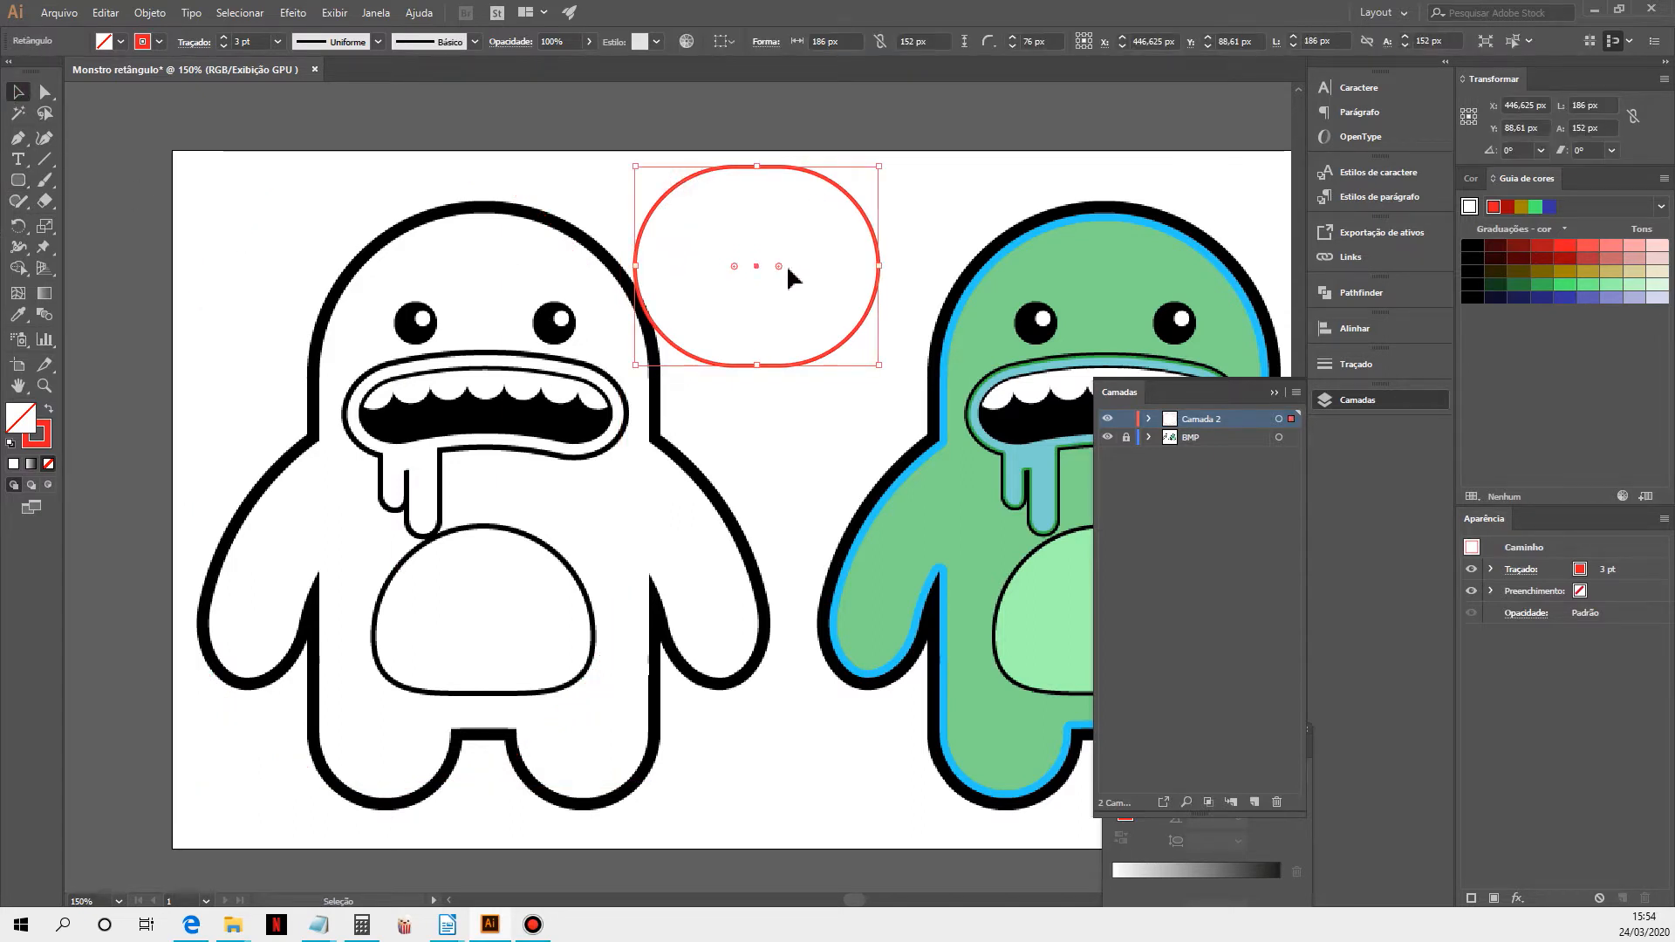
left_click_drag(780, 266, 816, 232)
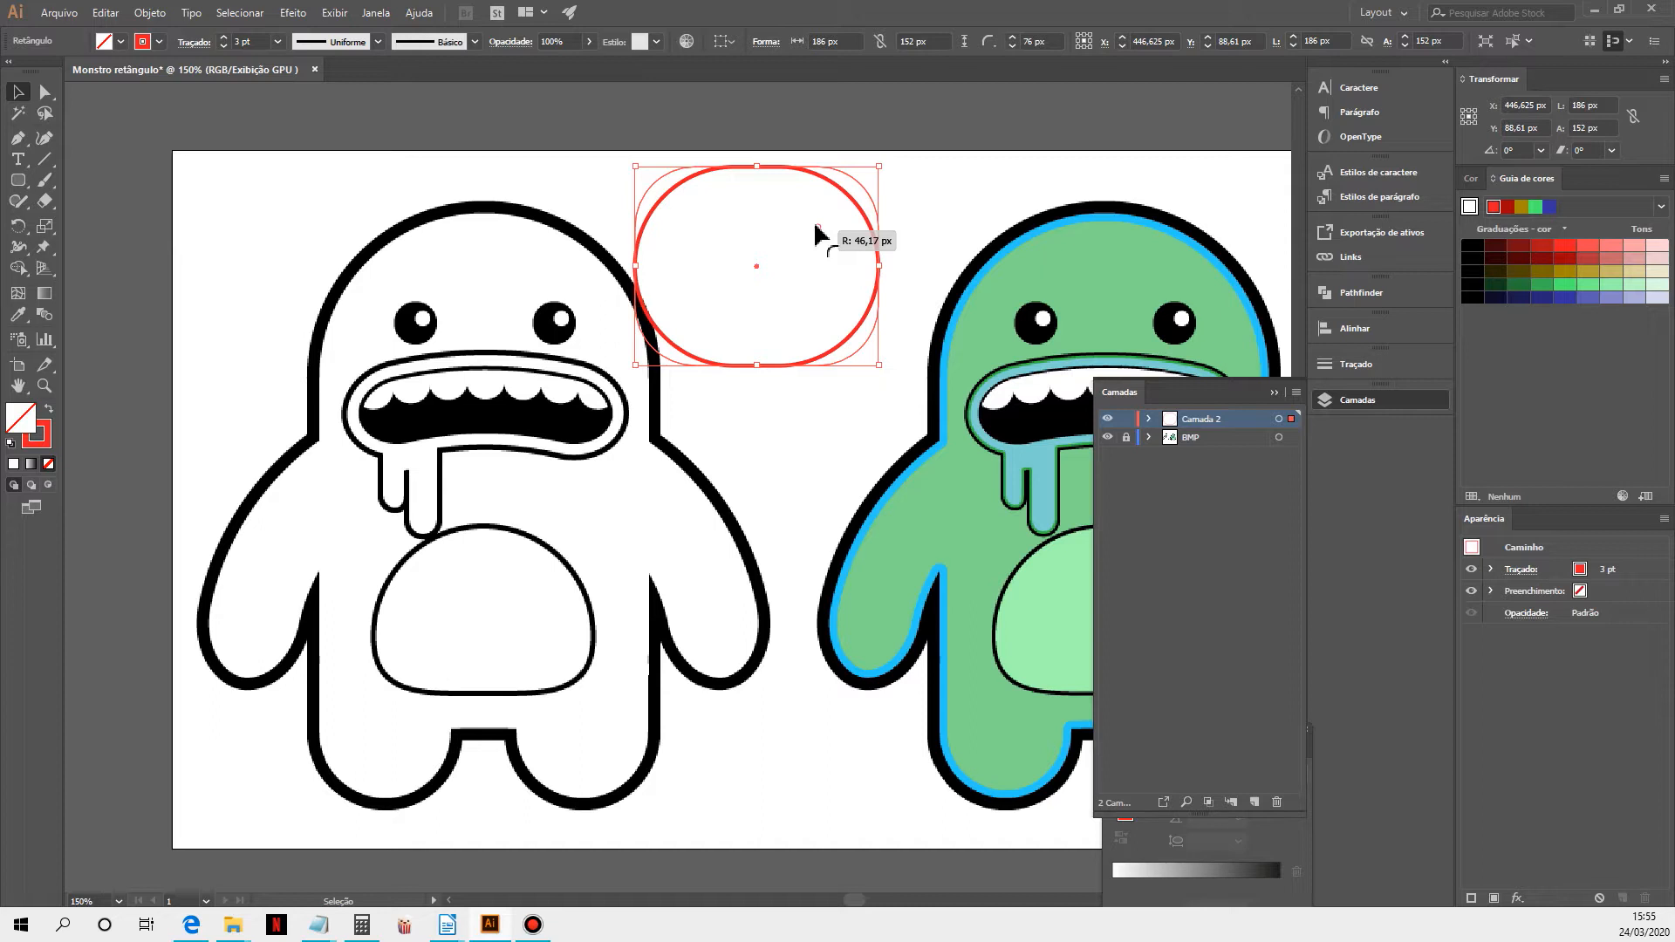
left_click_drag(817, 231, 817, 231)
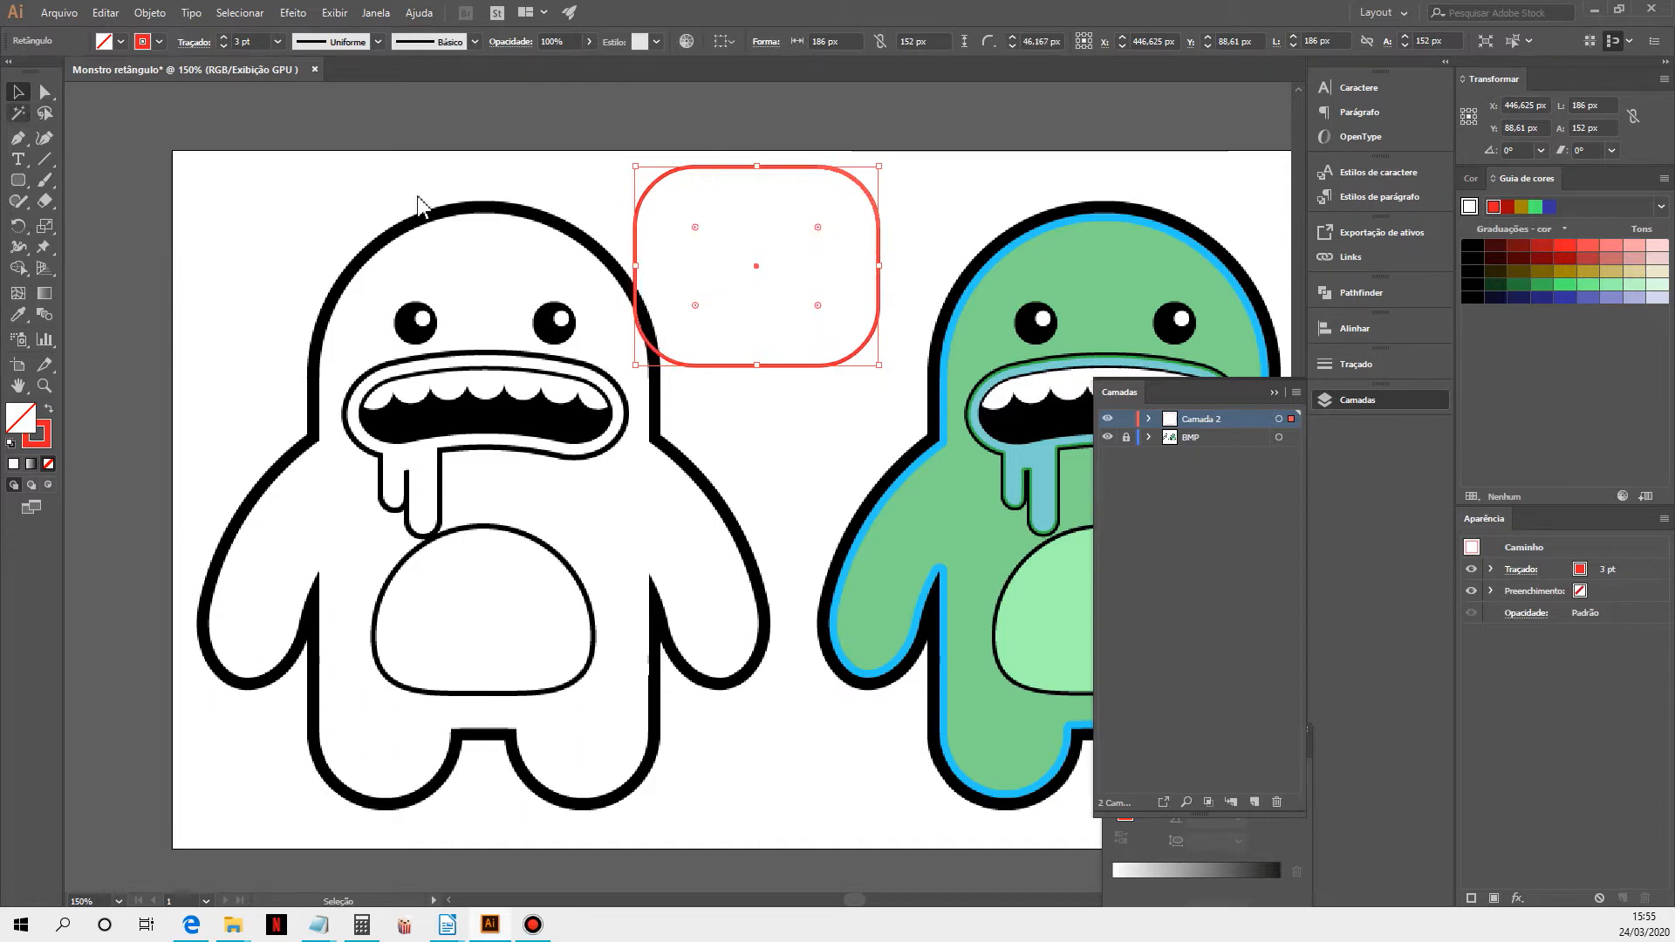
key("Delete")
Draw a rounded rectangle of about 261 × 398 px with fully rounded corners over the white monster's body
left_click(18, 178)
left_click_drag(312, 214, 652, 748)
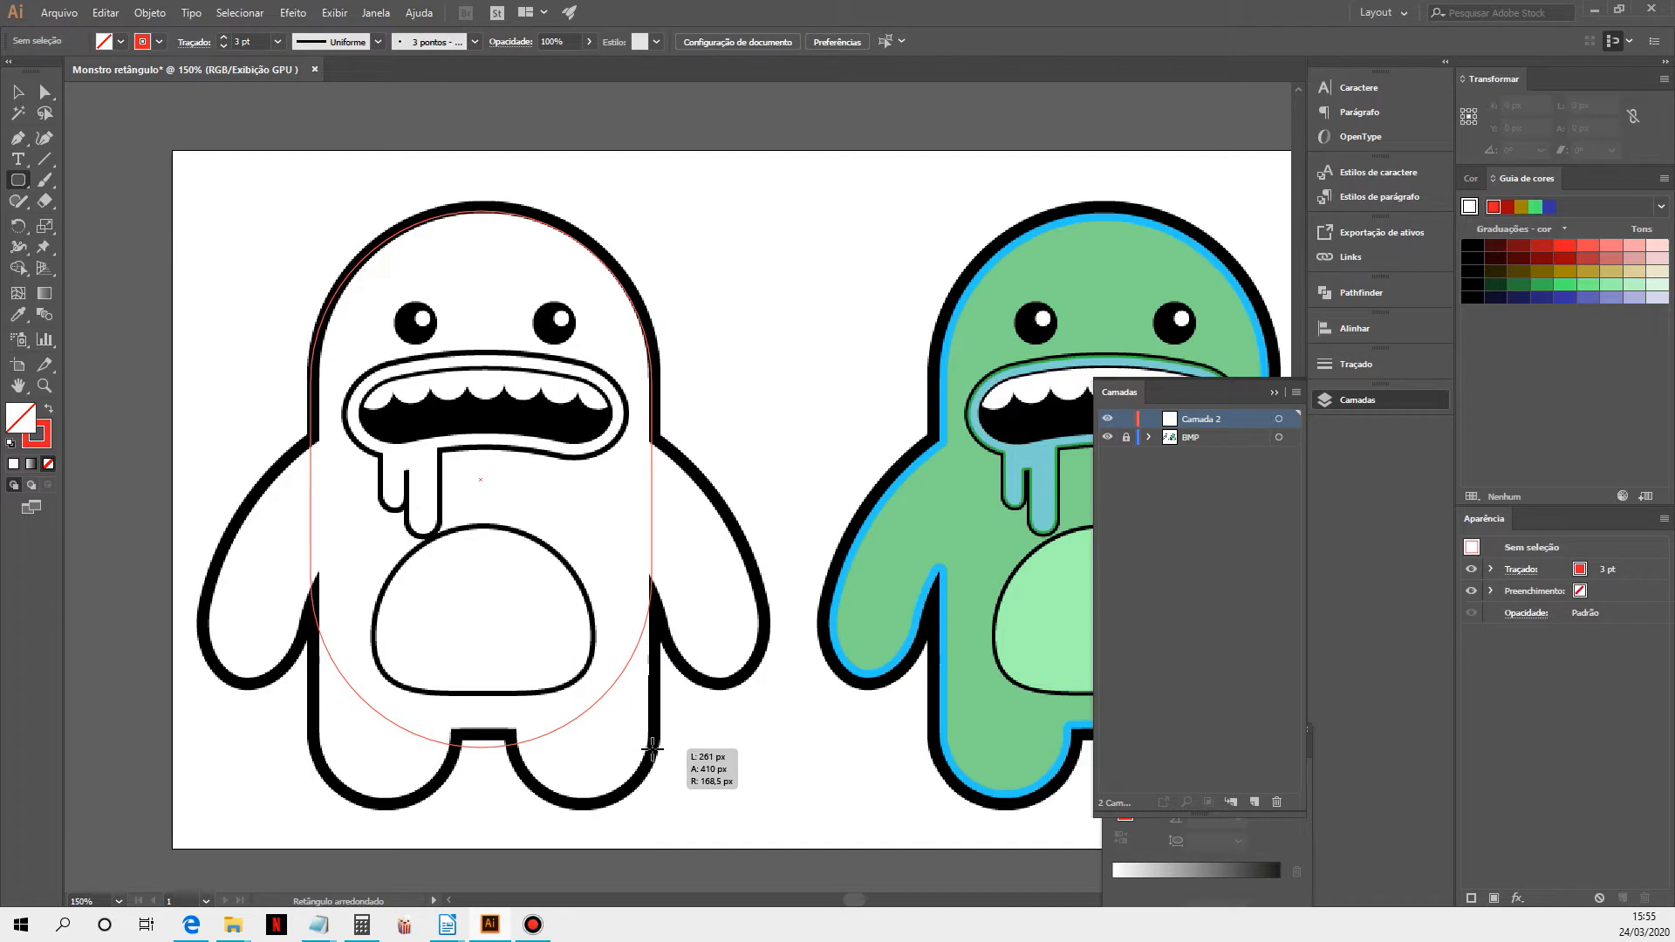
key("Left")
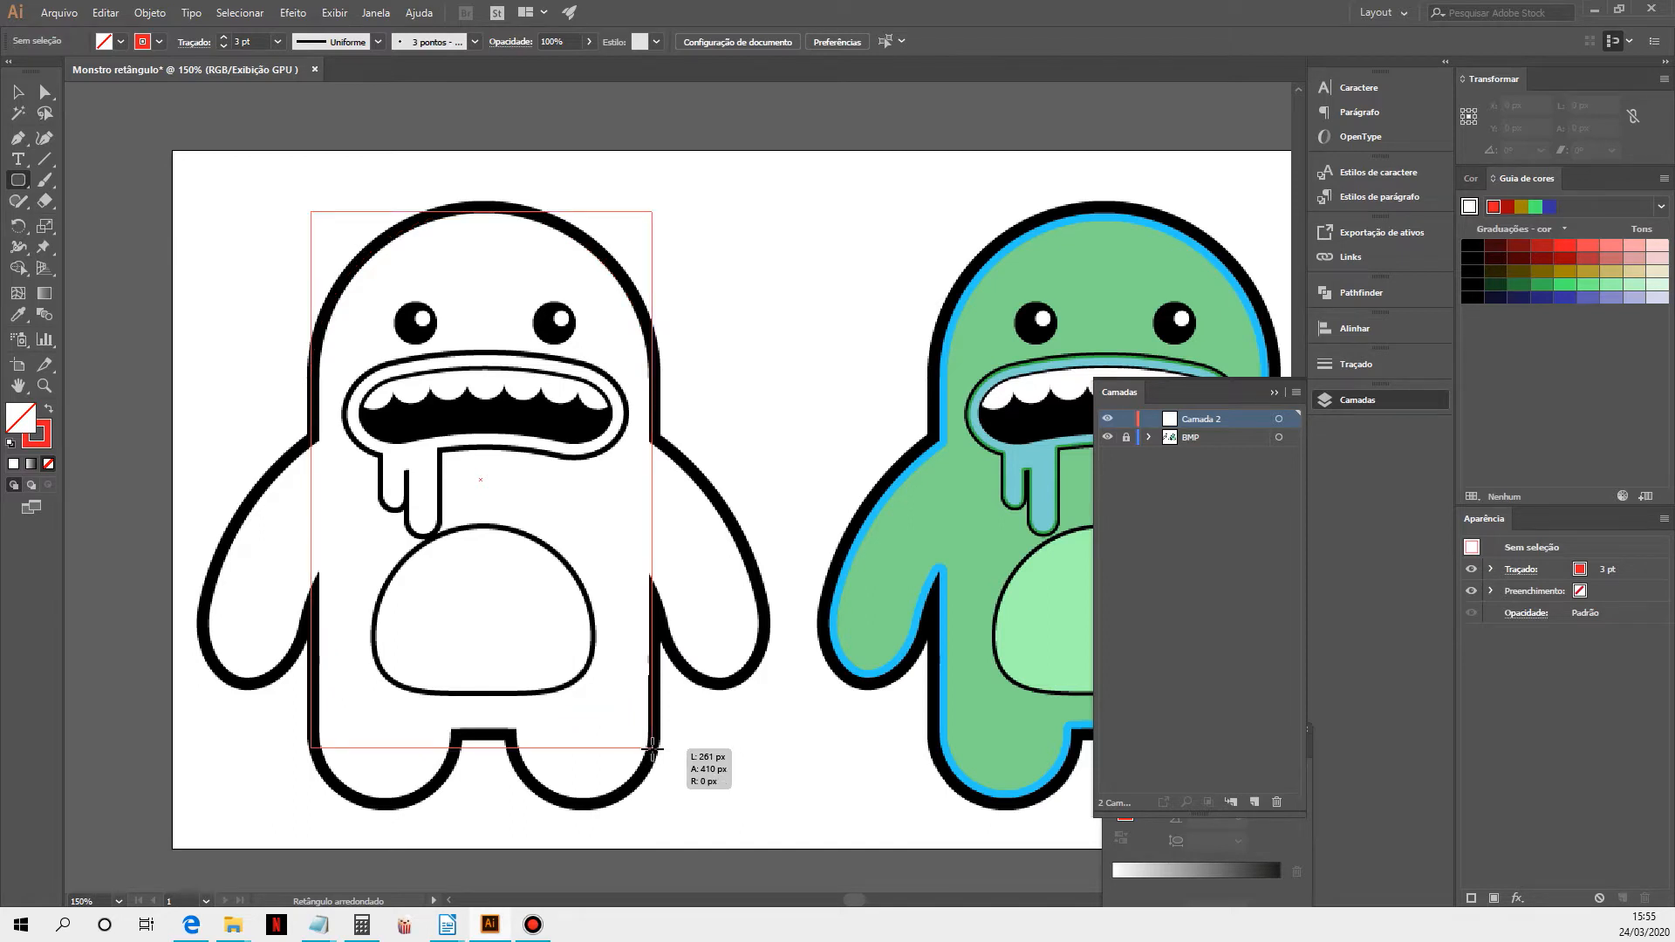
key("Right")
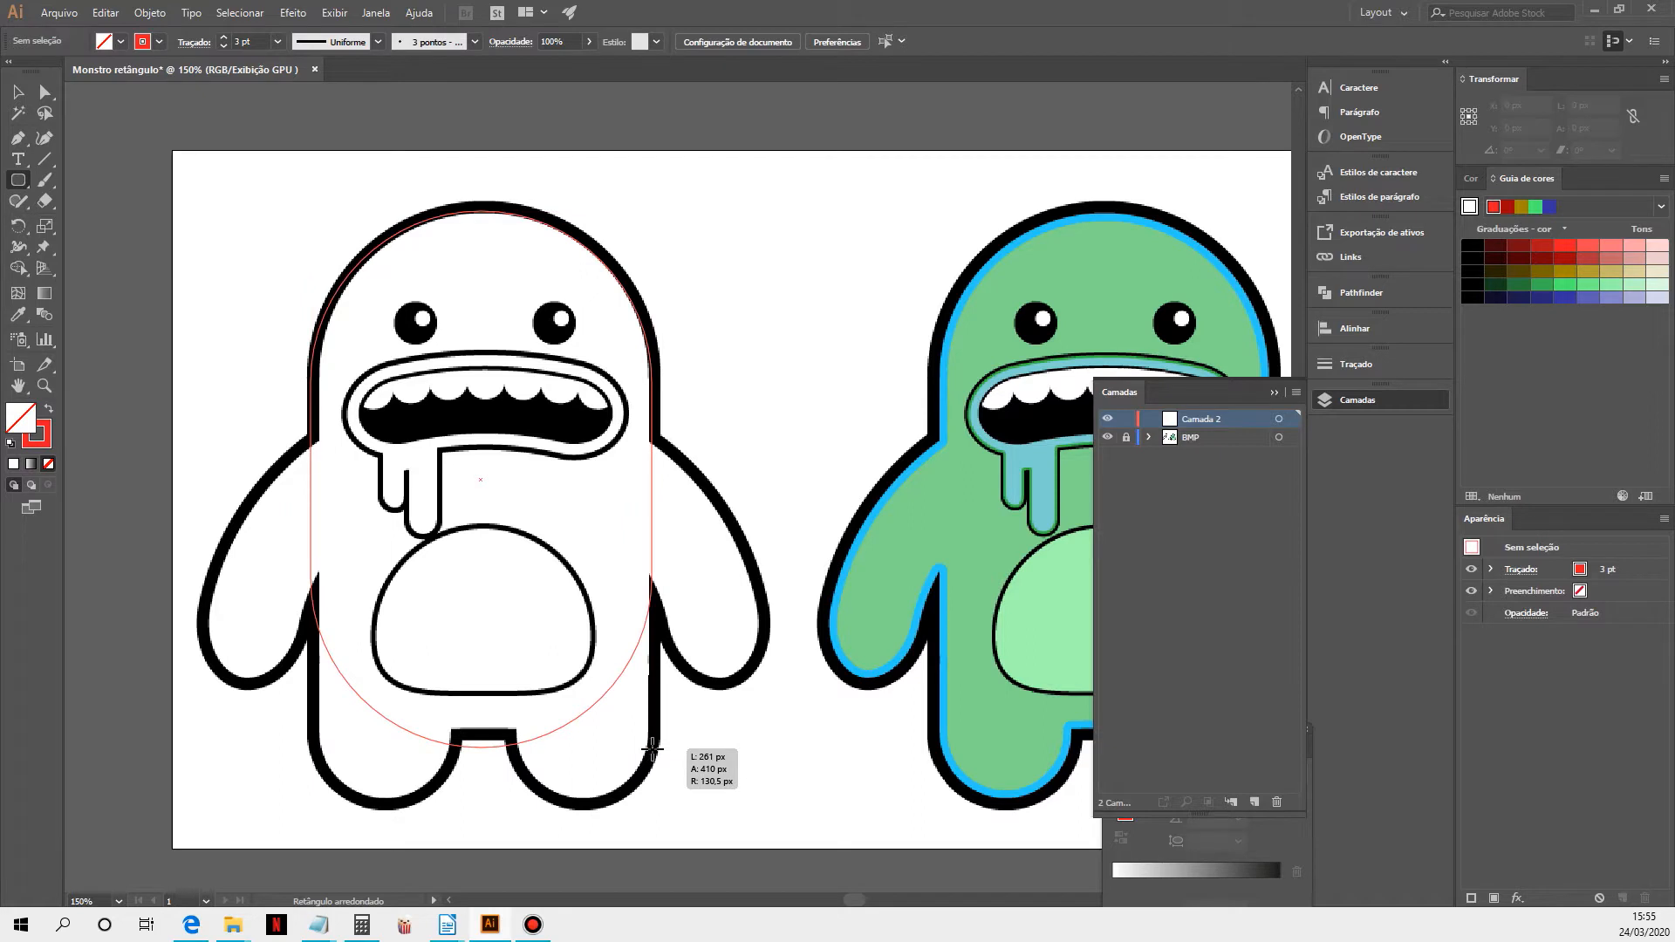
left_click_drag(652, 748, 653, 731)
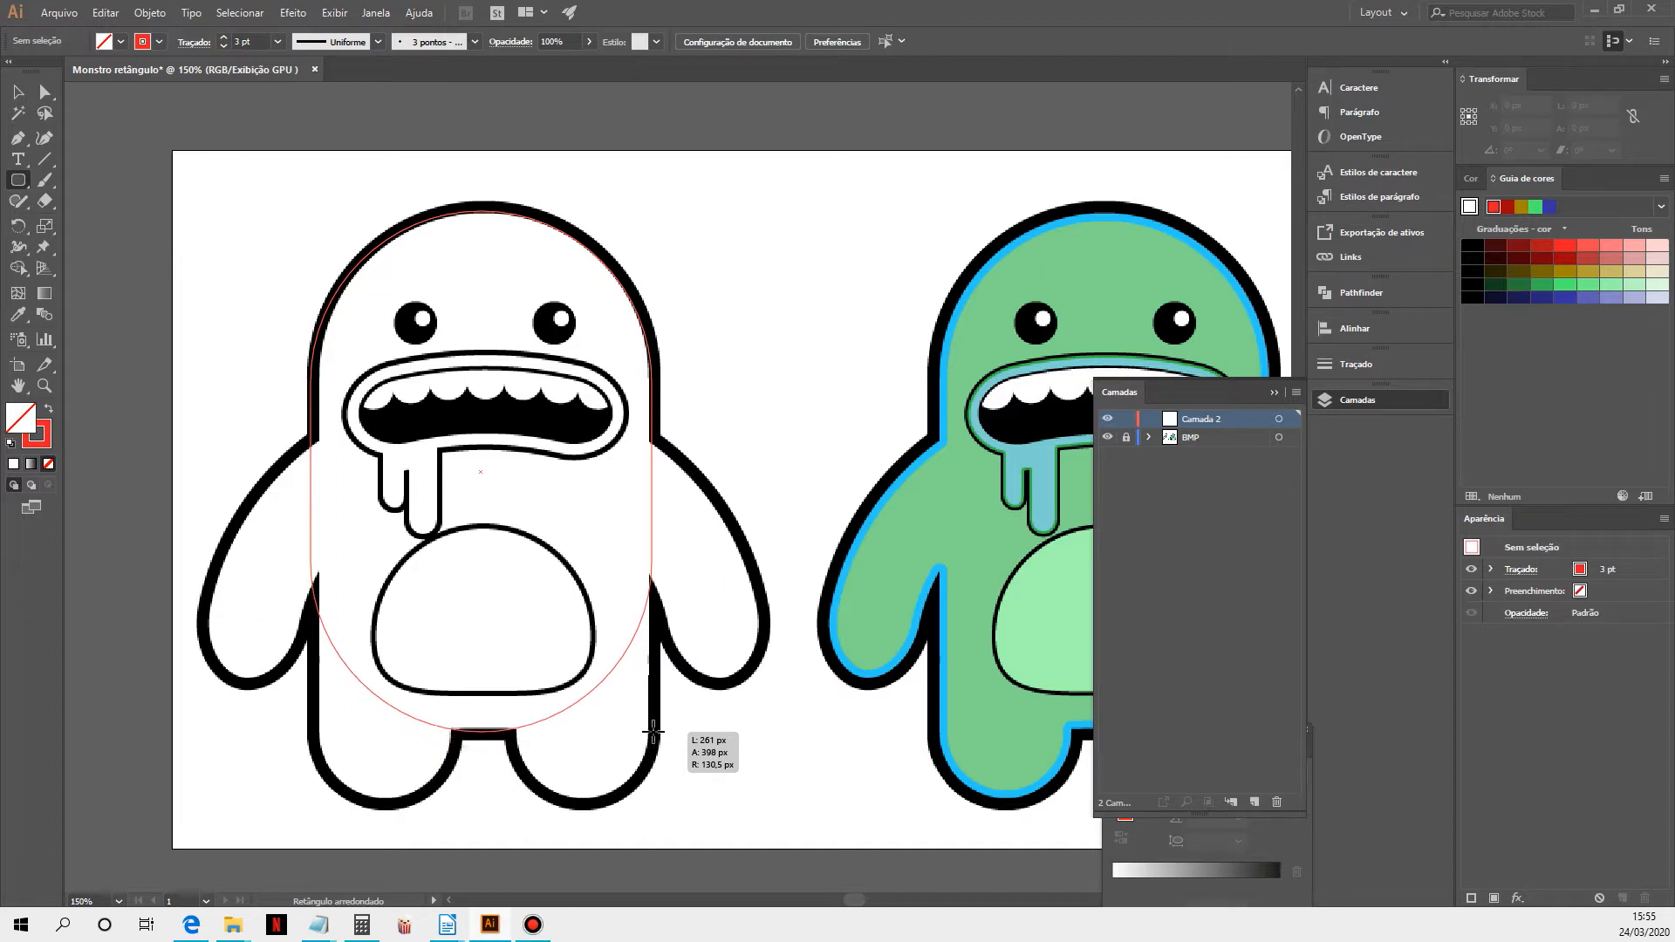
left_click_drag(653, 731, 654, 732)
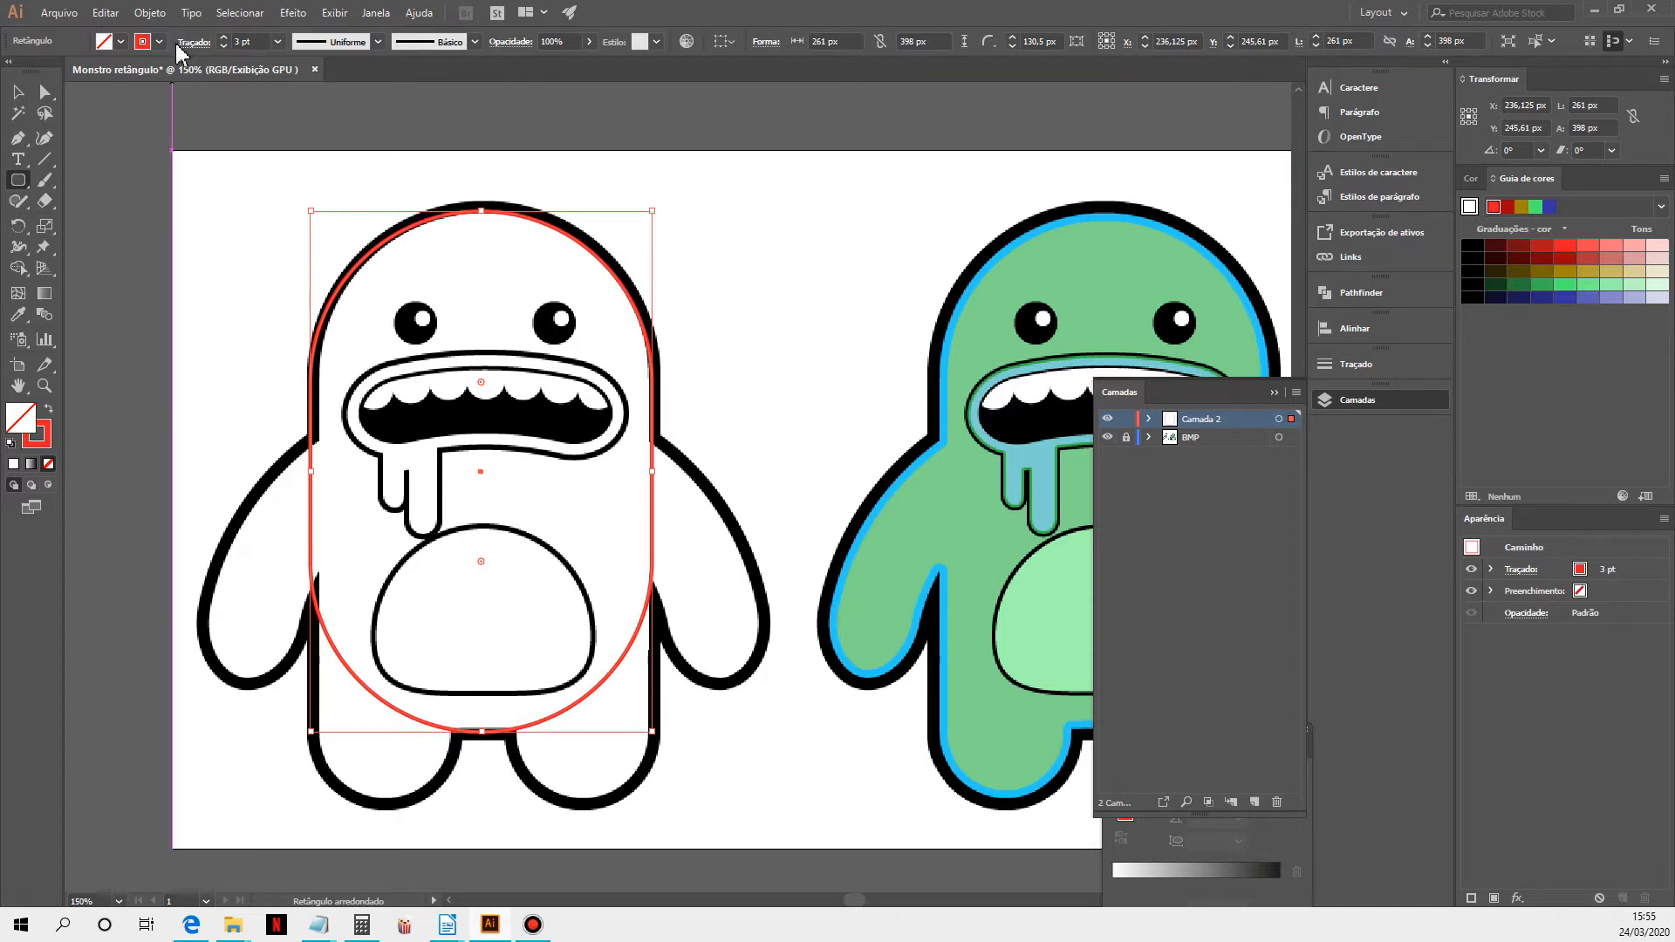
Set the body outline's stroke weight to 10 pt
left_click(224, 38)
left_click(224, 39)
left_click(225, 38)
left_click(224, 39)
left_click(224, 38)
left_click(224, 39)
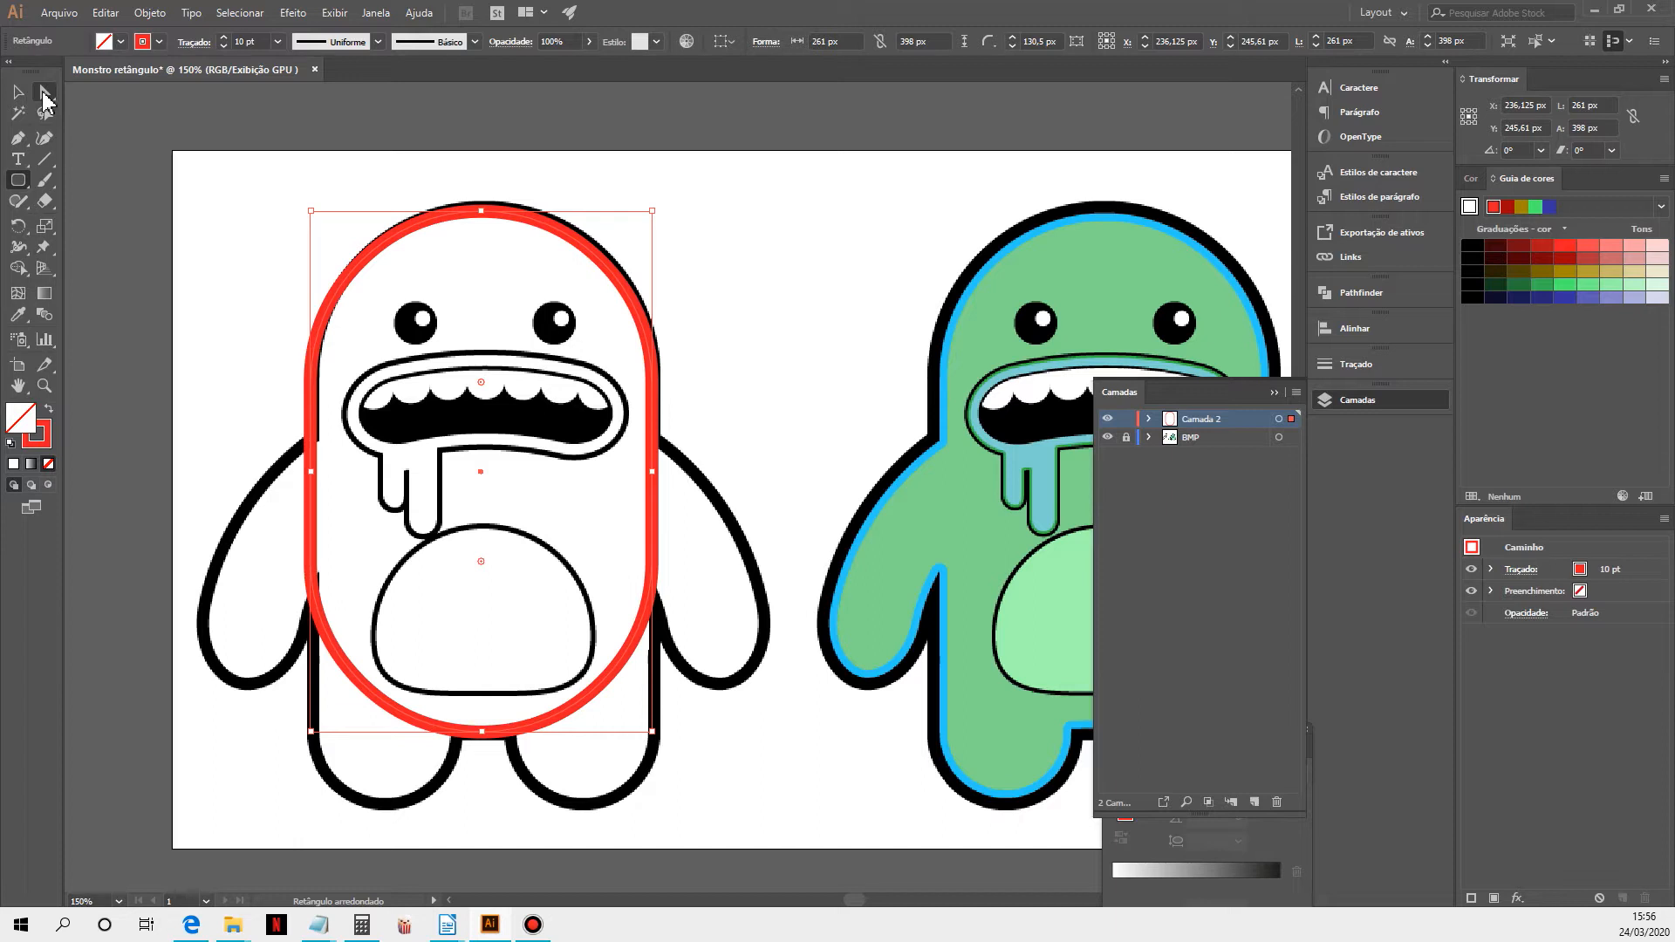
Change the selection highlight colour of the layer "Camada 2" to green so anchors stand out from the red stroke
left_click(46, 93)
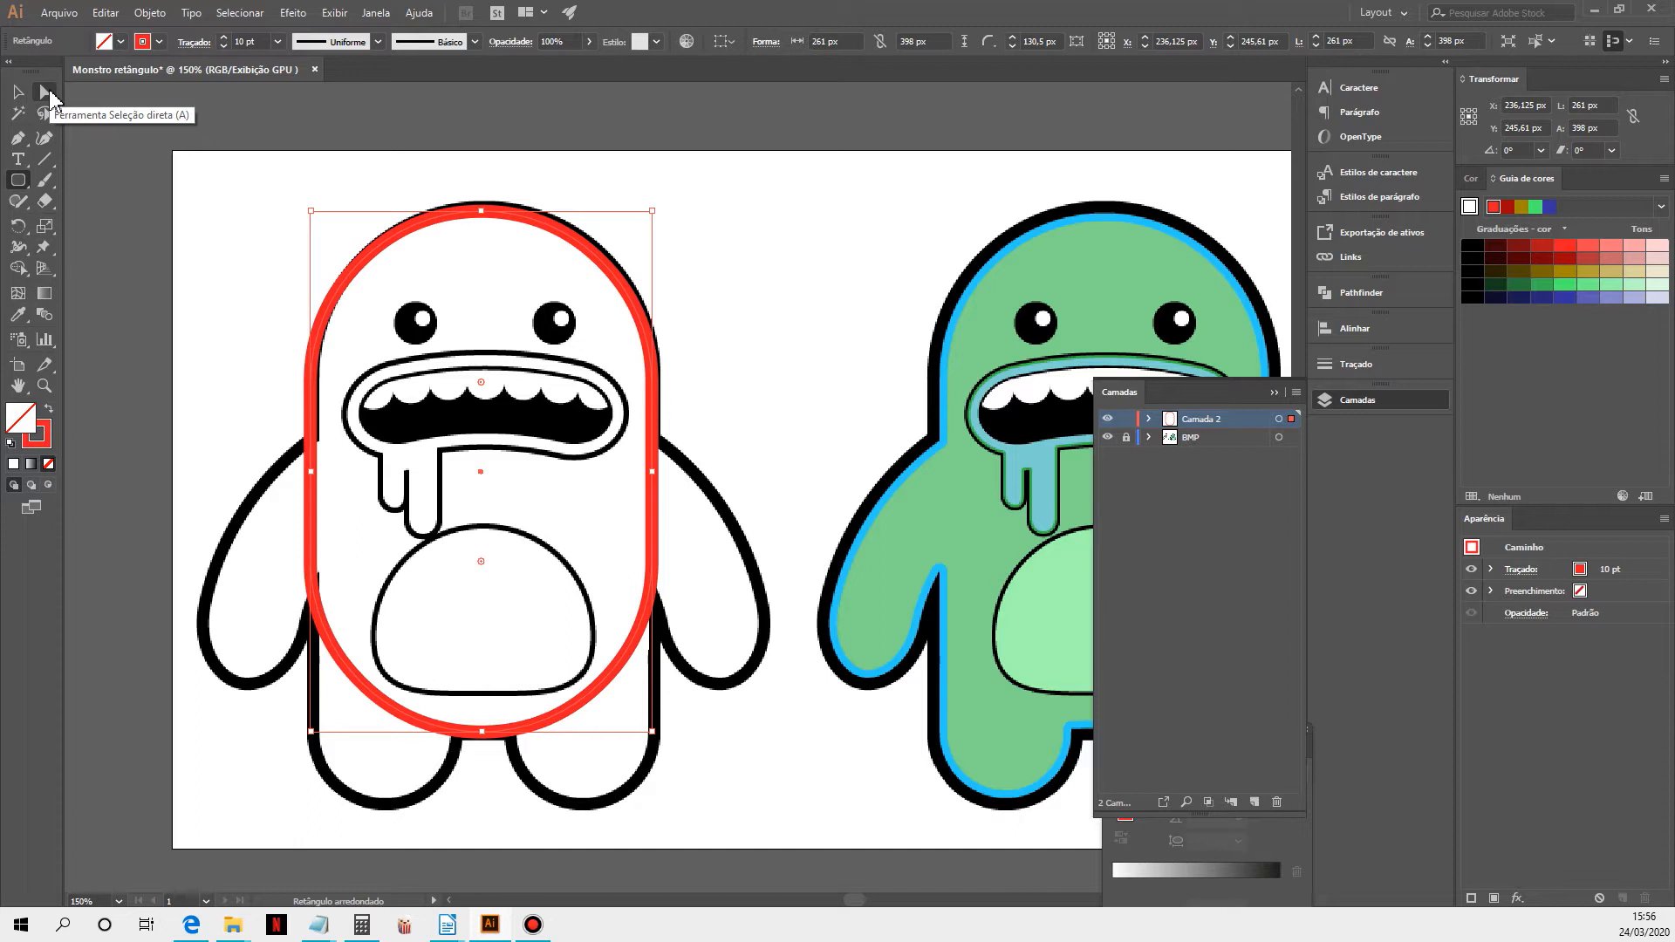
left_click(48, 96)
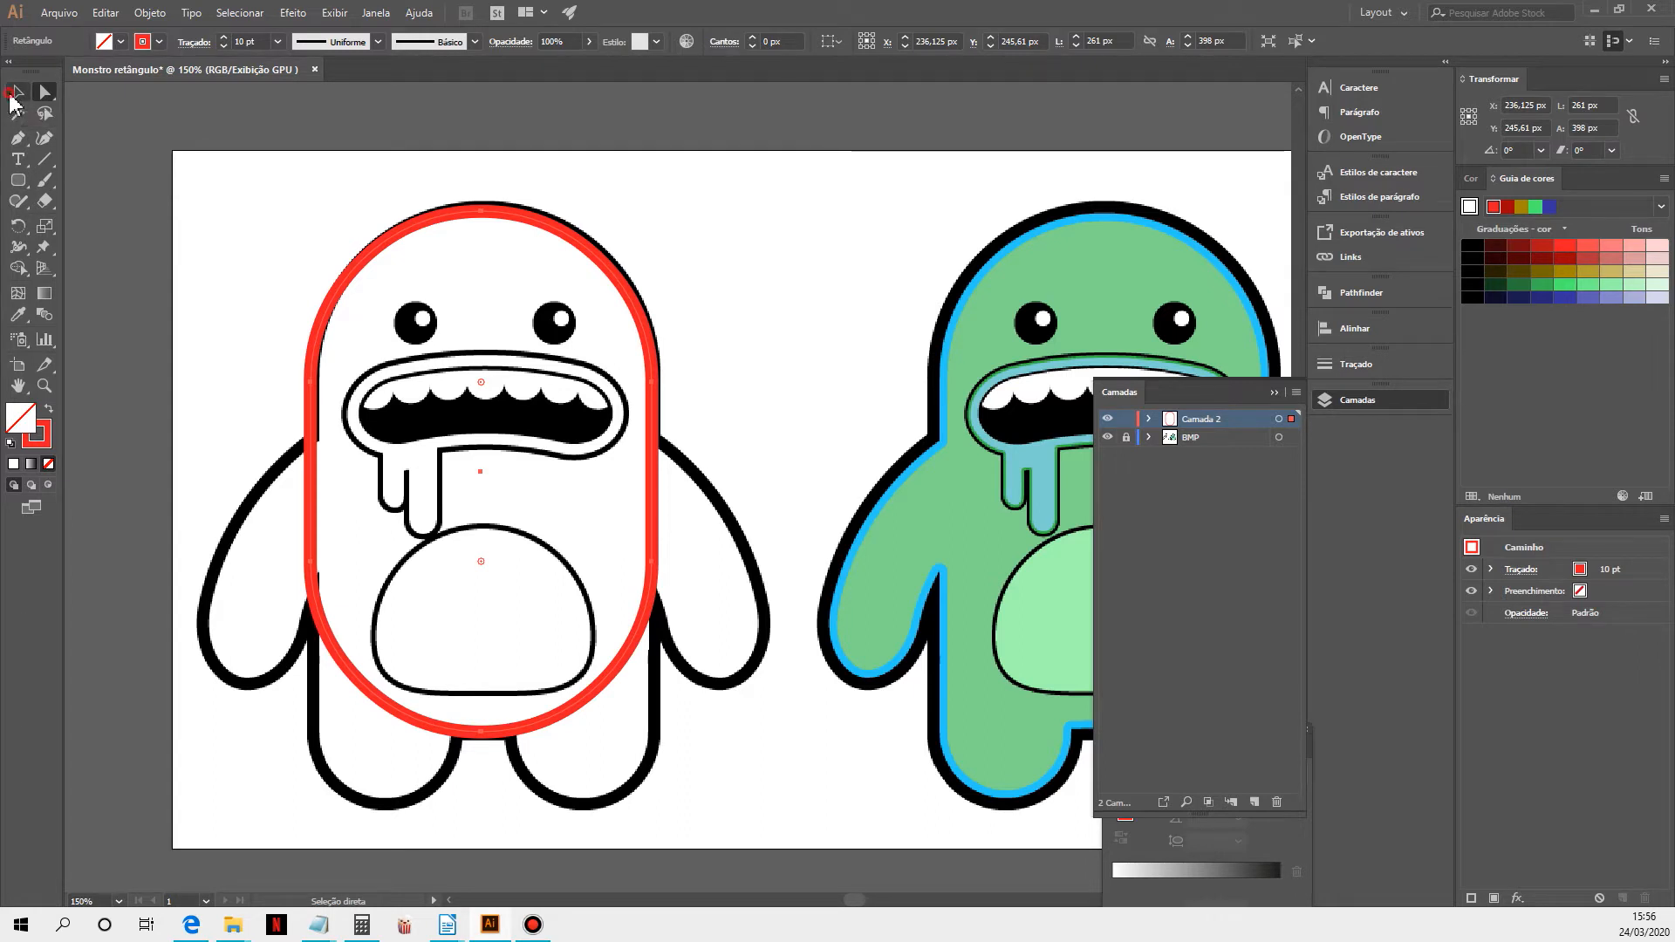
left_click(12, 98)
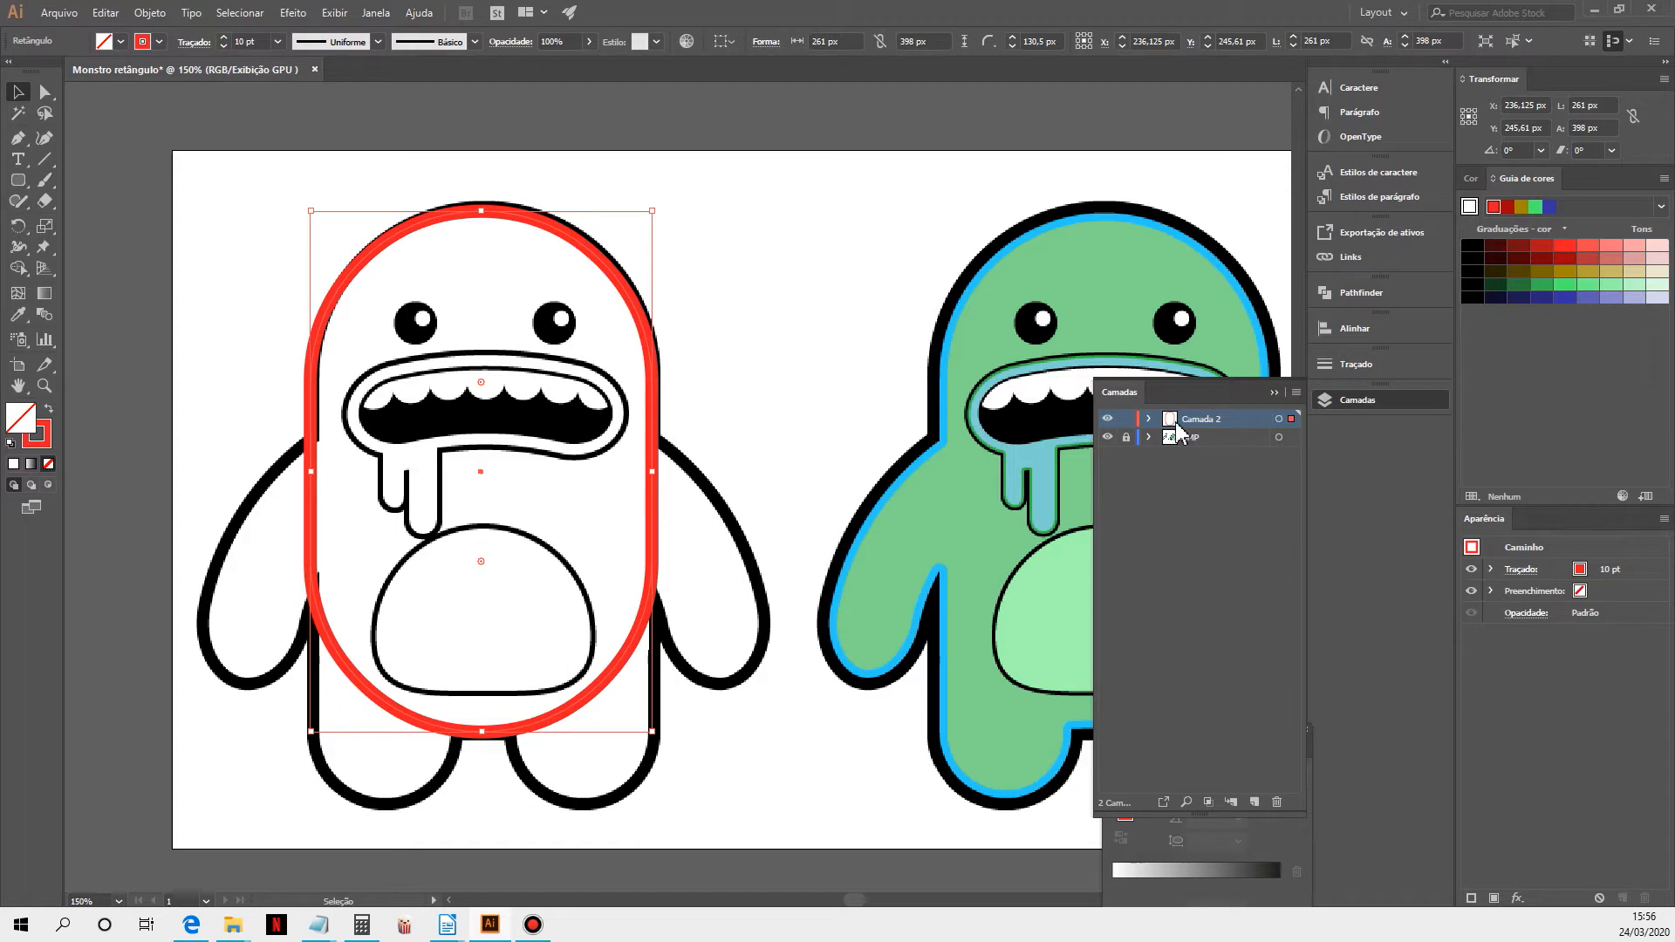
double_click(1172, 421)
left_click(883, 421)
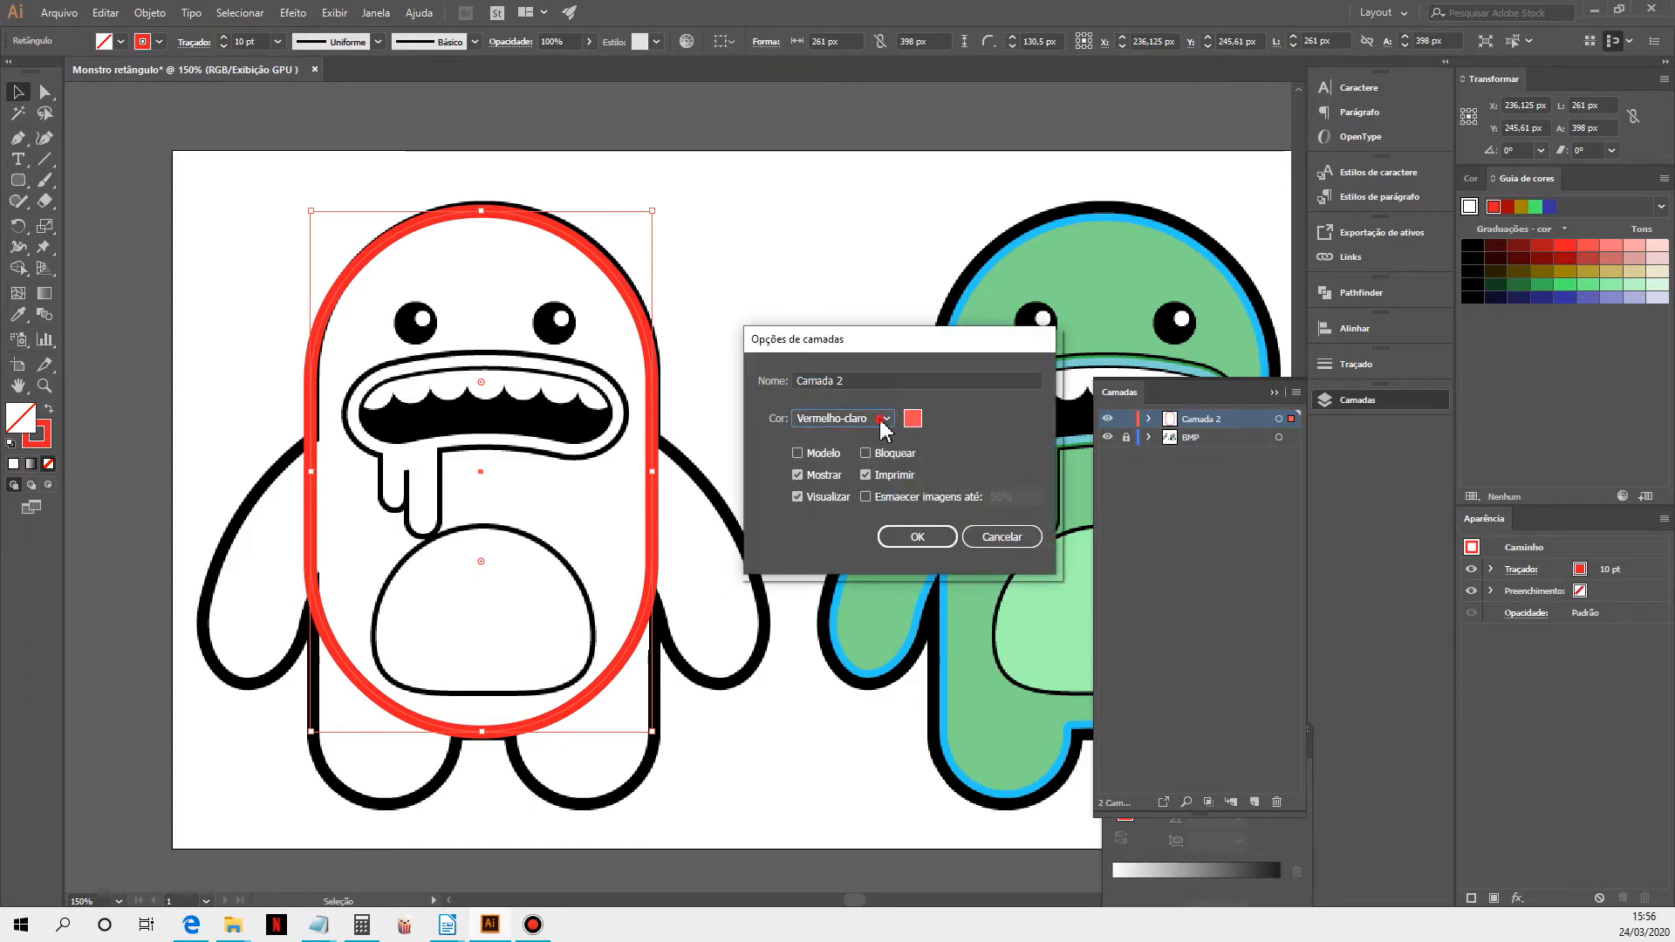
left_click(838, 461)
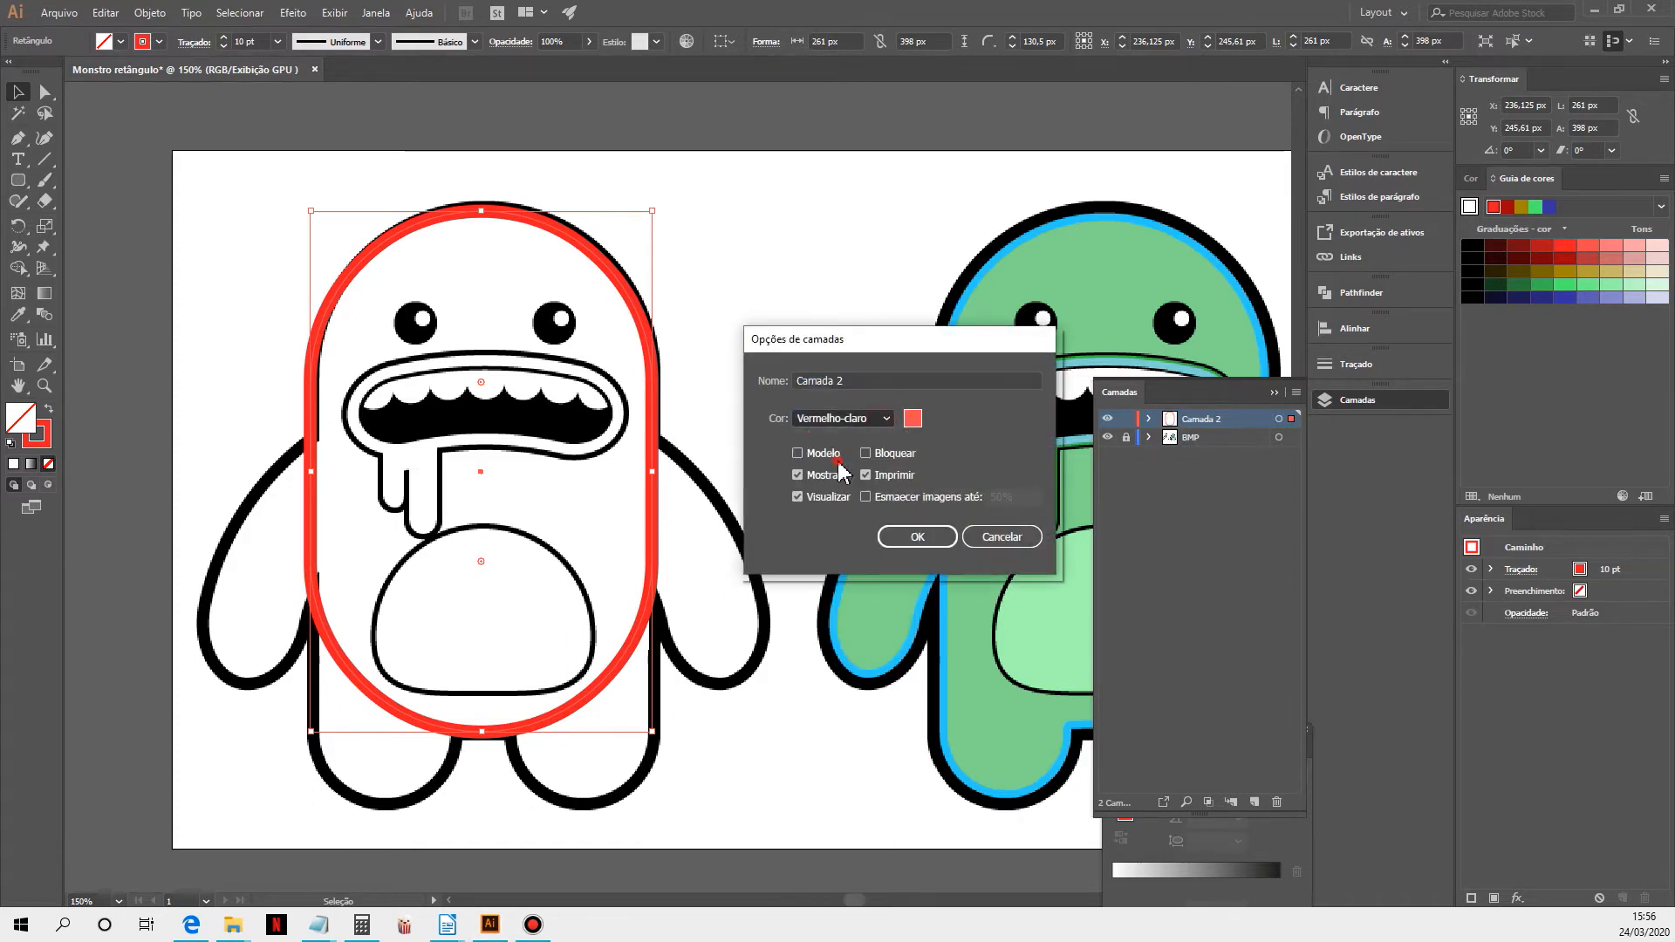
left_click(911, 535)
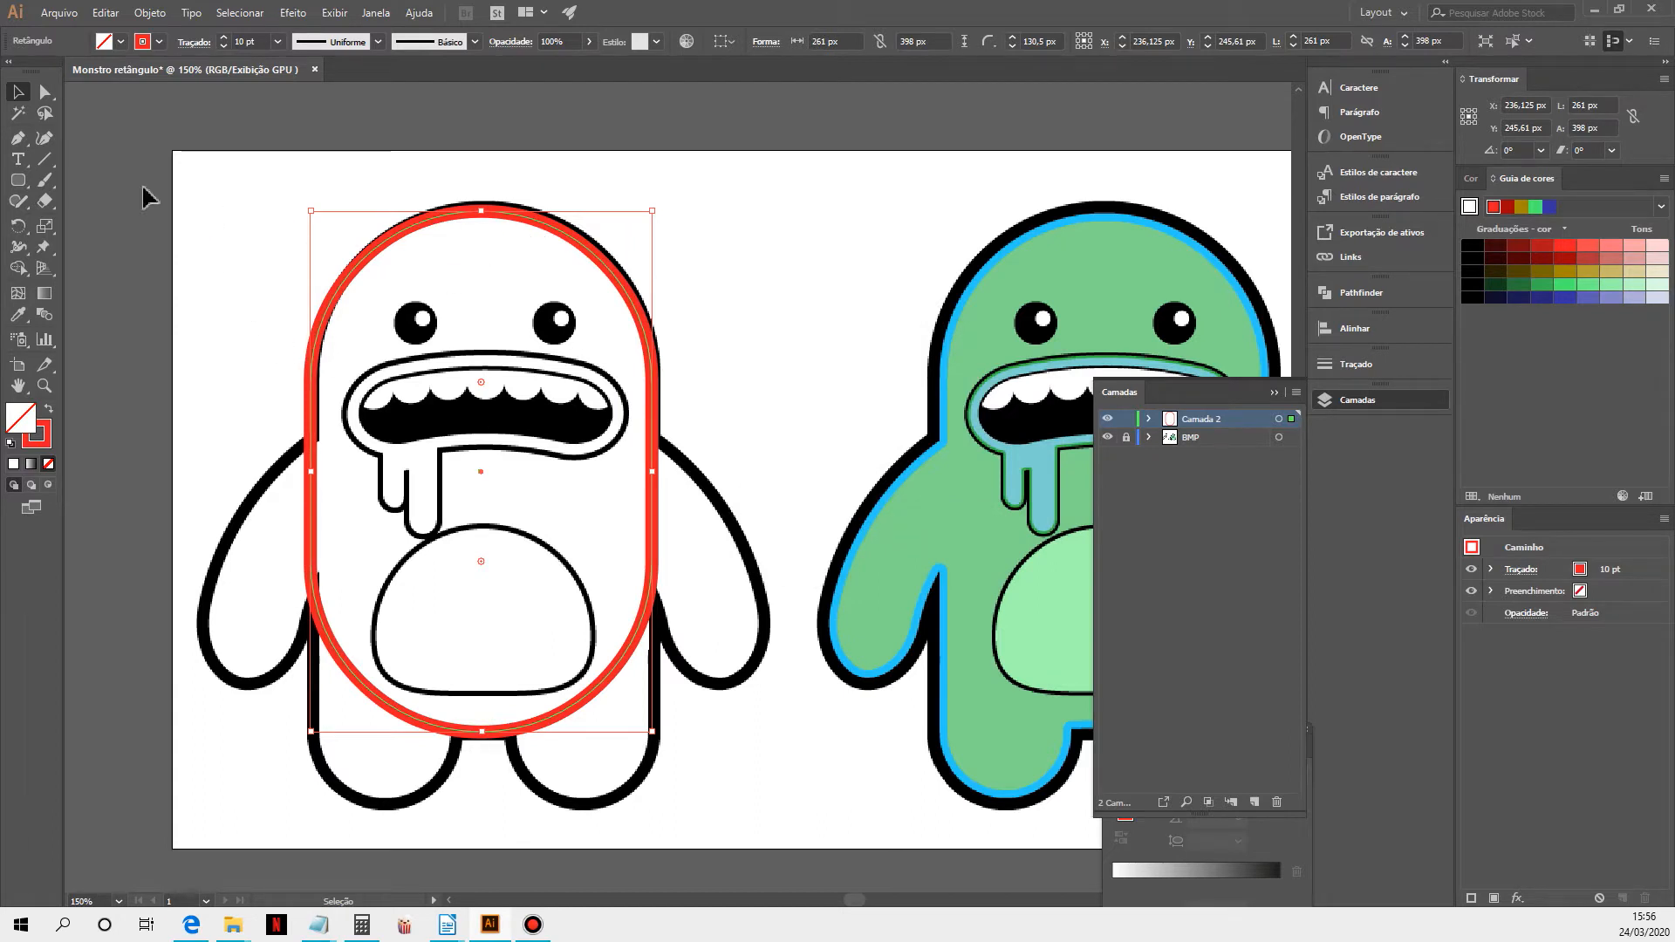
Move the body outline's two lower side anchor points down to tighten the bottom corners, making the shape about 402 px high
left_click(44, 91)
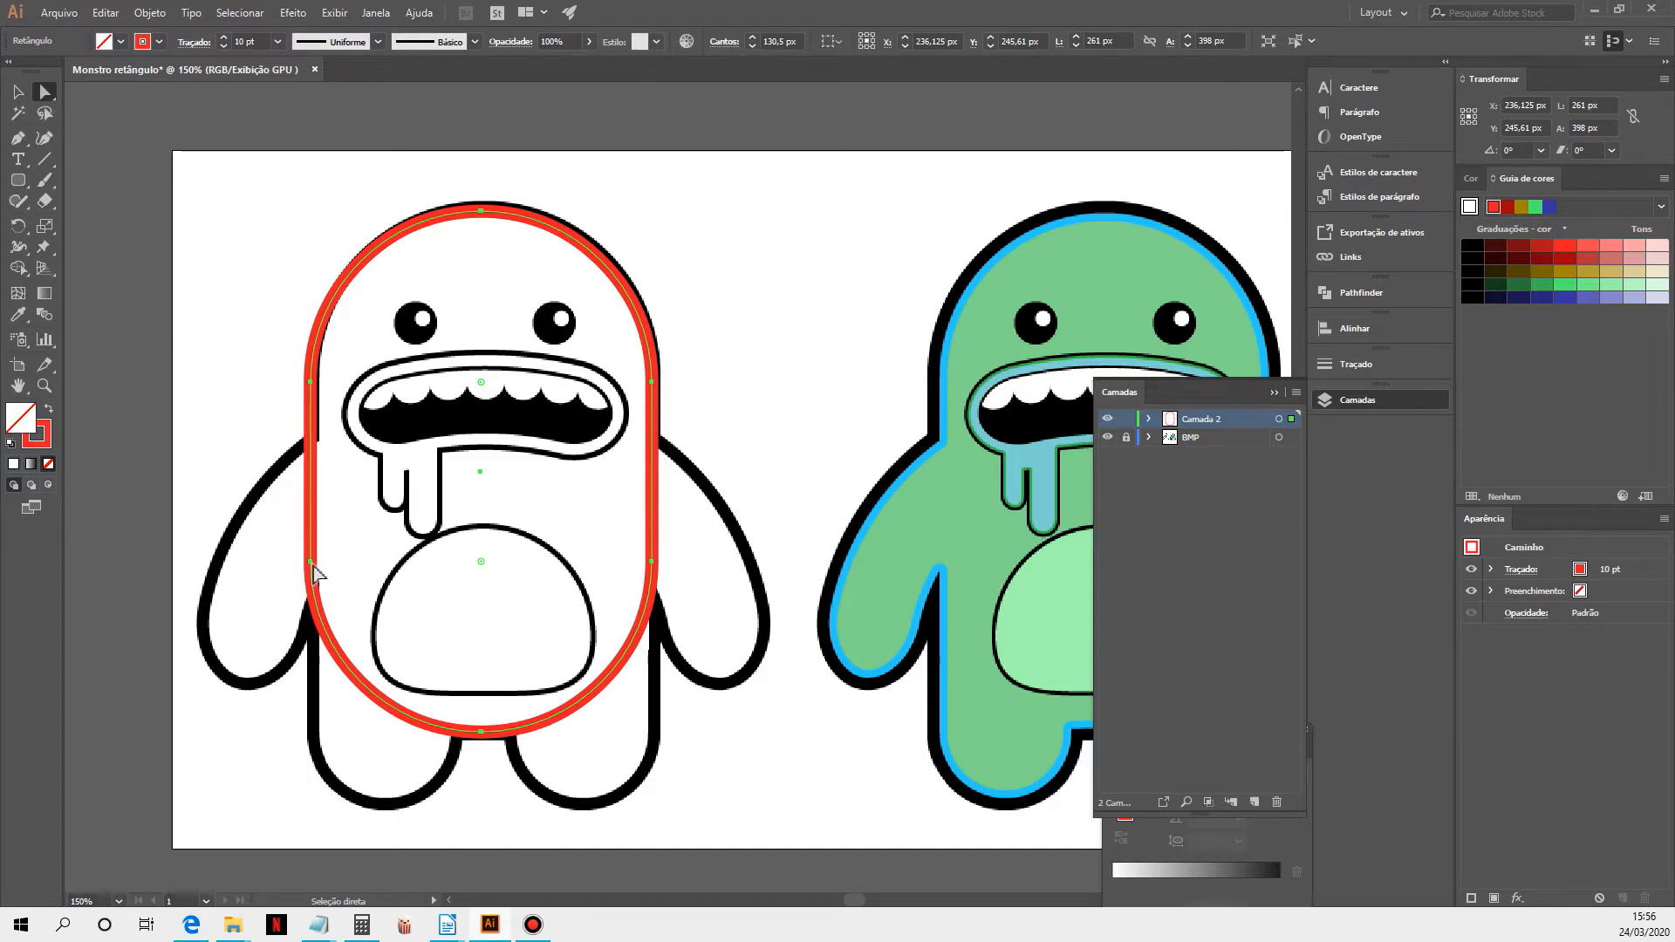
left_click(311, 382)
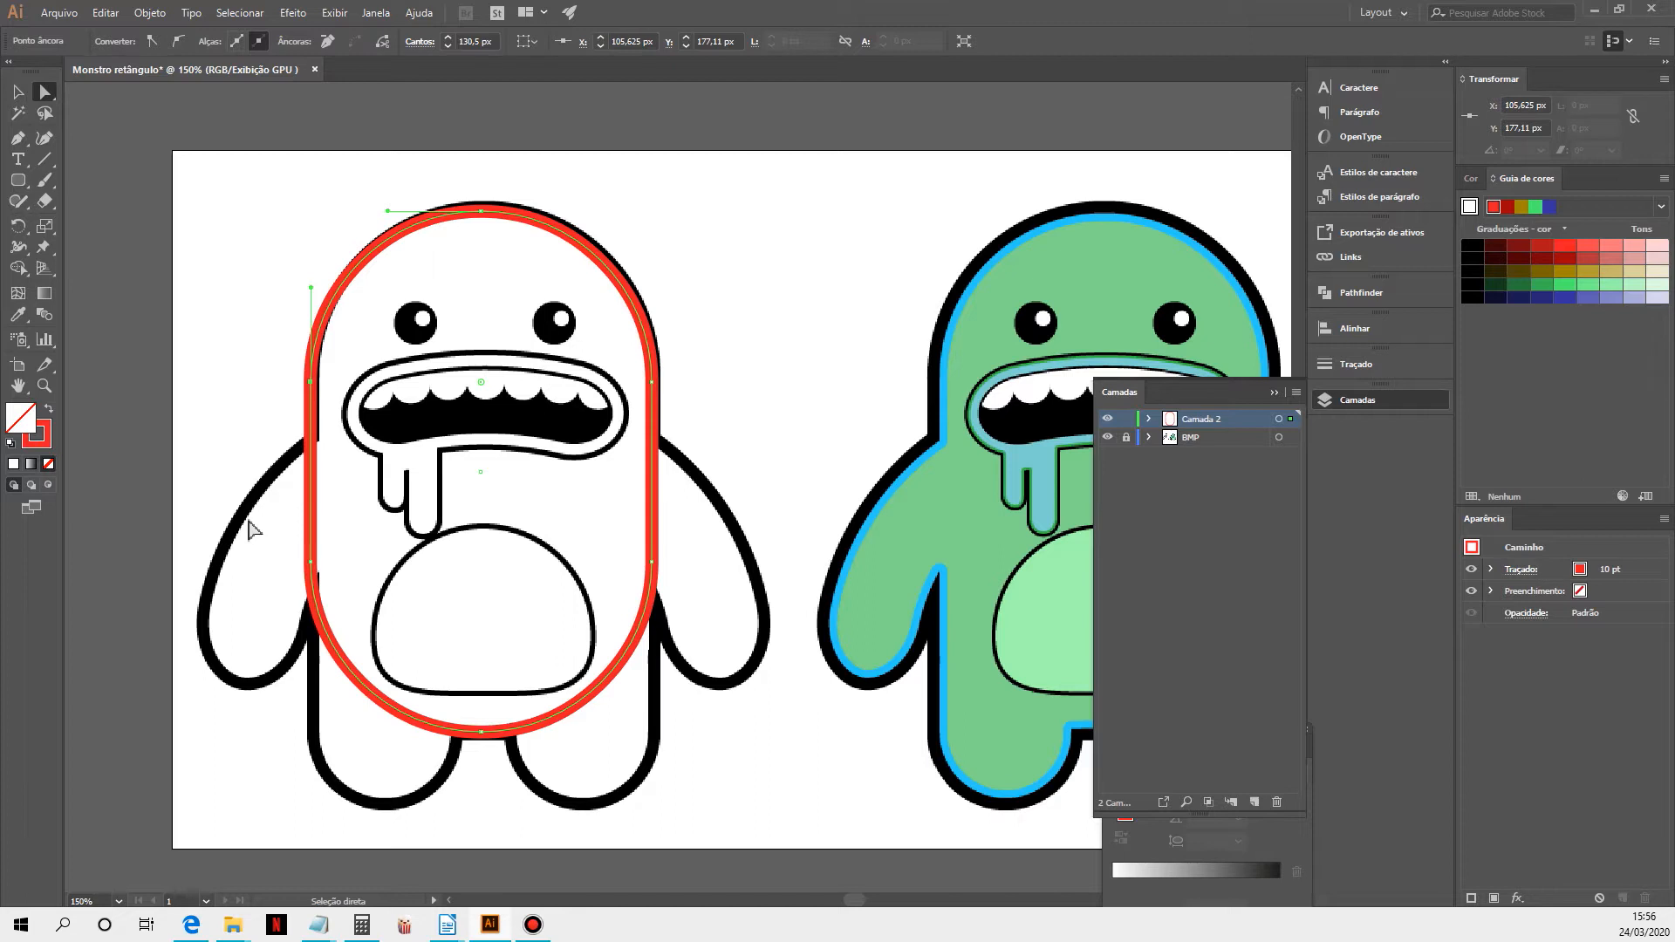
left_click_drag(247, 521, 685, 592)
key("Down")
key("Down")
key("Down")
key("Down")
key("Down")
key("Down")
key("Down")
key("Down")
key("Down")
key("Down")
key("Down")
key("Down")
key("Down")
key("Down")
key("Down")
key("Down")
key("Down")
key("Down")
key("Down")
key("Down")
key("Down")
key("Down")
key("Down")
key("Down")
key("Down")
key("Down")
key("Down")
key("Down")
key("Down")
key("Down")
key("Down")
key("Down")
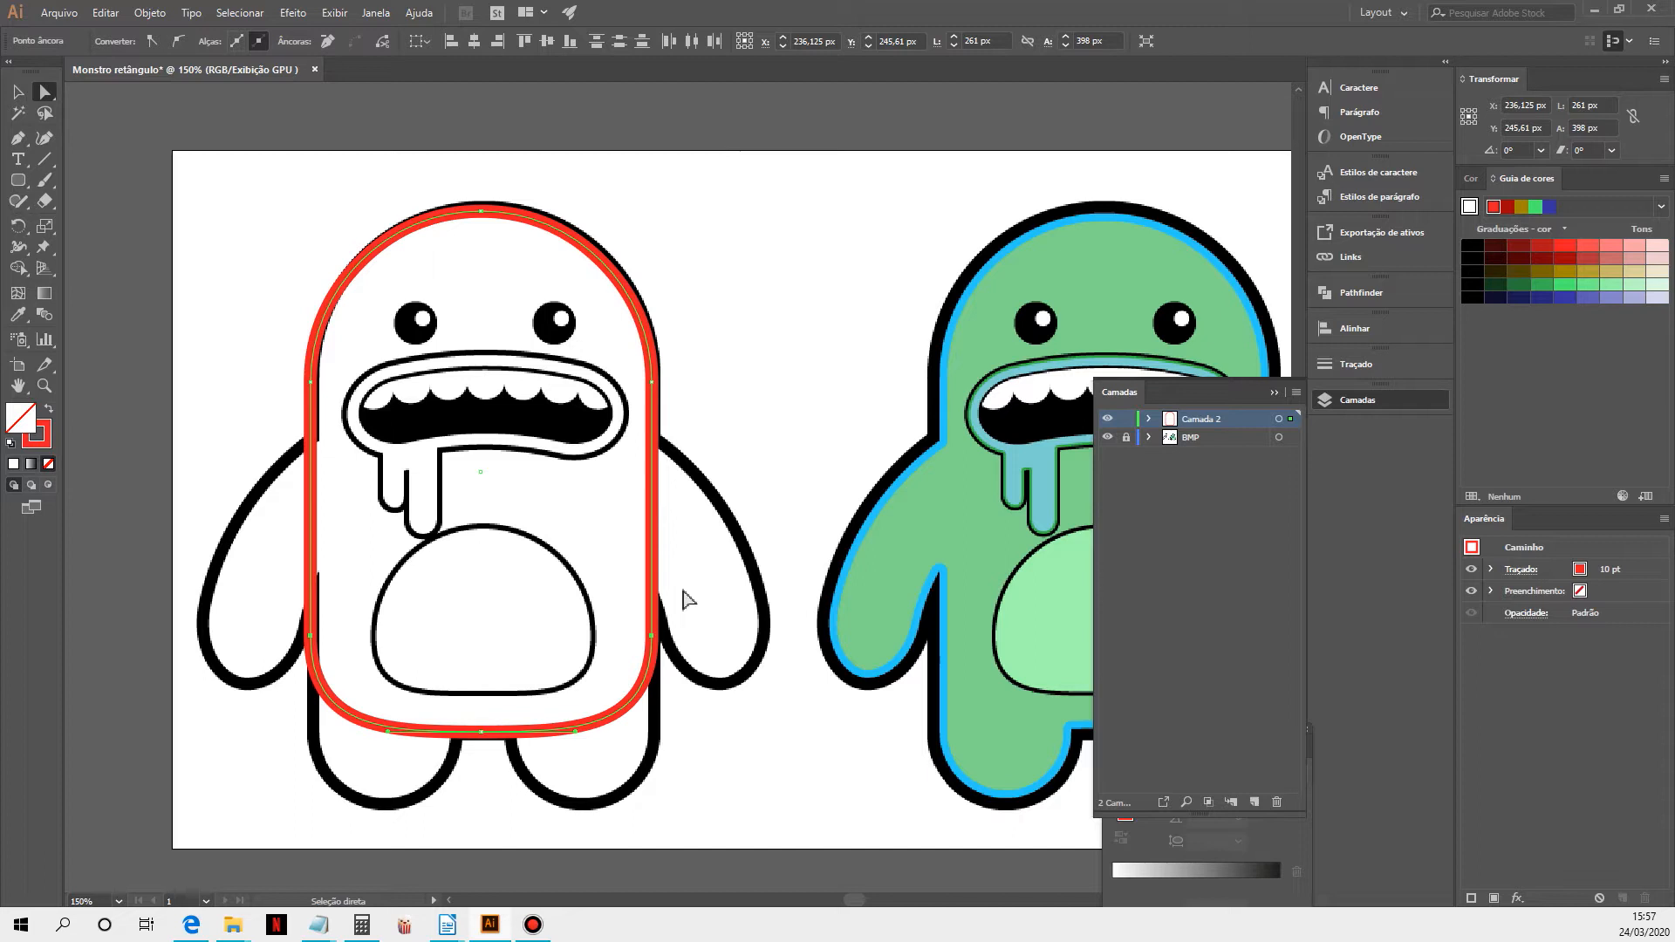
key("Down")
key("Down")
key("Down")
key("Down")
key("Down")
key("Down")
key("Down")
key("Down")
key("Down")
key("Down")
key("Down")
key("Down")
key("Down")
key("Down")
key("Down")
key("Down")
key("Down")
key("Down")
key("Down")
key("Down")
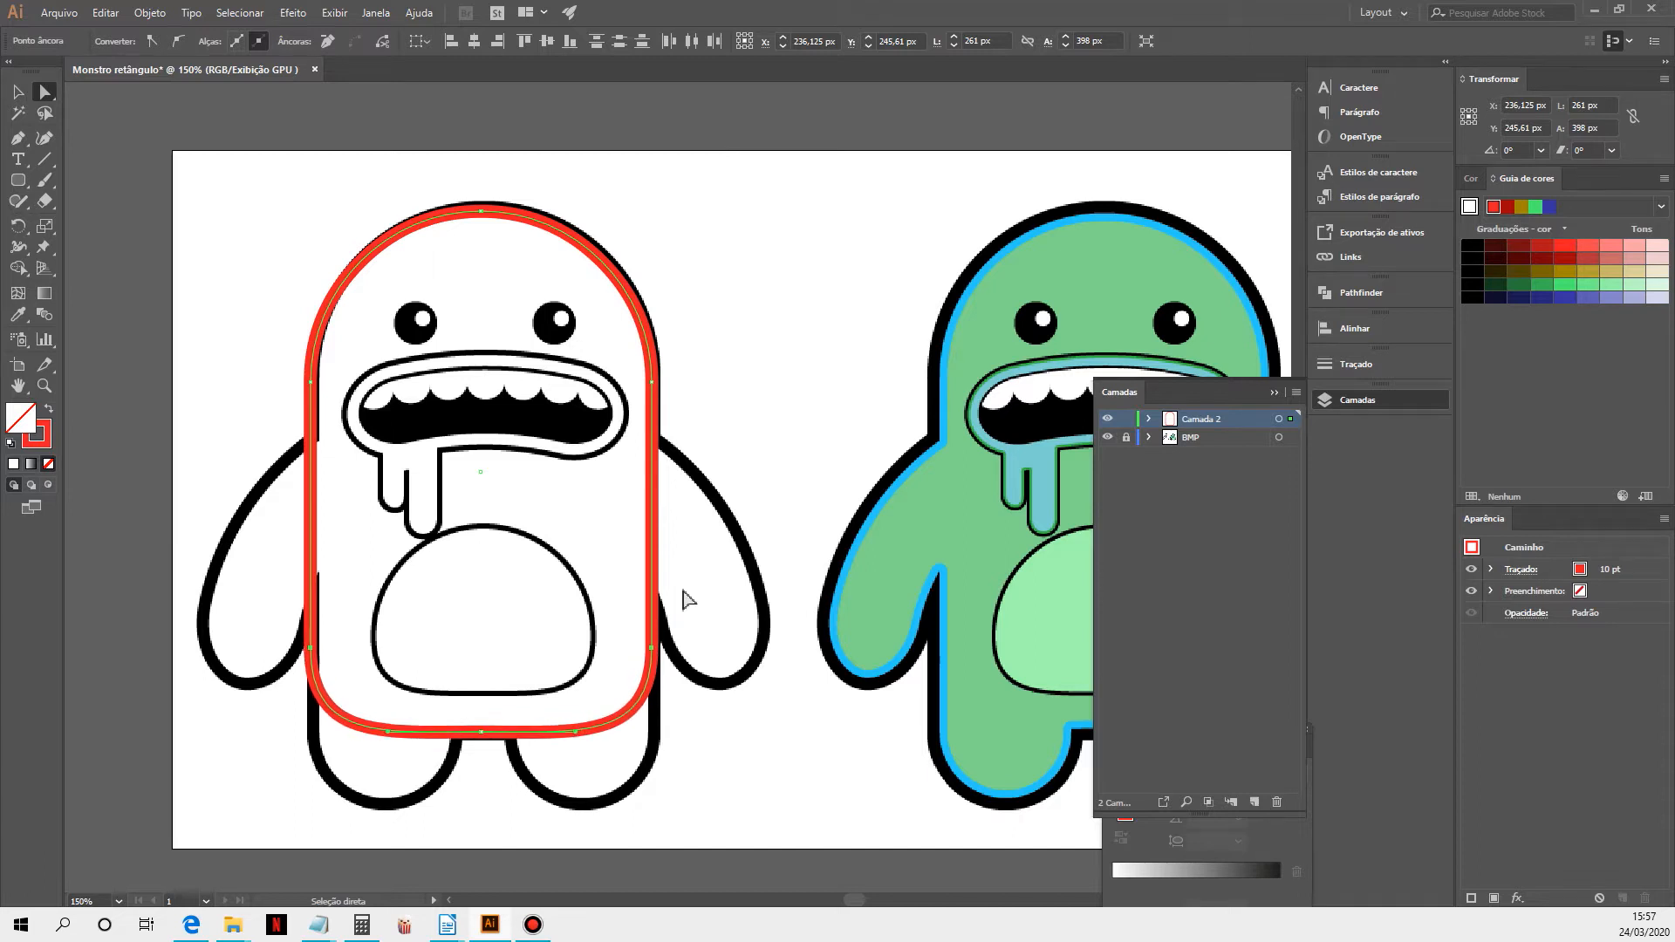
key("Down")
key("Down")
key("Down")
key("Down")
key("Down")
key("Down")
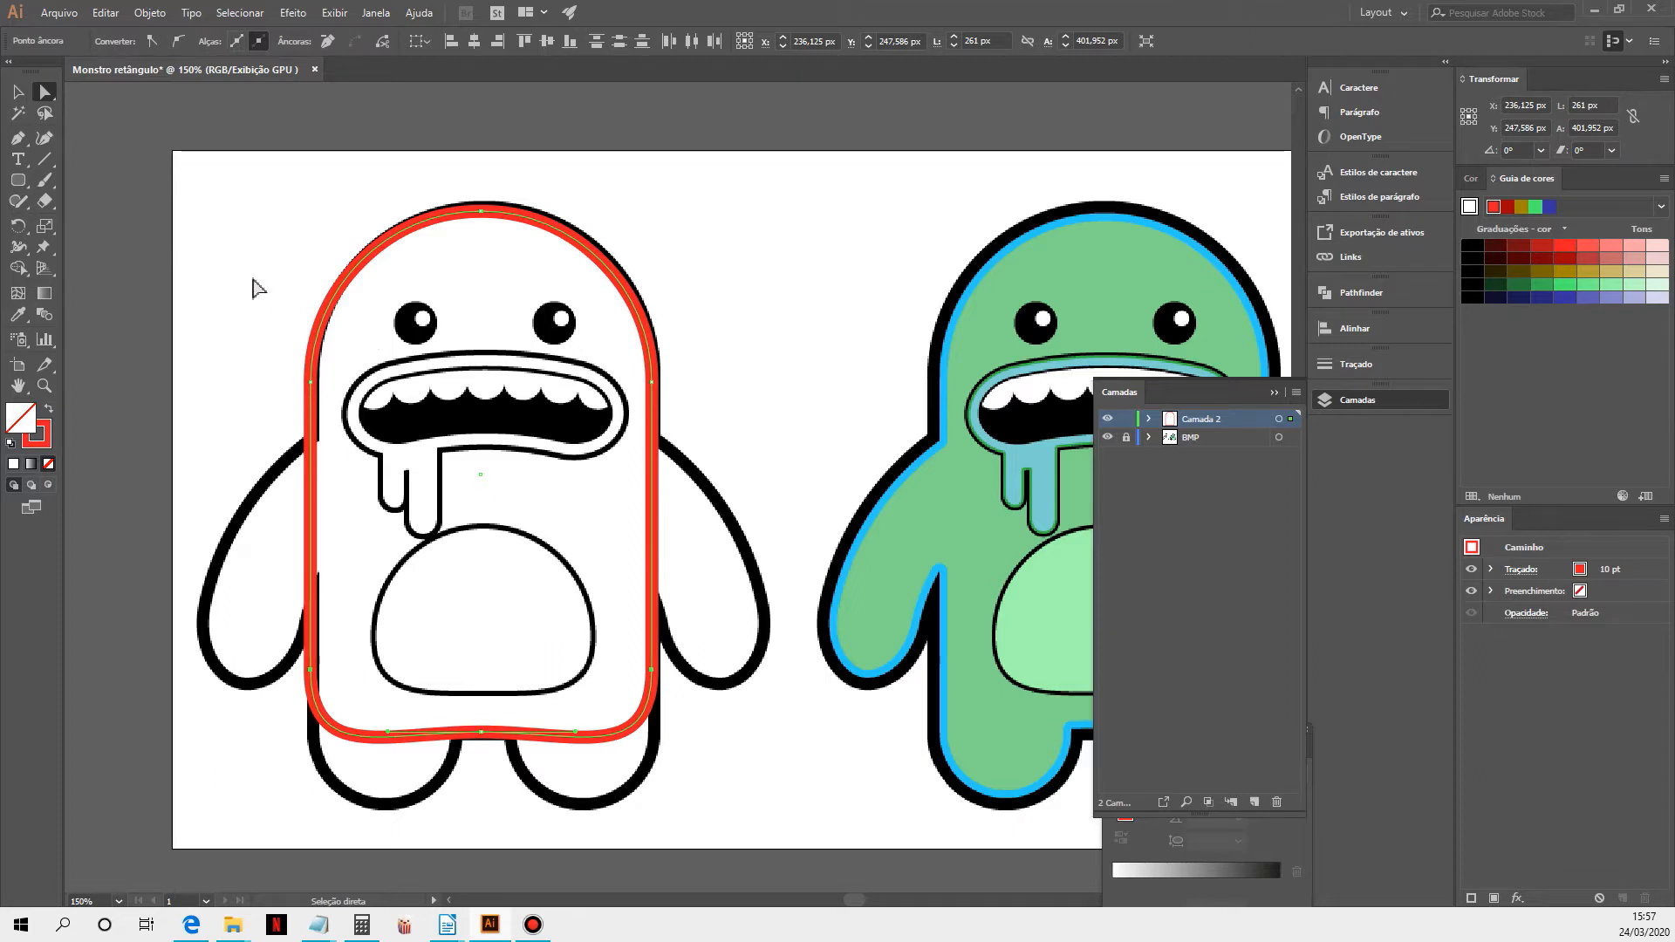
Nudge the body outline's left-side anchor points inward to match the reference, making the shape 257 px wide
left_click_drag(226, 203, 351, 757)
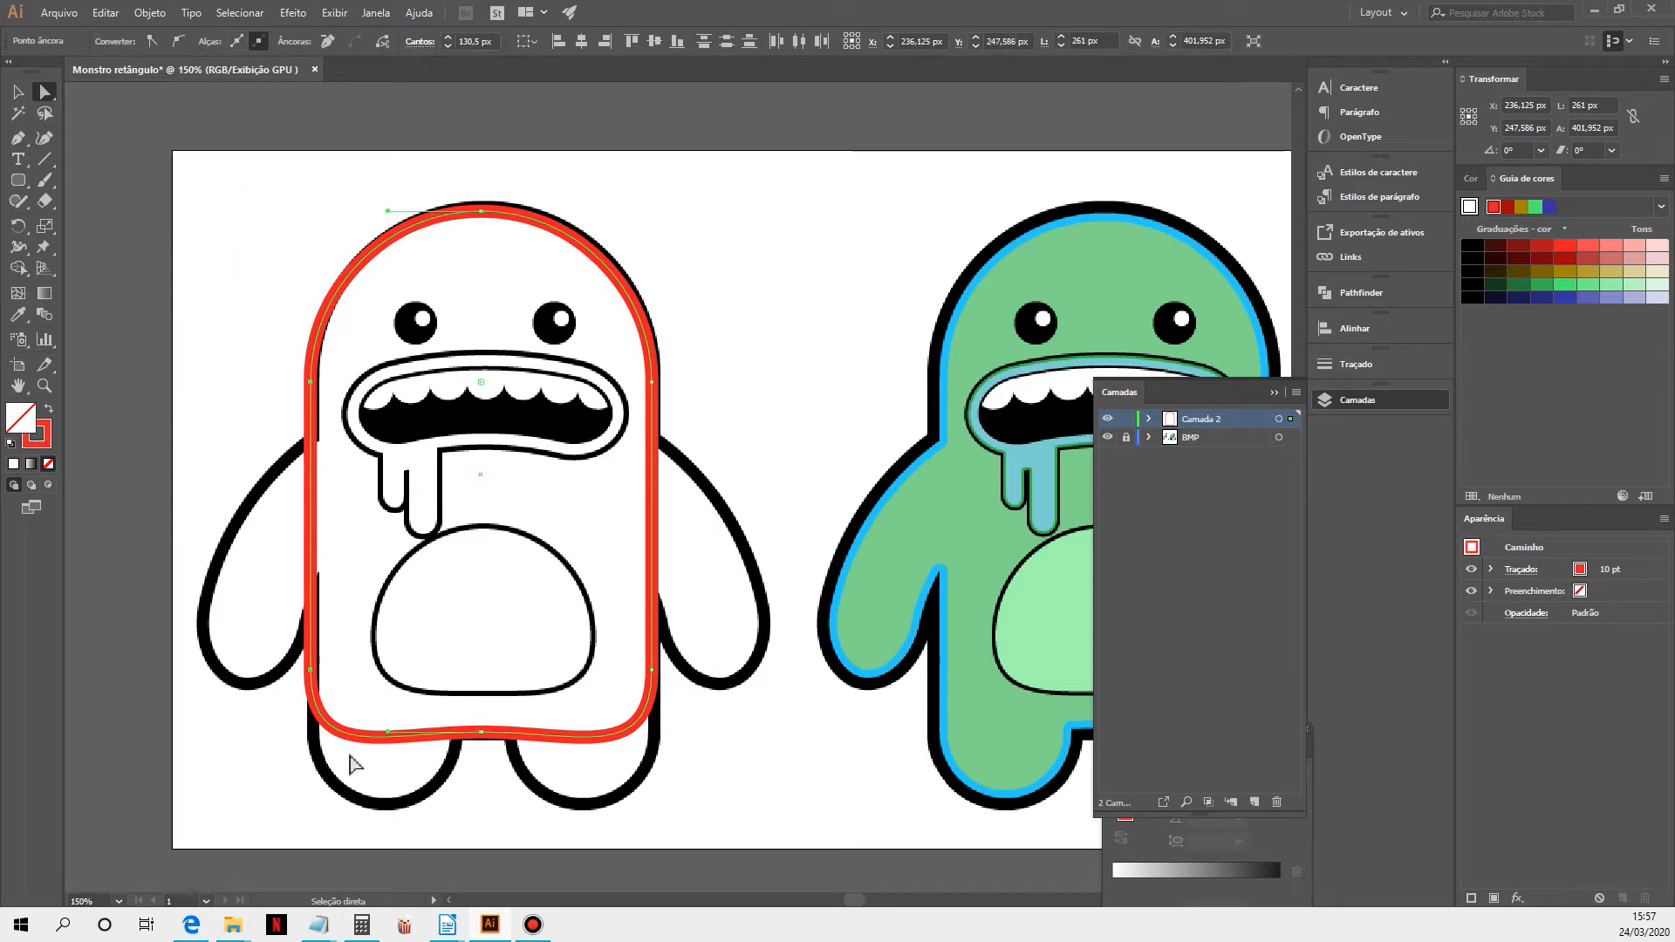
left_click_drag(242, 280, 338, 777)
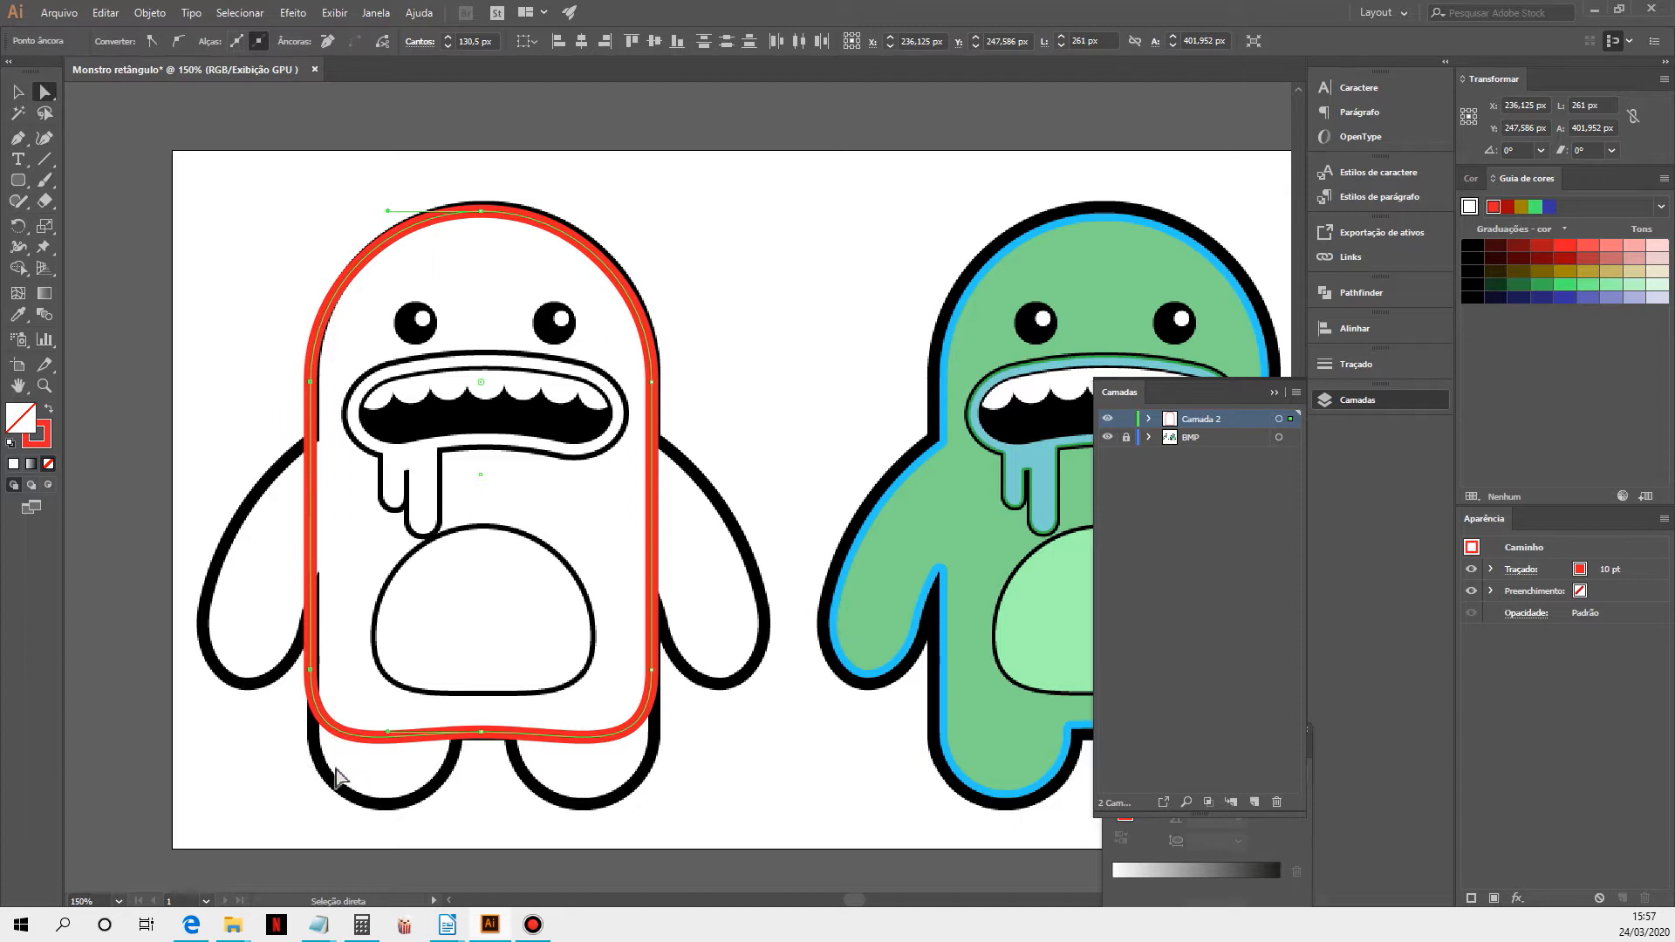
key("Right")
key("Right")
key("Right")
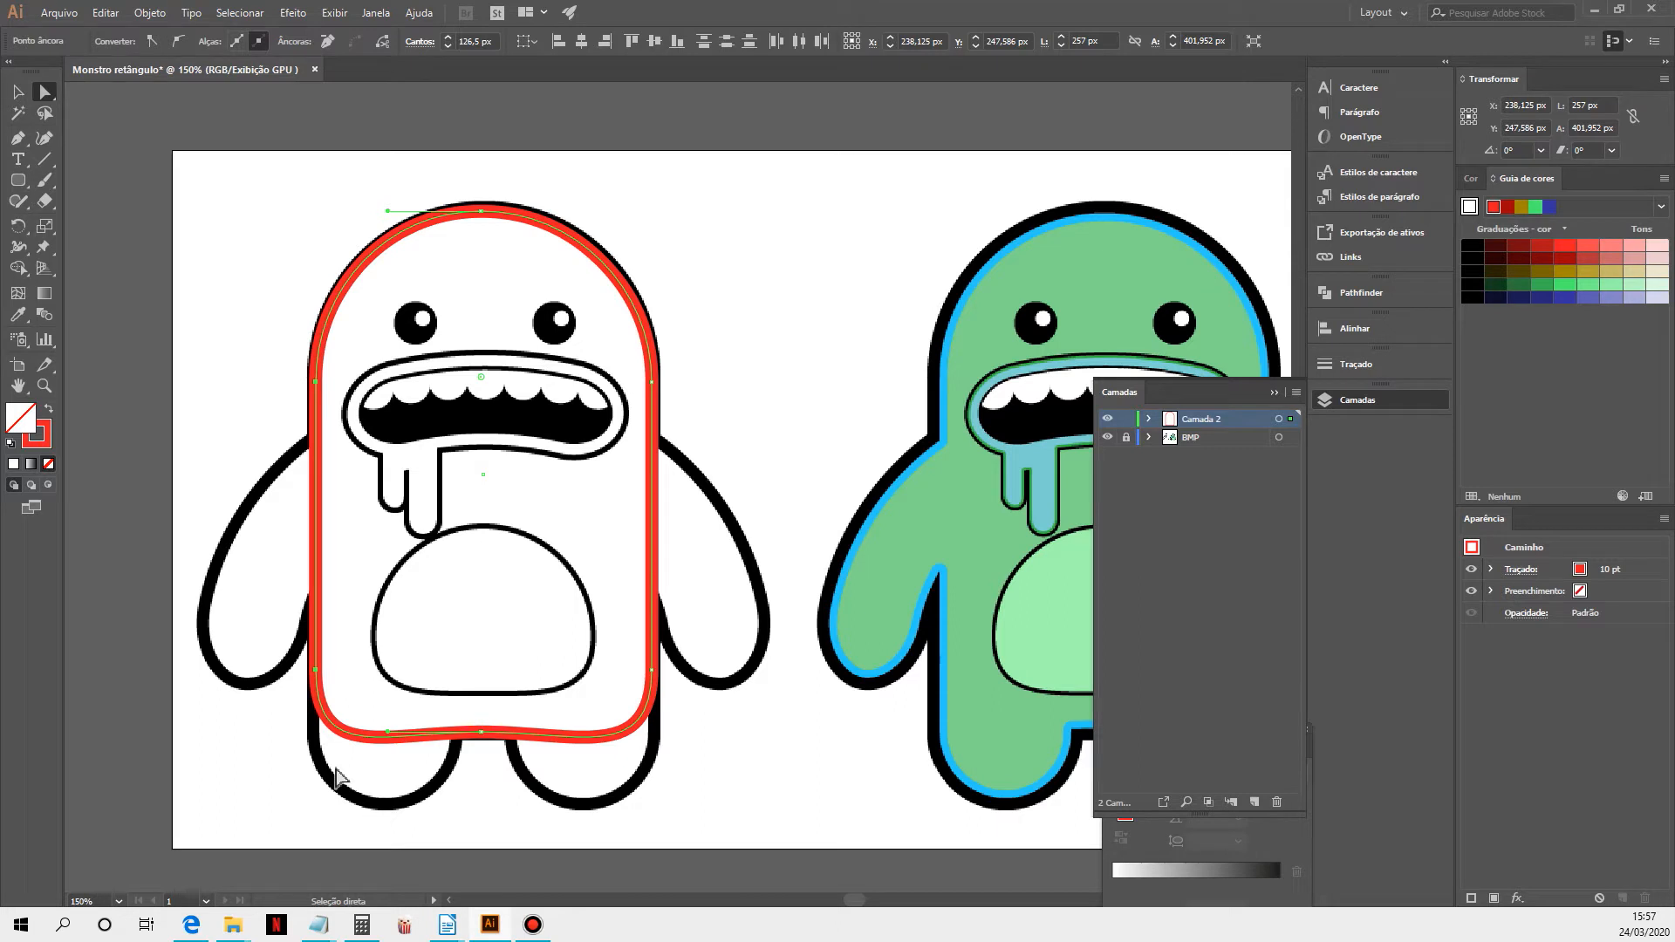
left_click(18, 96)
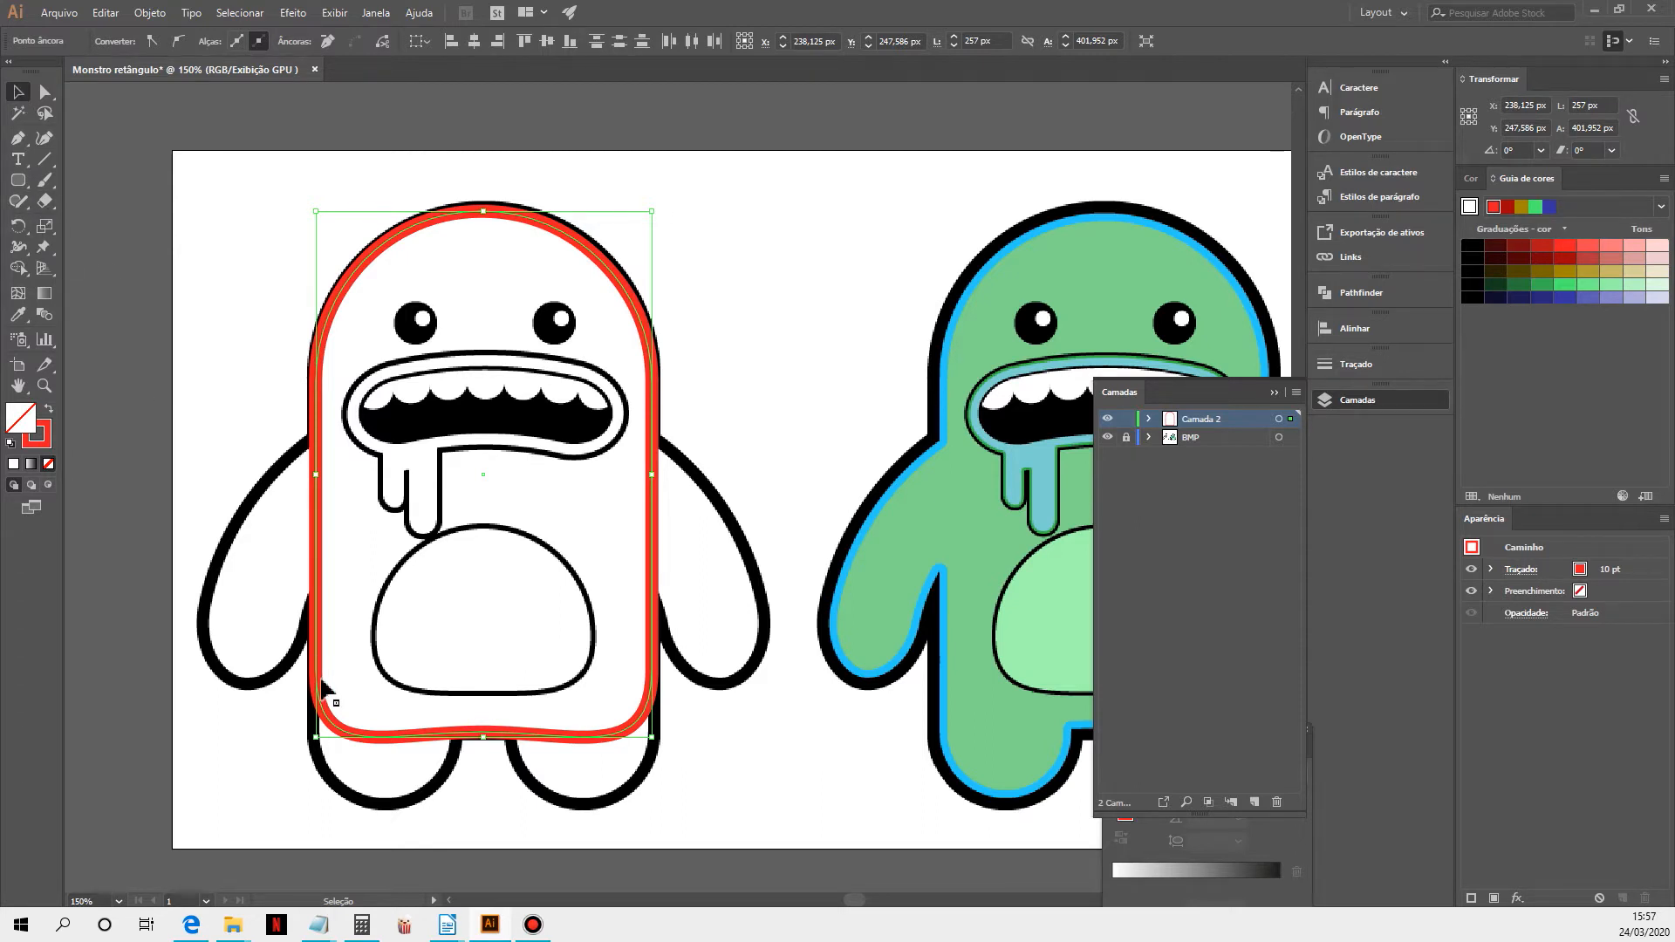
Draw a fully rounded rectangle of about 112 × 177 px over the white monster's left leg, aligned with the body's side
left_click_drag(19, 180, 99, 209)
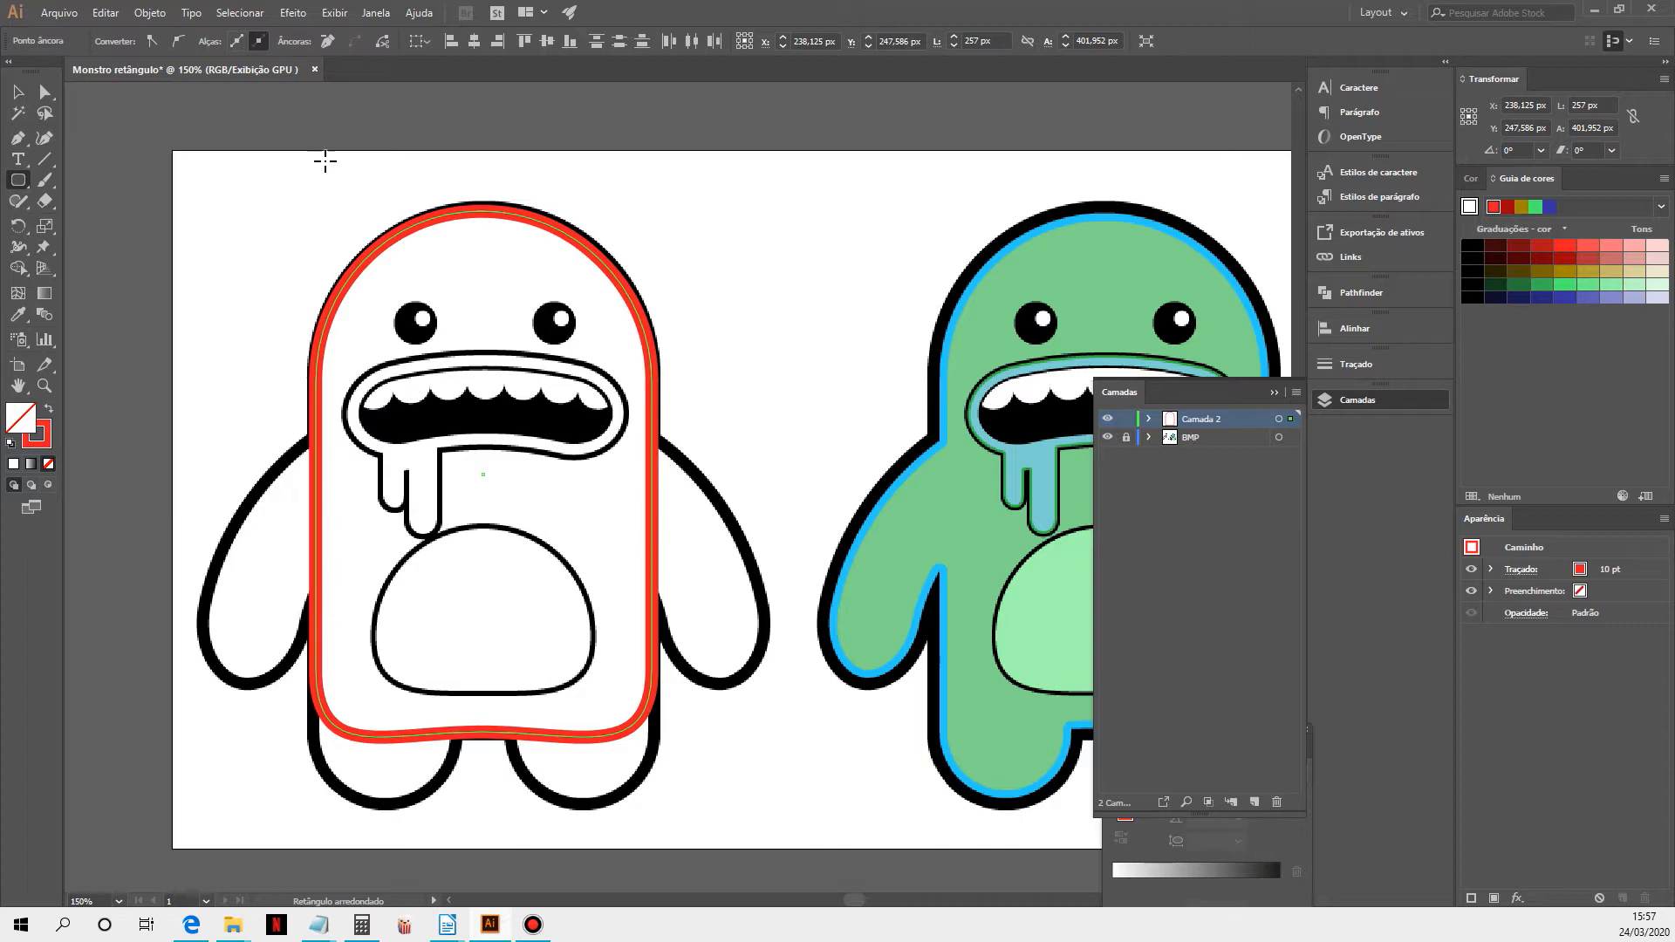
left_click(337, 13)
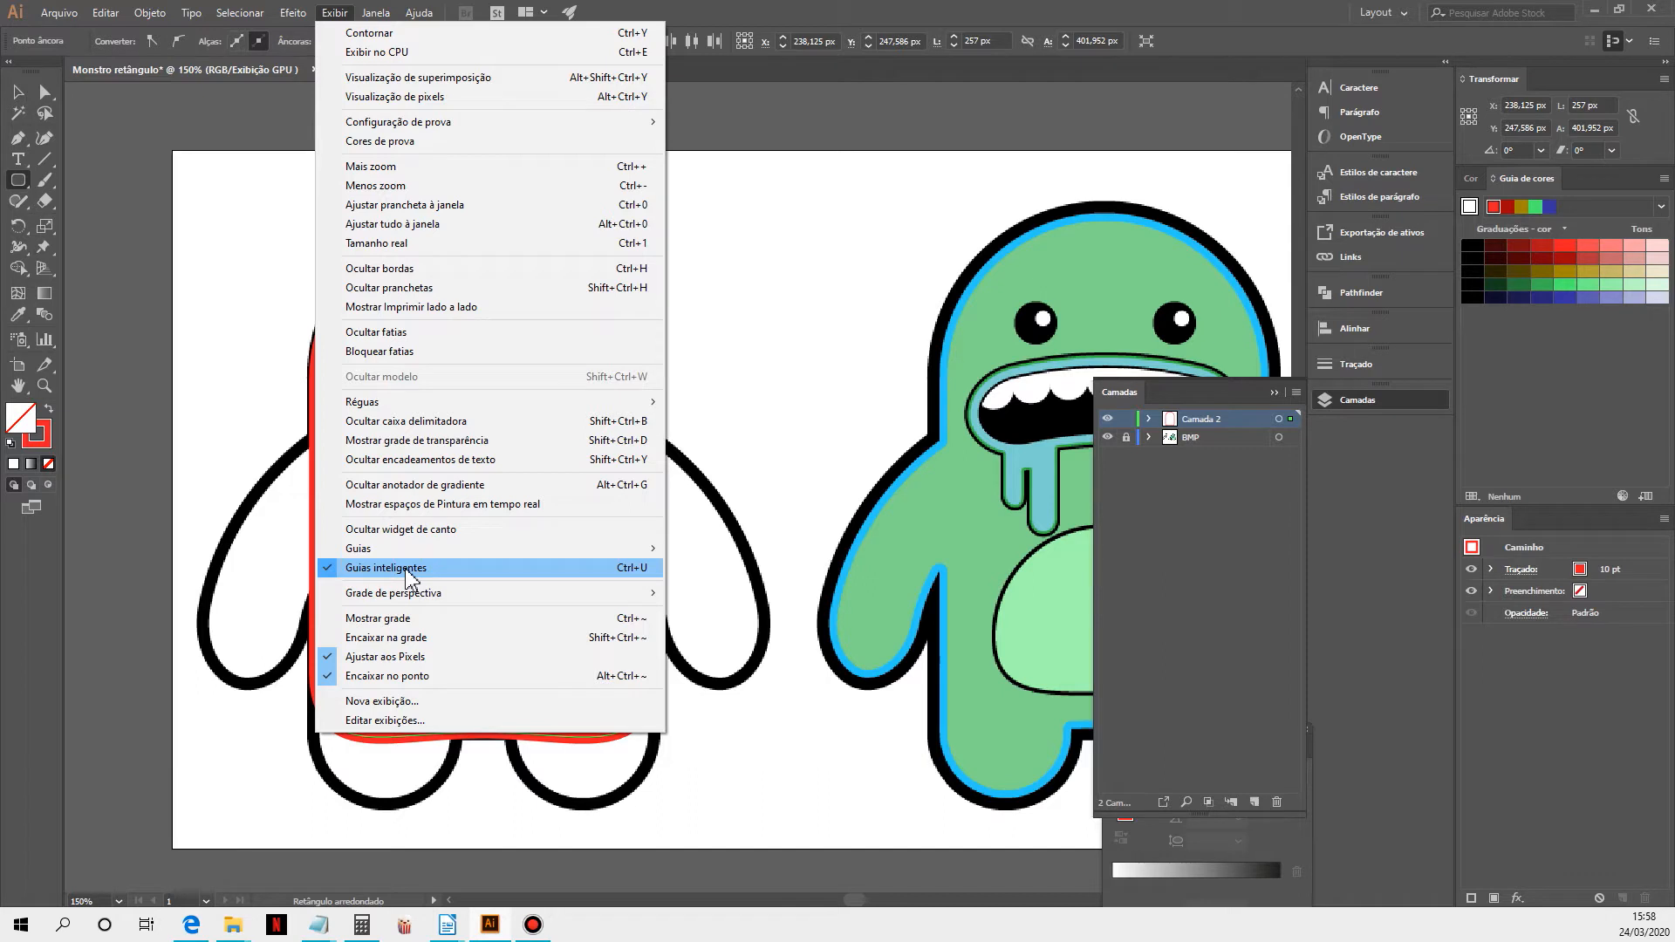
left_click(700, 10)
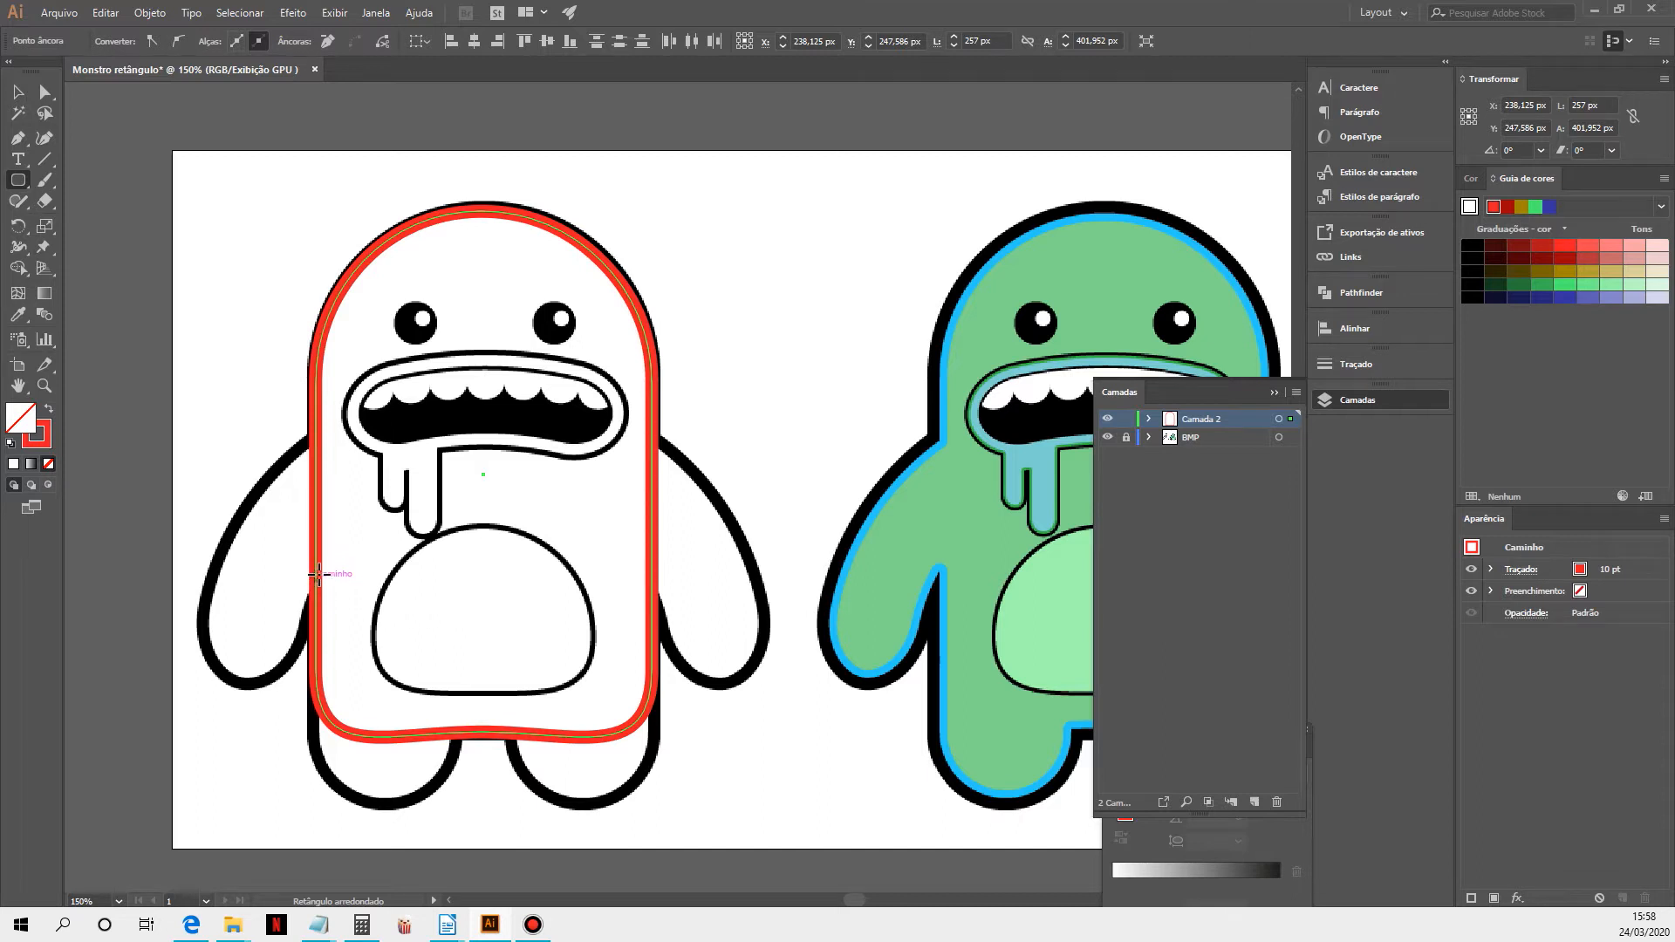
left_click_drag(315, 572, 463, 803)
key("Left")
key("Right")
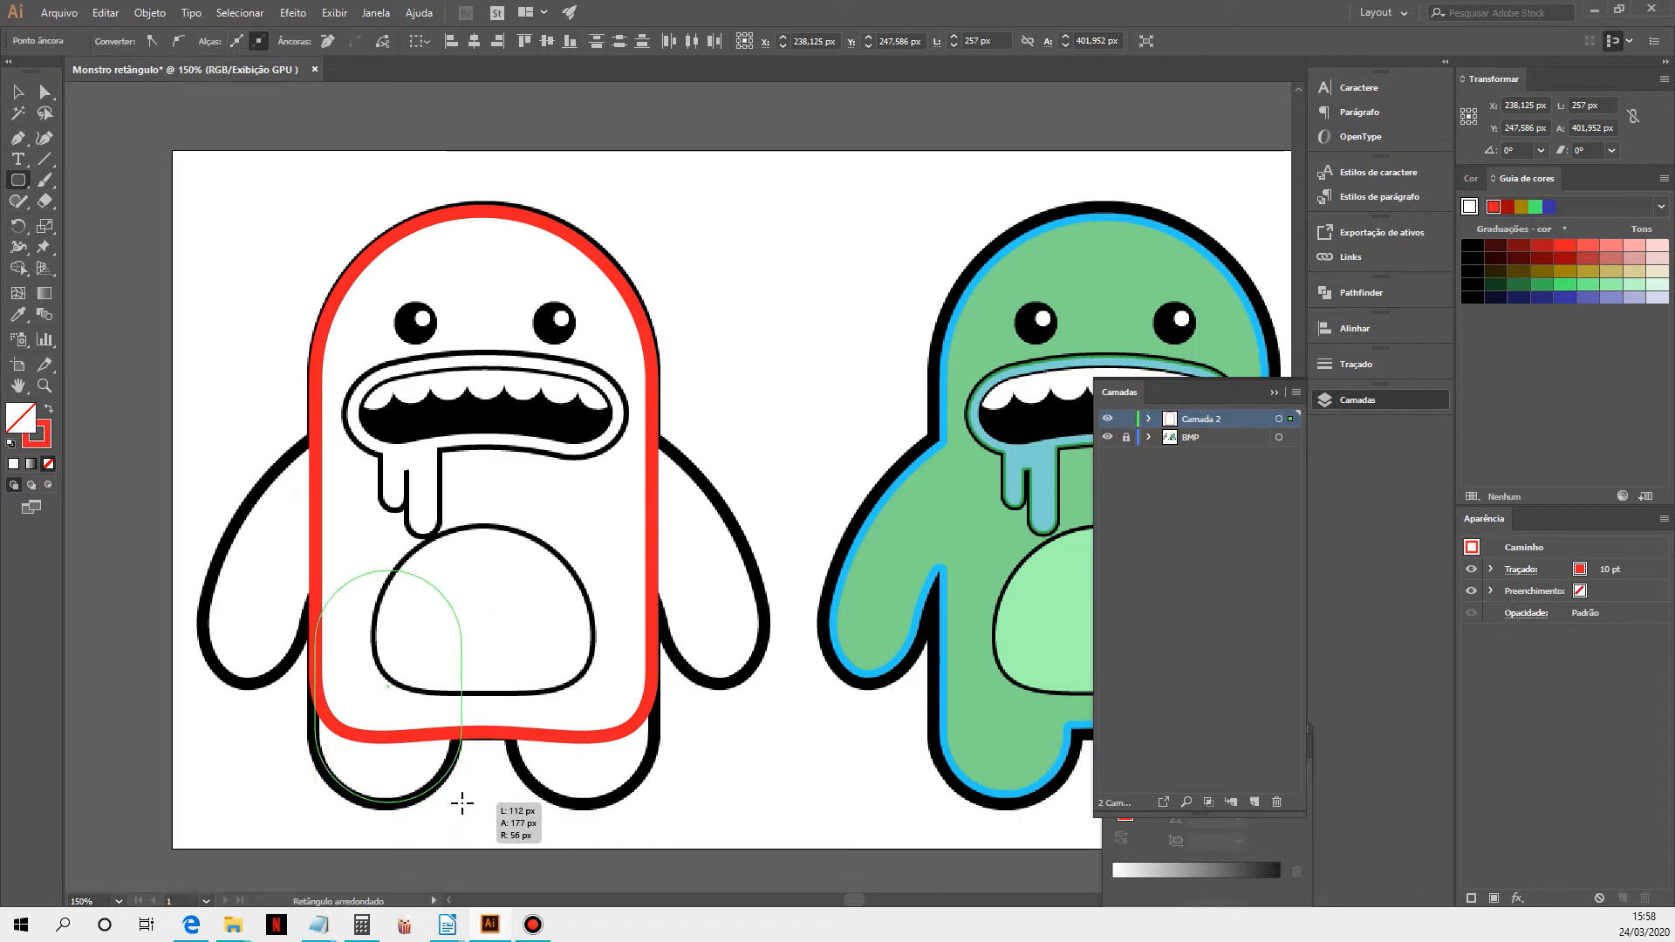
left_click_drag(462, 803, 463, 803)
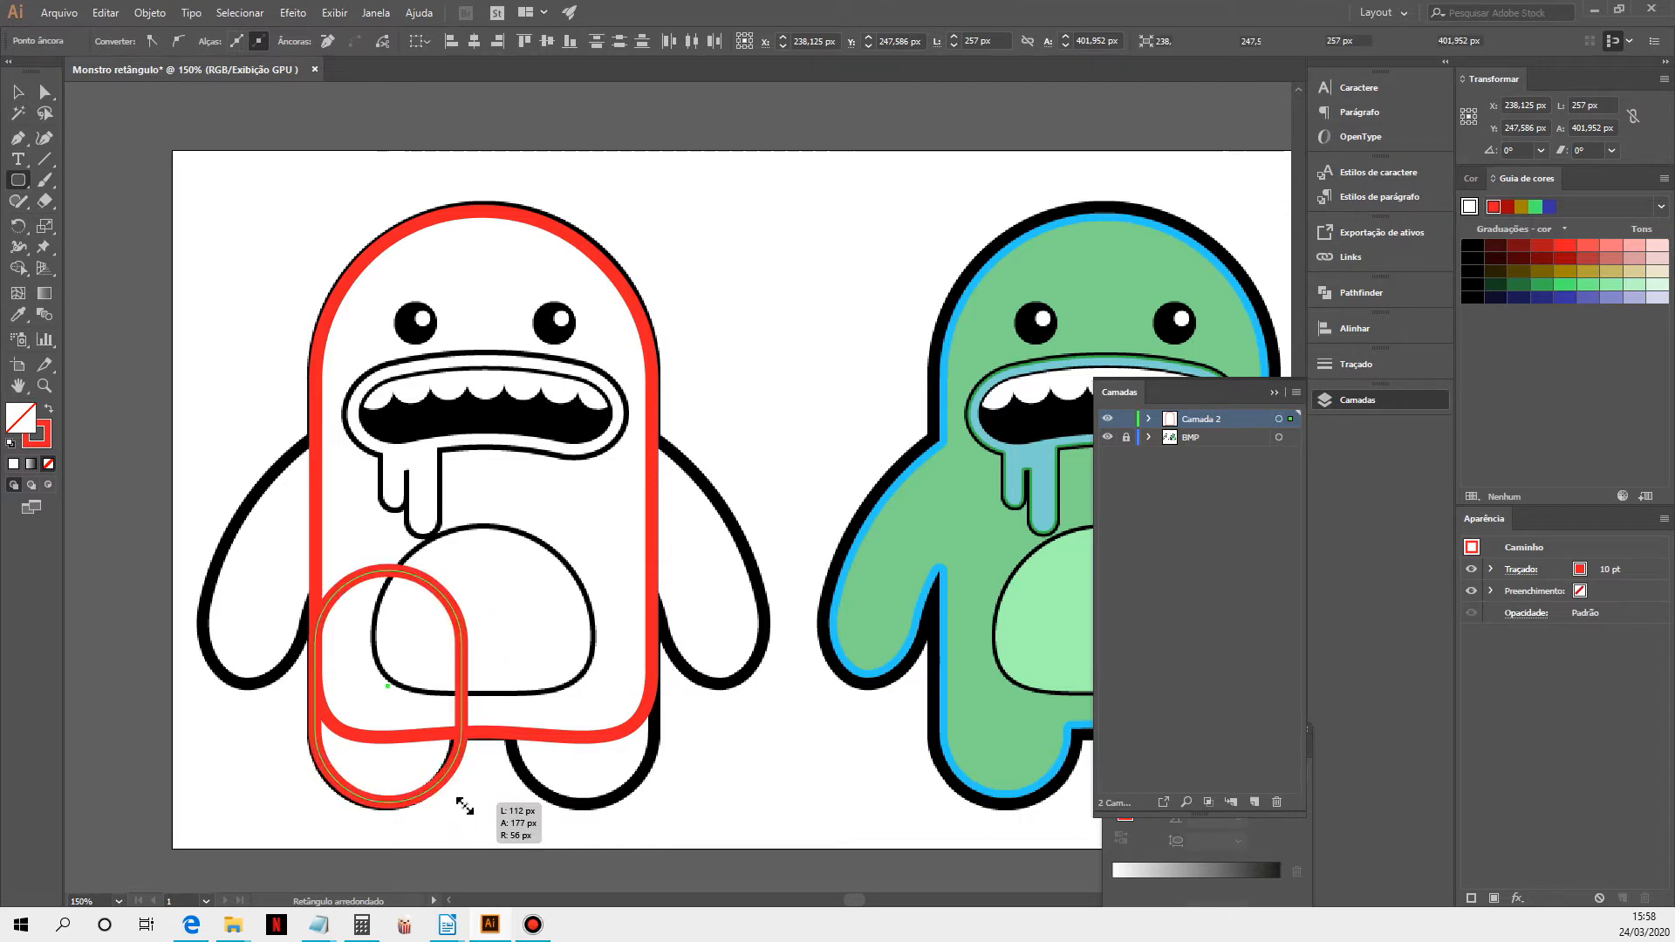
key("v")
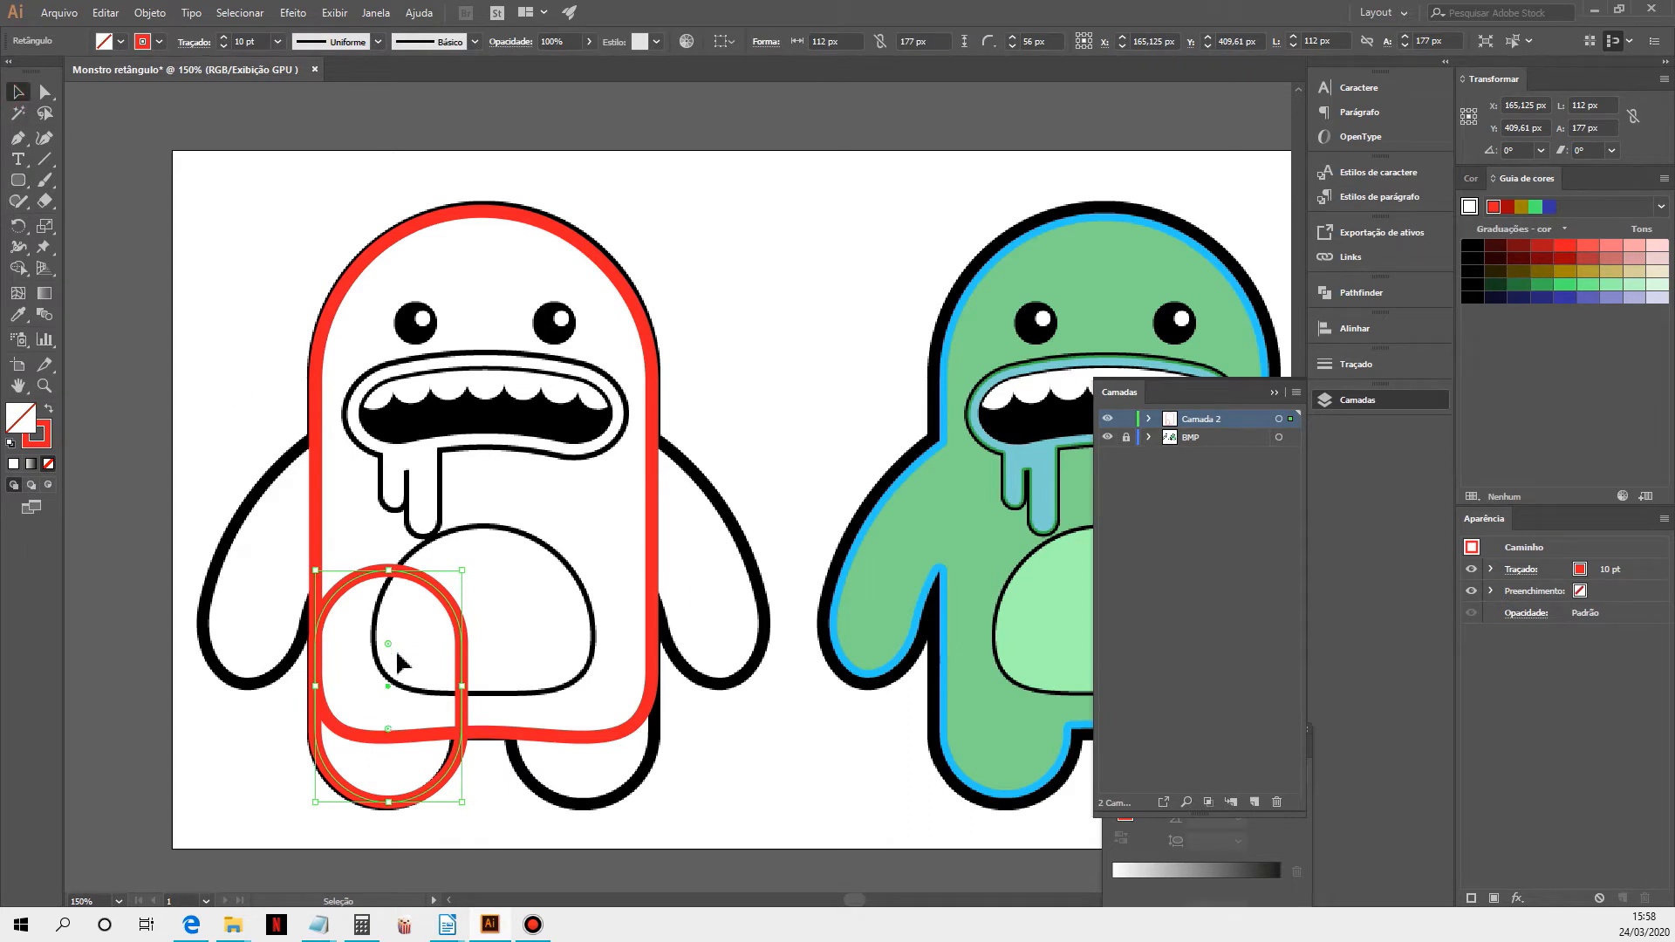
key("shift+Right")
key("shift+Left")
left_click(103, 290)
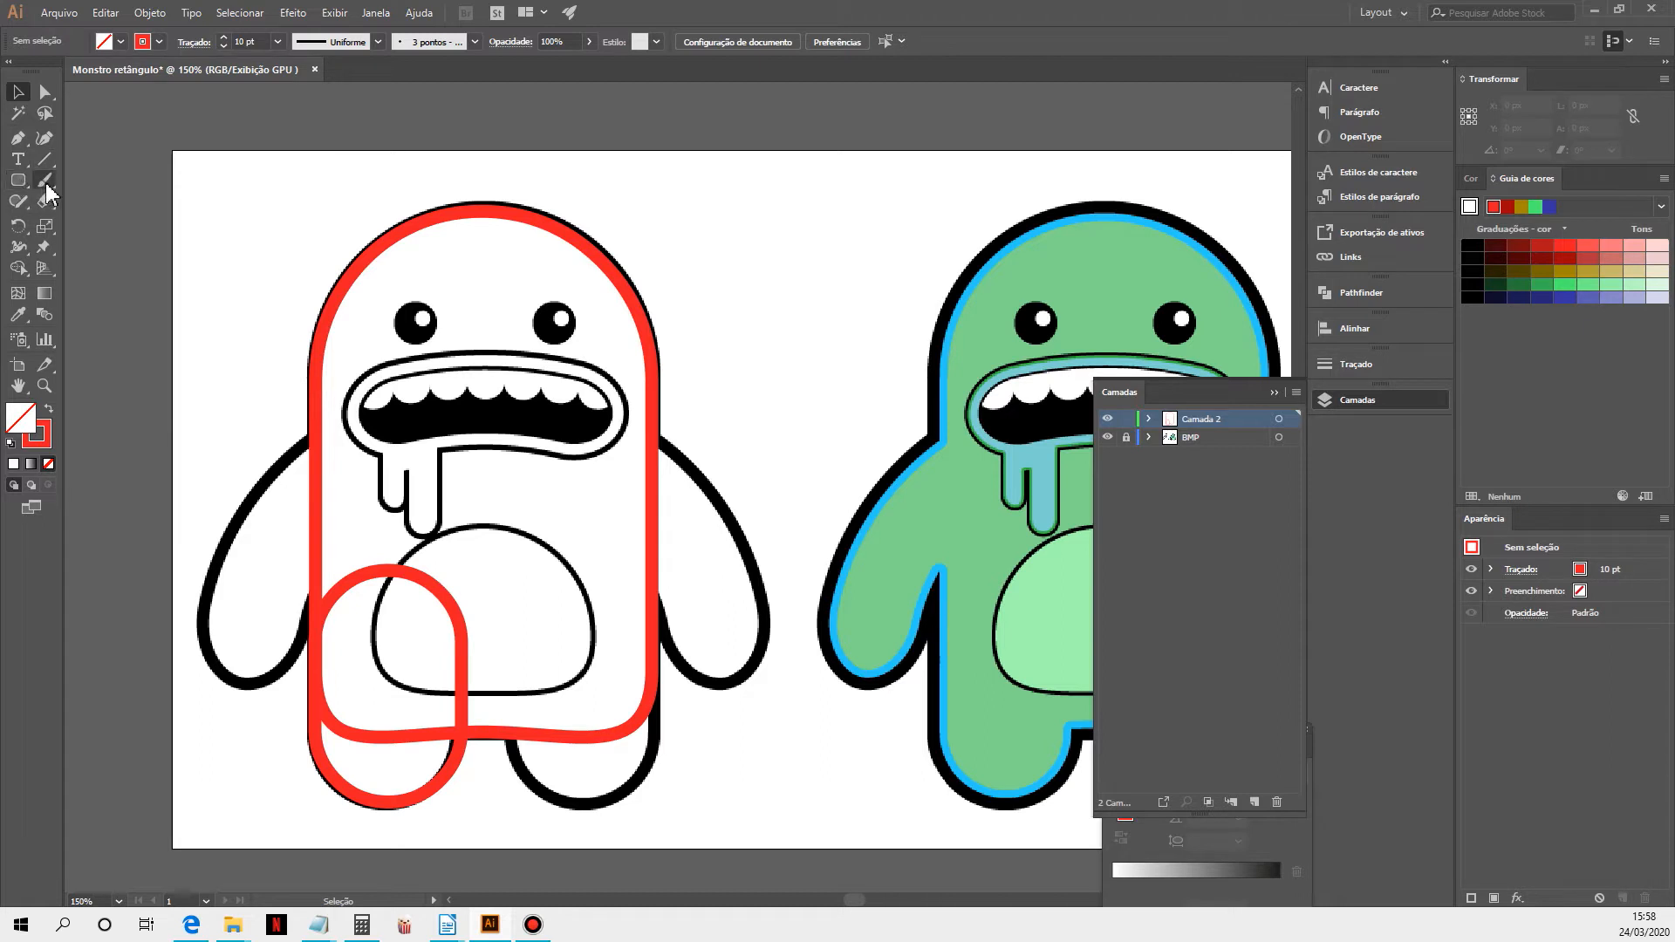
Paint an orange (R=247 G=147 B=30) freehand circle with the Paintbrush around the left overlap of the body and leg outlines
left_click(45, 181)
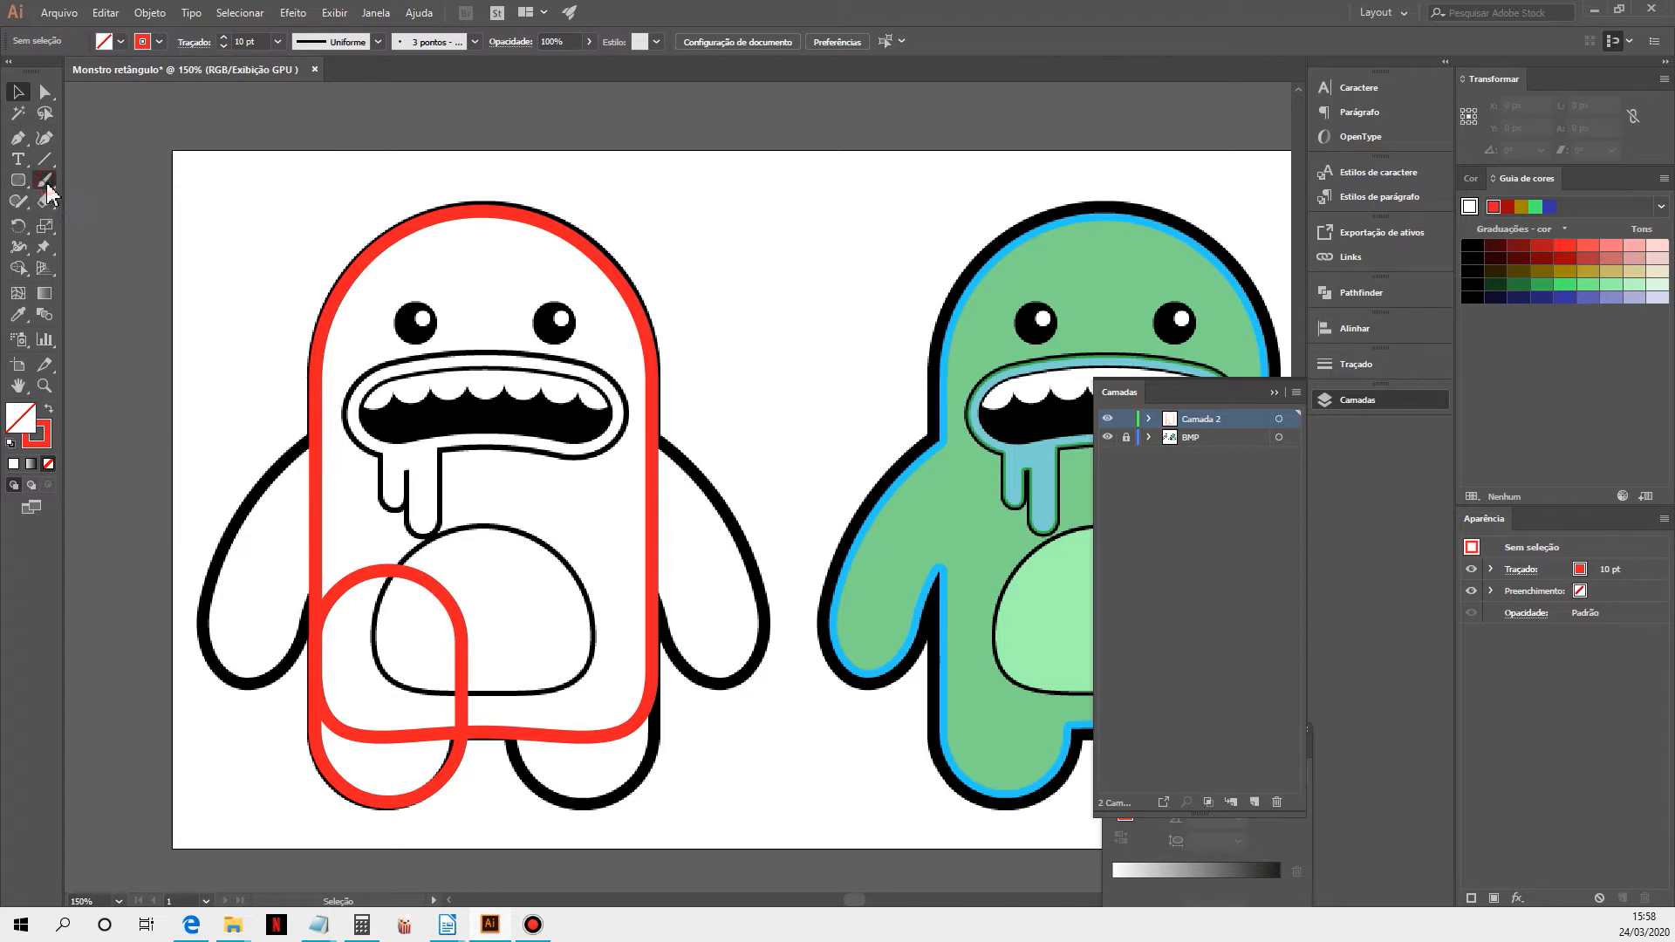
left_click(160, 42)
left_click(169, 71)
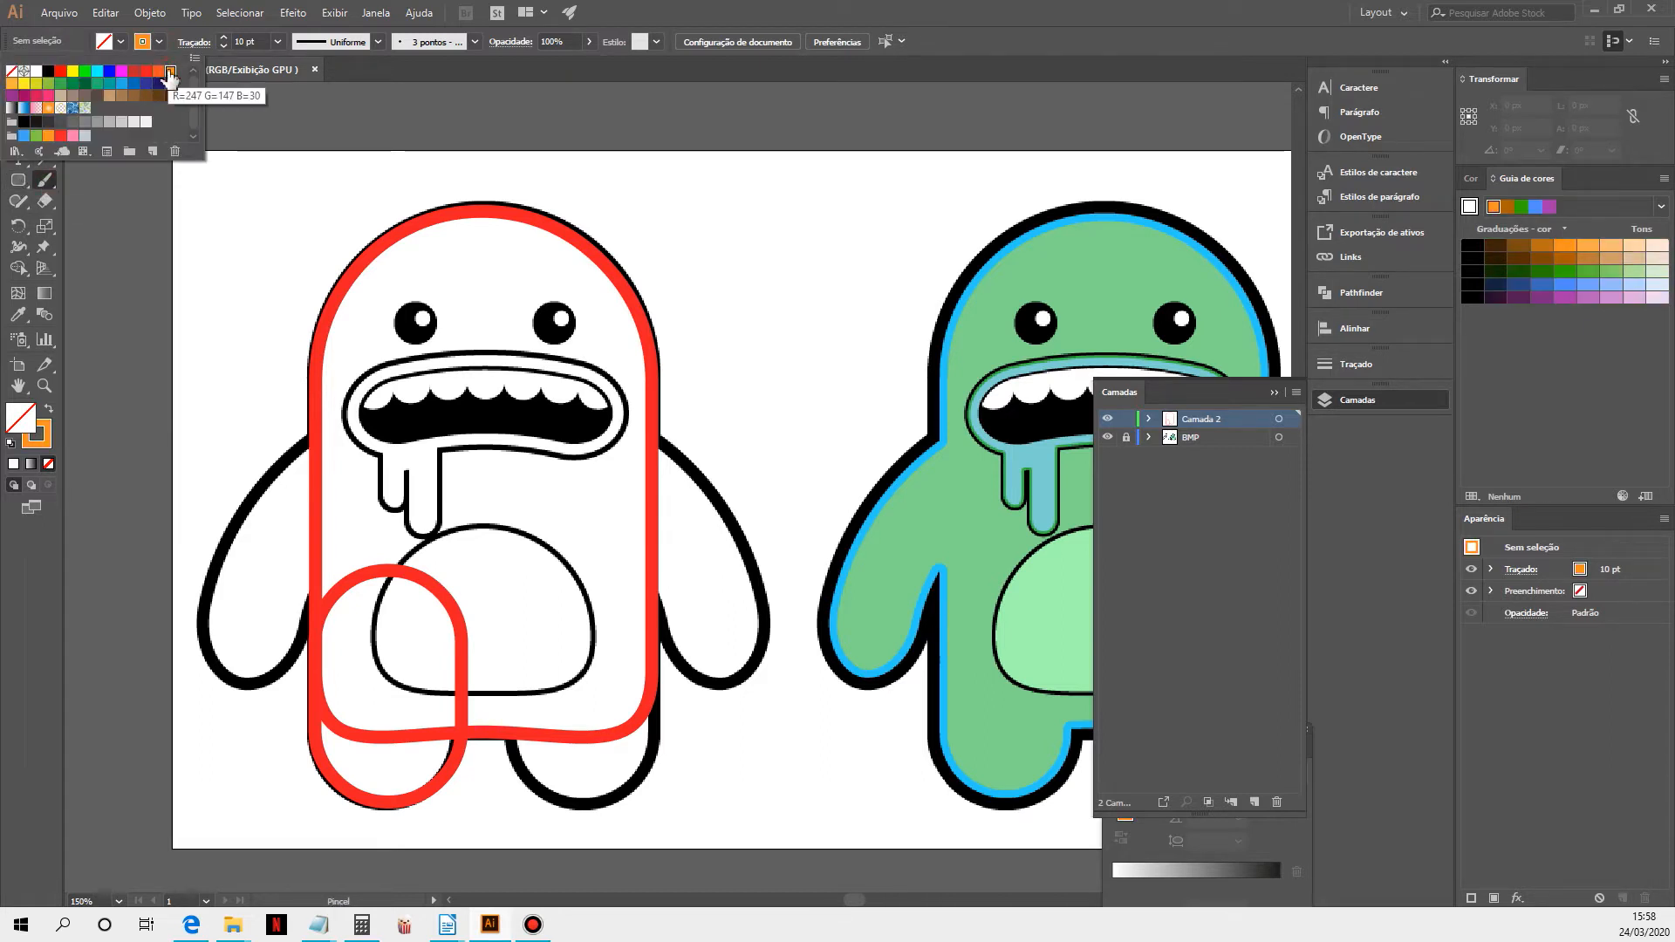
left_click(334, 623)
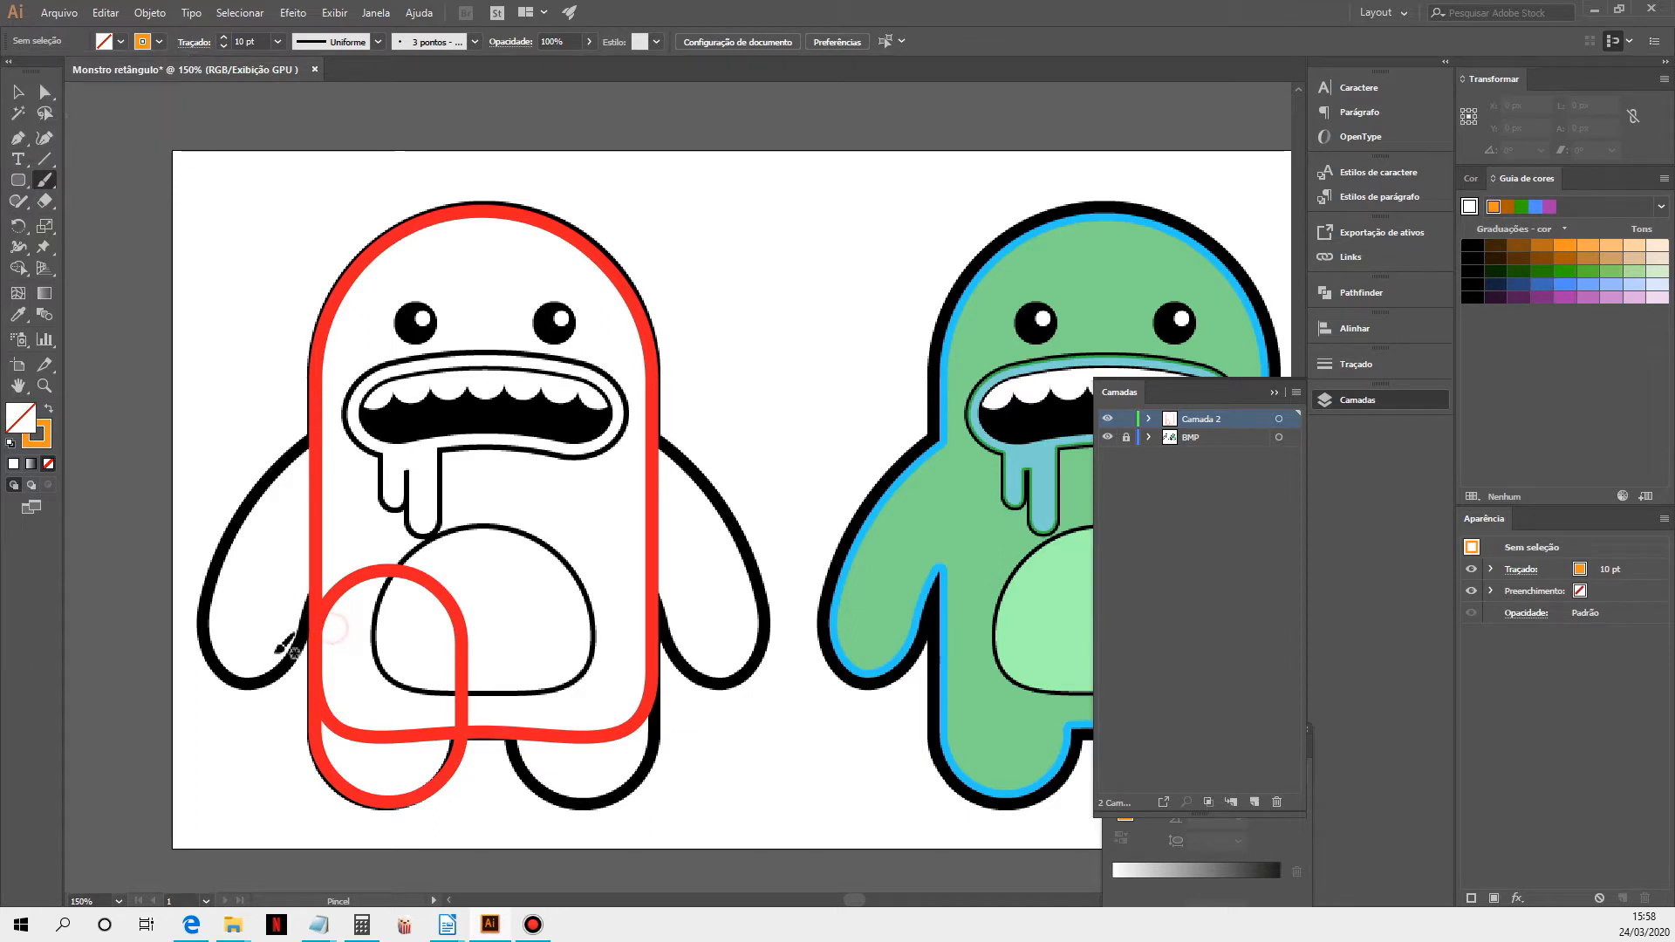
mouse_move(338, 622)
left_mouse_down()
mouse_move(257, 679)
mouse_move(331, 740)
mouse_move(370, 650)
mouse_move(326, 621)
left_mouse_up()
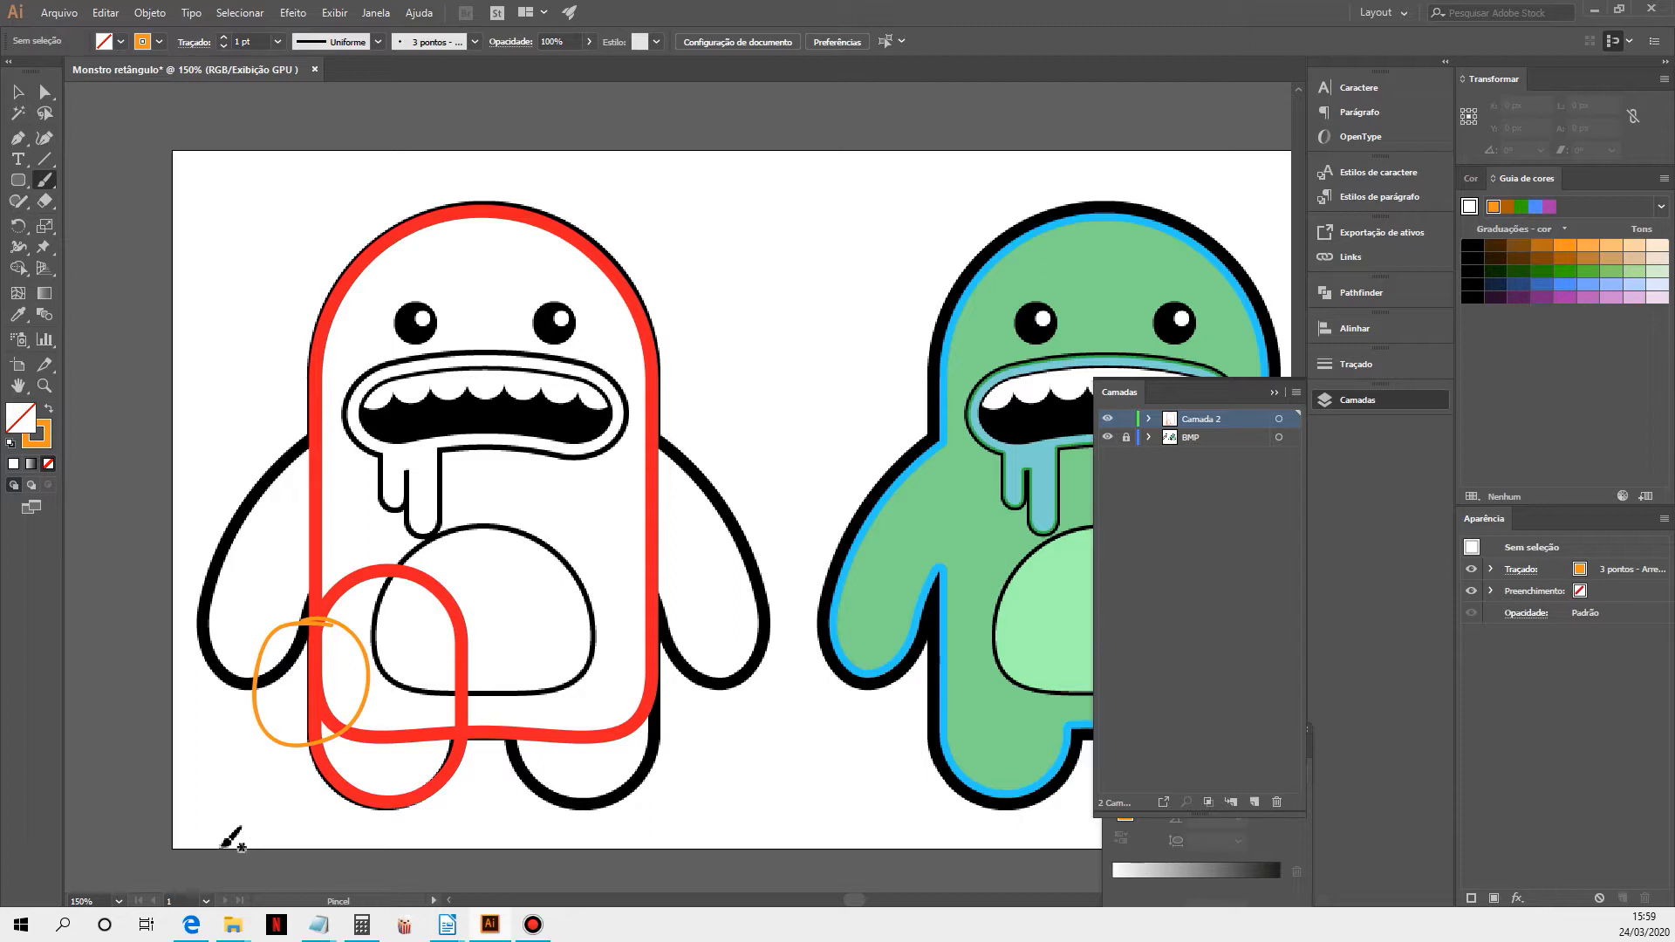
Undo the orange freehand circle and select the red outline over the white monster's left leg
key("ctrl+z")
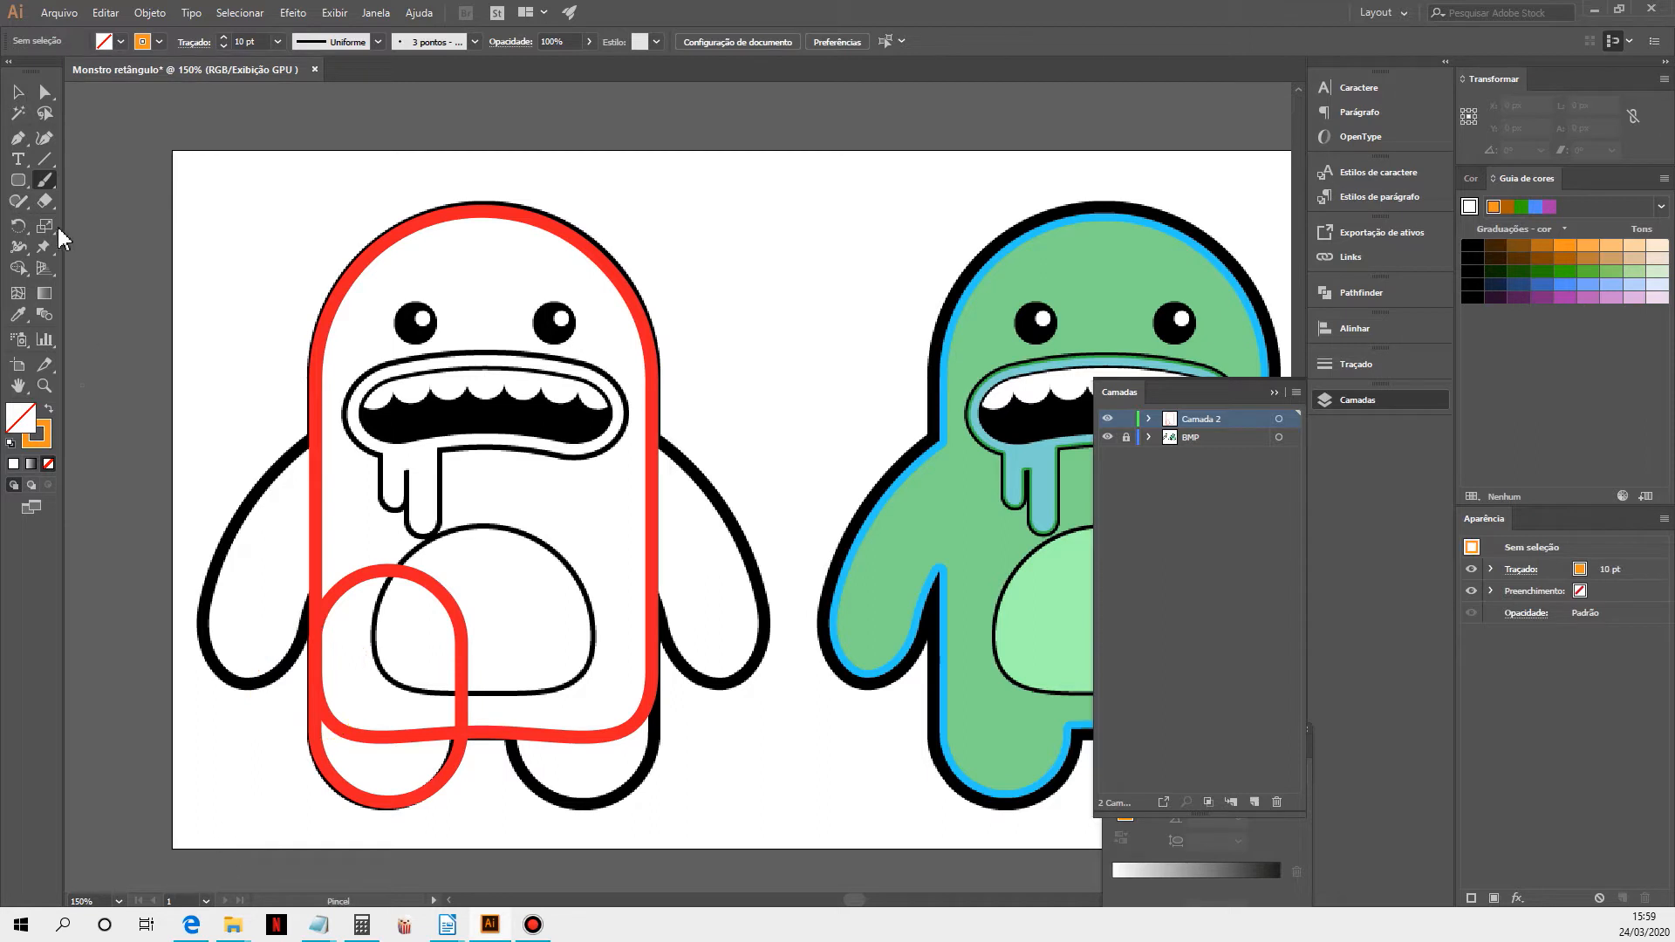
left_click(18, 93)
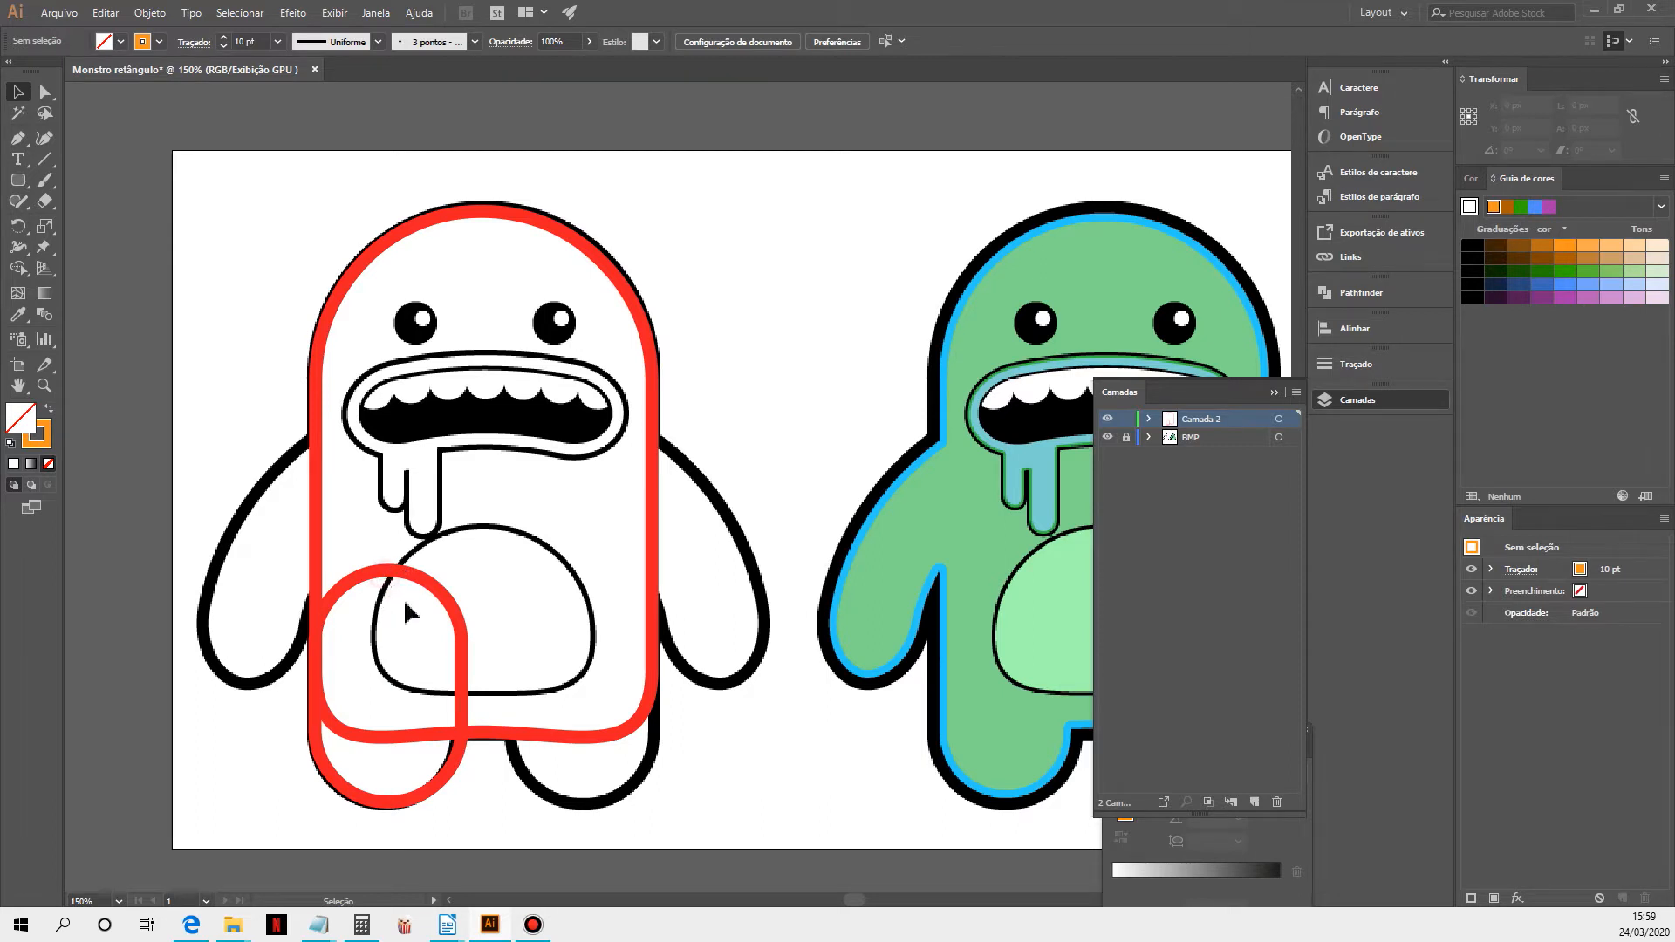
left_click(433, 792)
left_click(433, 793)
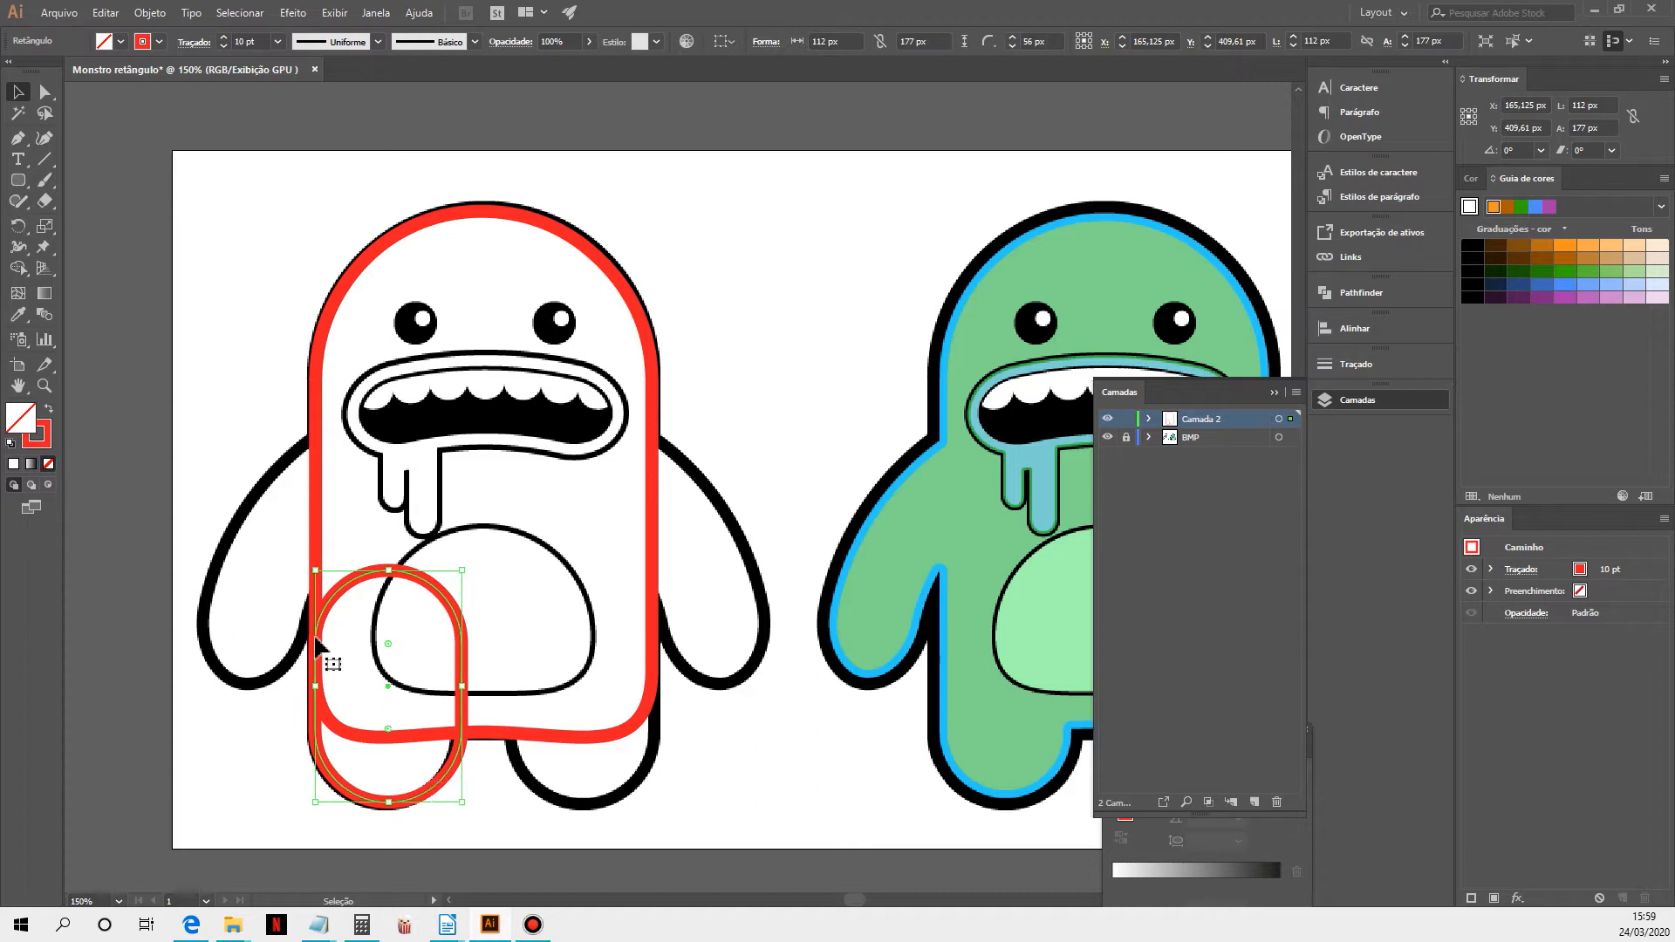
Paint a small red freehand rectangle around the left overlap of the body and leg outlines, and delete it
left_click(139, 410)
key("b")
mouse_move(305, 628)
left_mouse_down()
mouse_move(342, 635)
mouse_move(344, 700)
mouse_move(328, 703)
mouse_move(287, 700)
mouse_move(298, 632)
left_mouse_up()
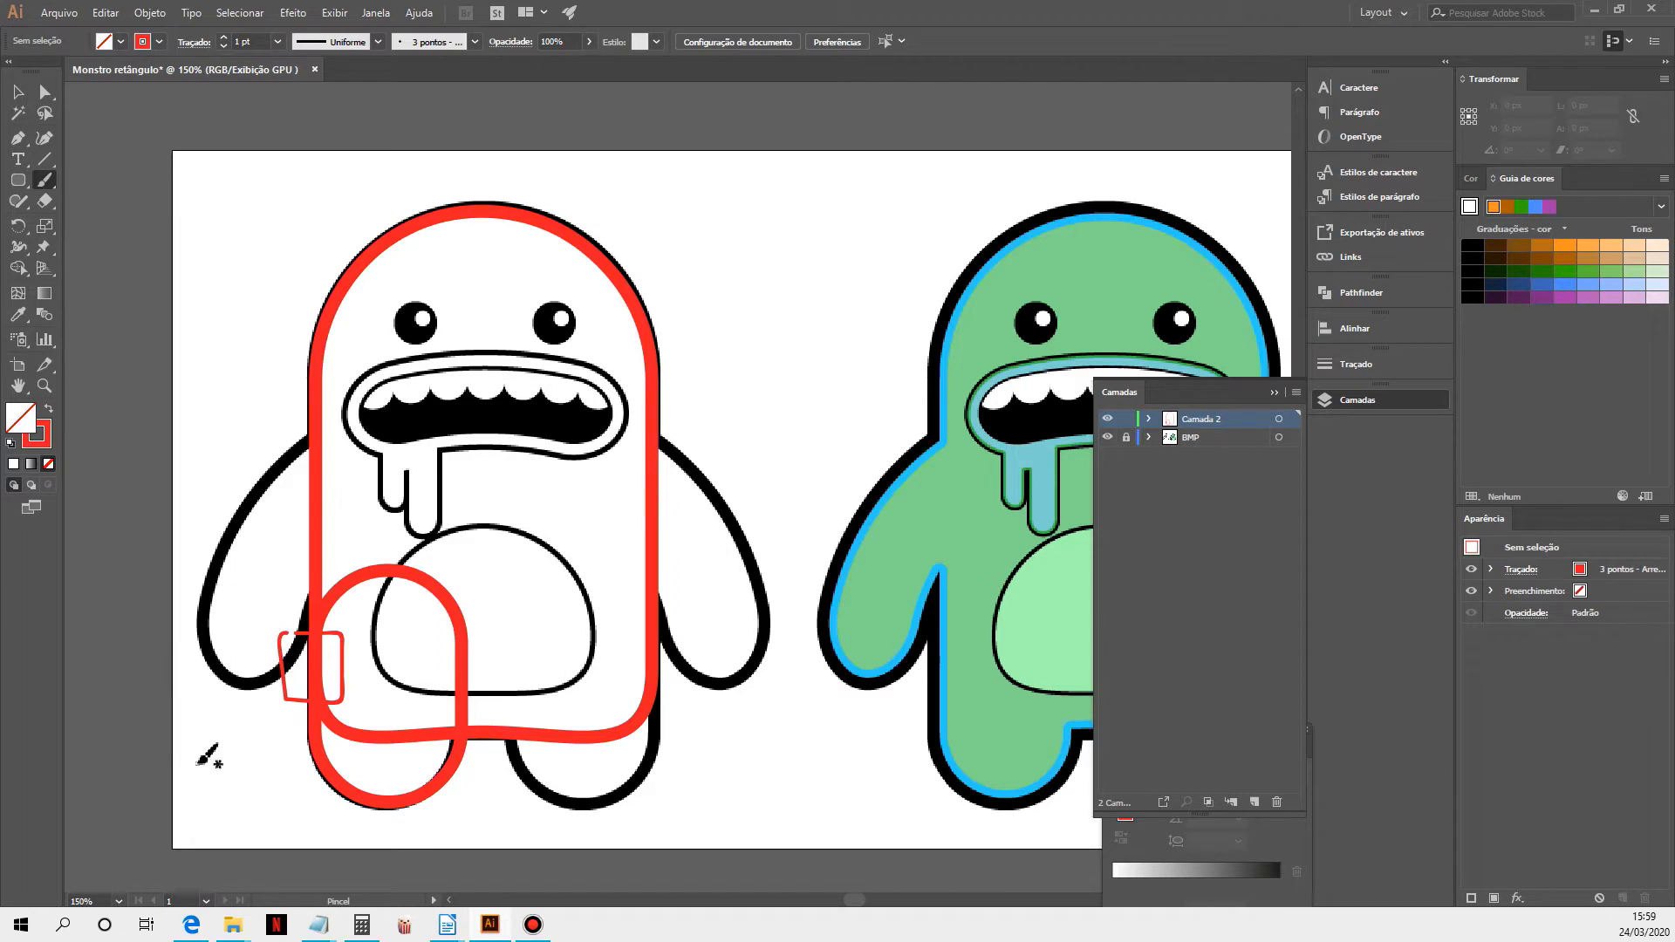
left_click(18, 91)
left_click(336, 645)
key("Delete")
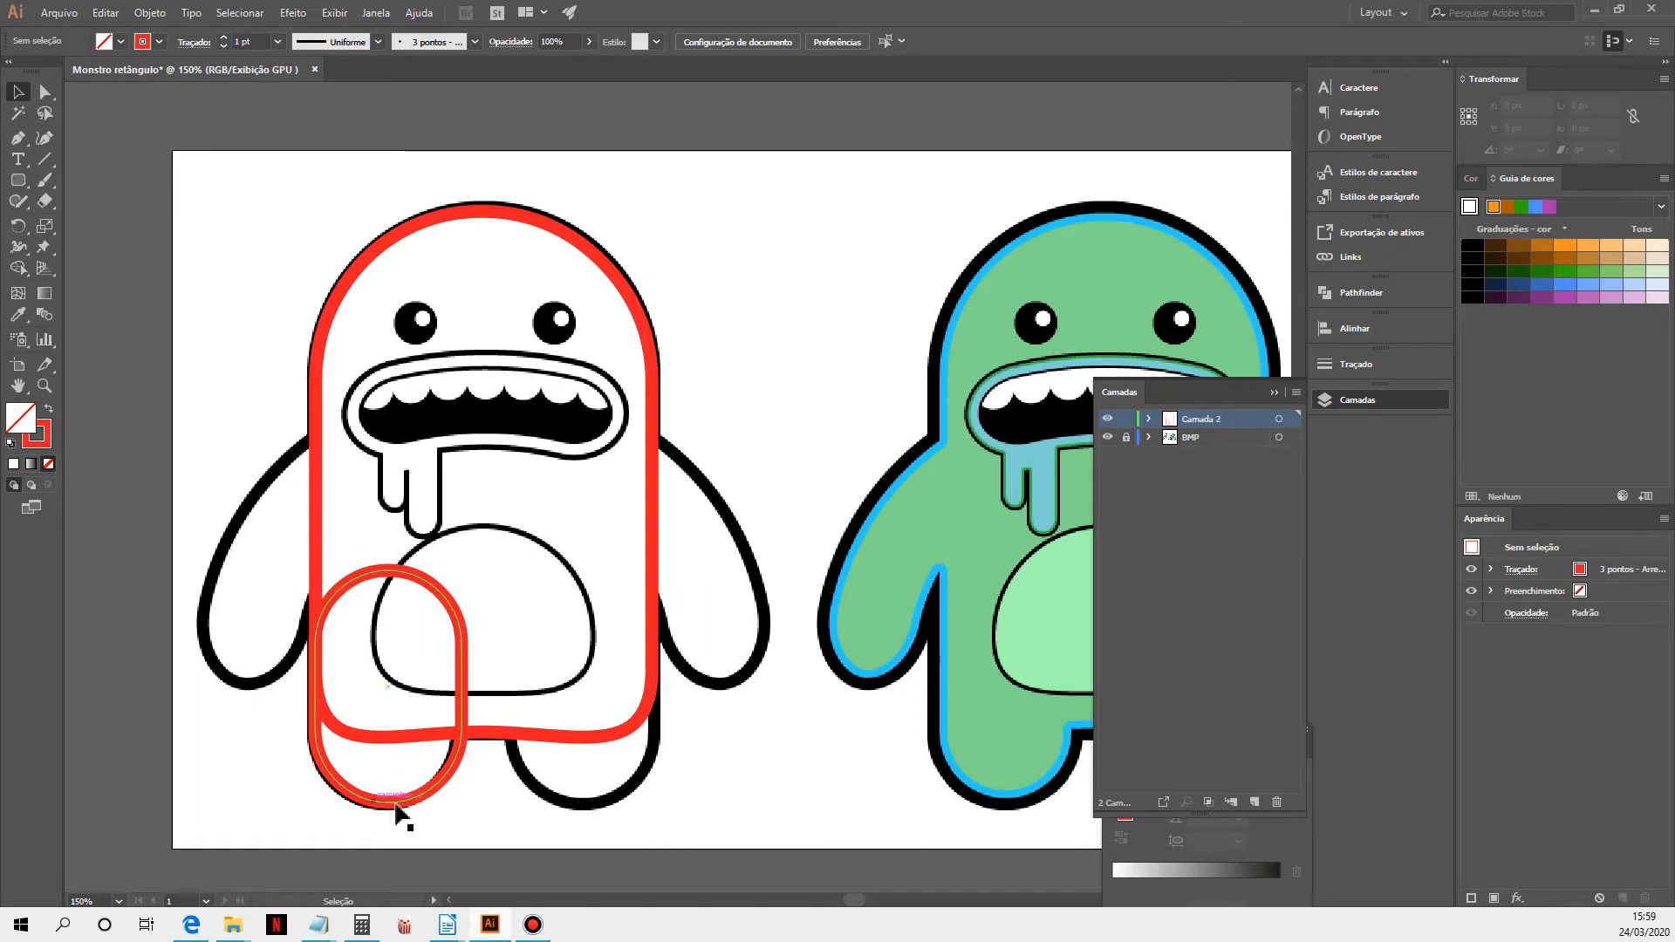
Duplicate the left leg outline 146 px horizontally so the copy covers the white monster's right leg
left_click_drag(382, 812, 573, 811)
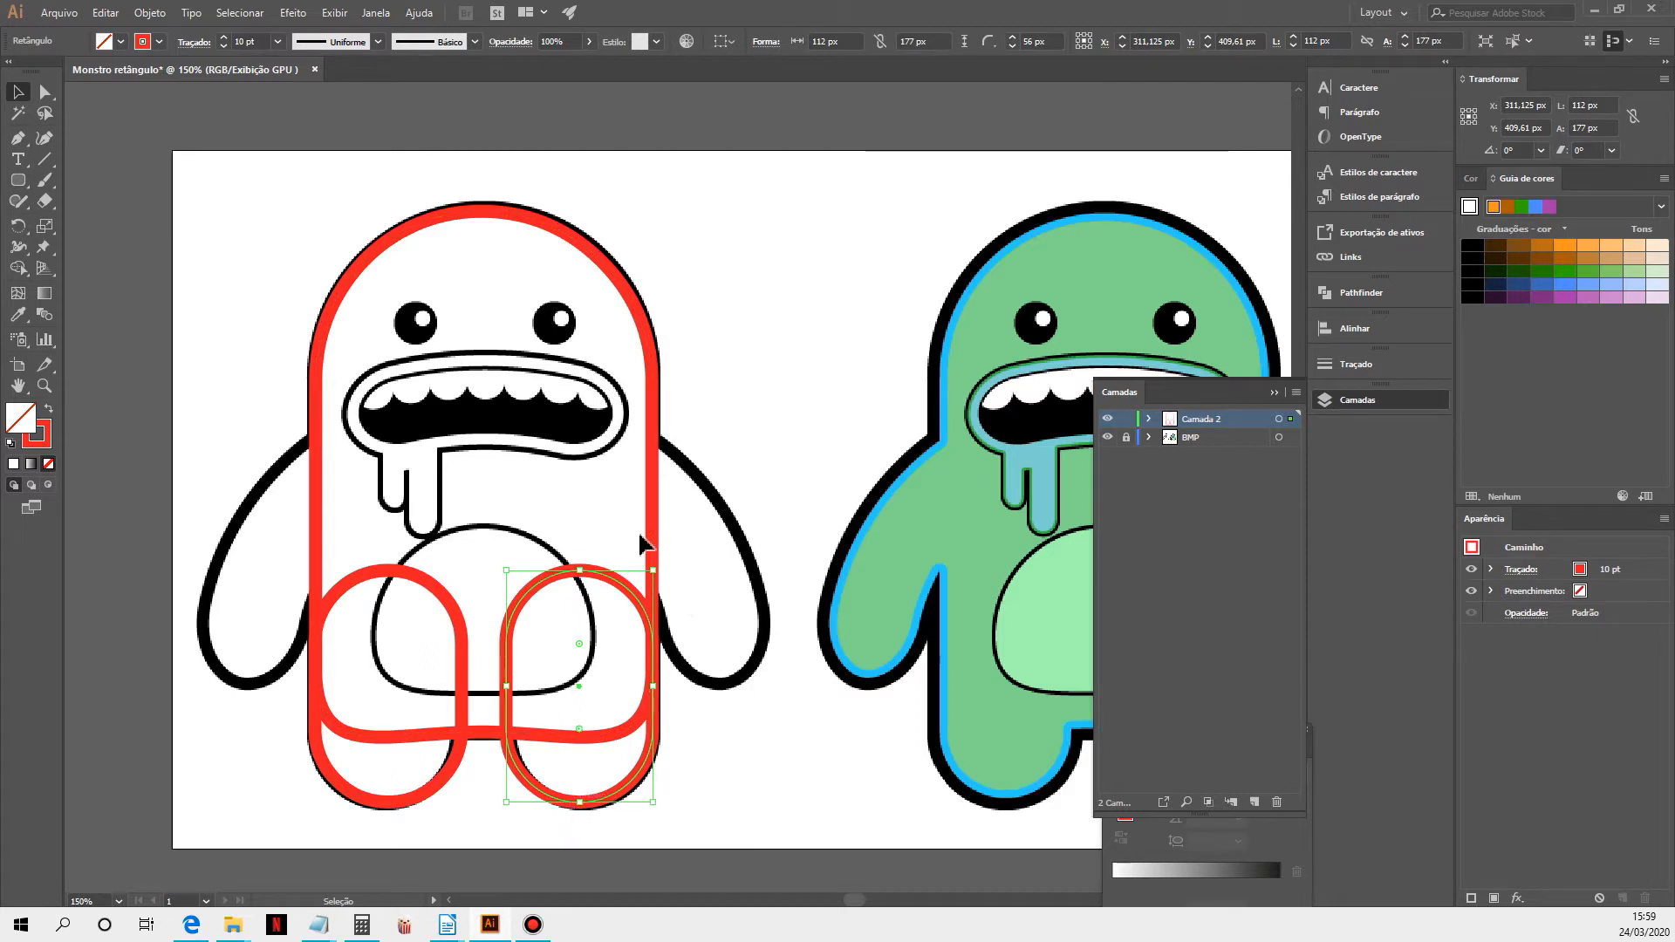
Draw a horizontal rounded rectangle about 327 × 84 px with fully rounded ends between the two monsters' heads
left_click_drag(17, 180, 83, 200)
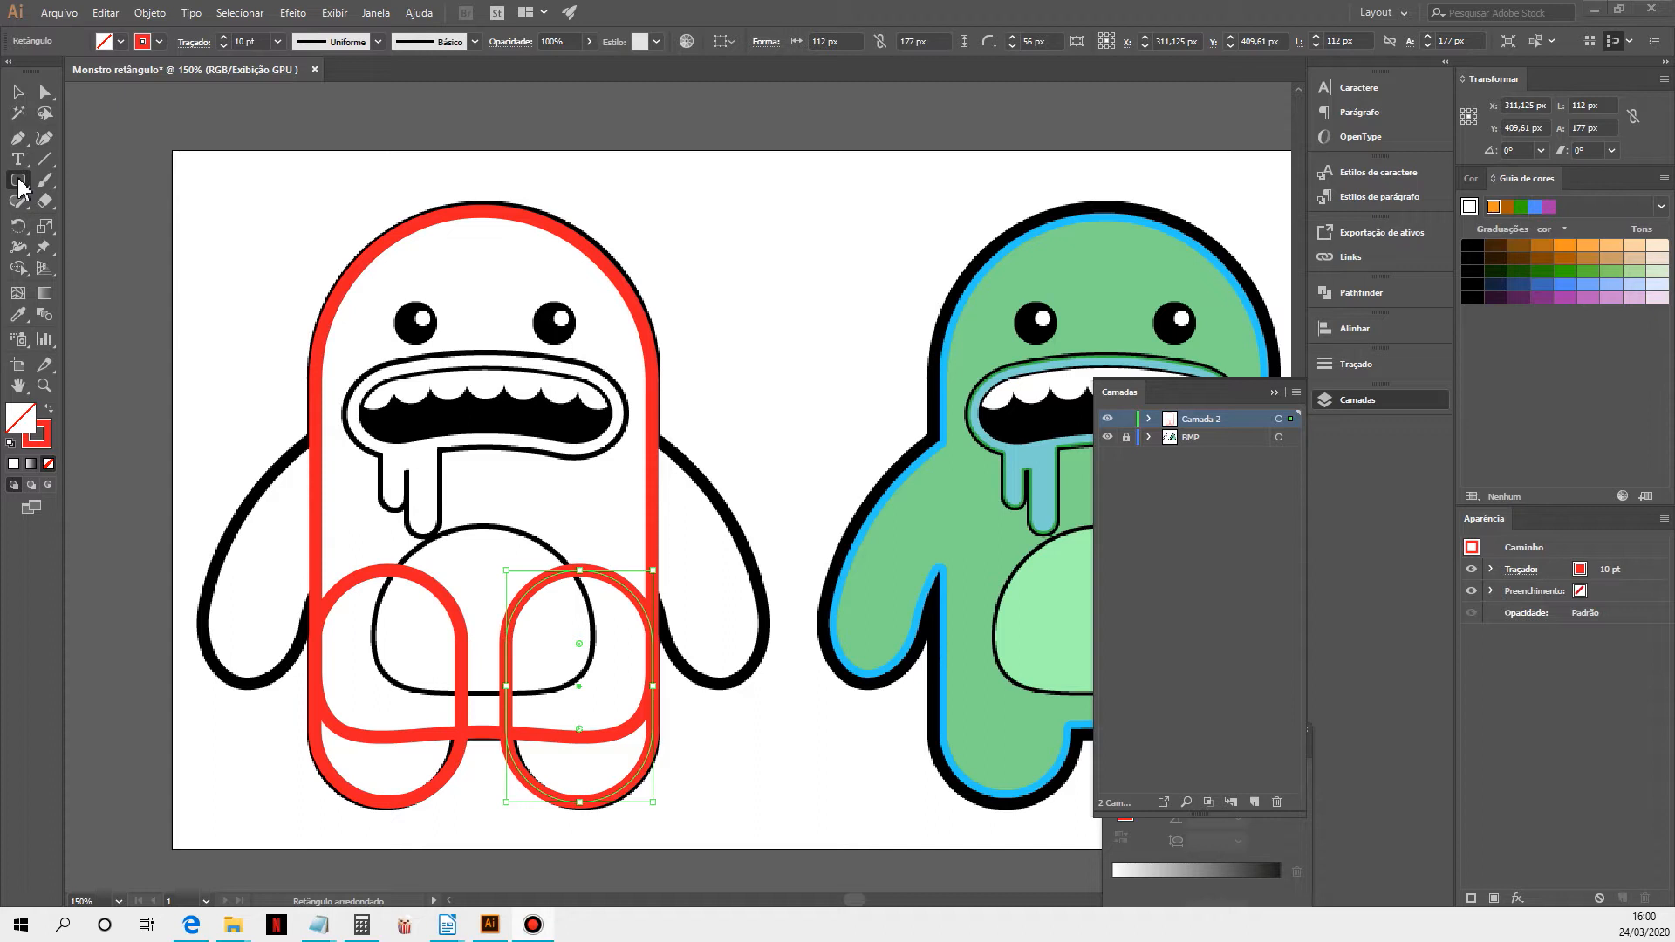
left_click(618, 177)
left_click_drag(595, 165, 1024, 276)
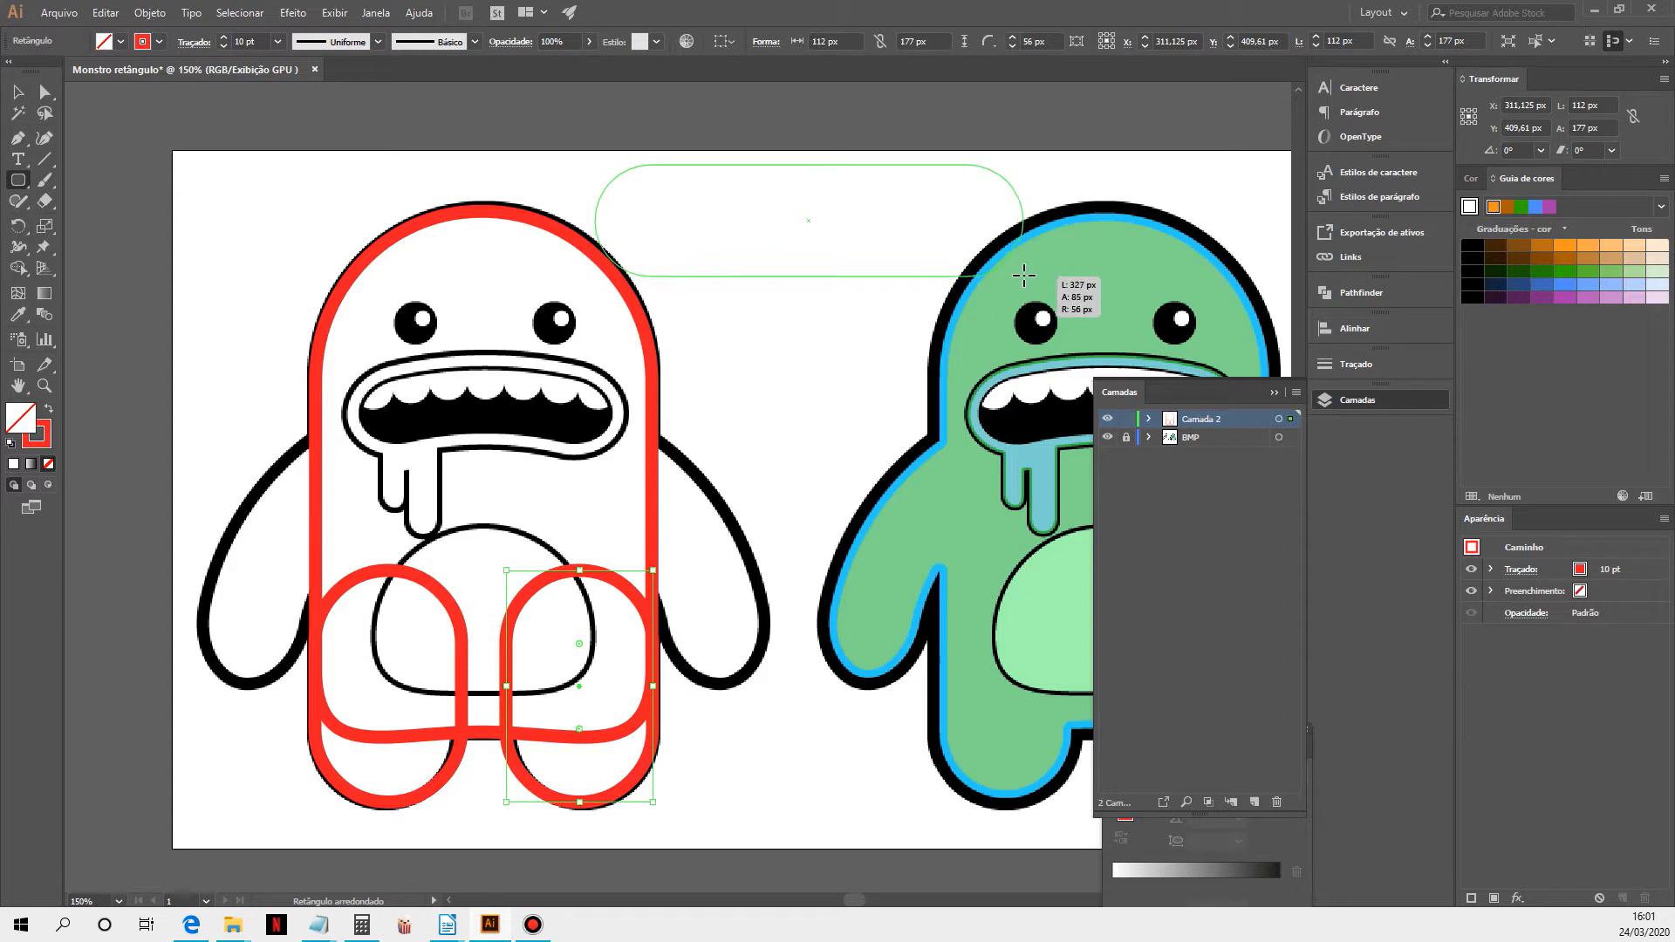
key("Right")
key("Left")
key("Right")
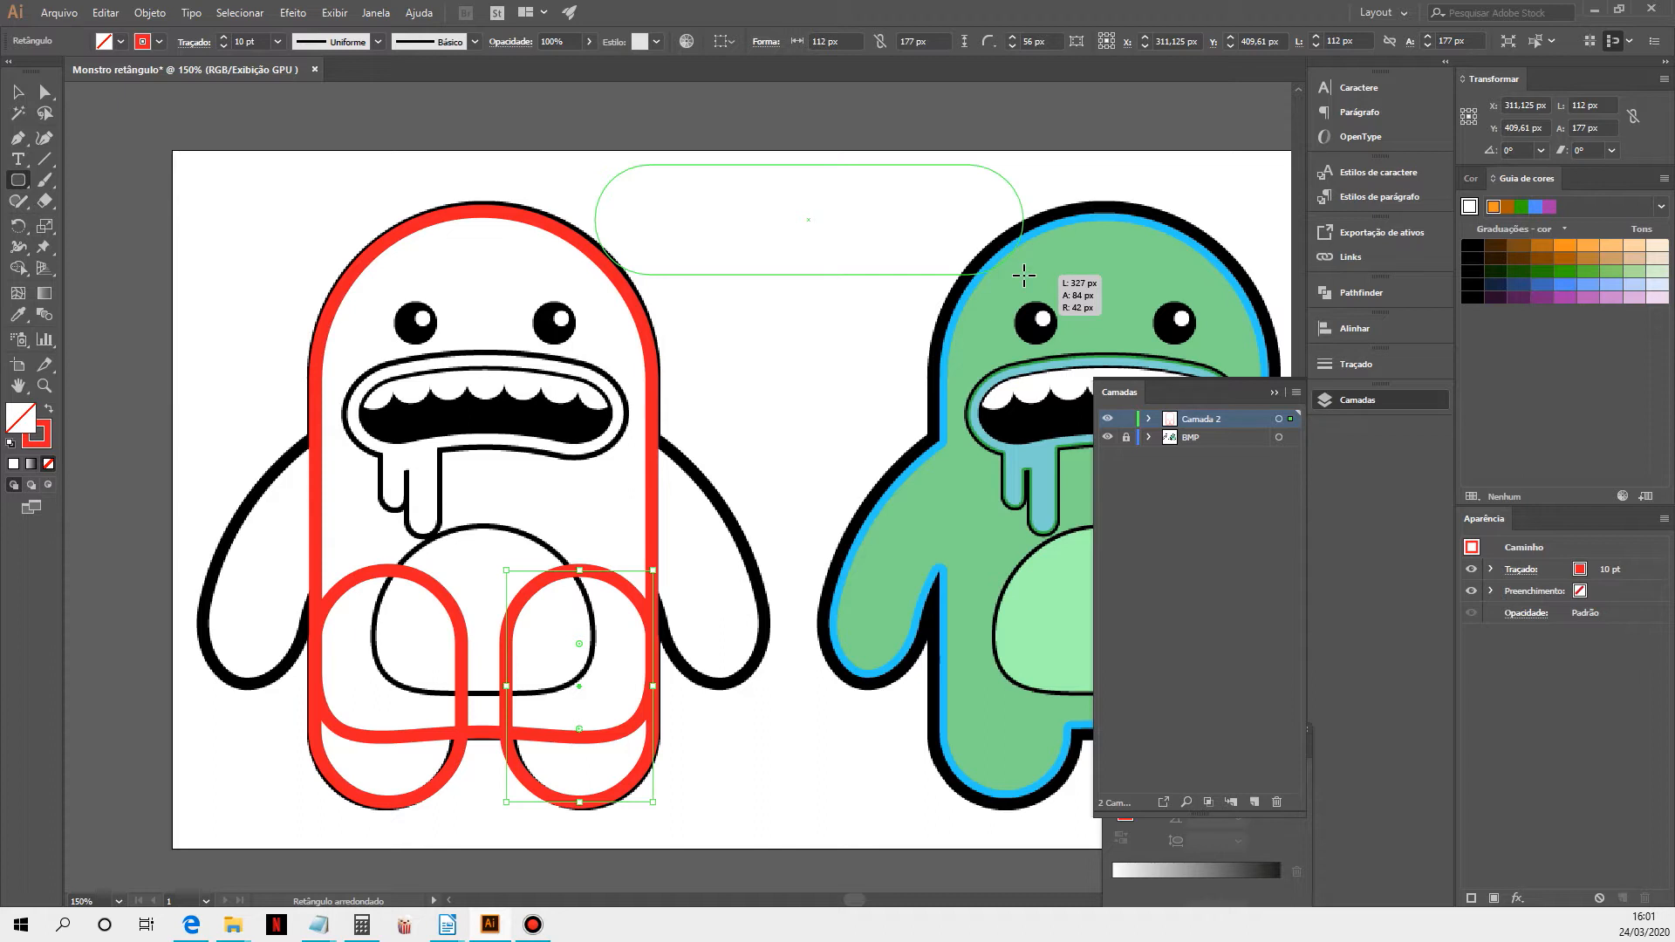
left_click_drag(1025, 275, 1025, 274)
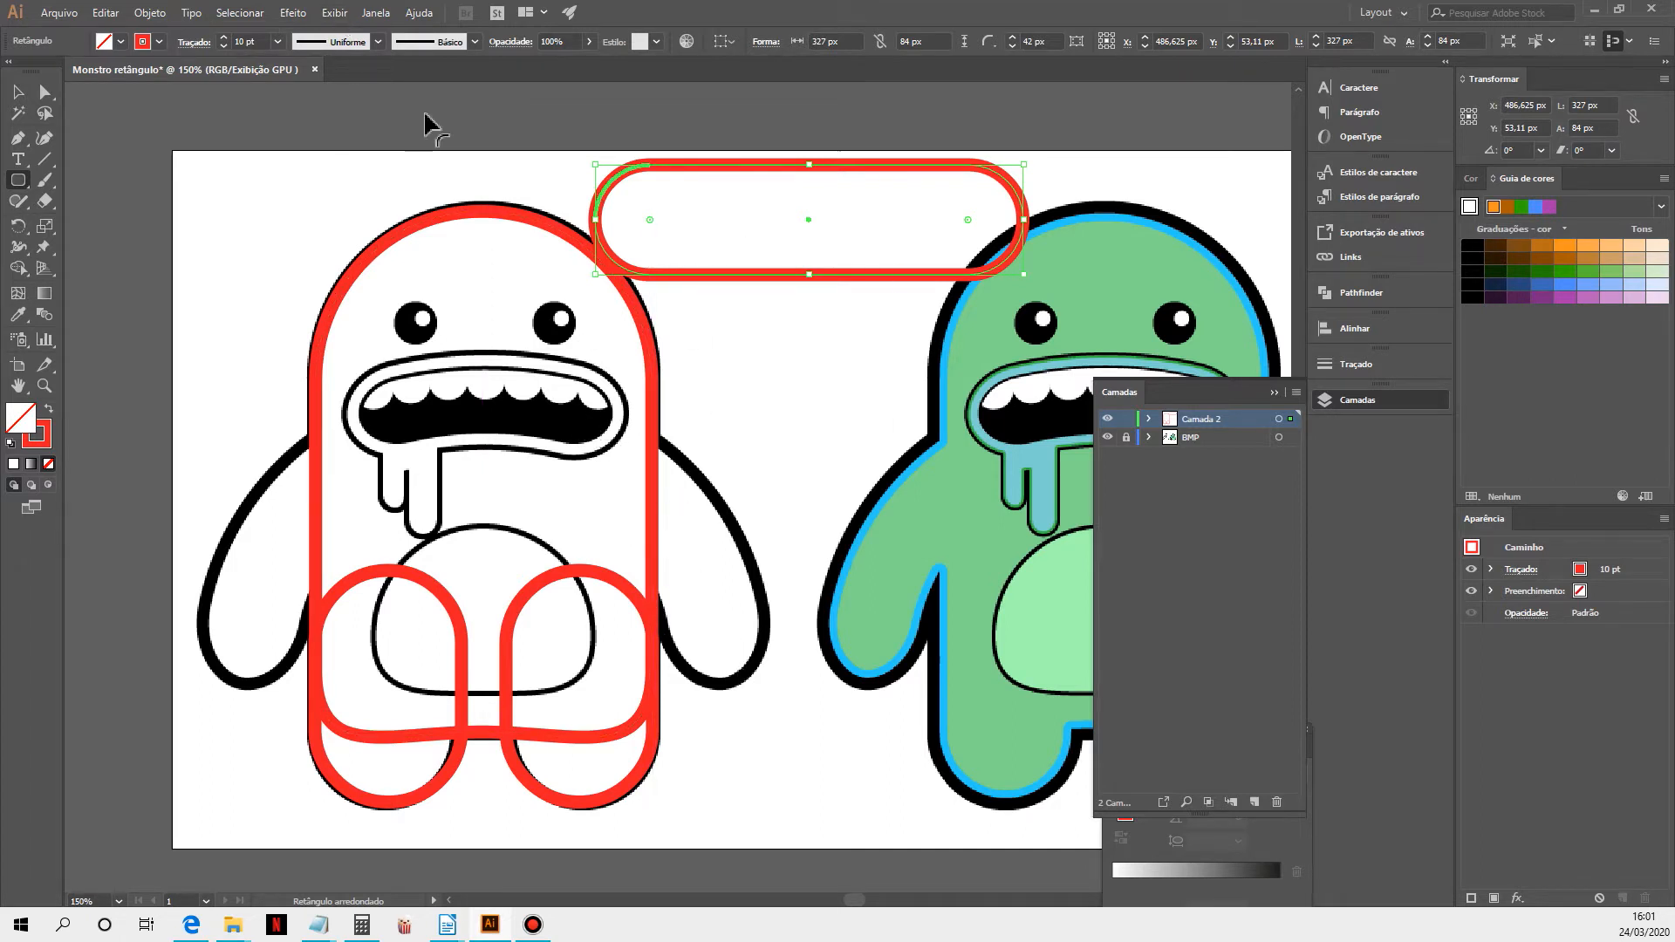
Warp the horizontal rounded rectangle with a horizontal Arc effect at 50% bend and move it down 84 px
left_click(292, 15)
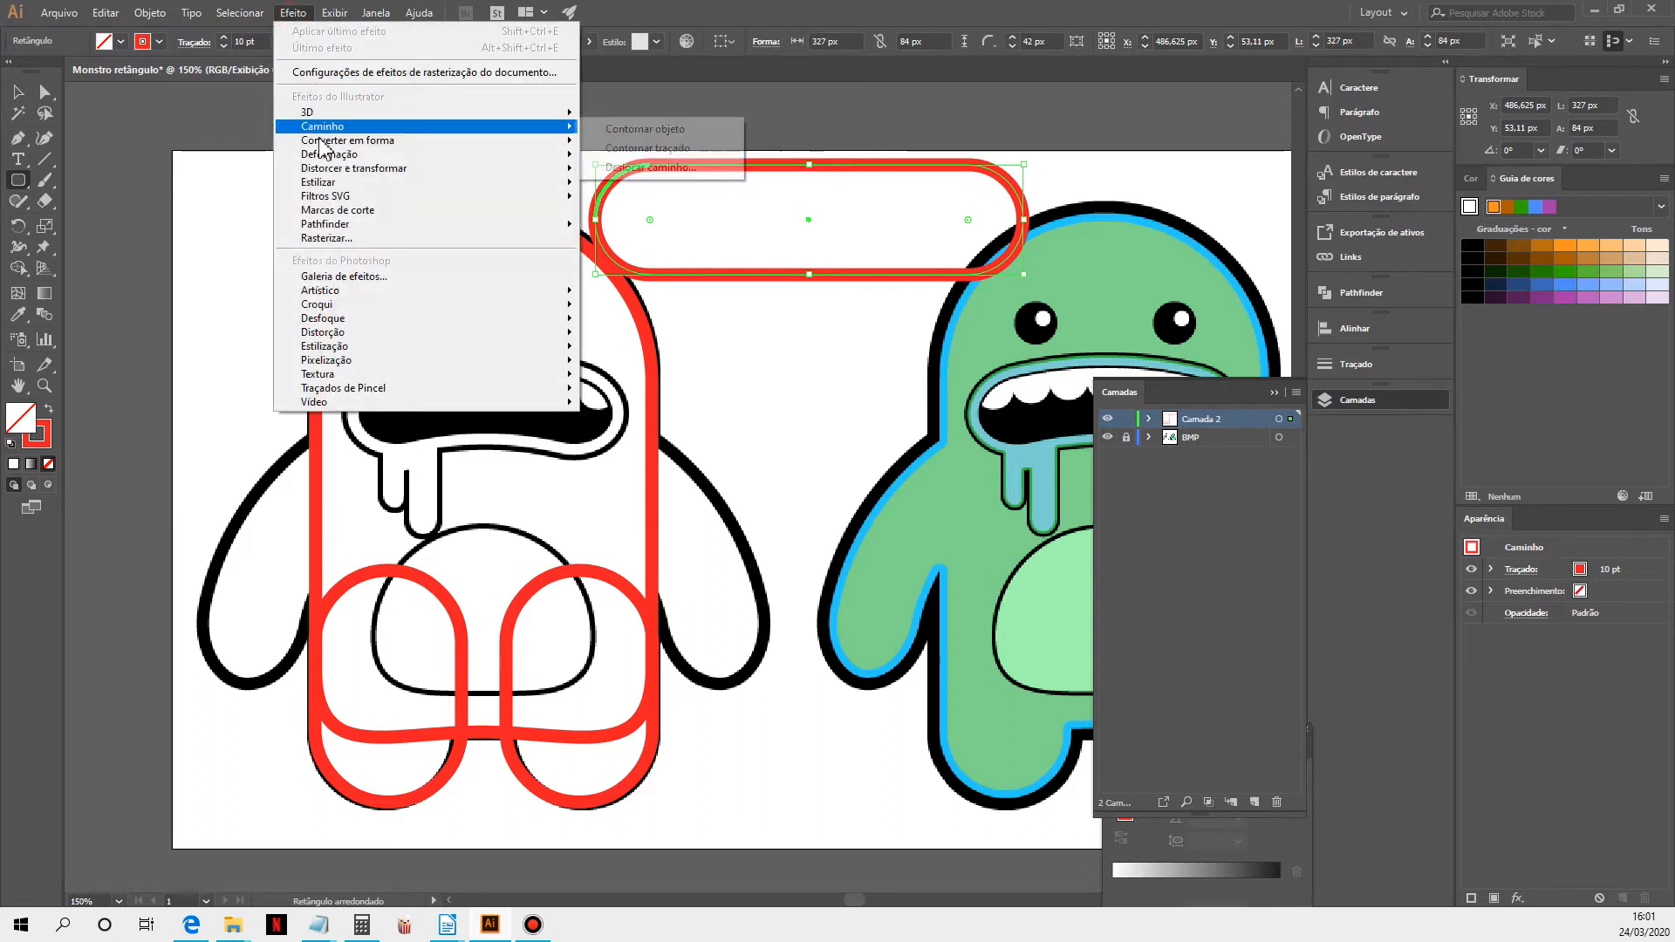
mouse_move(323, 162)
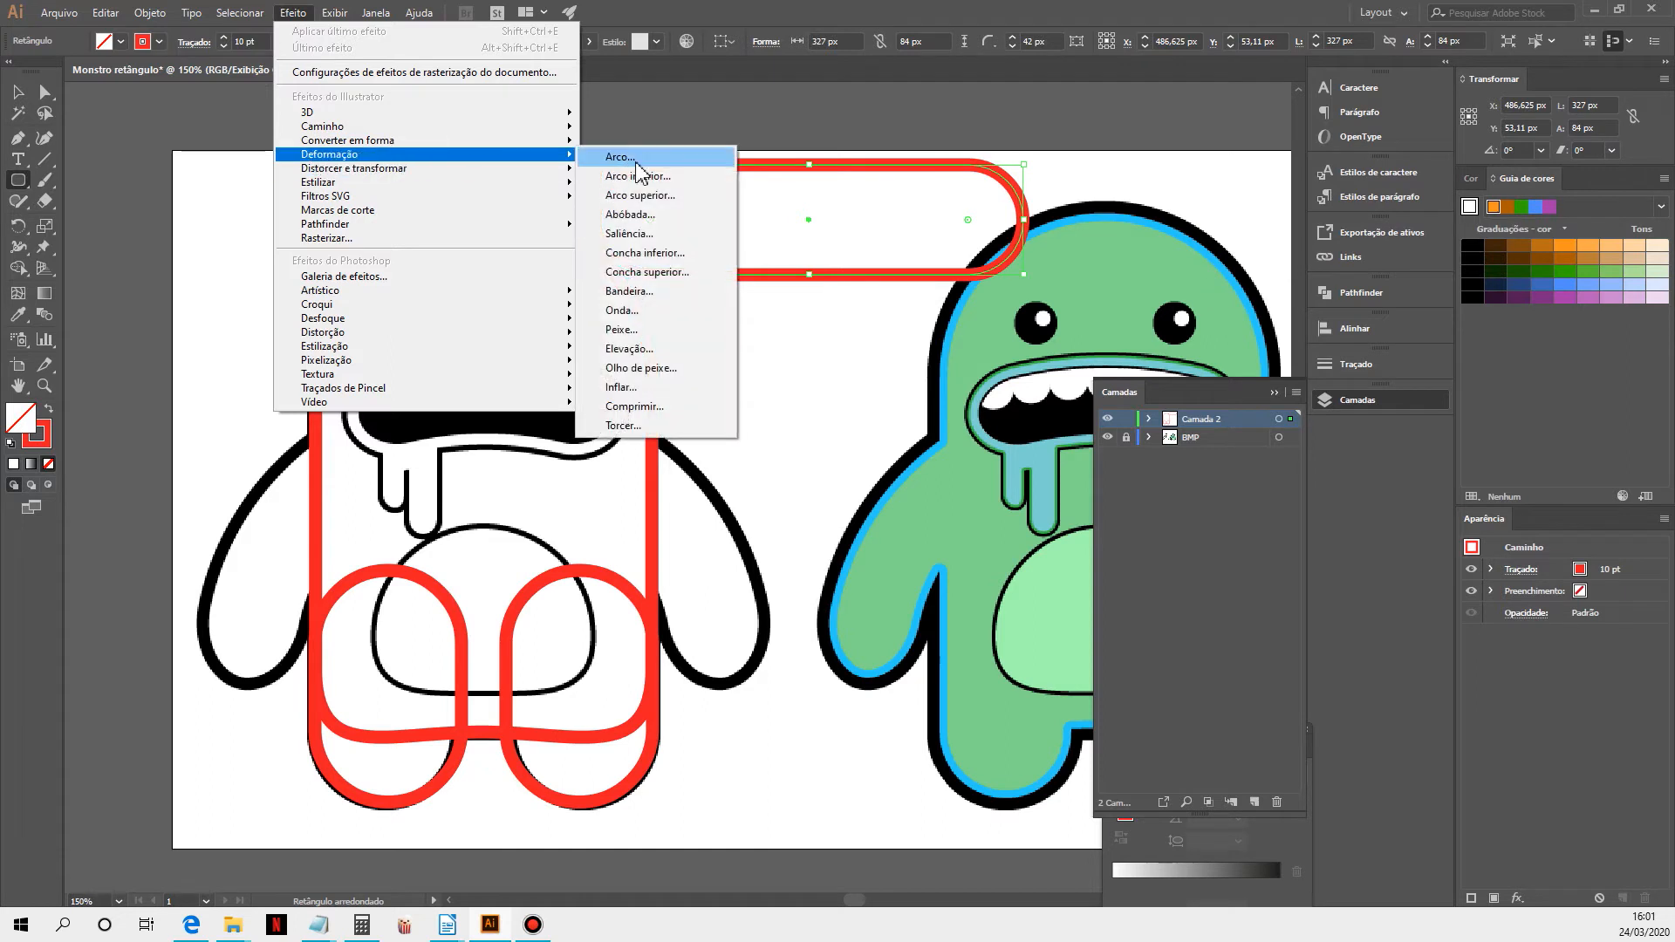
left_click(636, 162)
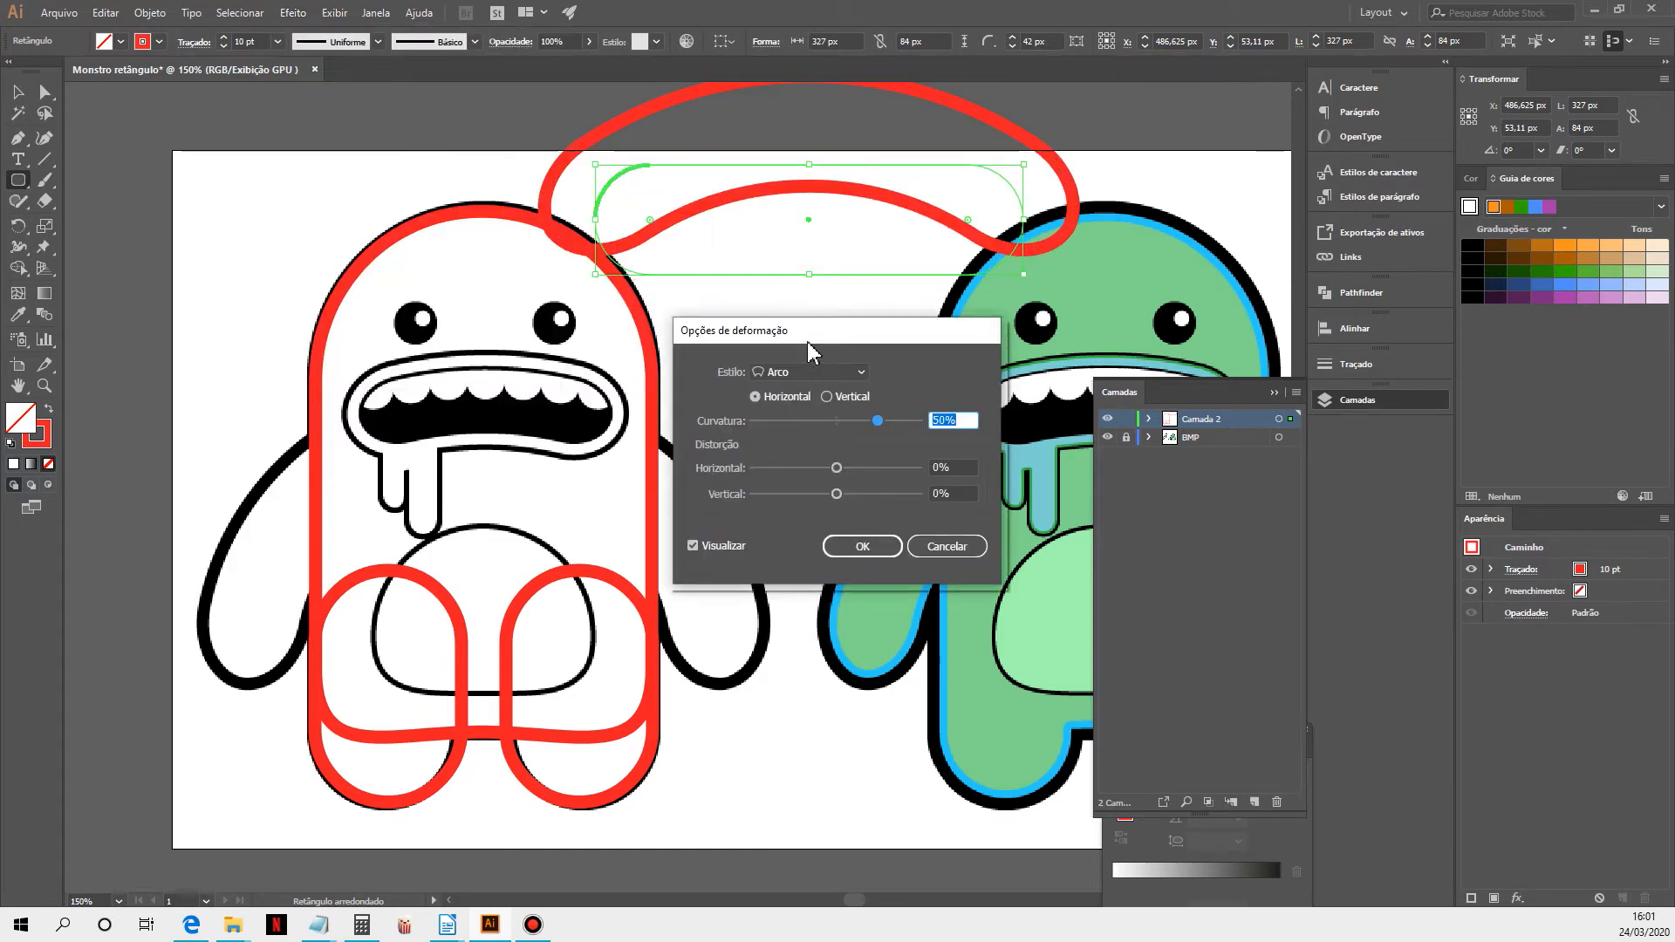
left_click_drag(964, 365, 1060, 395)
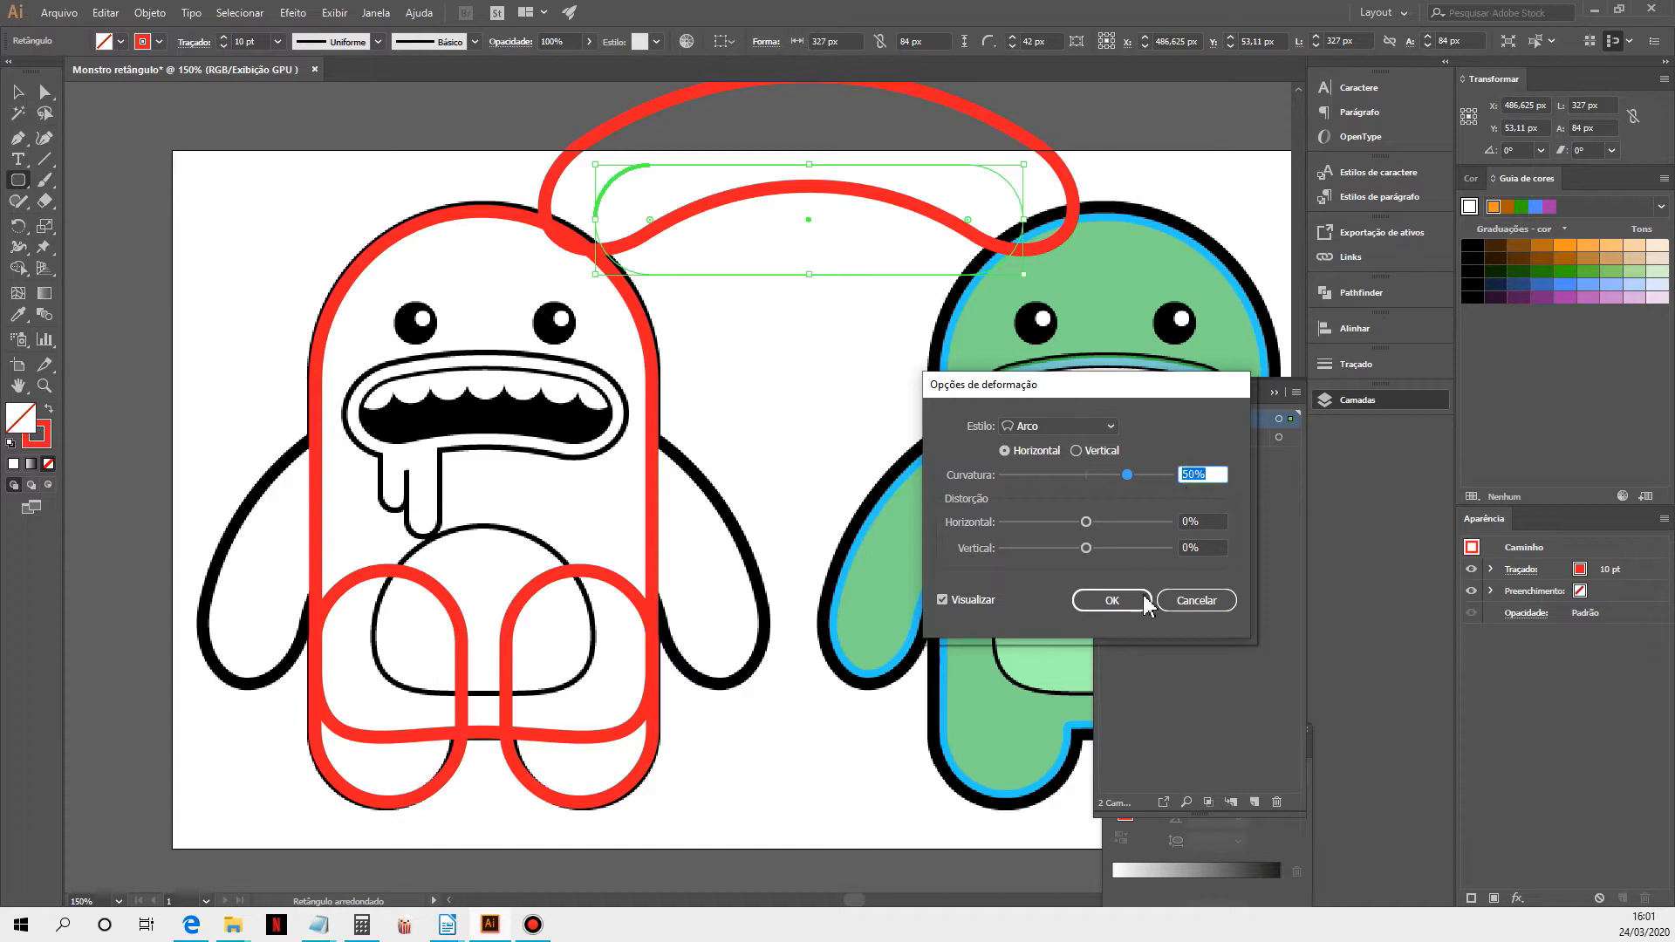
left_click(1112, 602)
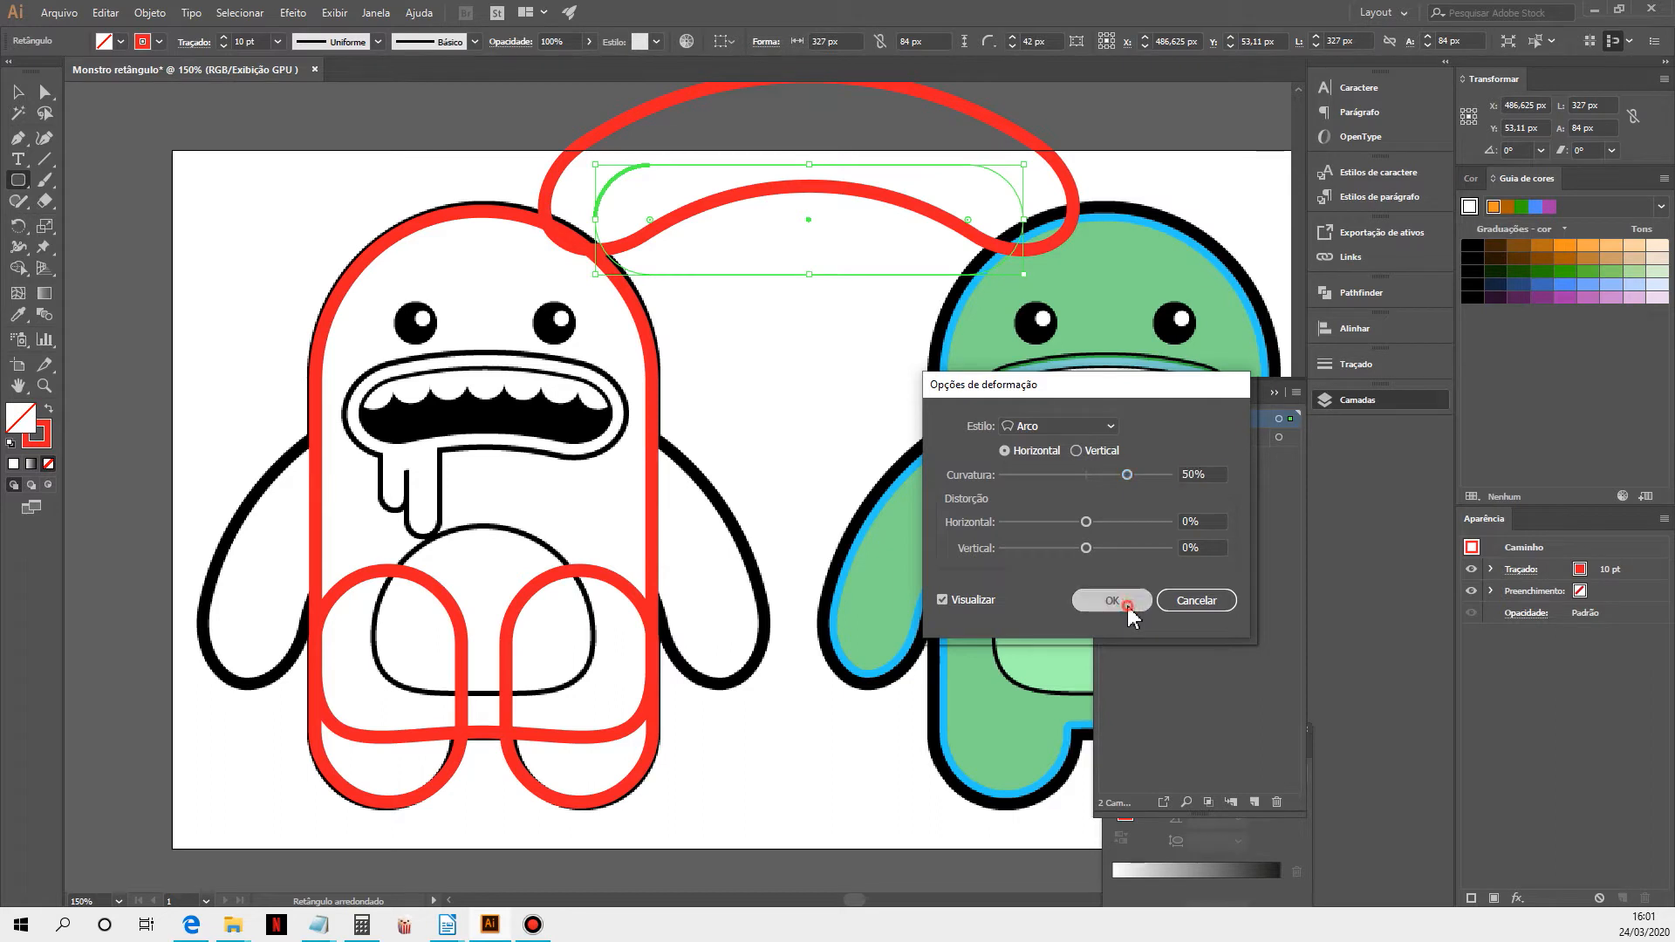
key("v")
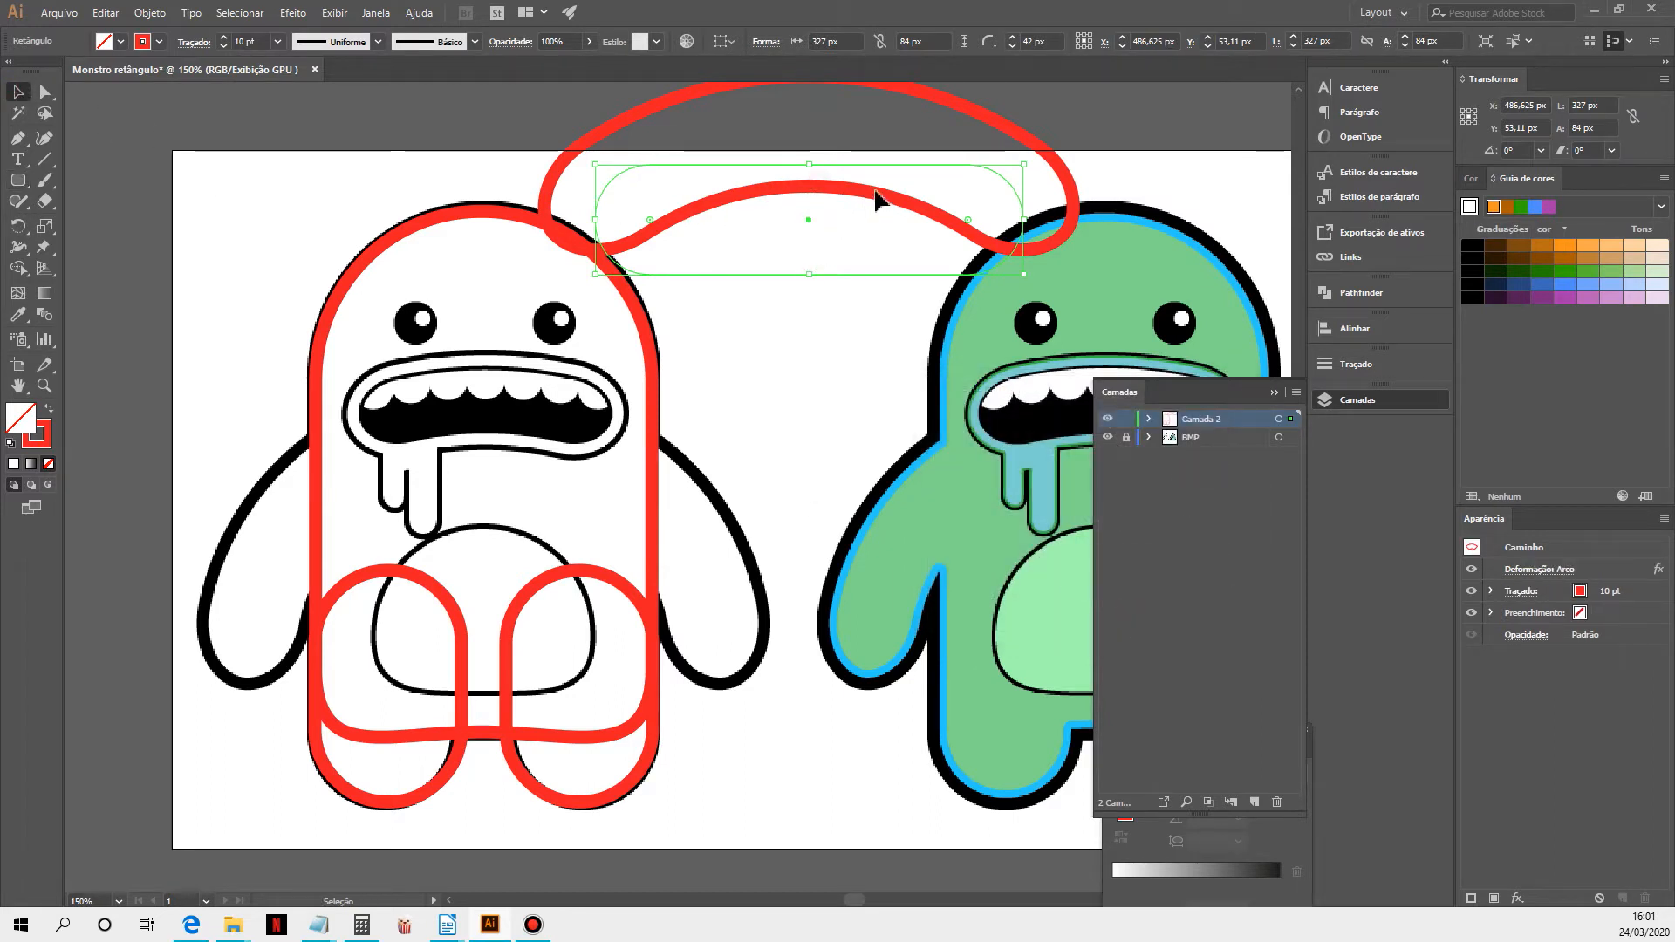
left_click_drag(1017, 195, 953, 301)
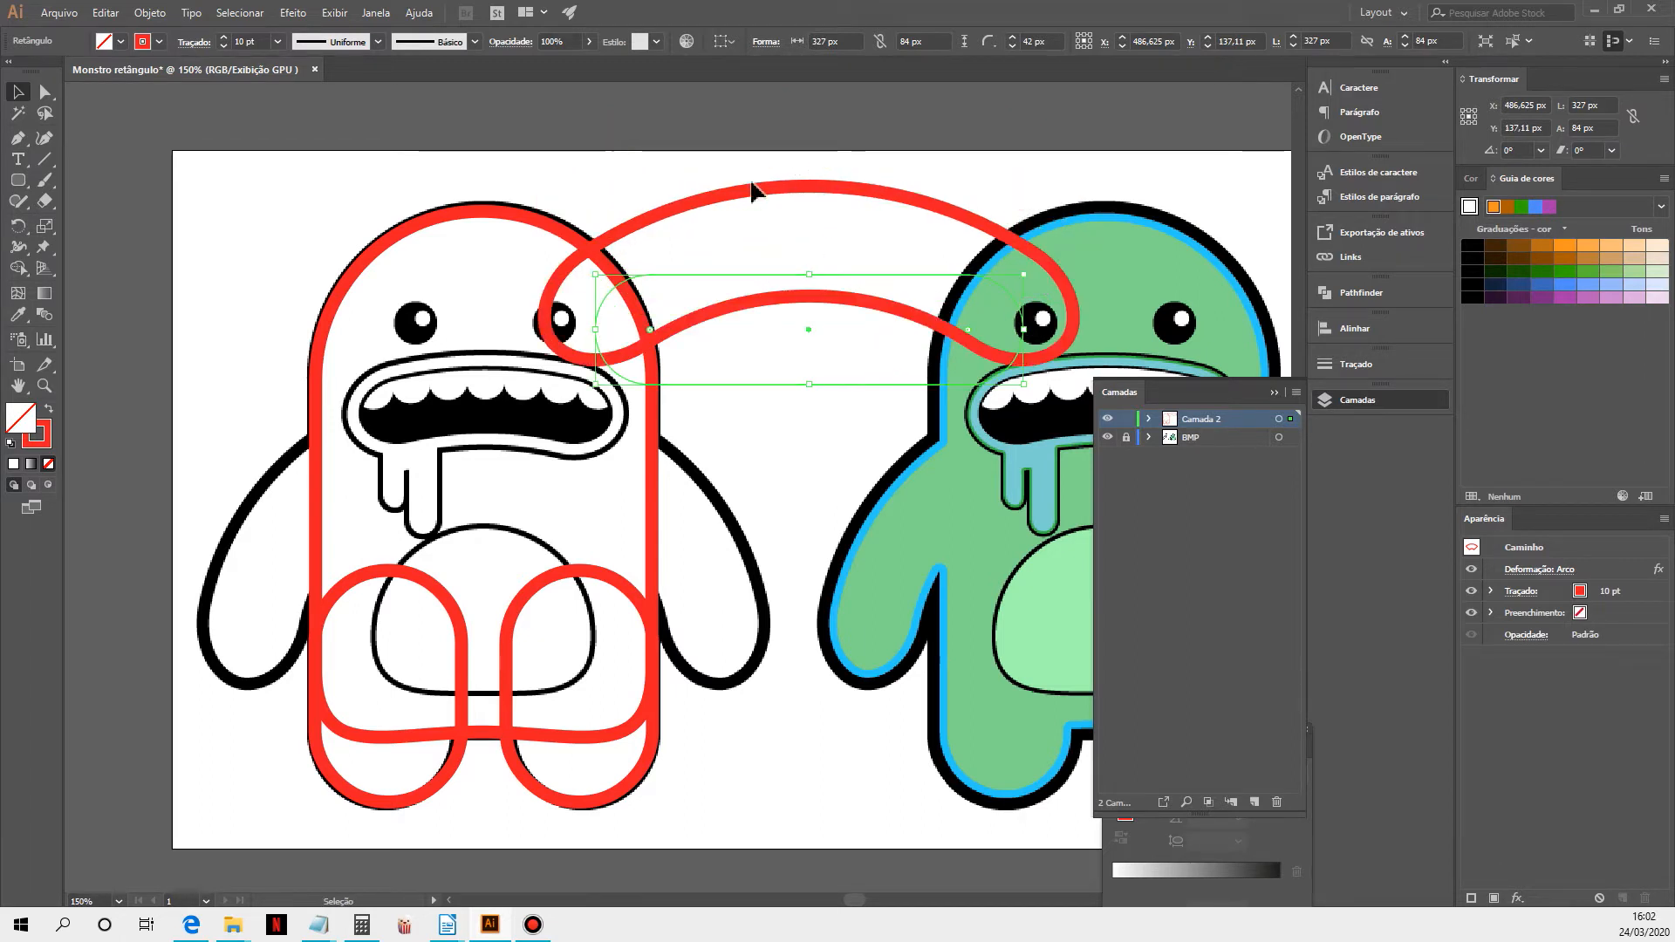
Expand the appearance of the arc-warped shape into an editable path
left_click(149, 12)
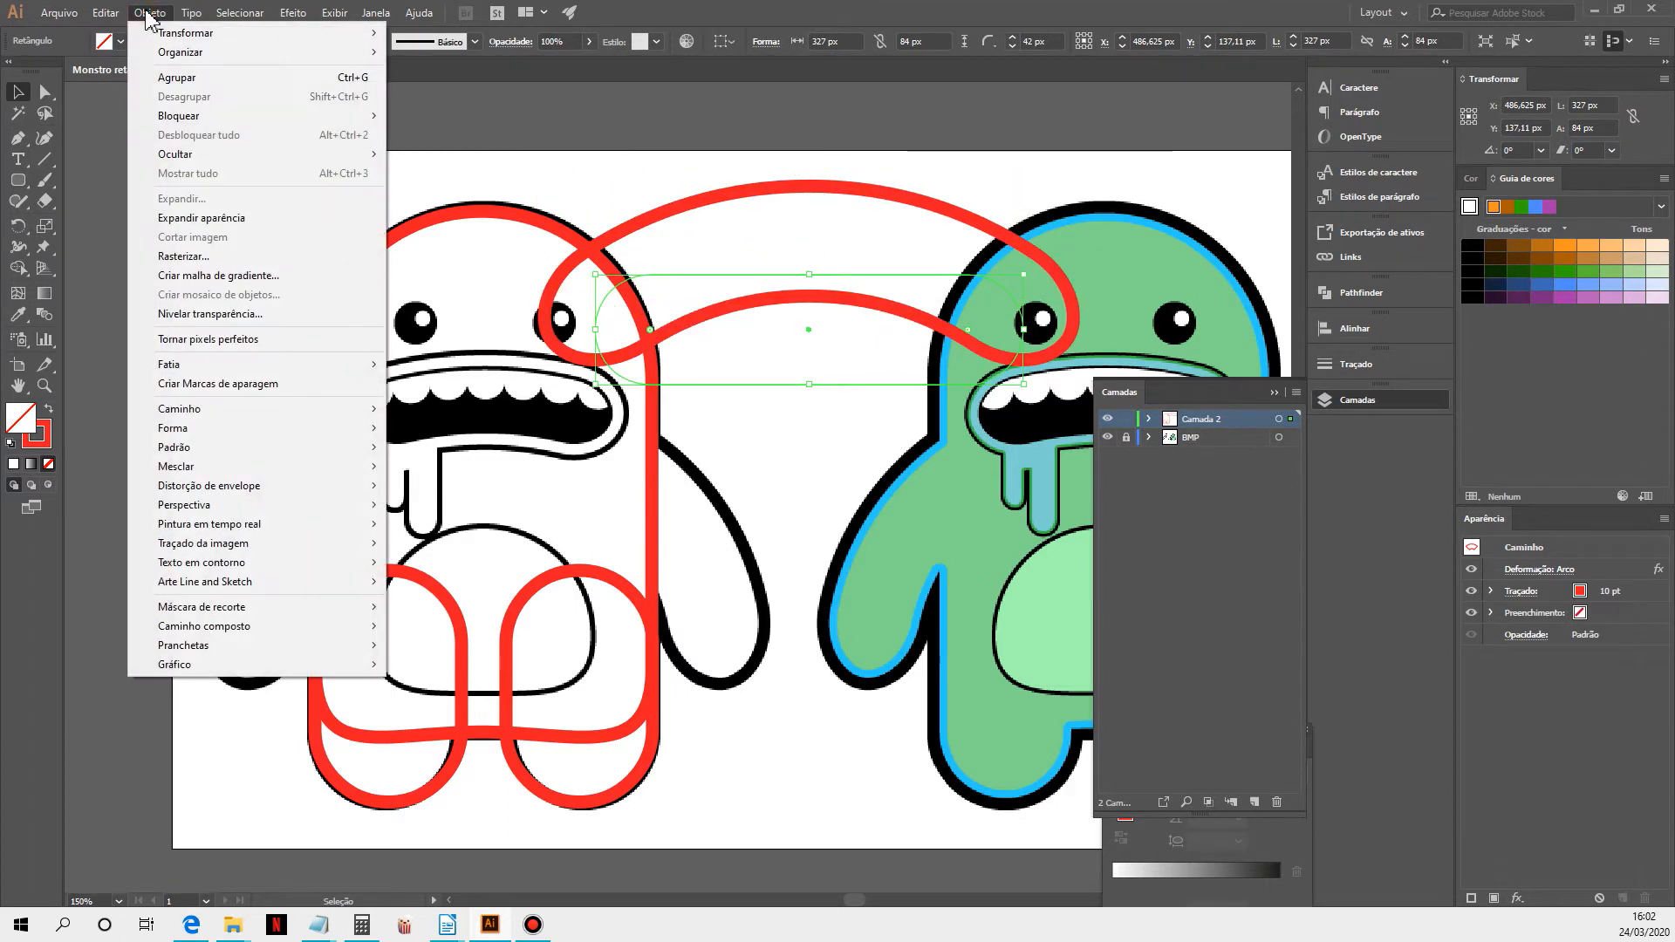
mouse_move(201, 409)
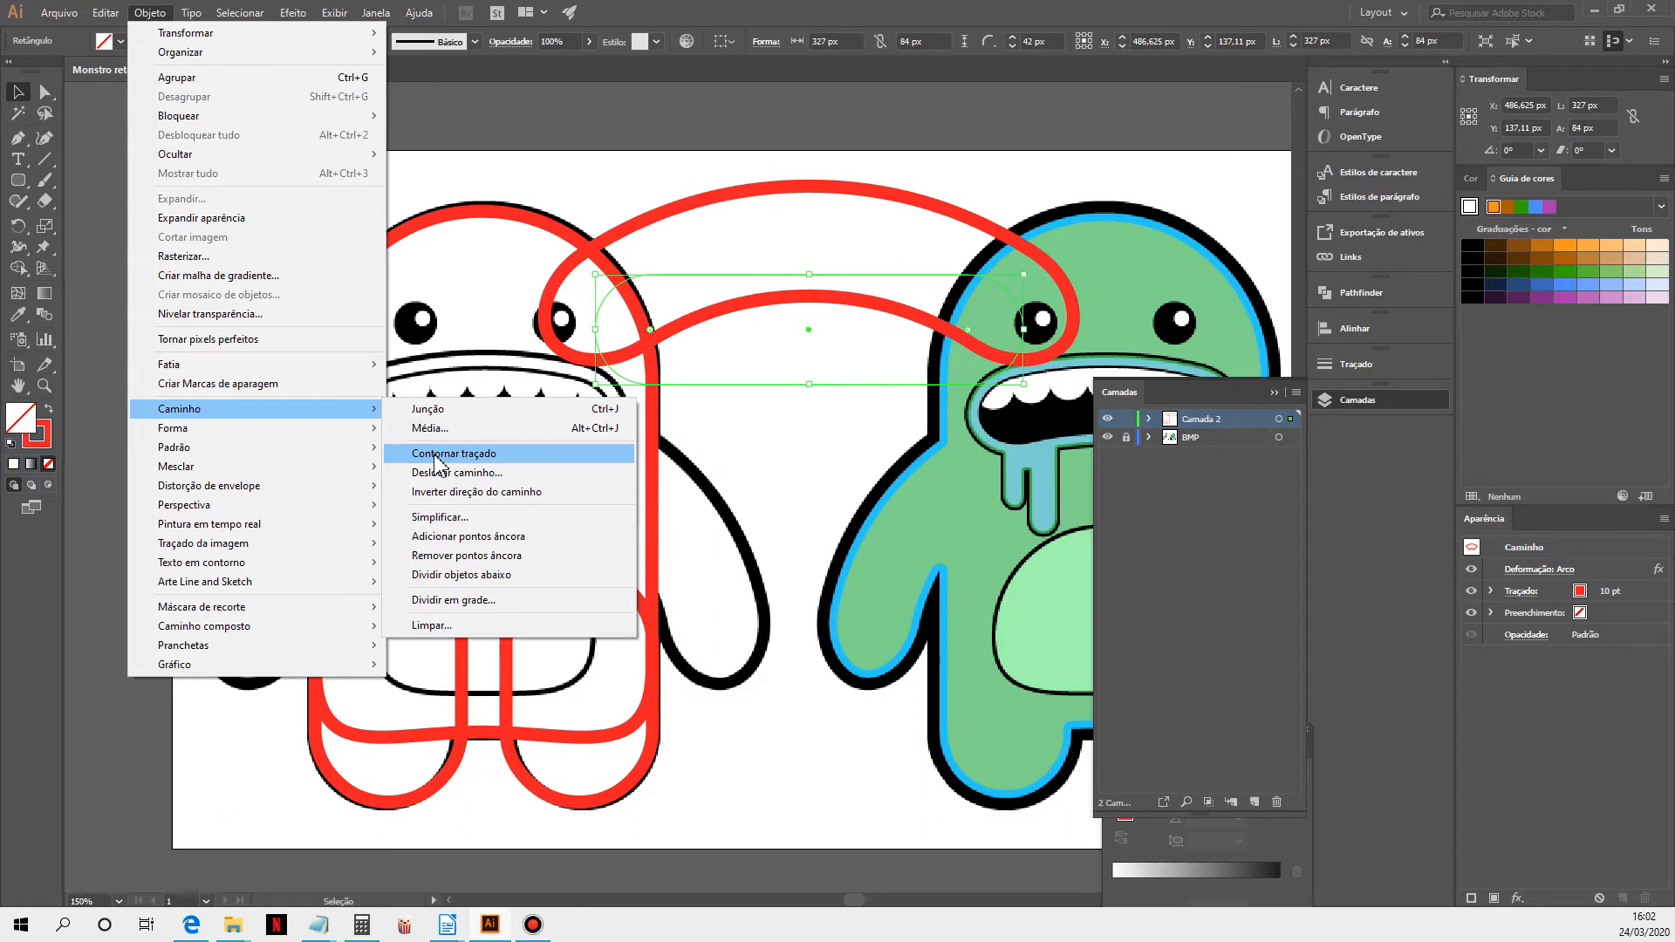
mouse_move(96, 15)
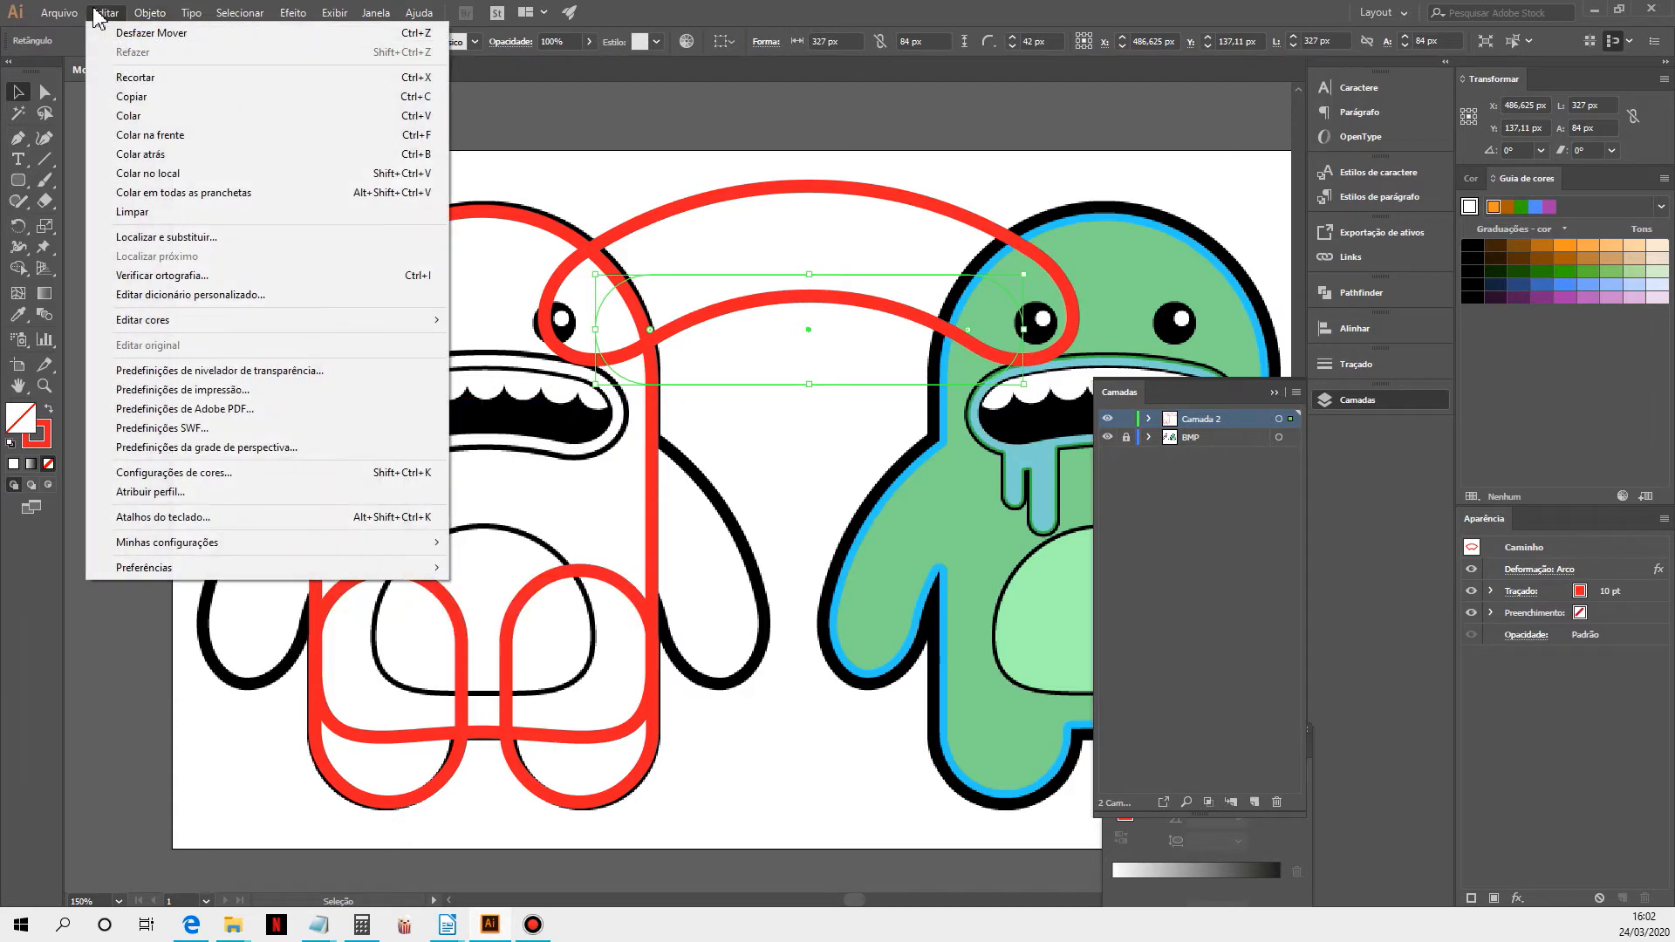
mouse_move(150, 13)
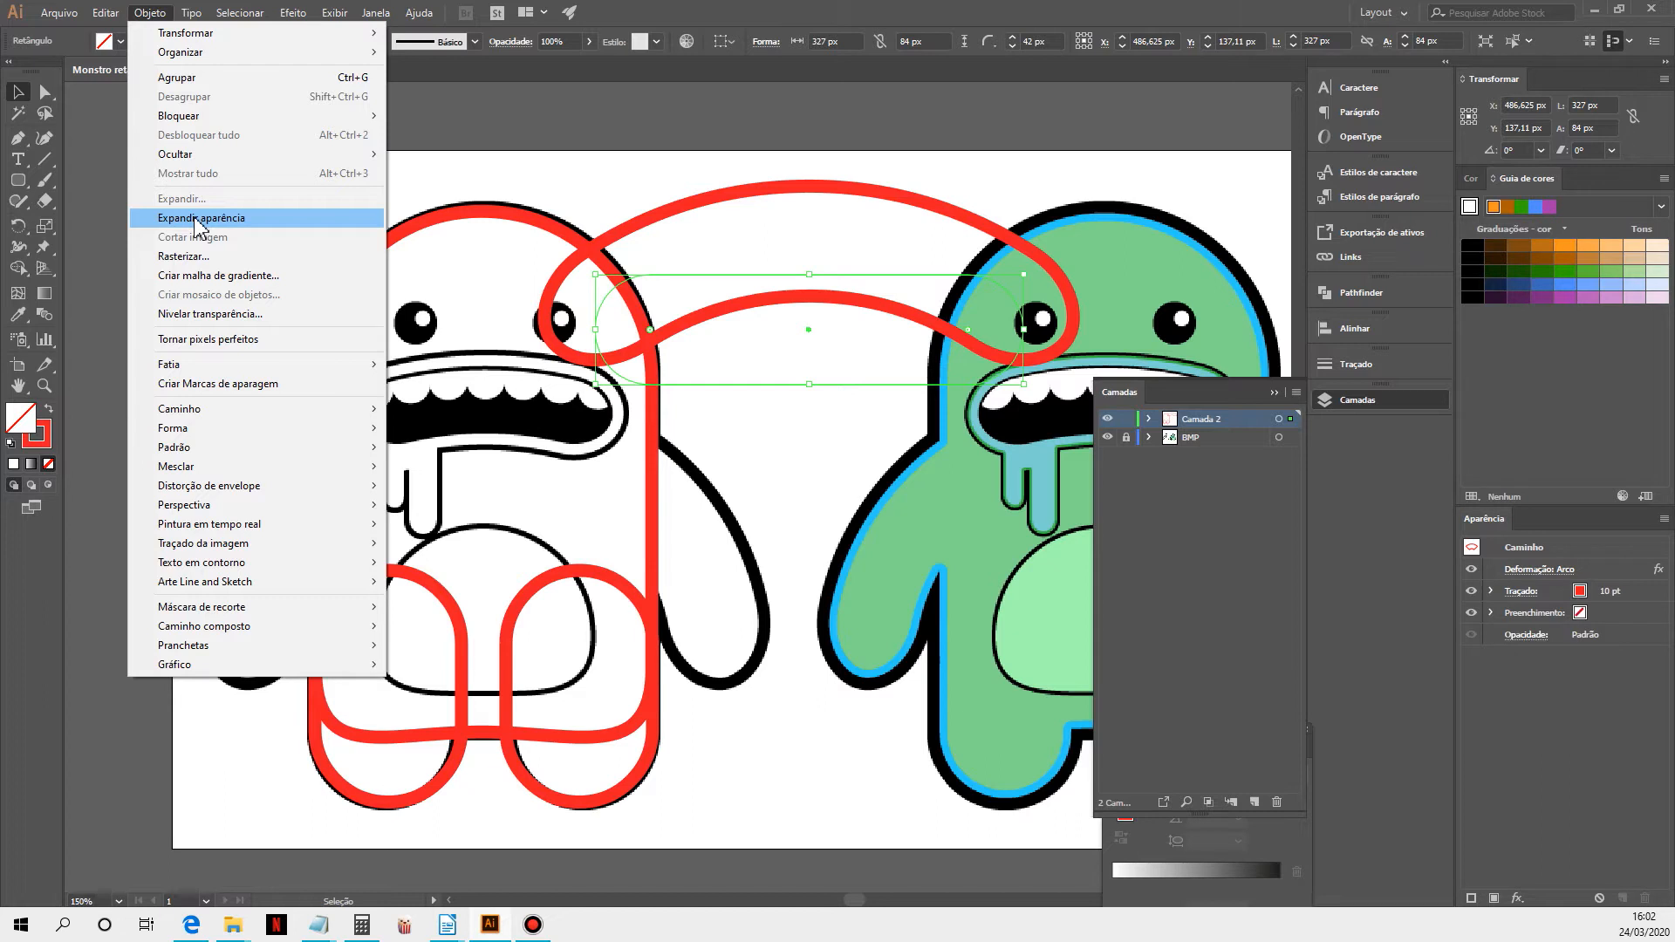
left_click(199, 219)
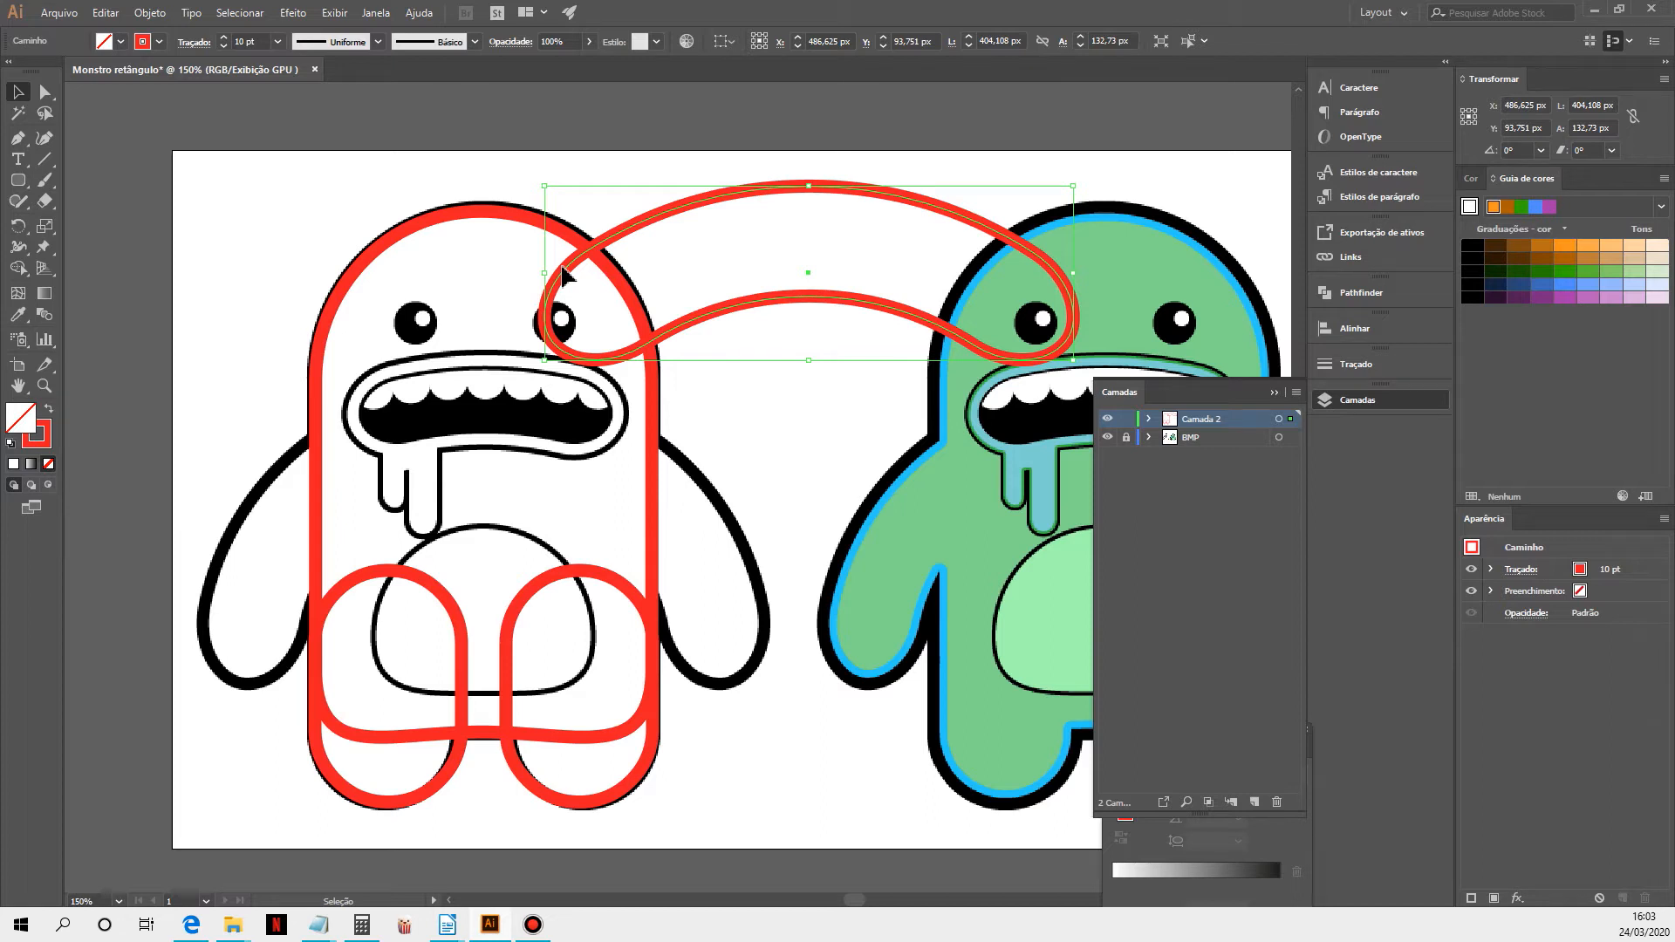
Move the arc shape over the white monster's right arm and rotate it to about 321.43° to follow the arm
left_click_drag(870, 307, 579, 573)
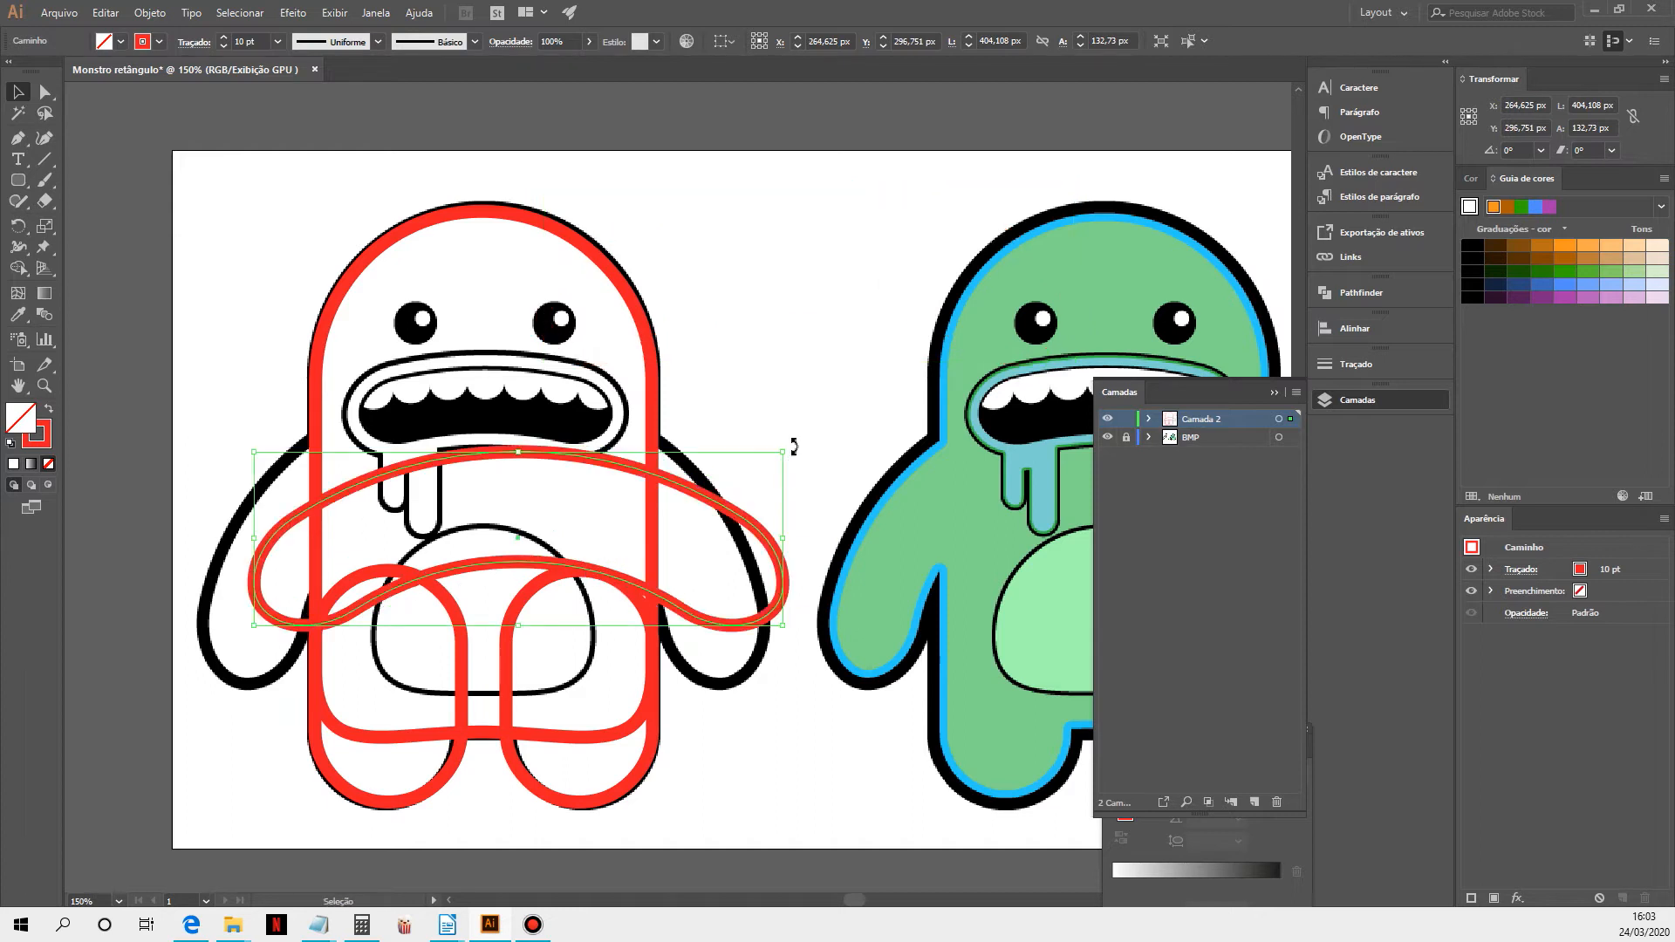
left_click_drag(794, 446, 799, 611)
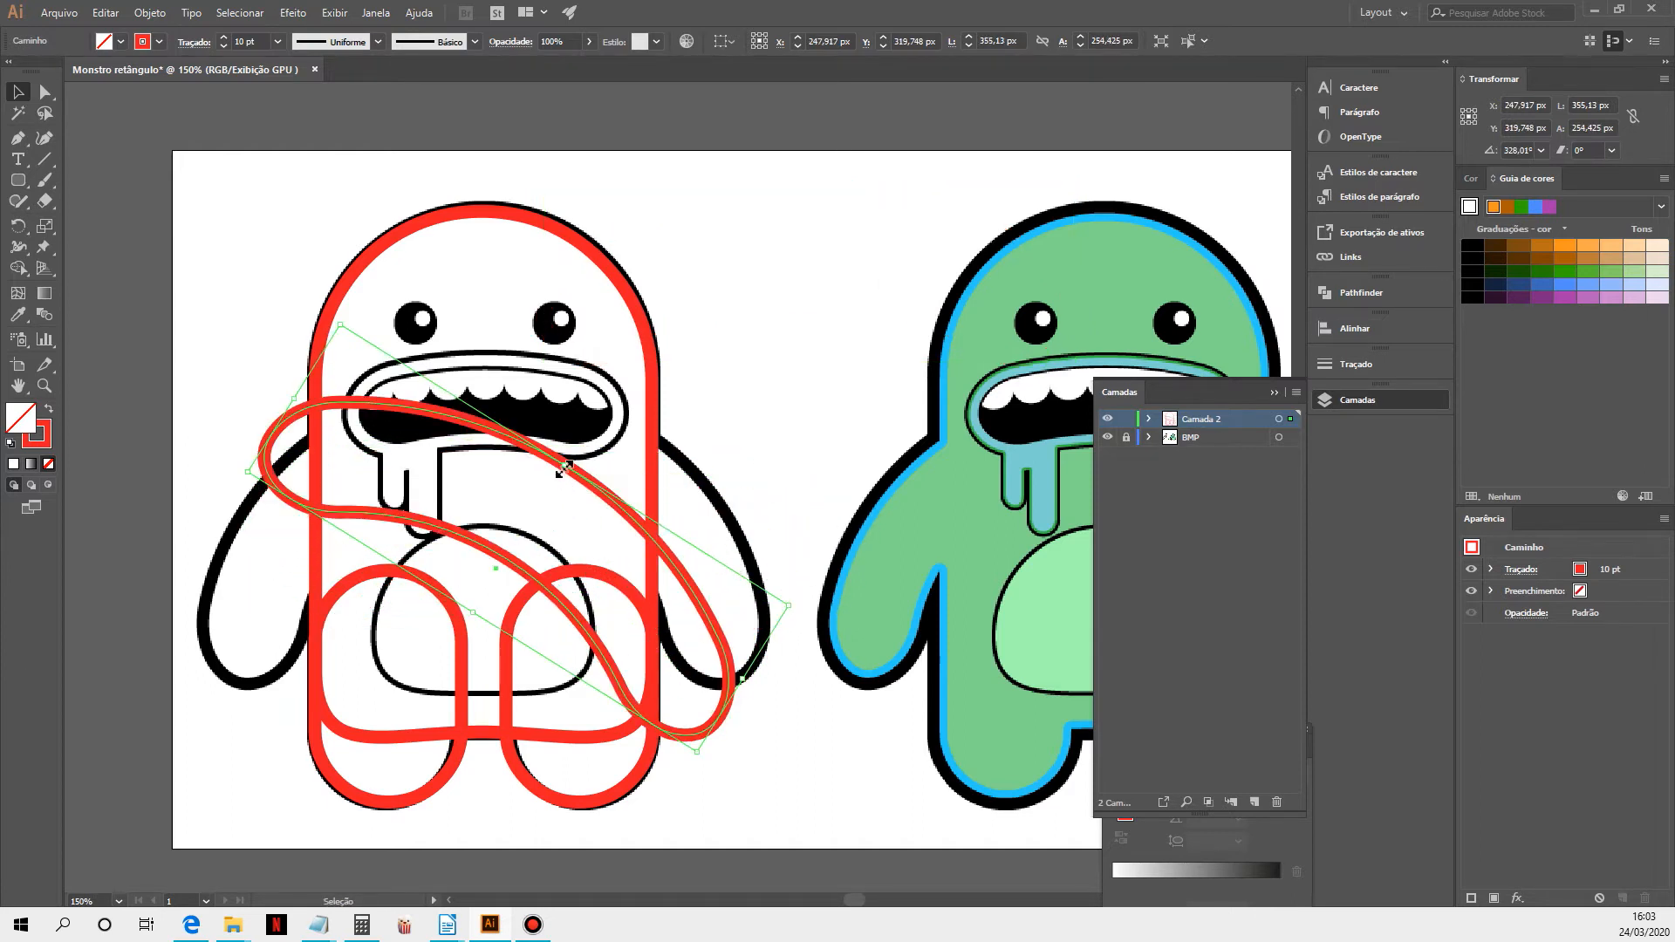
left_click_drag(585, 487, 627, 420)
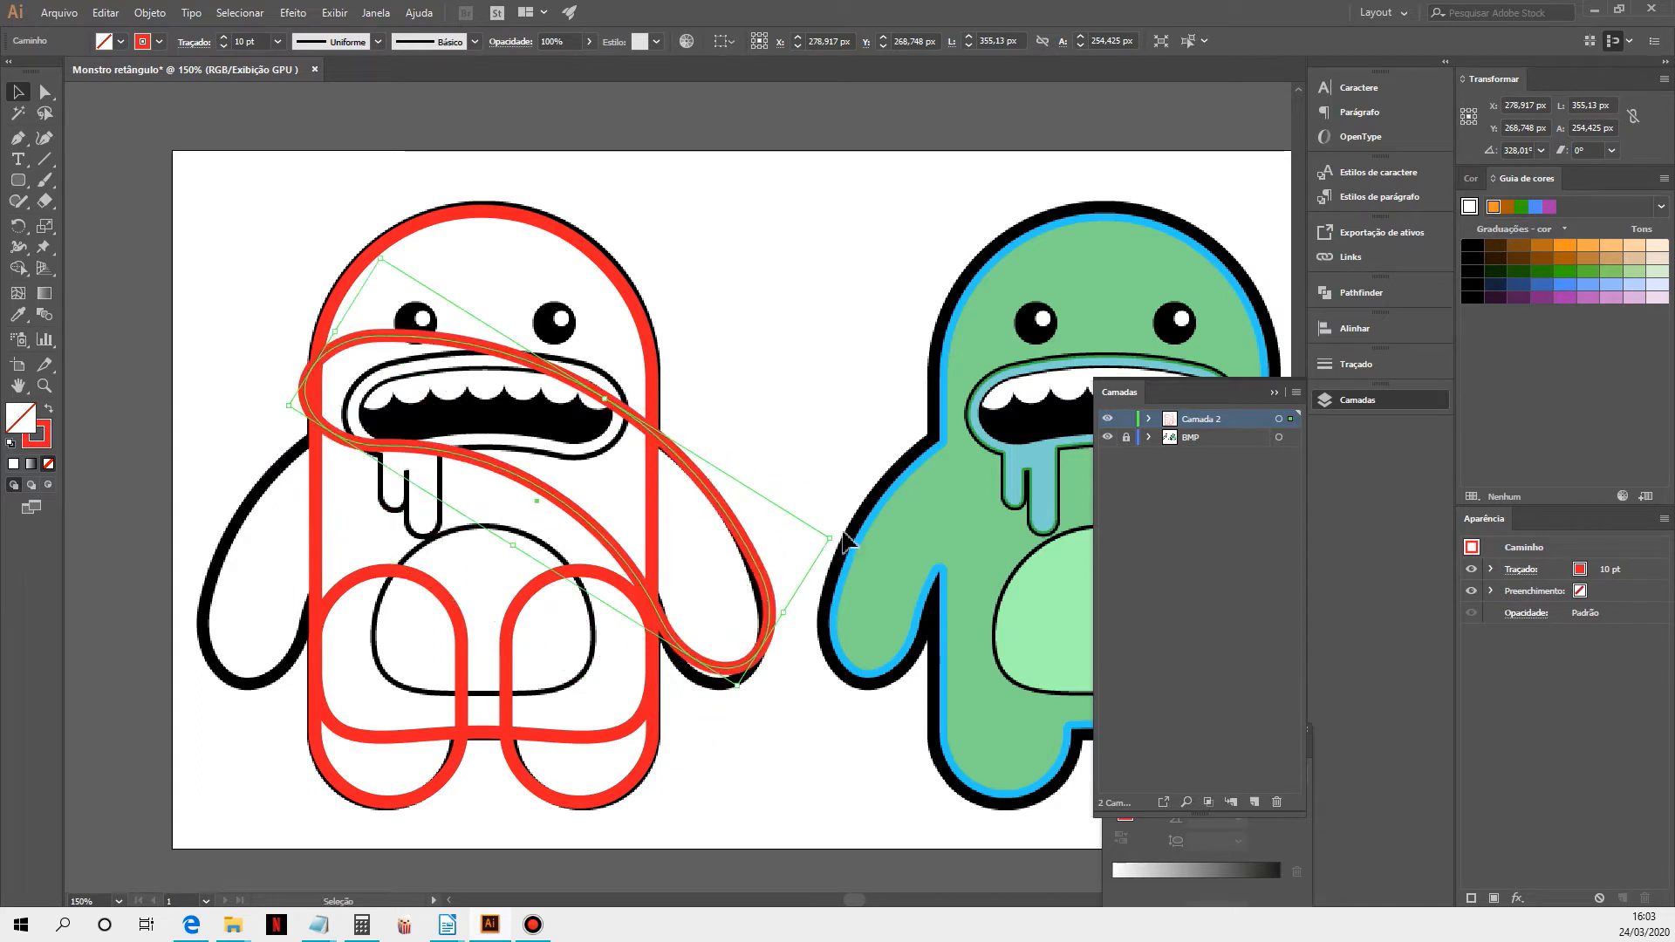
left_click_drag(843, 543, 847, 561)
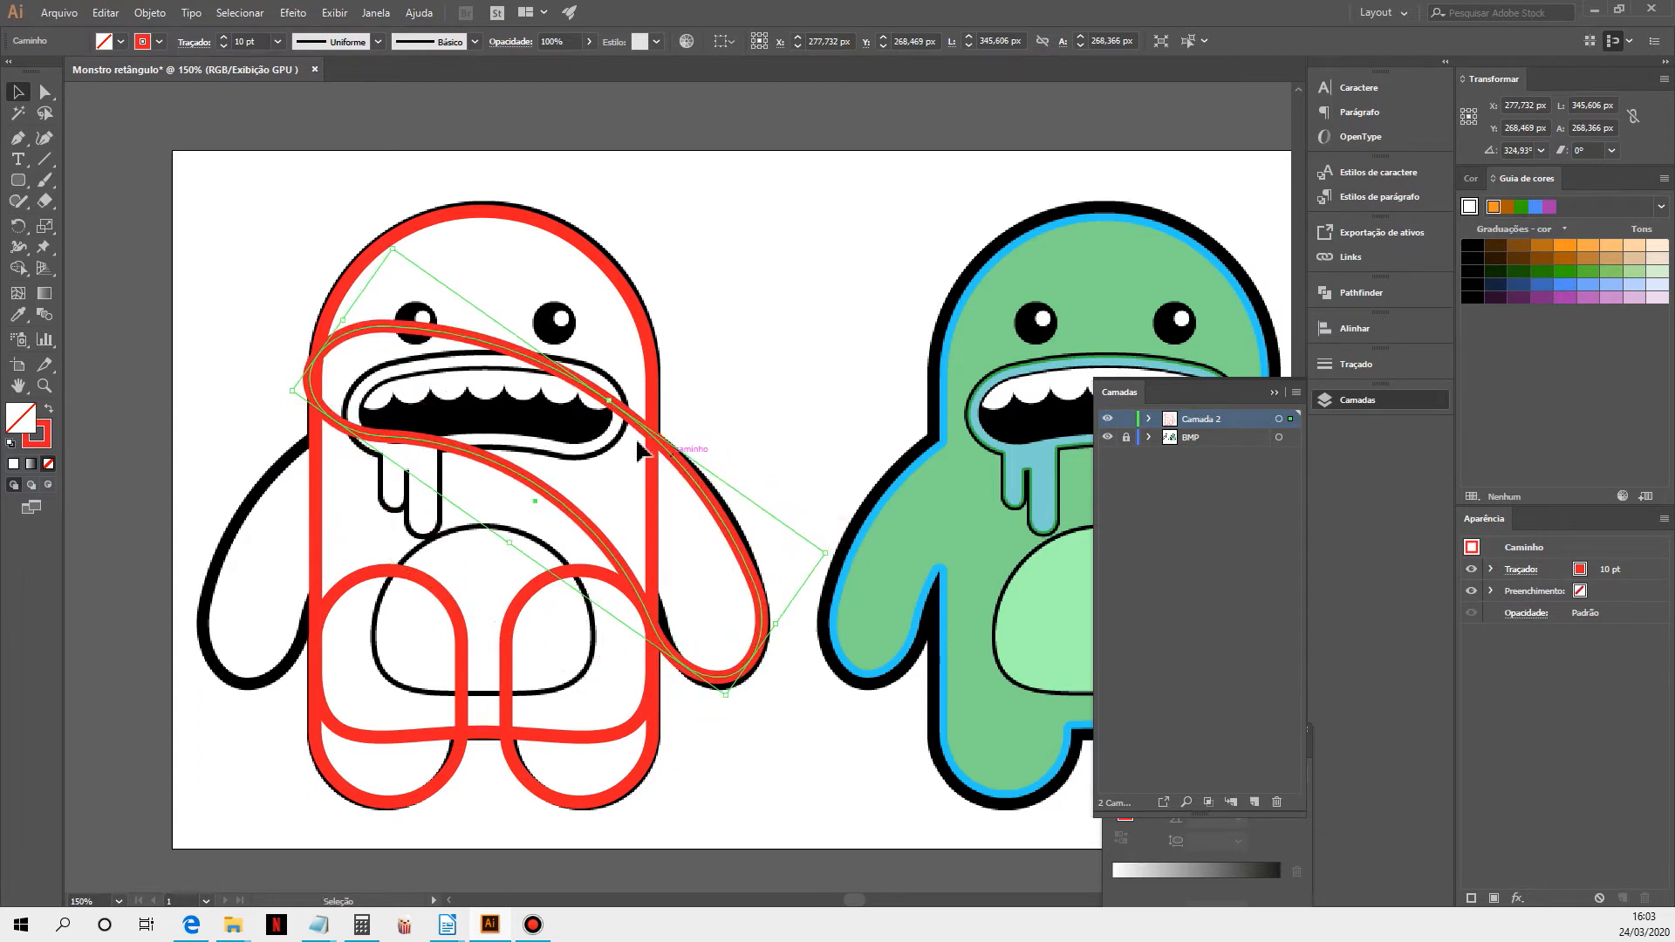
left_click_drag(632, 426, 644, 424)
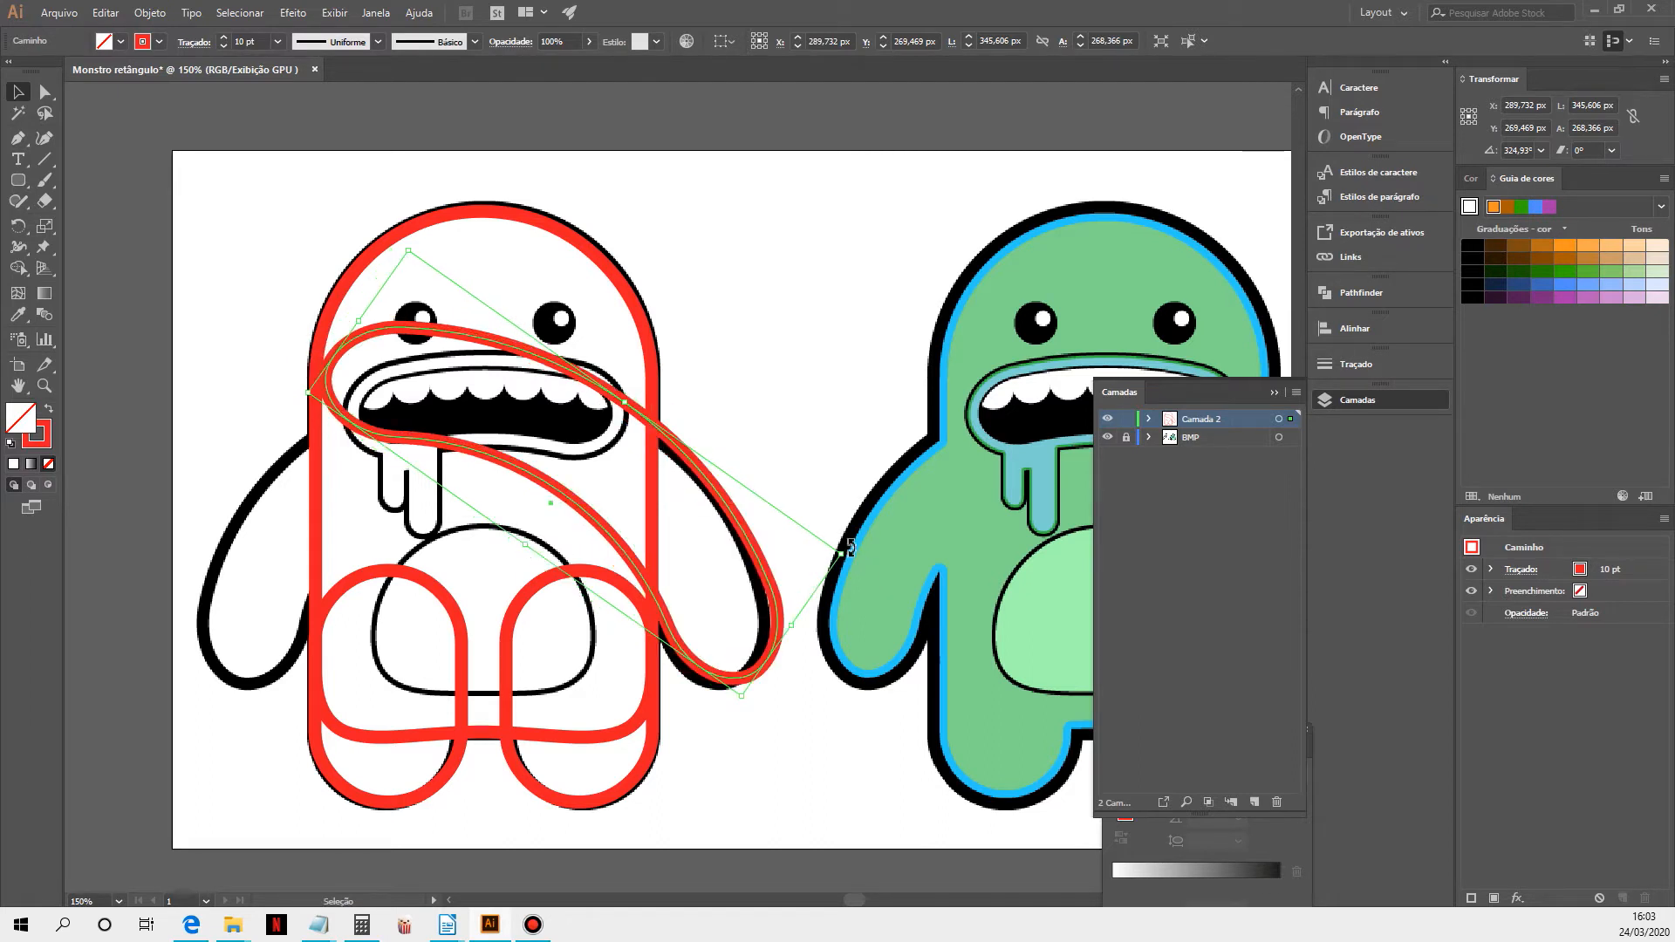
left_click_drag(846, 550, 840, 576)
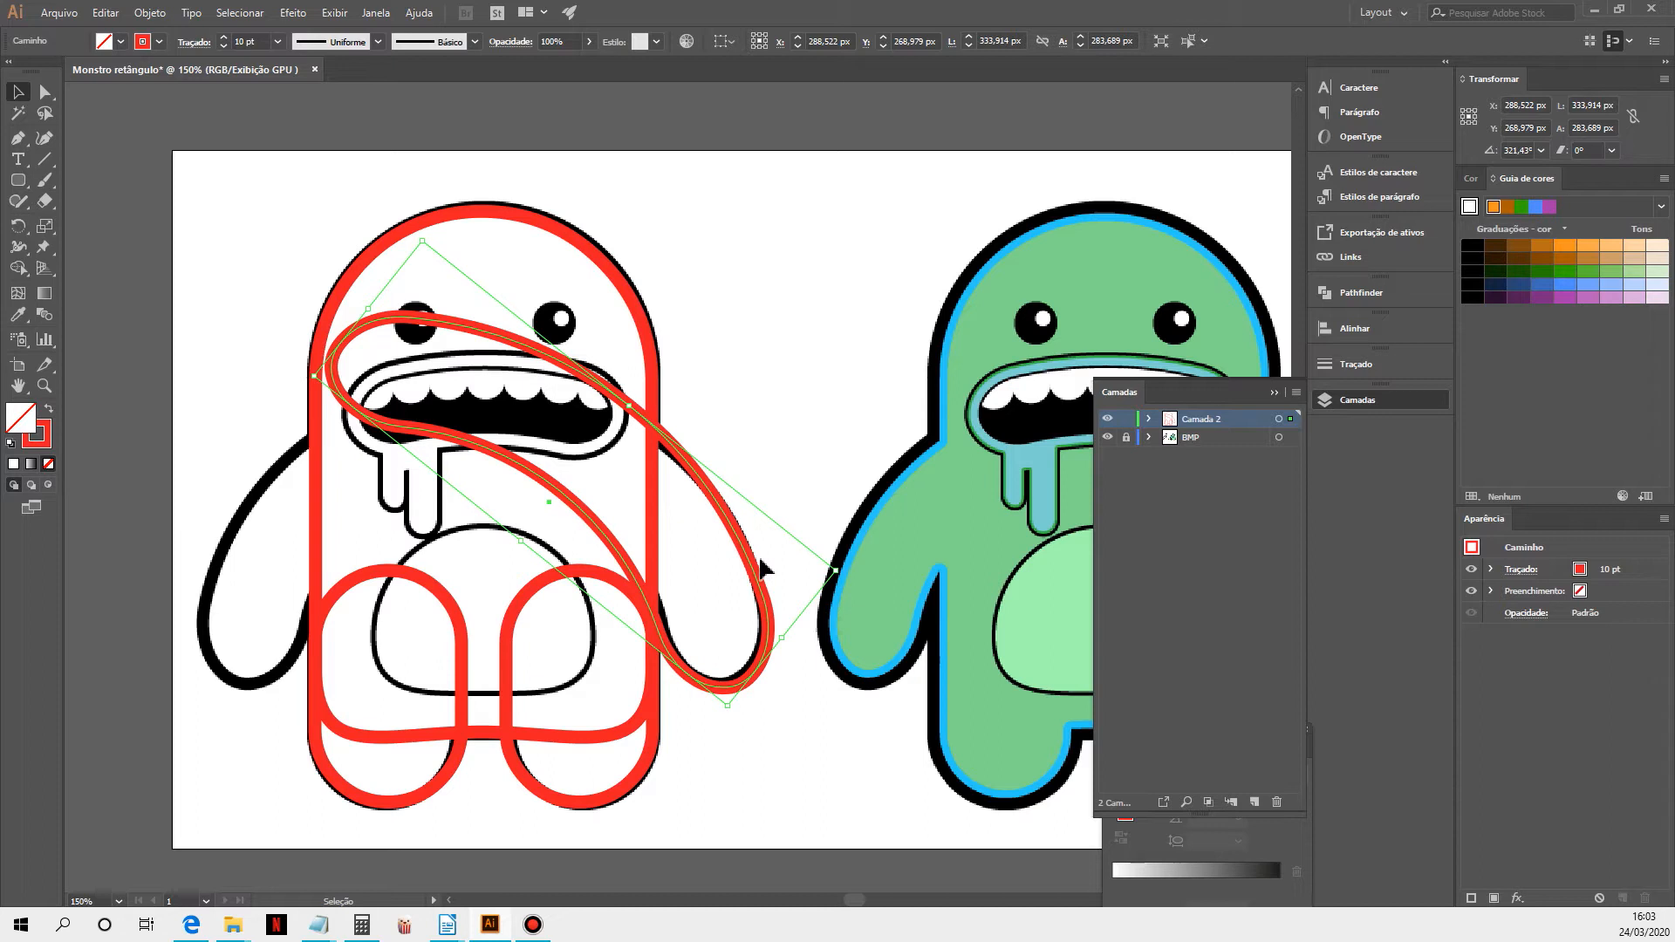
Nudge the arc shape 2 px to the right and select its underside anchor point near the mouth's left end
left_click(43, 101)
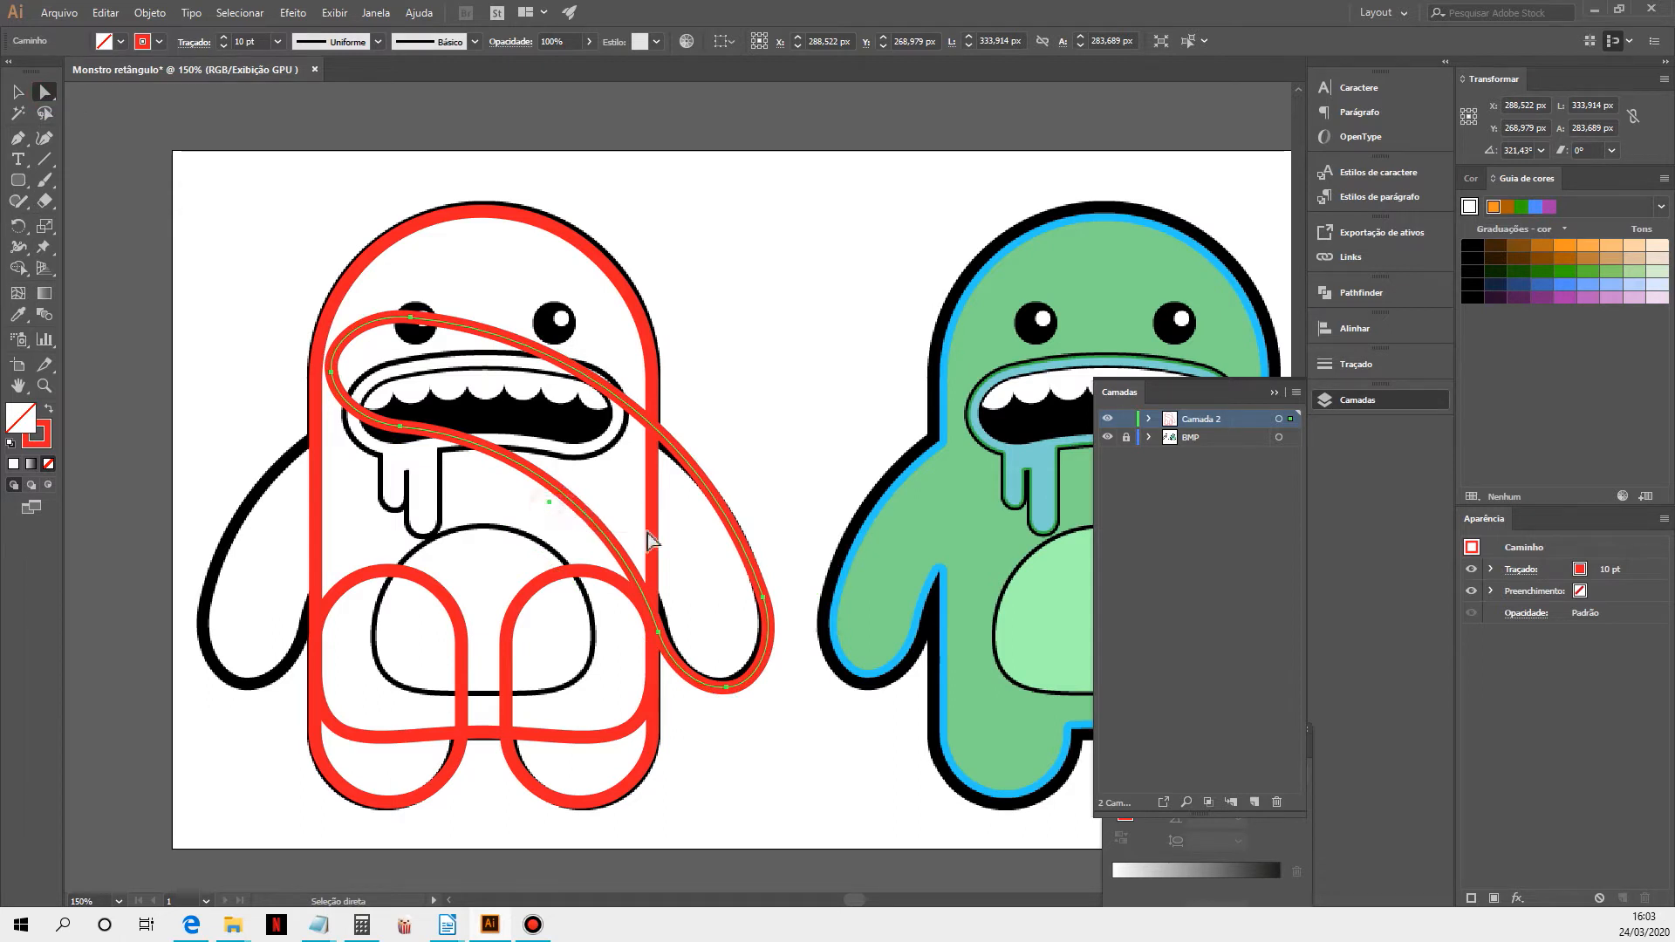
key("Right")
key("Right")
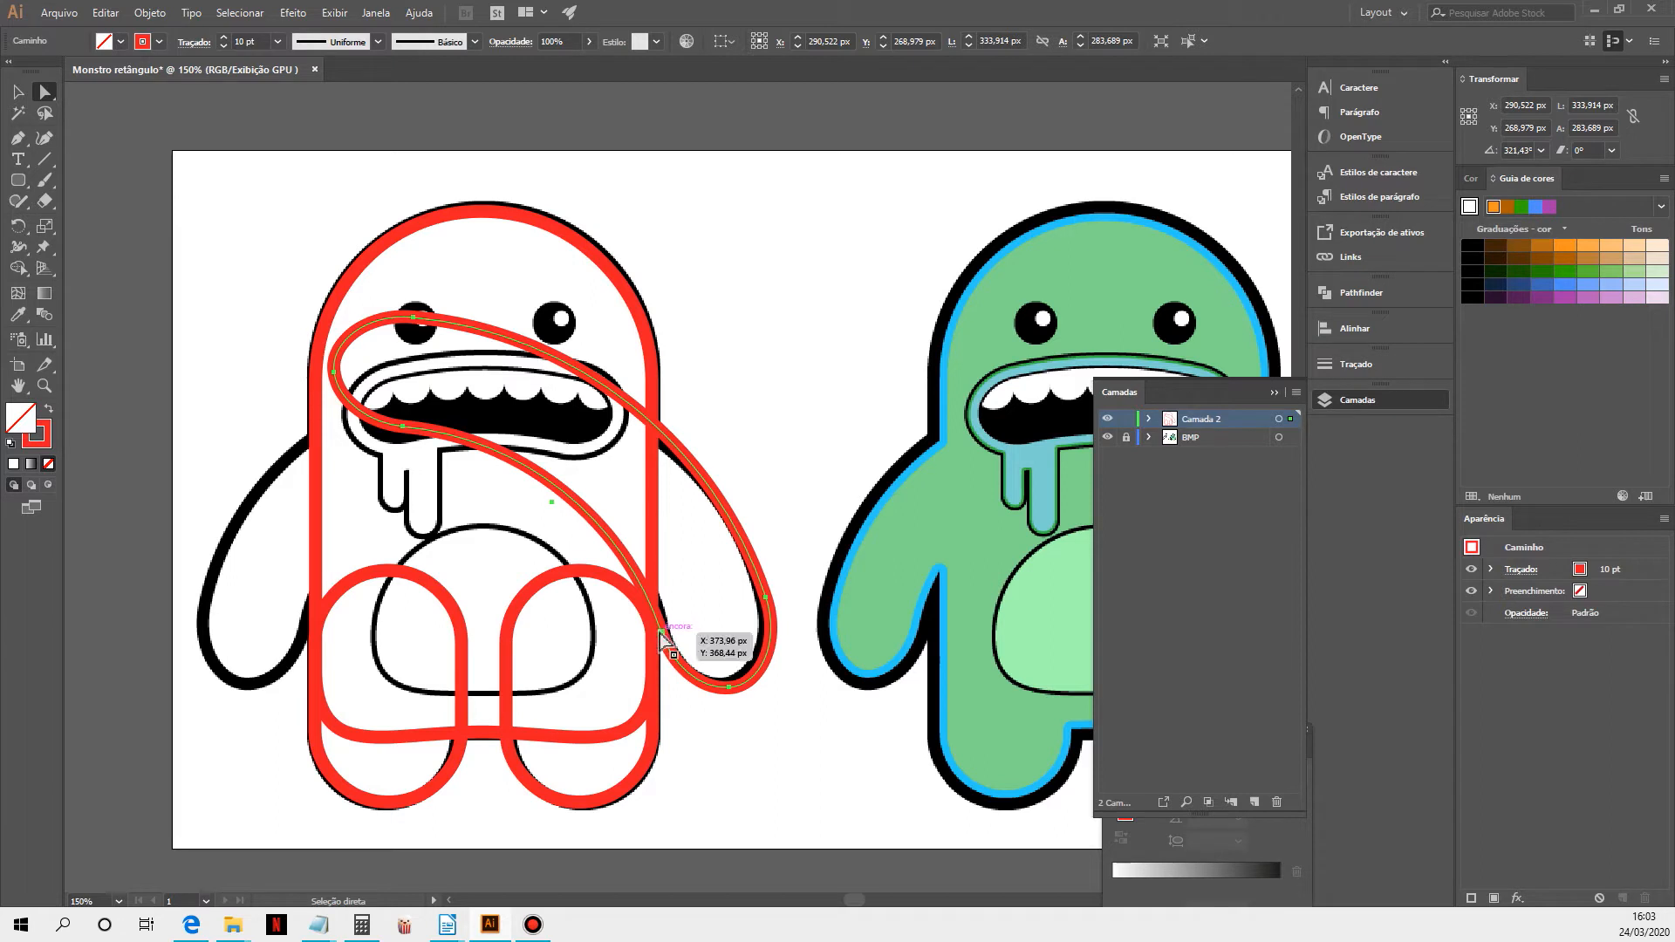
left_click(404, 428)
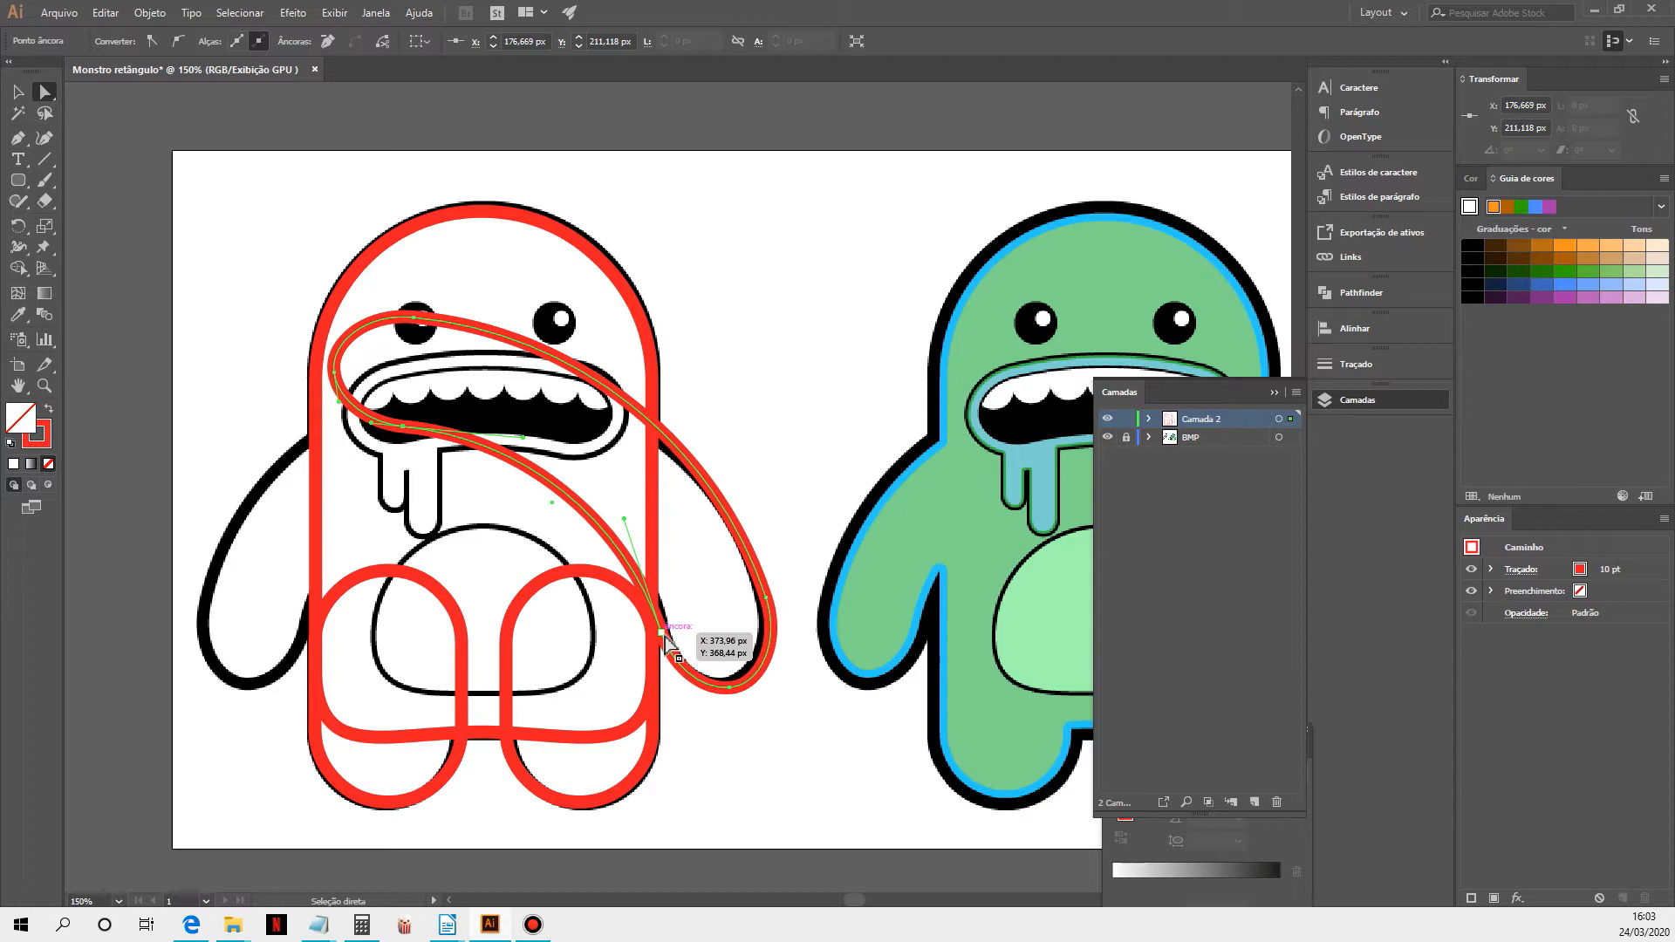
Change the display colour of layer Camada 2 to a dark shade for its paths and anchor points
double_click(1169, 420)
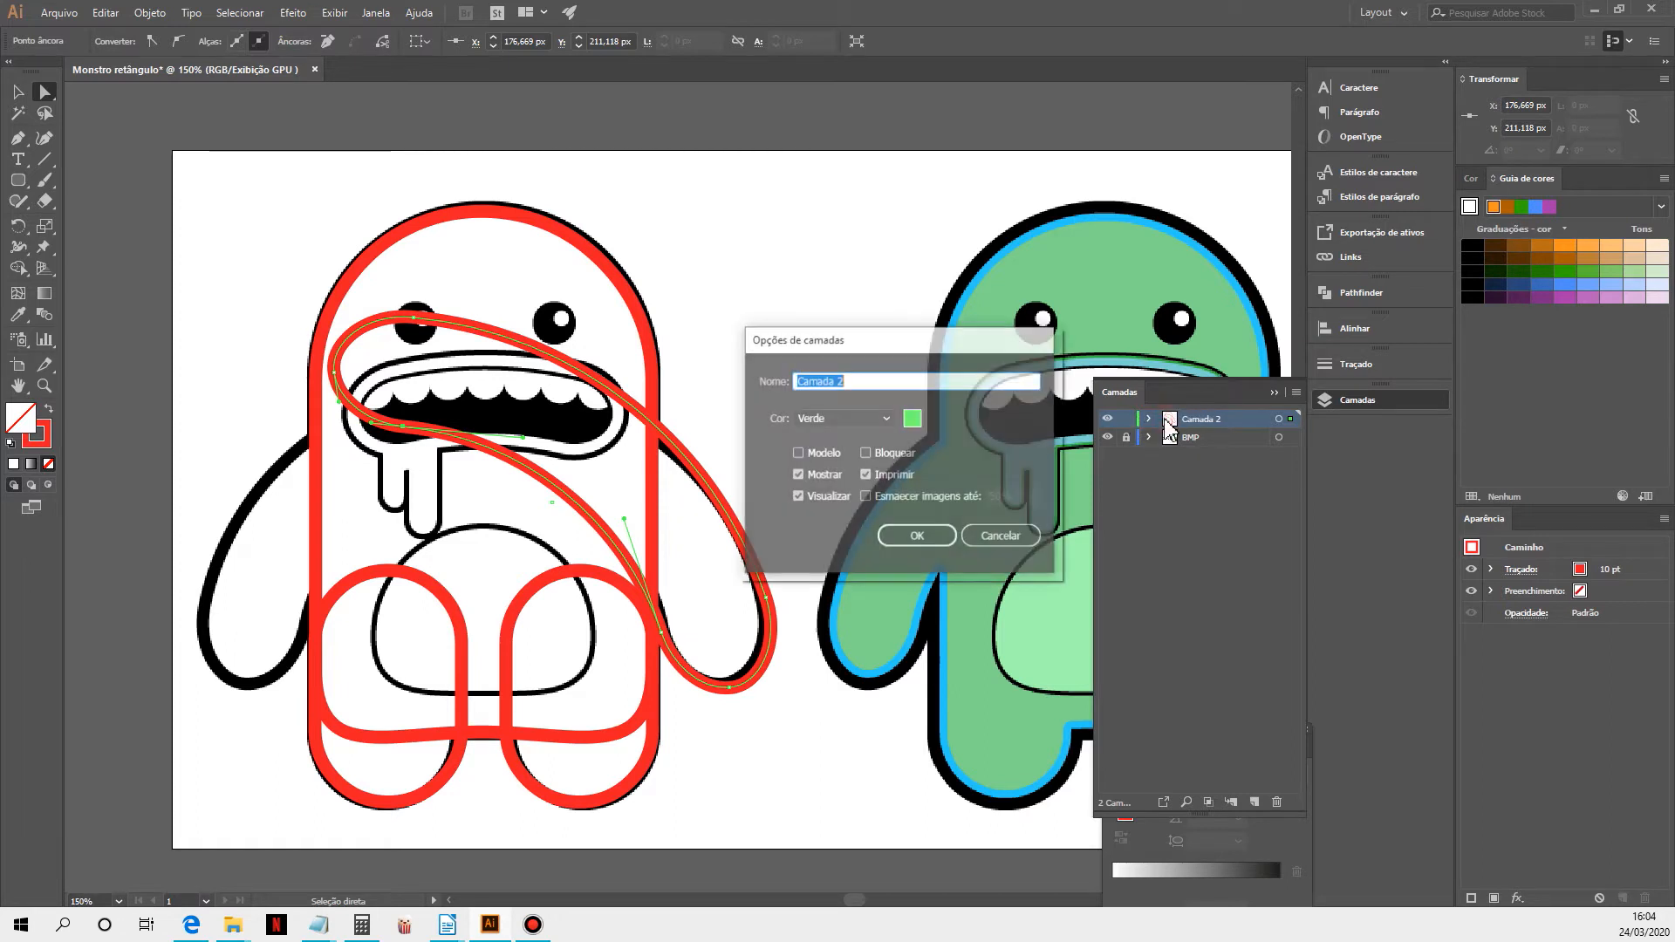
left_click(886, 419)
left_click(836, 608)
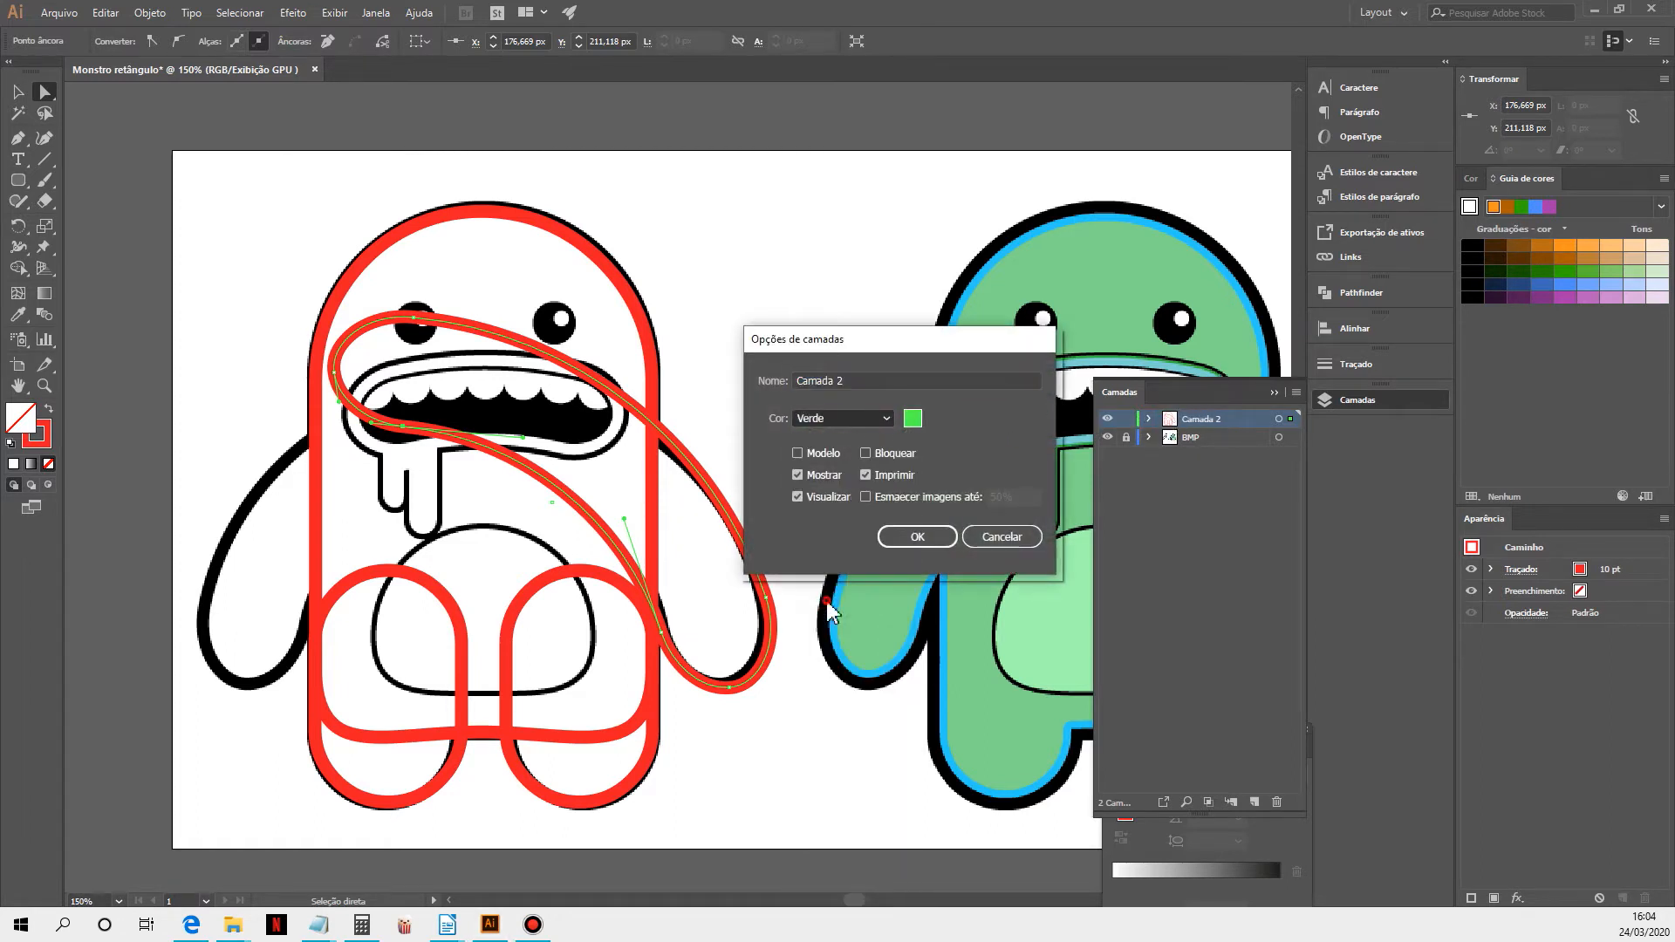
left_click(918, 537)
key("ctrl+space")
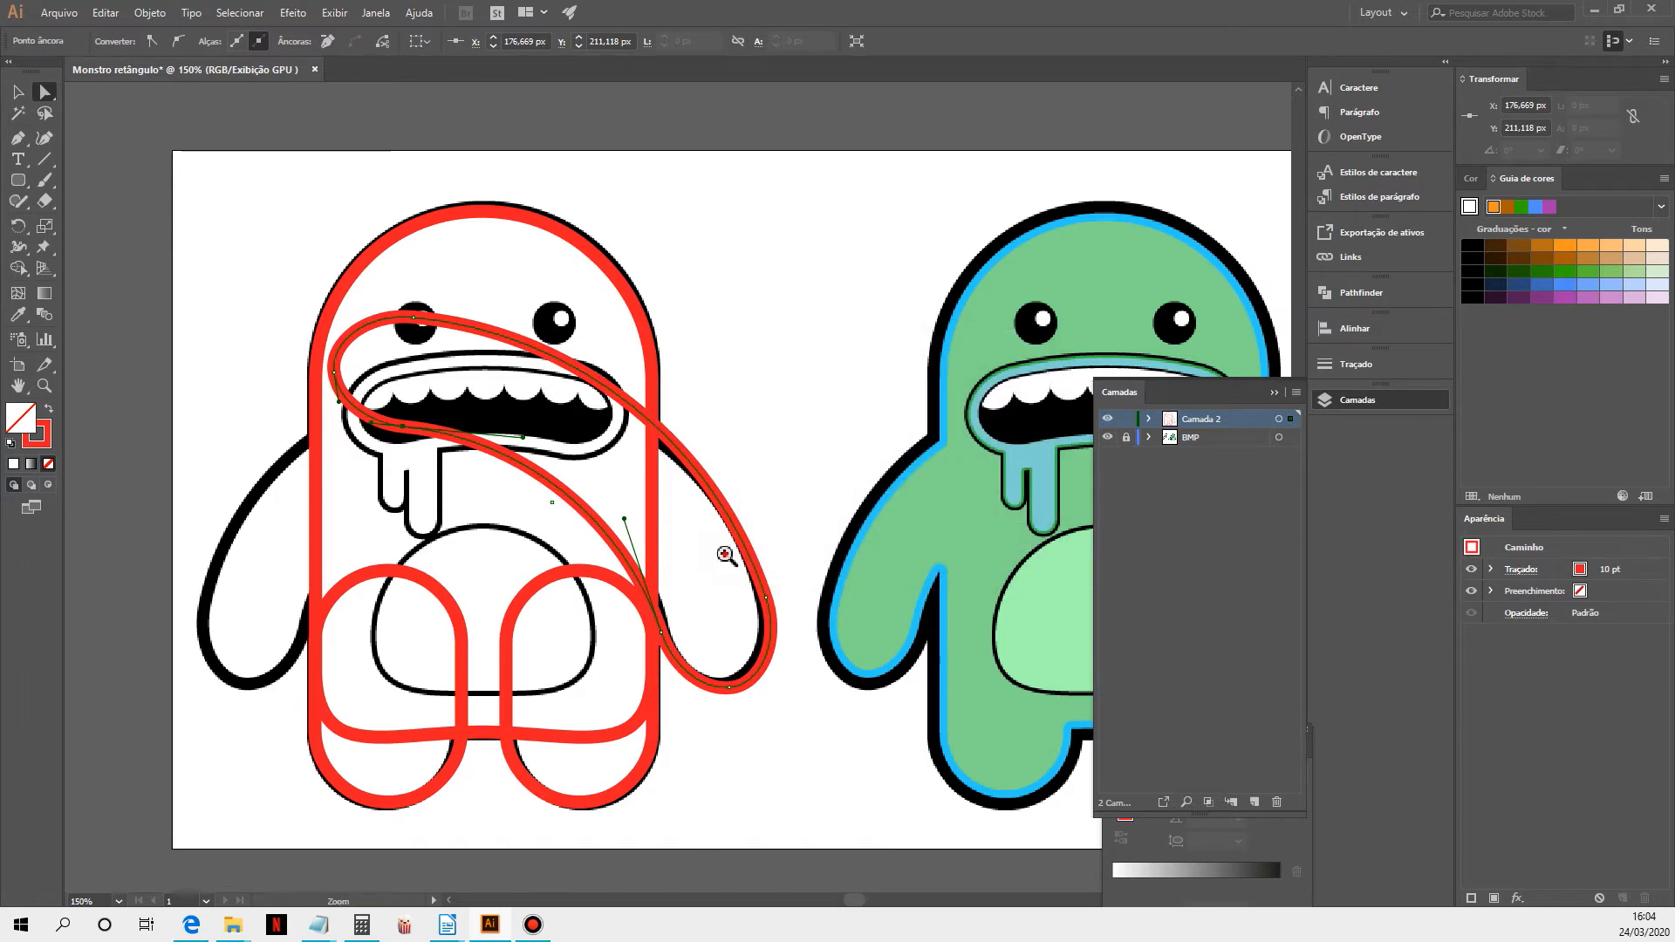
left_click(659, 548)
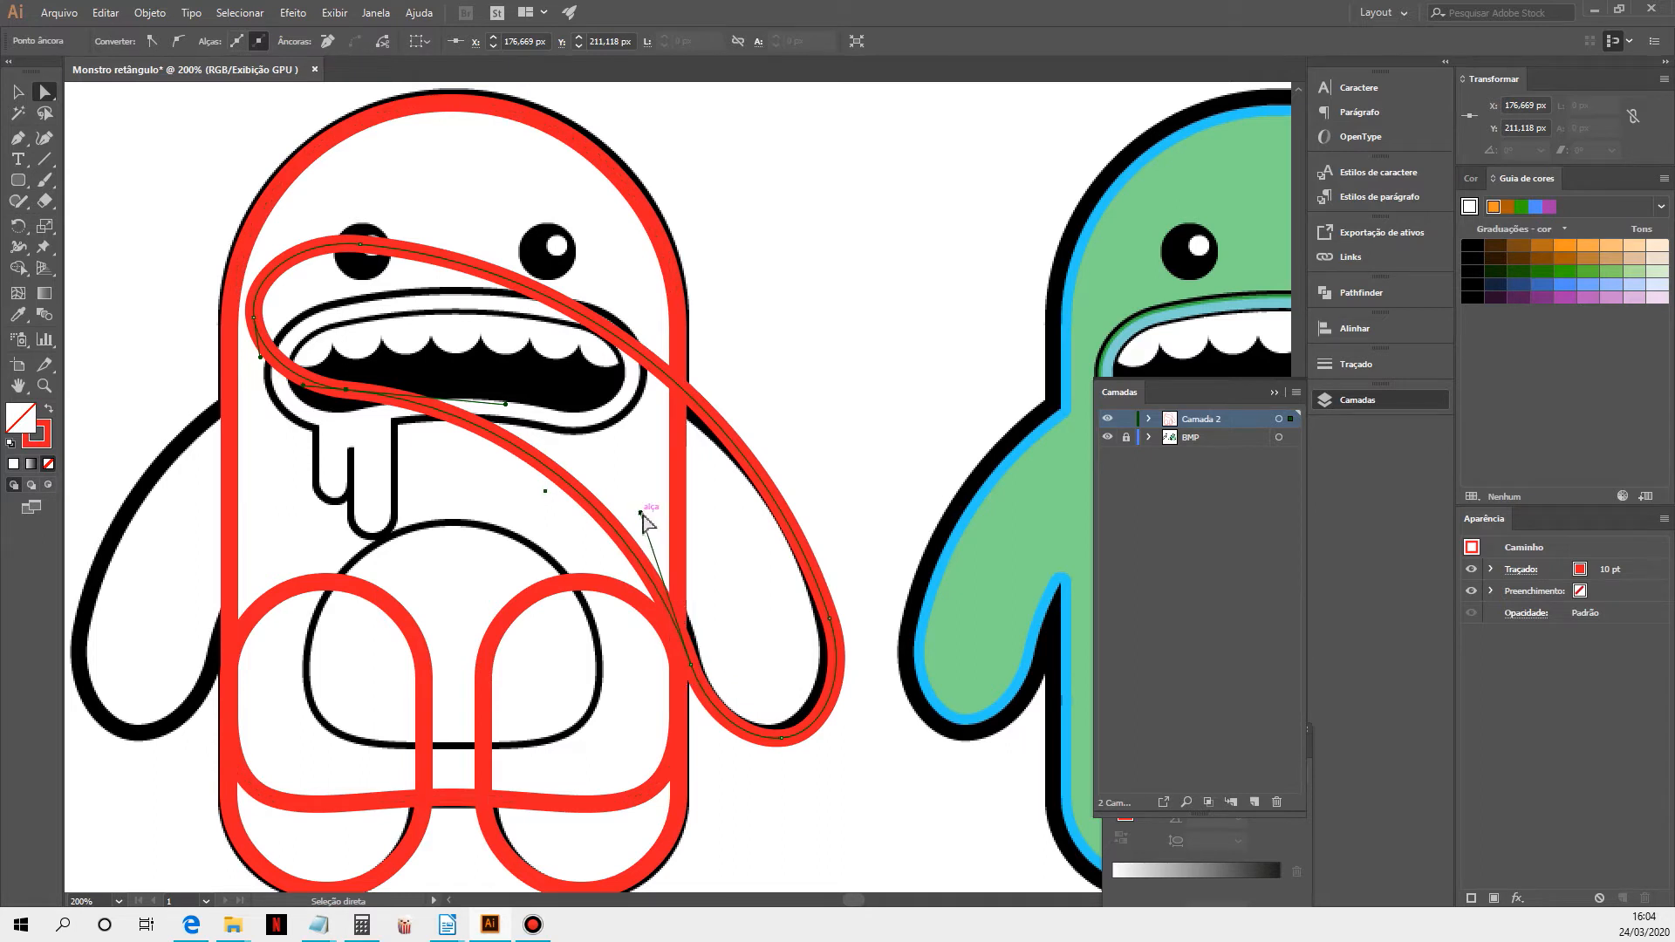
Fine-tune the armpit anchor point and its handles so the underside of the warped arm path follows the reference arm
left_click_drag(642, 515, 648, 472)
left_click_drag(699, 658, 697, 663)
left_click_drag(781, 738, 785, 729)
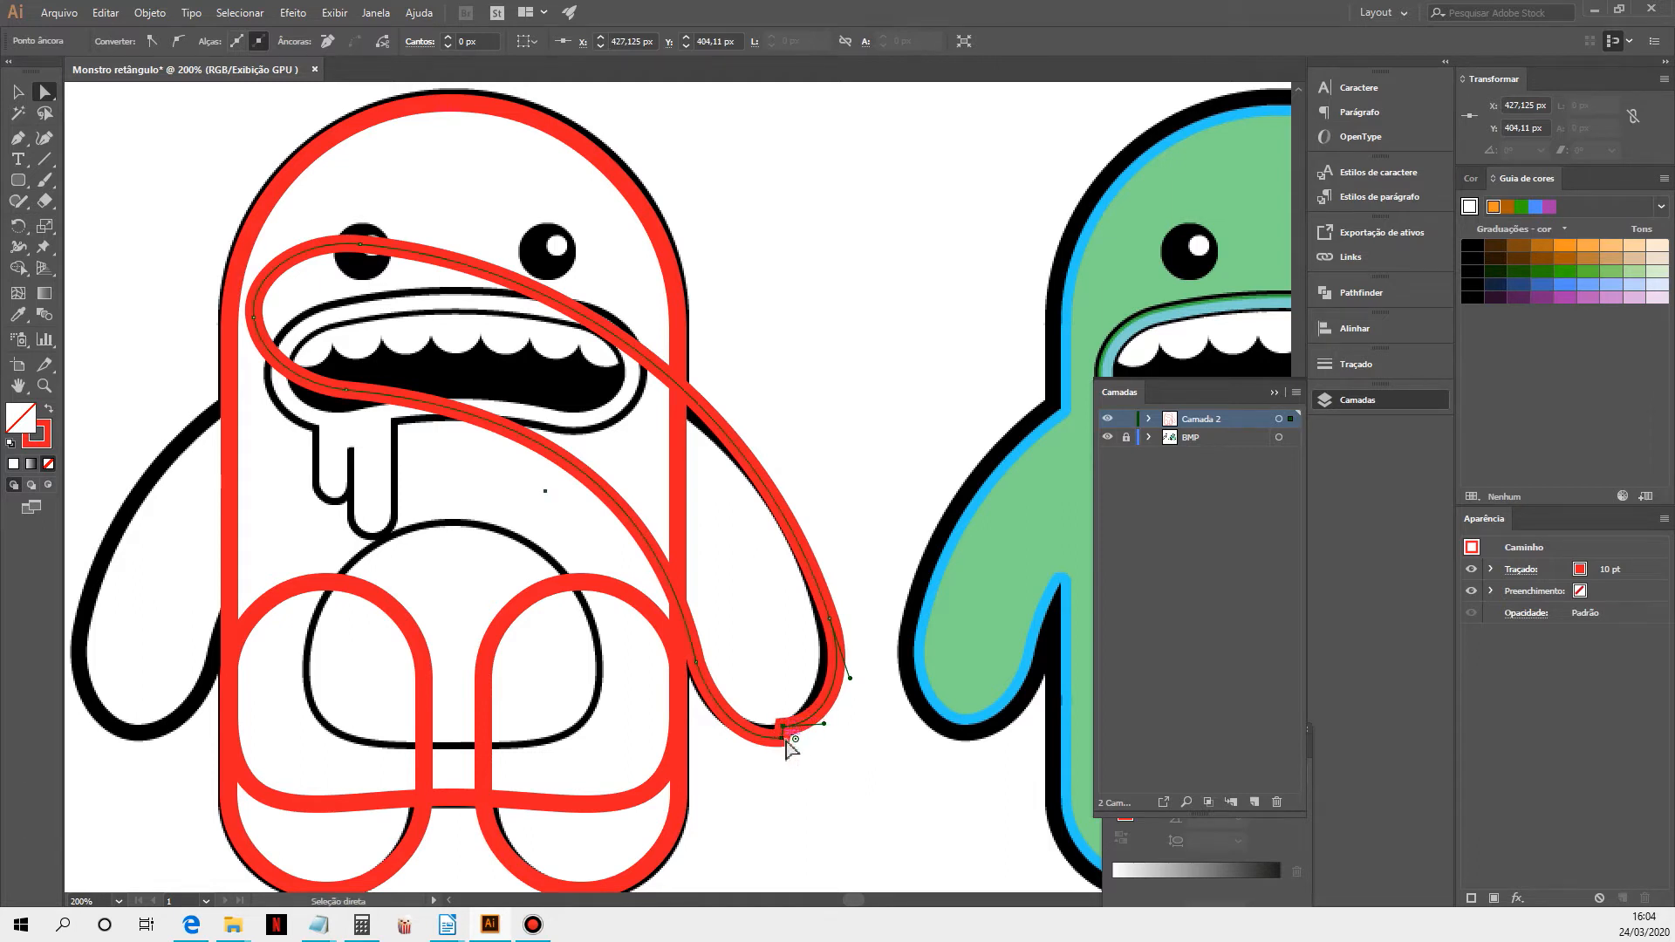
key("ctrl+z")
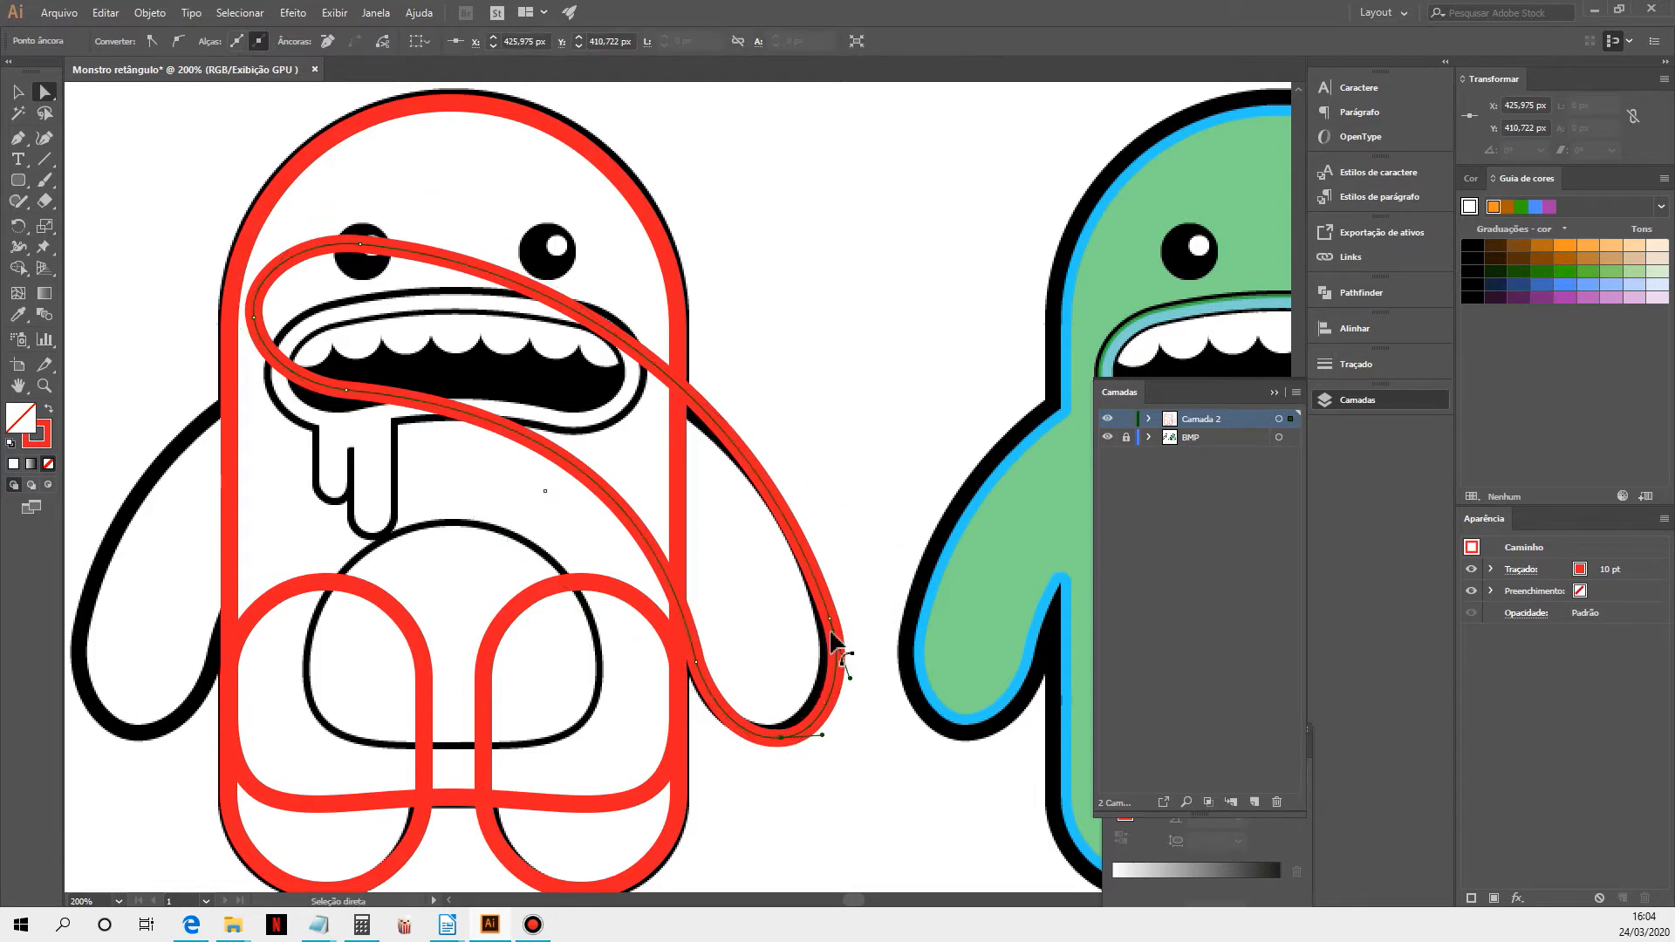
left_click_drag(769, 765, 790, 724)
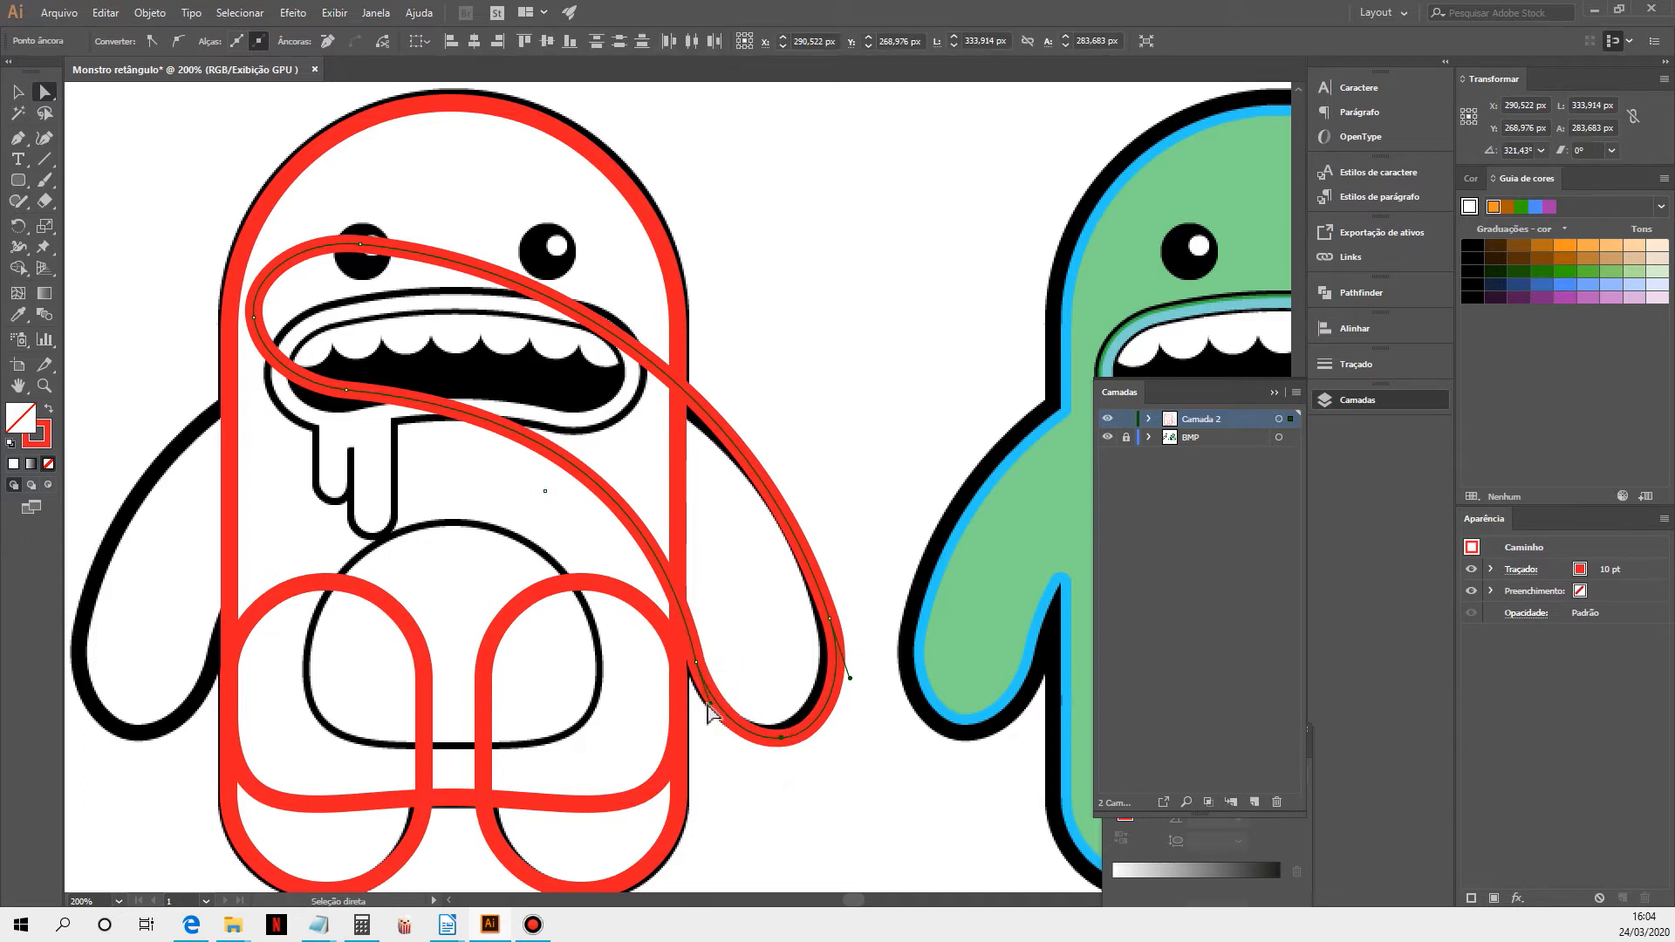
left_click_drag(710, 703, 706, 709)
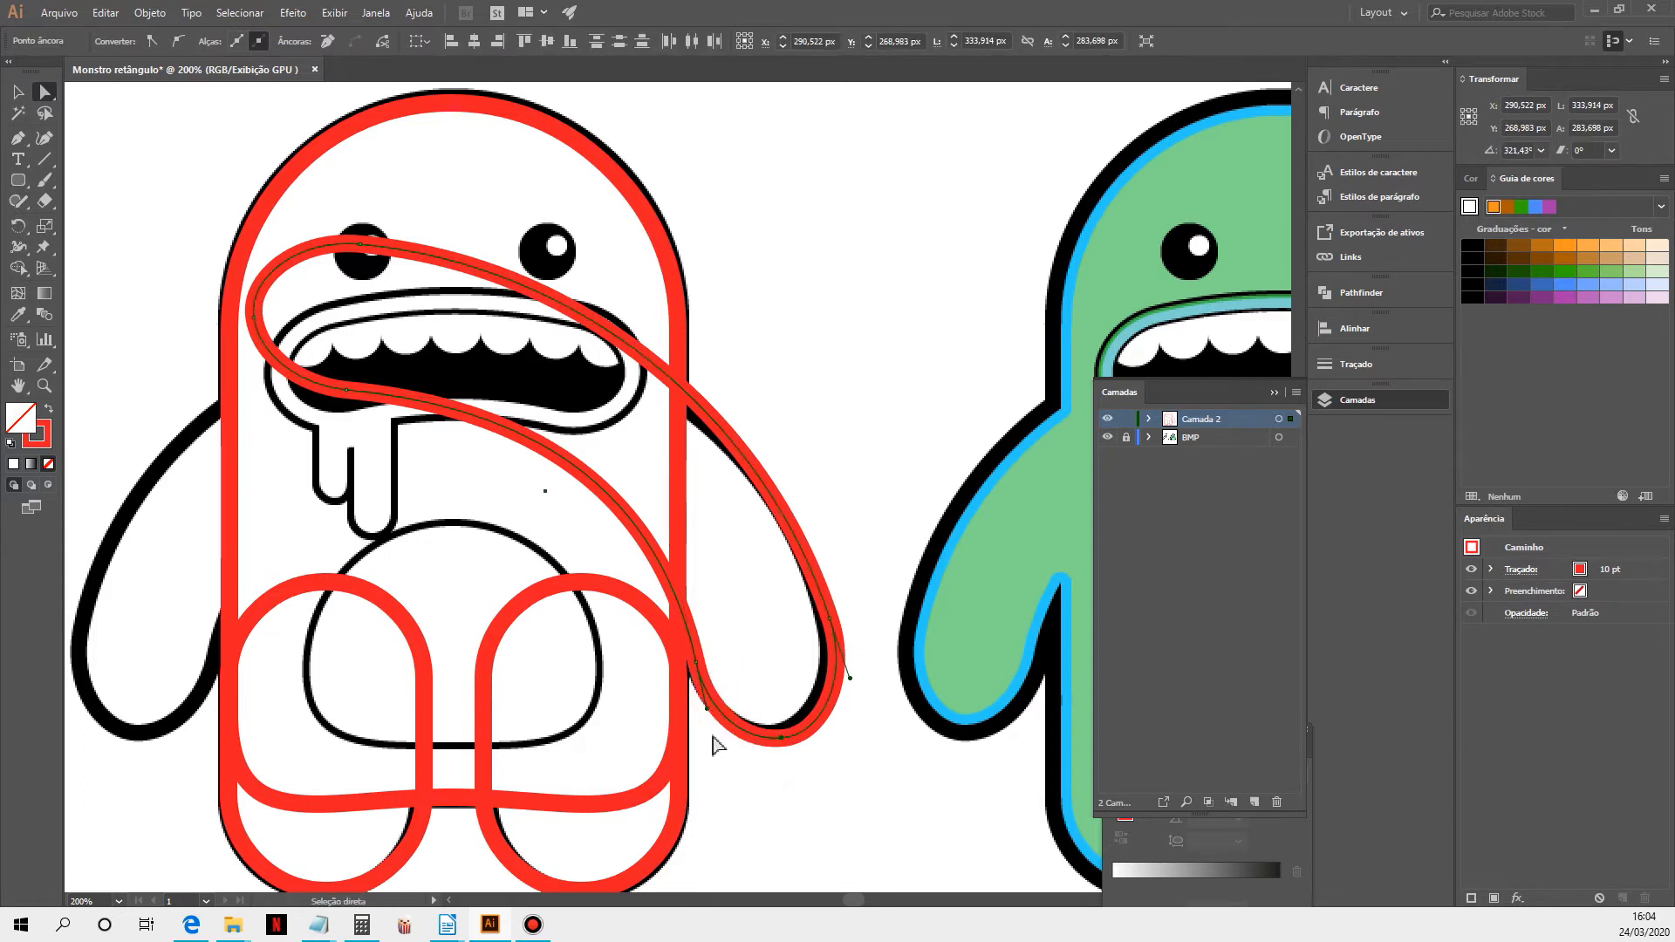
Lower the long handle of the arm path's upper anchor near the eye so its top curve follows the reference shoulder
left_click(364, 248)
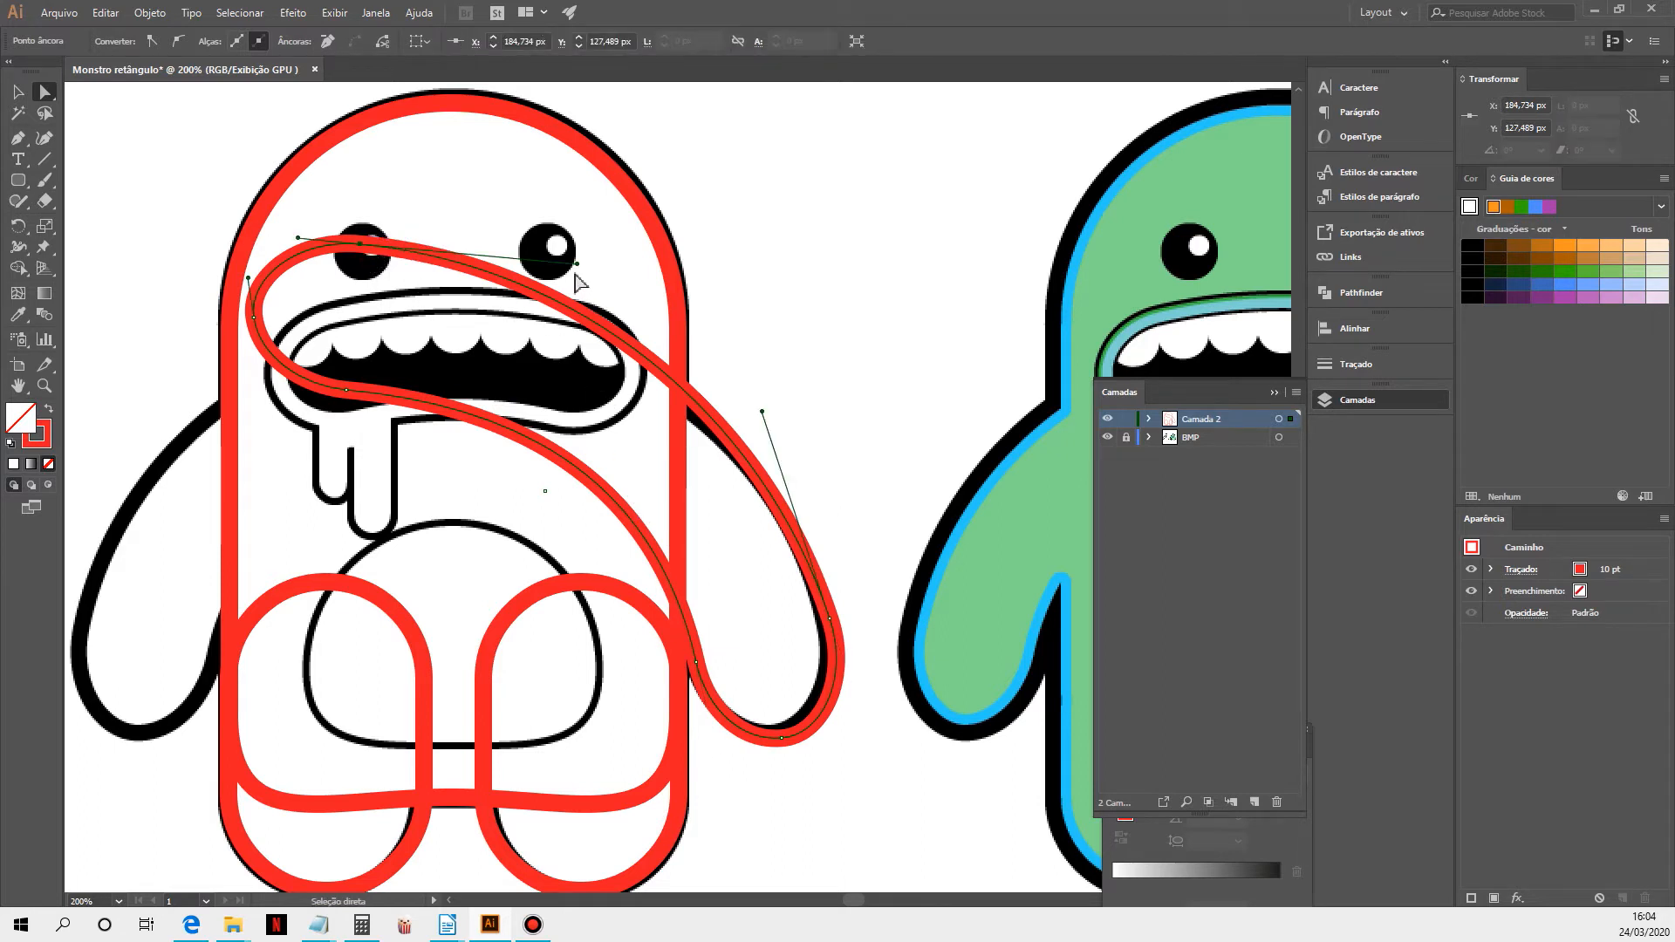
left_click_drag(576, 264, 572, 295)
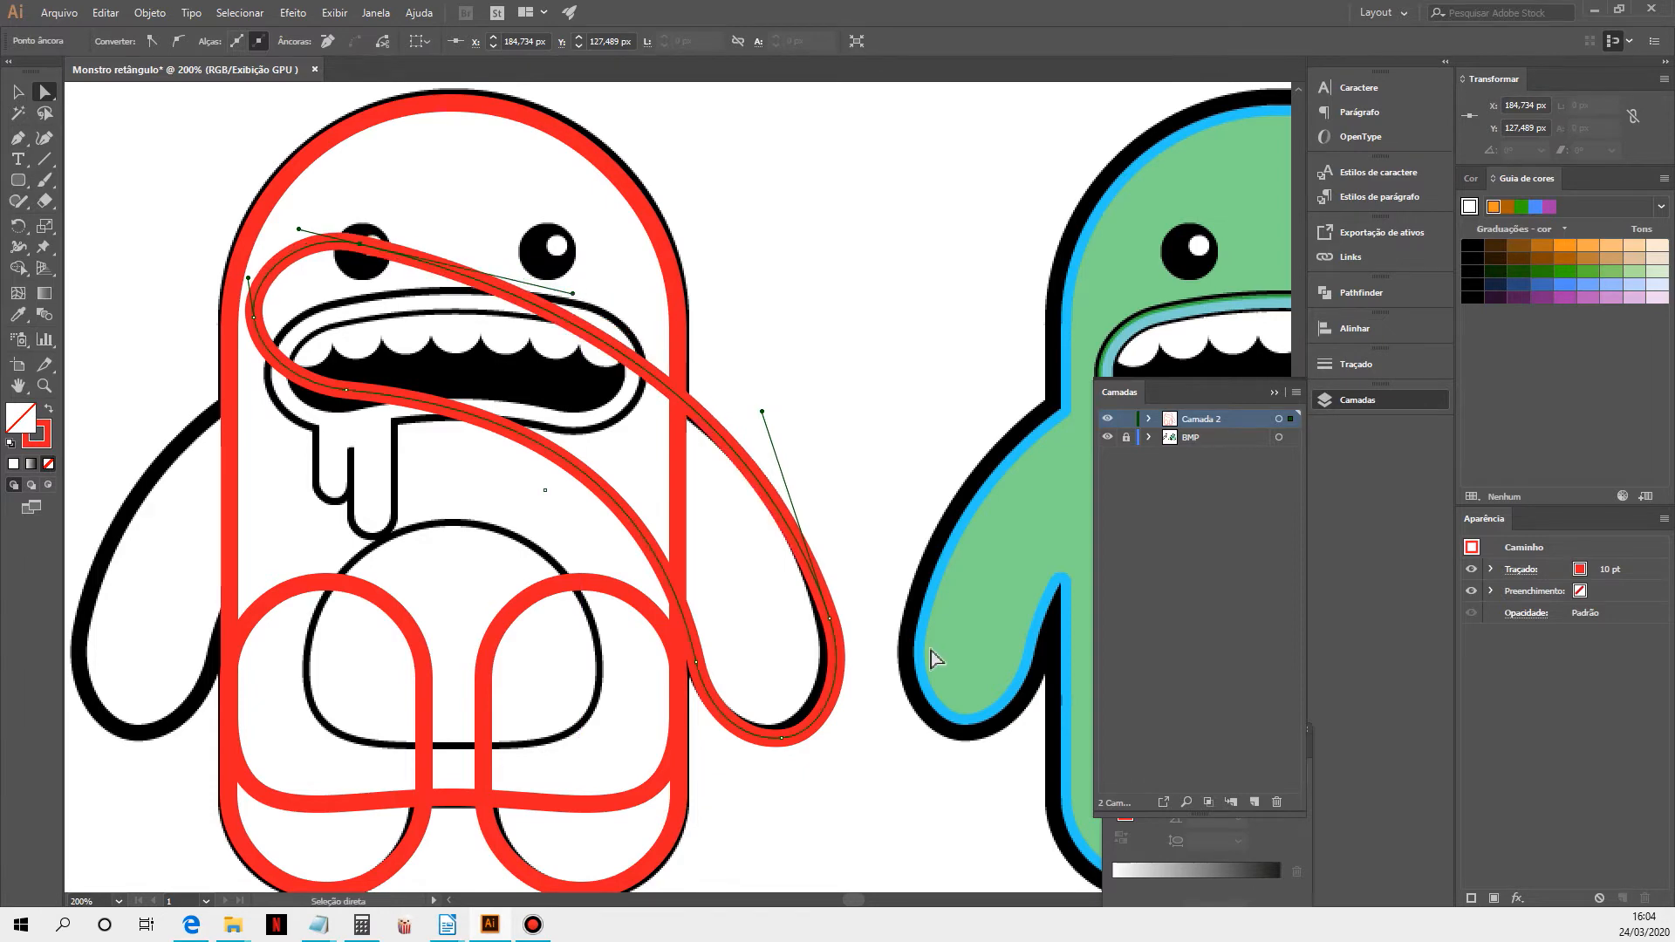
left_click(17, 94)
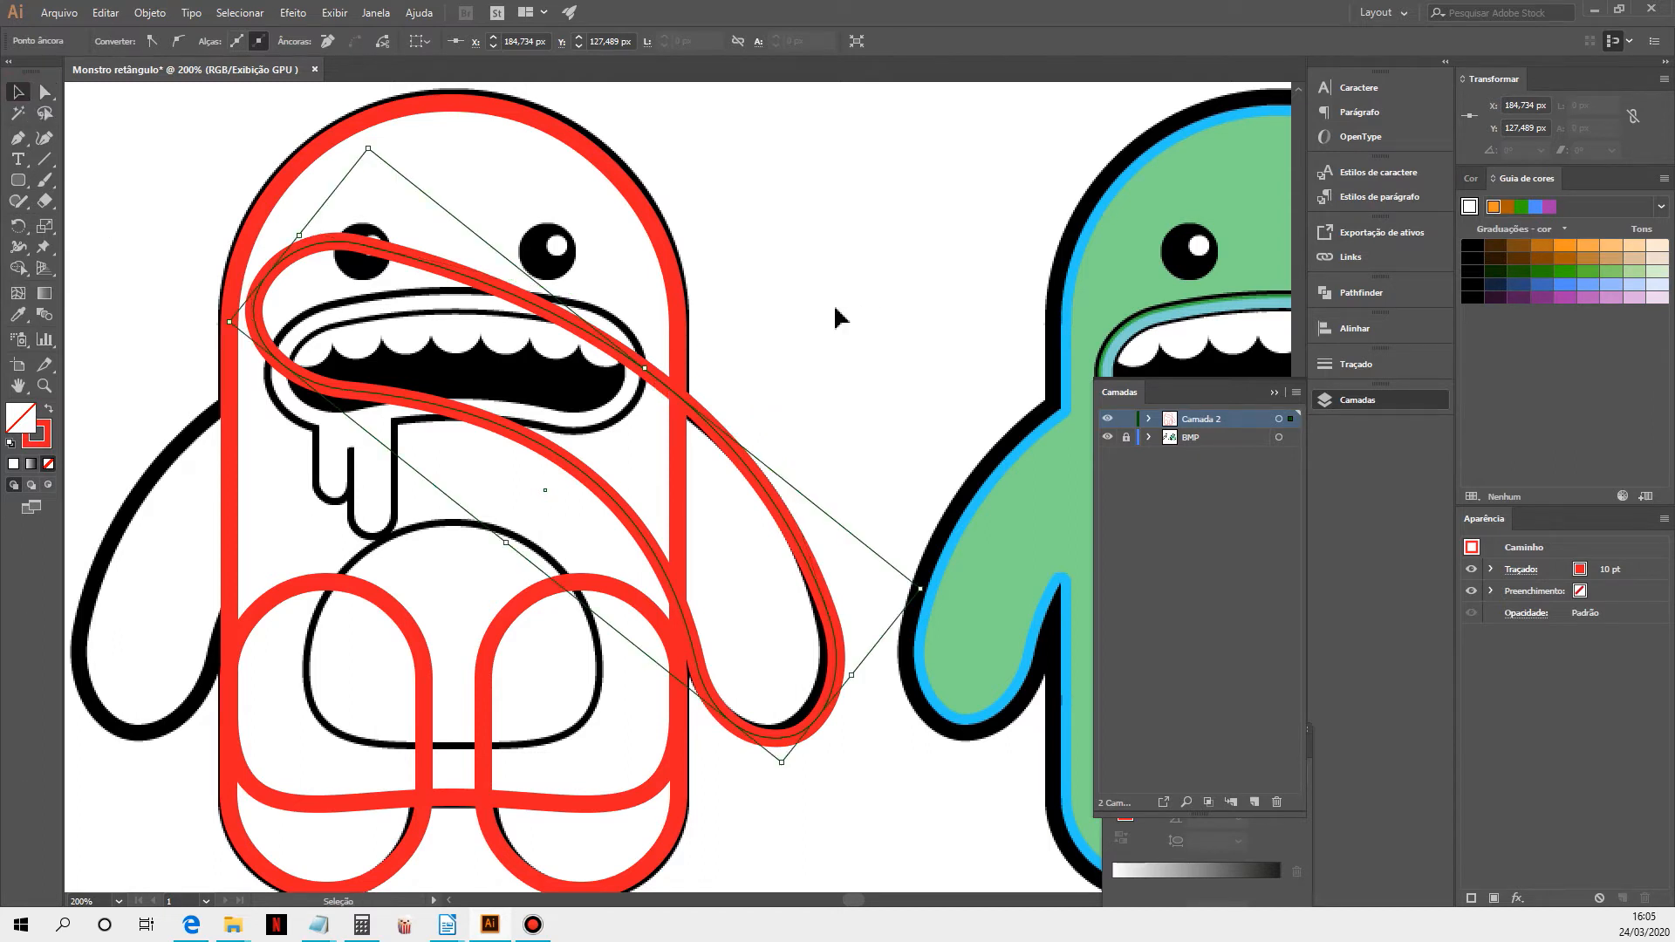
left_click(825, 477)
Reflect a copy of the arm path across the vertical axis through the body's bottom centre to form the opposite arm
key("ctrl+1")
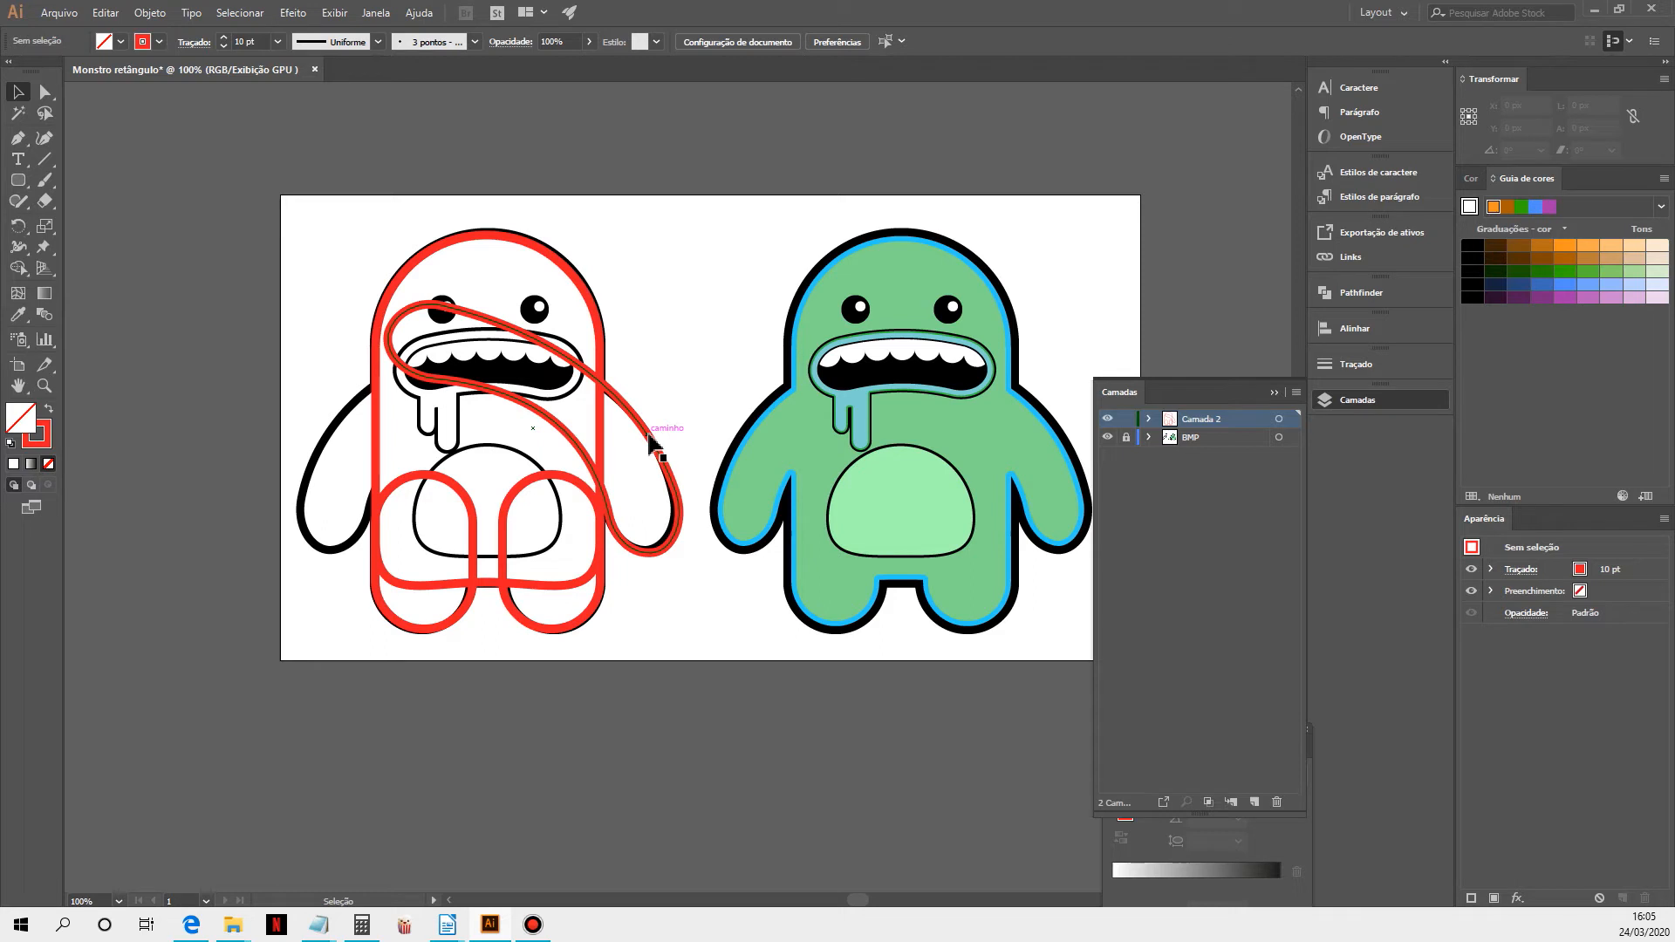
left_click(650, 438)
left_click(19, 225)
left_click_drag(22, 226, 72, 249)
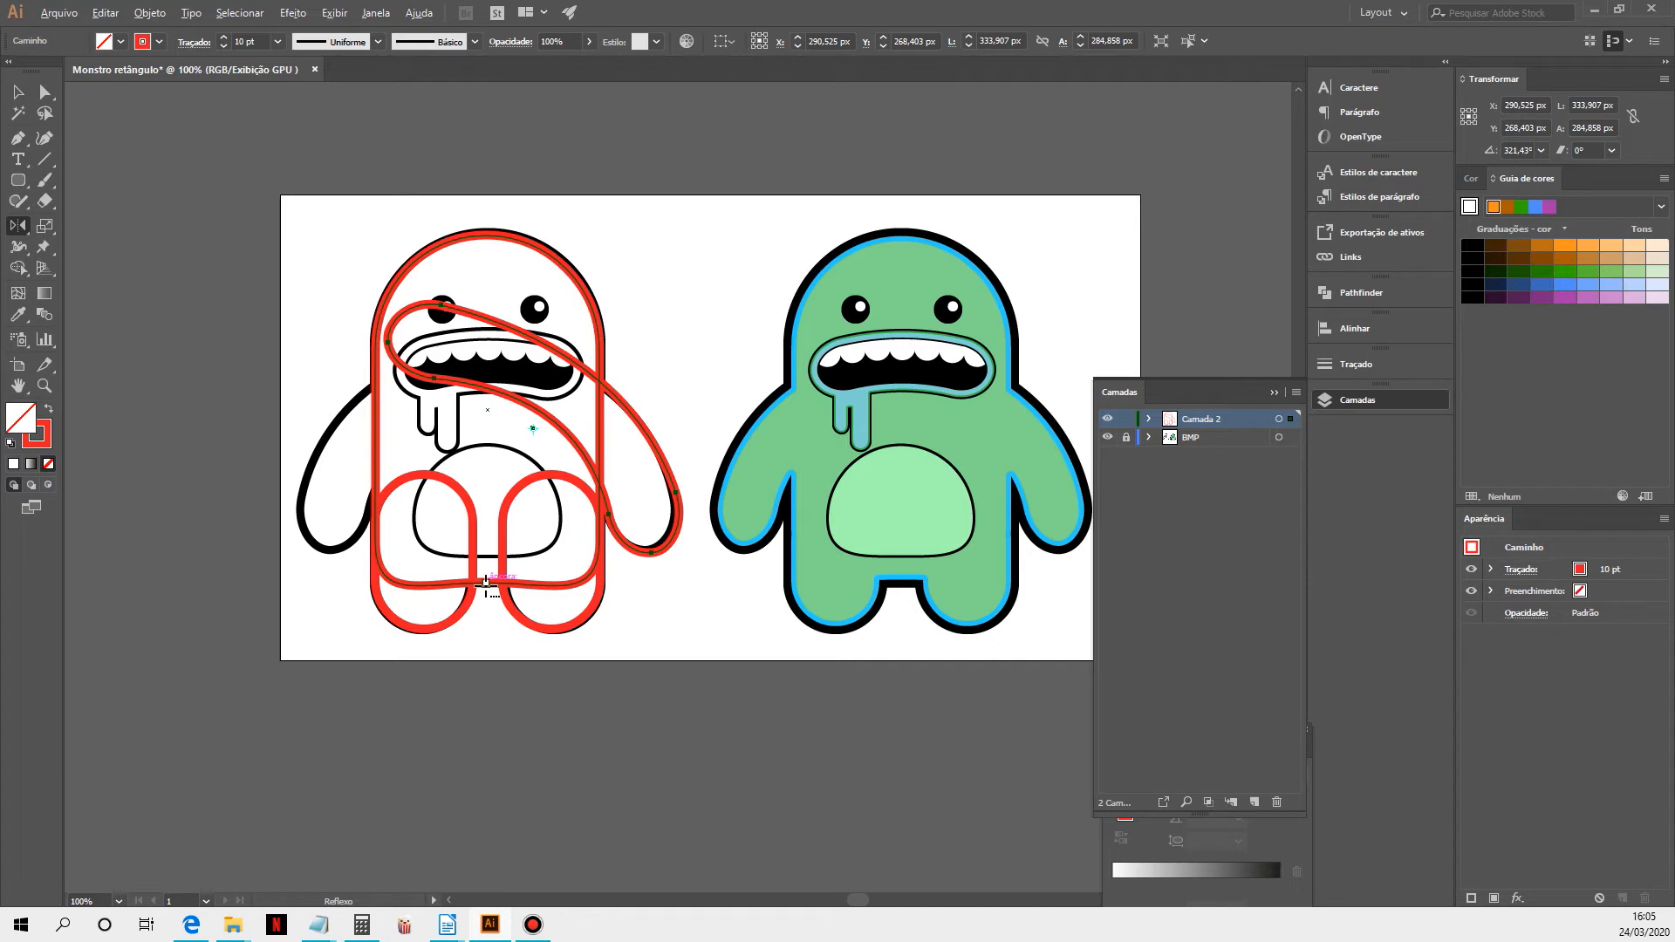
left_click(486, 583, "alt")
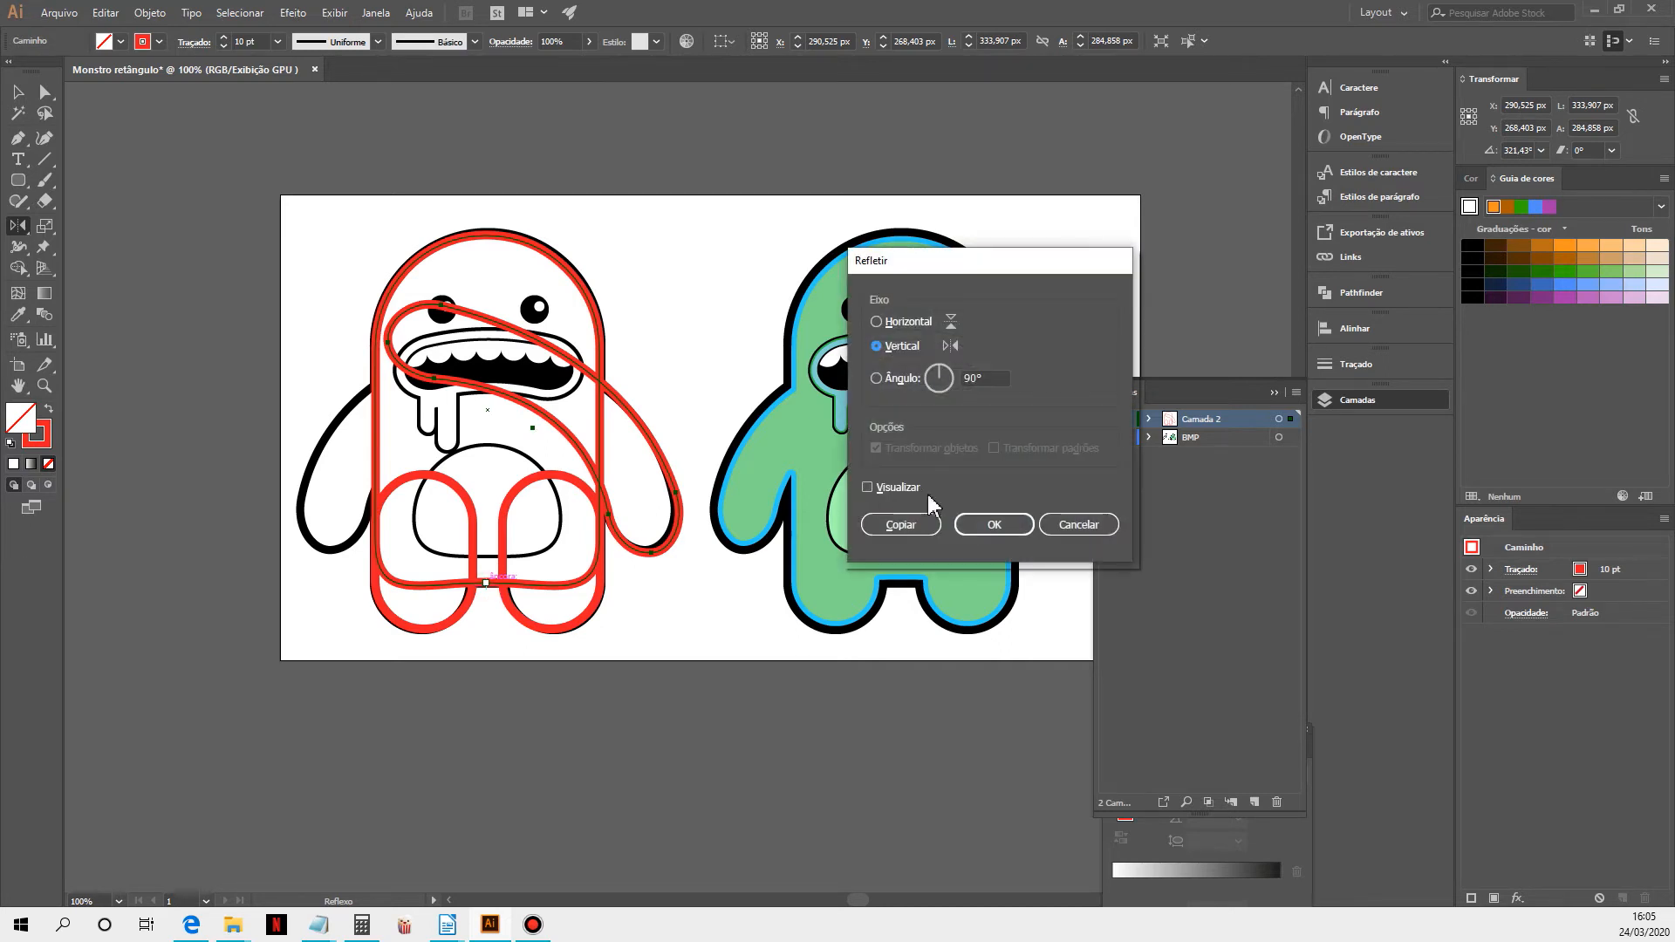
left_click(904, 526)
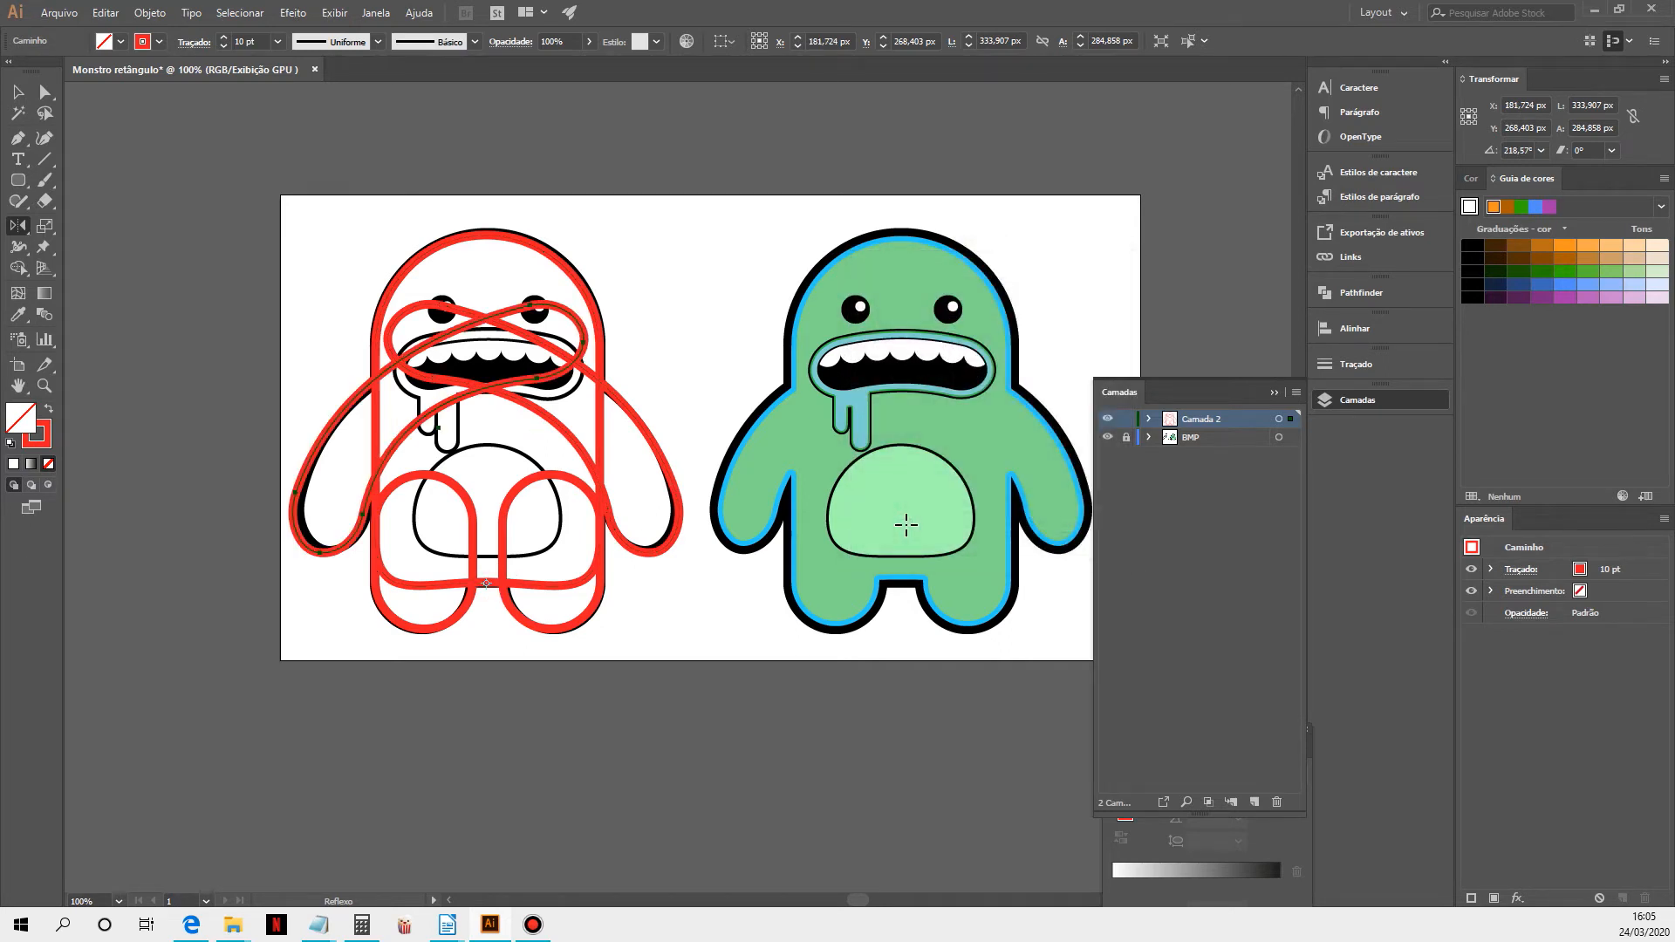
left_click(17, 91)
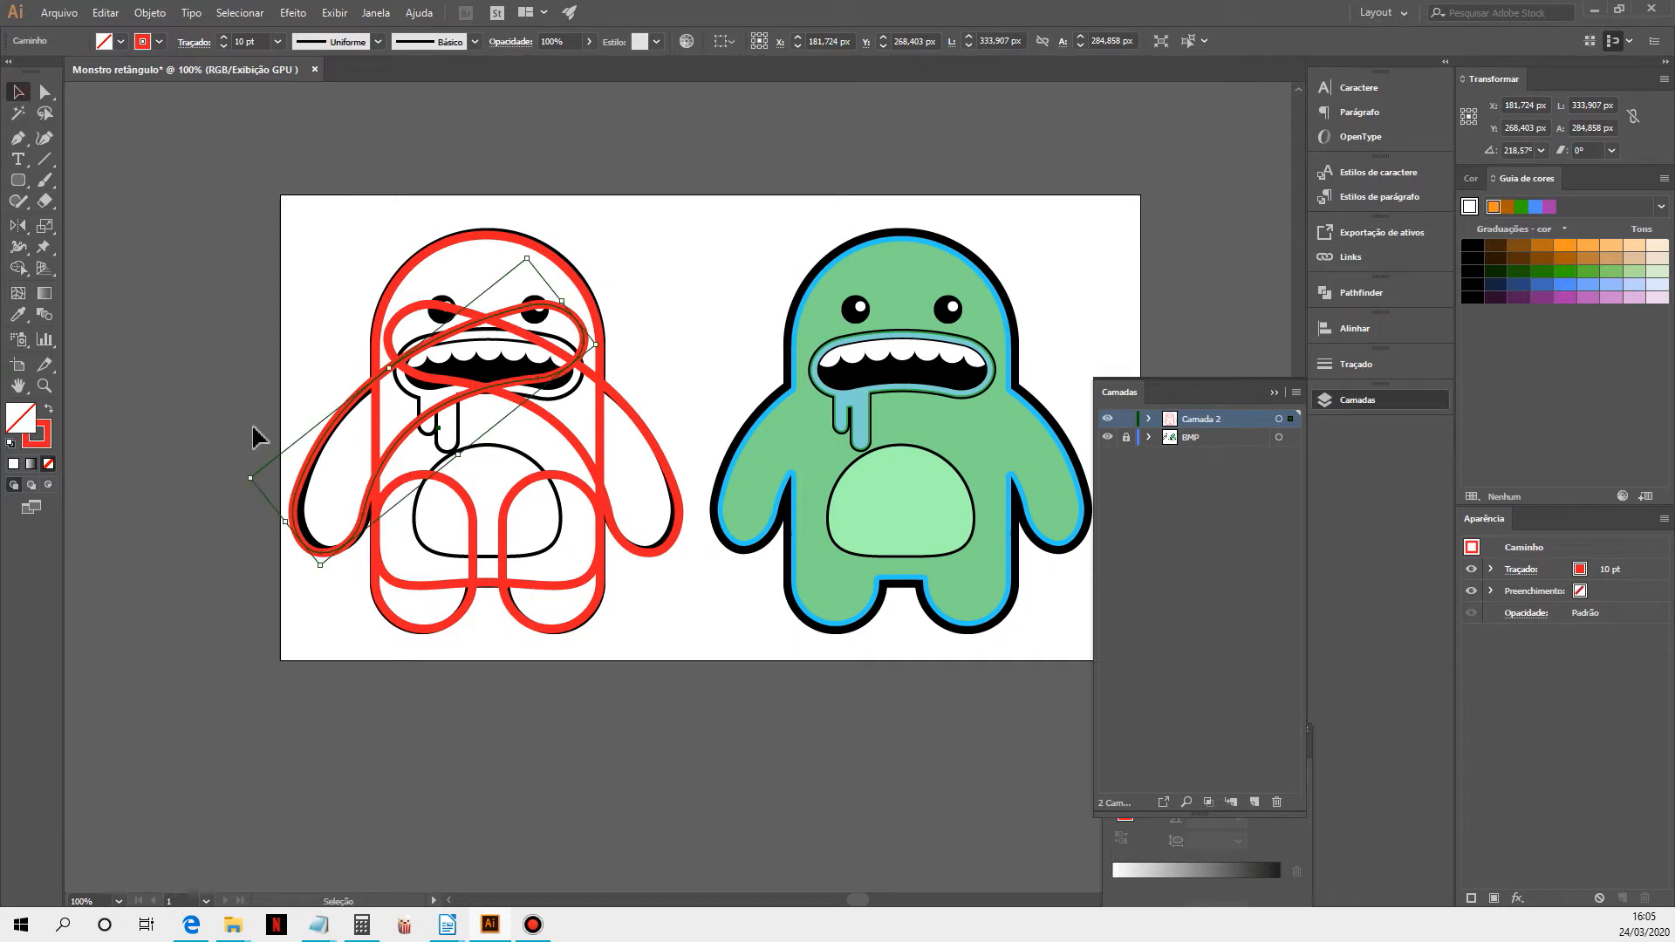
Select all red shapes of the white monster and unite them into a single body outline
left_click(1356, 299)
left_click_drag(260, 205, 683, 683)
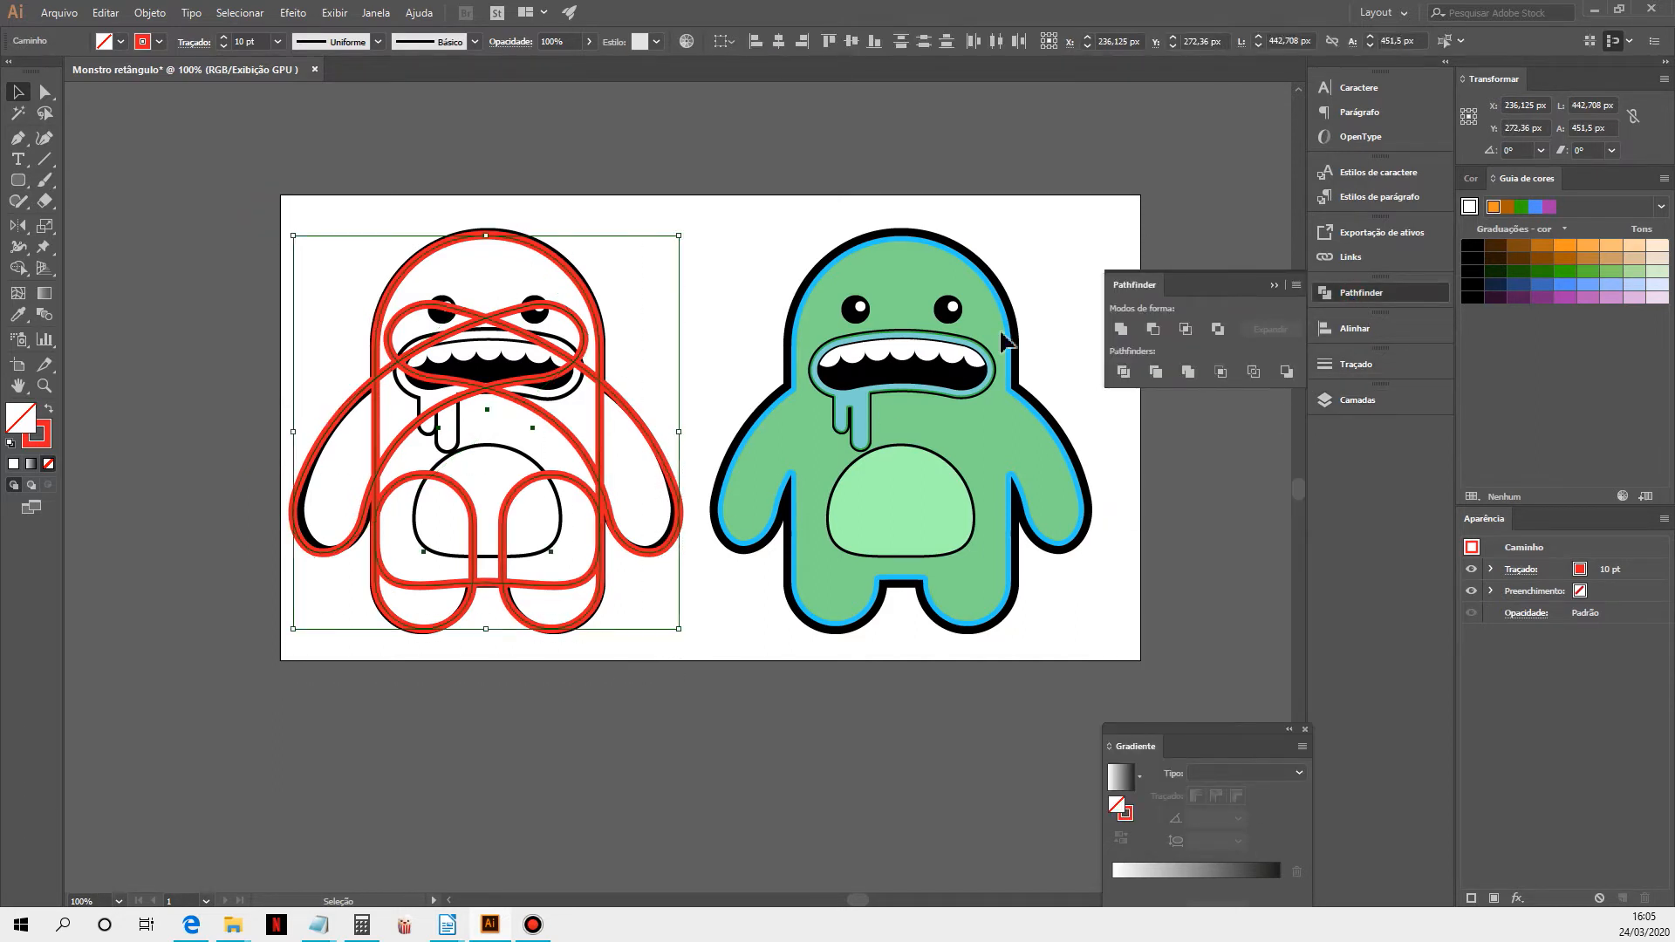
left_click(1120, 330)
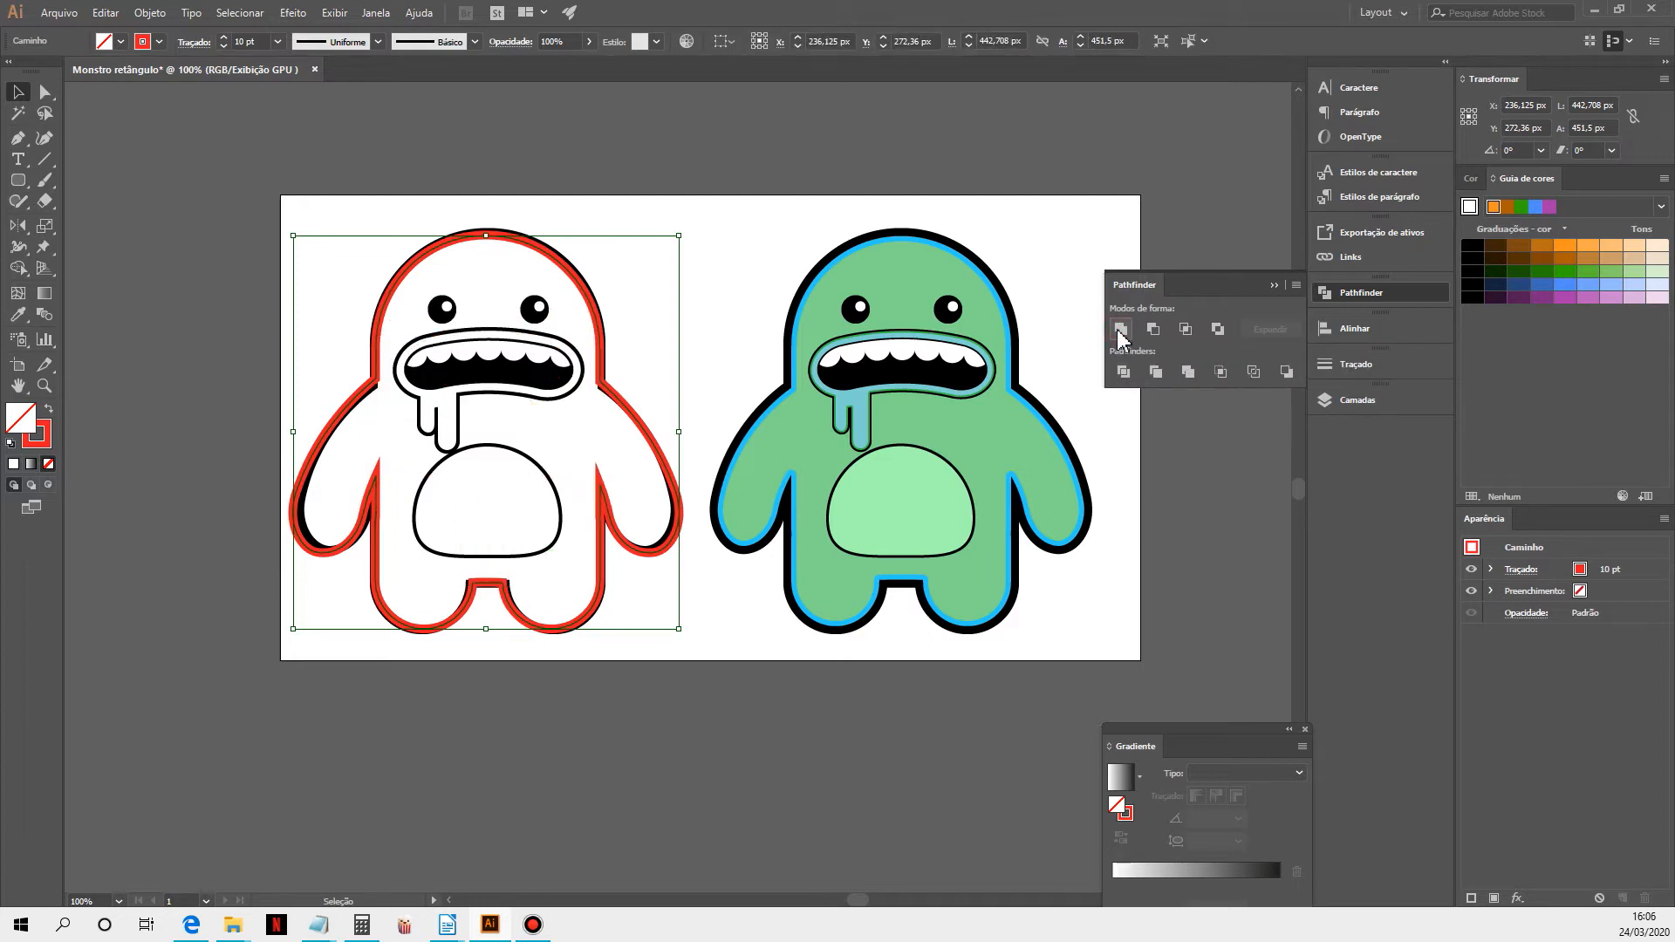
Set the body outline's stroke corners to round join and deselect it
left_click(1348, 367)
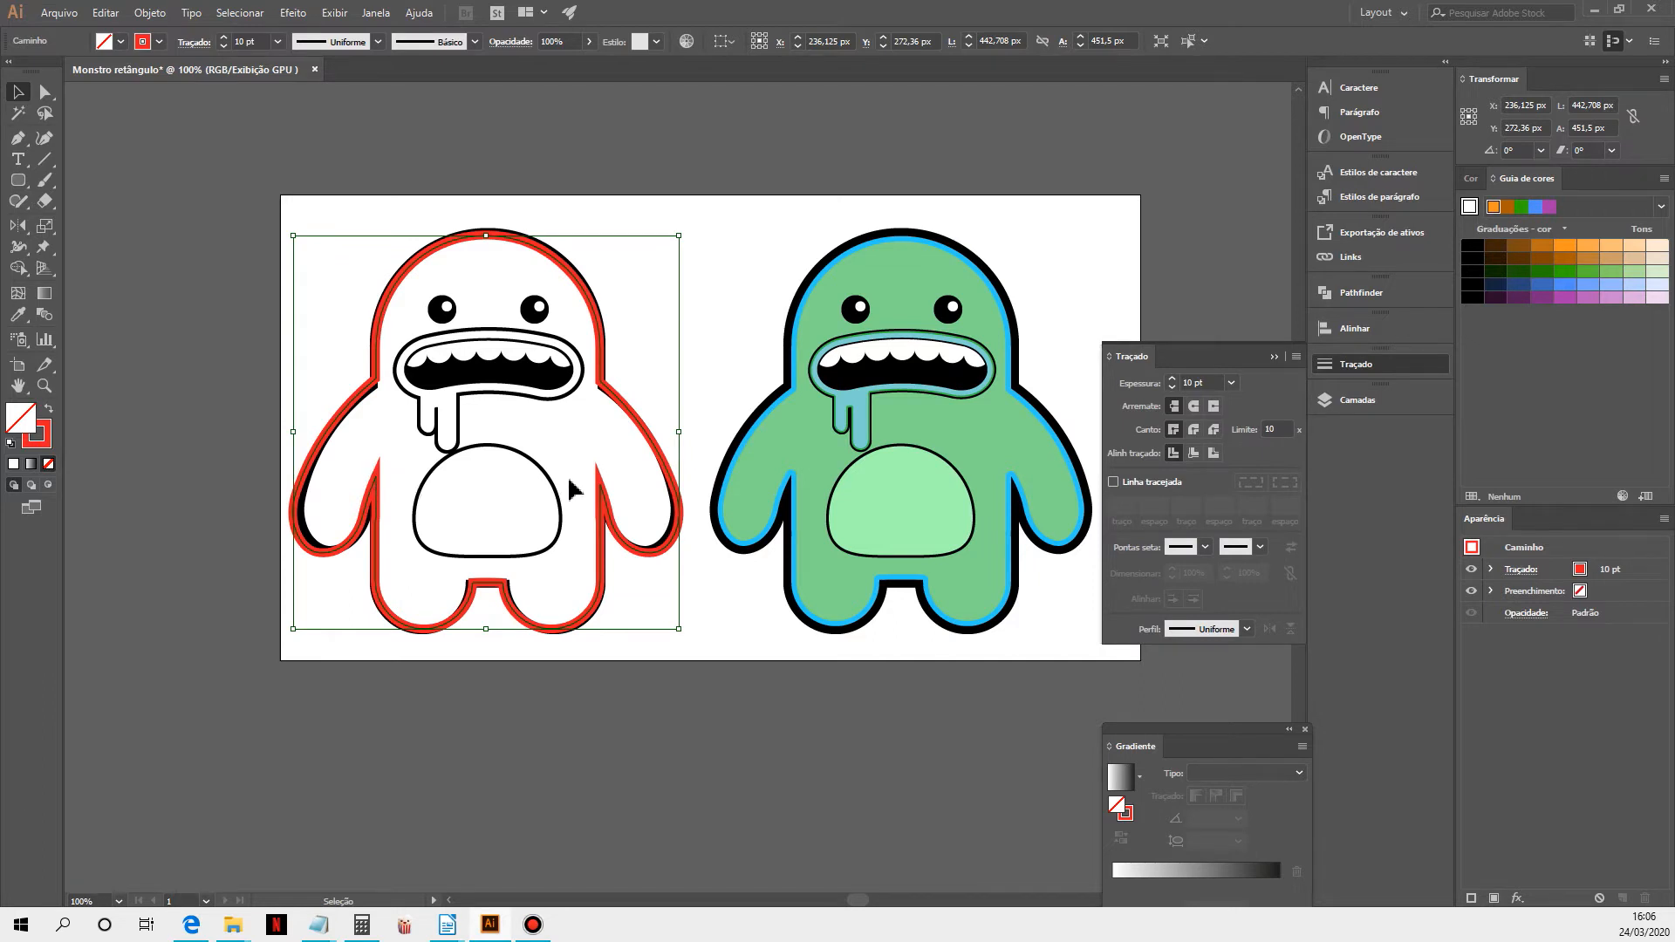
left_click(1195, 431)
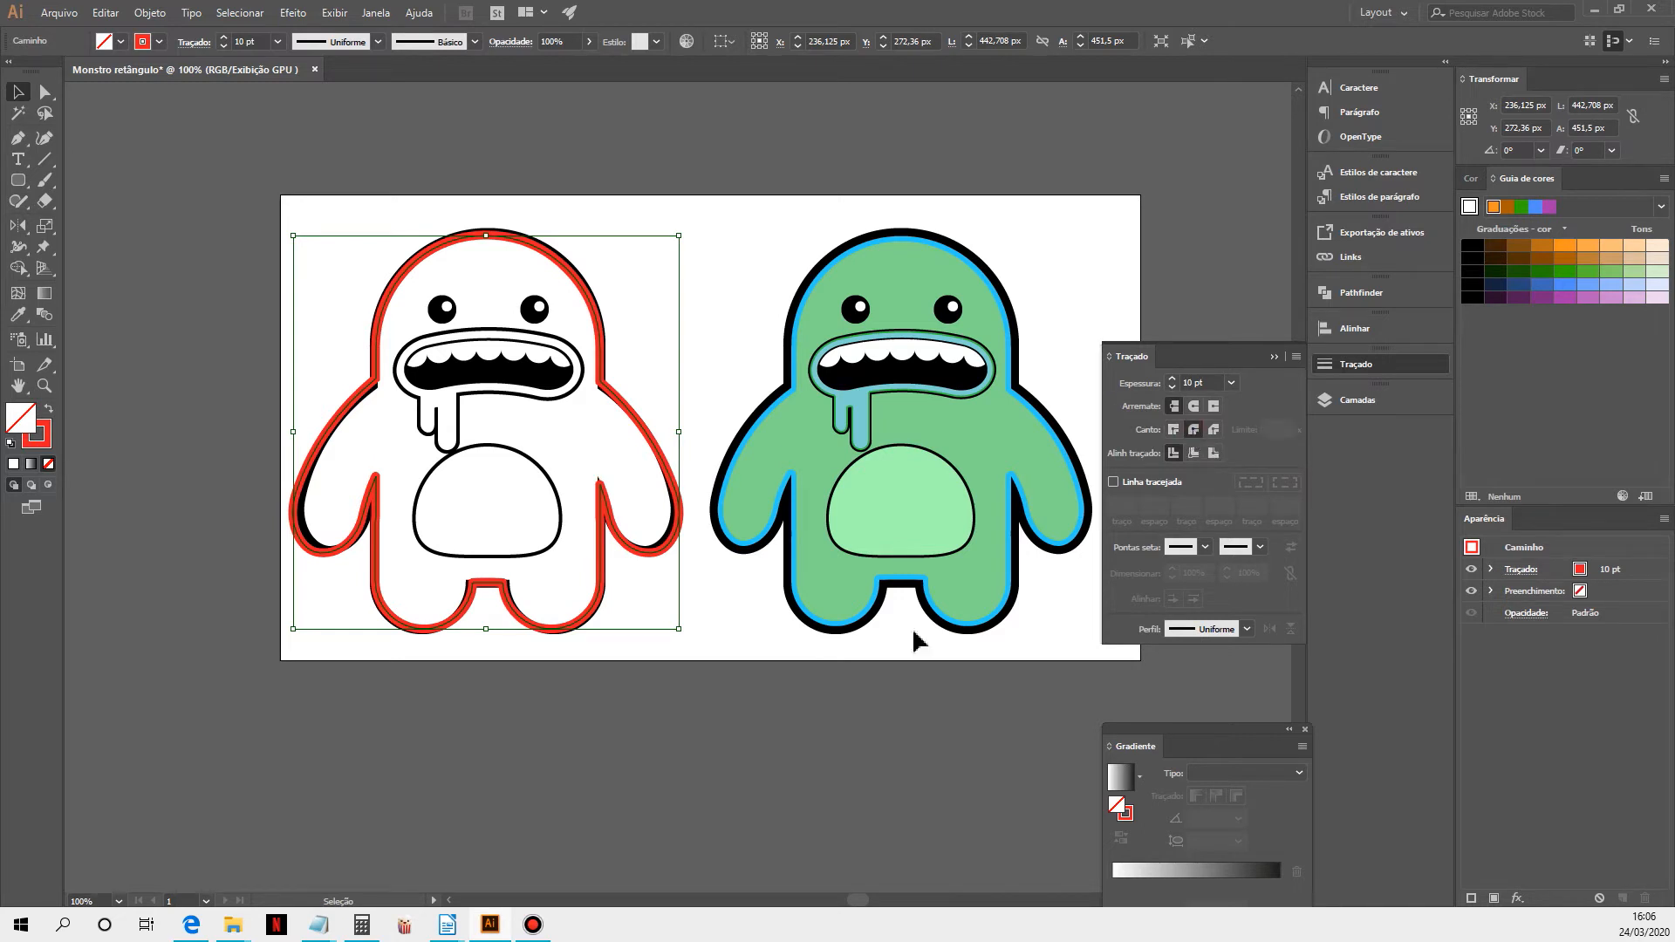
left_click(625, 746)
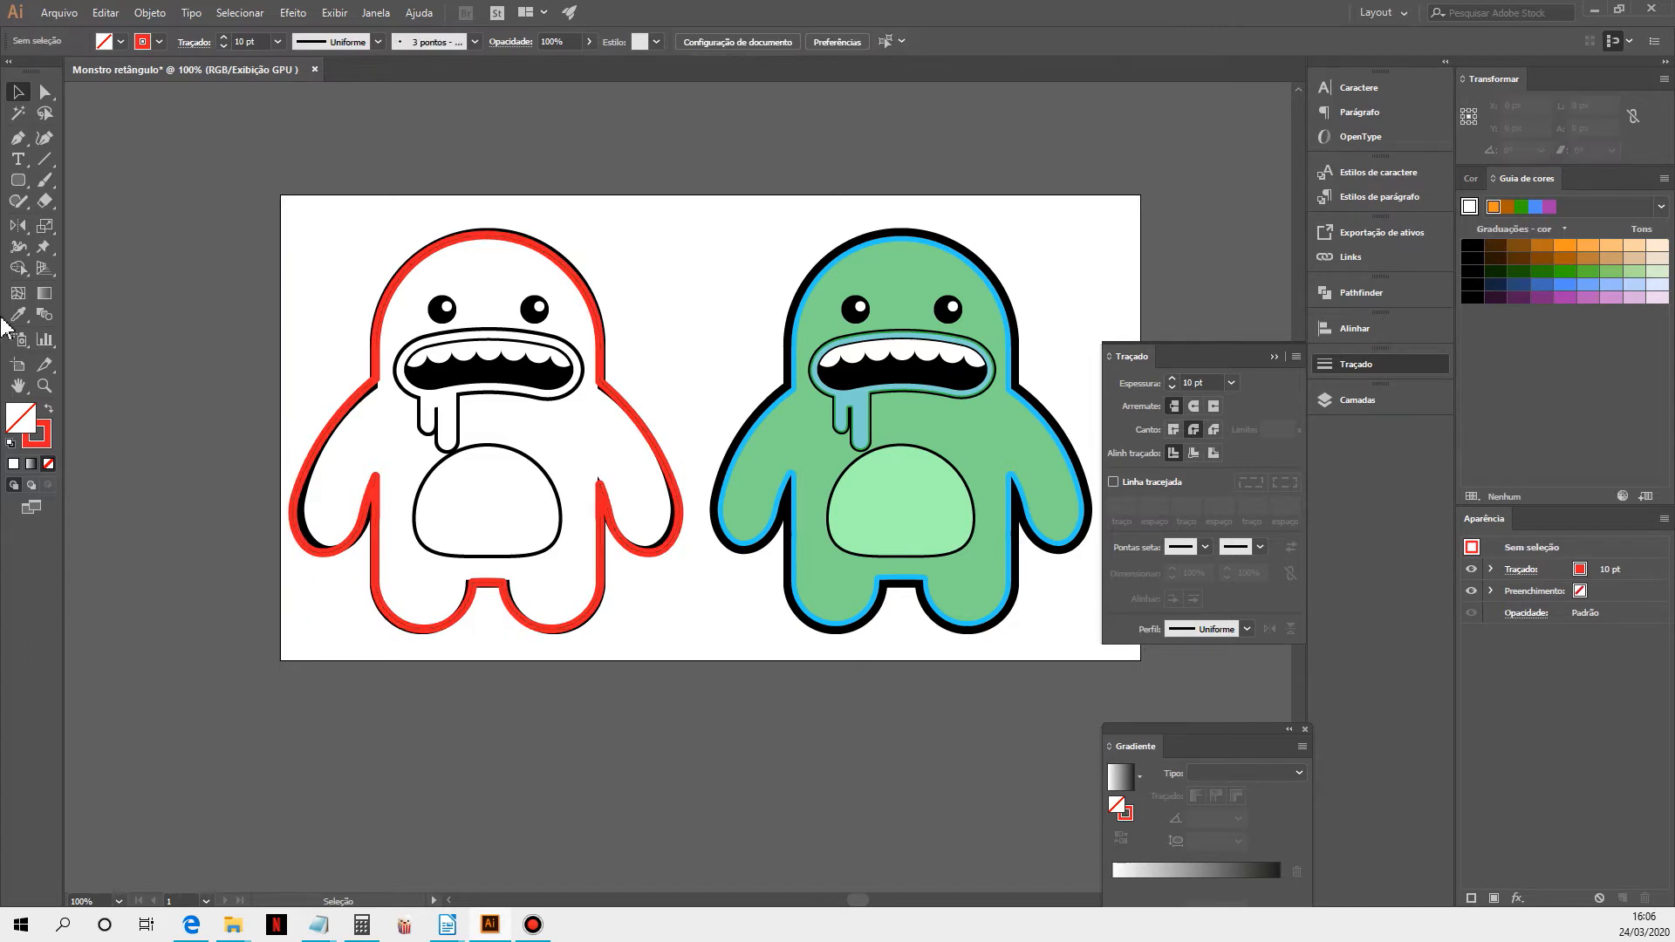
left_click(15, 184)
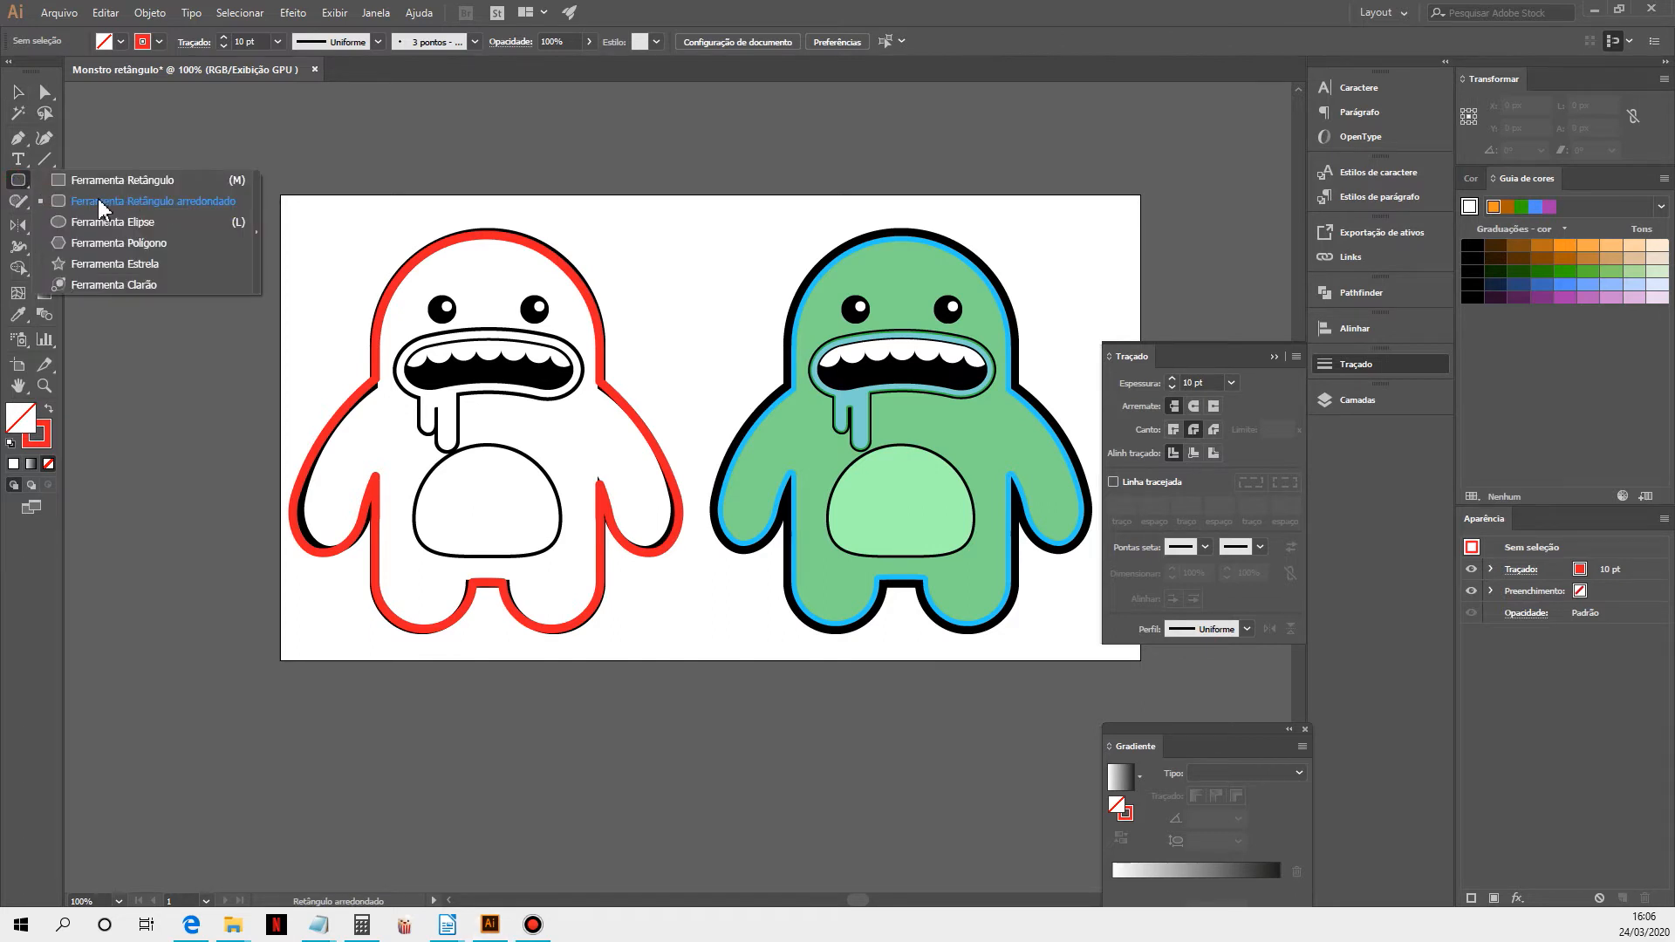
left_click(99, 204)
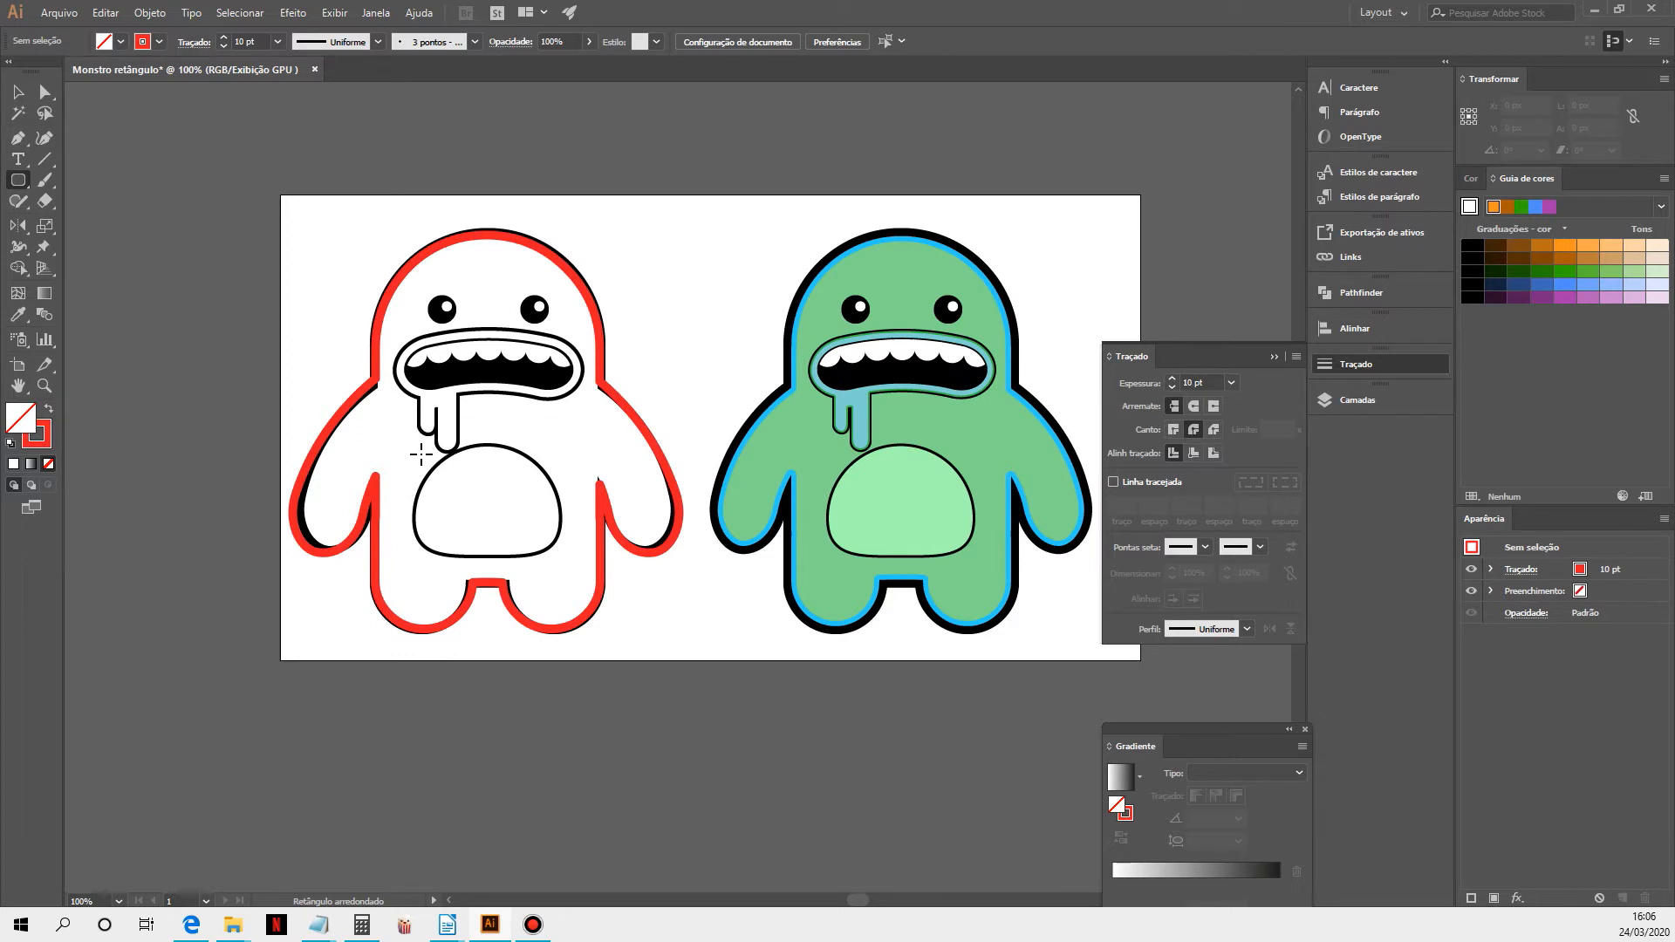
left_click_drag(405, 441, 562, 558)
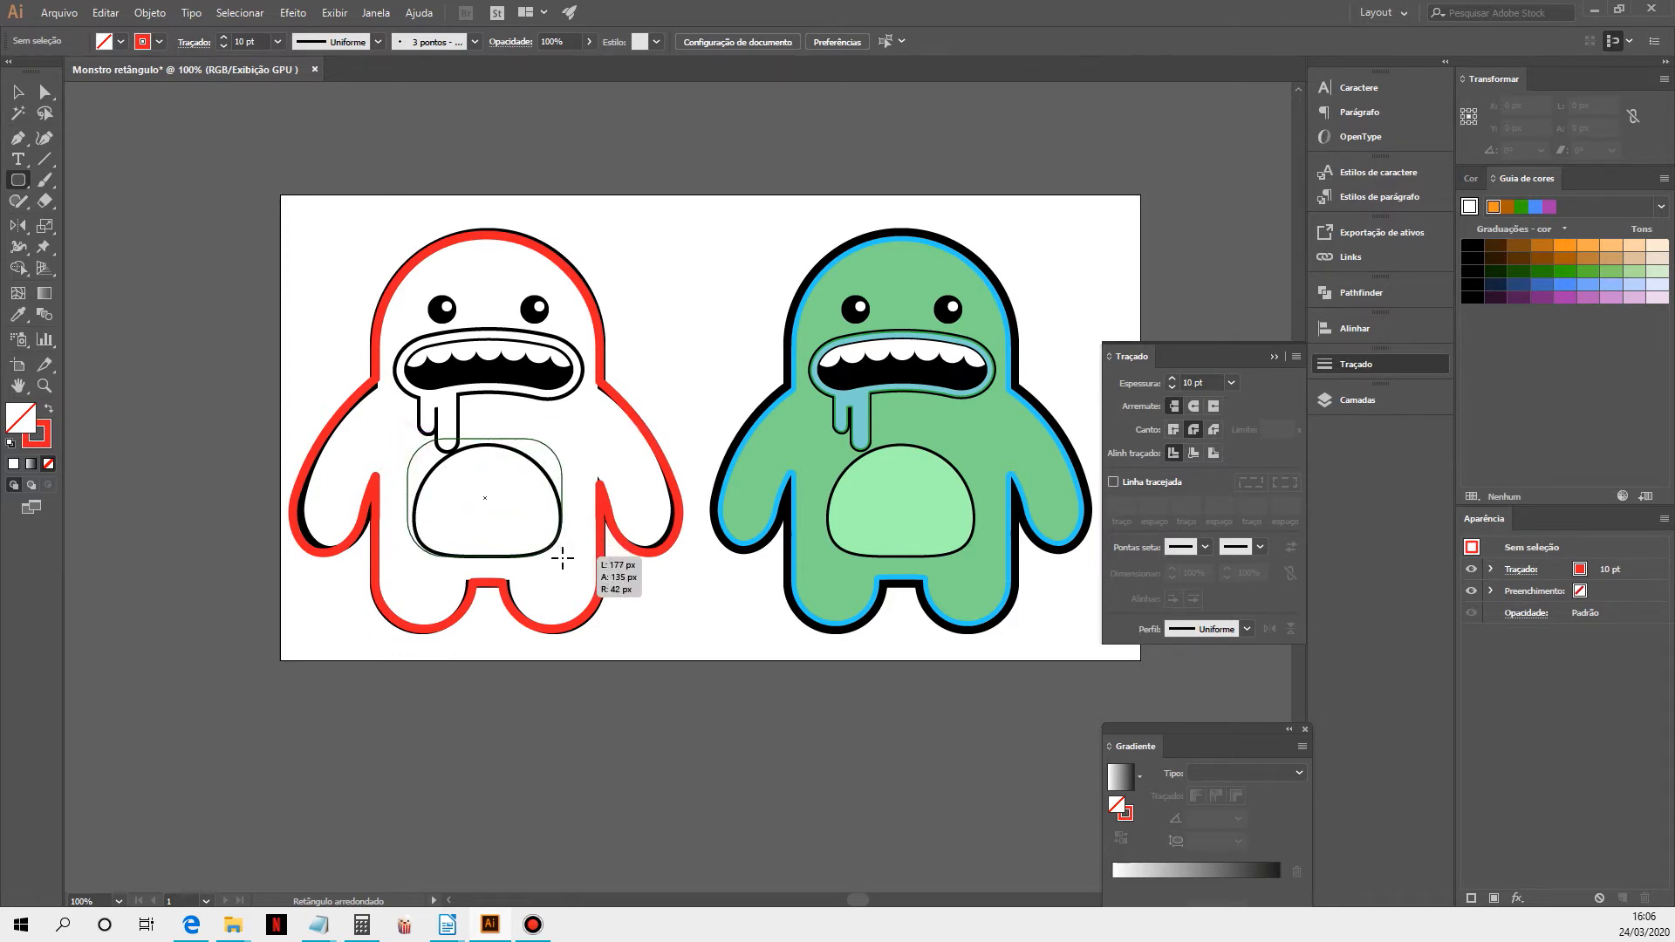
key("Up")
key("Up")
key("Up")
left_click_drag(563, 559, 562, 579)
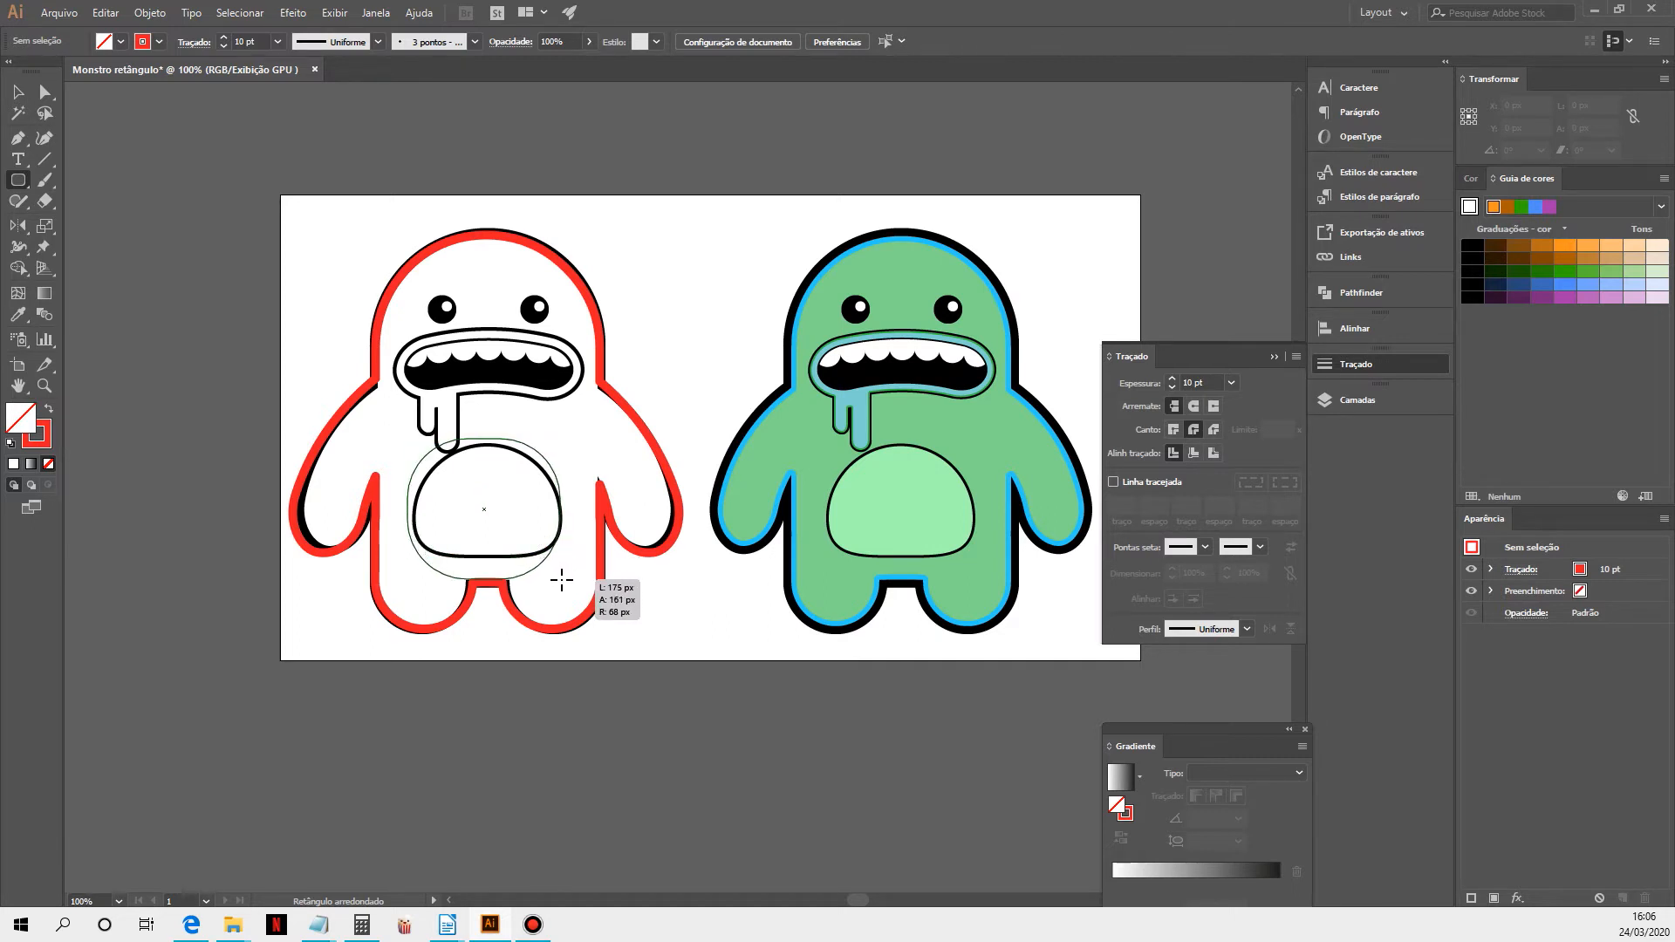
left_click_drag(562, 580, 563, 579)
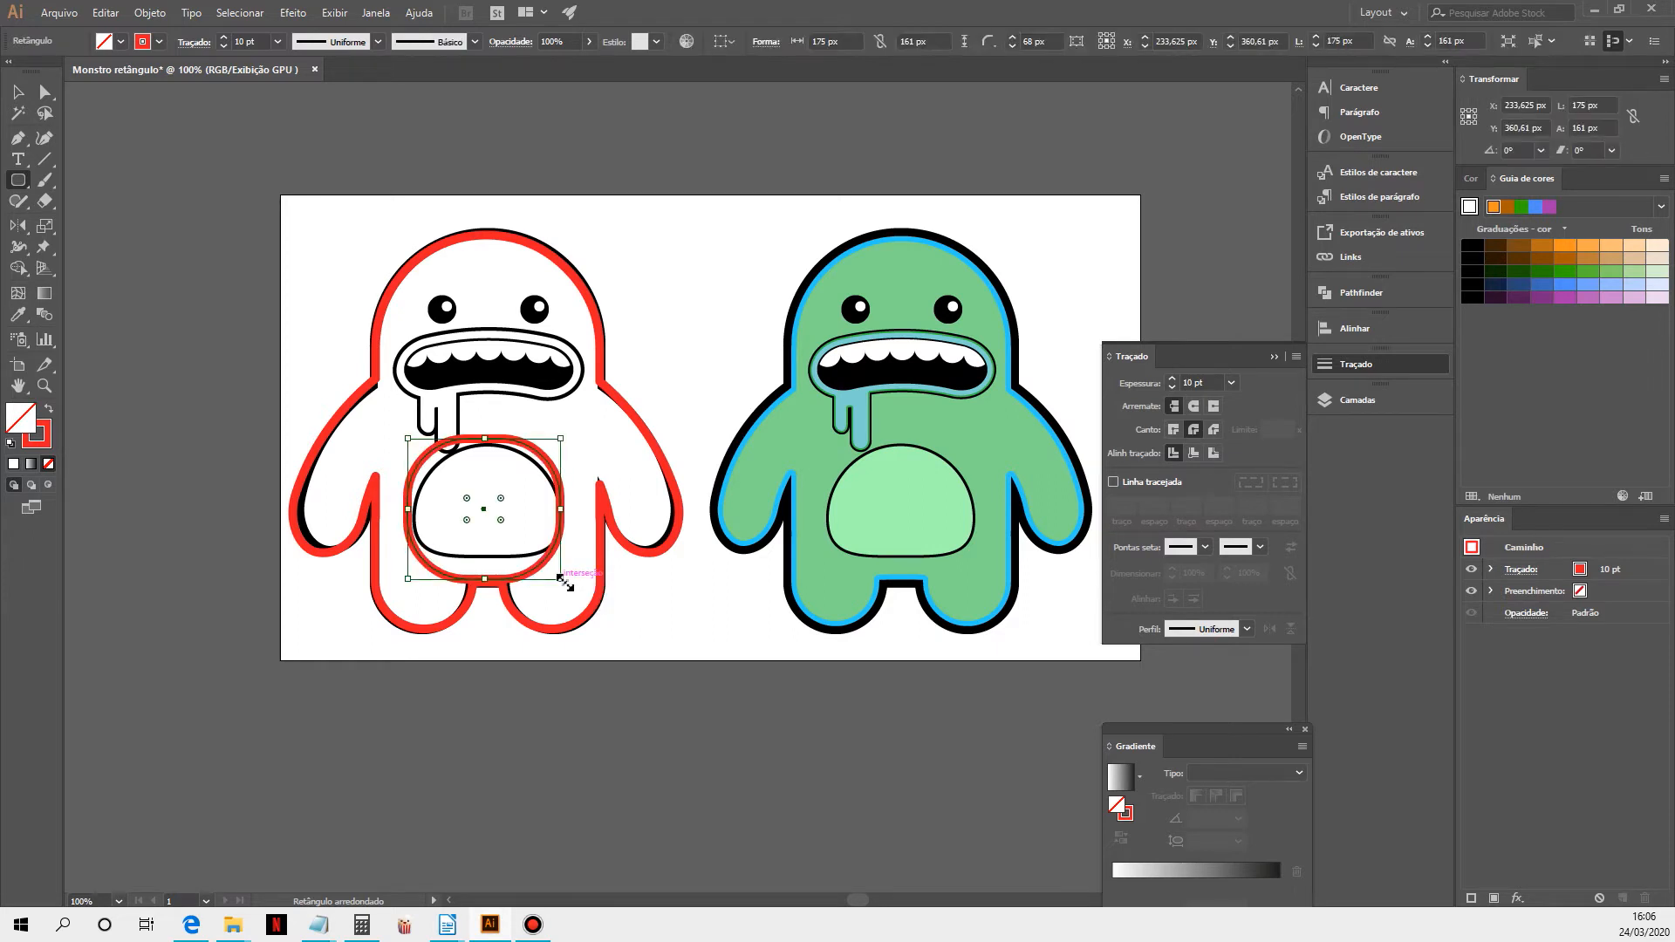
key("ctrl+z")
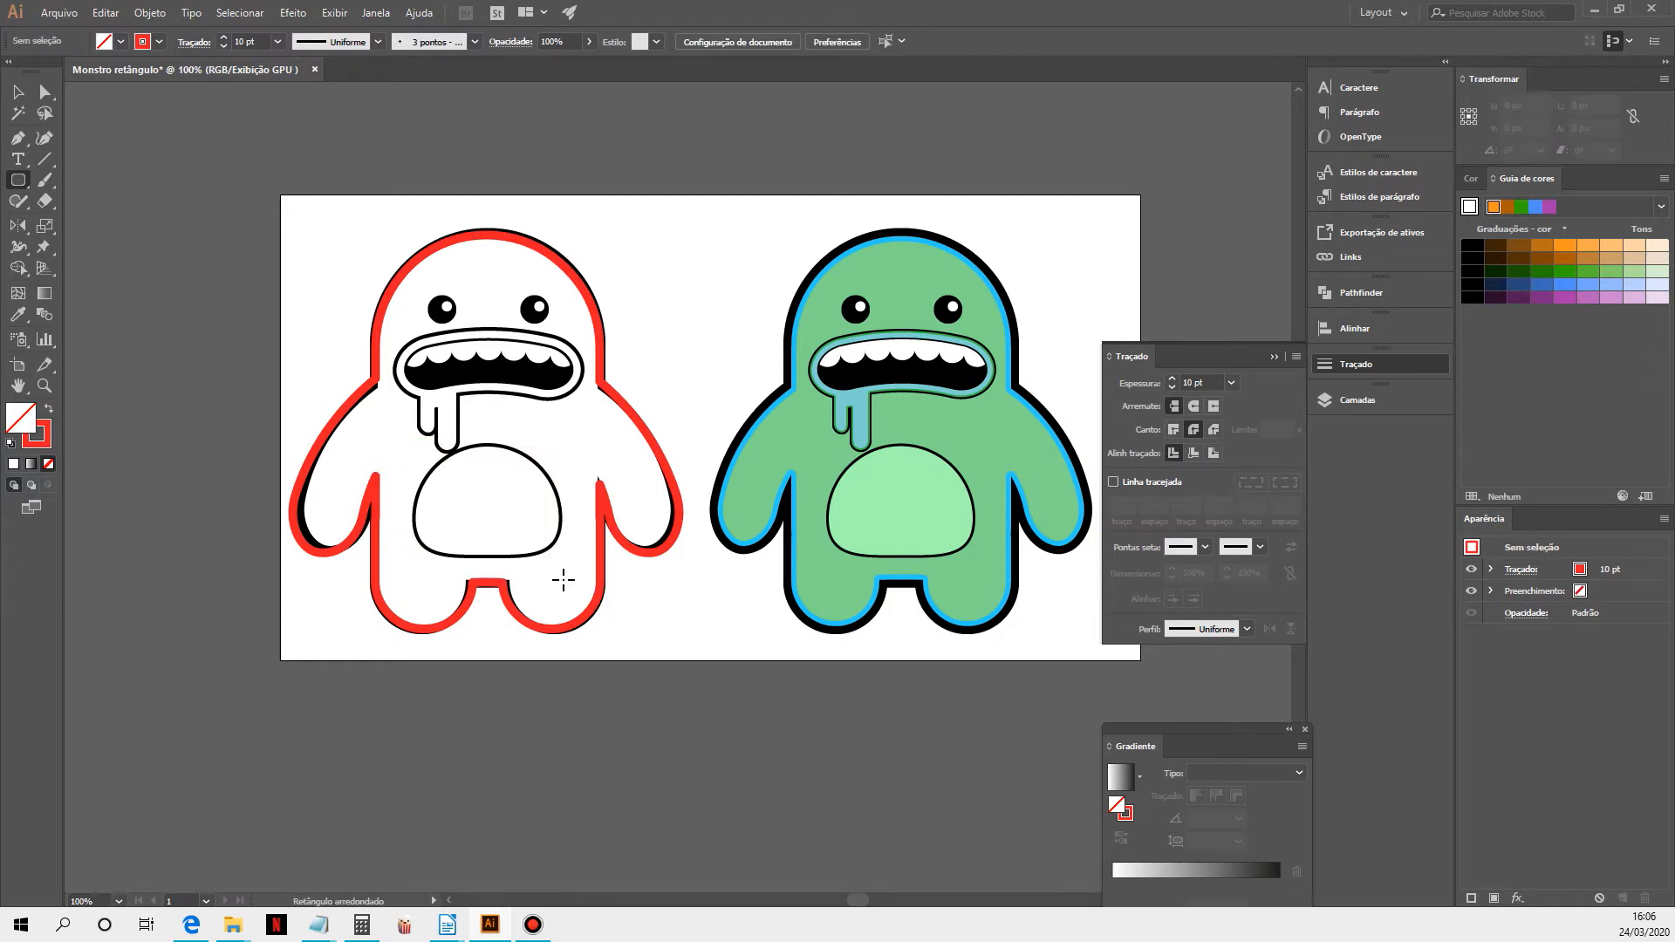
Draw an ellipse of about 191 by 192 px over the white monster's belly
left_click(19, 181)
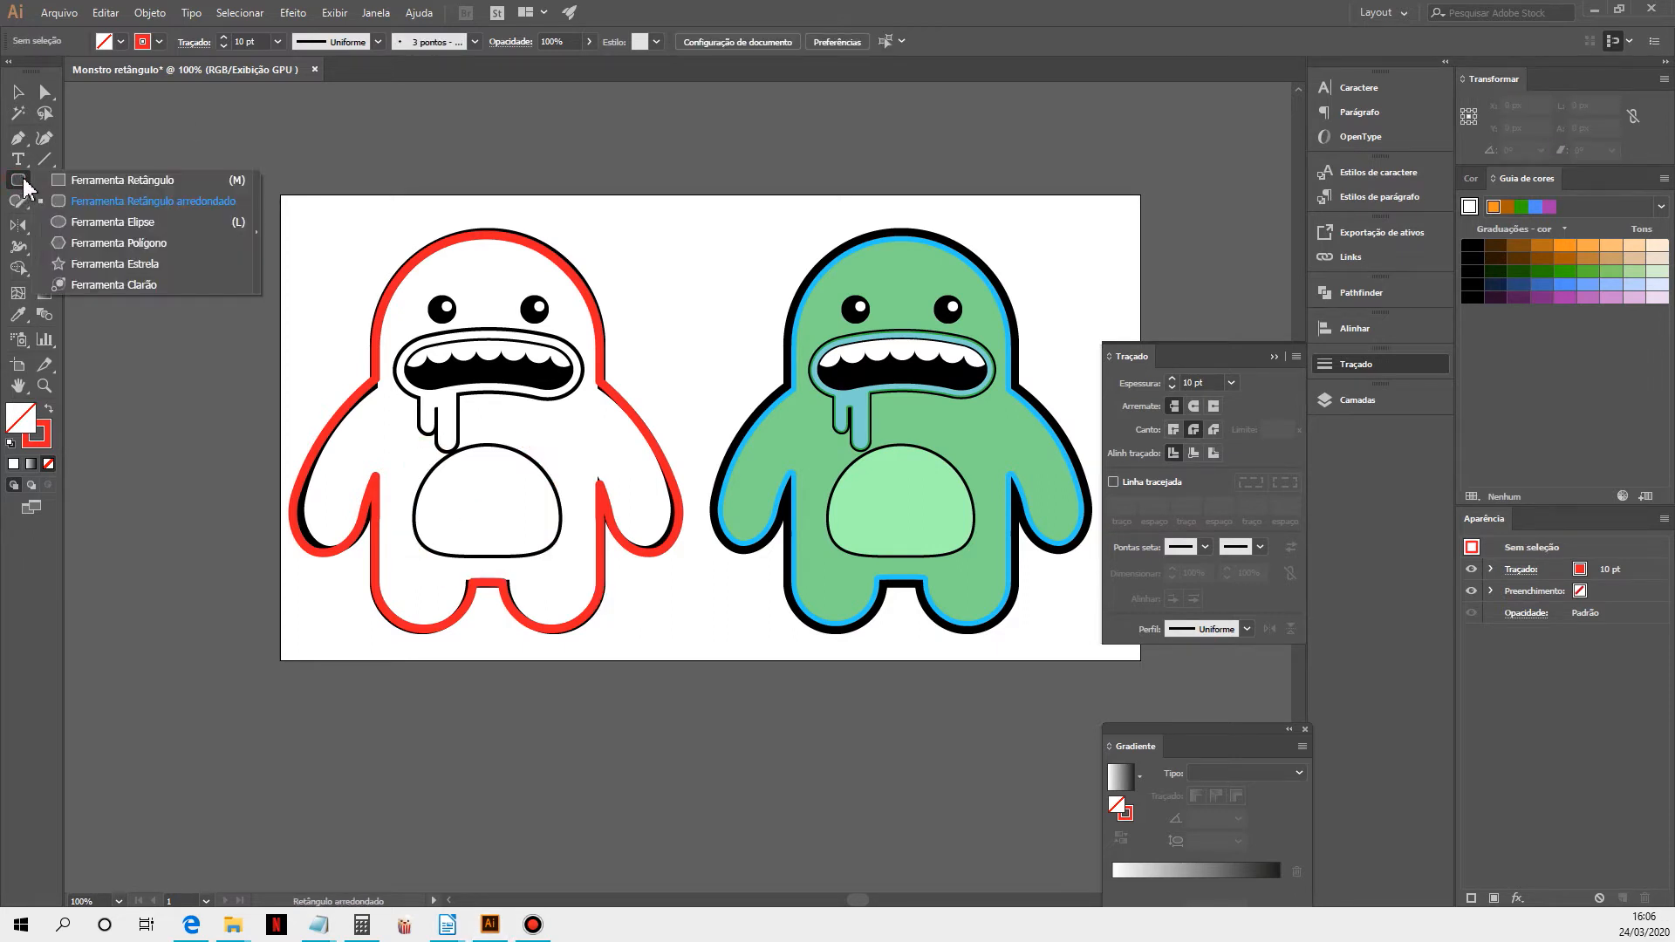
left_click(71, 223)
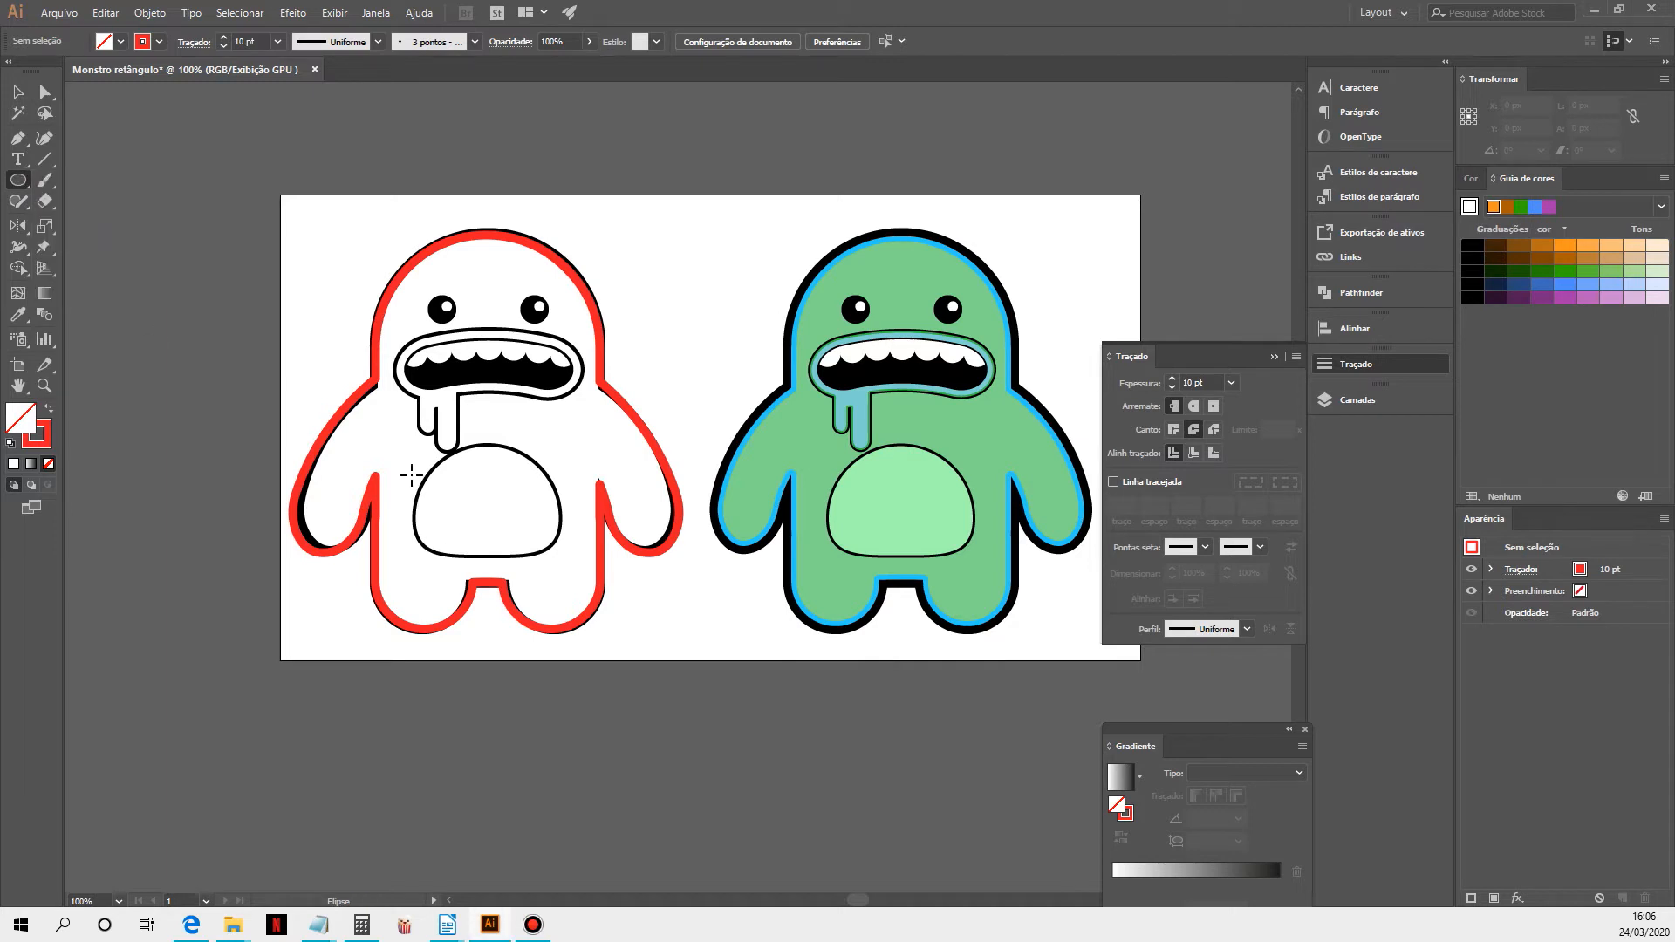
mouse_move(400, 449)
left_mouse_down()
mouse_move(577, 566)
mouse_move(567, 616)
left_mouse_up()
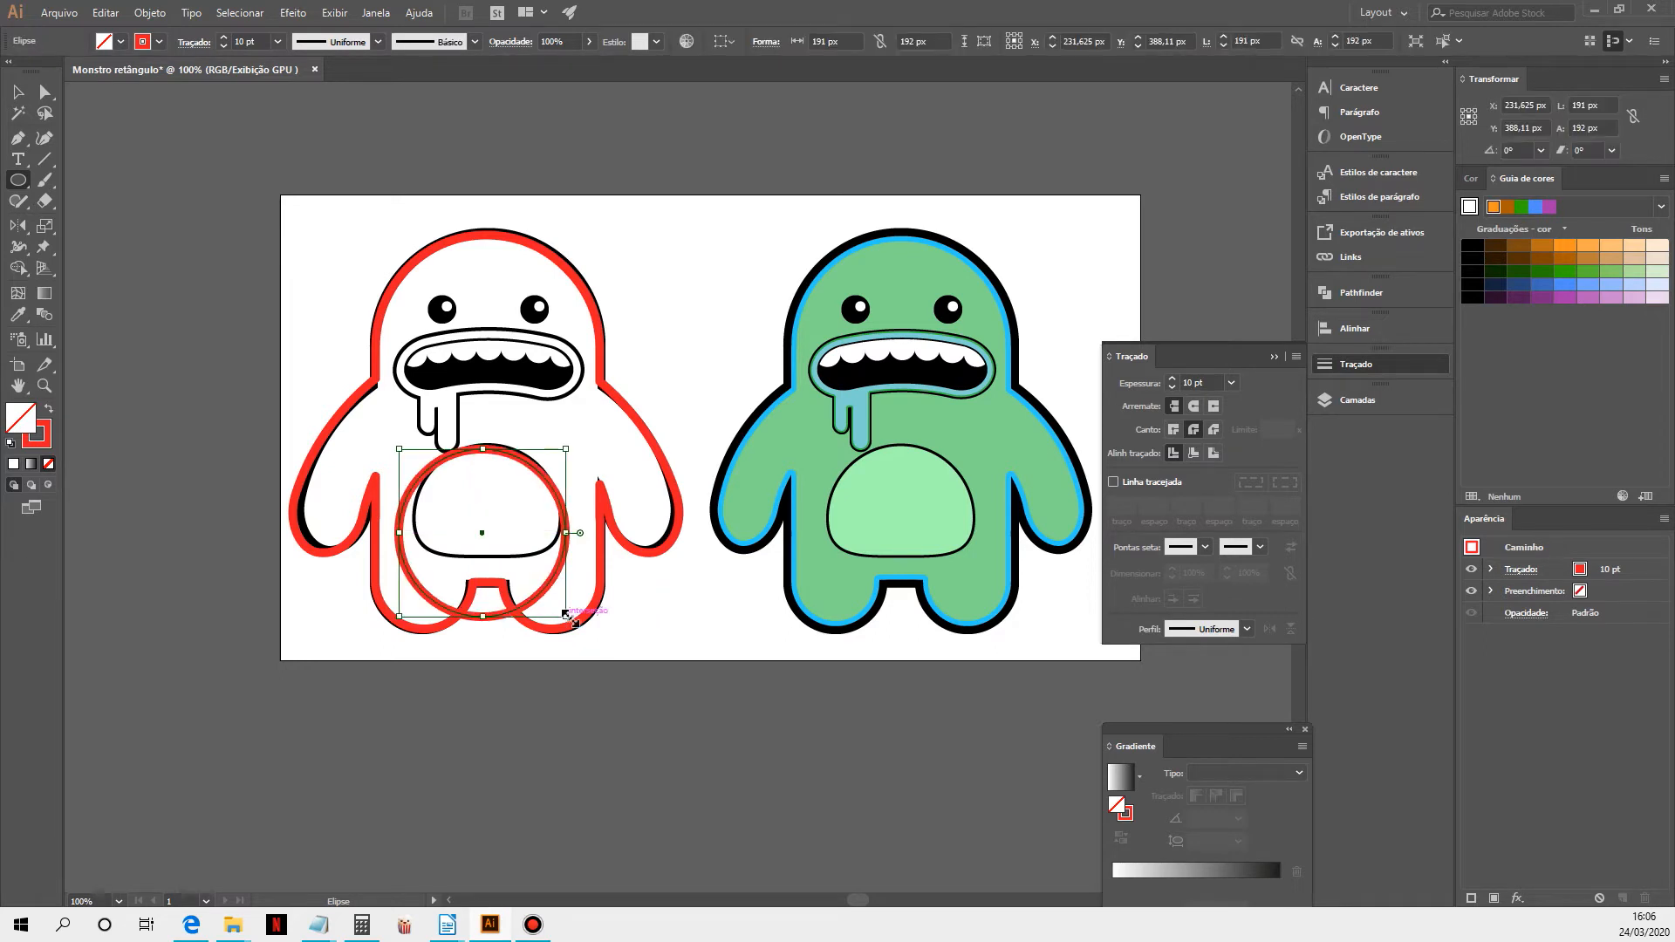
Resize the belly ellipse to about 166 by 197 px so its top and sides match the reference belly
left_click(17, 92)
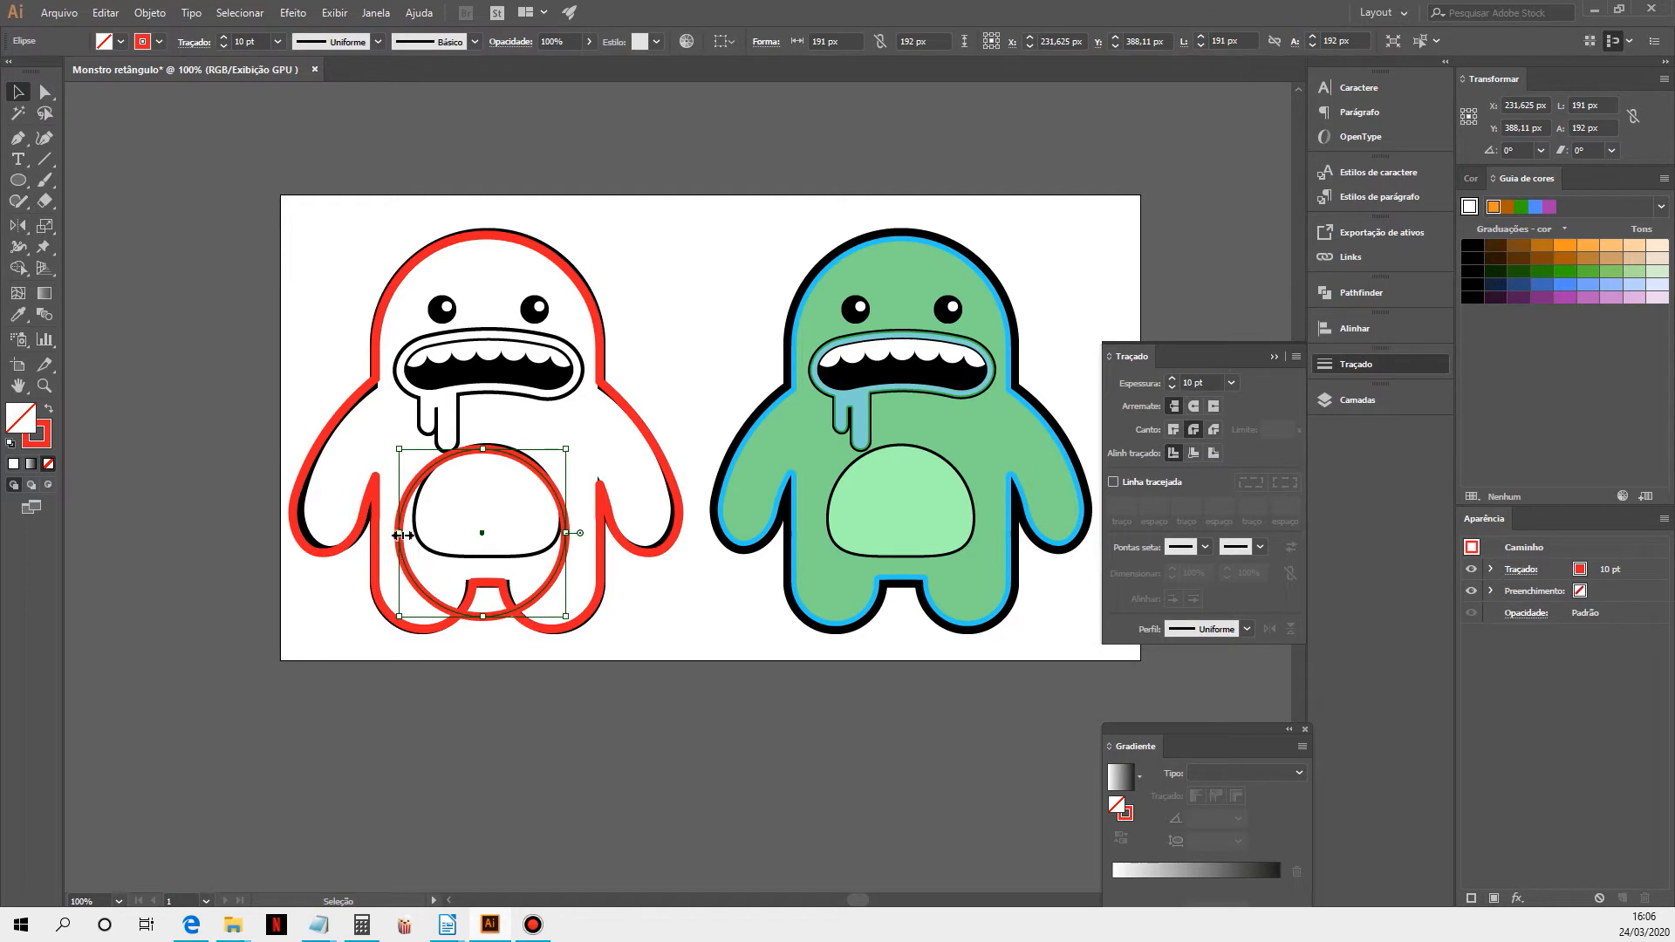
left_click_drag(399, 532, 414, 534)
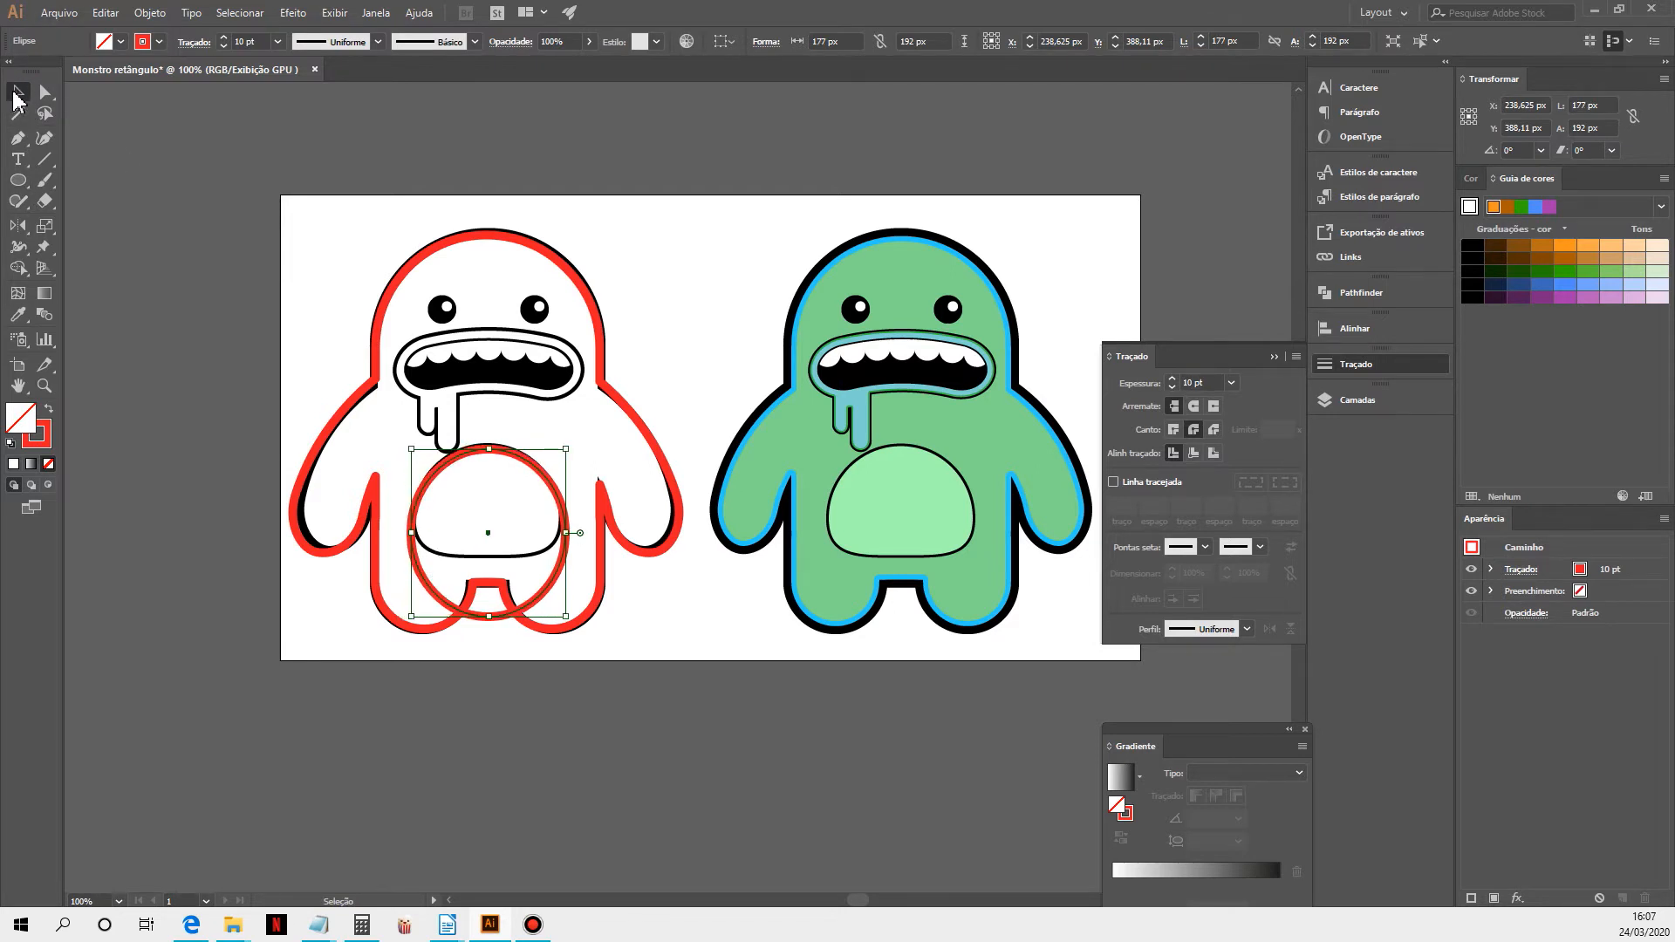
left_click(14, 92)
left_click_drag(488, 449, 492, 445)
left_click_drag(565, 532, 561, 530)
left_click_drag(412, 531, 416, 530)
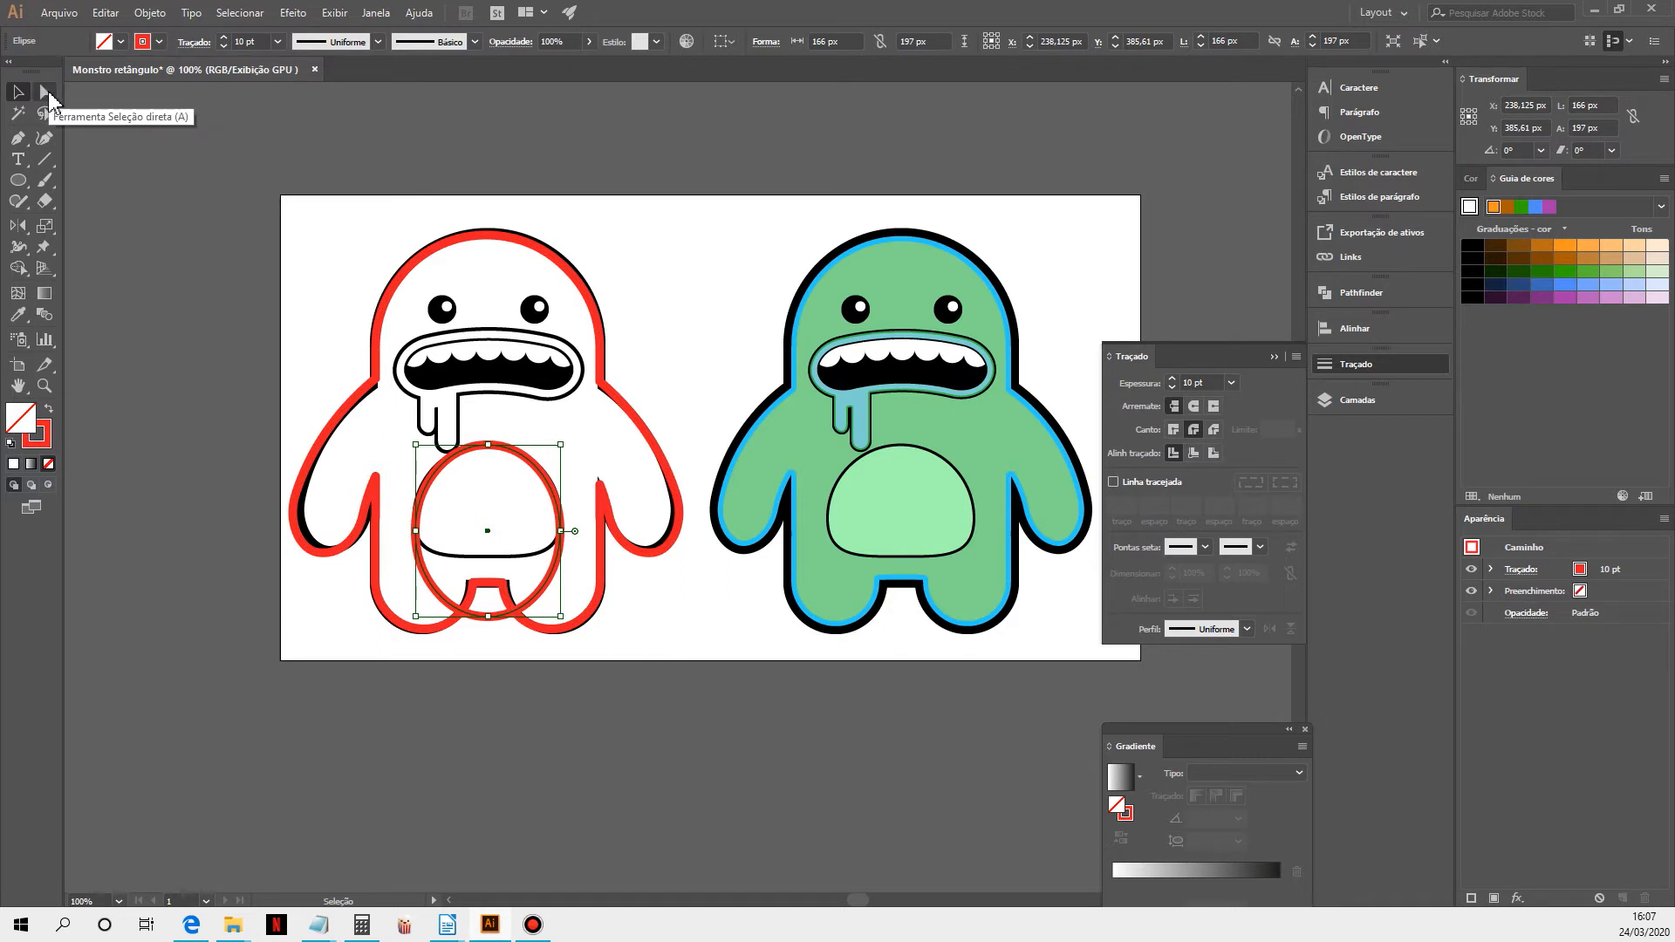
Move the ellipse's bottom anchor point up 40 px to flatten the base of the belly
left_click(48, 96)
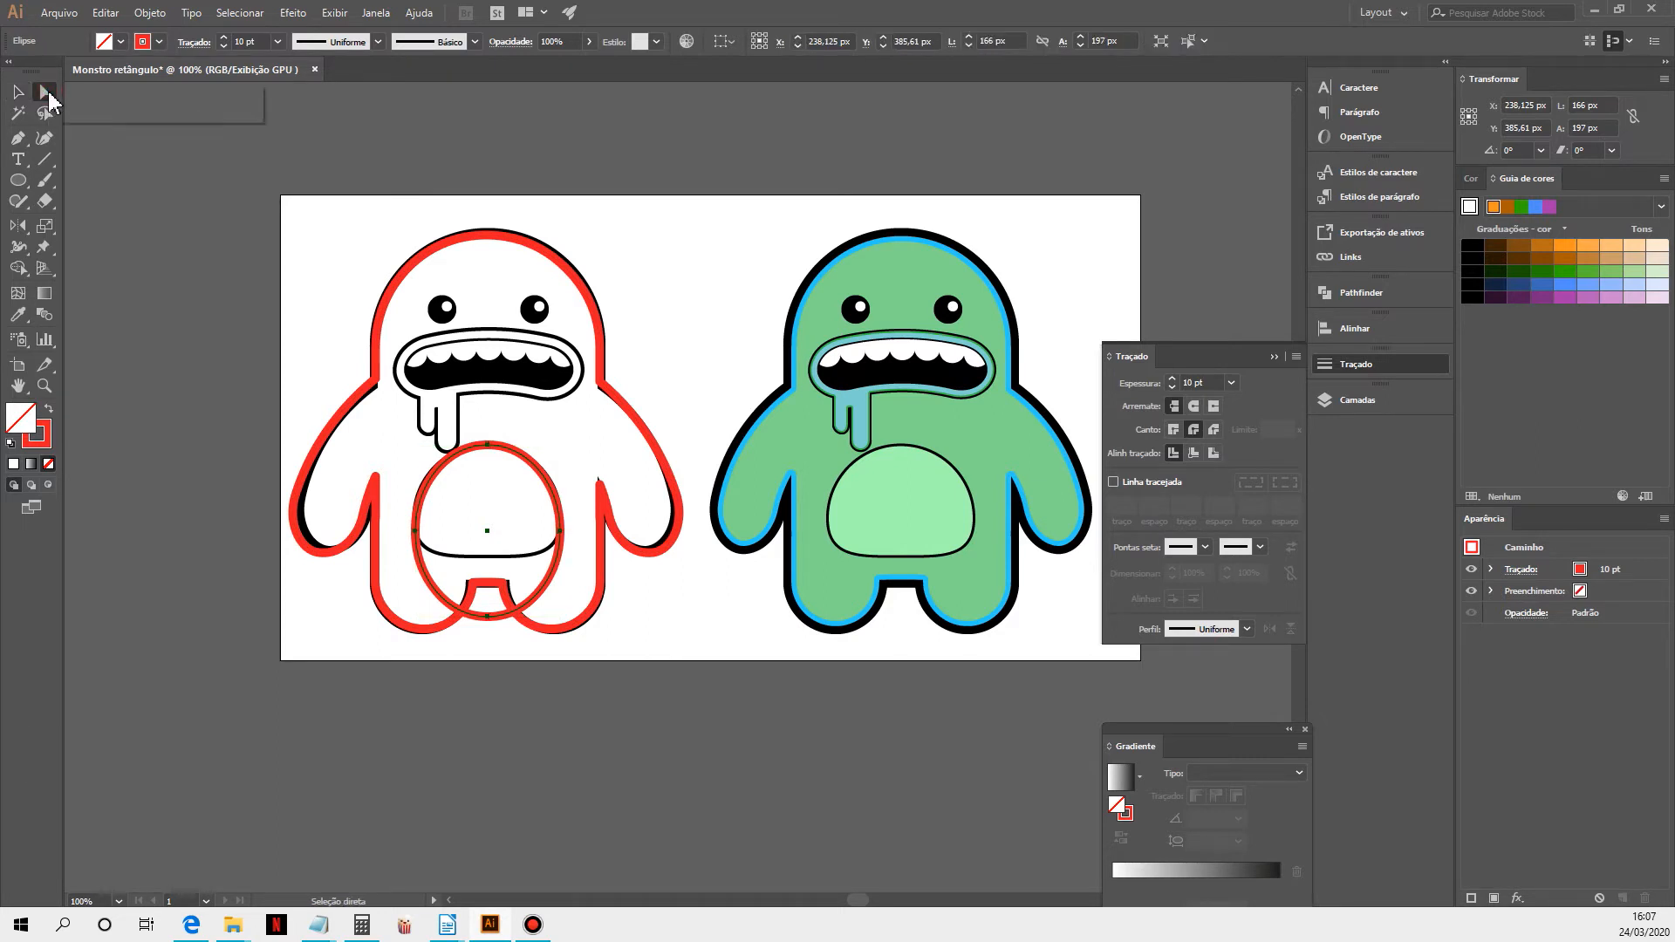
left_click(486, 617)
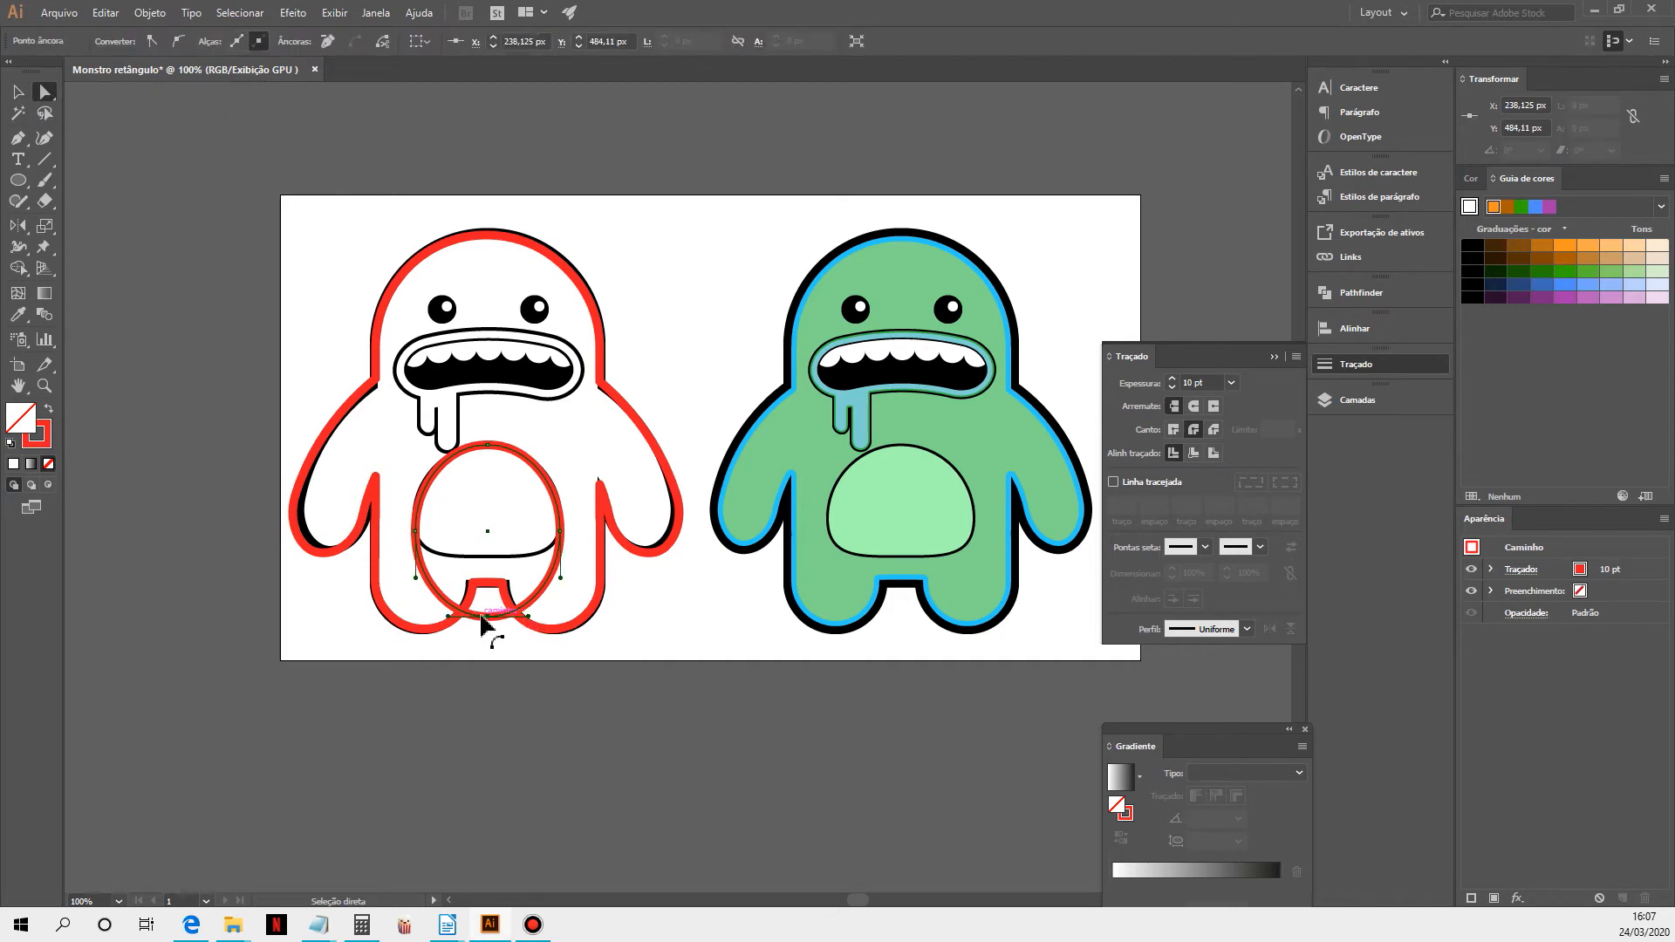
key("shift+Up")
key("shift+Up")
key("shift+Up")
key("shift+Up")
key("shift+Up")
key("shift+Up")
key("Down")
key("Down")
key("Down")
key("Down")
key("Down")
key("Down")
key("Down")
key("Down")
key("Down")
key("Down")
key("Down")
key("Down")
key("Down")
key("Down")
key("Down")
key("Down")
key("Down")
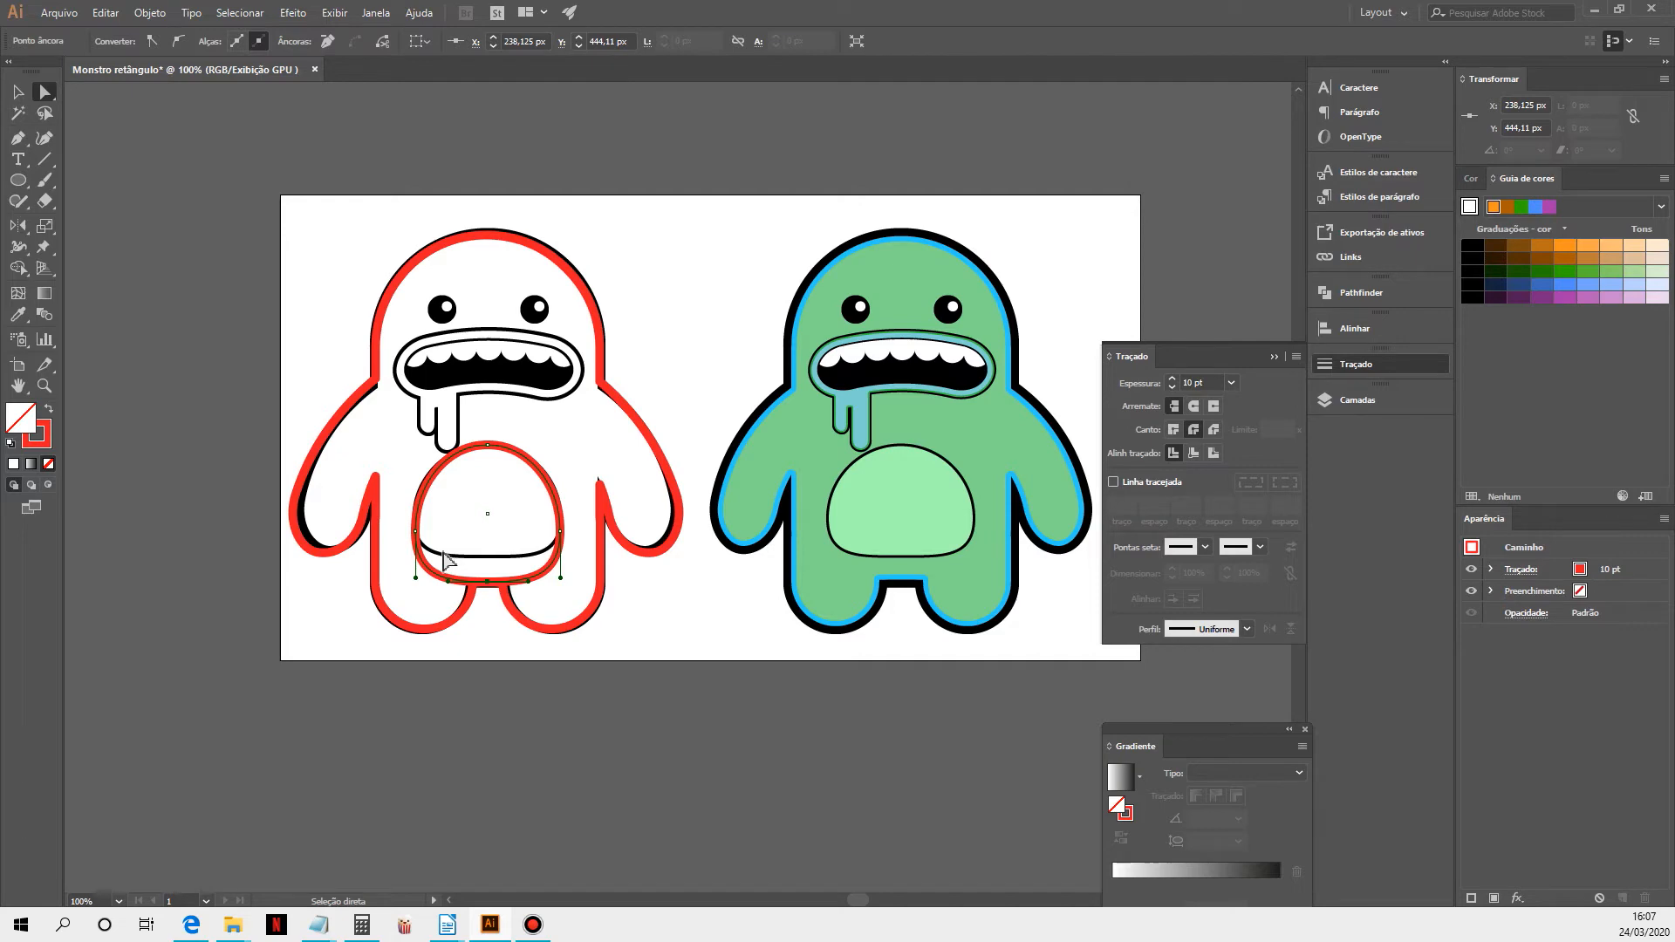
Select the belly shape's two side anchors and its bottom anchor and move them up 15 px toward the reference outline
left_click(420, 547, "shift")
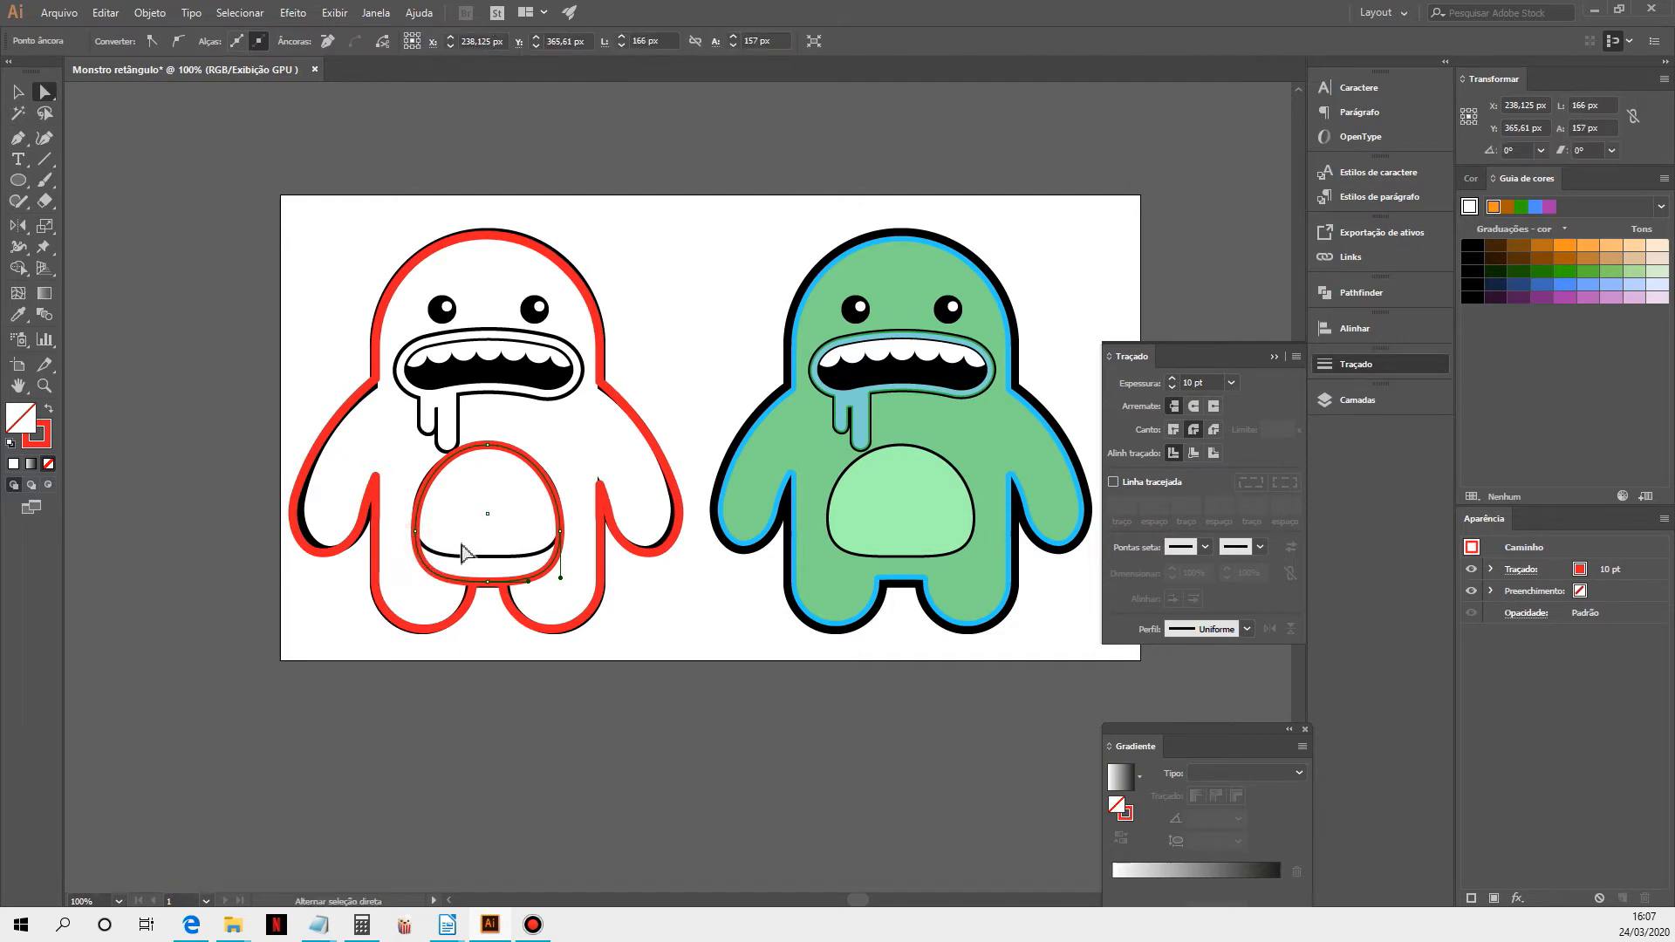
left_click(416, 530)
left_click(559, 532, "shift")
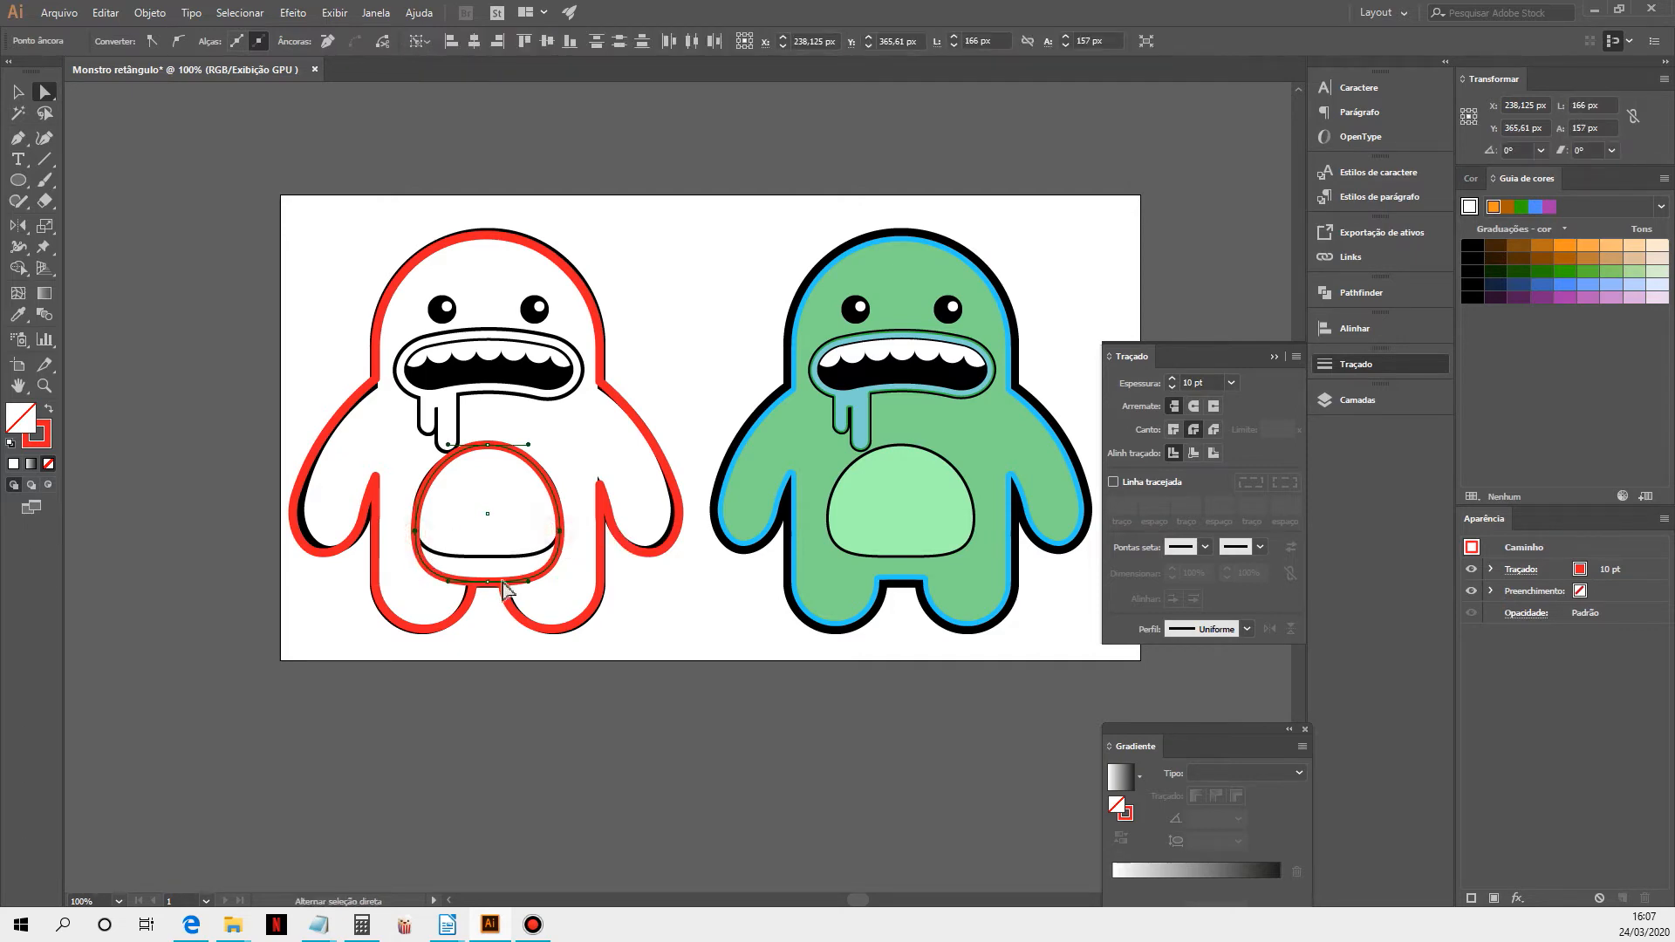
key("Up")
key("Up")
key("Up")
key("Up")
key("Up")
key("Up")
key("Up")
key("Up")
key("Up")
key("Up")
key("Up")
key("Up")
key("Up")
key("Up")
key("Up")
key("Up")
key("Up")
key("Up")
key("Up")
key("Up")
key("Up")
key("Up")
key("Up")
key("Up")
key("Up")
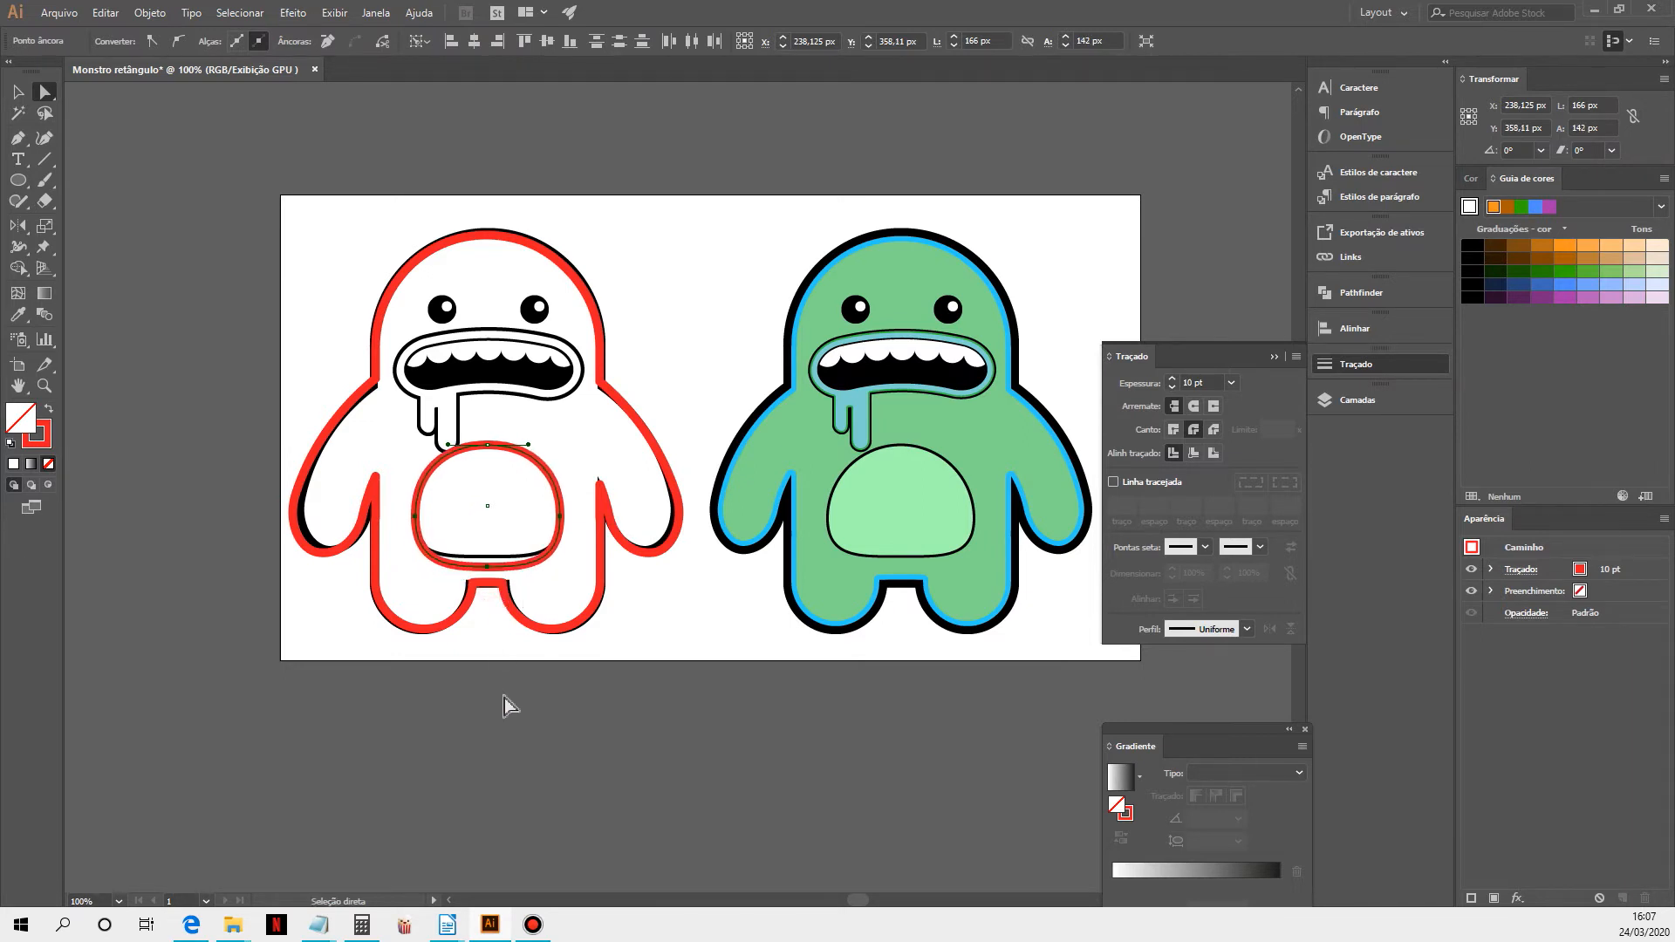
Move the belly's side and bottom anchor points further up, bringing the shape's height to 131 px
key("Up")
key("Up")
key("Up")
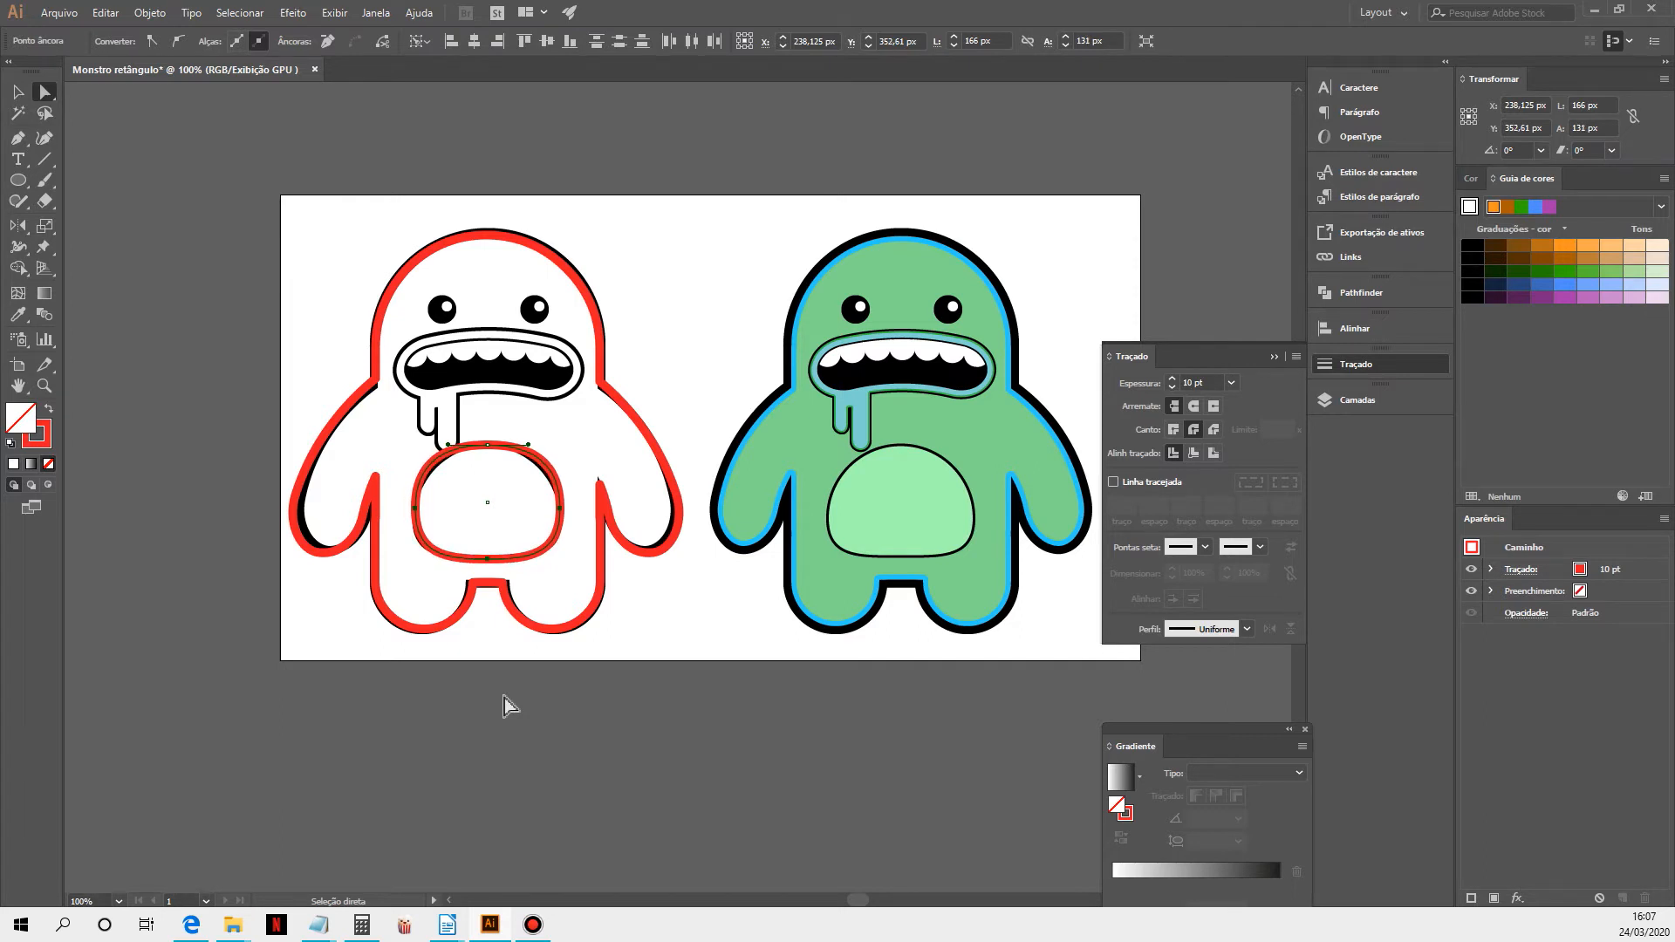
Select only the belly shape's two side anchor points and lower them about 10 px onto the reference outline
left_click(416, 508)
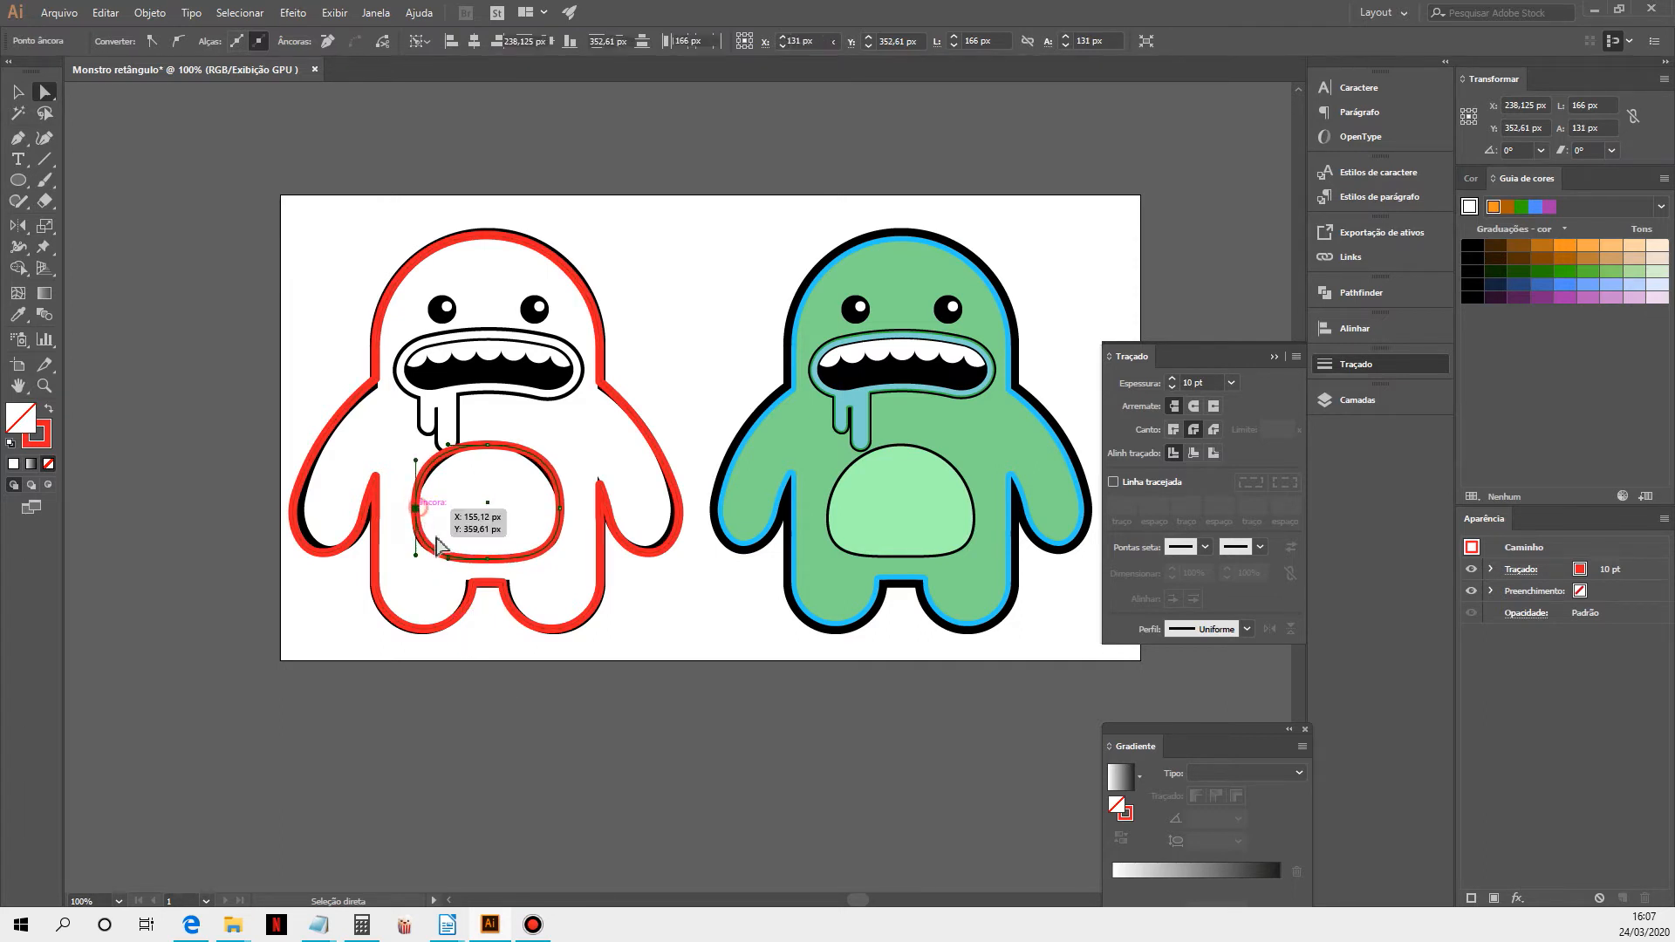
left_click(561, 524)
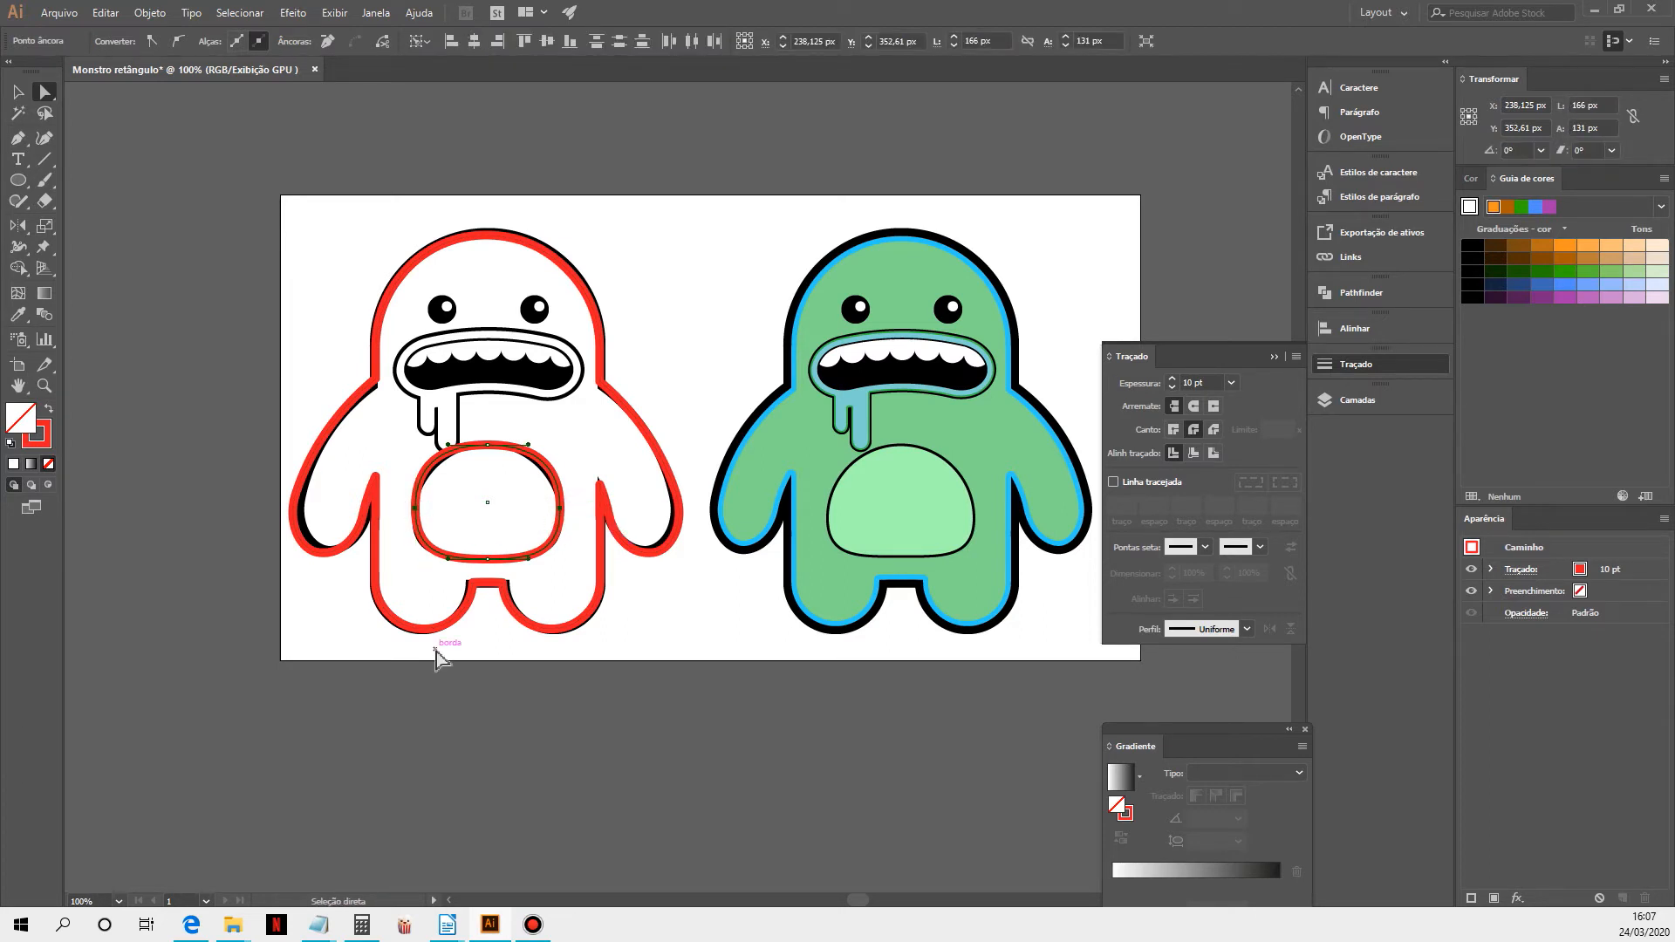
key("Down")
key("Down")
key("Down")
key("Down")
key("Down")
key("Down")
key("Up")
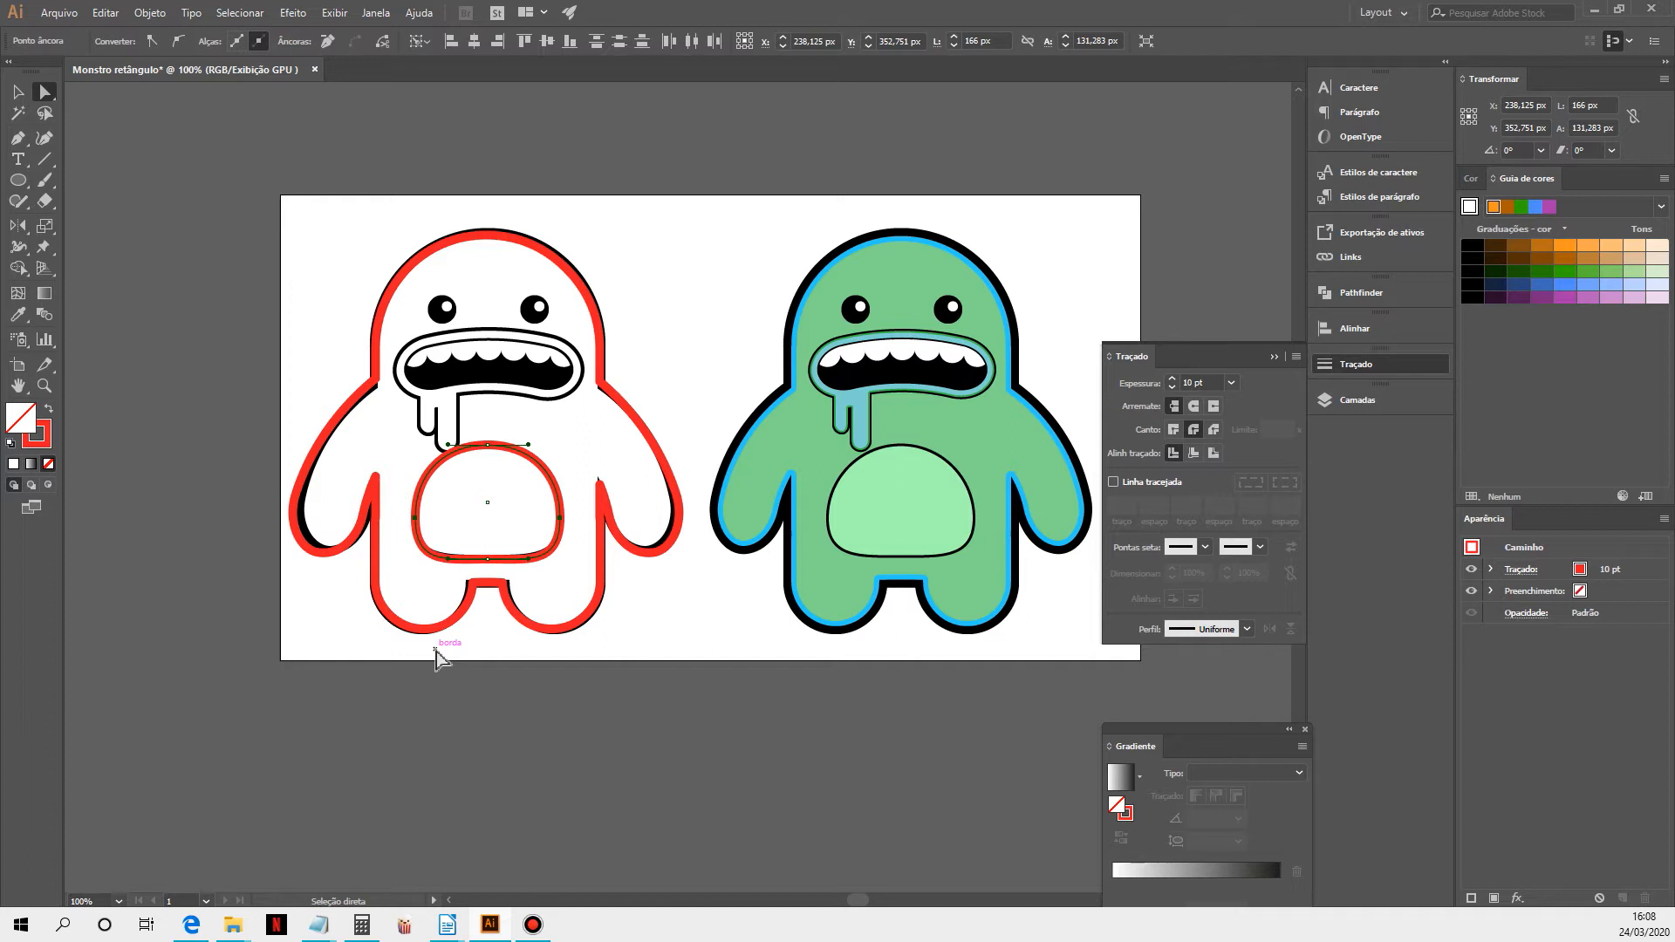
key("Down")
key("Up")
key("Up")
Shorten both handles of the belly's top anchor point equally with the Scale tool to match the reference curve, and deselect the shape
left_click(487, 445)
key("ctrl+space")
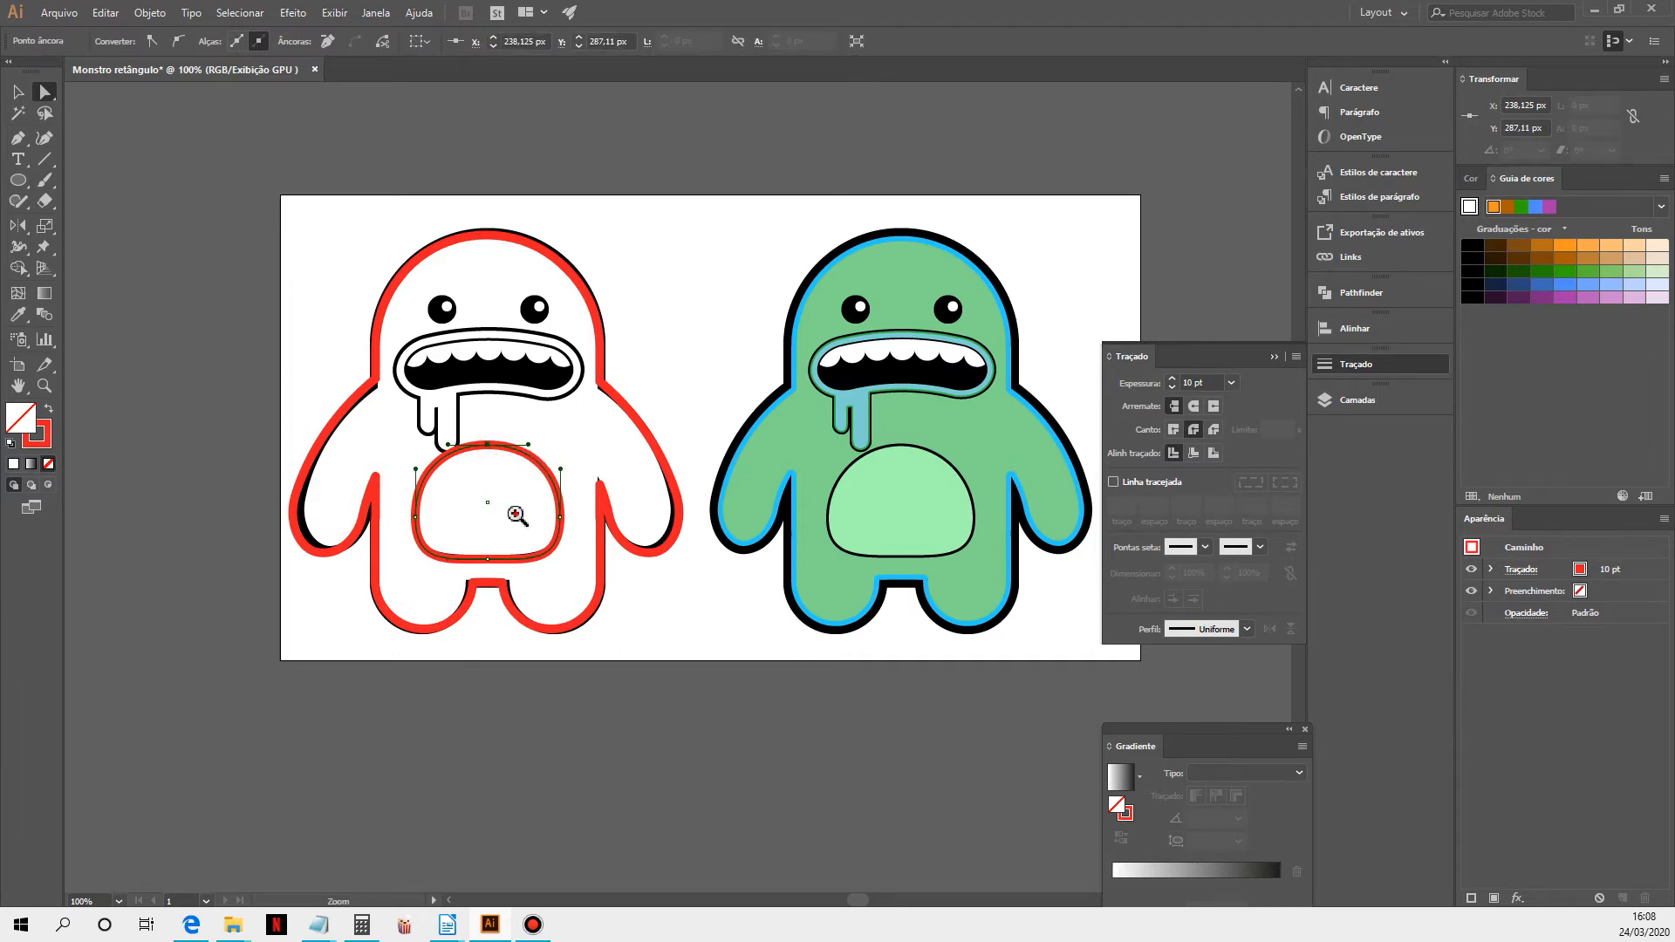
left_click(516, 517)
left_click(696, 481)
left_click(662, 467)
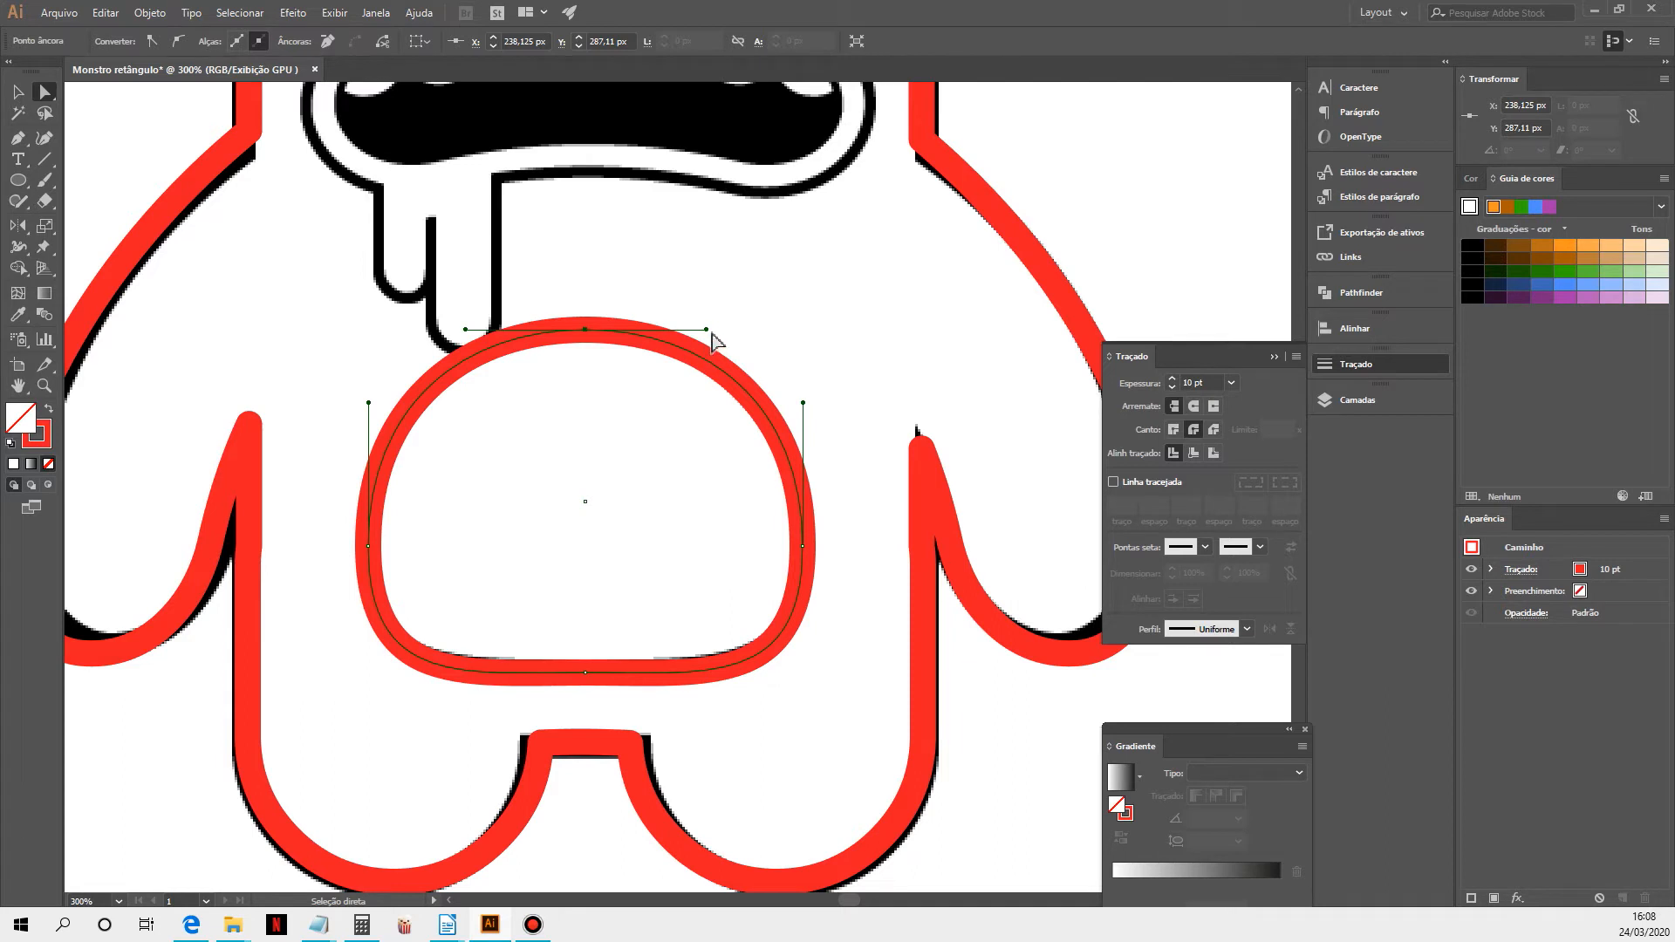
left_click_drag(709, 329, 684, 332)
left_click_drag(660, 331, 706, 331)
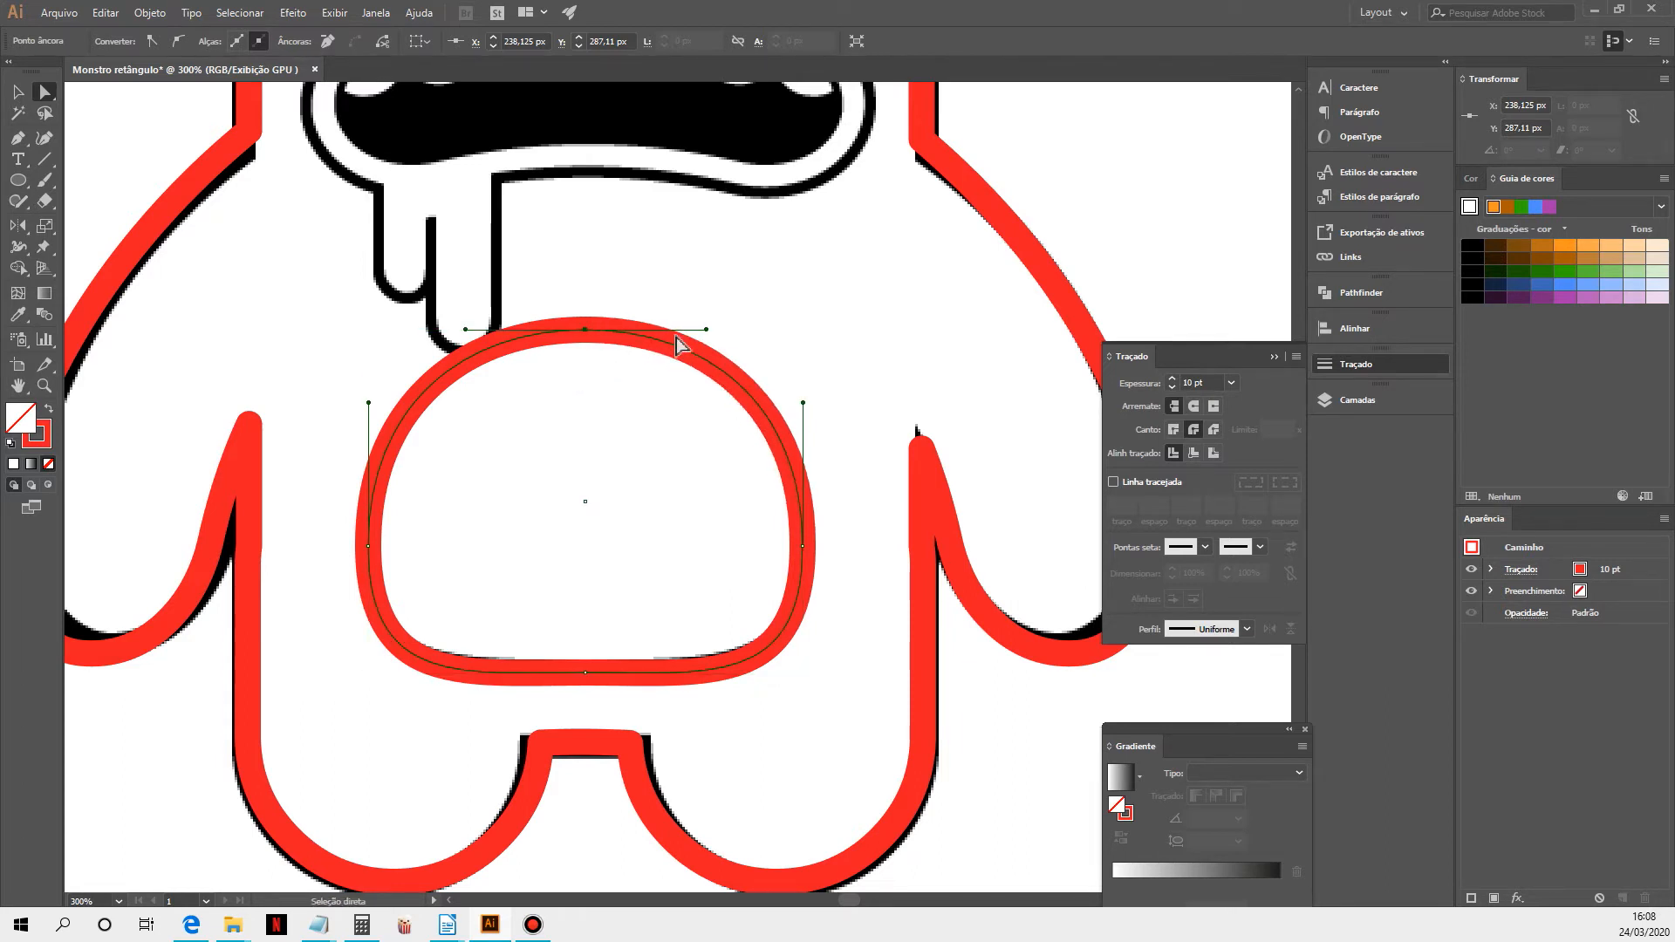
left_click(584, 330)
left_click(46, 226)
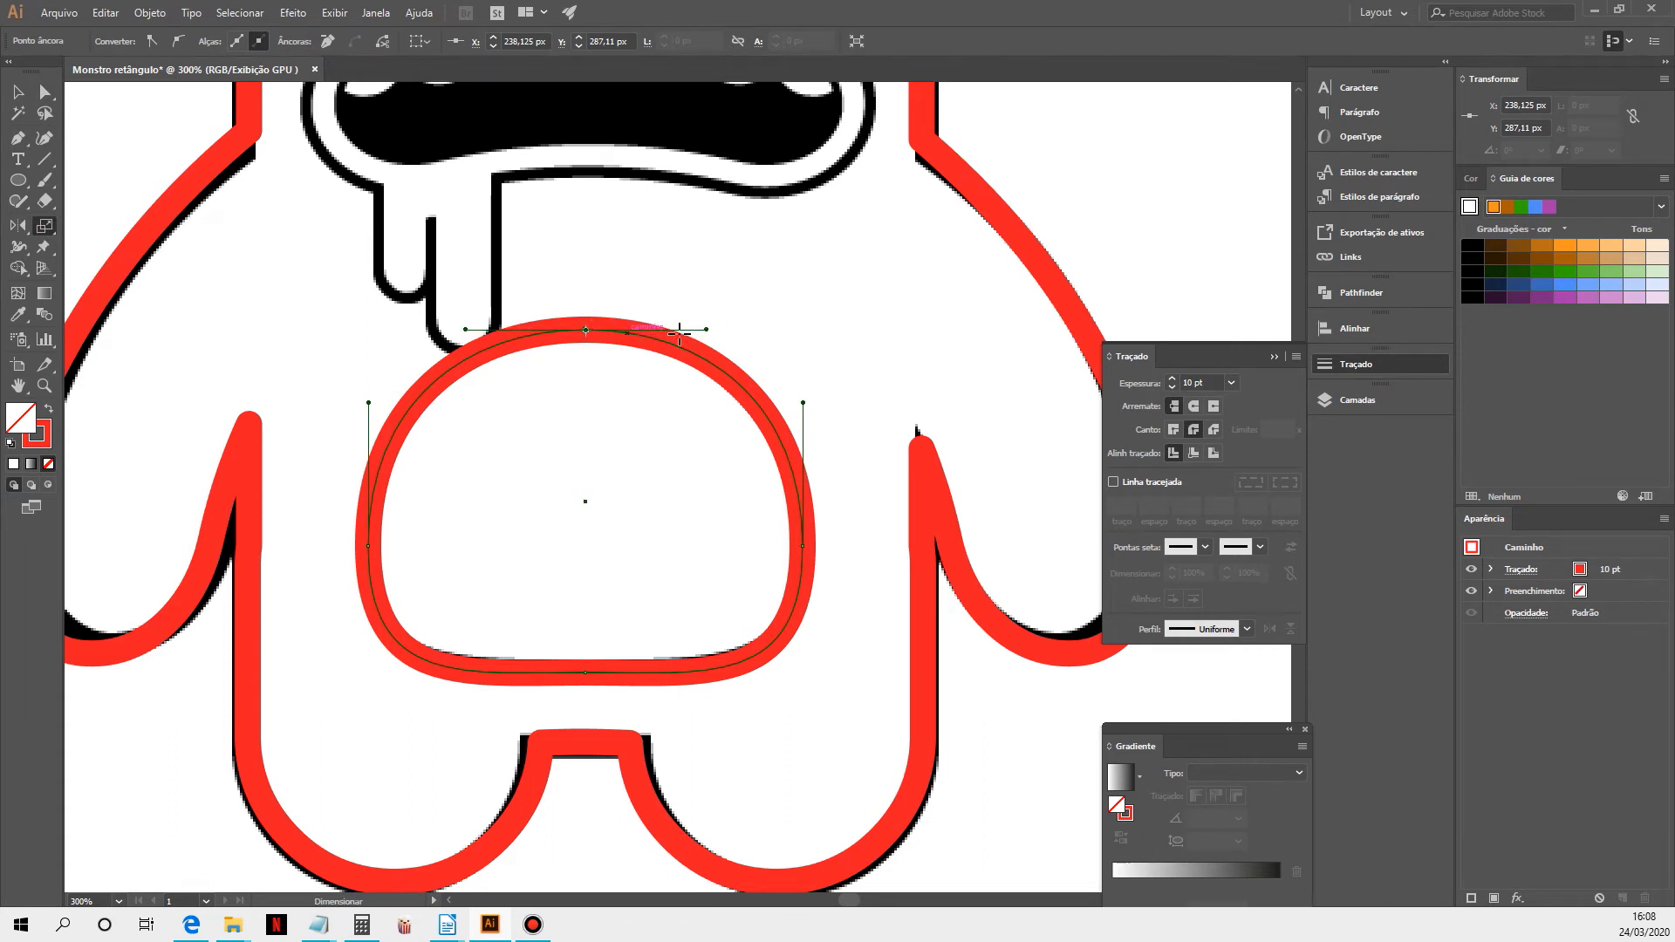
left_click_drag(709, 329, 674, 328)
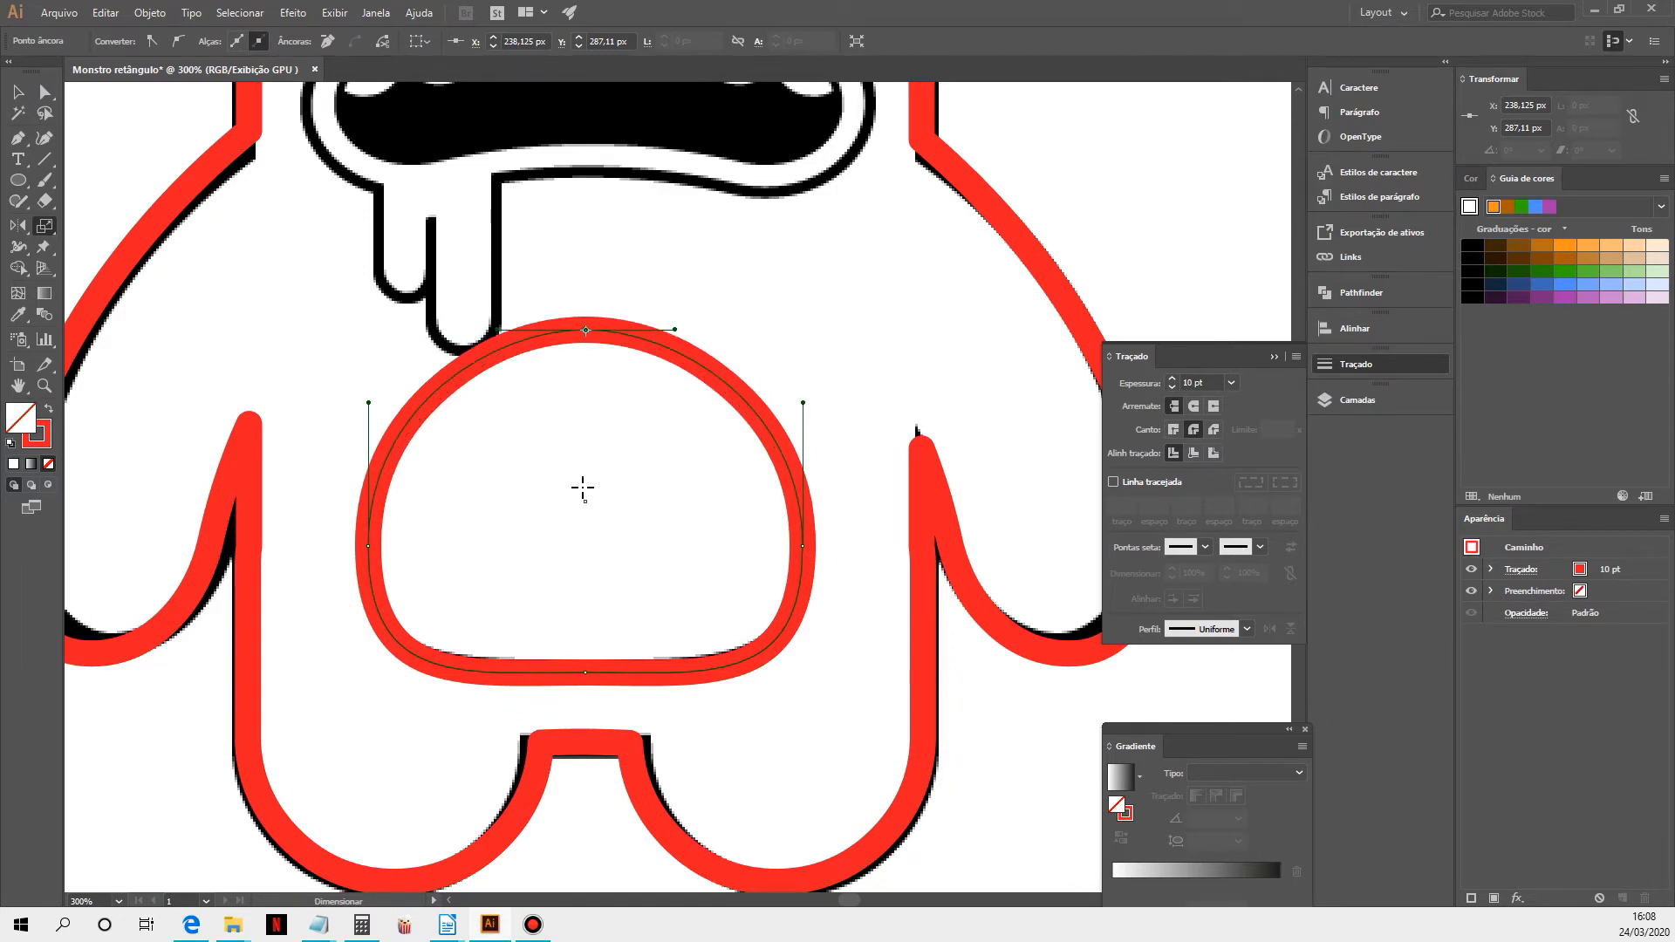
left_click(17, 91)
left_click(766, 298)
Draw a rounded rectangle of 217 by 72 px with fully rounded 36 px corners over the white monster's mouth
left_click(732, 502, "ctrl+alt")
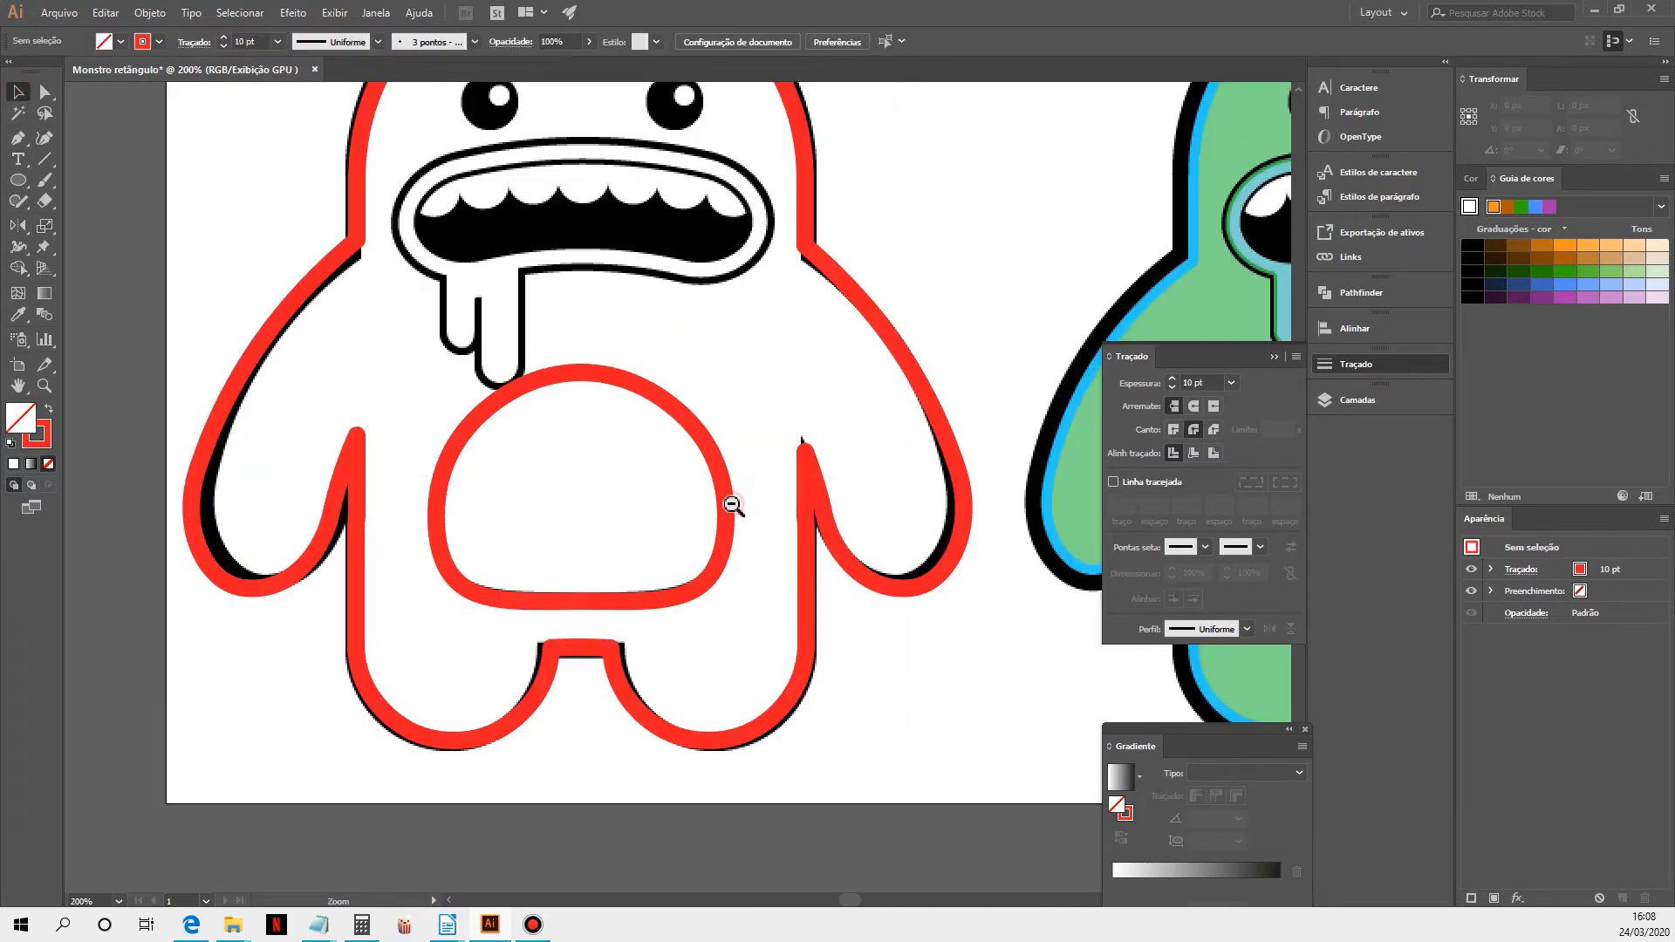
left_click(732, 502, "ctrl+alt")
left_click_drag(660, 463, 648, 624)
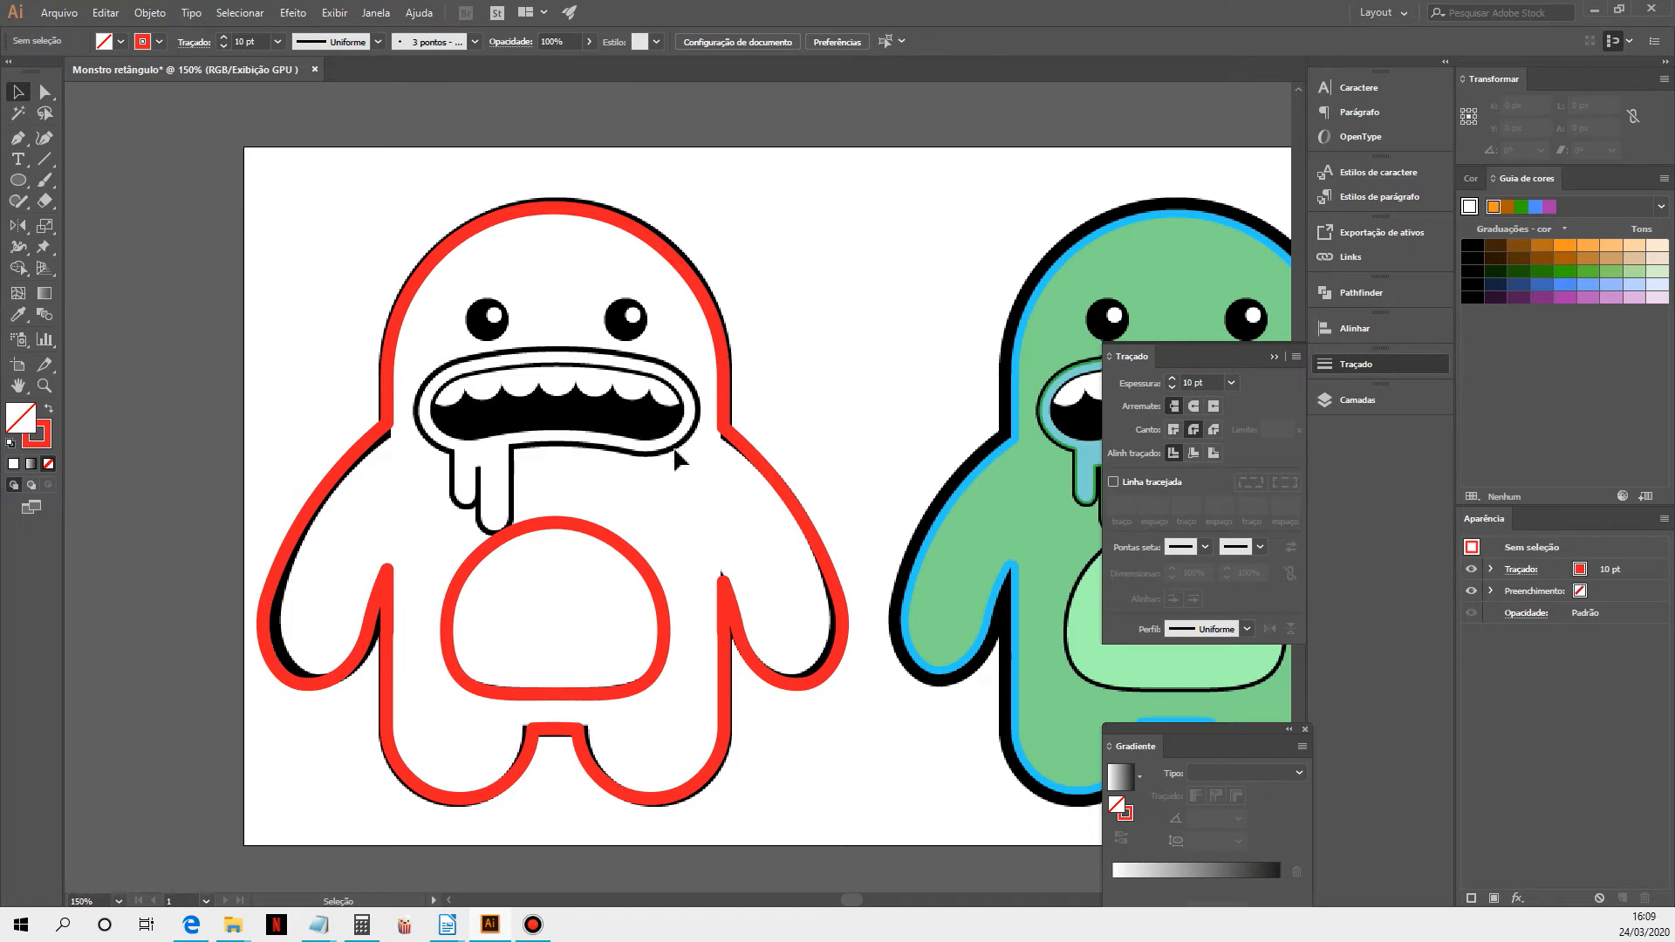
mouse_move(17, 179)
left_mouse_down()
mouse_move(81, 221)
mouse_move(20, 184)
left_mouse_up()
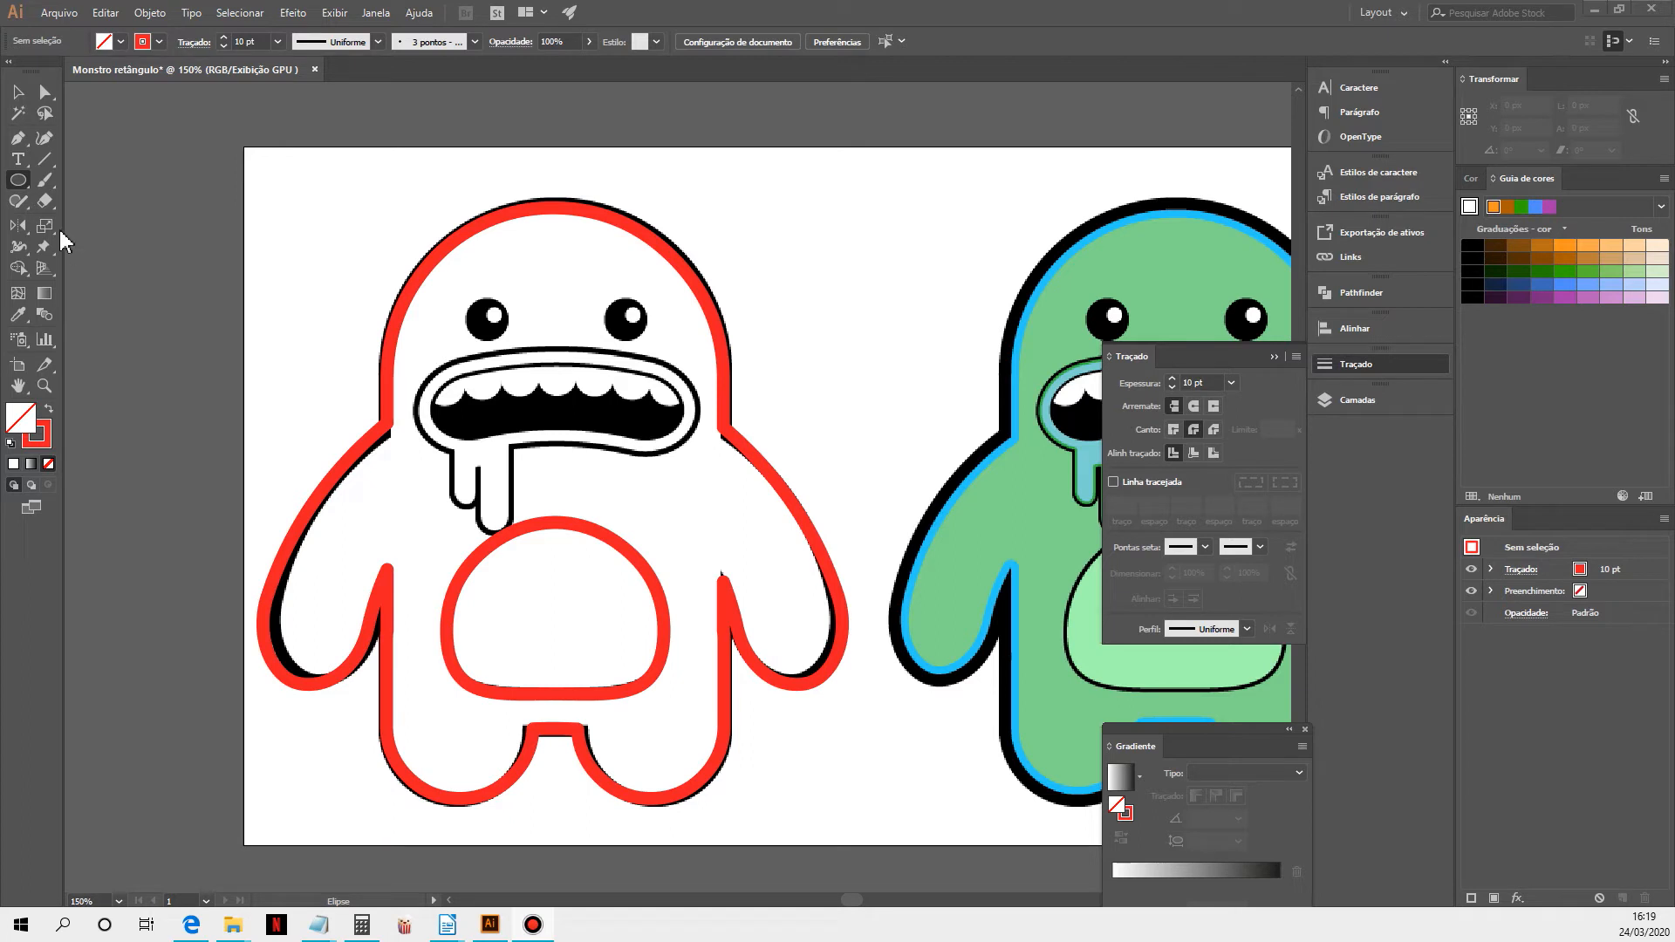
left_click(19, 184)
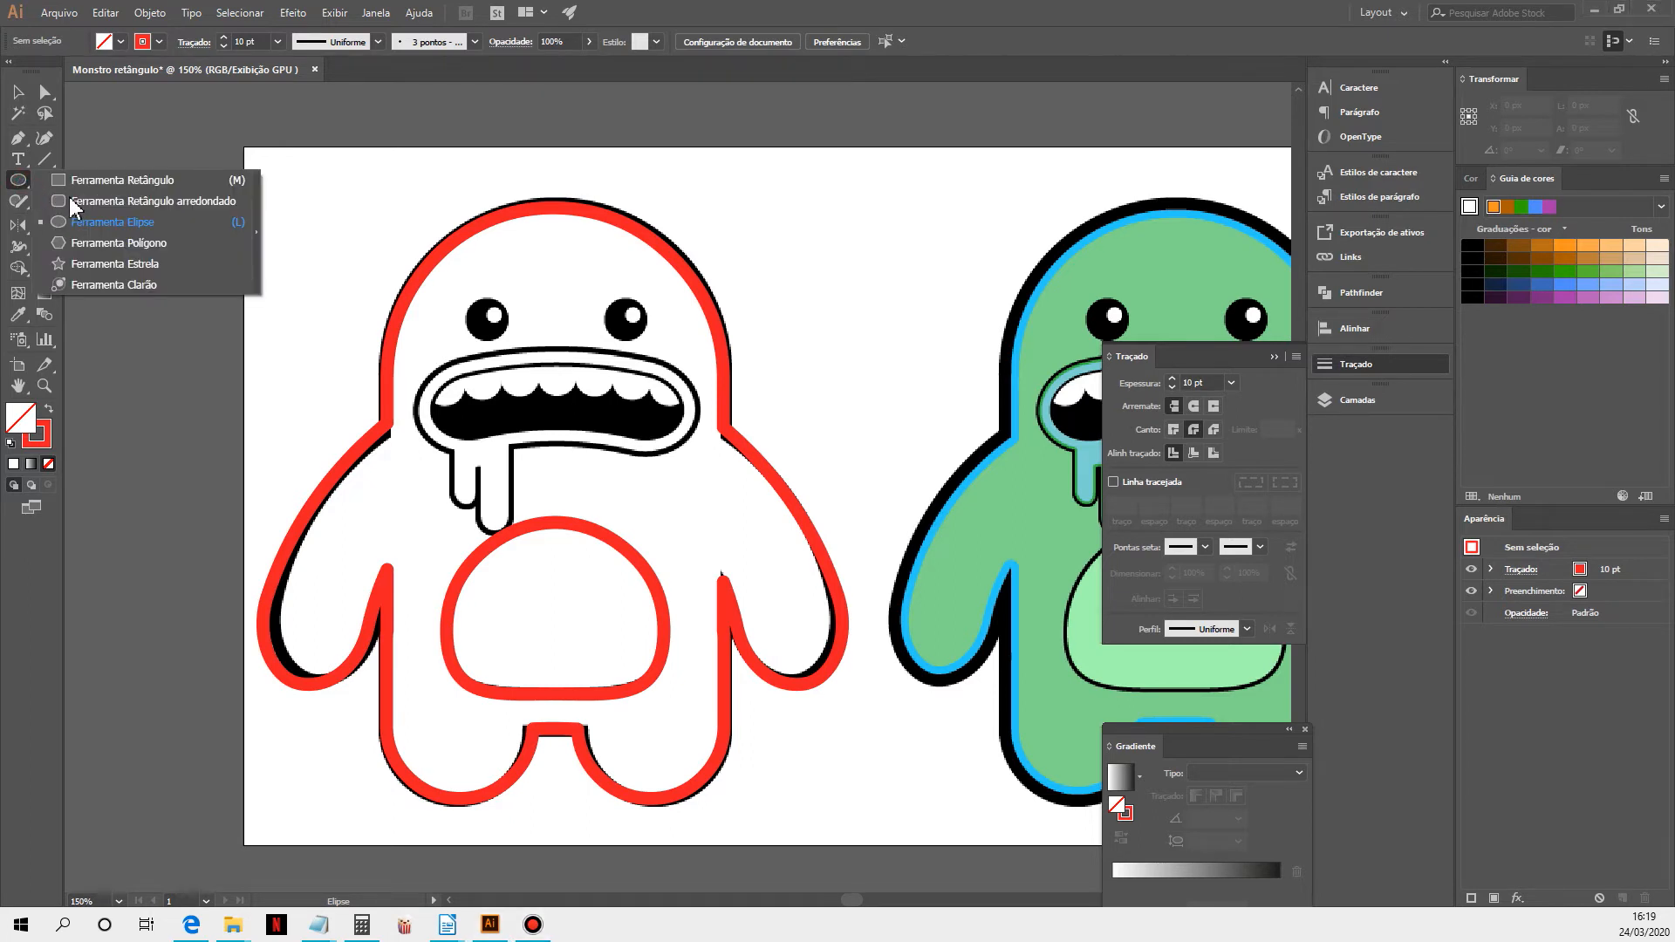
left_click(121, 203)
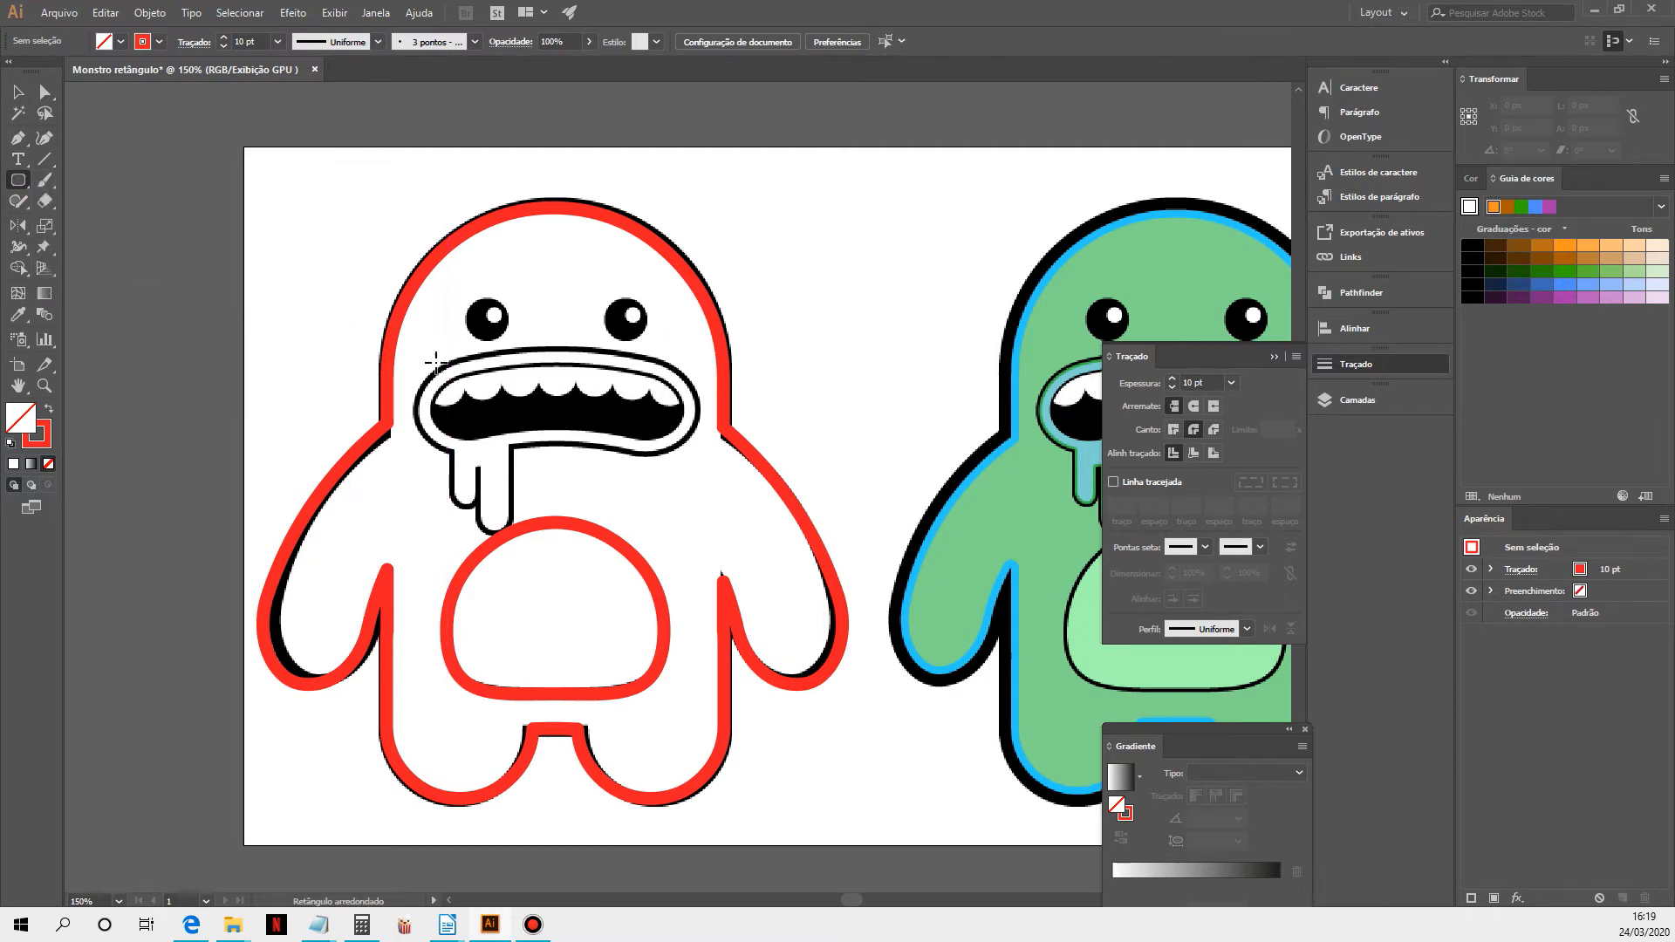
left_click_drag(419, 363, 702, 456)
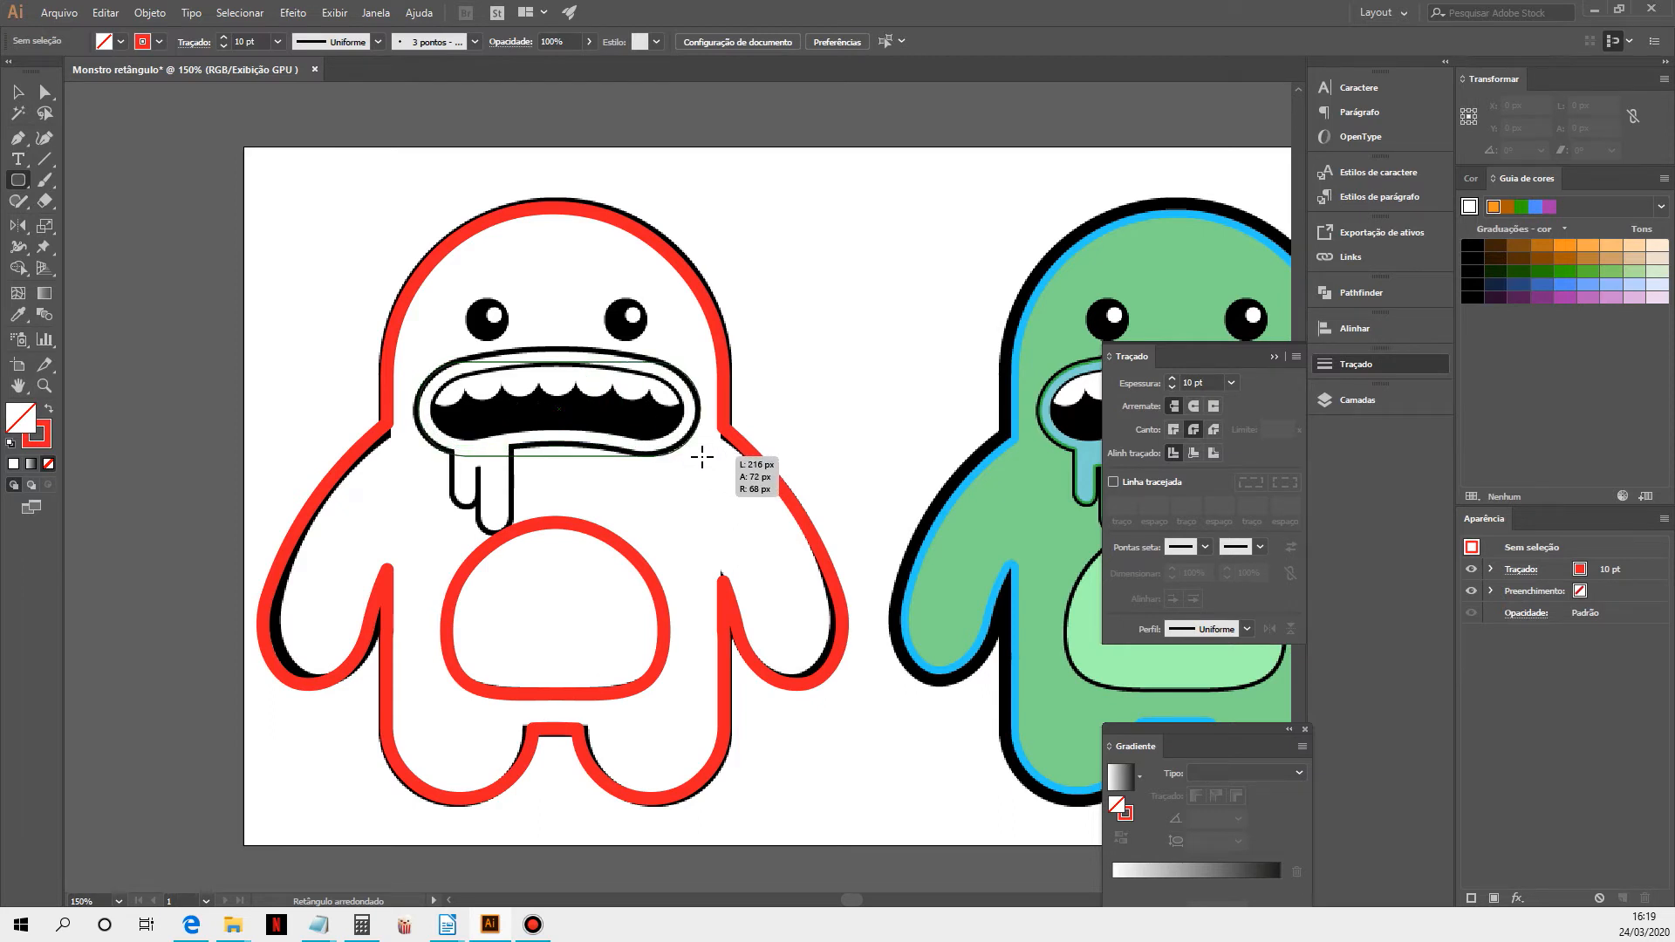
key("Down")
left_click_drag(702, 456, 703, 456)
key("Left")
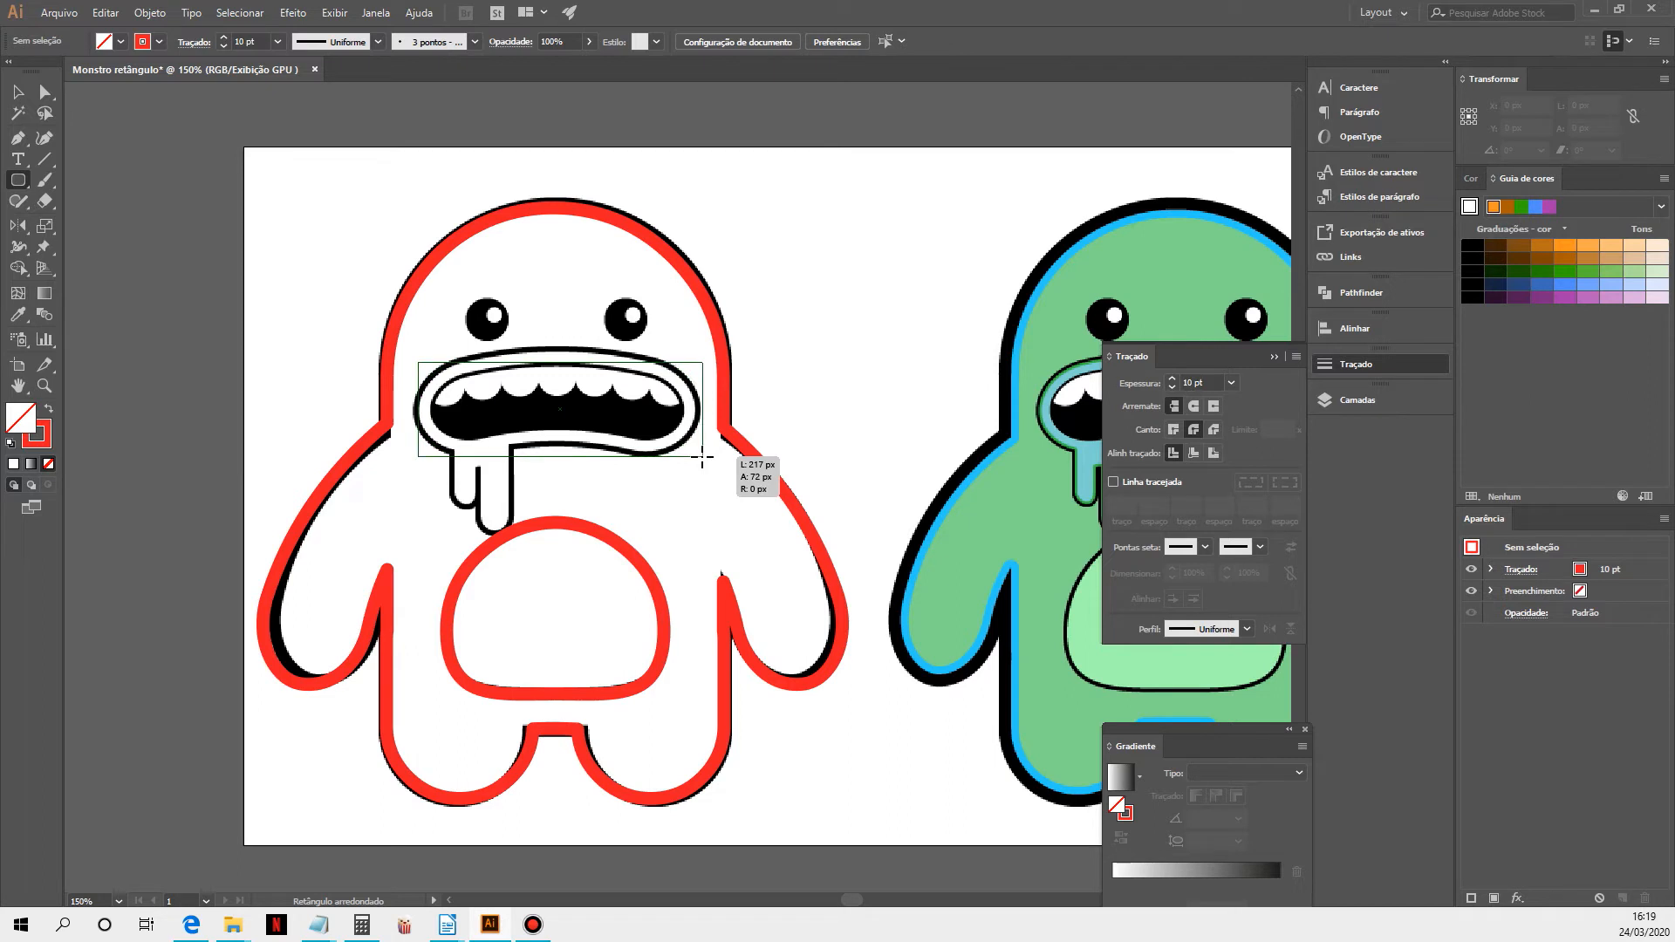
key("Right")
left_click_drag(702, 457, 703, 456)
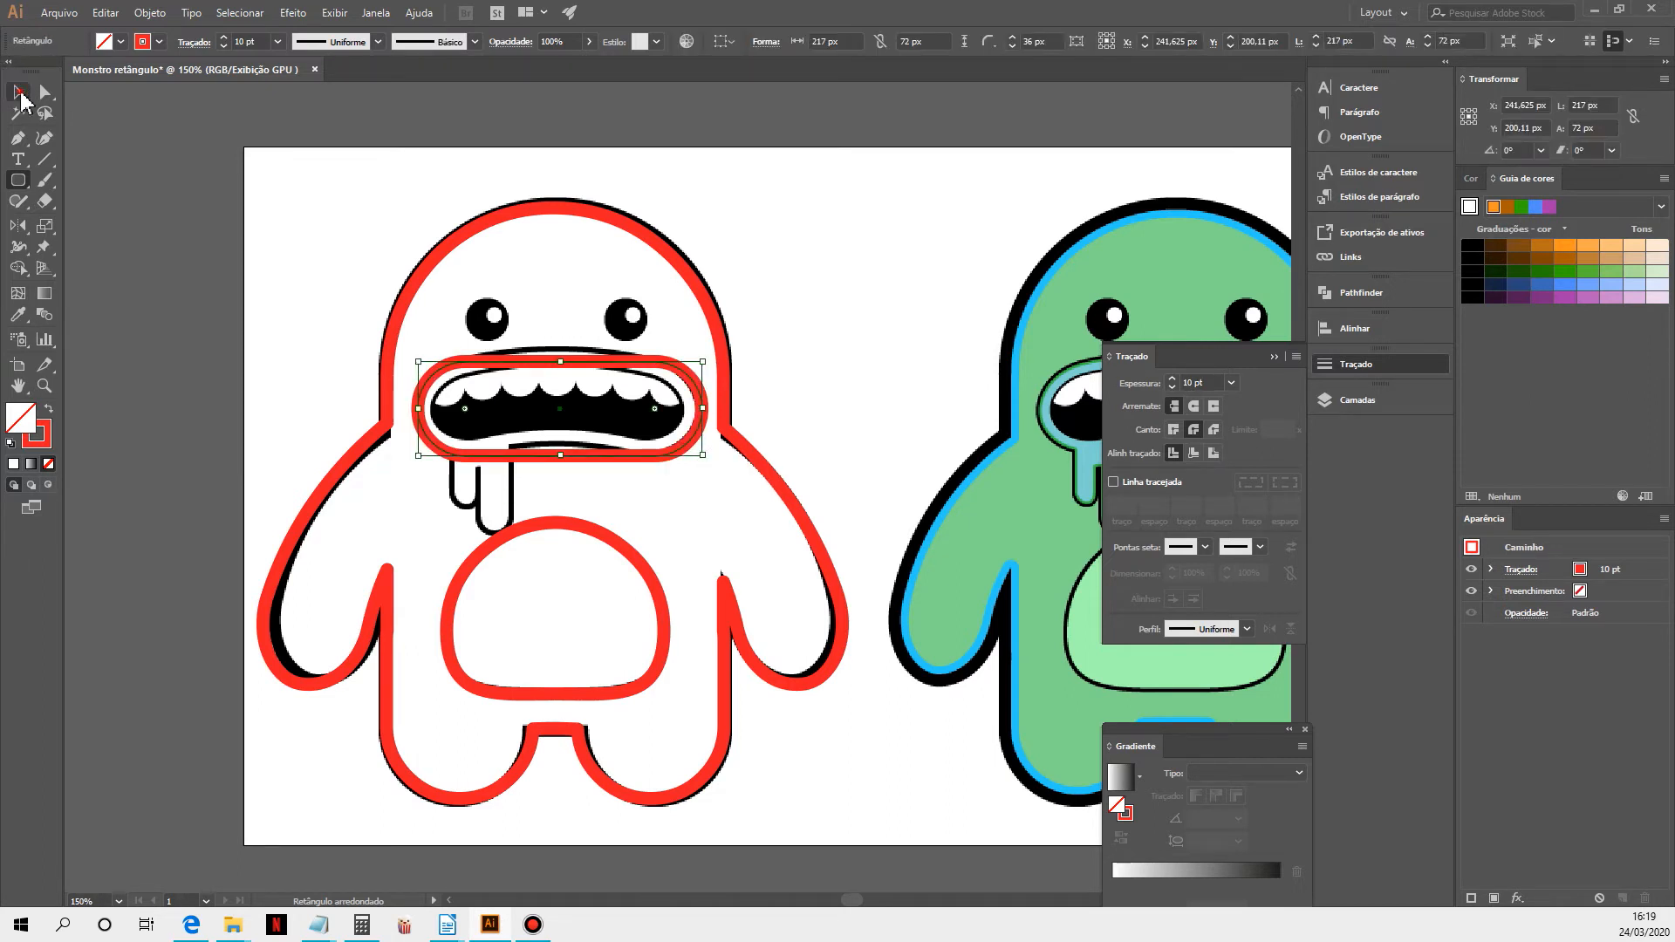
left_click(21, 98)
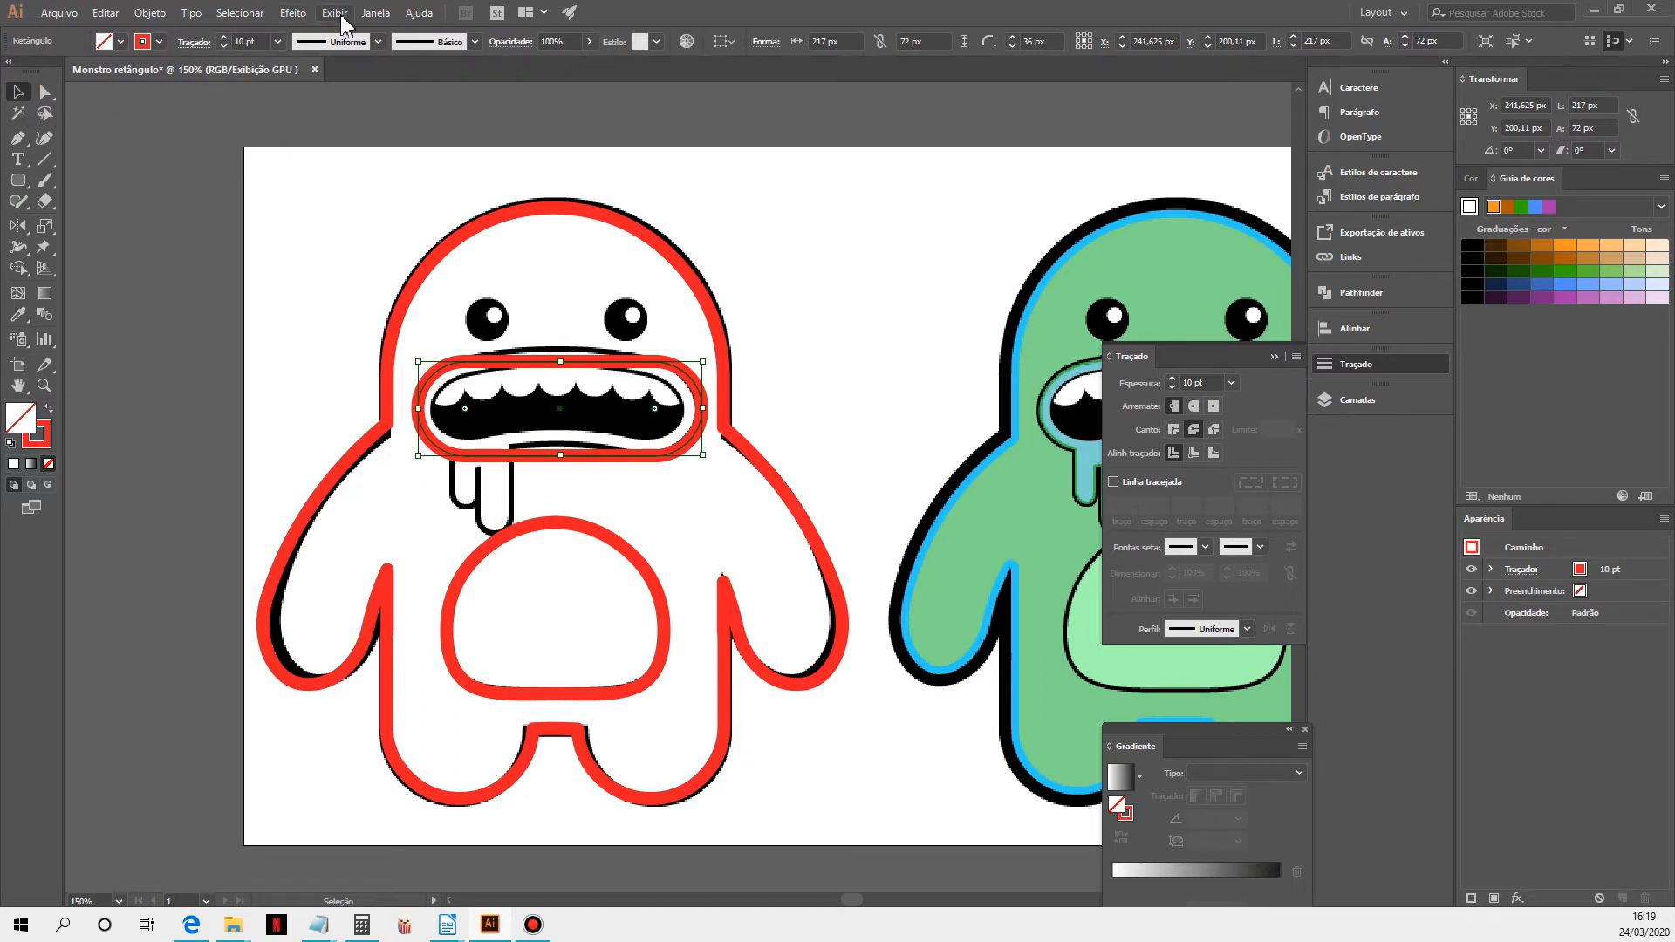
left_click(292, 13)
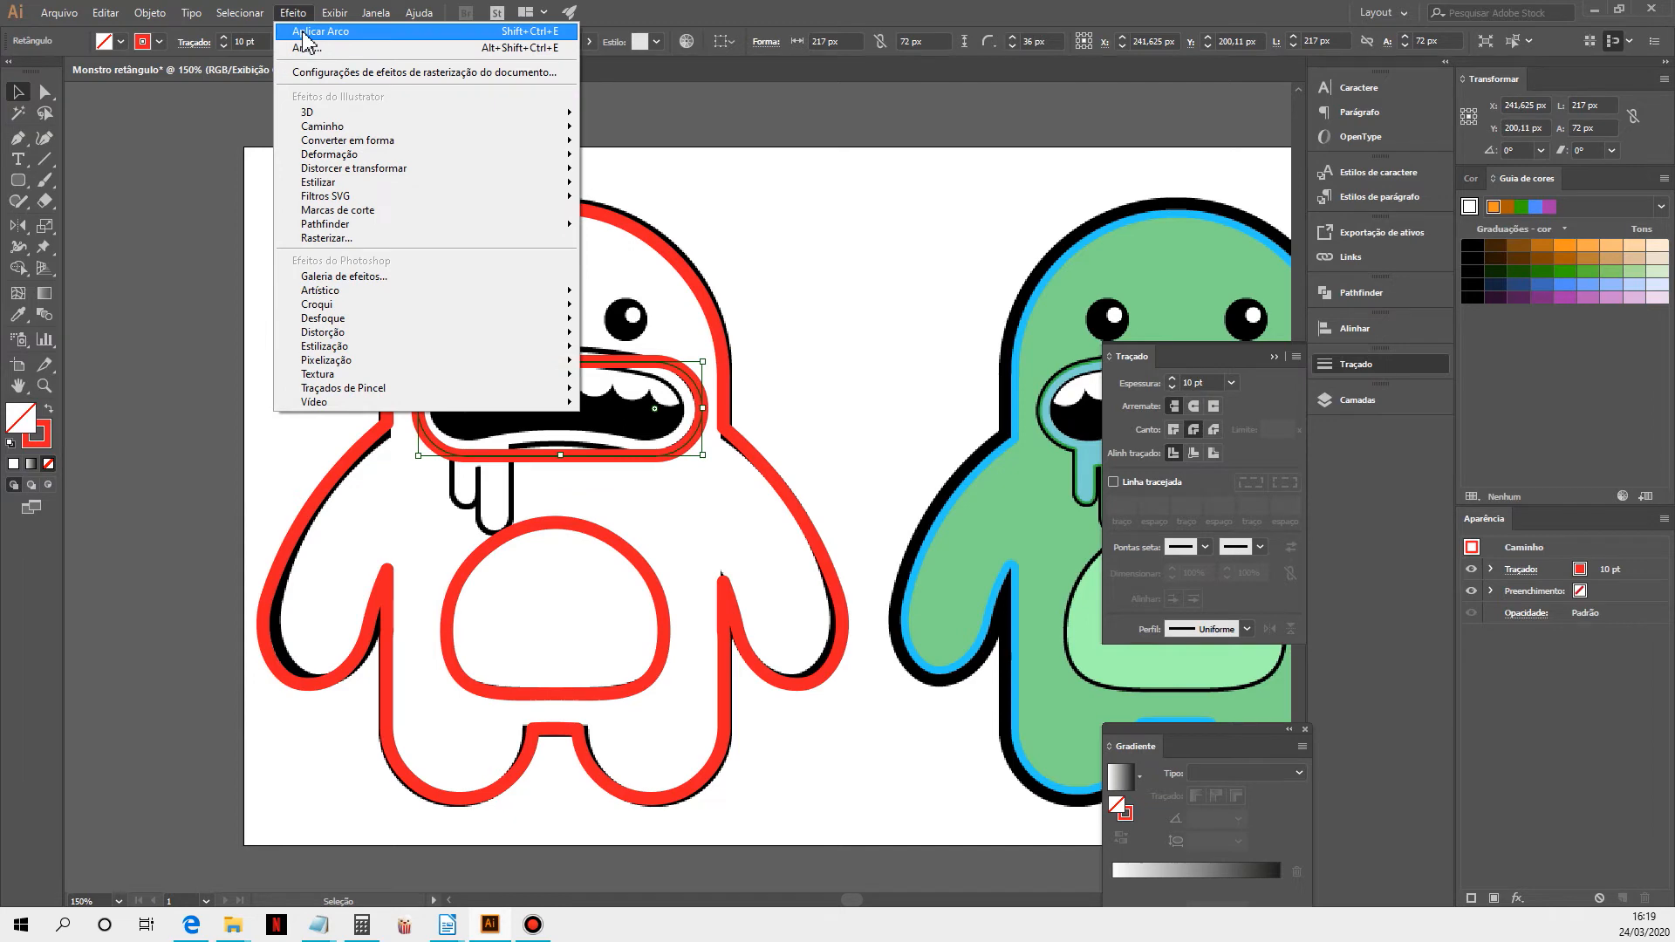
mouse_move(318, 155)
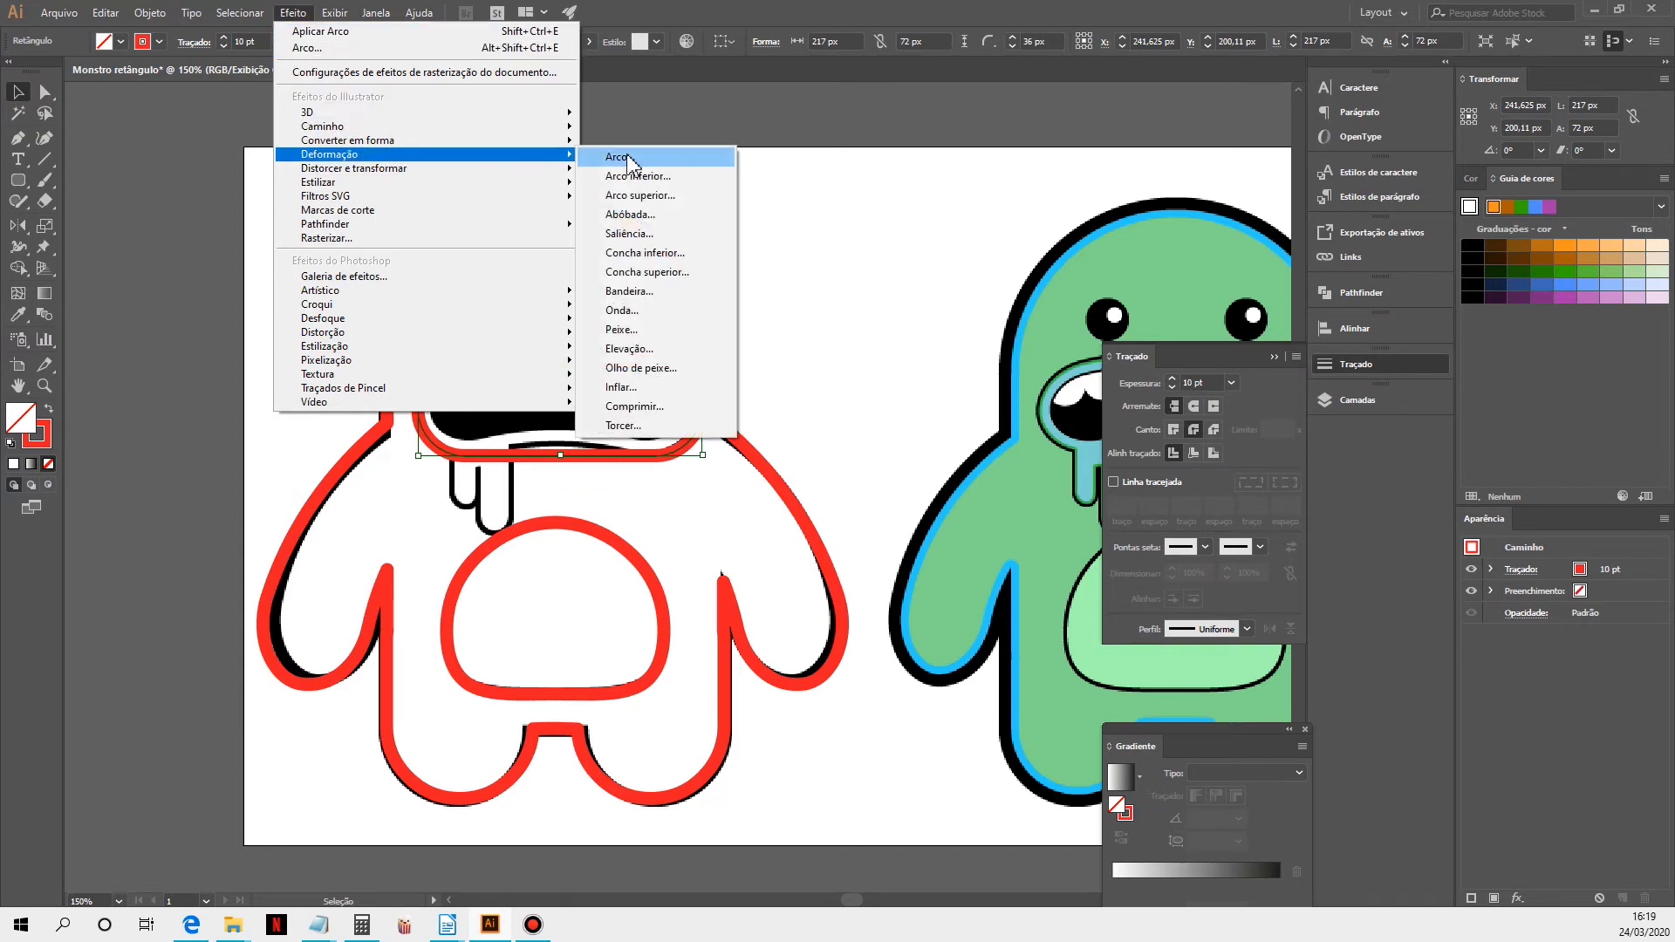
left_click(620, 157)
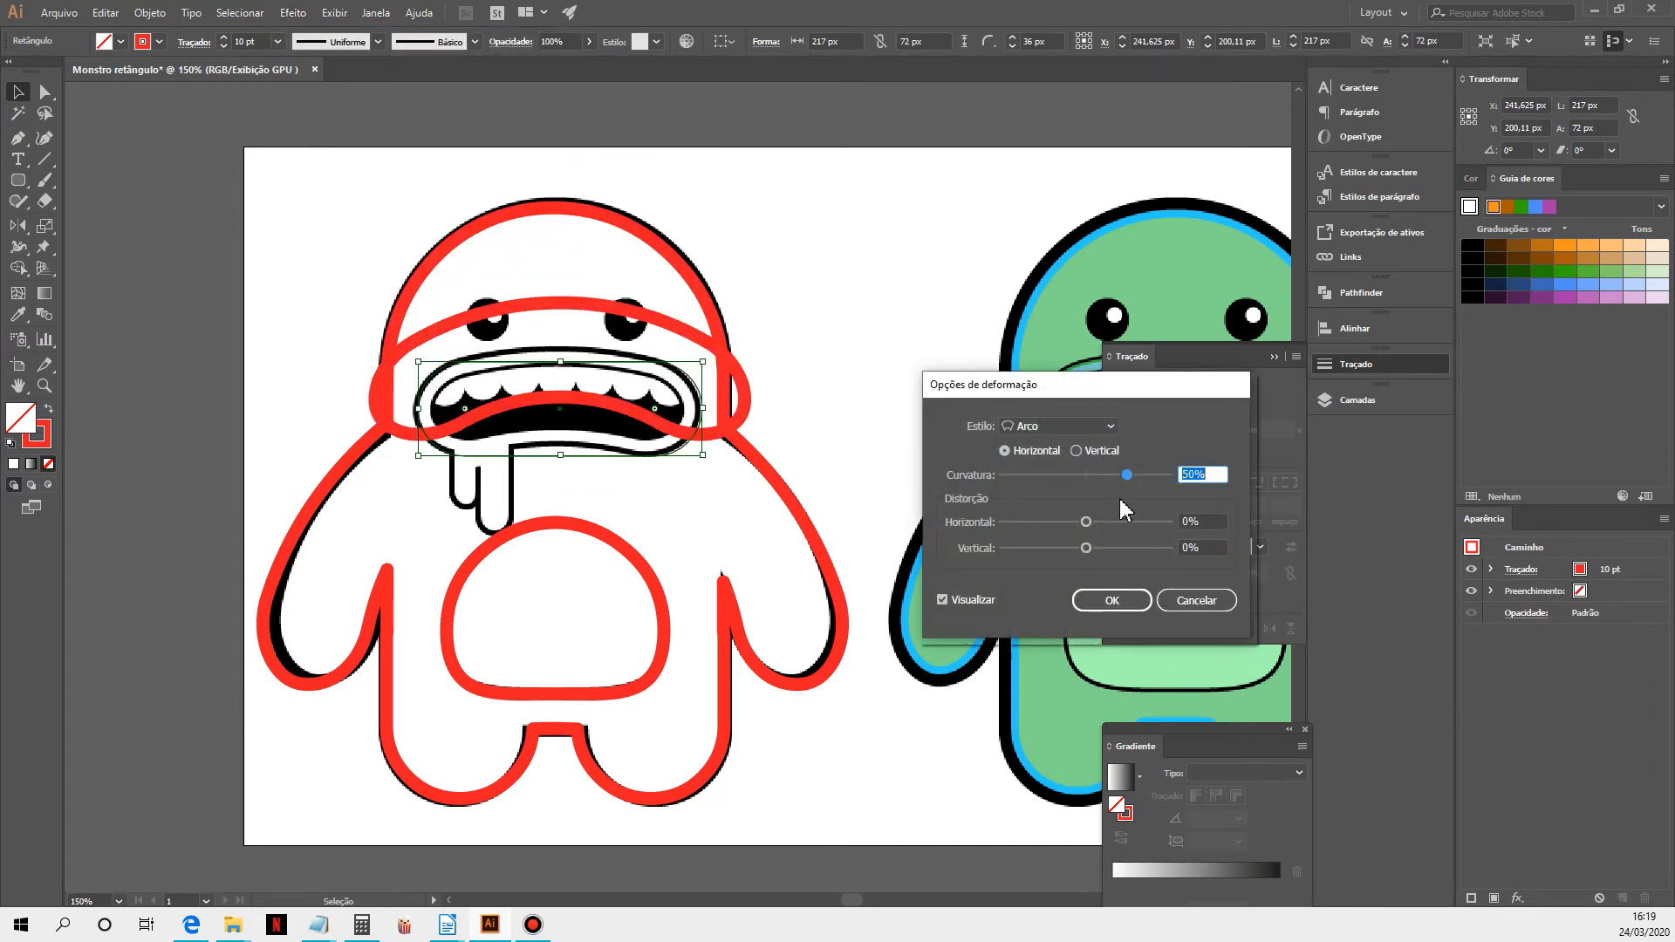
left_click_drag(1128, 475, 1113, 474)
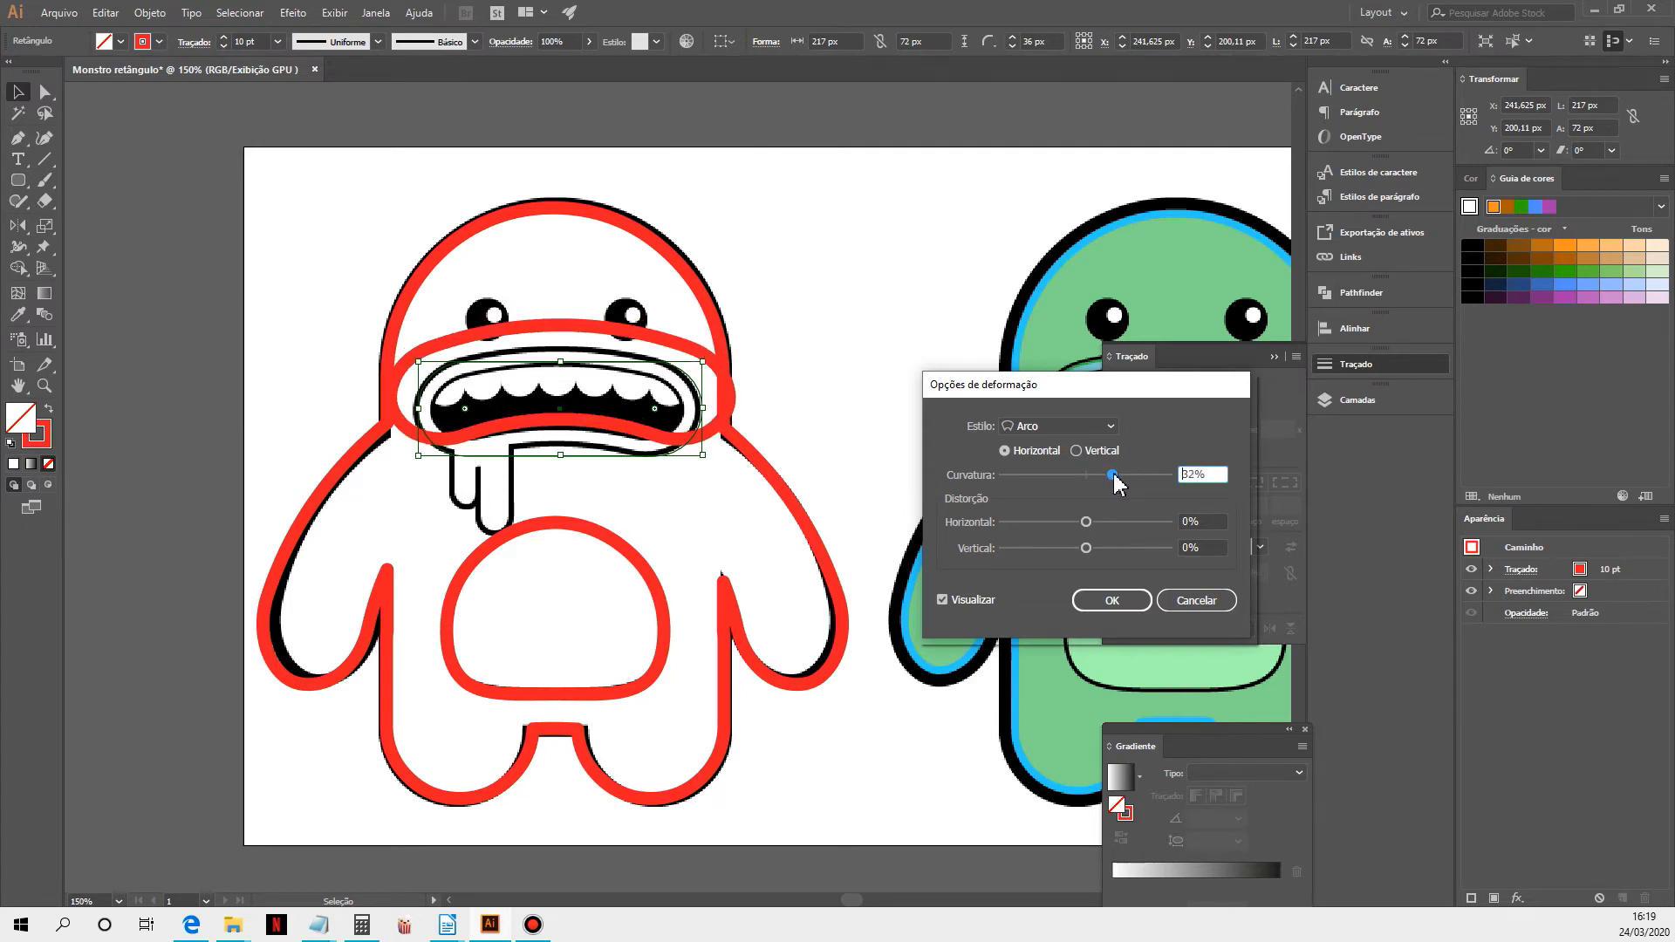
left_click(1191, 601)
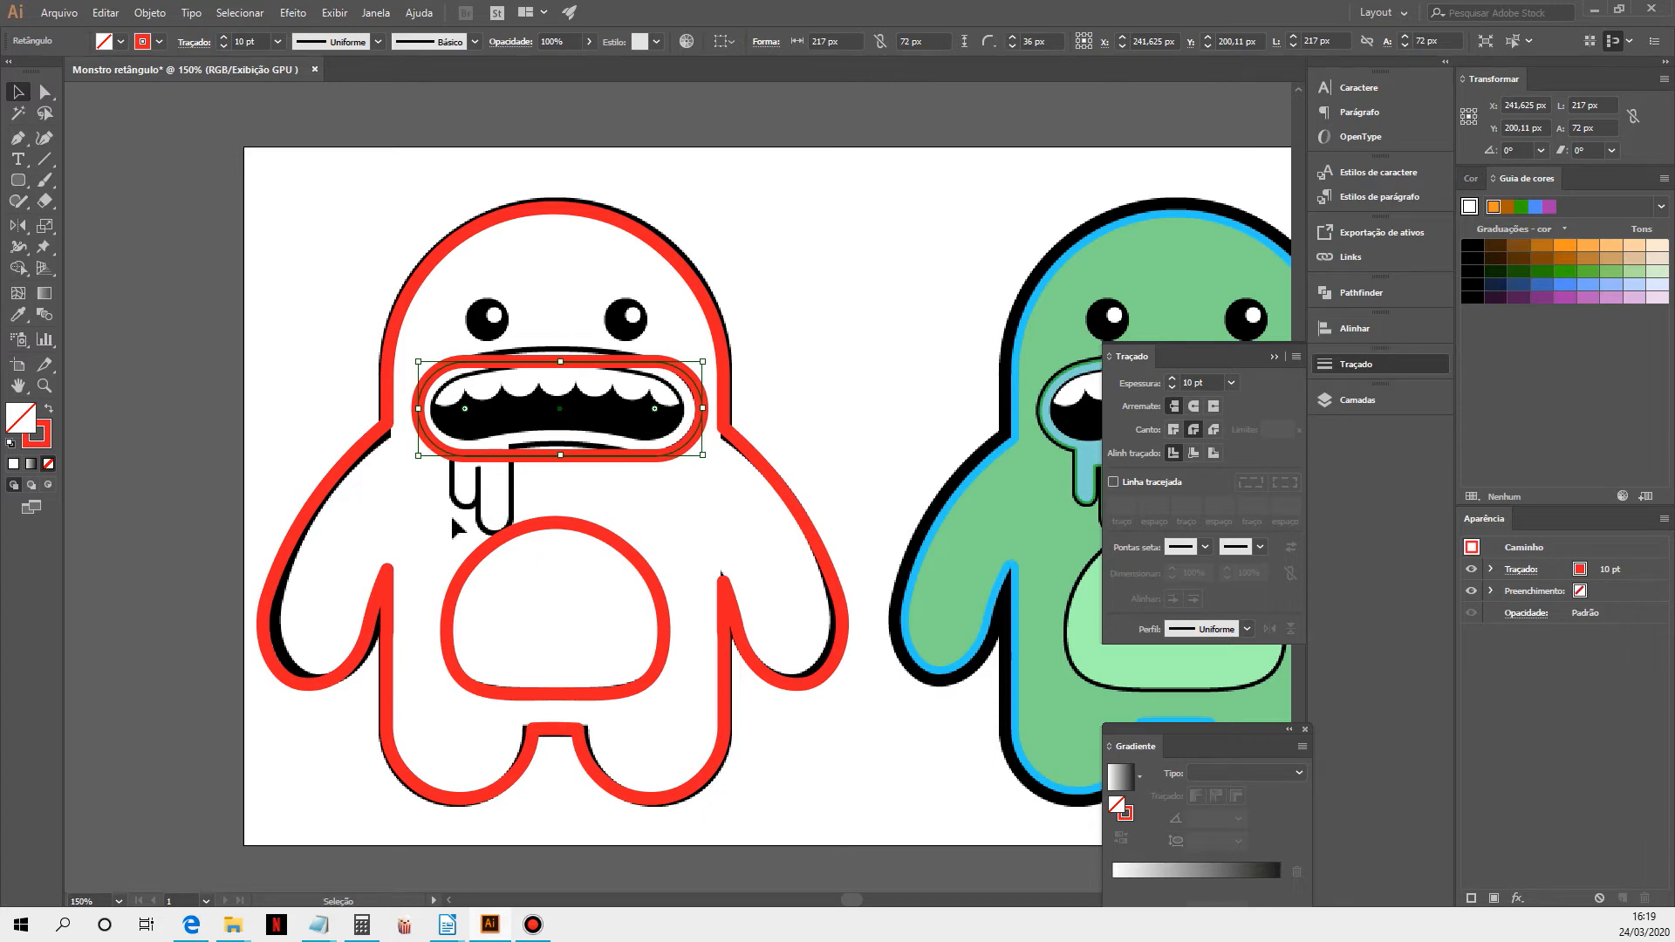
Add an anchor point at the middle of the mouth outline's top edge and another at the middle of its bottom edge
key("ctrl+plus")
key("ctrl+plus")
left_click_drag(689, 510, 496, 488)
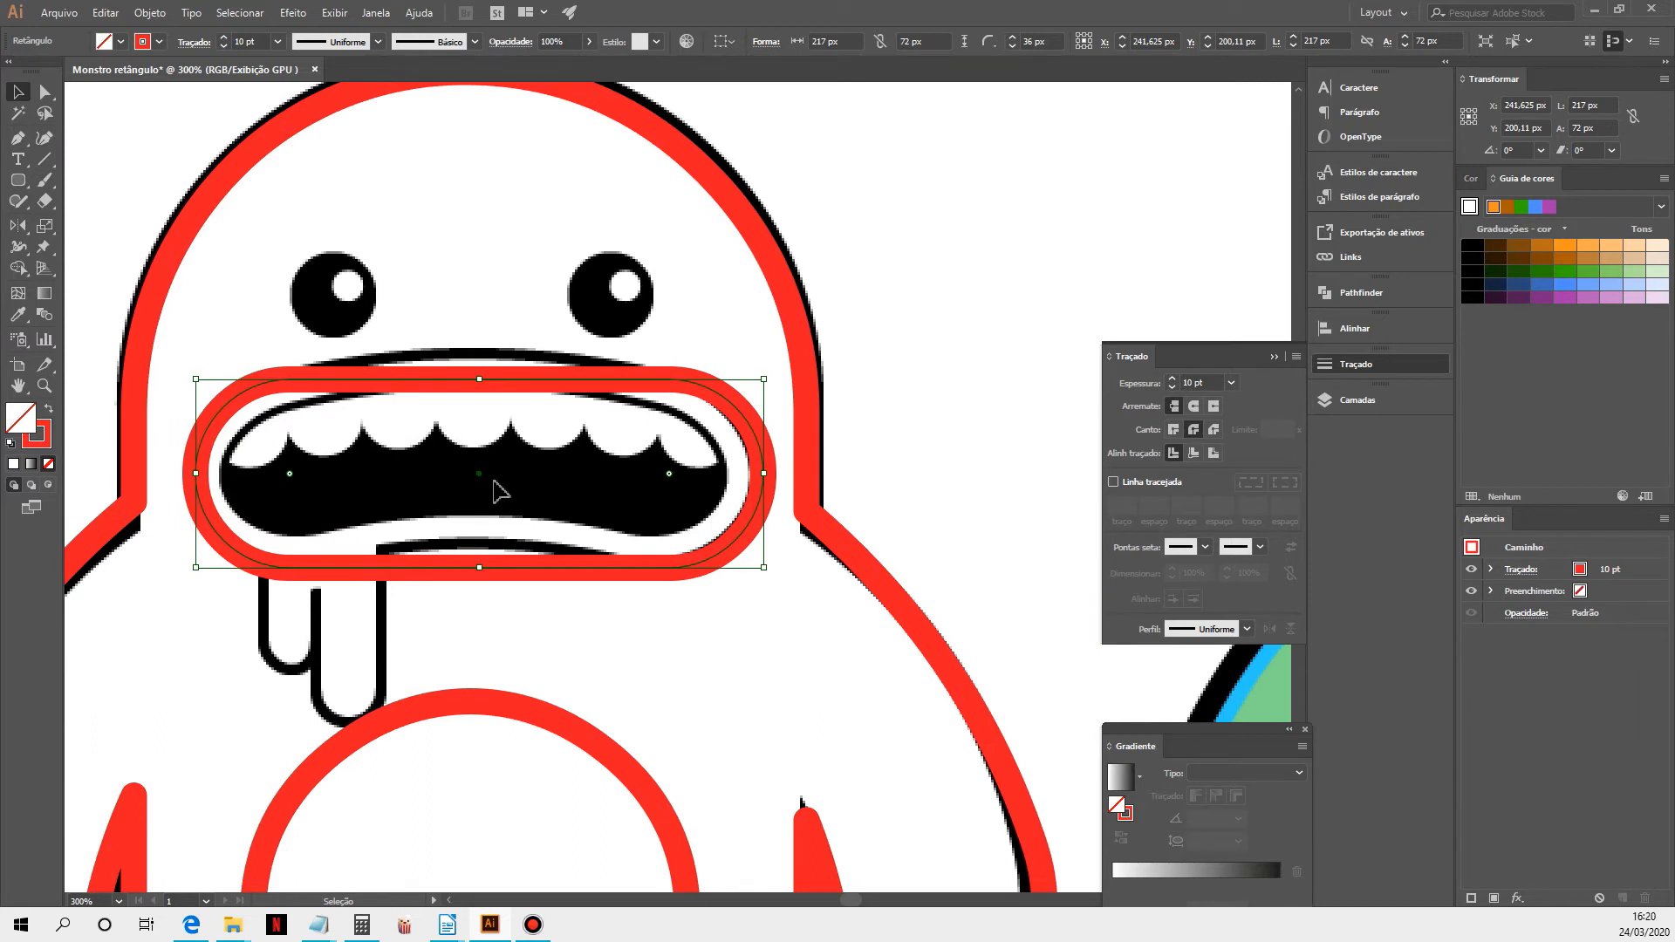
left_click(45, 91)
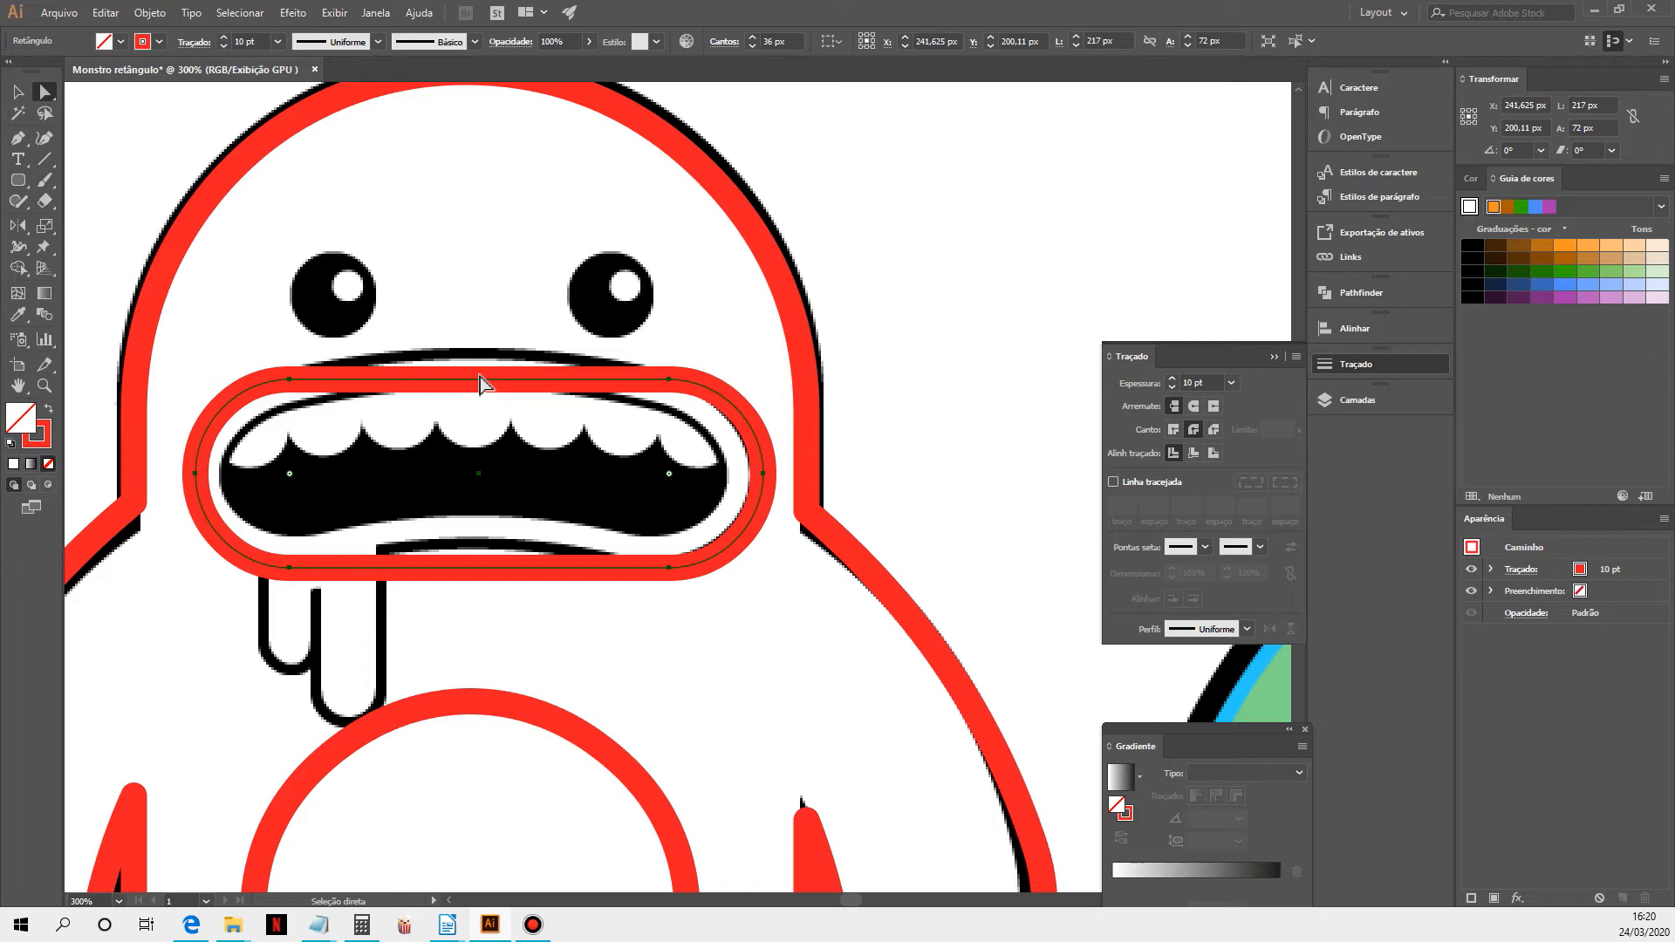
left_click(17, 138)
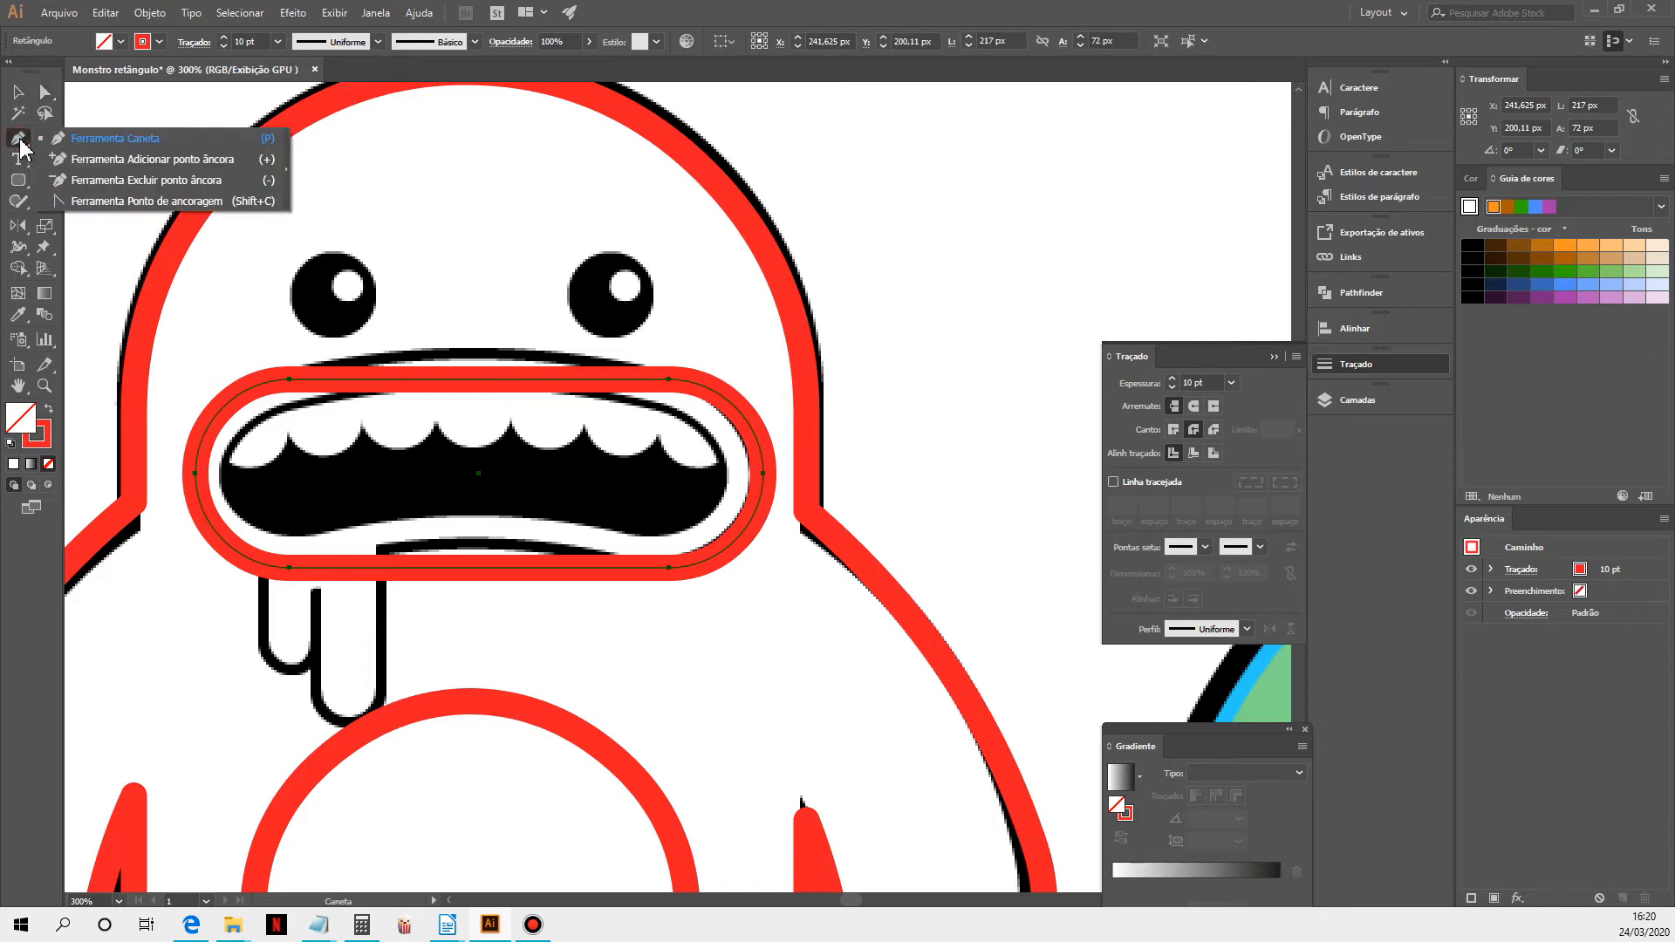
left_click(106, 162)
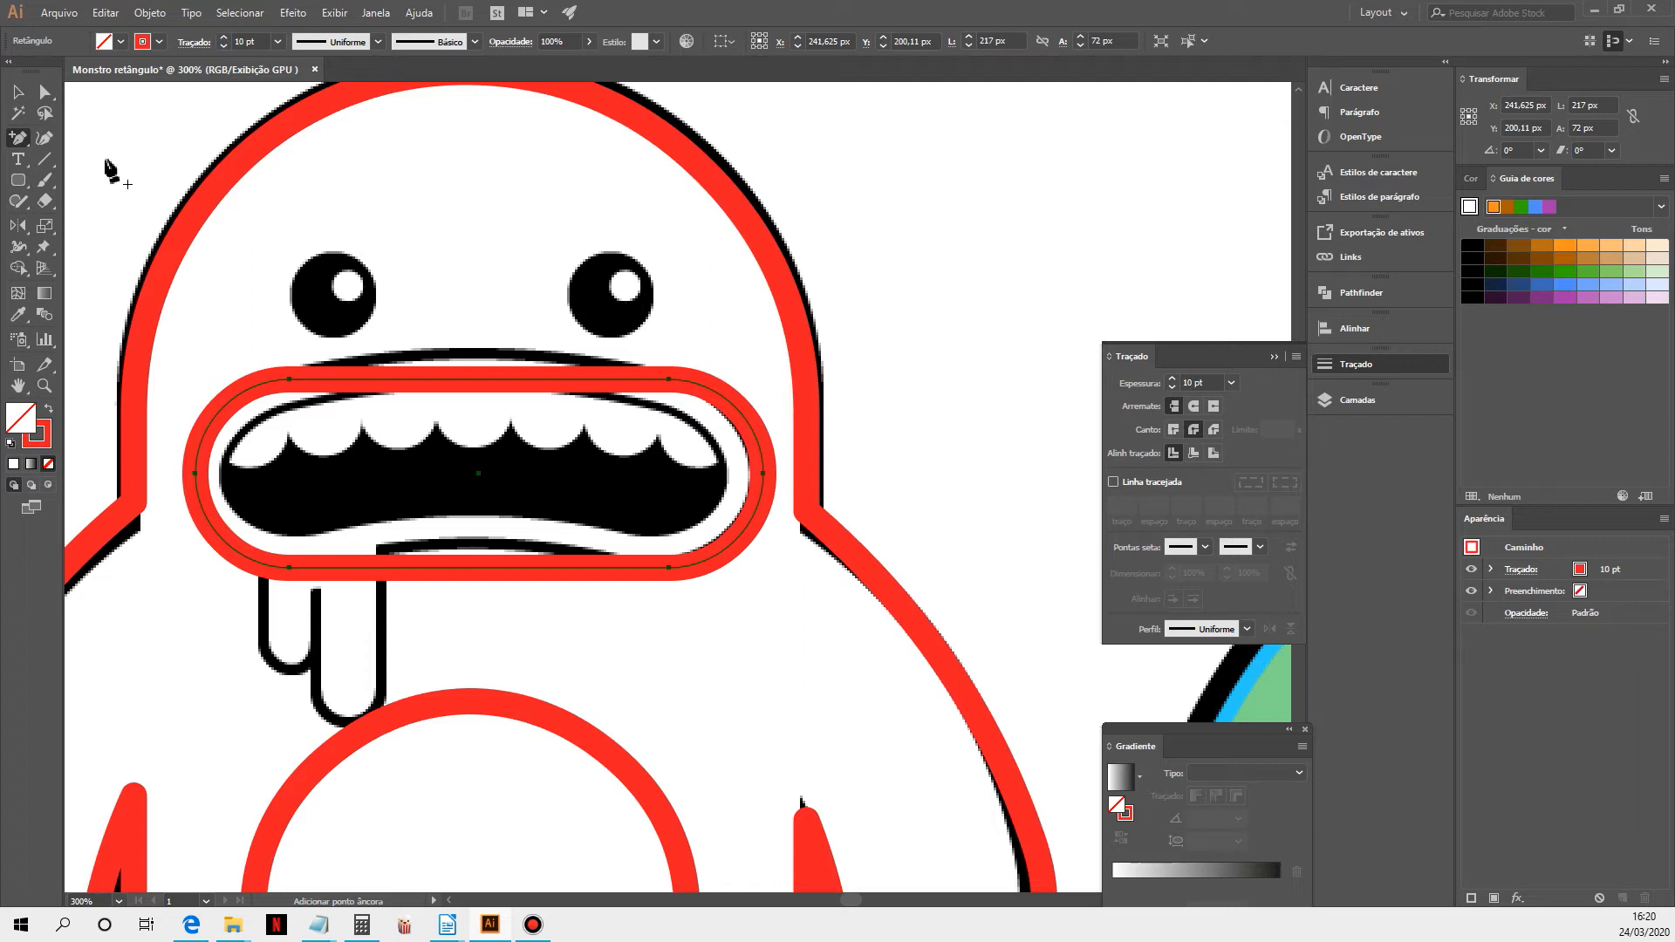
left_click(17, 137)
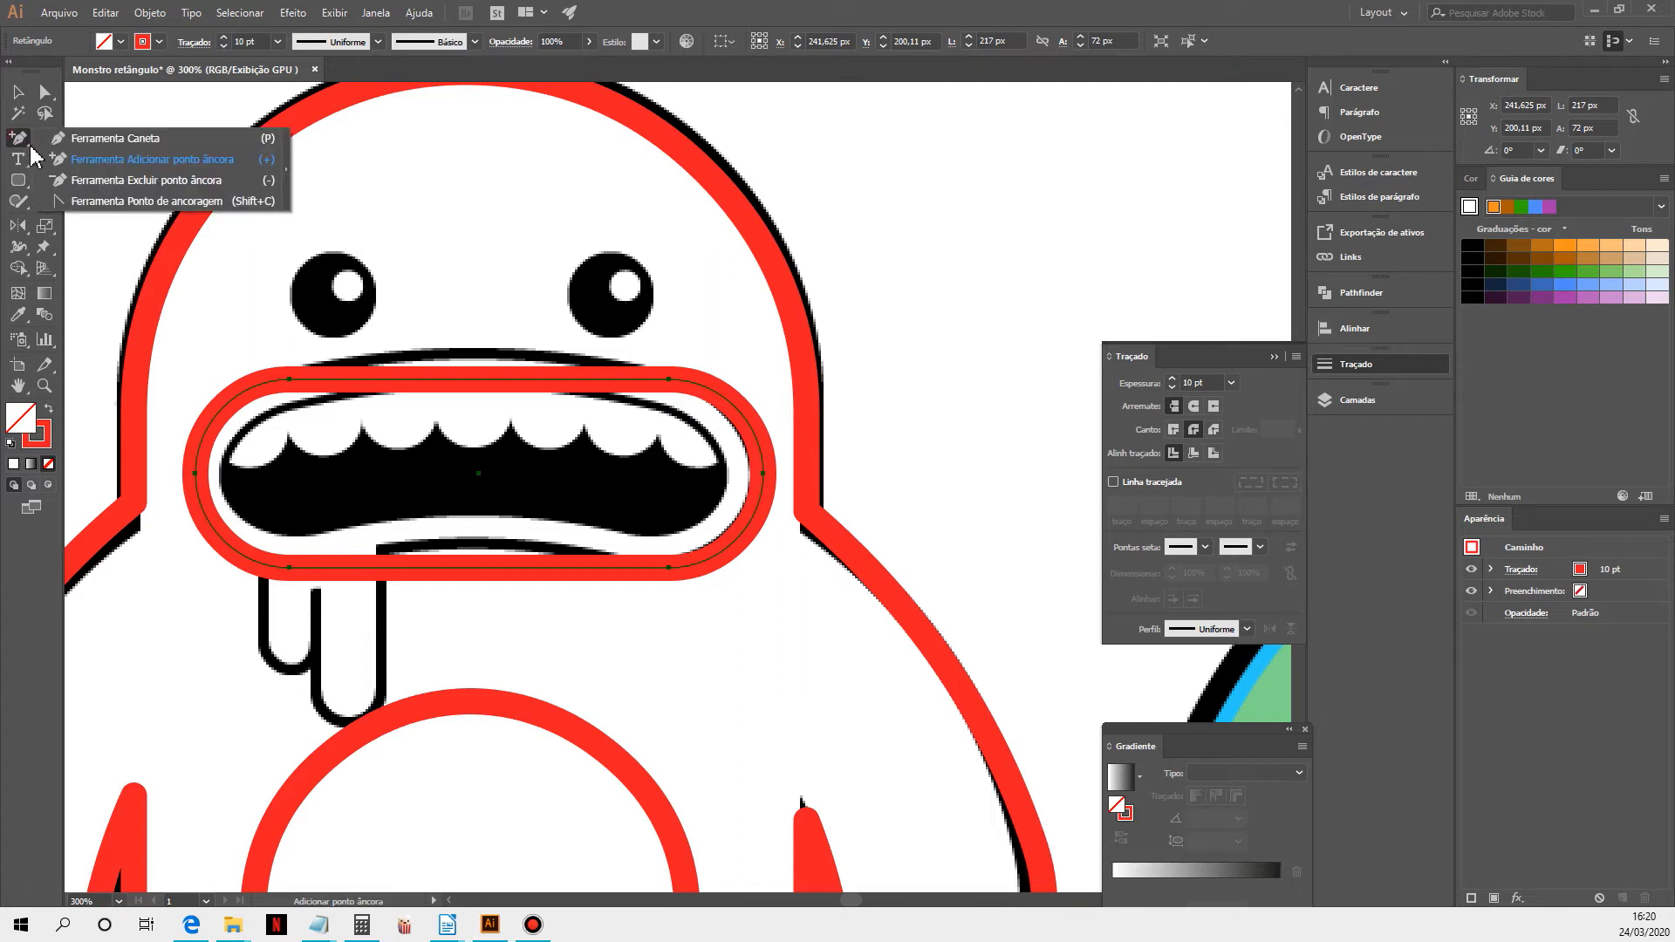
left_click(266, 162)
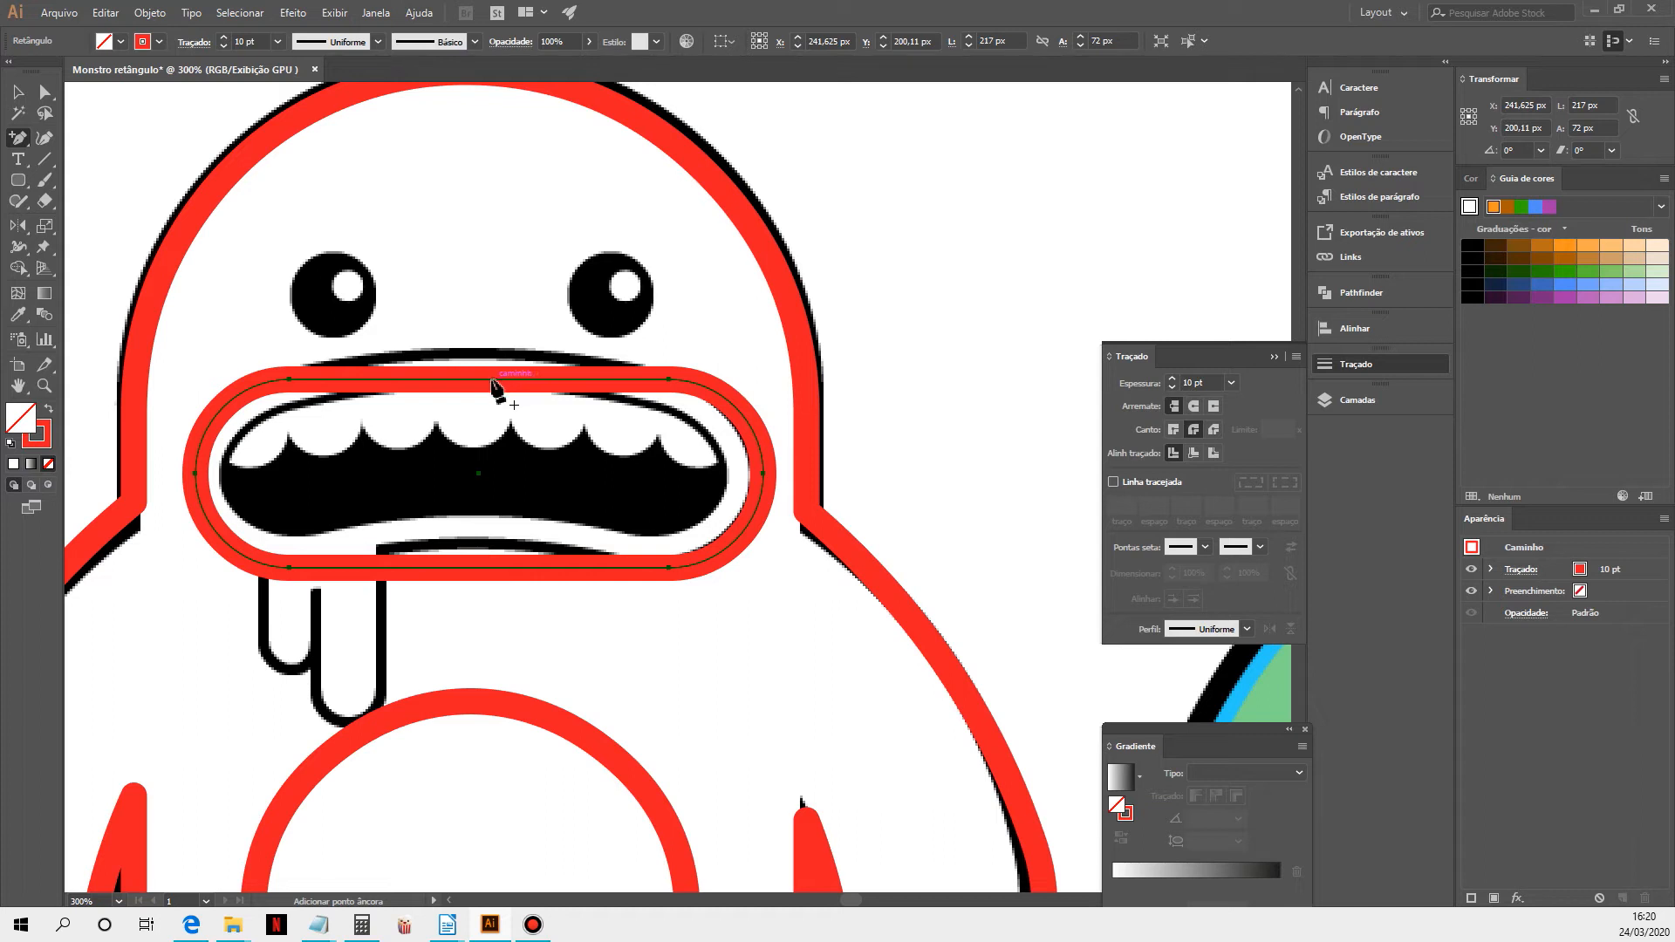
left_click(479, 380)
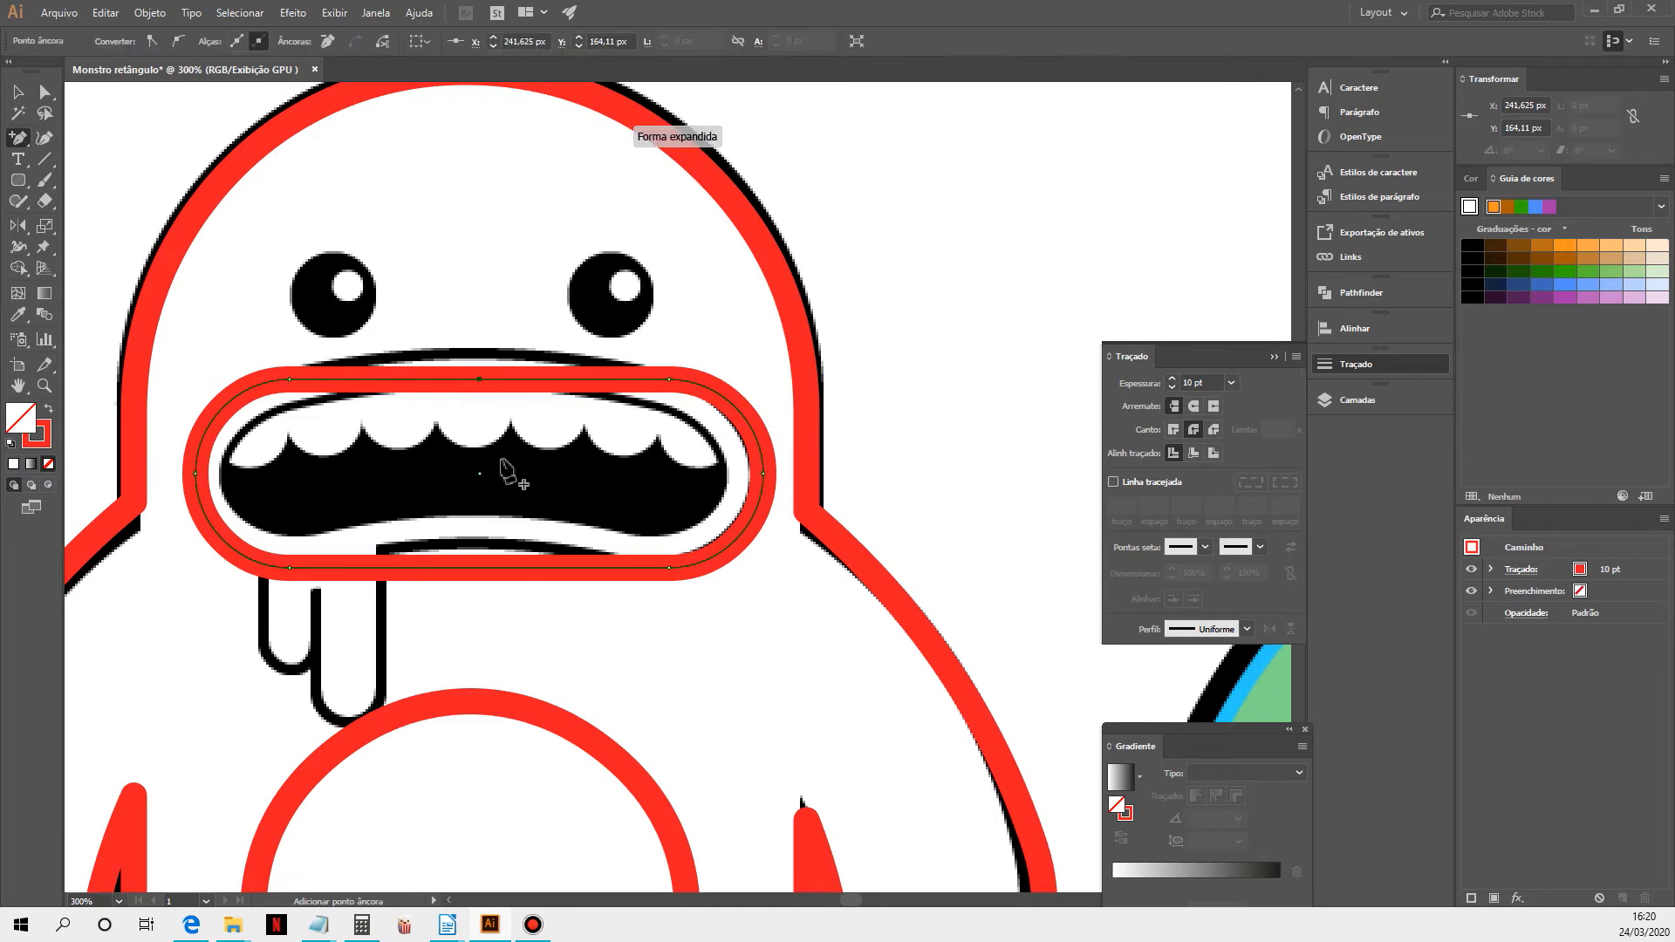
left_click(476, 568)
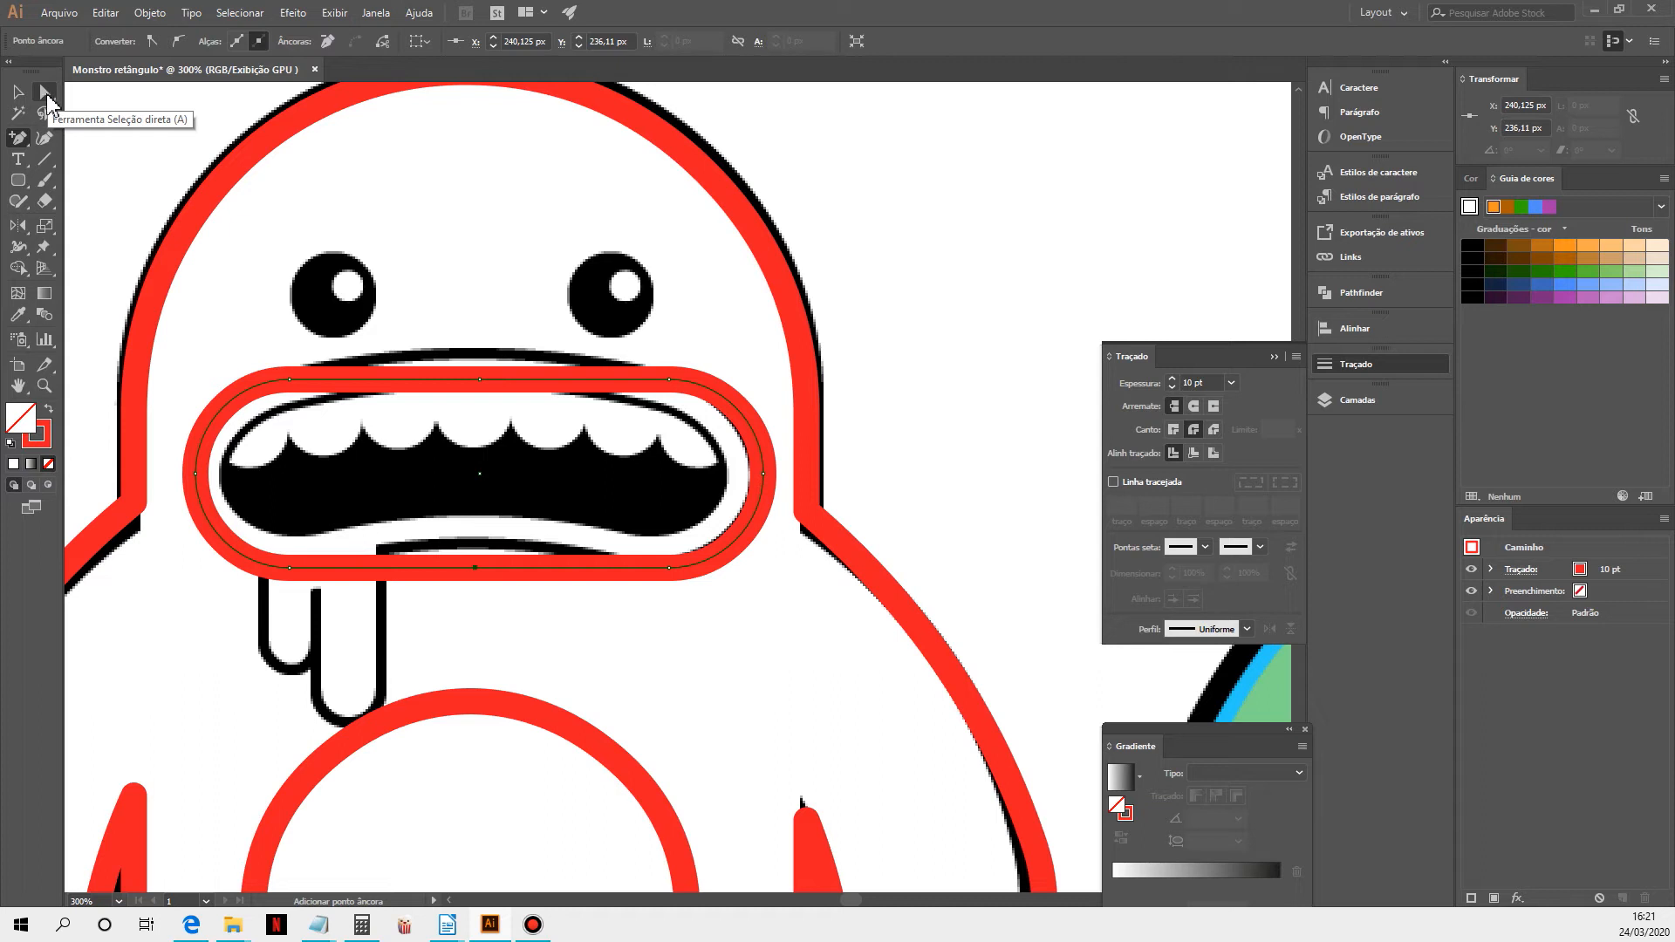
Select the mouth outline's two middle anchor points and move them up 7 px to arch the shape
left_click(46, 95)
left_click_drag(449, 316, 516, 604)
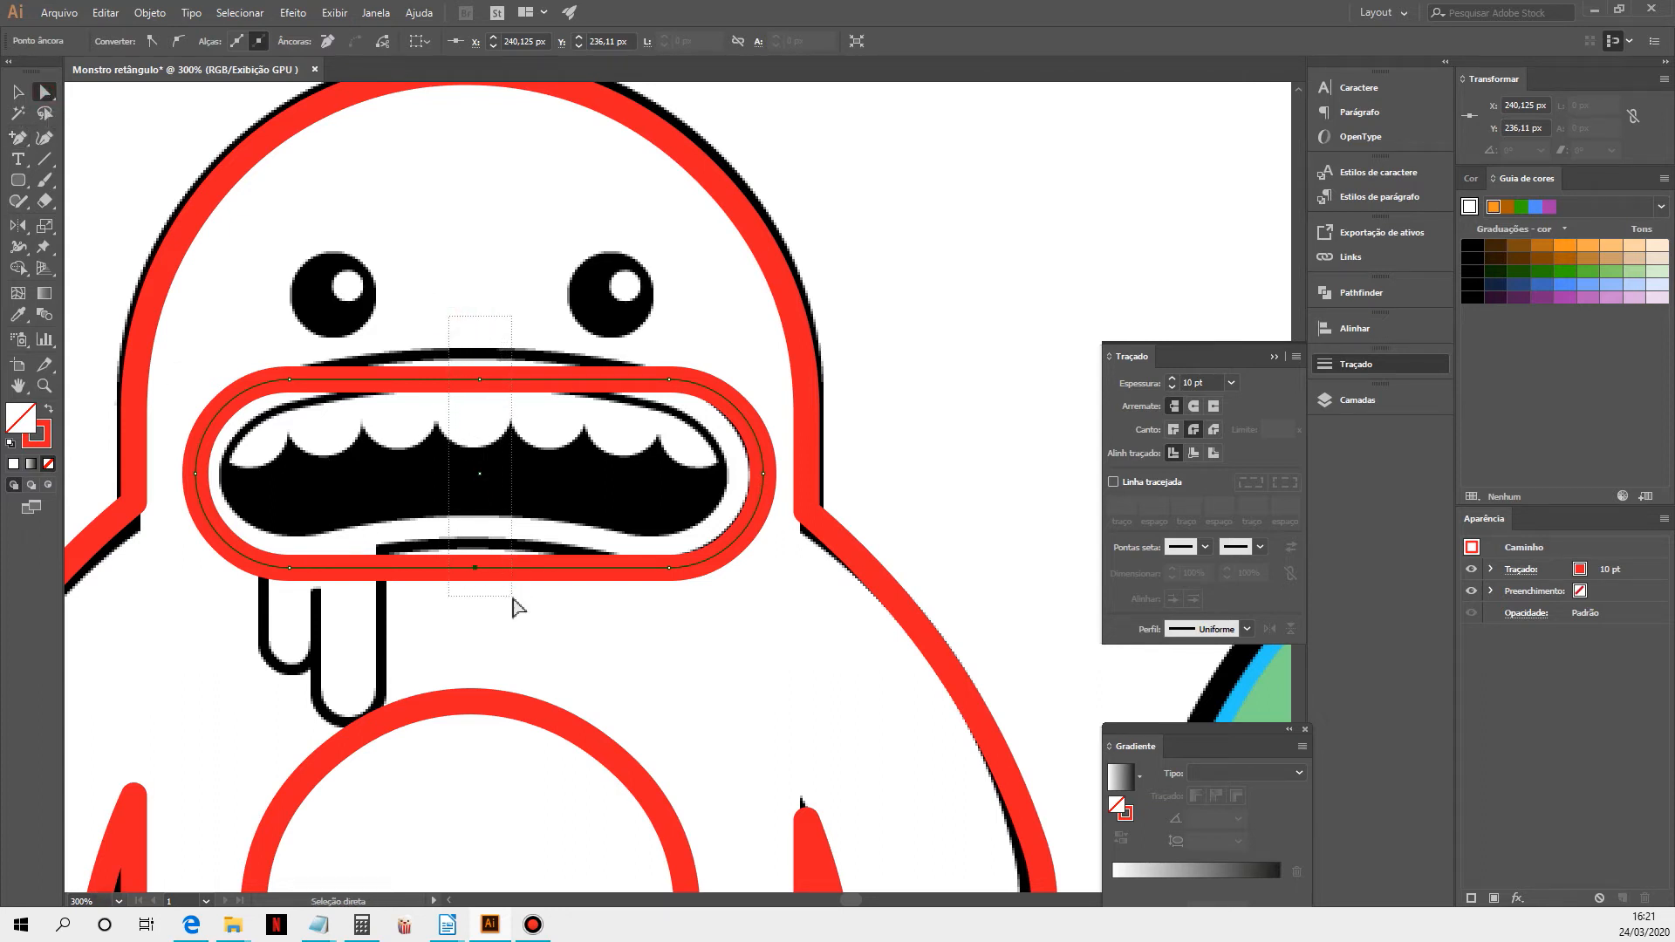
key("Up")
key("Up")
key("Up")
key("Up")
key("Up")
key("Up")
key("Up")
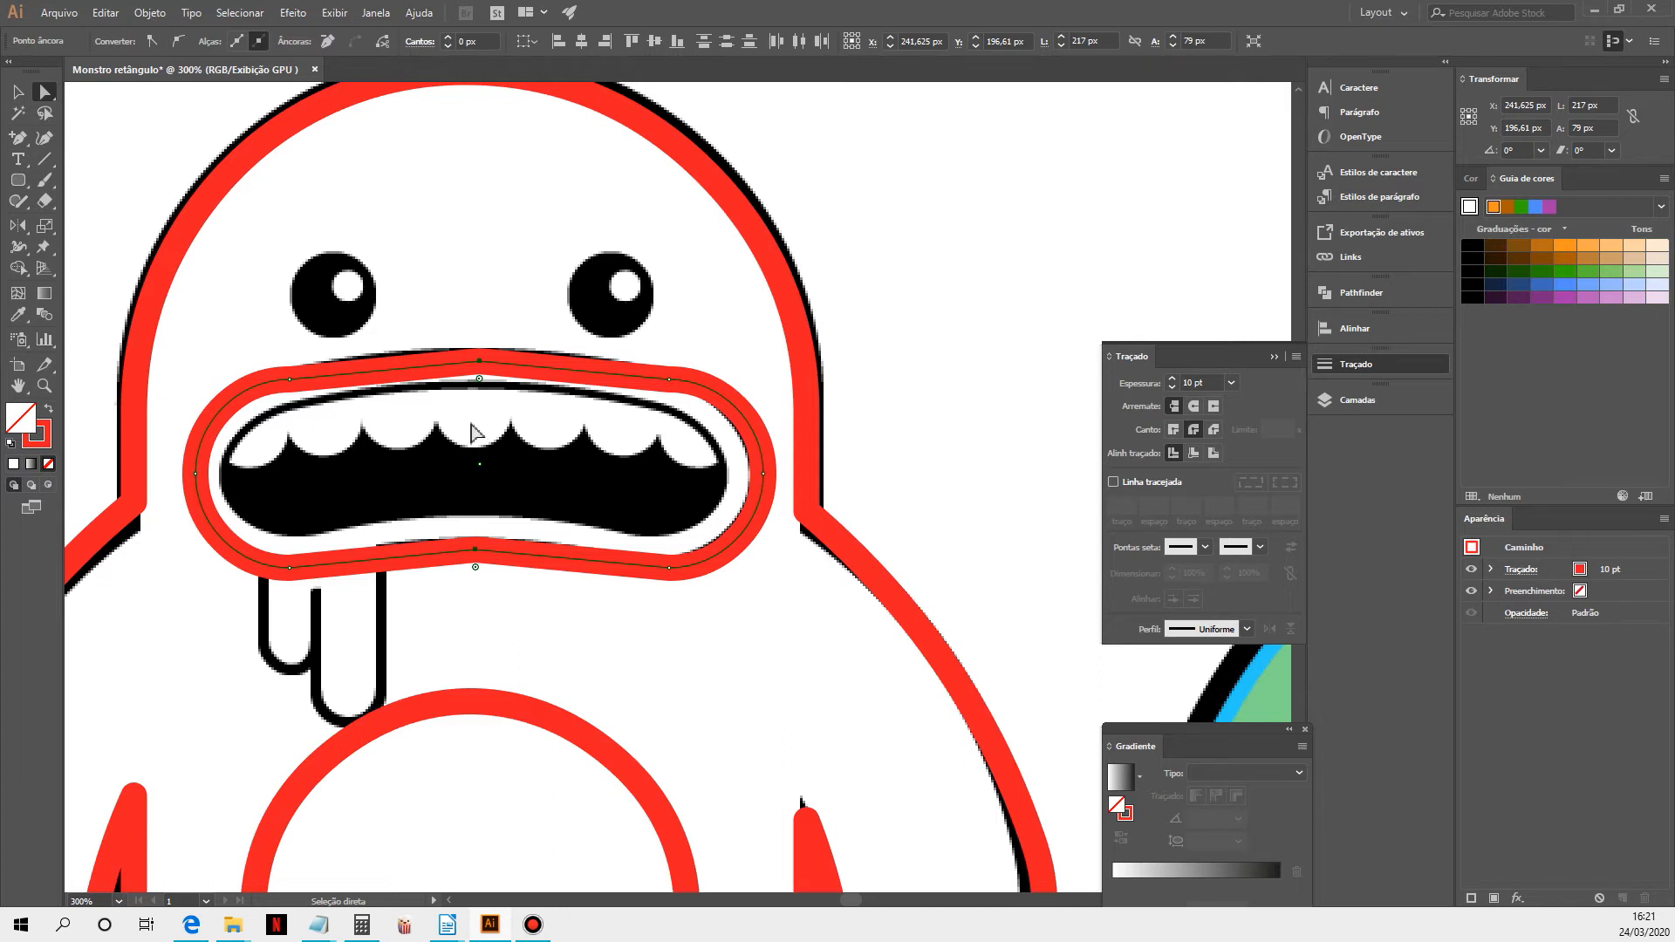
Convert the top middle anchor point of the mouth outline to a smooth point
left_click(476, 324)
left_click(480, 364)
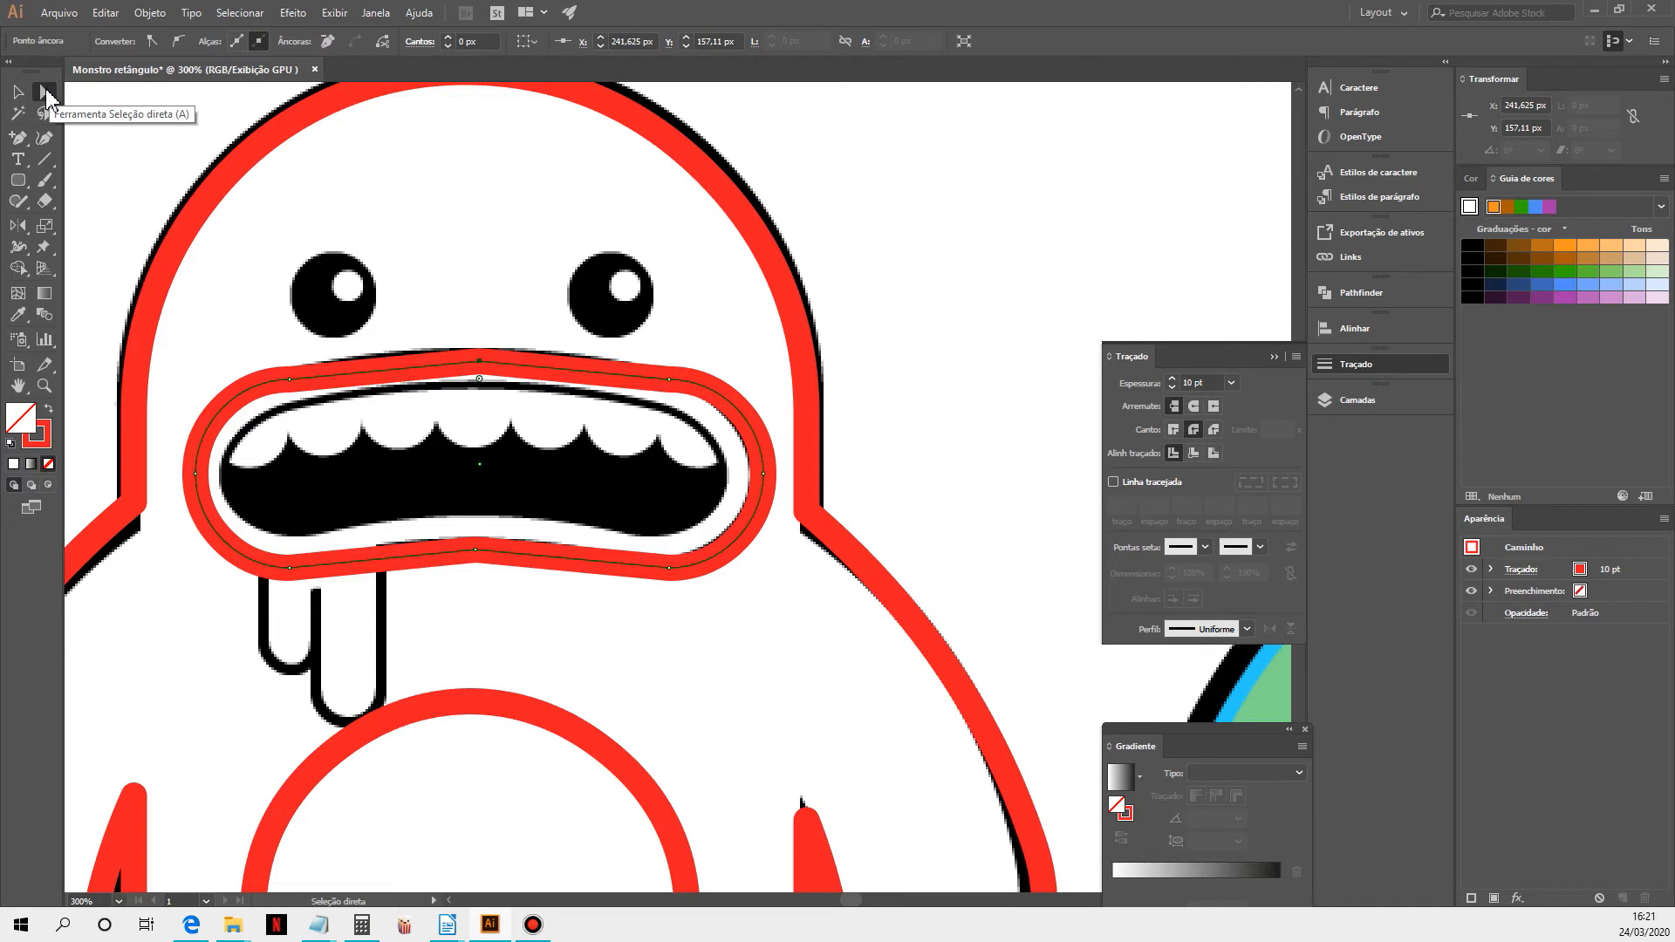
left_click(176, 48)
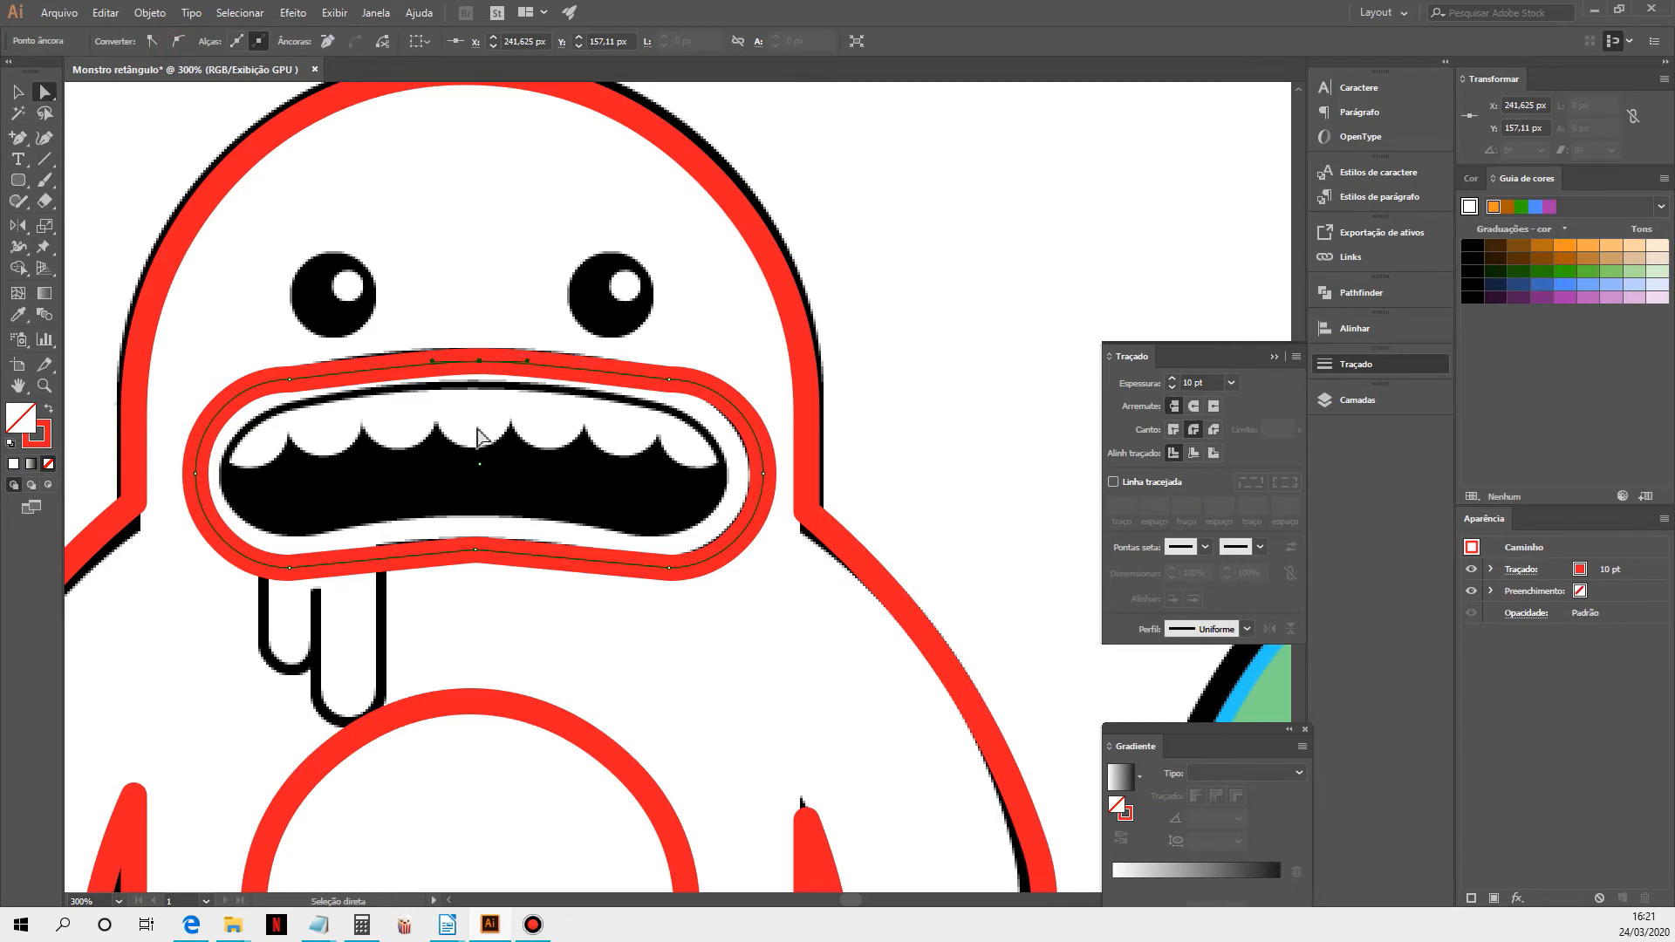
Lengthen both direction handles of the mouth outline's top middle anchor point evenly with the Scale tool
left_click_drag(530, 367, 557, 366)
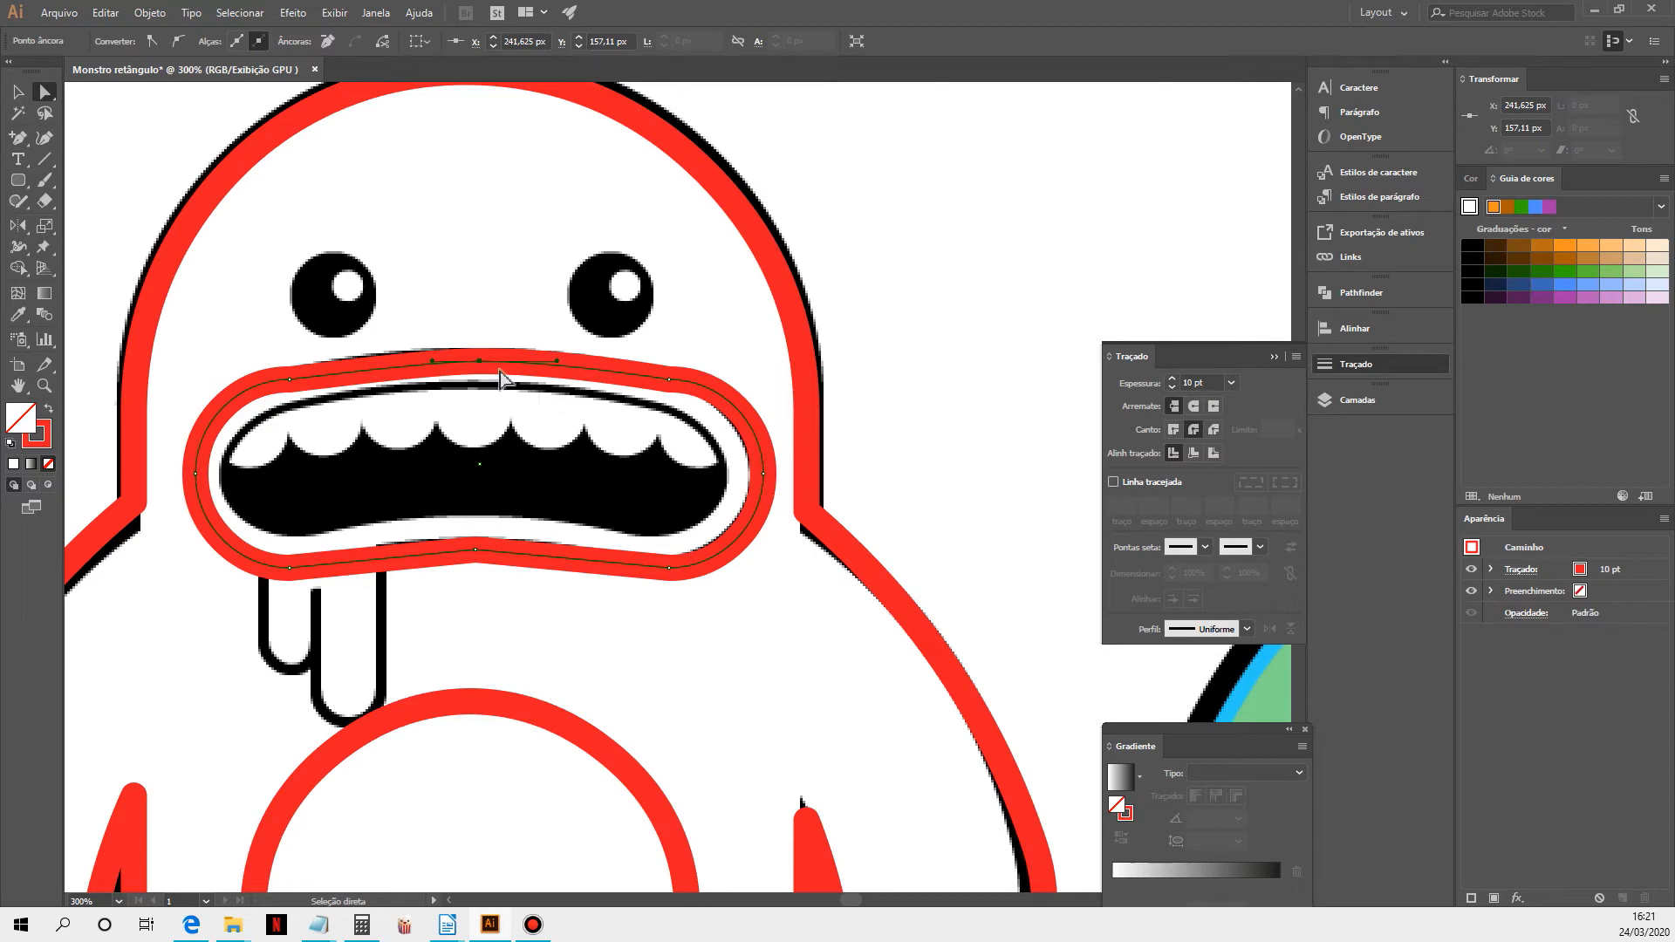
key("ctrl+z")
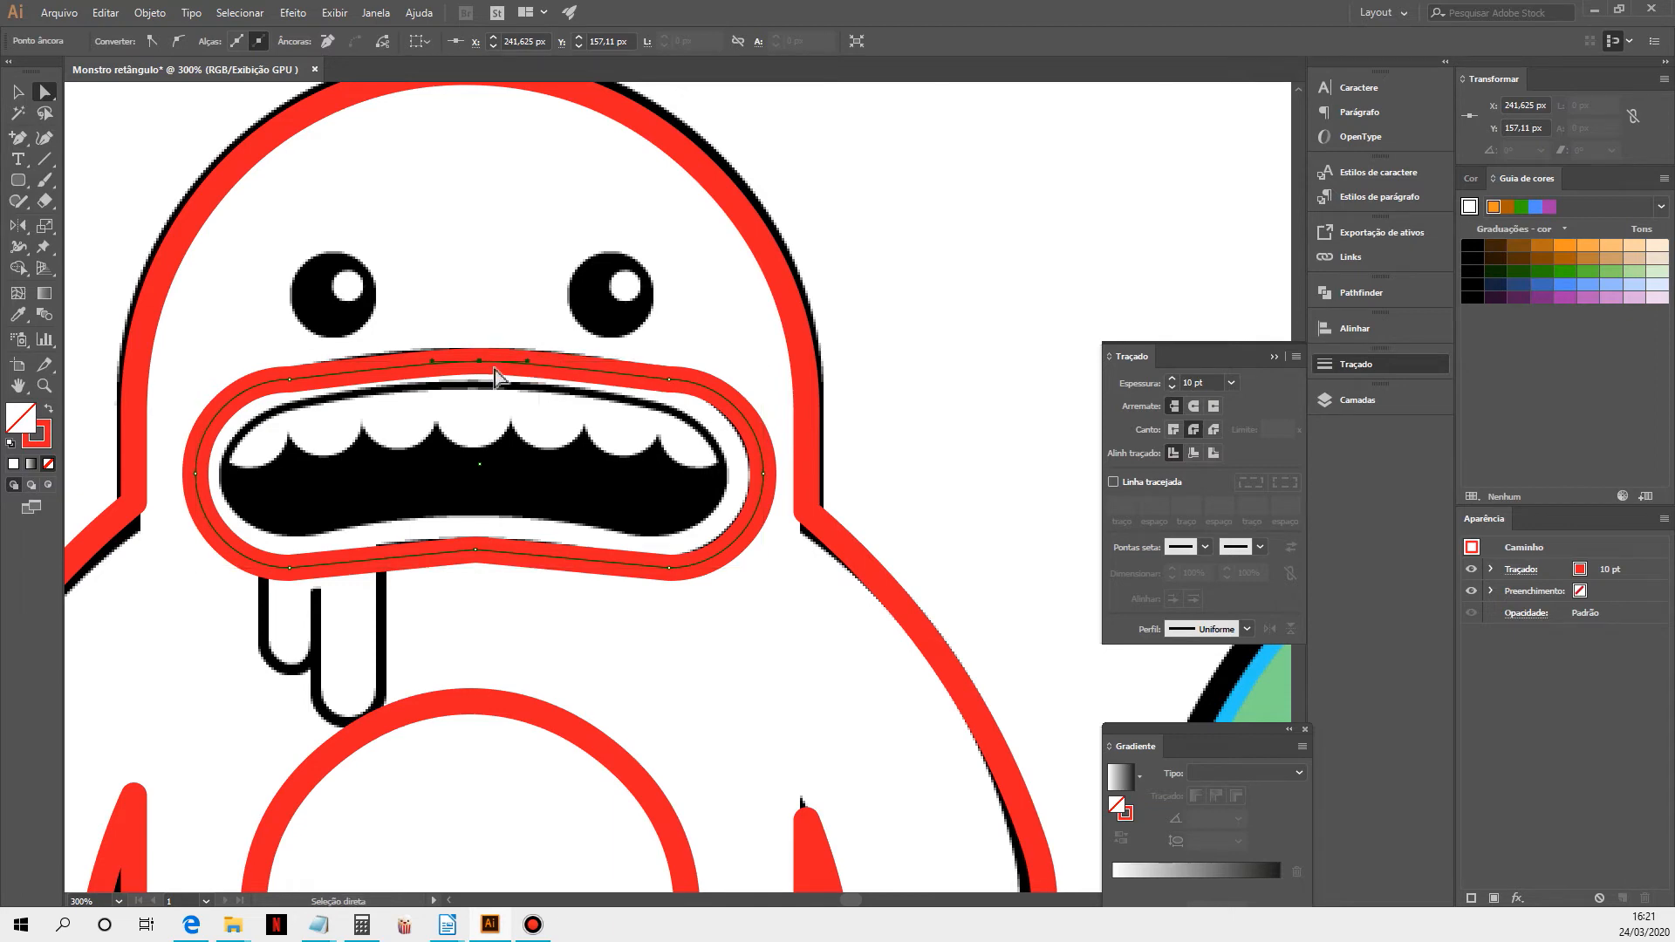
left_click(46, 228)
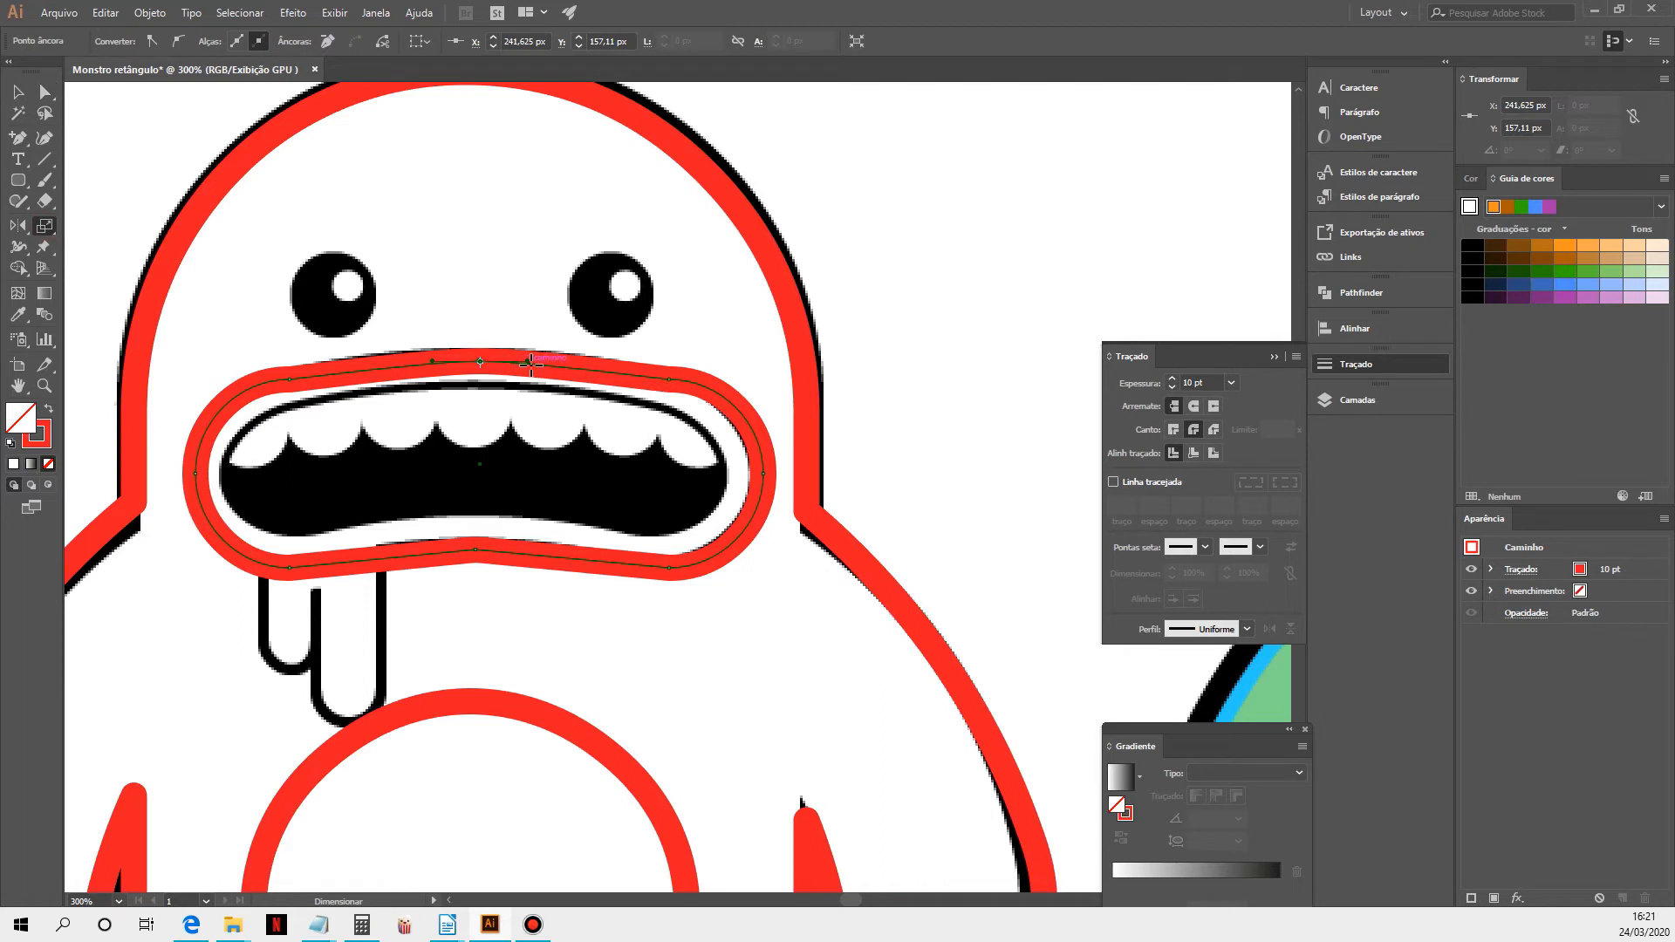
left_click_drag(529, 364, 566, 368)
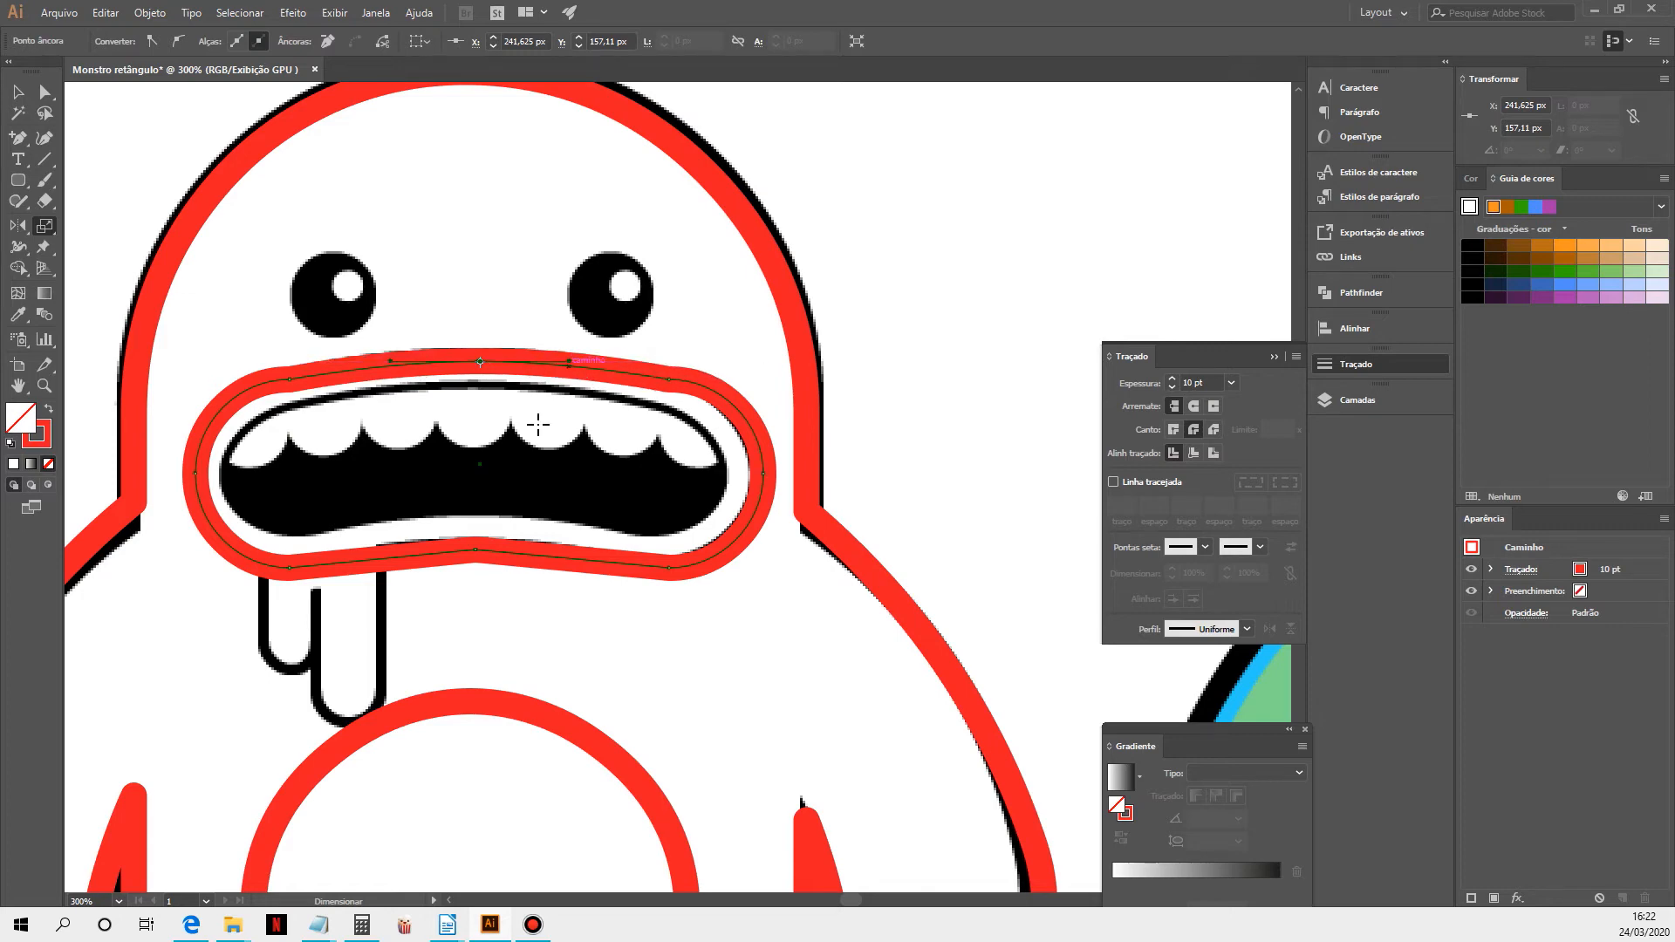
Angle the outer handles of the mouth outline's upper-left and upper-right anchor points downward to blend the arch into the rounded ends
left_click(46, 93)
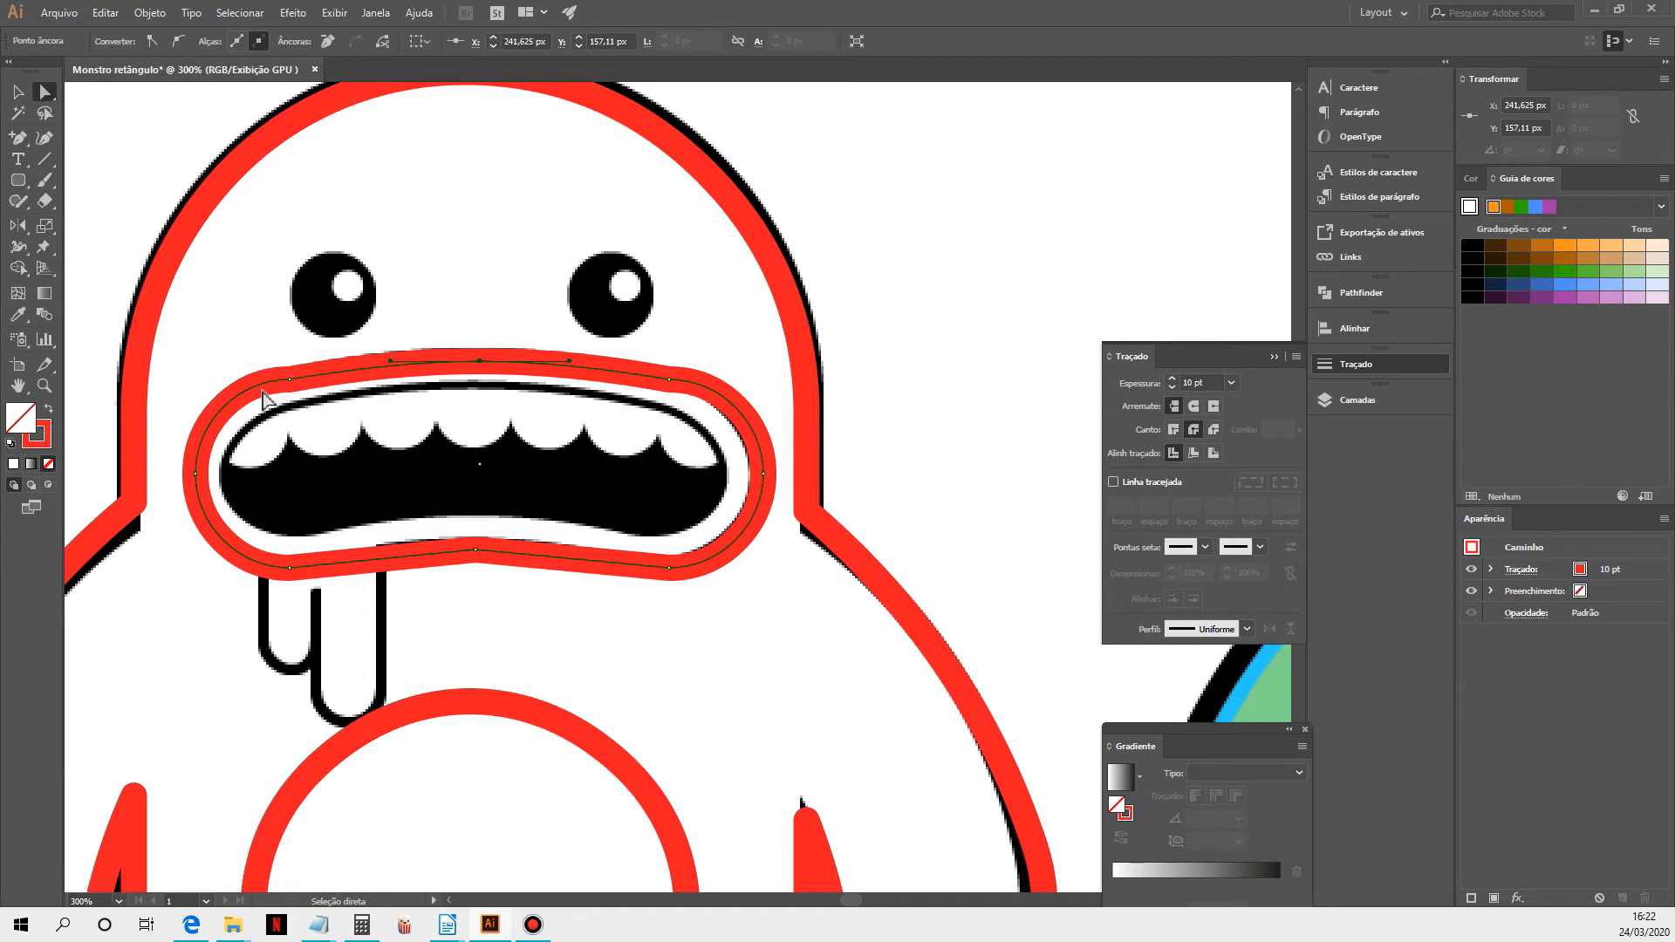
left_click(195, 476)
left_click_drag(289, 381, 237, 394)
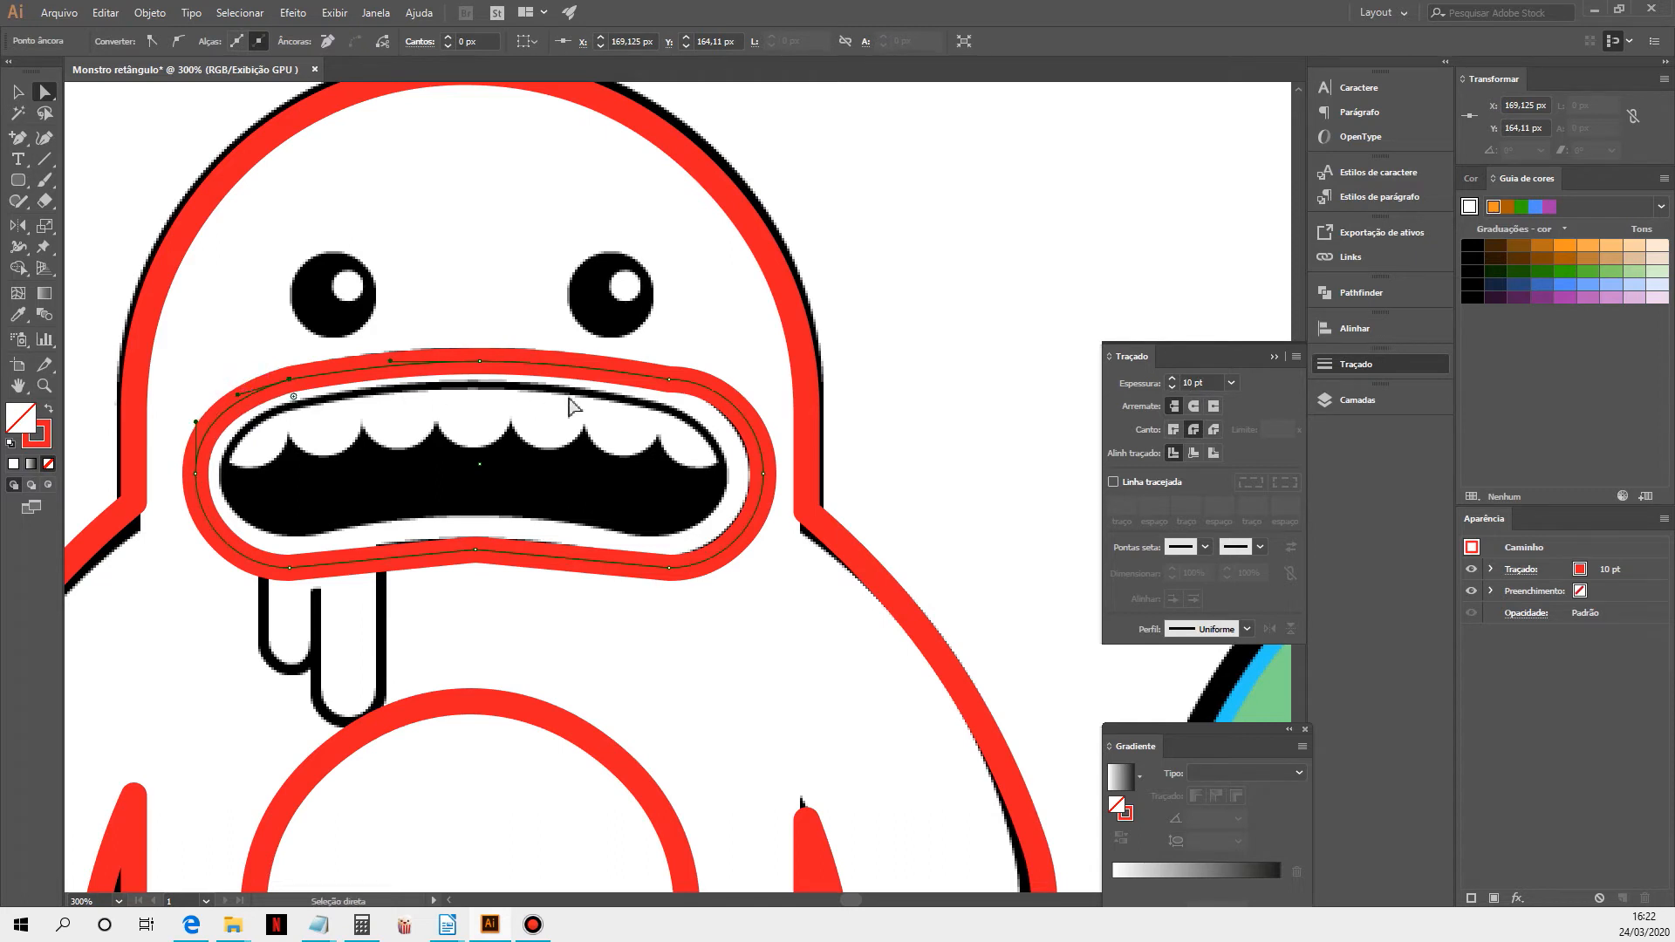
left_click_drag(668, 380, 722, 394)
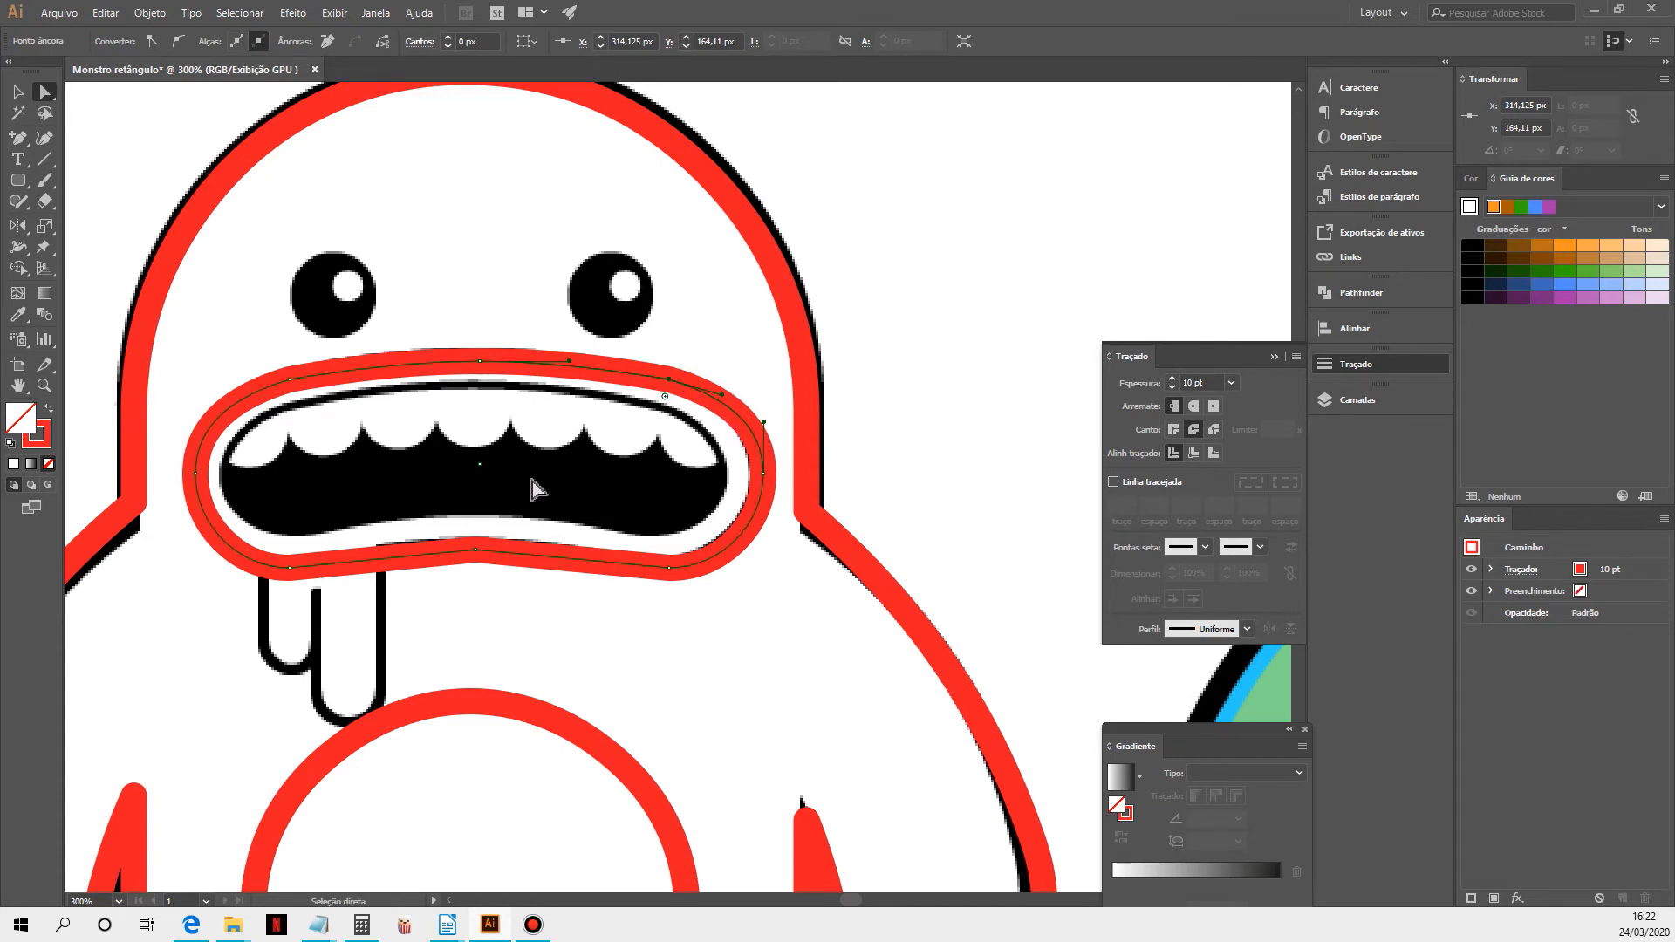
Convert the mouth outline's bottom middle anchor point to a smooth point with horizontal handles, and deselect the shape
left_click(475, 550)
left_click(20, 140)
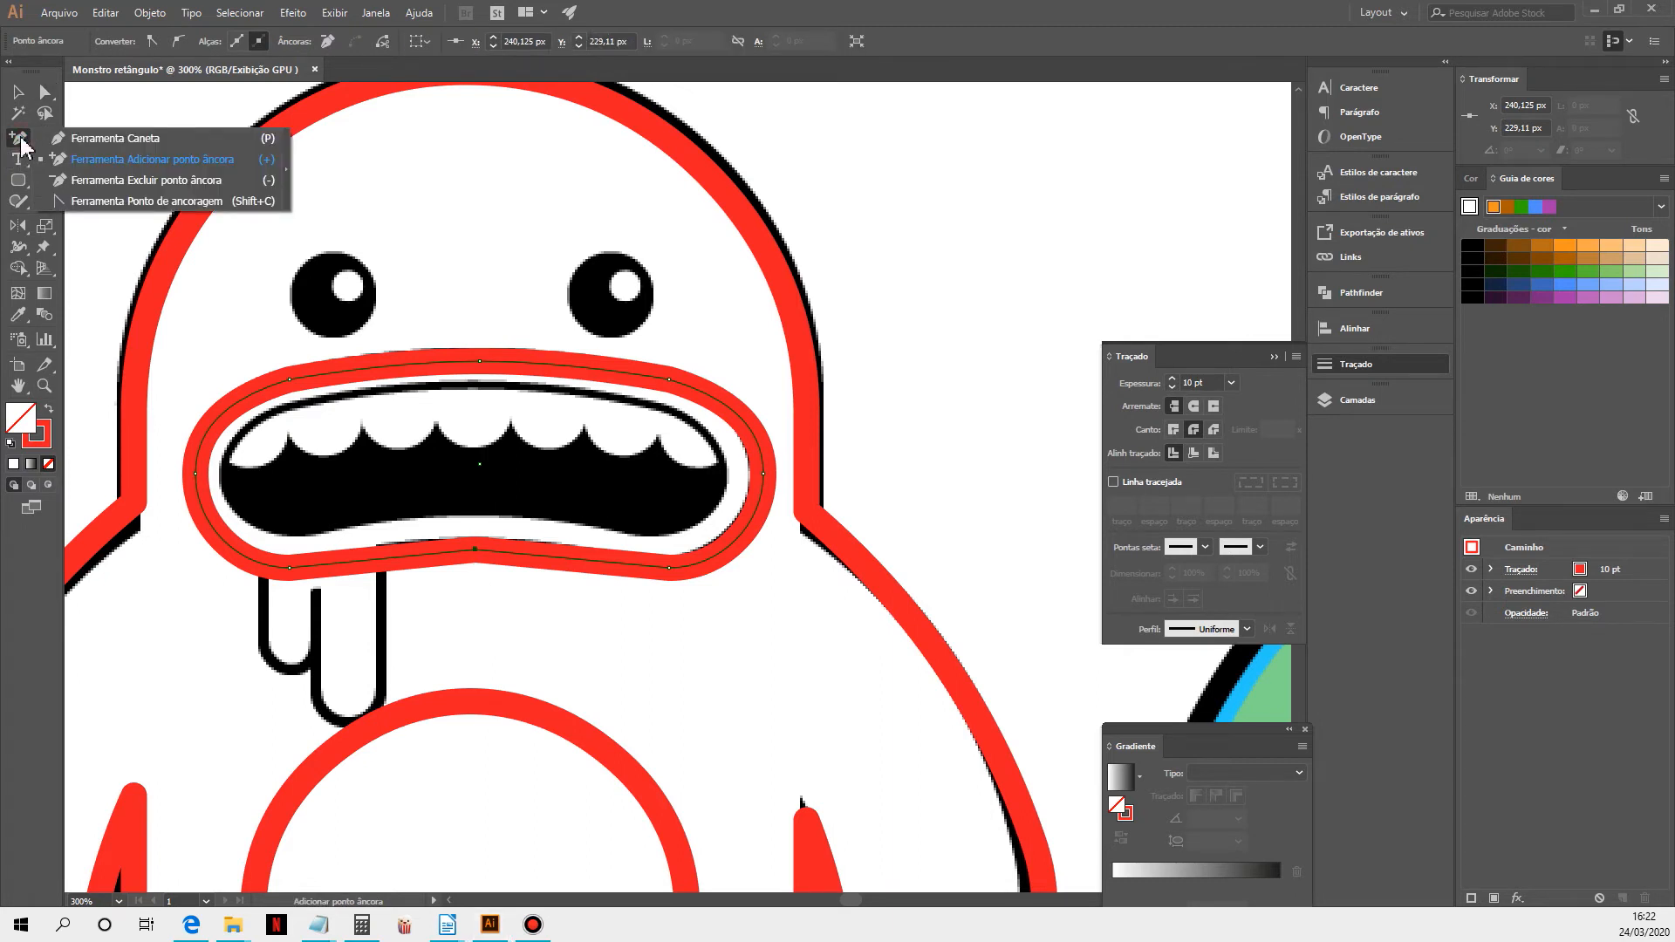
left_click(112, 204)
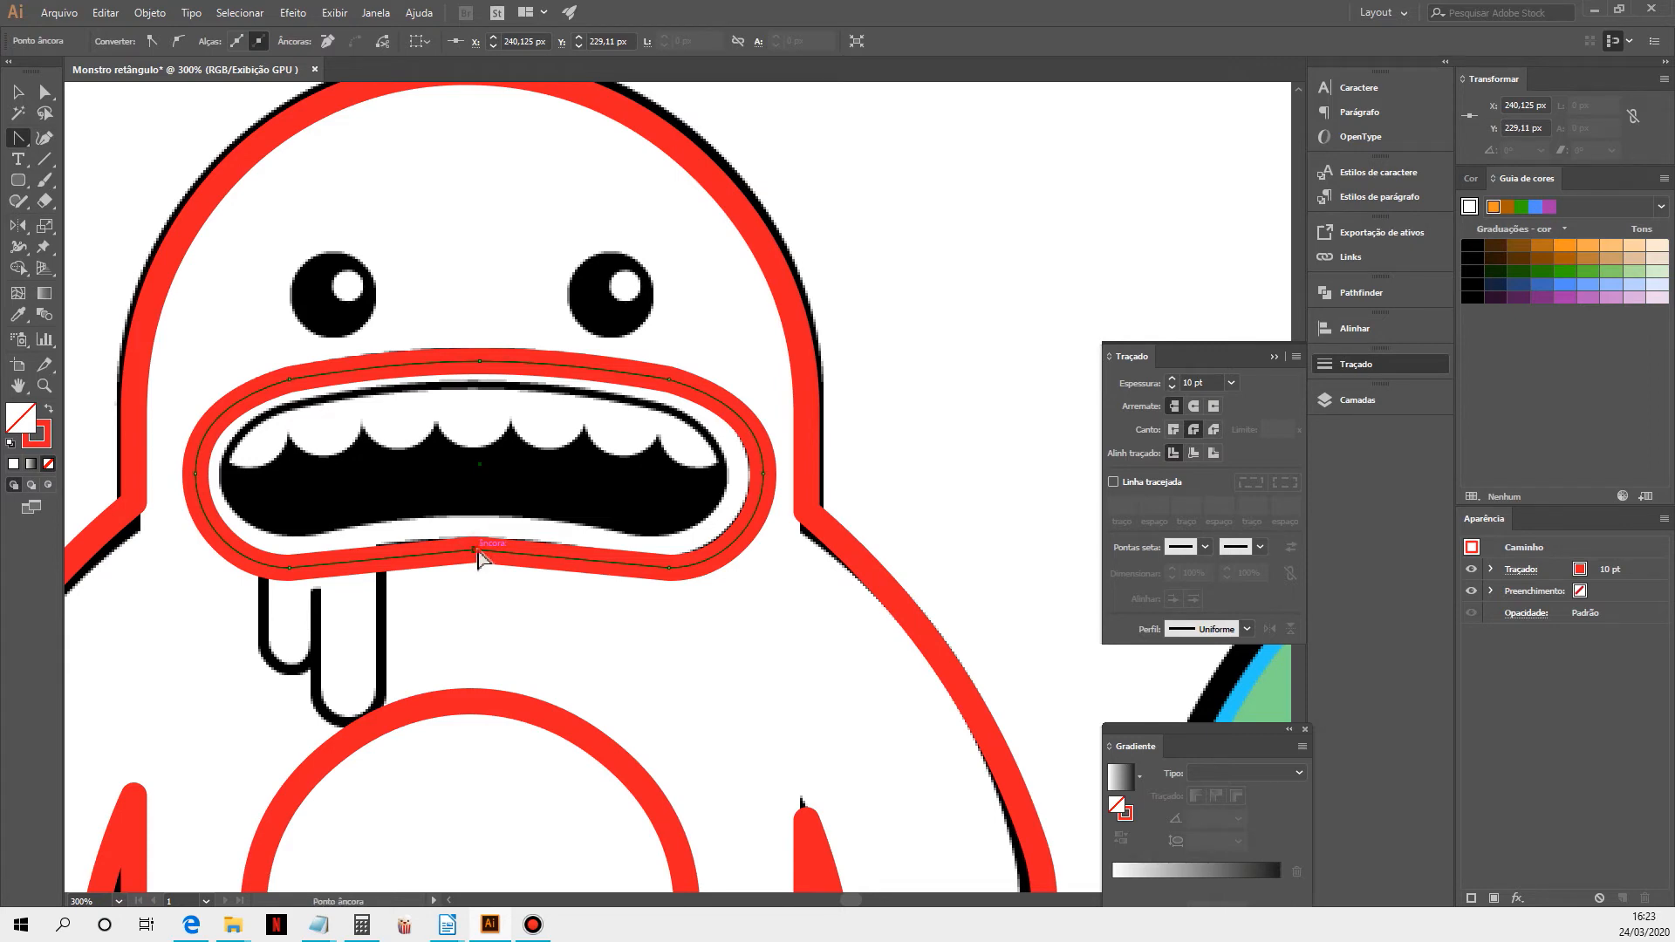
left_click_drag(475, 550, 409, 551)
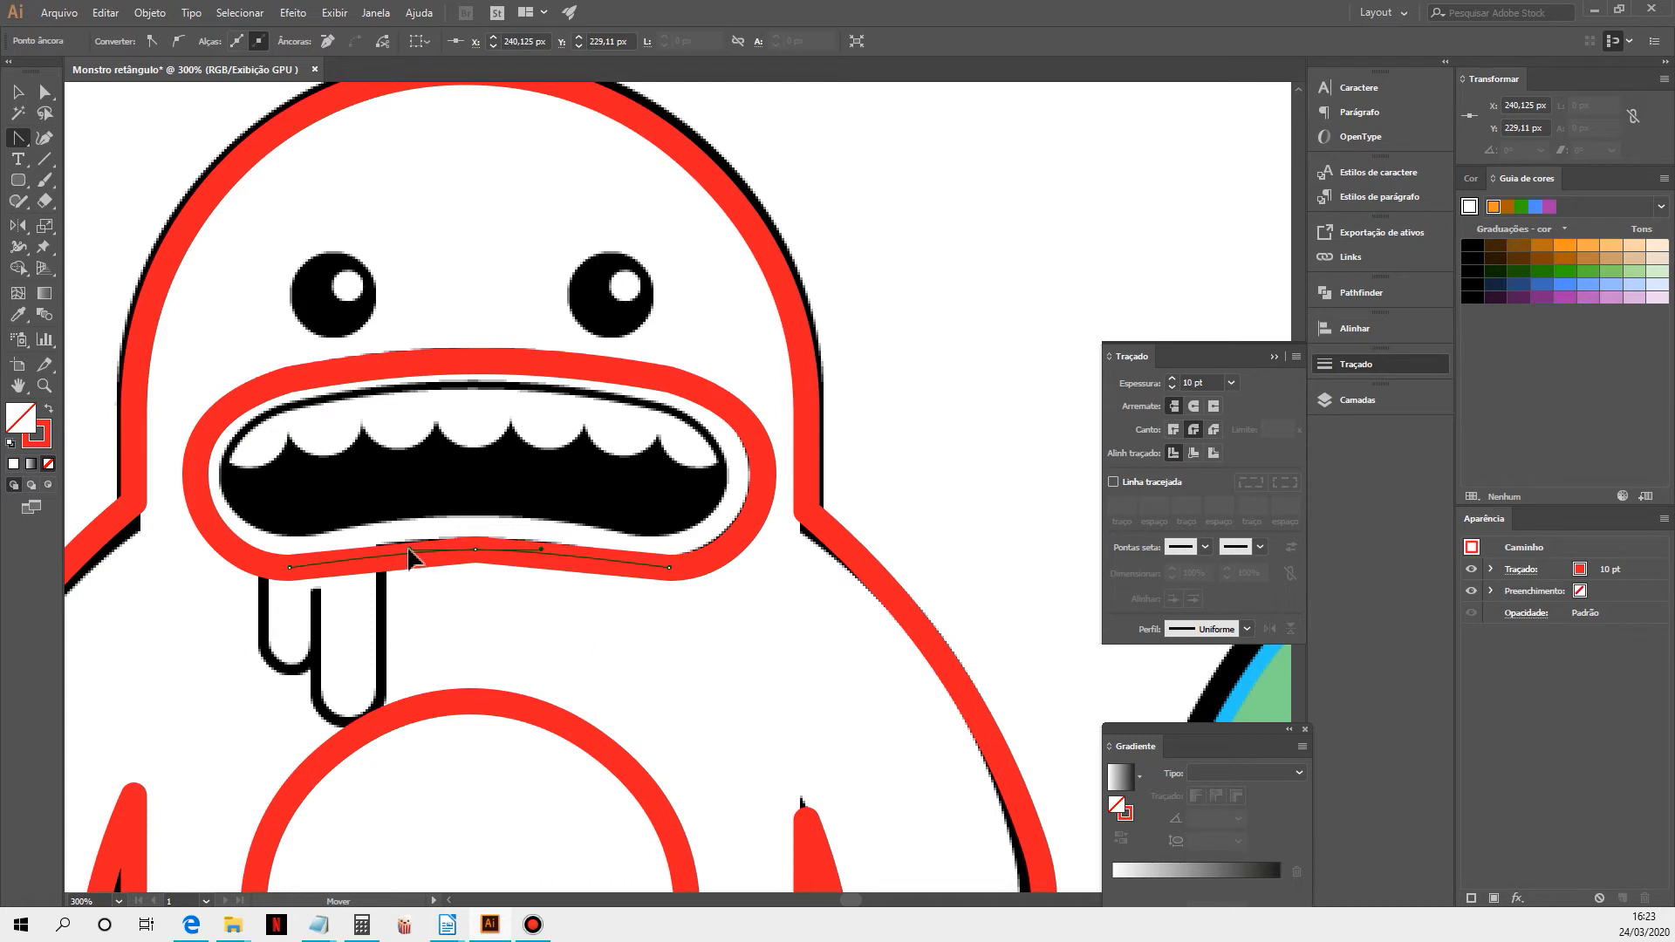
mouse_move(408, 549)
left_mouse_down()
mouse_move(387, 617)
mouse_move(409, 549)
left_mouse_up()
left_click(17, 90)
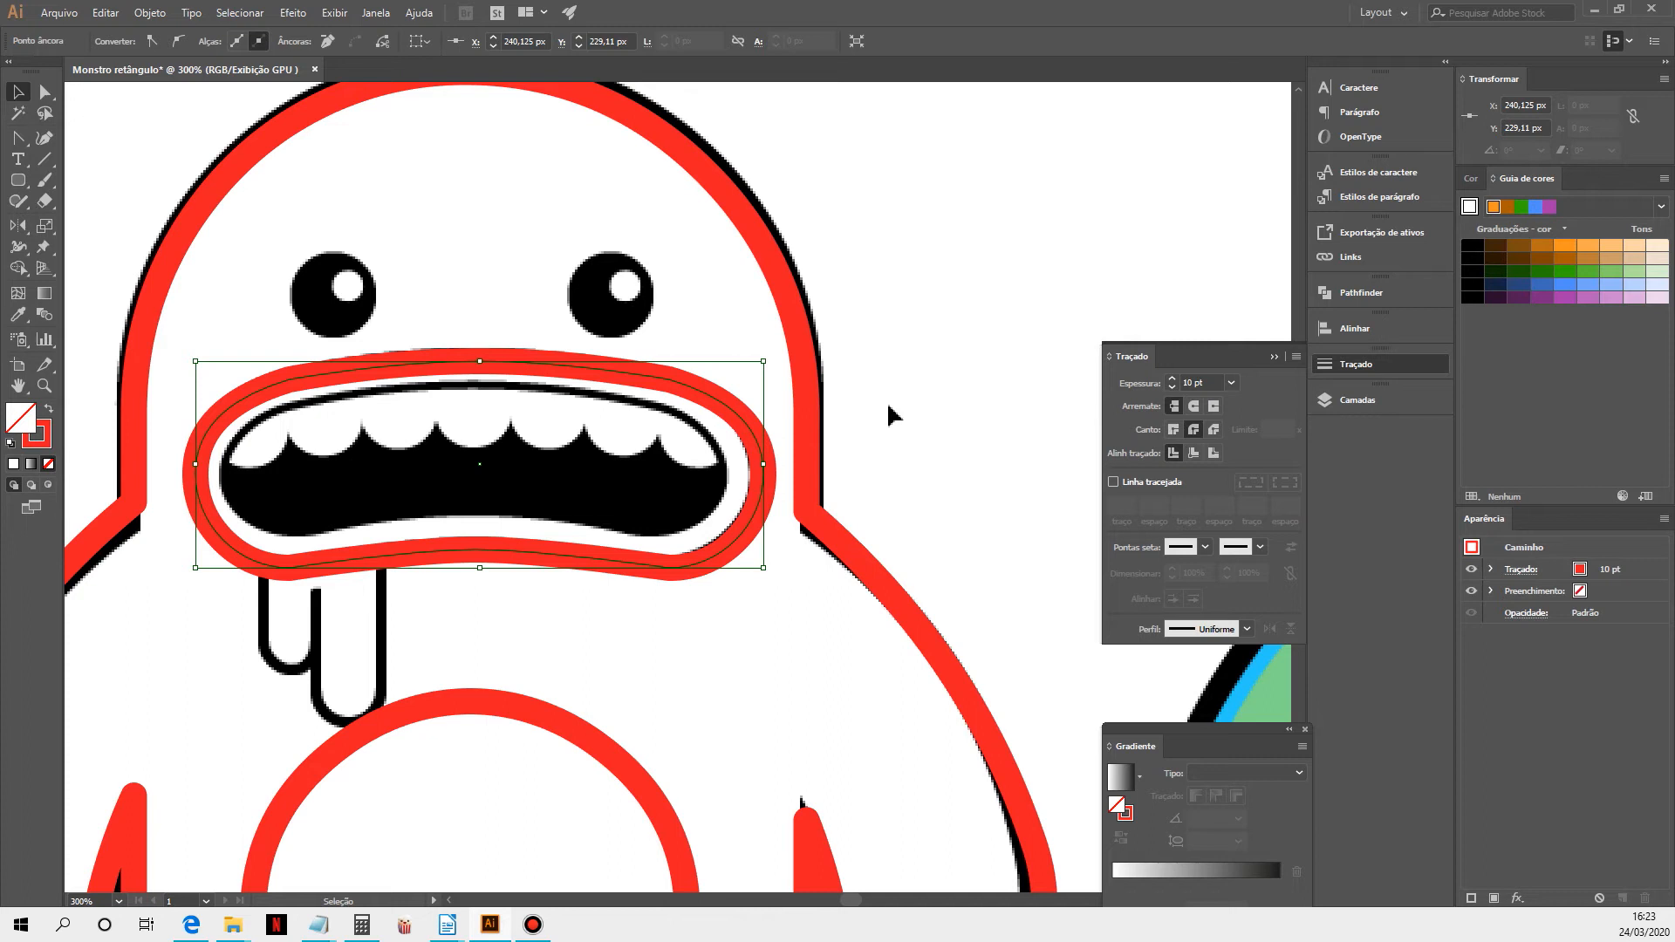
left_click(904, 384)
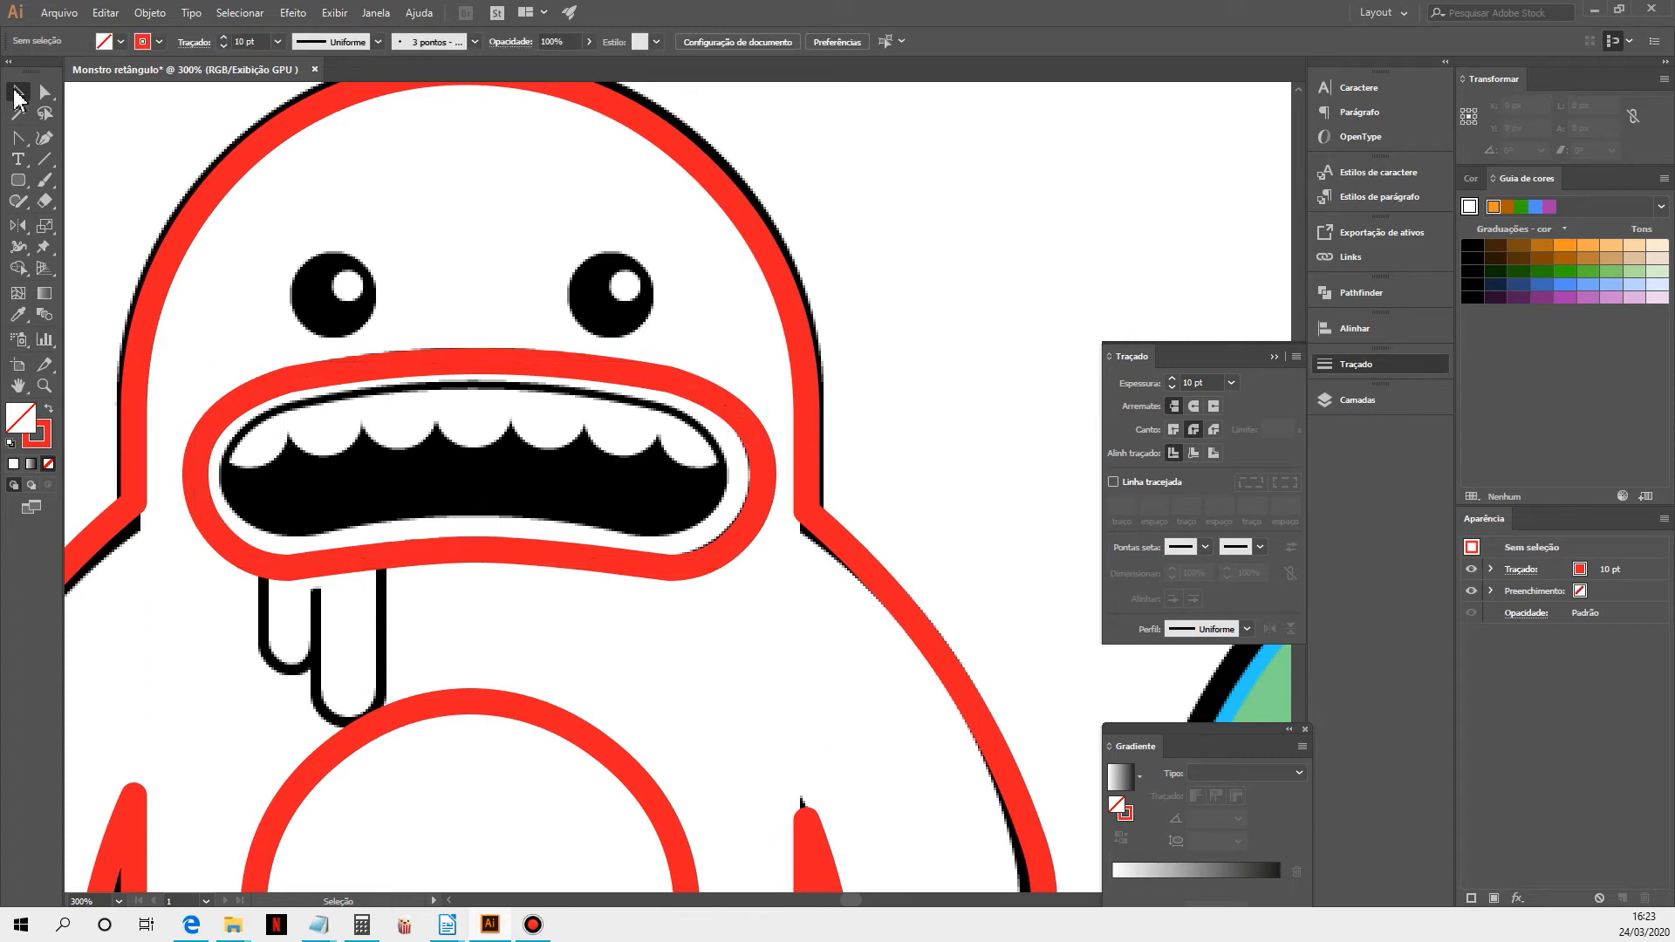
Create a smaller, concentric copy of the mouth outline, about 168 by 61 px, over the monster's inner mouth
left_click(505, 365)
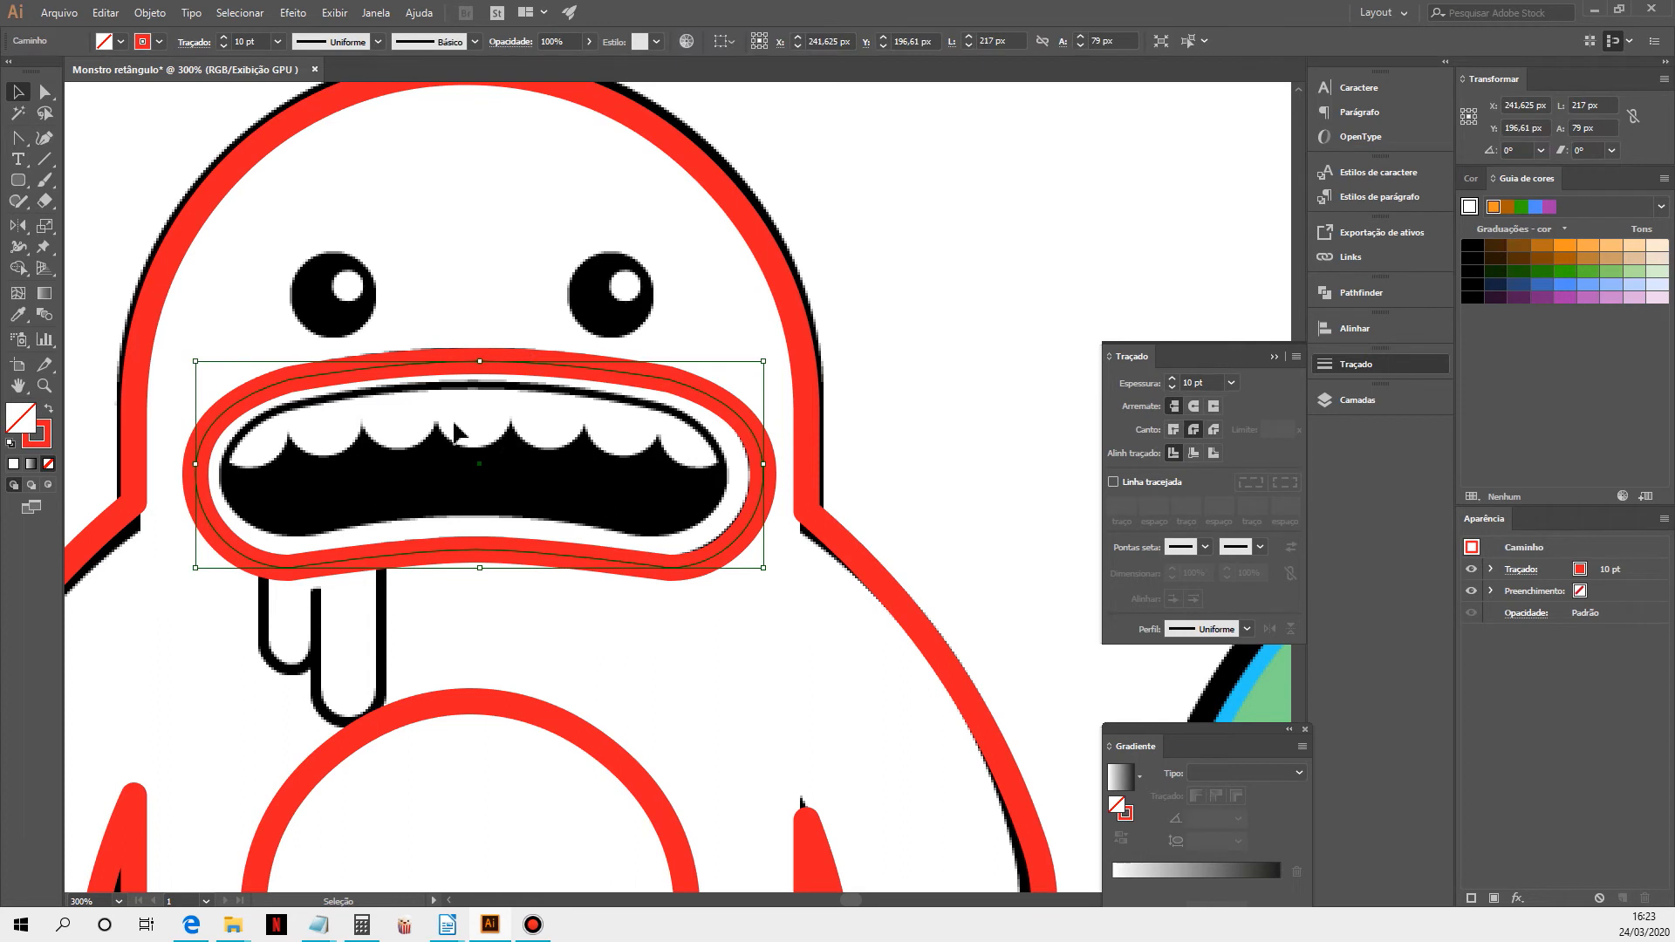
key("a")
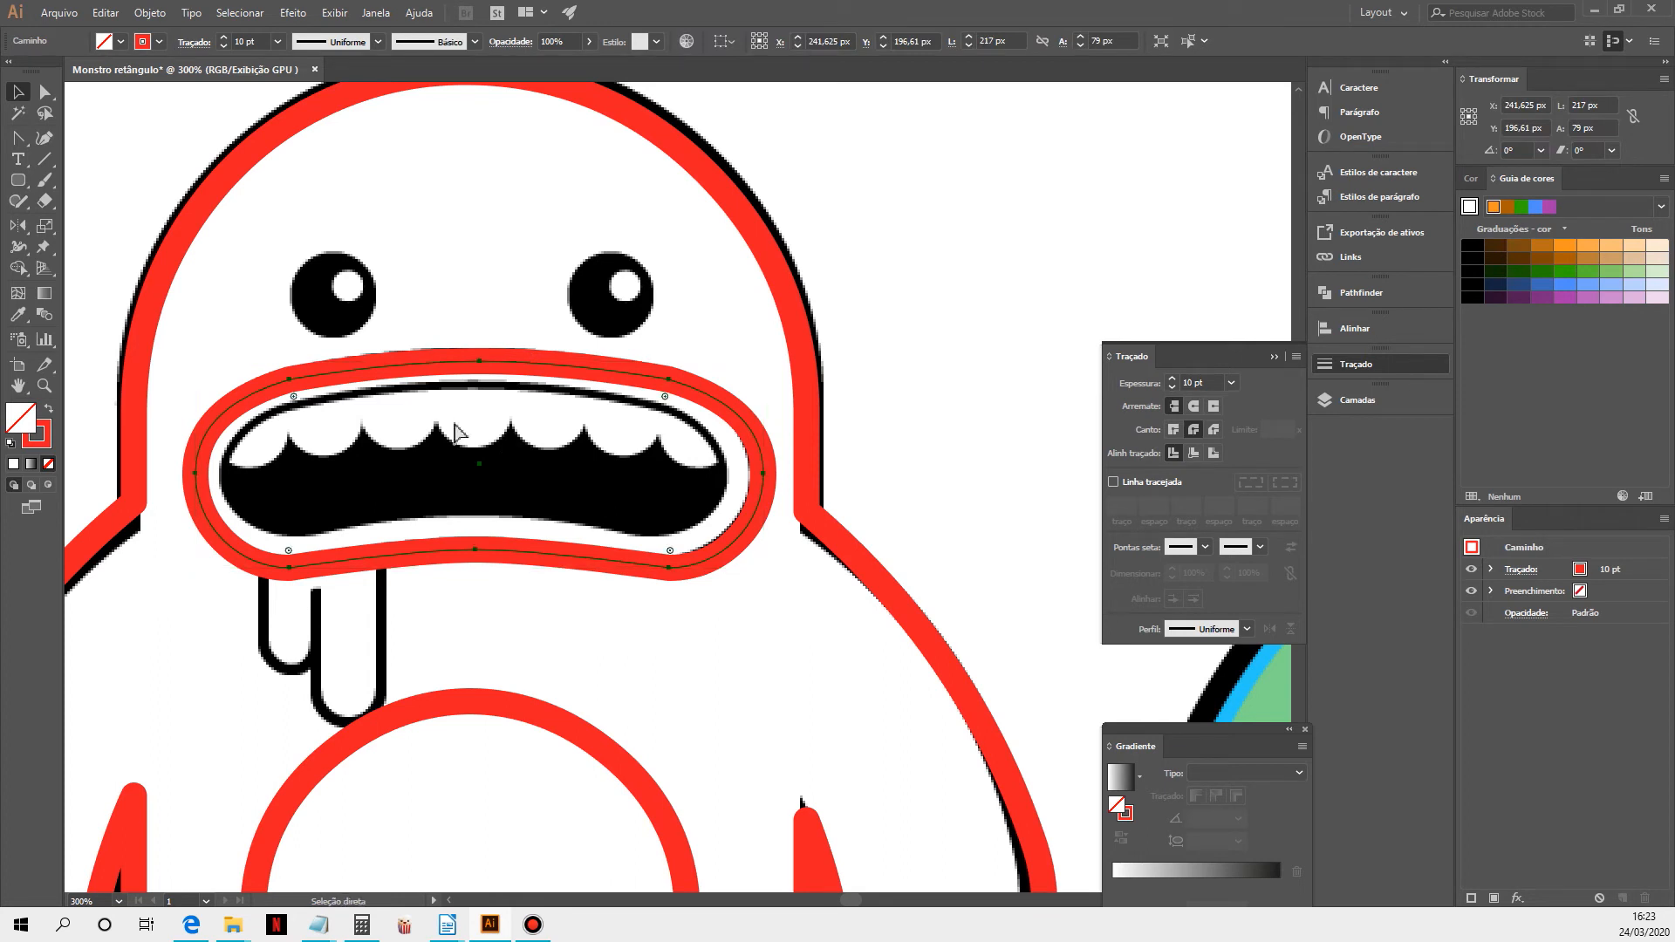
key("v")
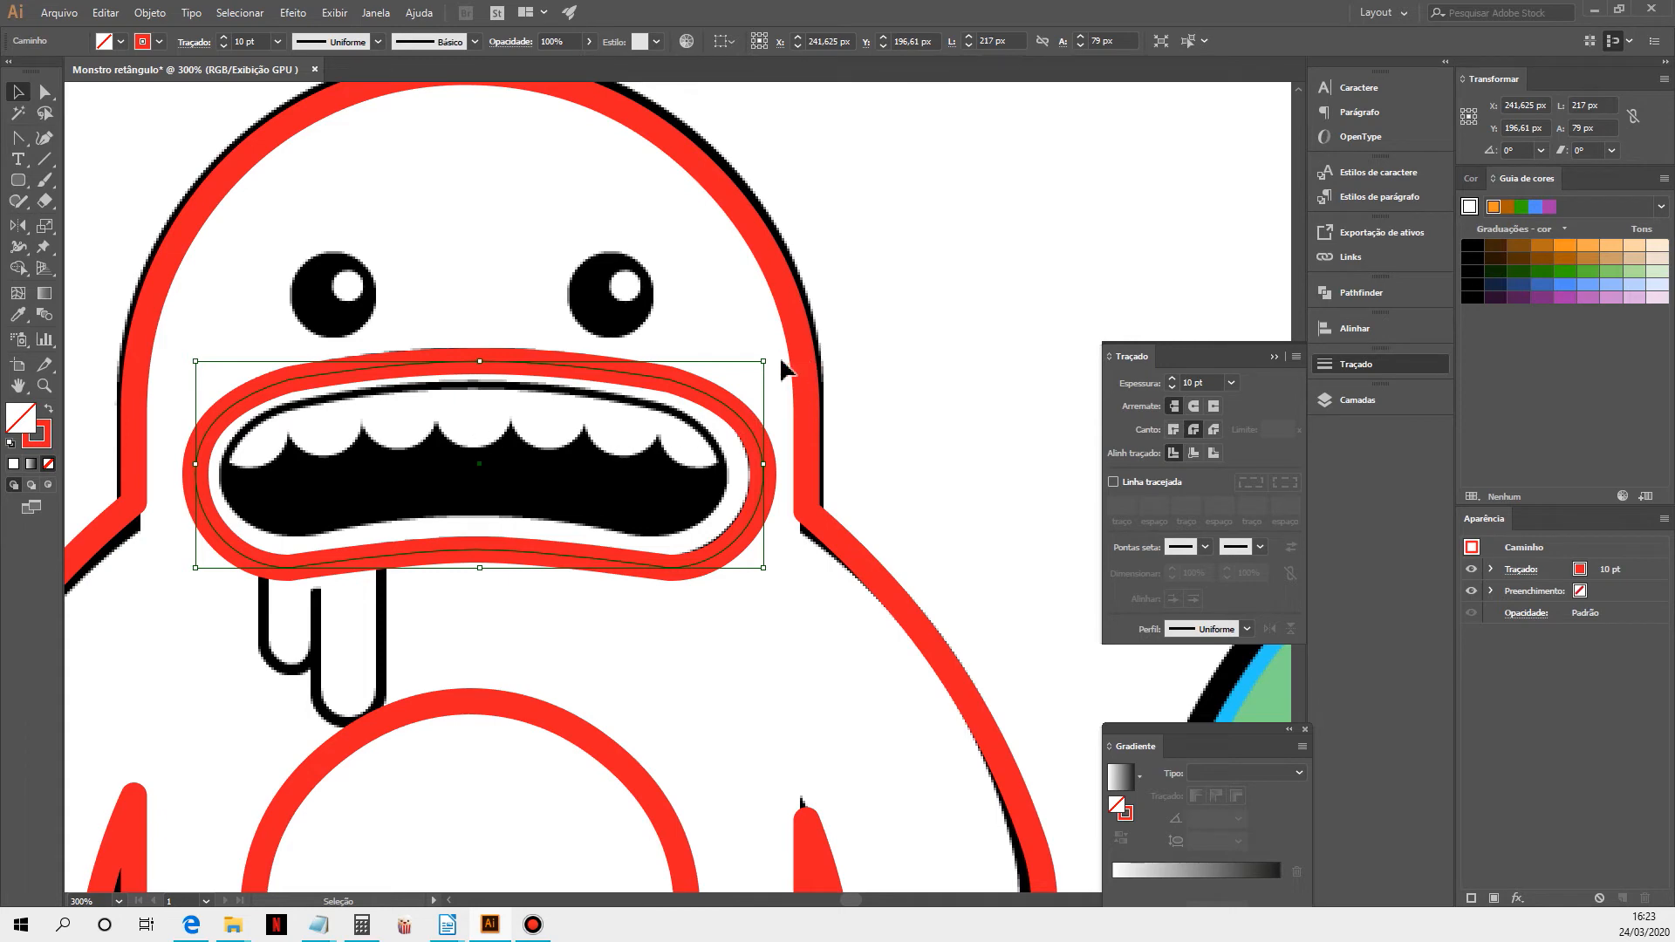
left_click_drag(764, 361, 721, 390)
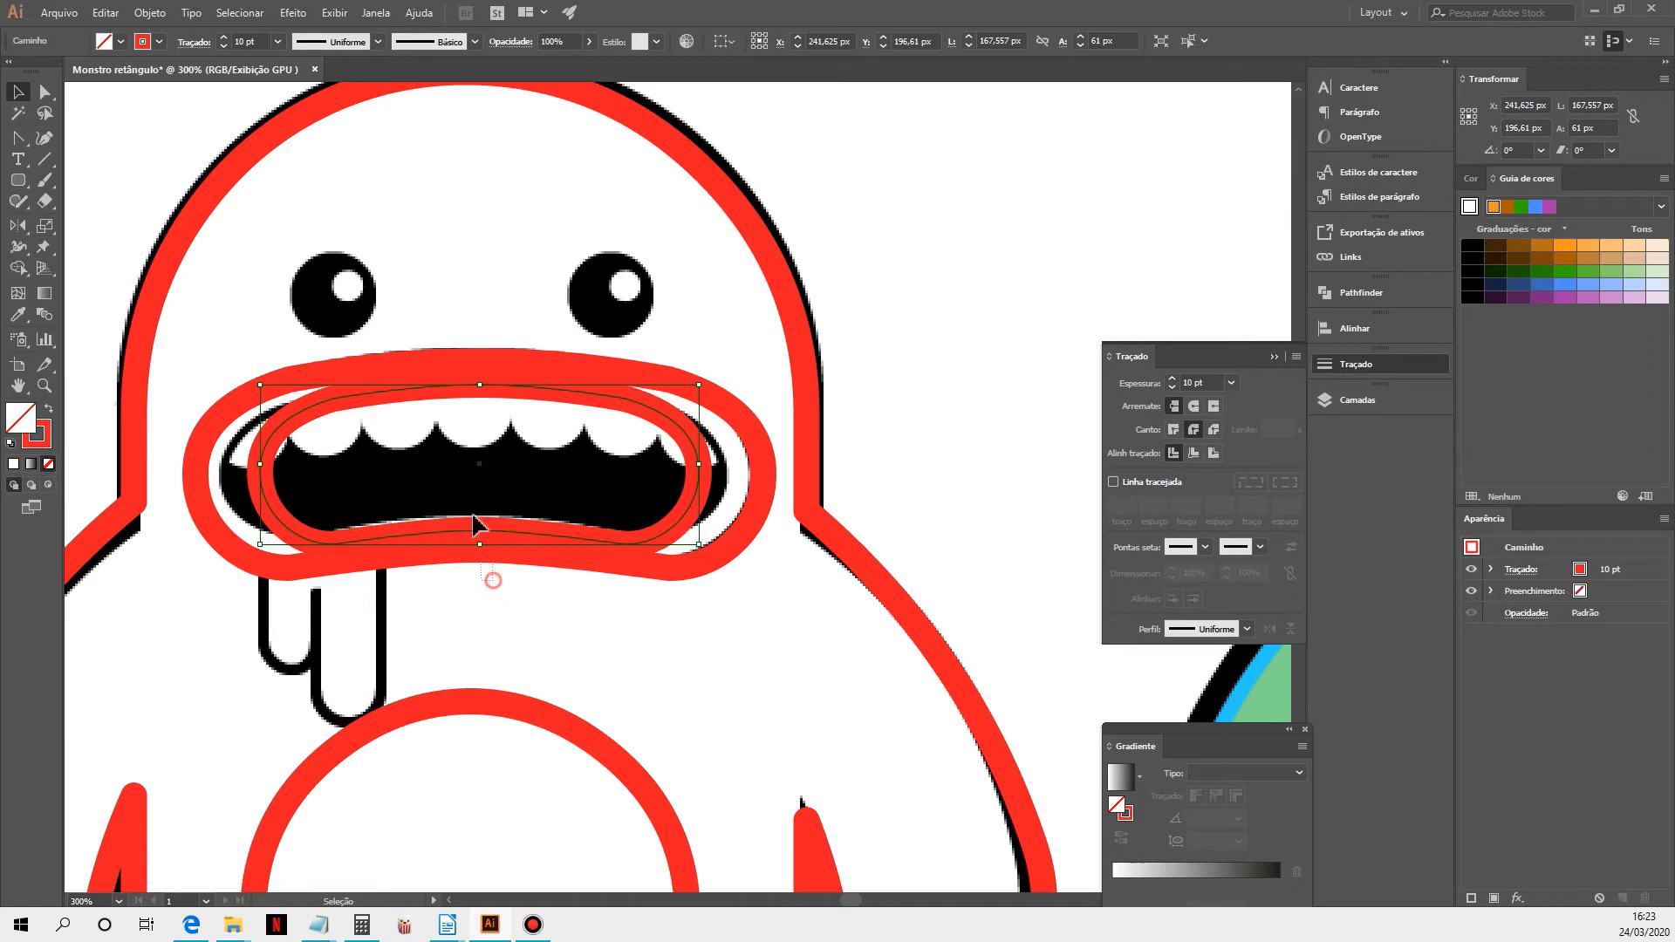
Set the stroke weight of both mouth outlines to 4 pt and deselect them
left_click(484, 567, "shift")
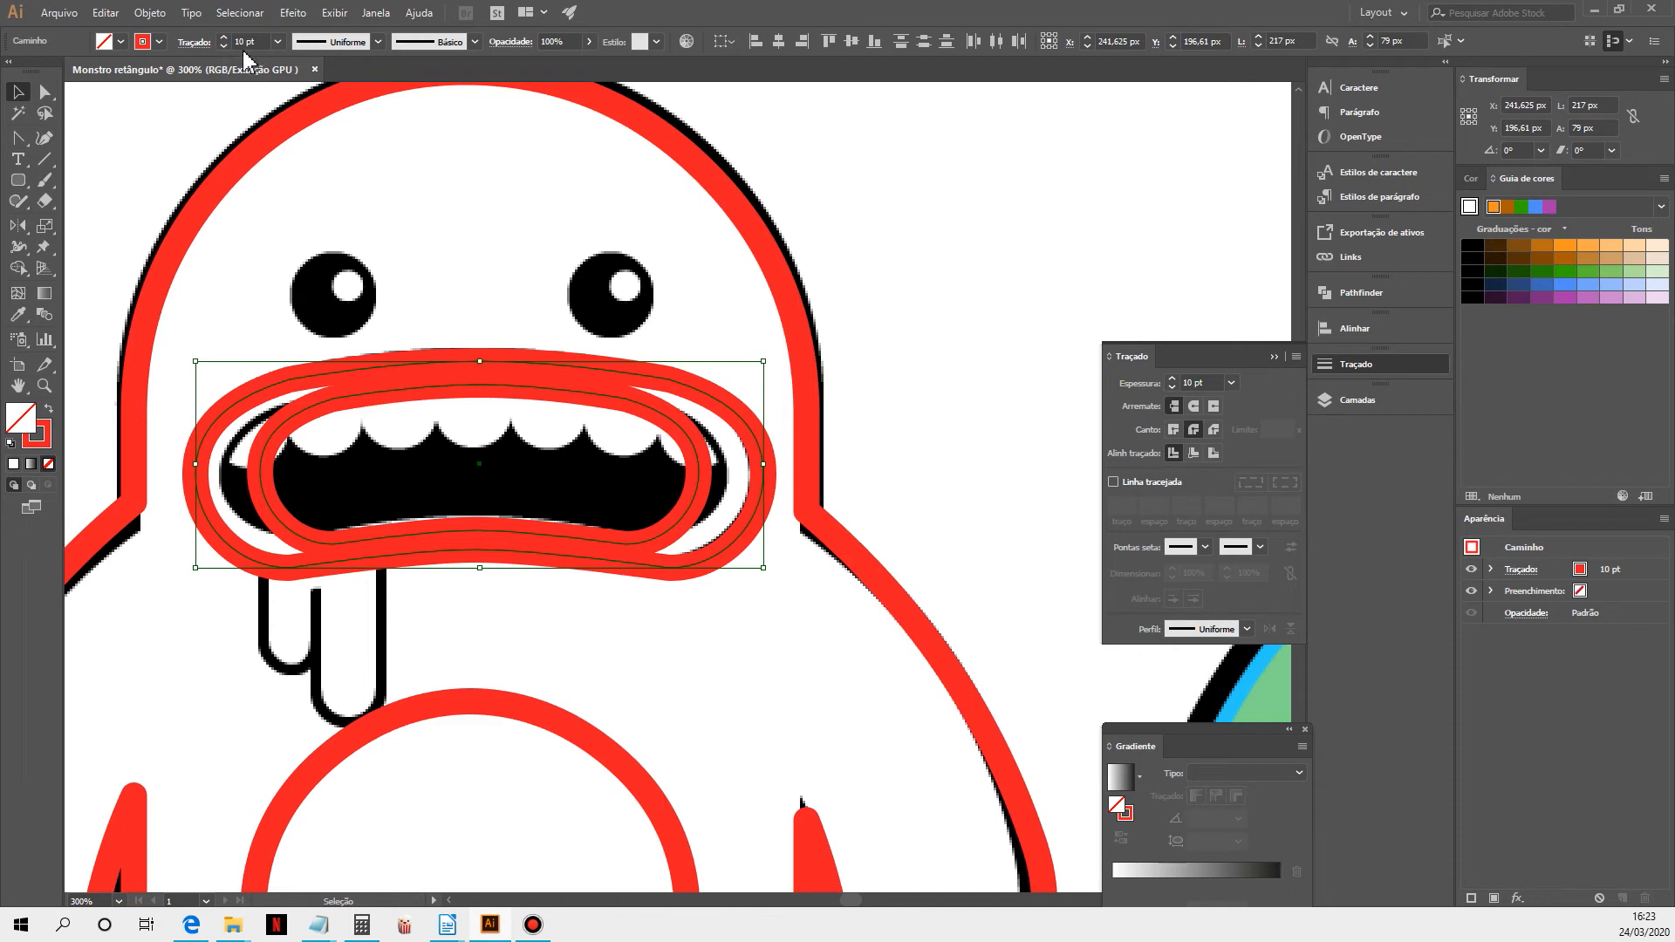
left_click(279, 41)
left_click(303, 174)
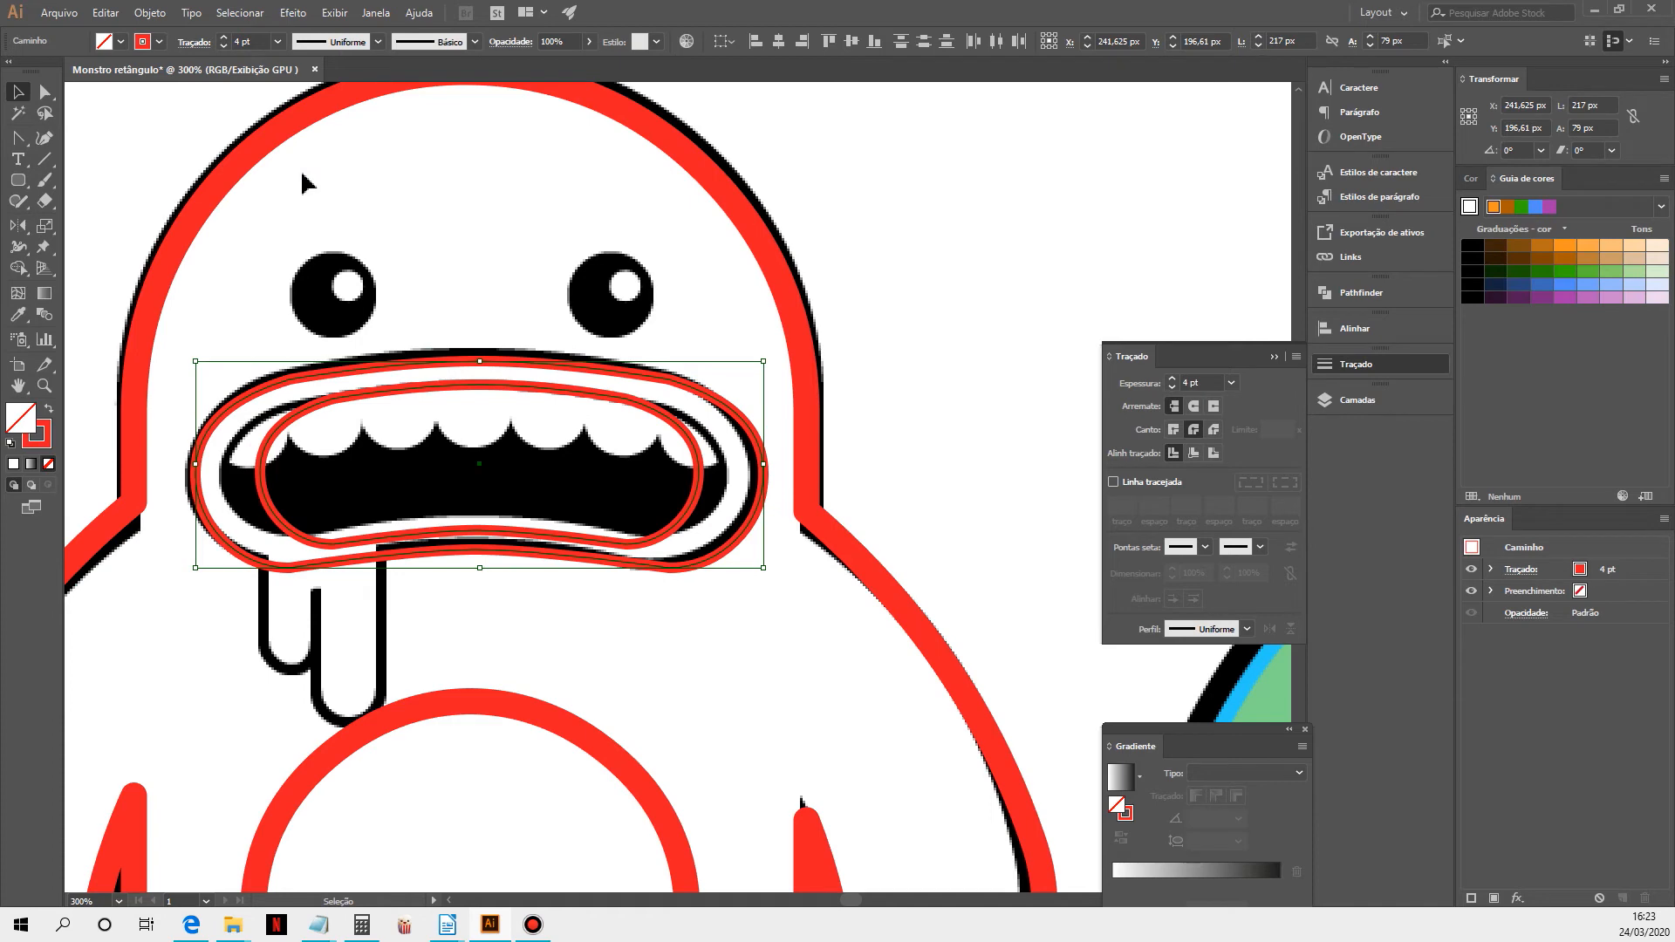
left_click(484, 207)
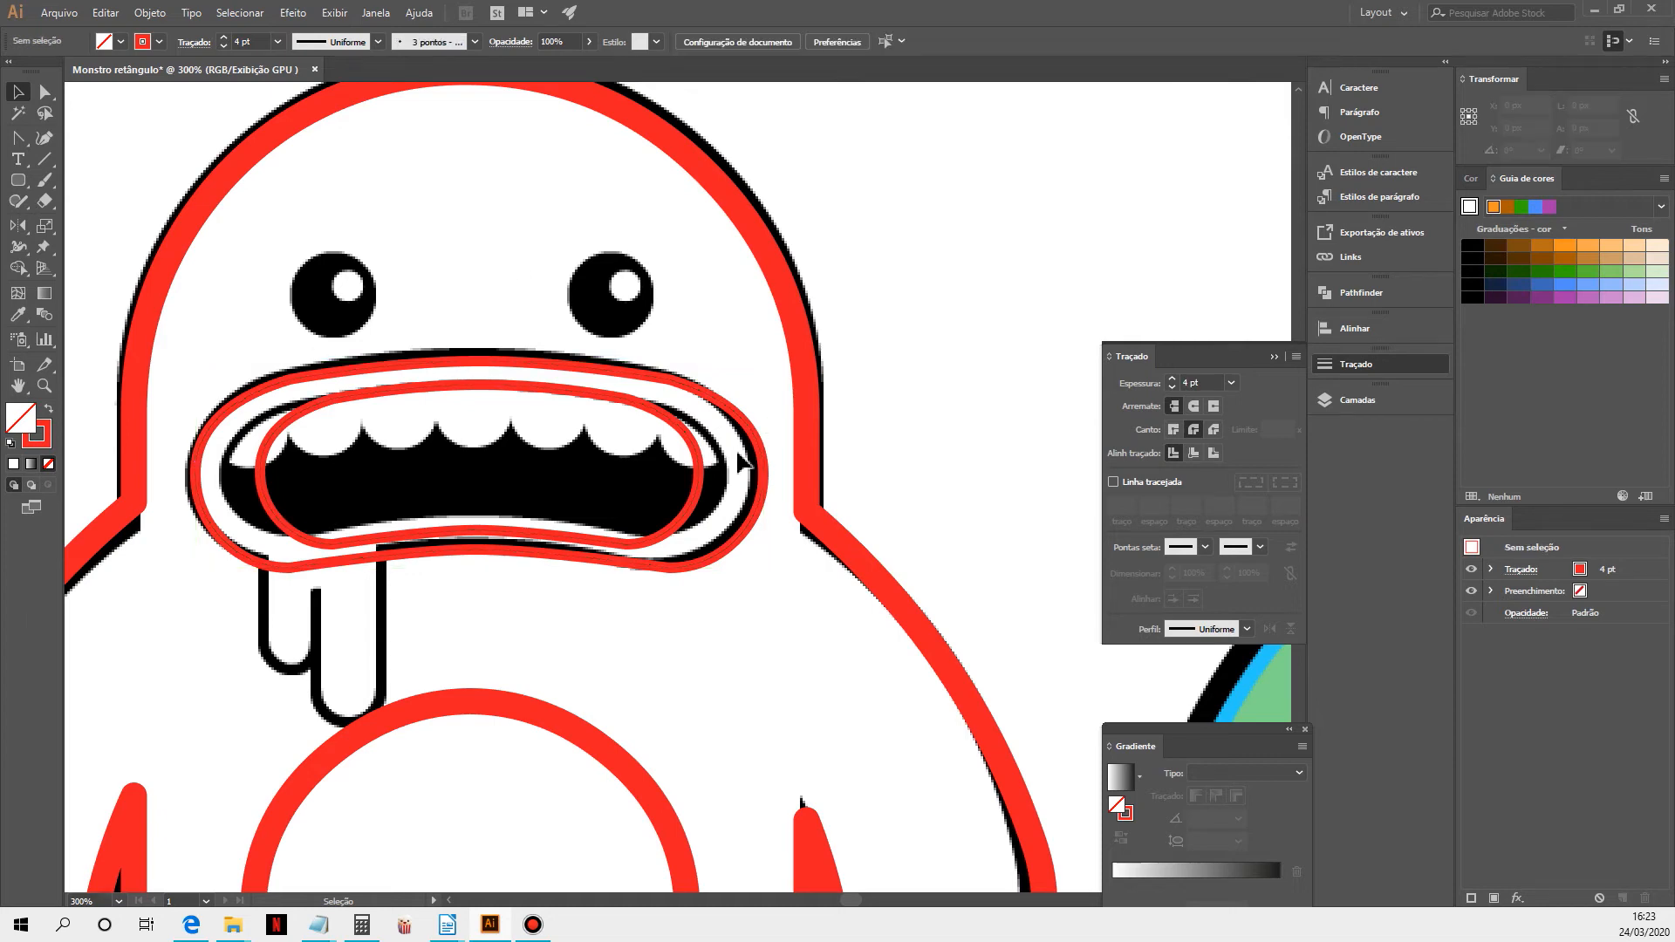
left_click(766, 482)
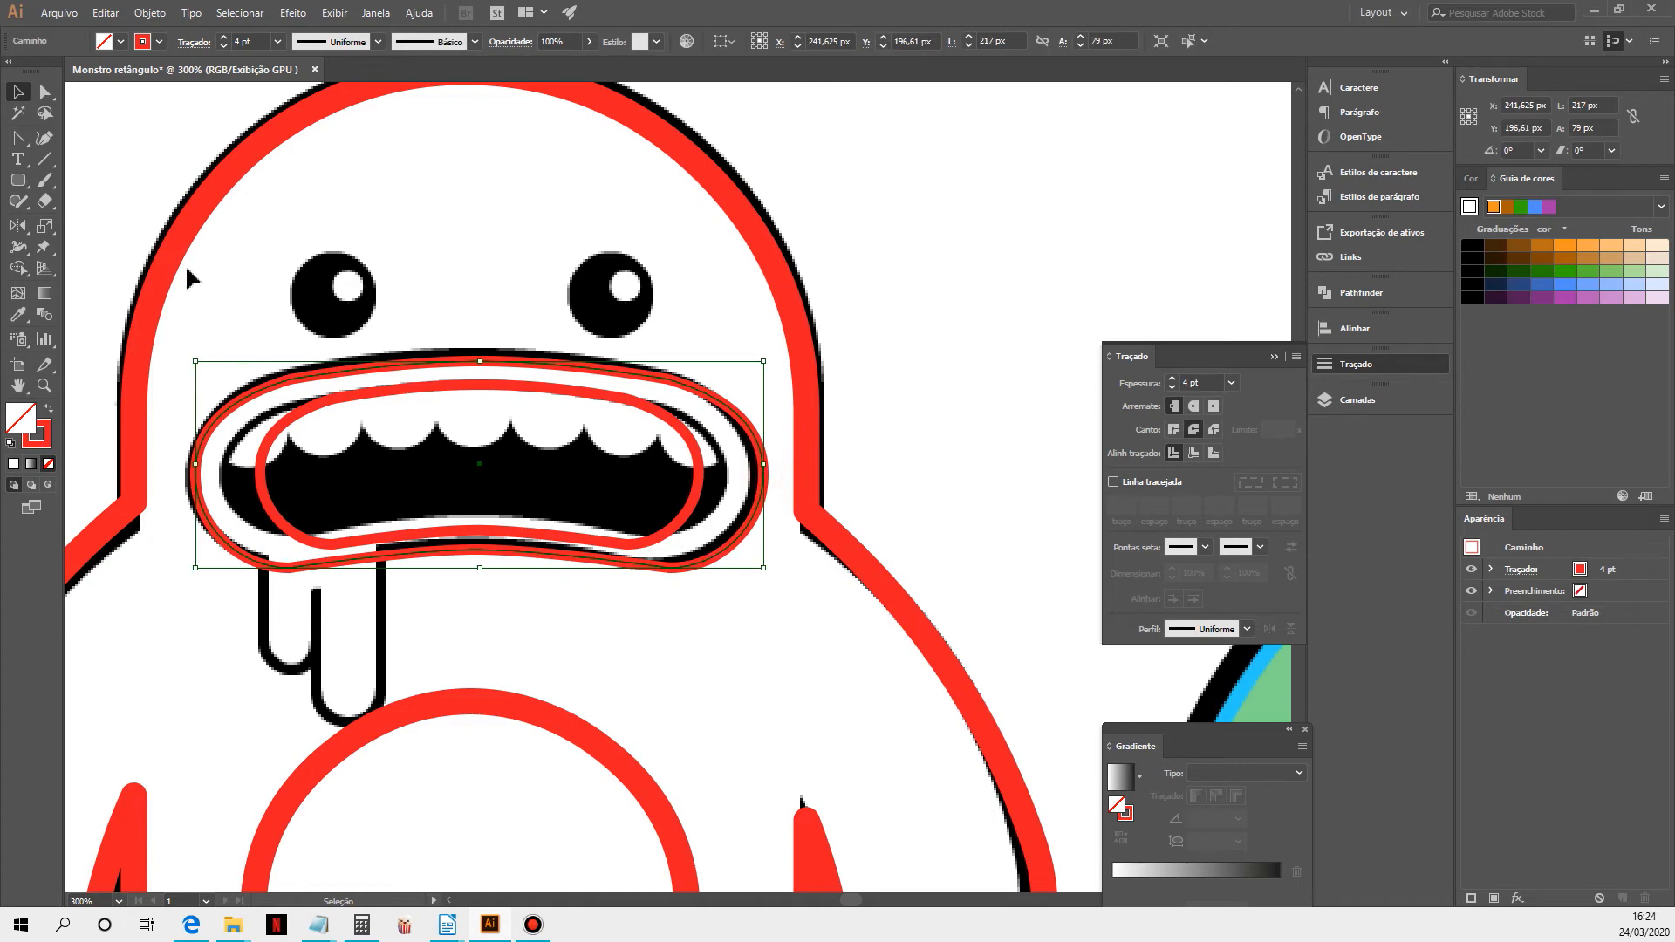
left_click(45, 91)
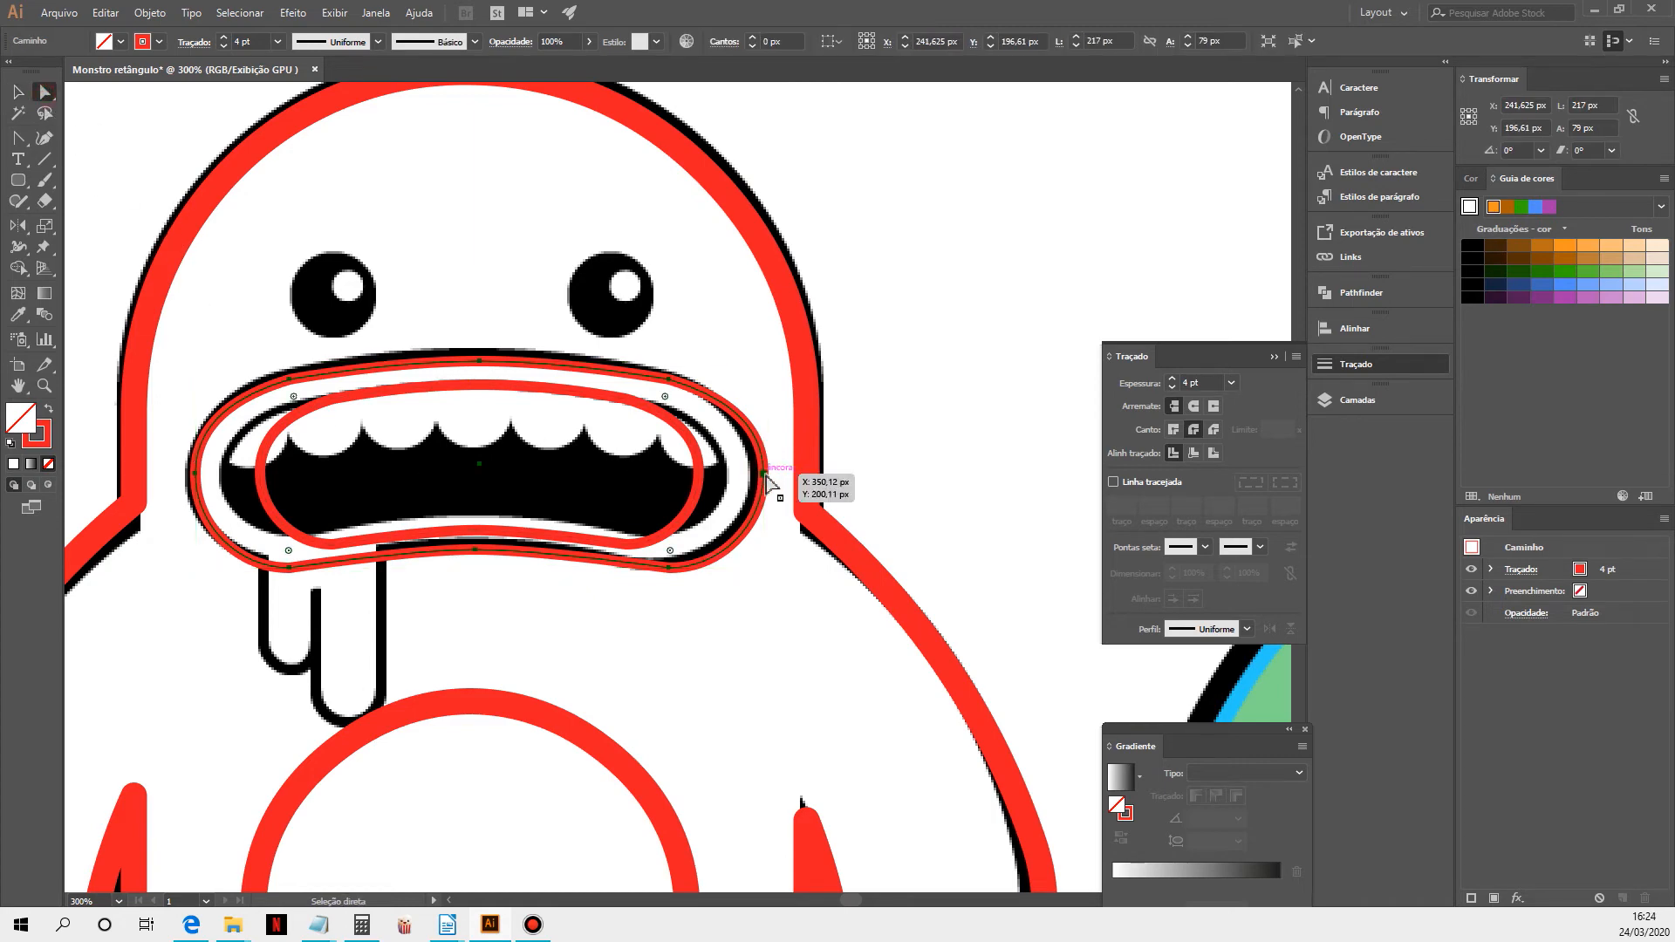
left_click(763, 505)
key("Left")
key("Left")
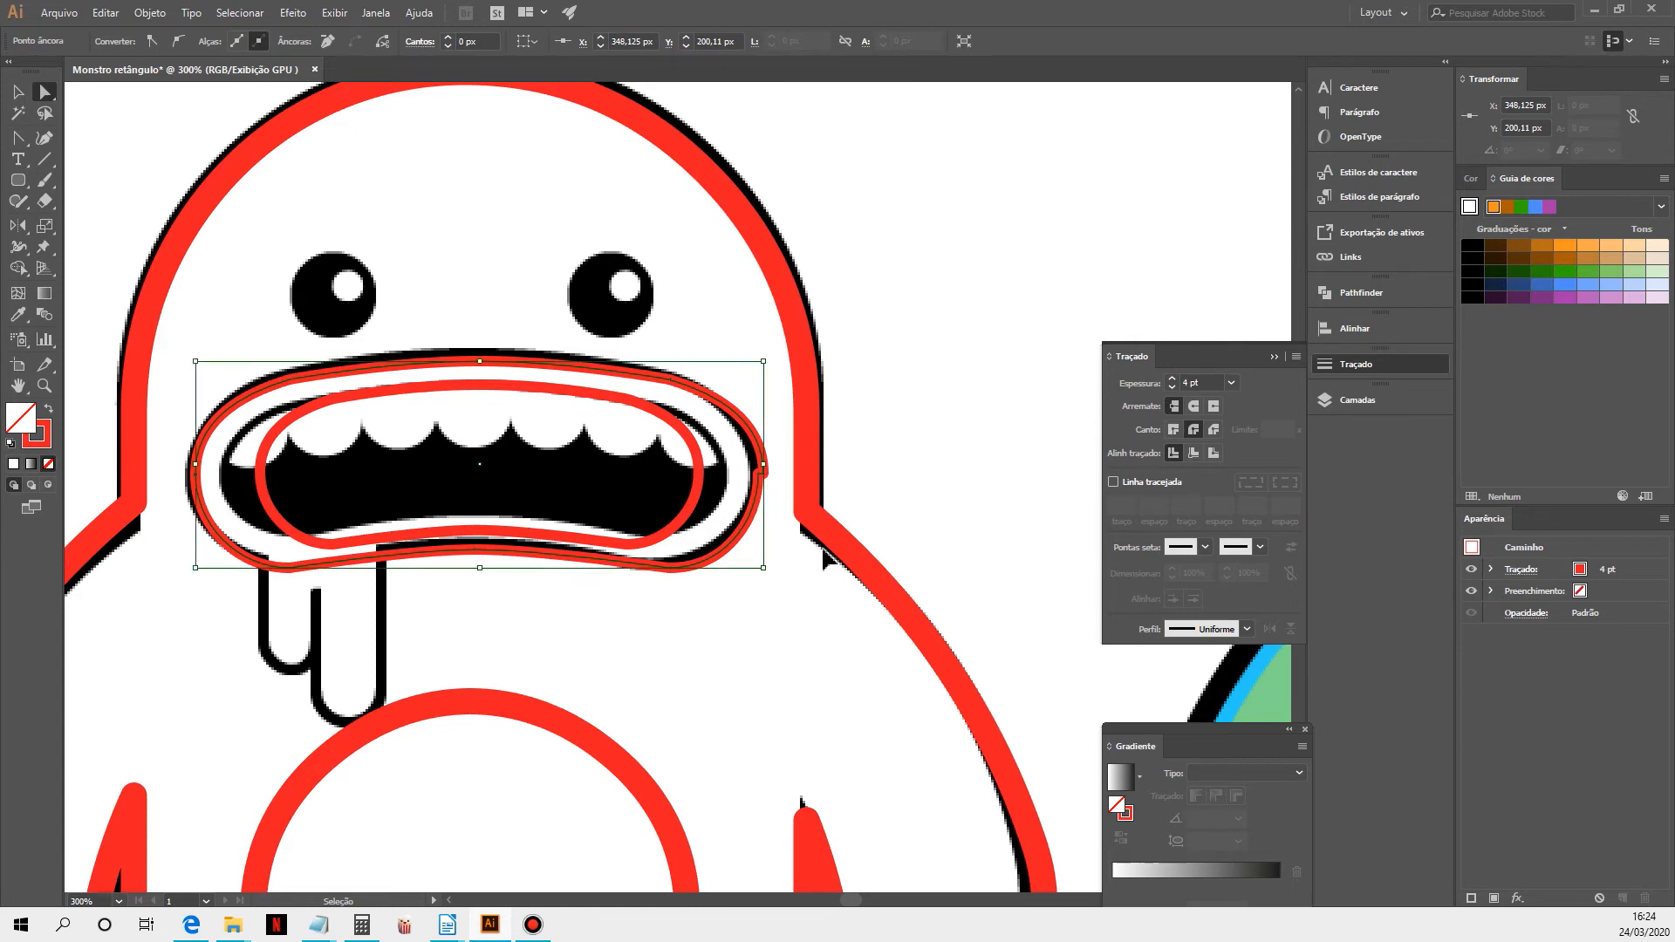
key("ctrl+z")
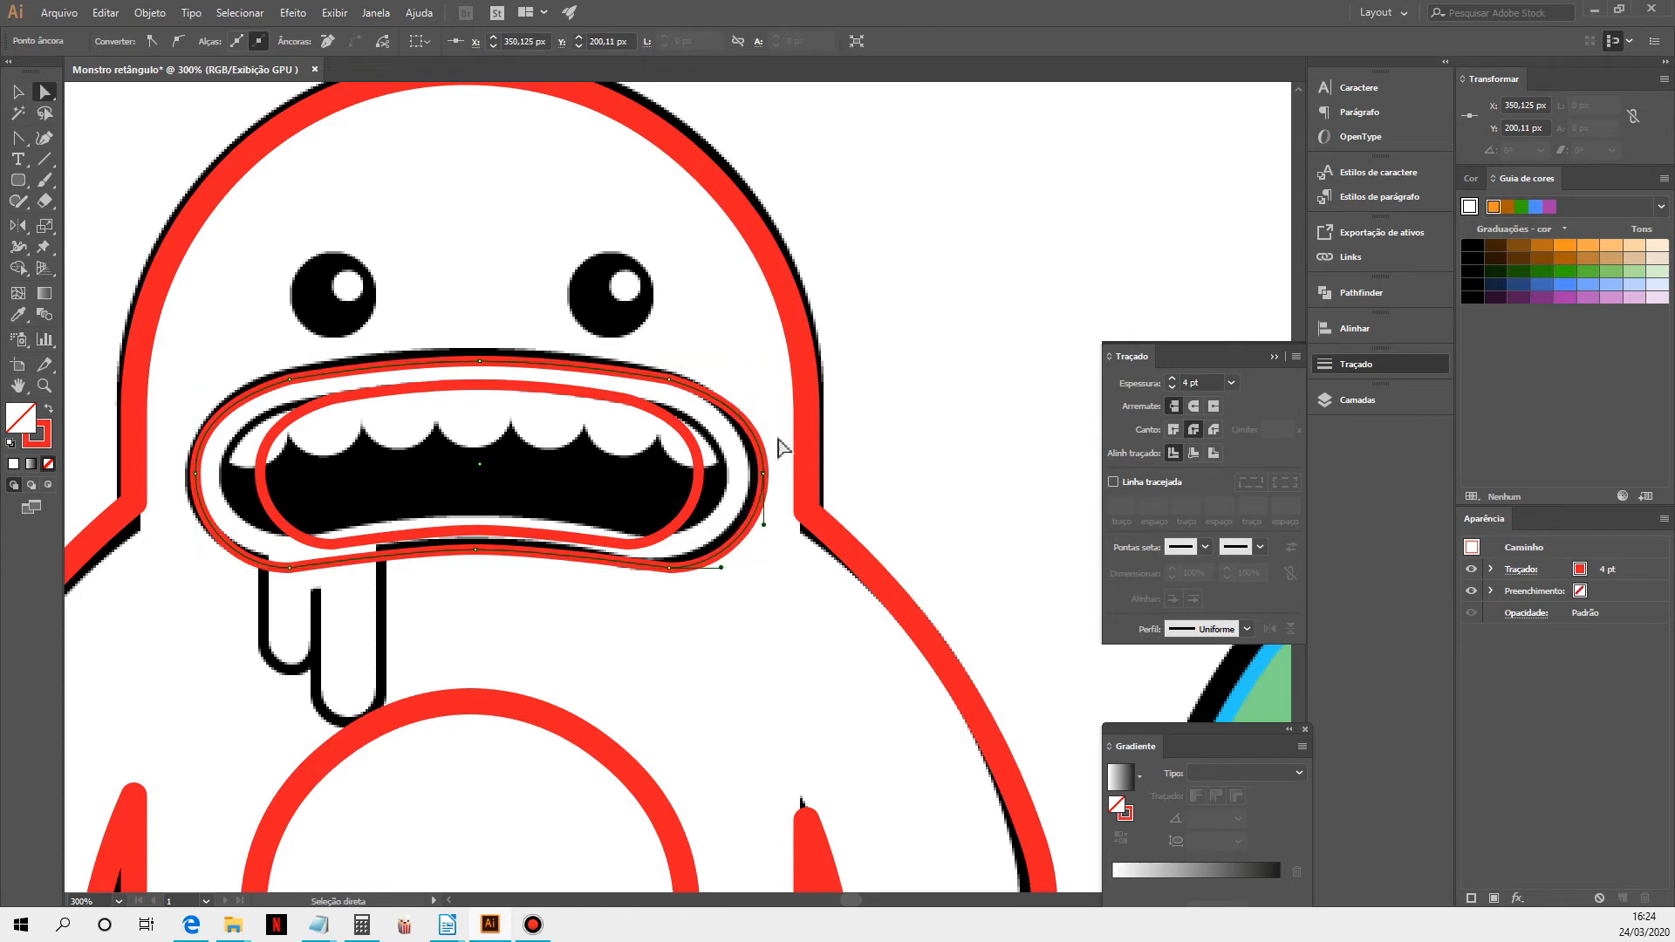
Move the outer mouth outline's right-end anchor point 3 px left and its upper-right and lower-right anchor points about 4 px left
left_click(753, 500)
key("Left")
key("Left")
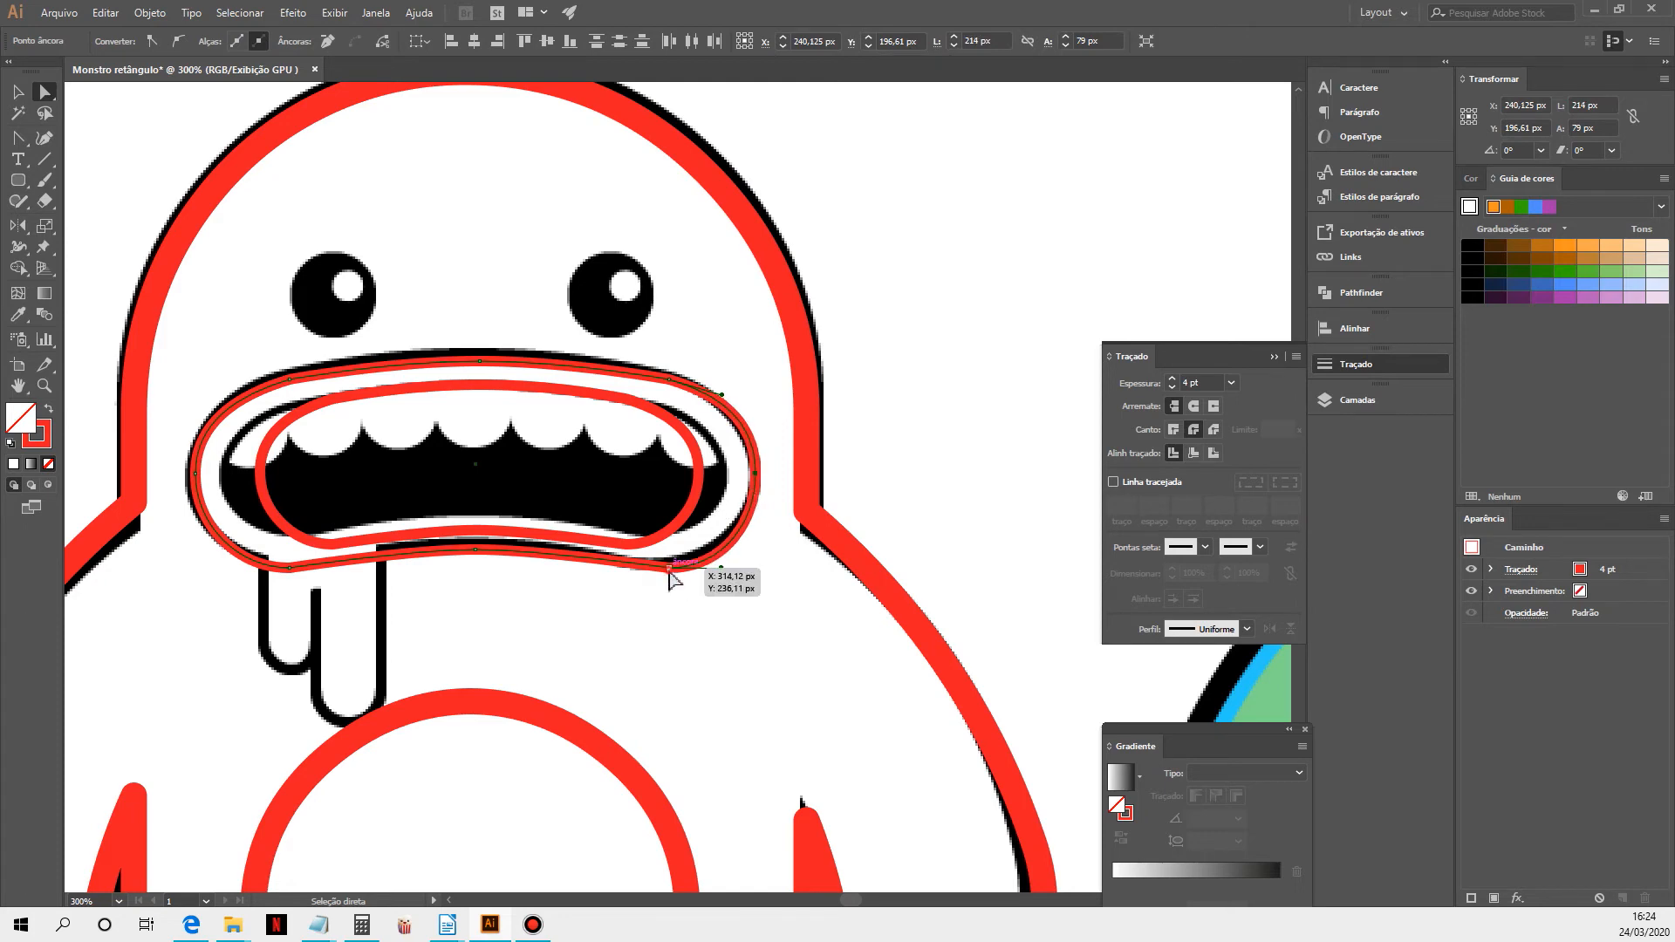
left_click(669, 568)
left_click(669, 380, "shift")
key("Left")
key("Left")
key("Left")
key("Left")
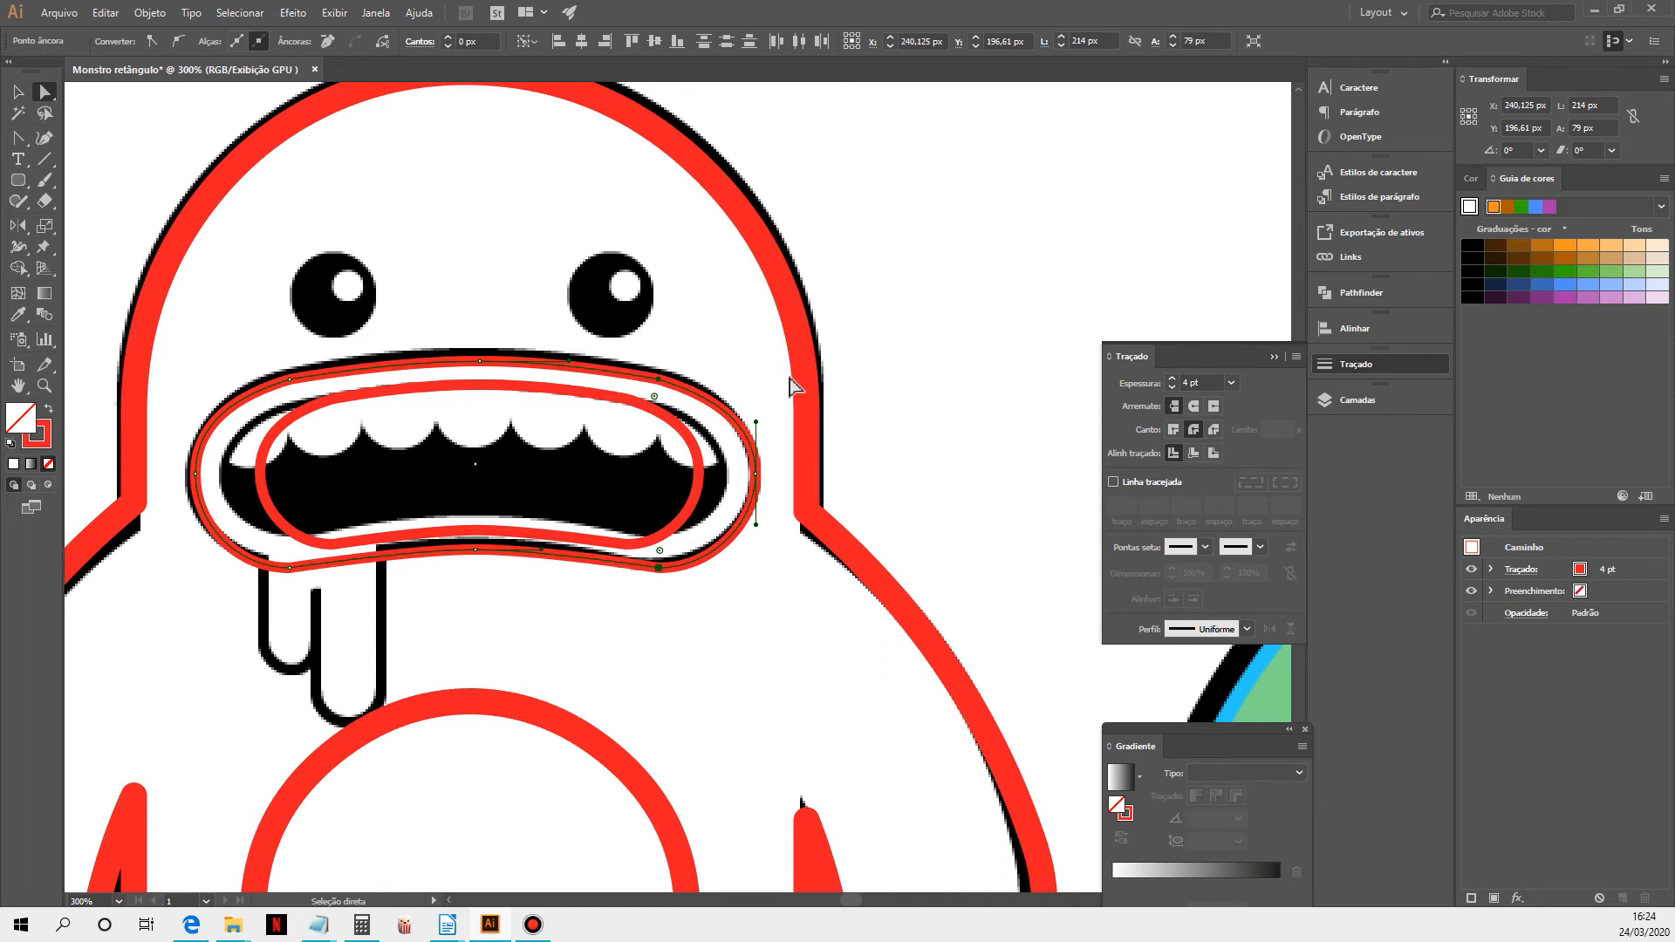
Move the inner mouth outline's bottom middle anchor point up about 4 px to meet the reference mouth's lower edge
left_click(481, 529)
key("Up")
key("Up")
key("Up")
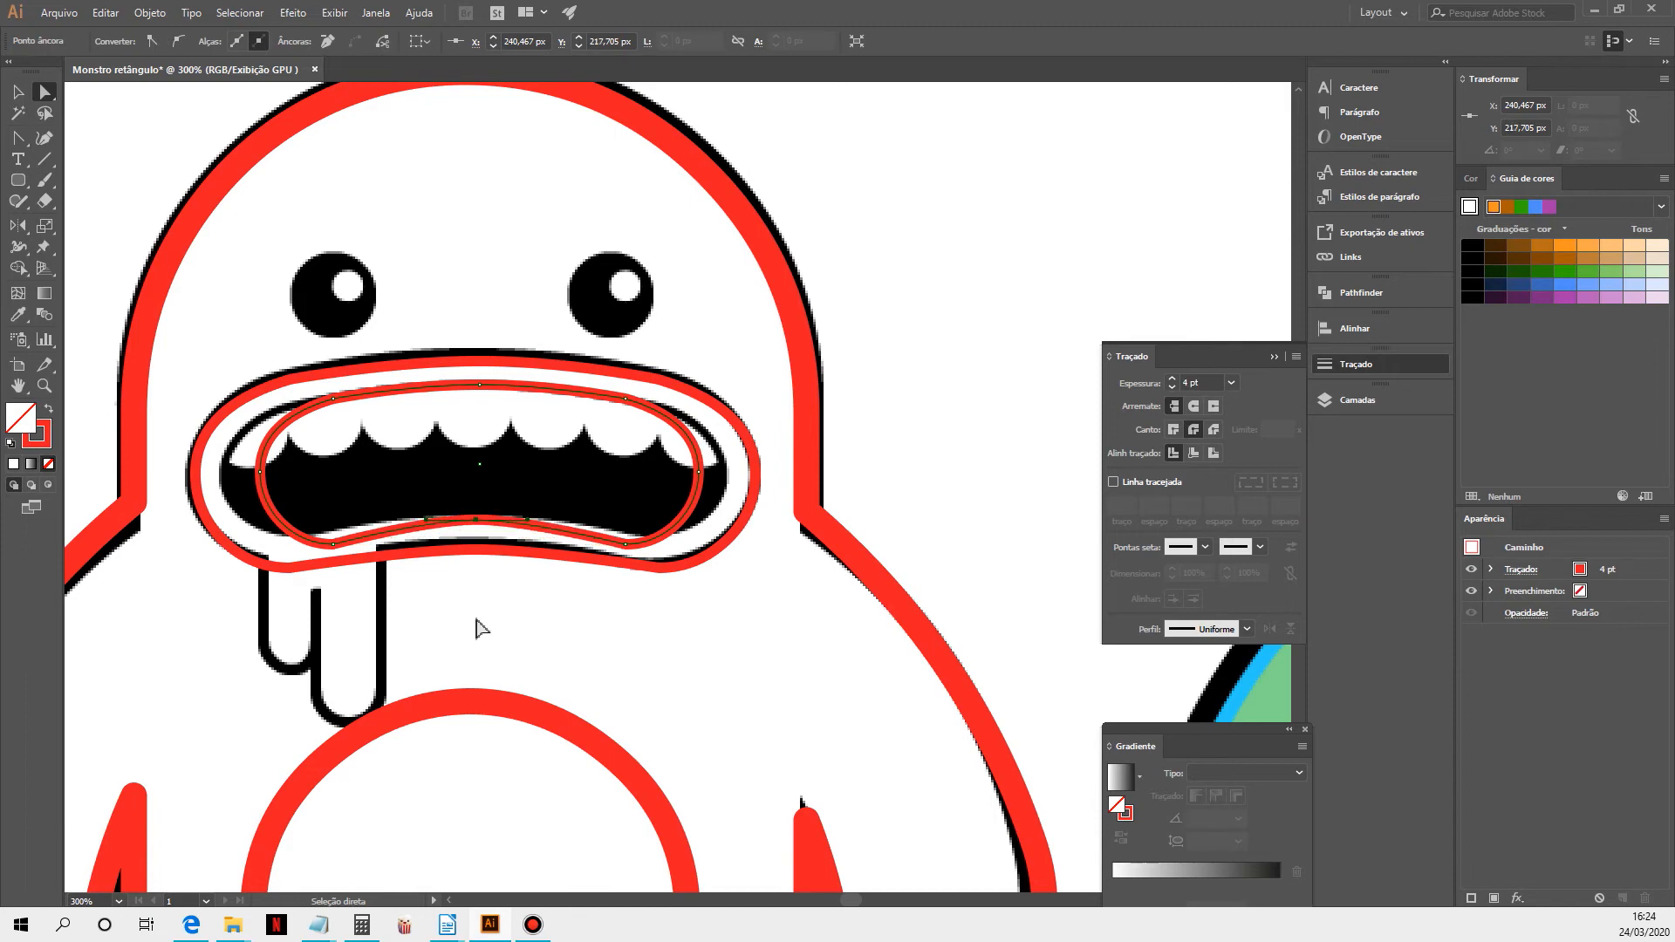
Select the inner mouth outline's lower-left and lower-right anchor points and move them up 4 px and slightly left
left_click(332, 545)
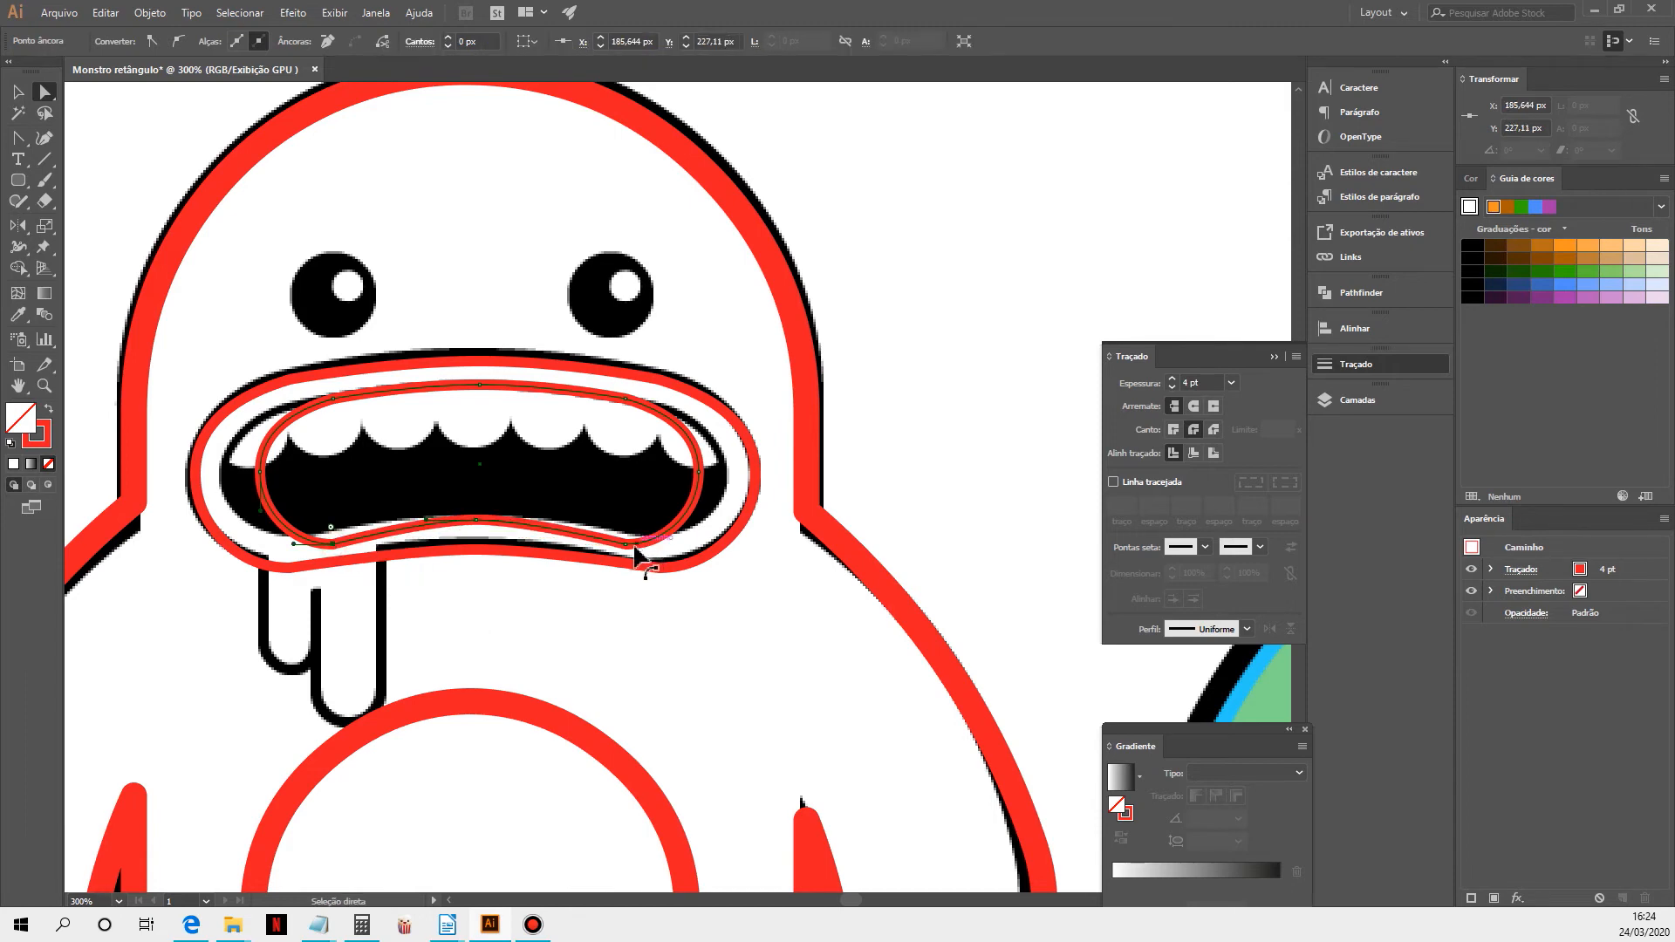
left_click(627, 543, "shift")
key("Up")
key("Up")
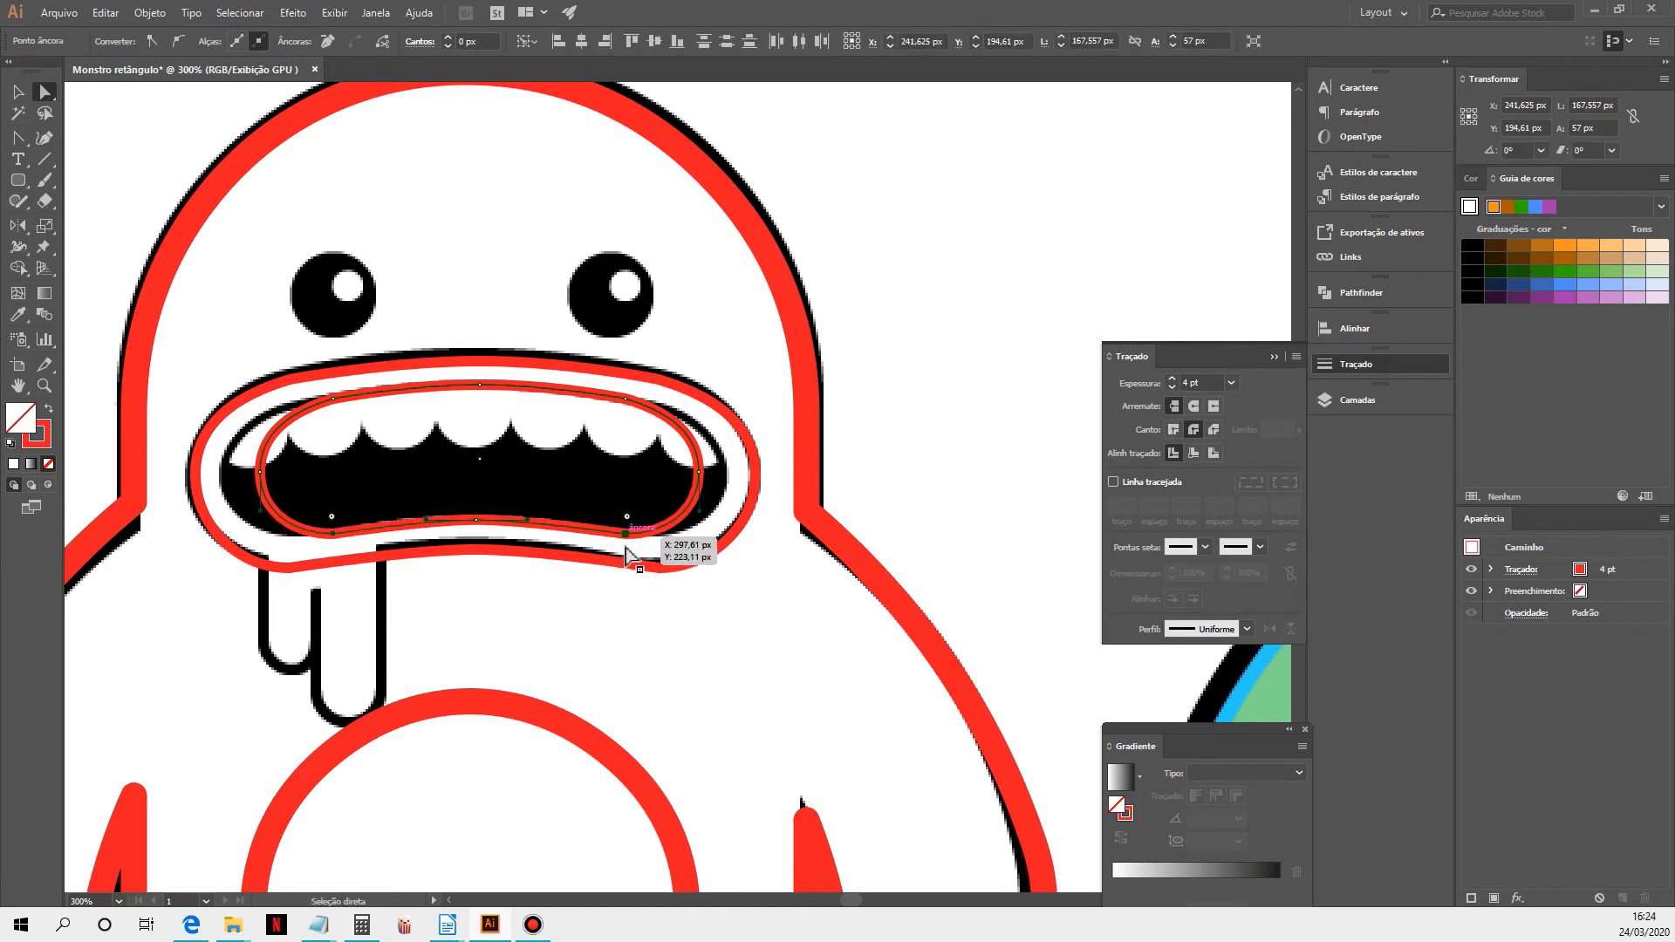
key("Right")
key("Left")
key("Left")
Move the inner mouth outline's right-end anchor point 9 px right to reach the reference mouth's edge
left_click_drag(661, 450, 713, 492)
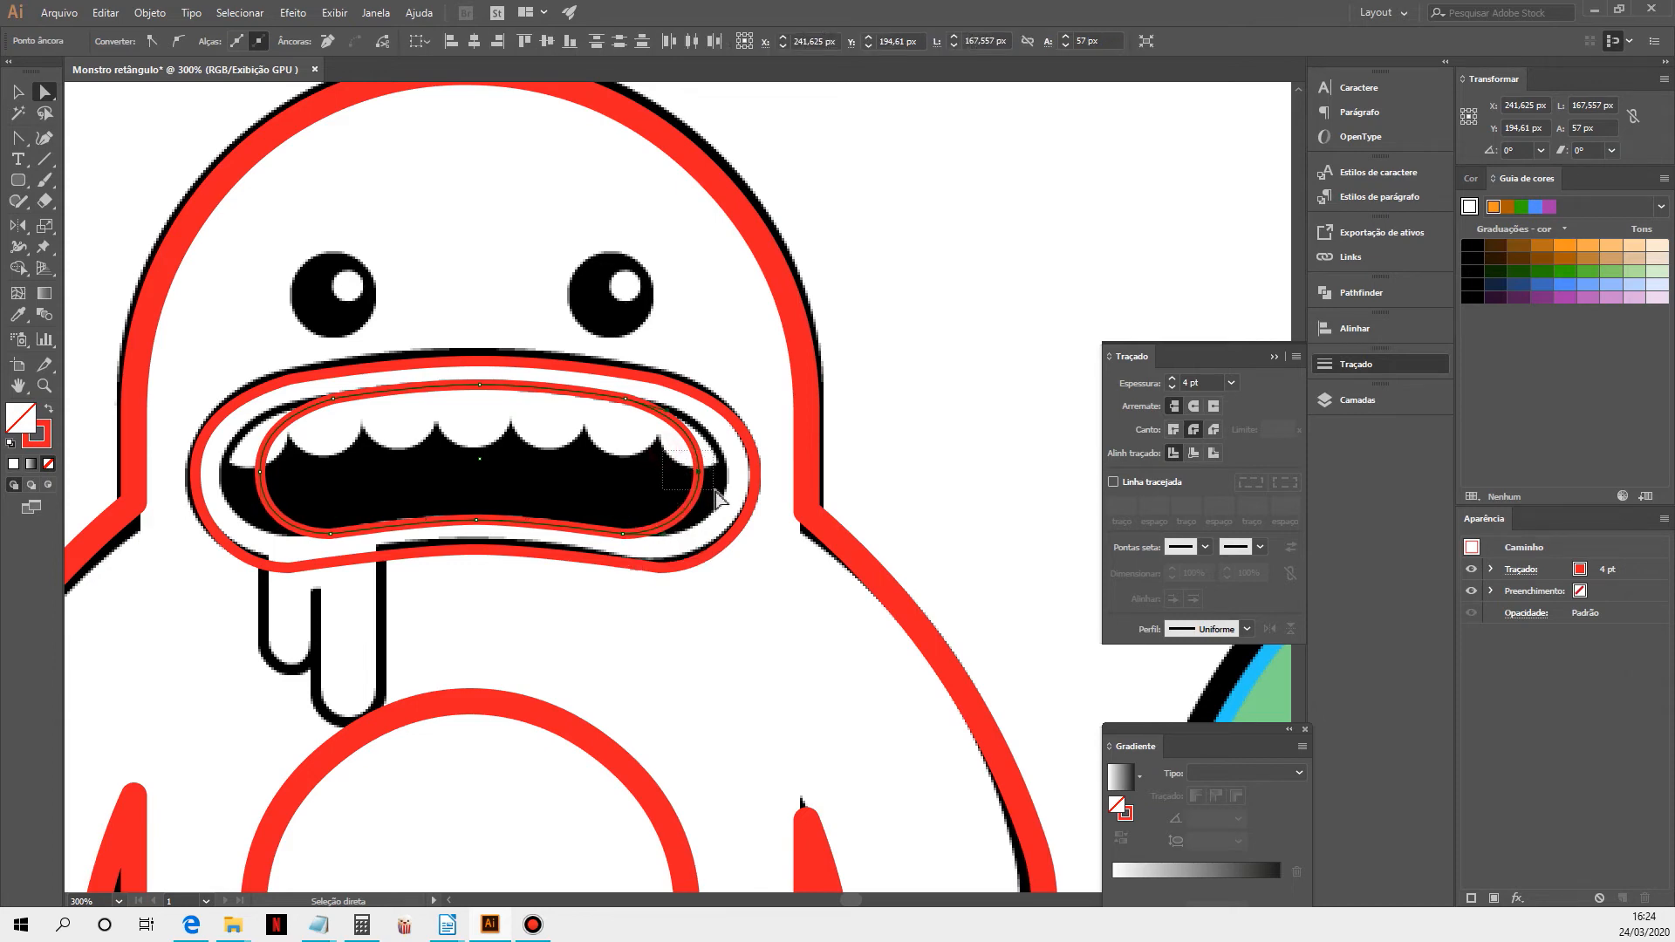
key("Right")
key("Right")
key("Right")
key("Right")
key("Right")
key("Right")
key("Right")
key("Right")
key("Right")
key("Right")
key("Right")
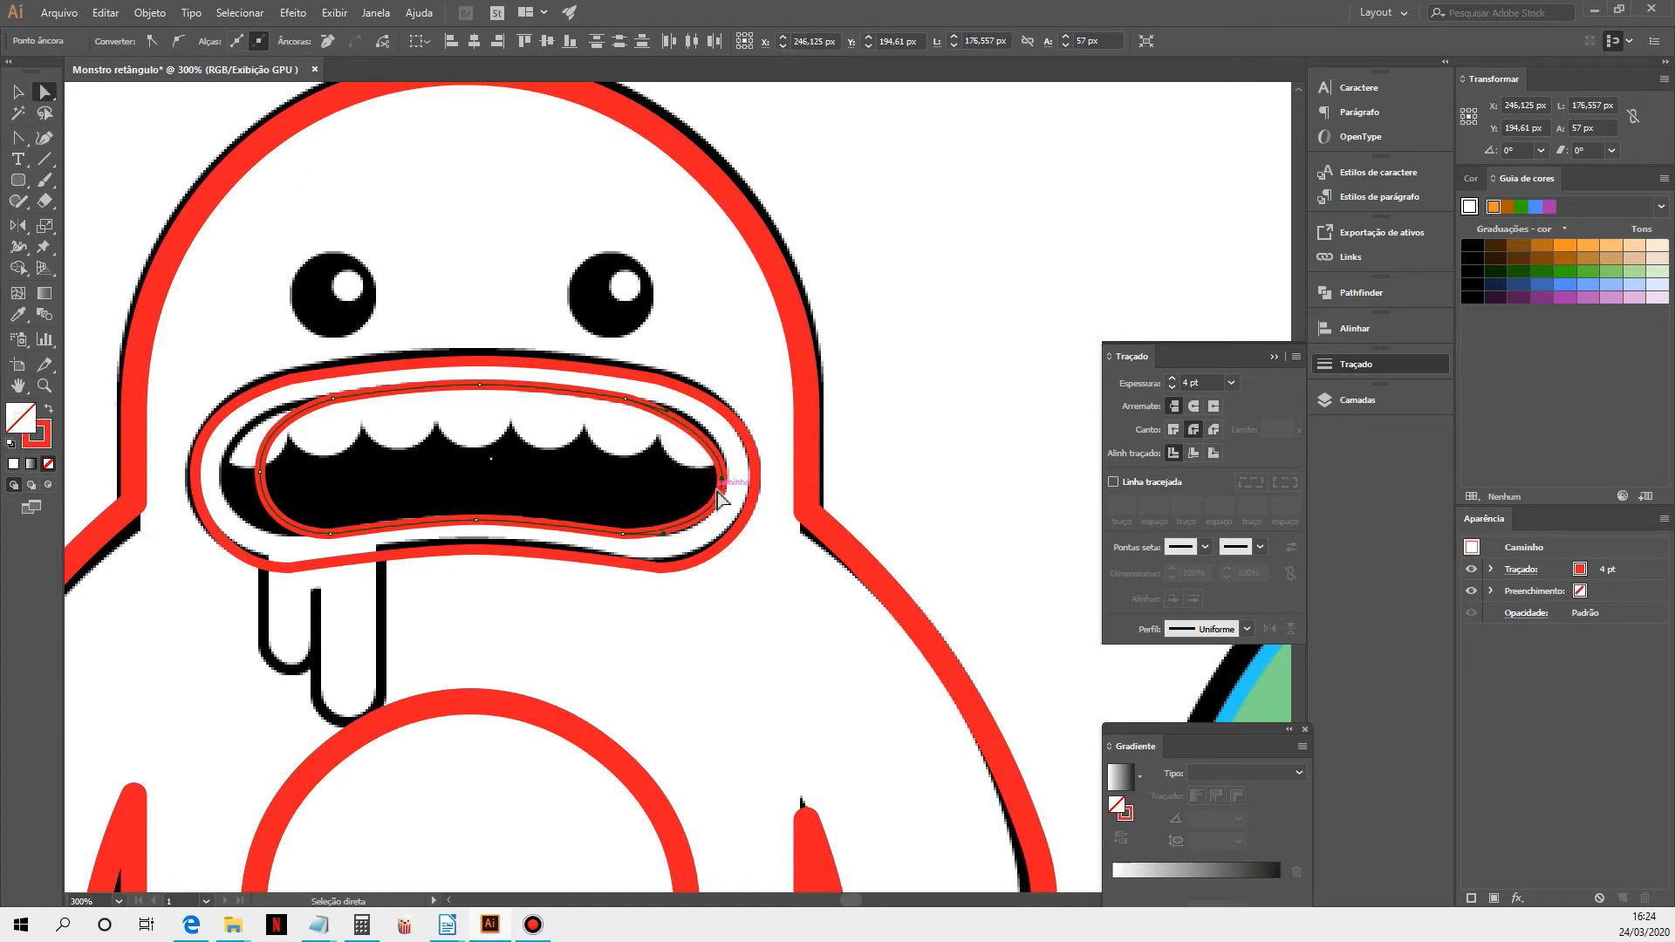
Move the inner mouth outline's left-end anchor point about 14 px left and slightly down to match the reference
left_click_drag(230, 455, 291, 494)
key("Left")
key("Left")
key("Left")
key("Left")
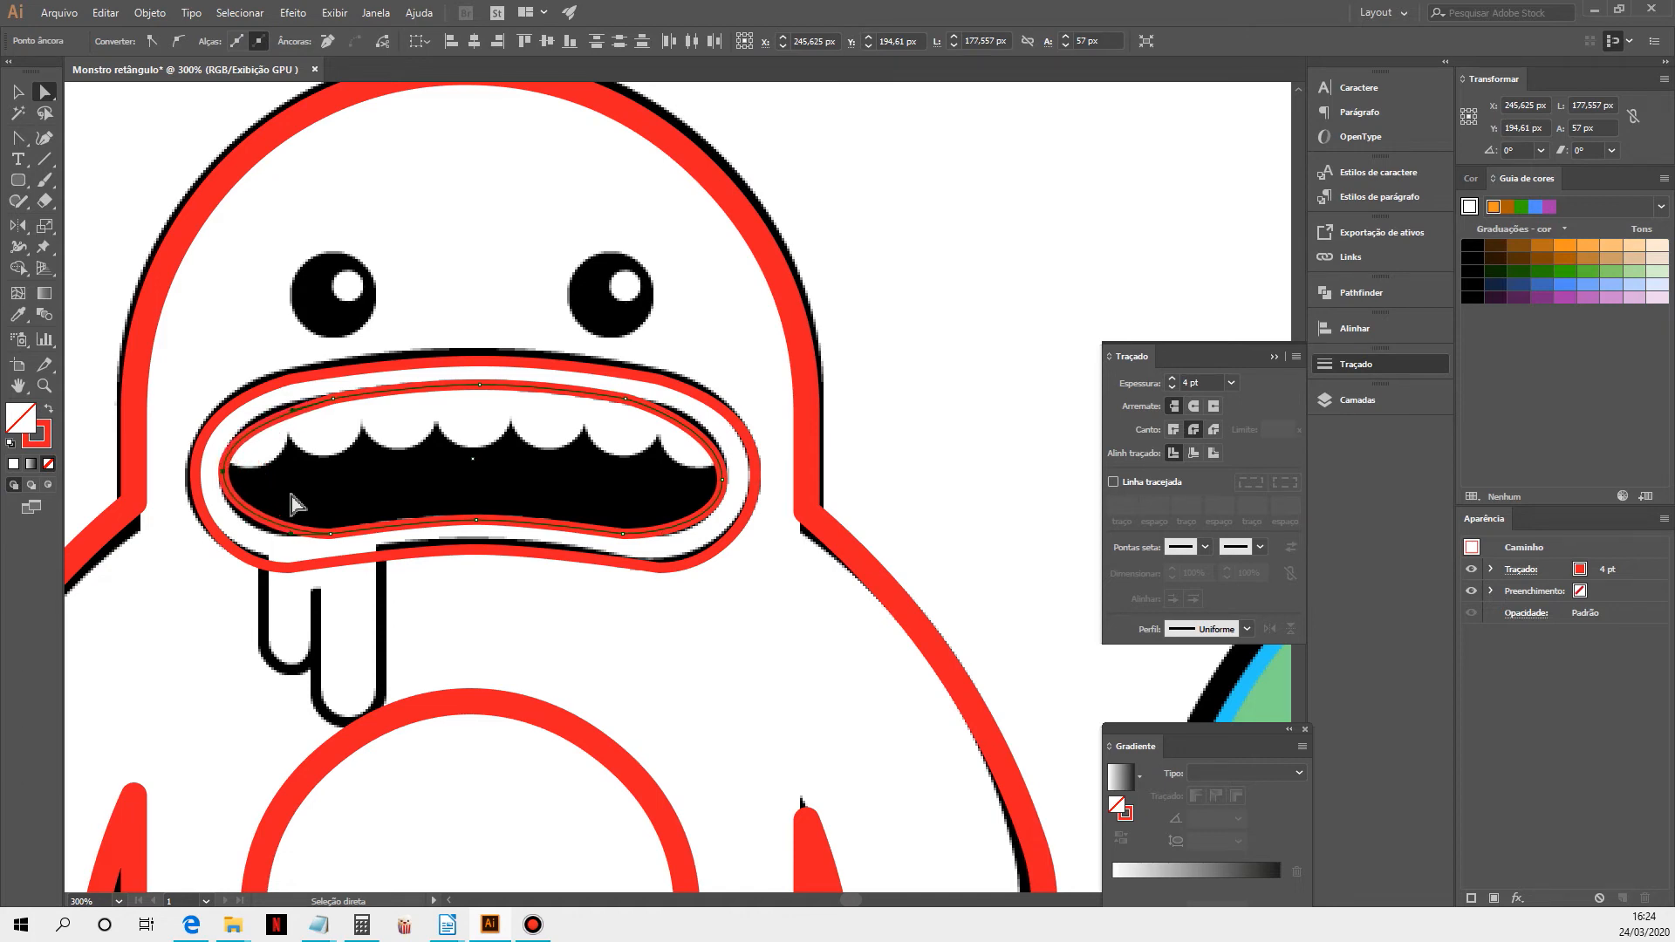
key("Down")
key("Down")
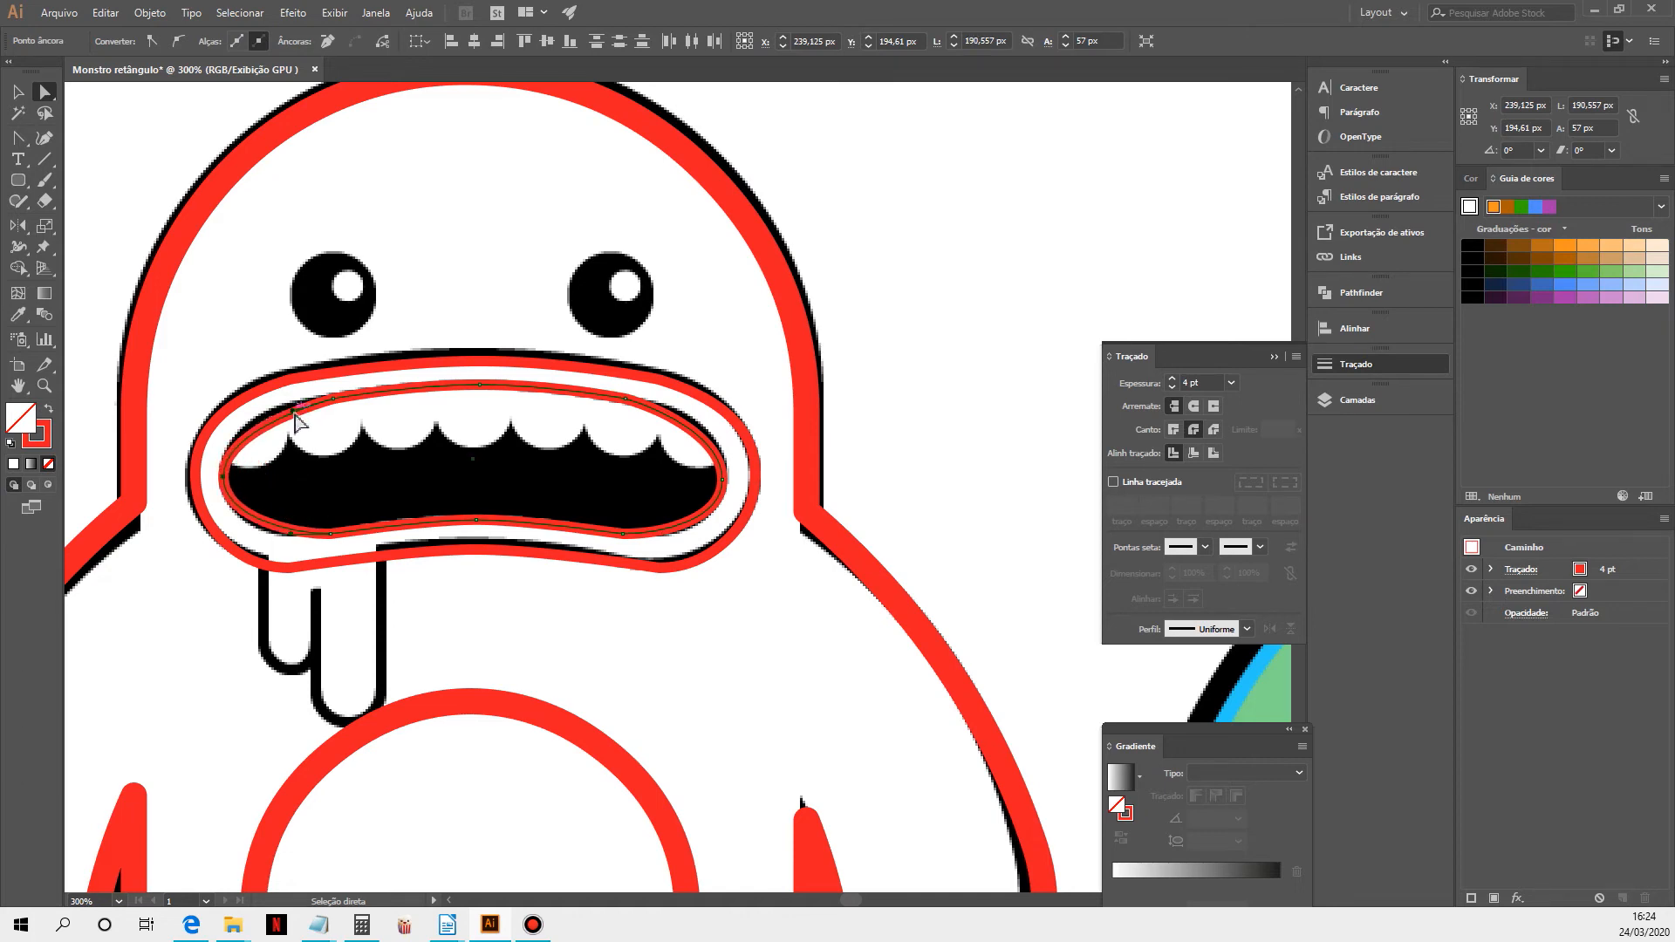
Adjust the outer handles of the inner mouth outline's upper and lower corner anchor points to fit the reference mouth's rounded ends
left_click_drag(290, 414, 277, 420)
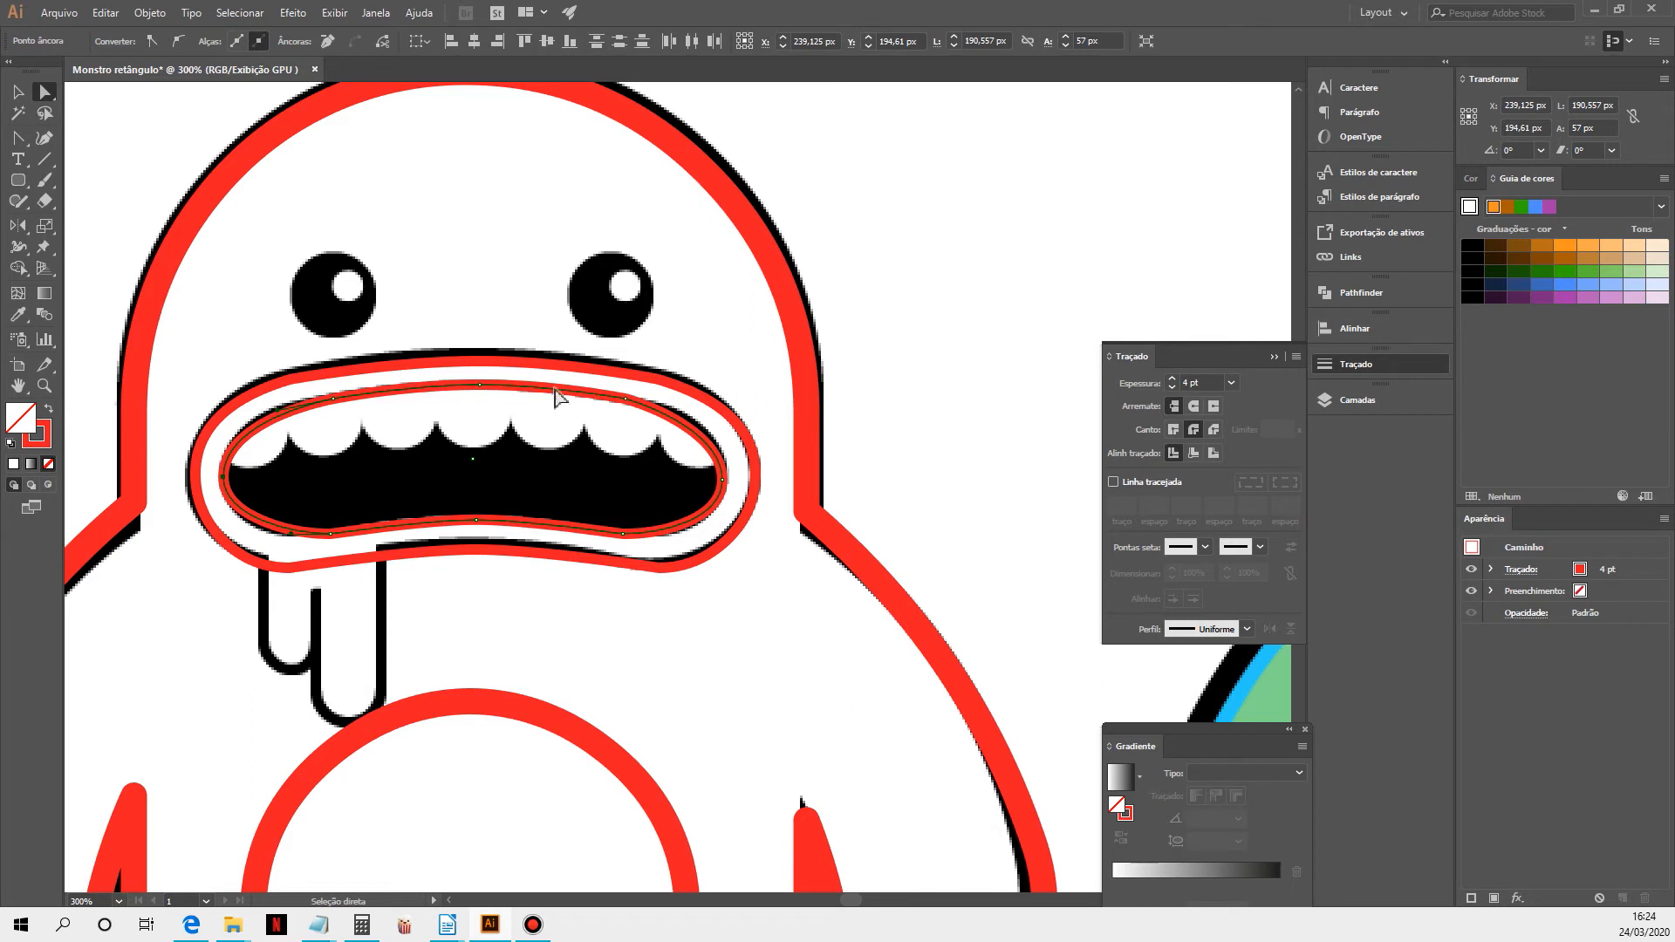
left_click(672, 421)
left_click_drag(668, 411, 677, 408)
left_click(624, 533)
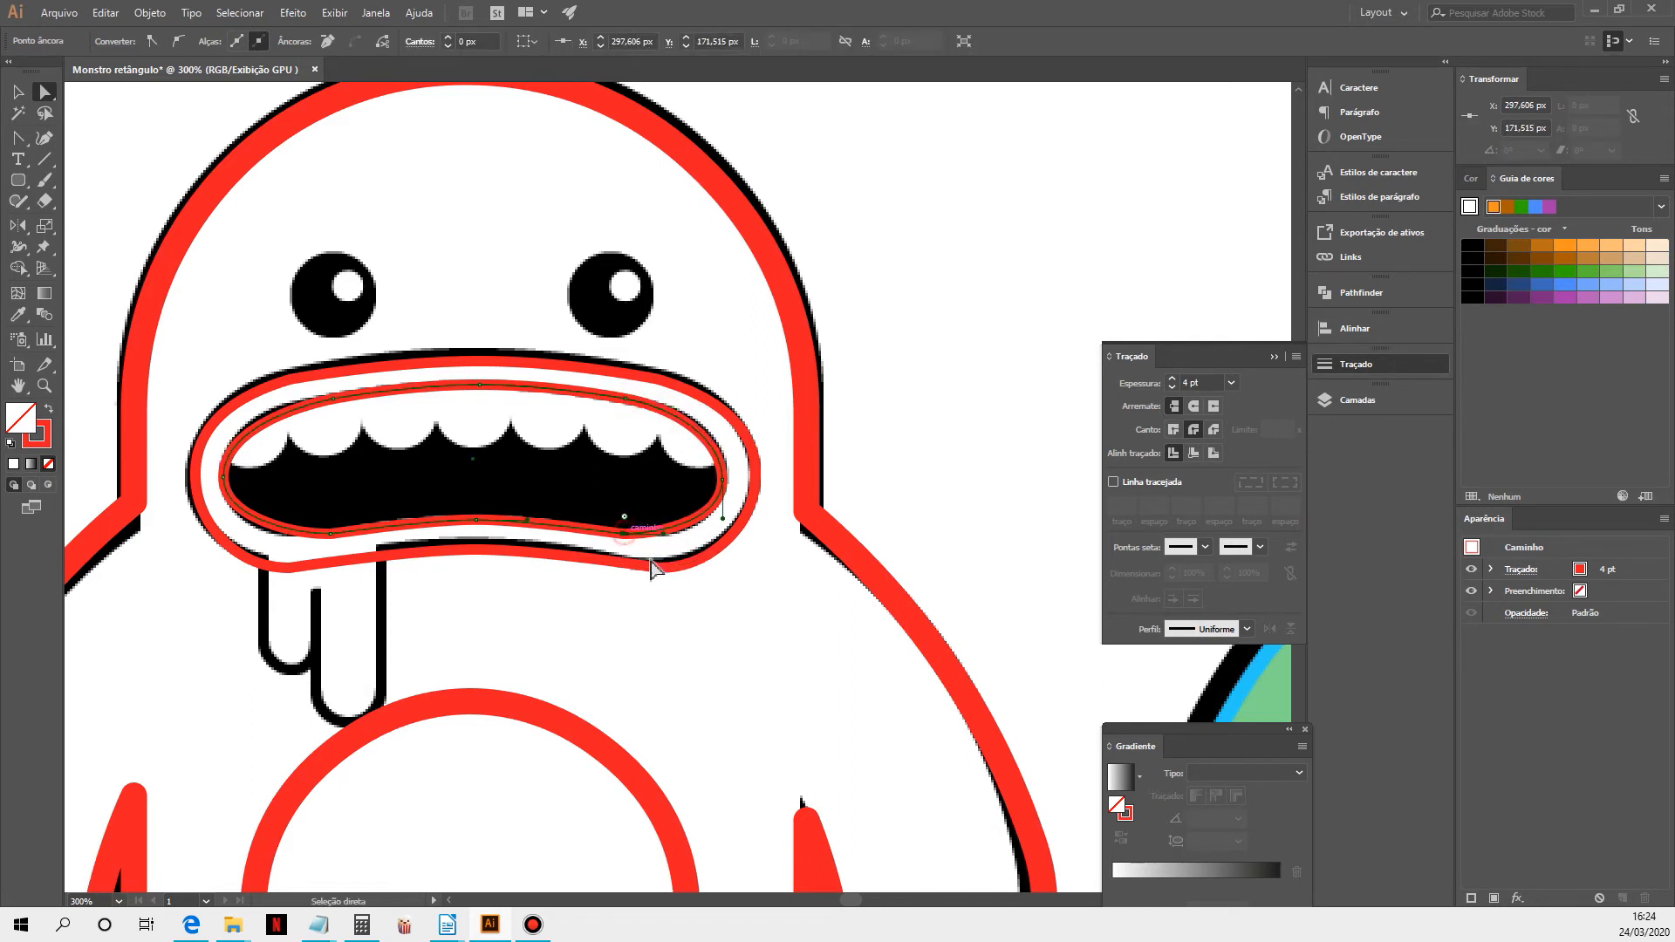
left_click(673, 549)
left_click(297, 541)
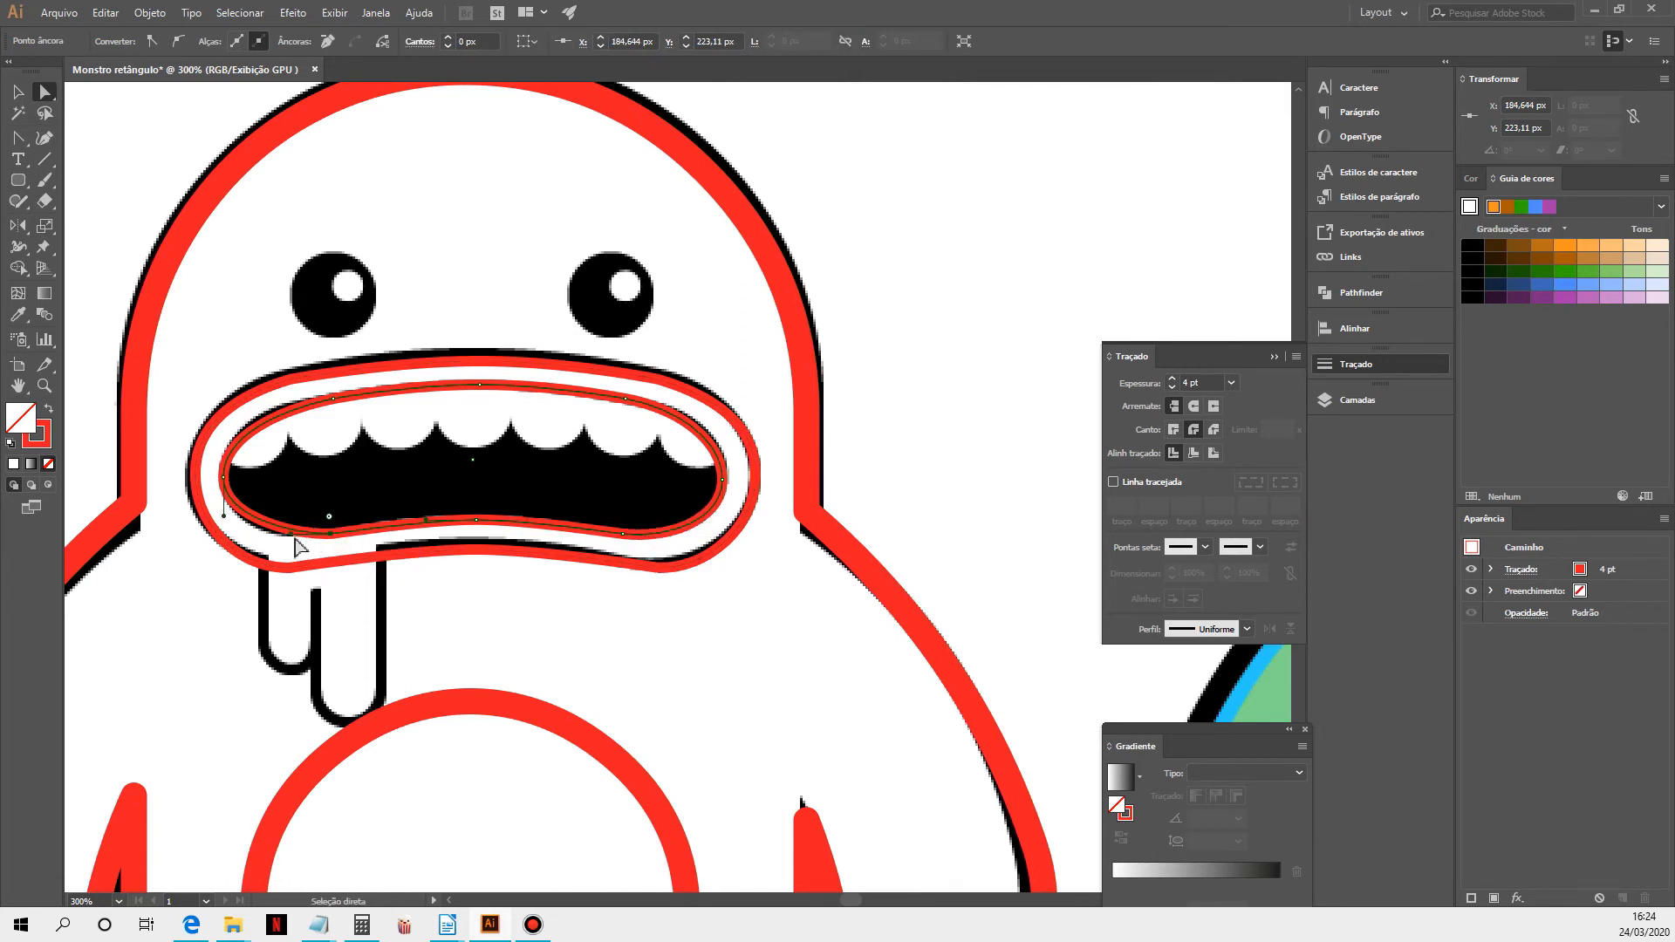
Pull the outer handle of the inner mouth outline's lower-left anchor point slightly outward and down, and deselect the outline
left_click_drag(291, 533, 282, 543)
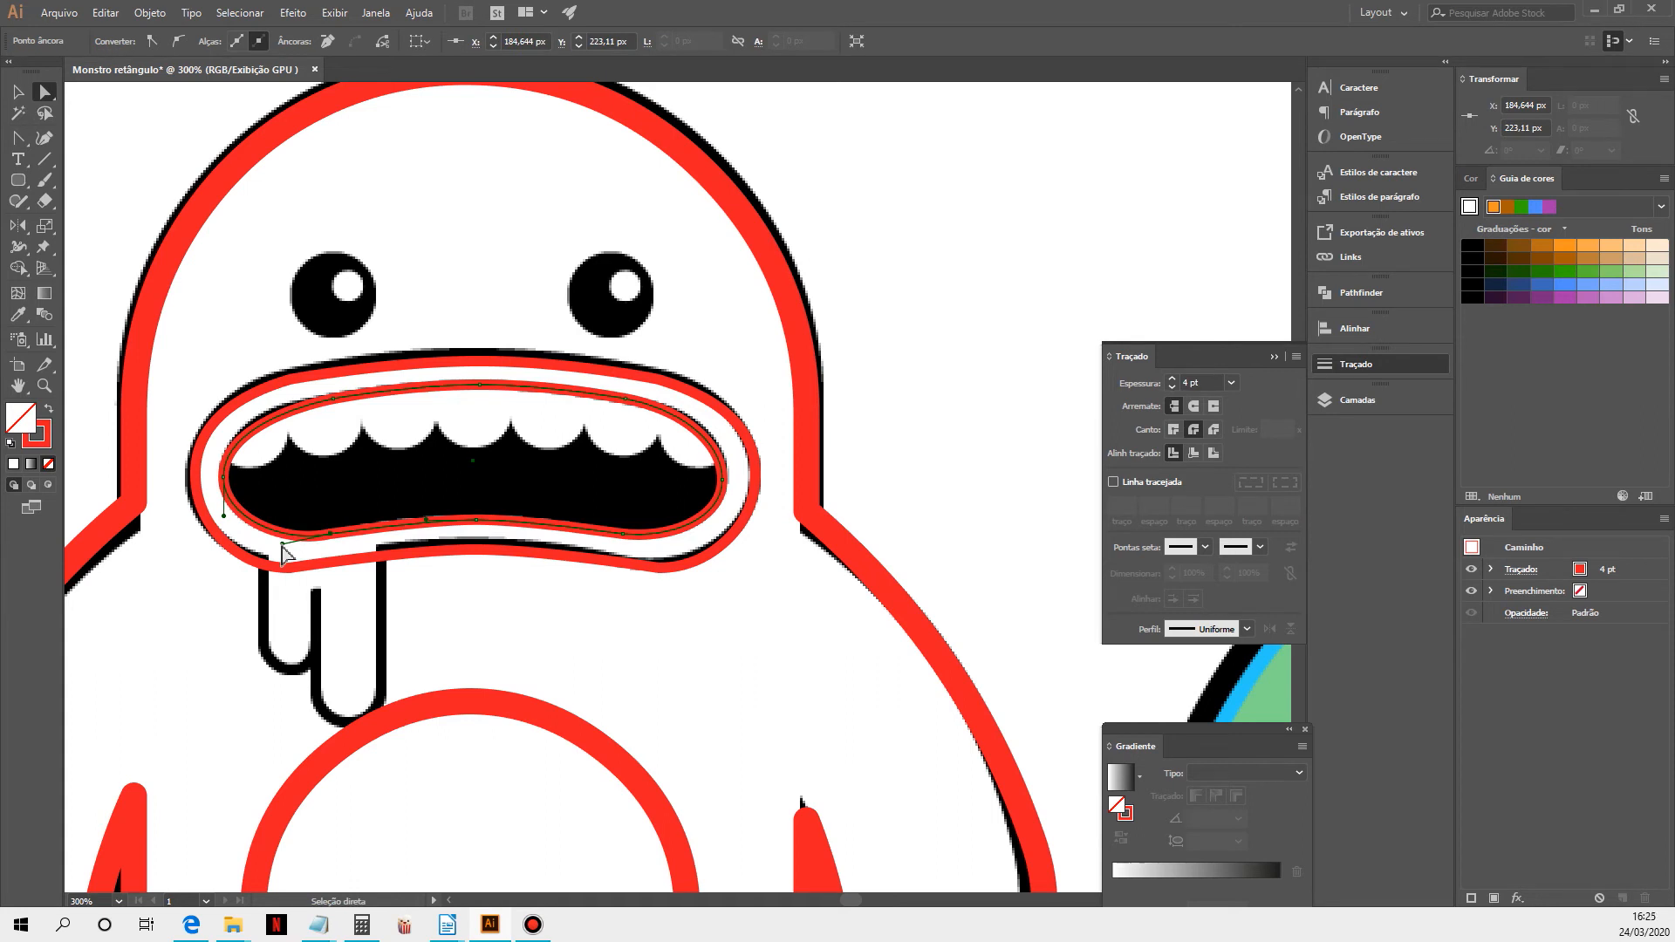
left_click(18, 90)
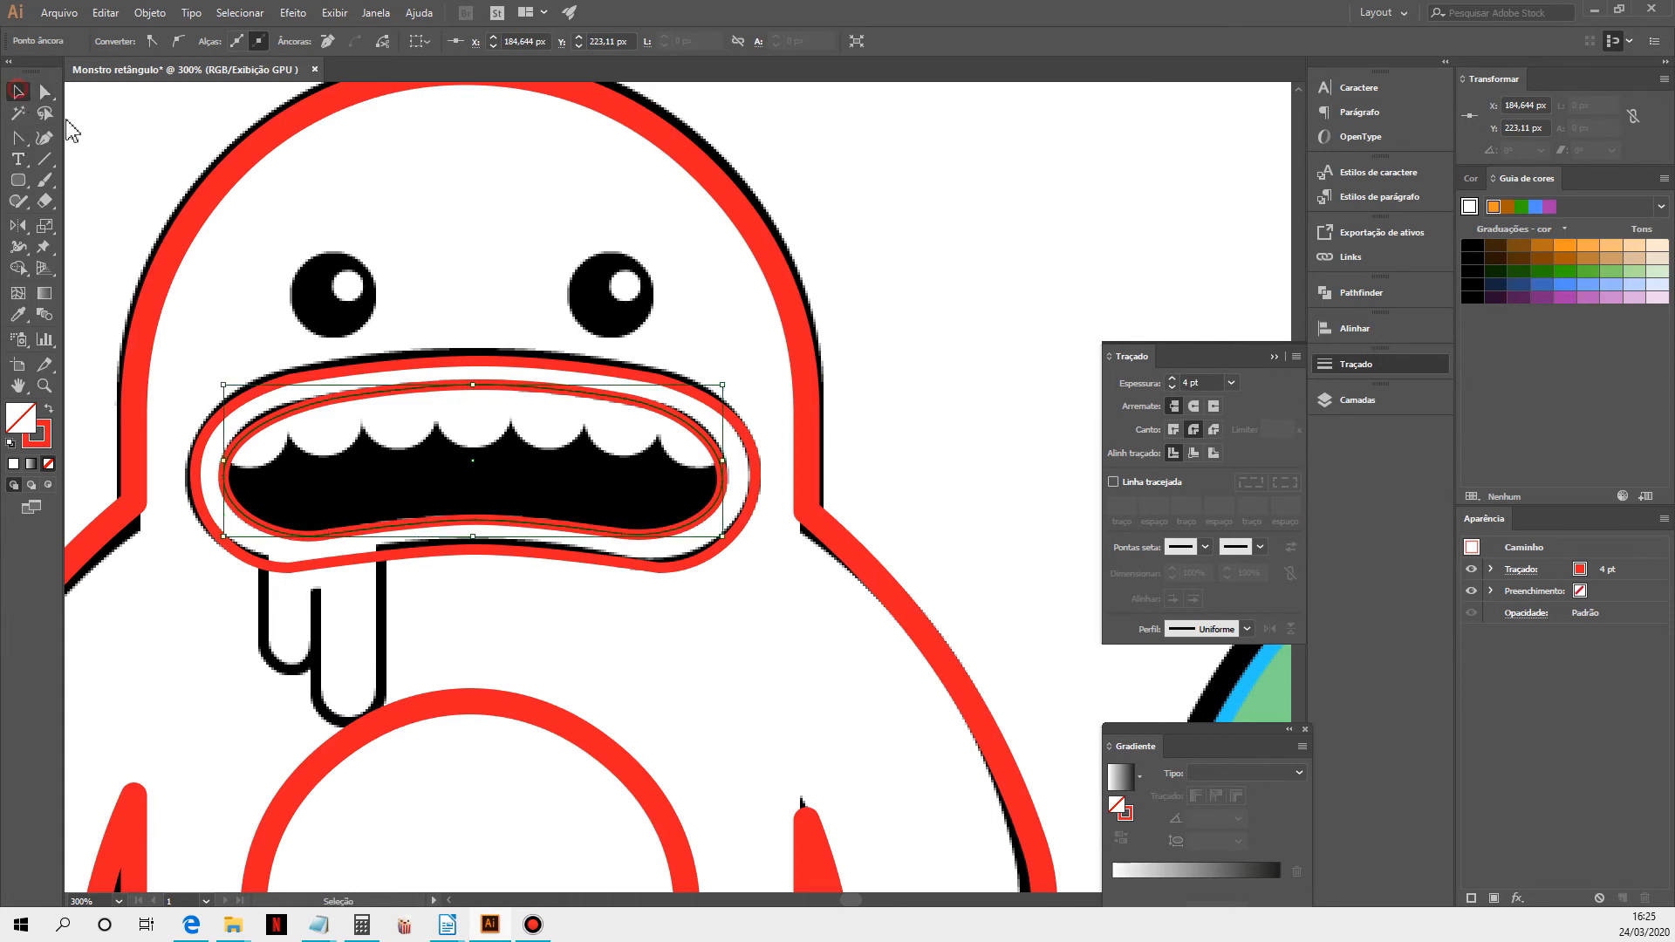
left_click(902, 349)
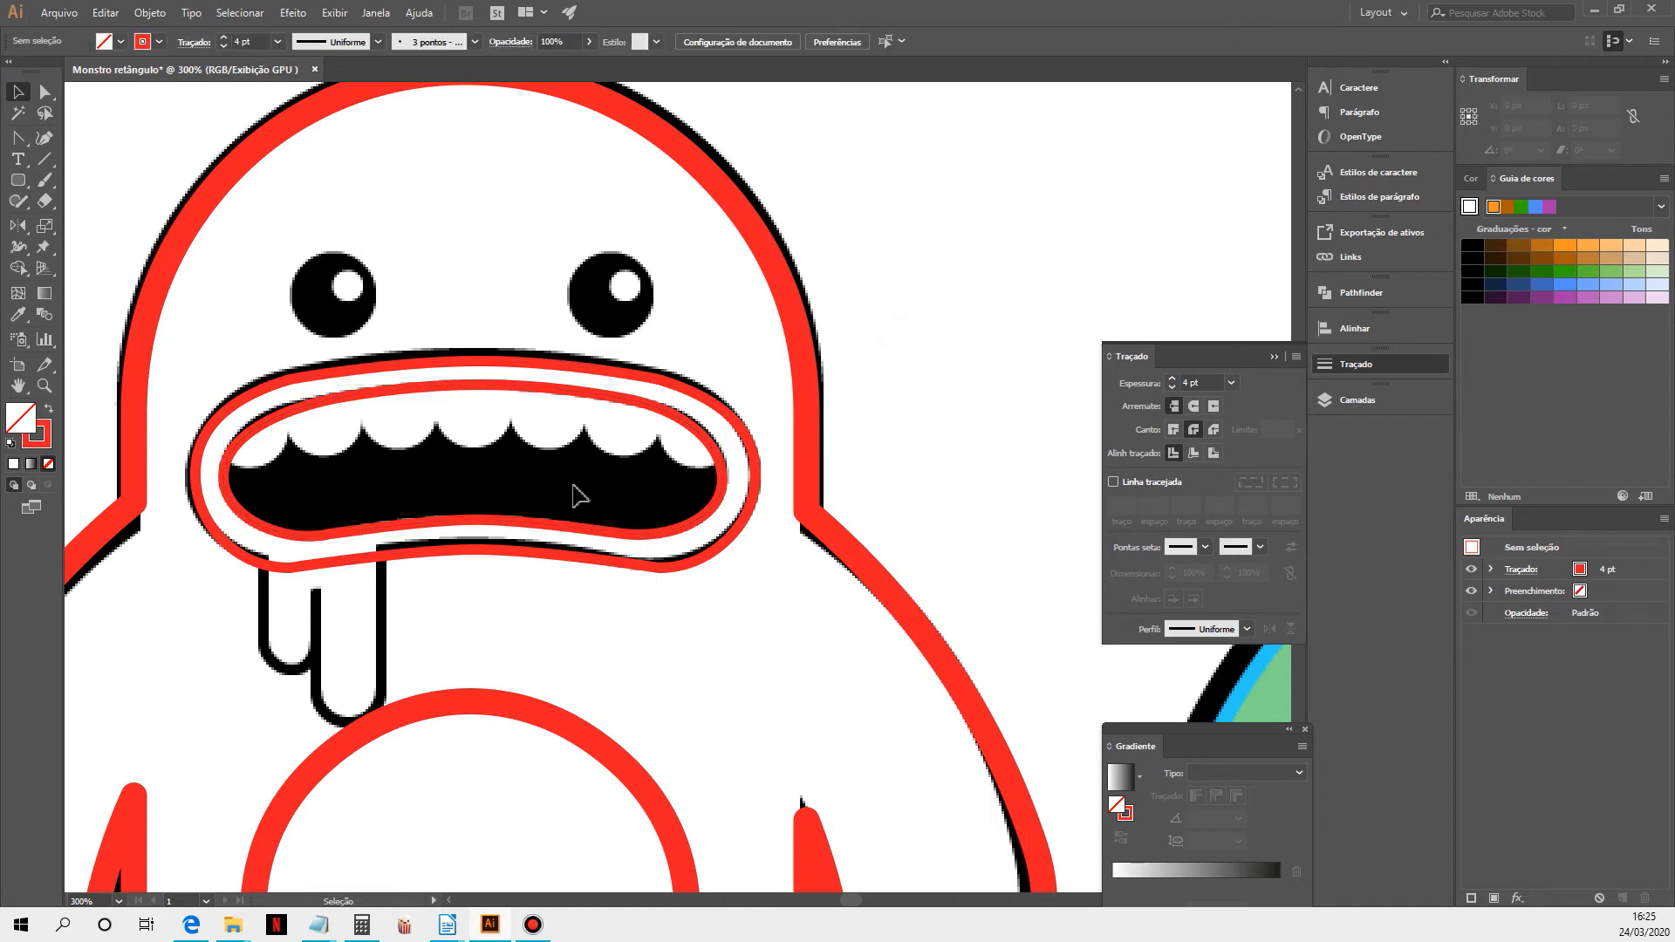
left_click(45, 90)
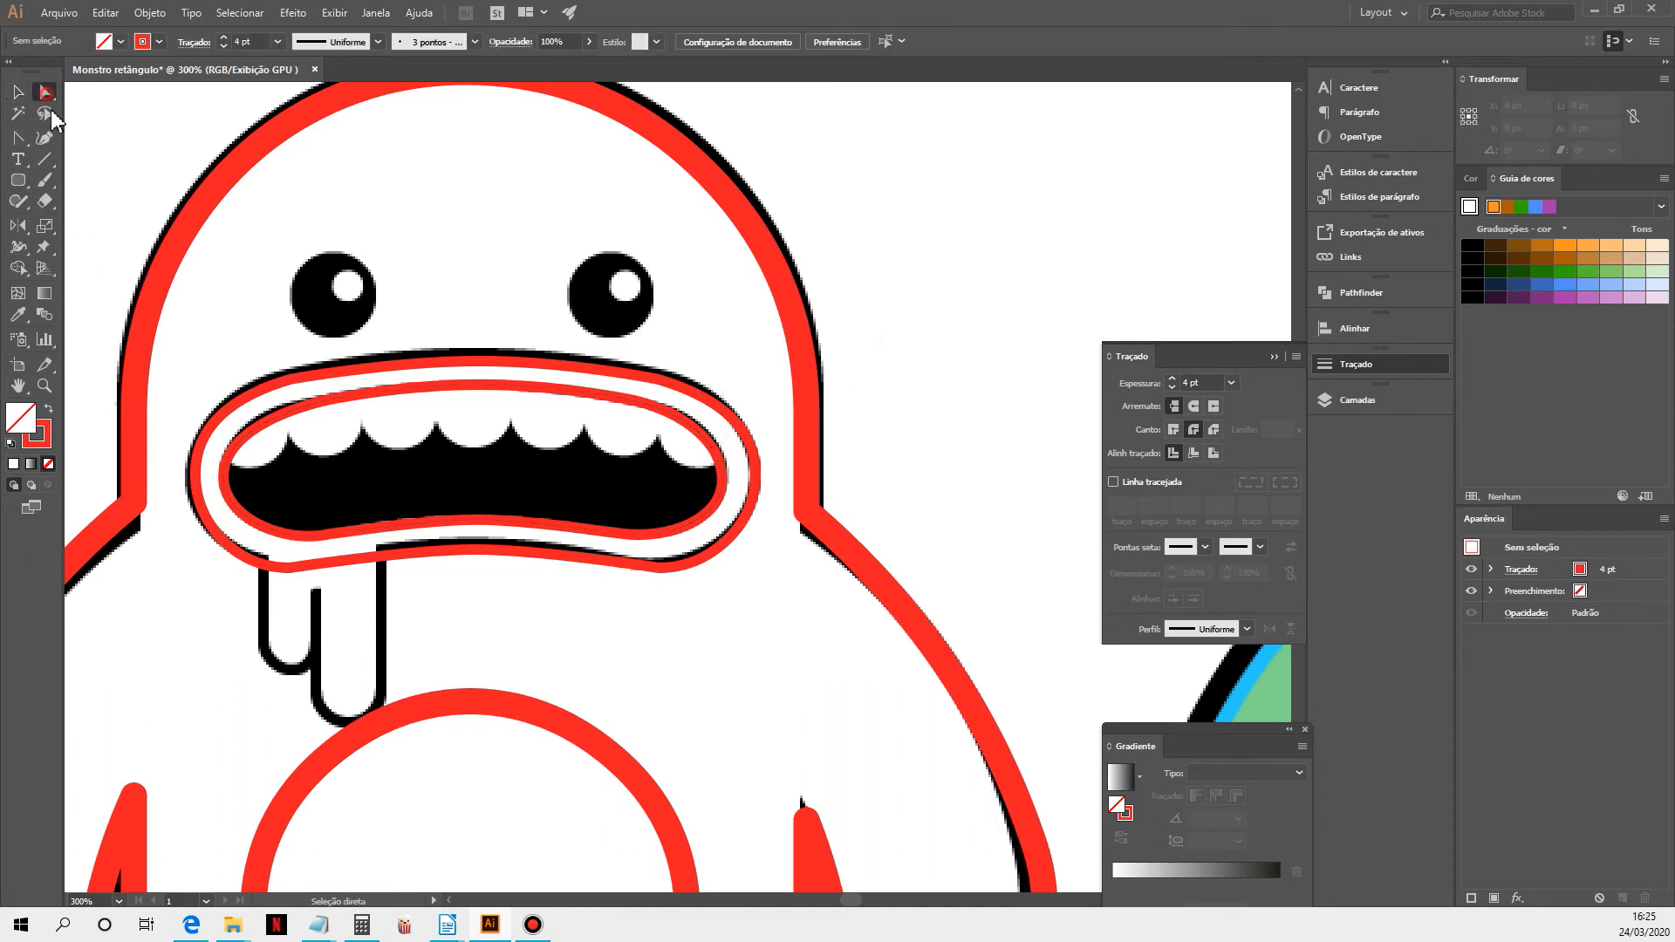
left_click(288, 568)
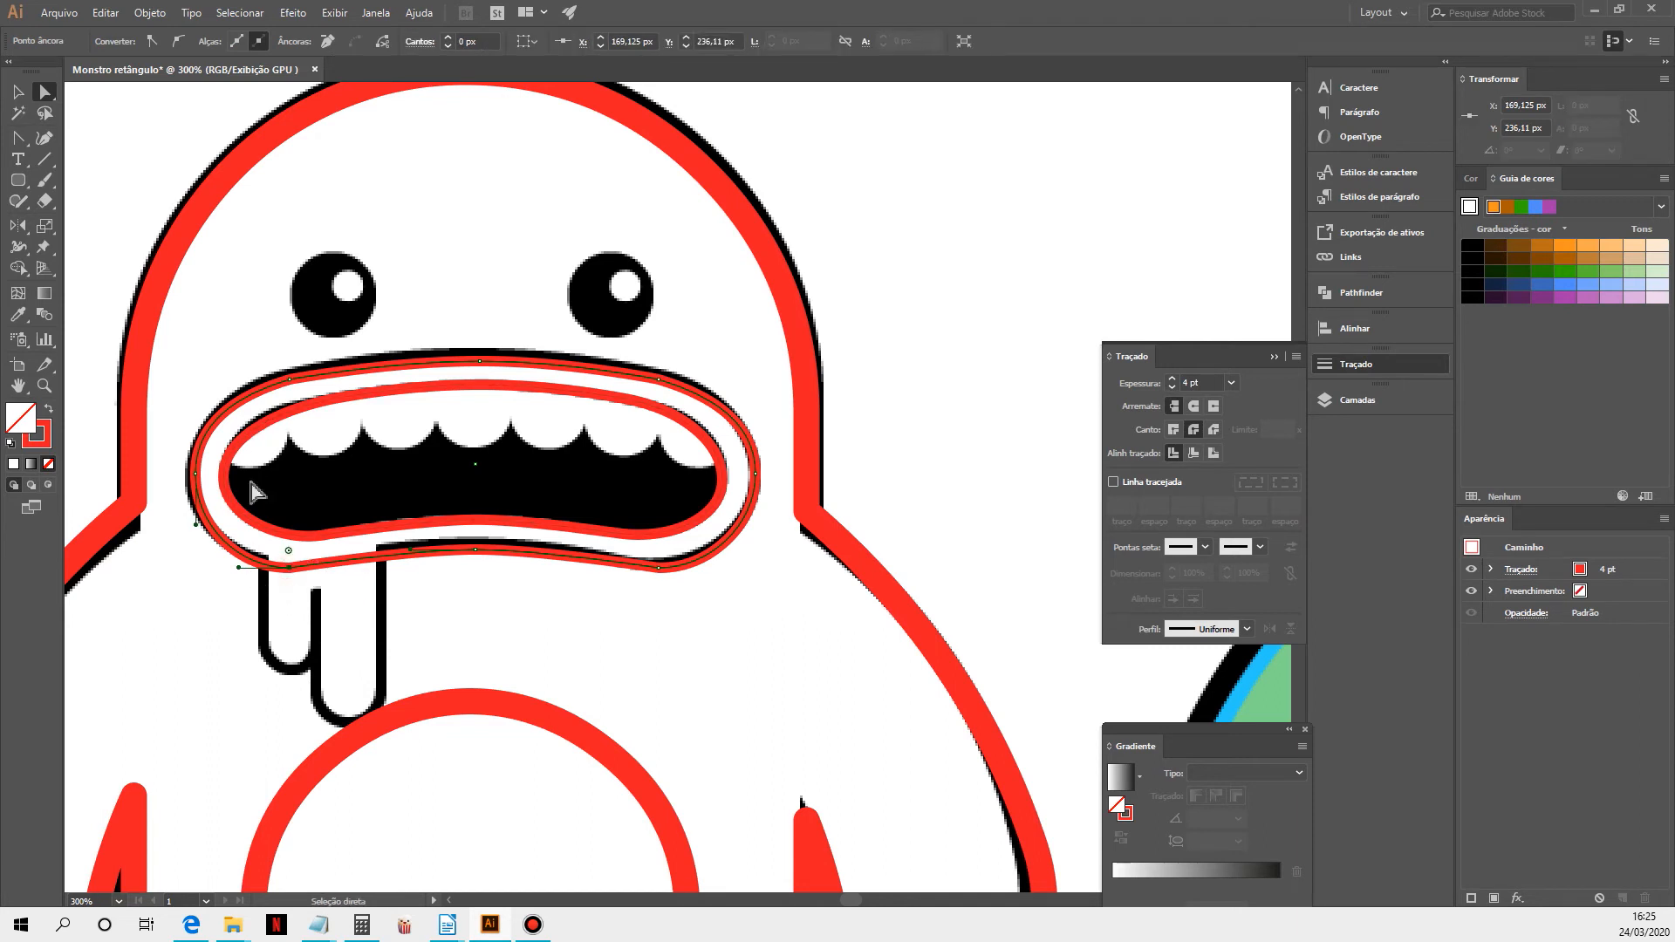
left_click(17, 91)
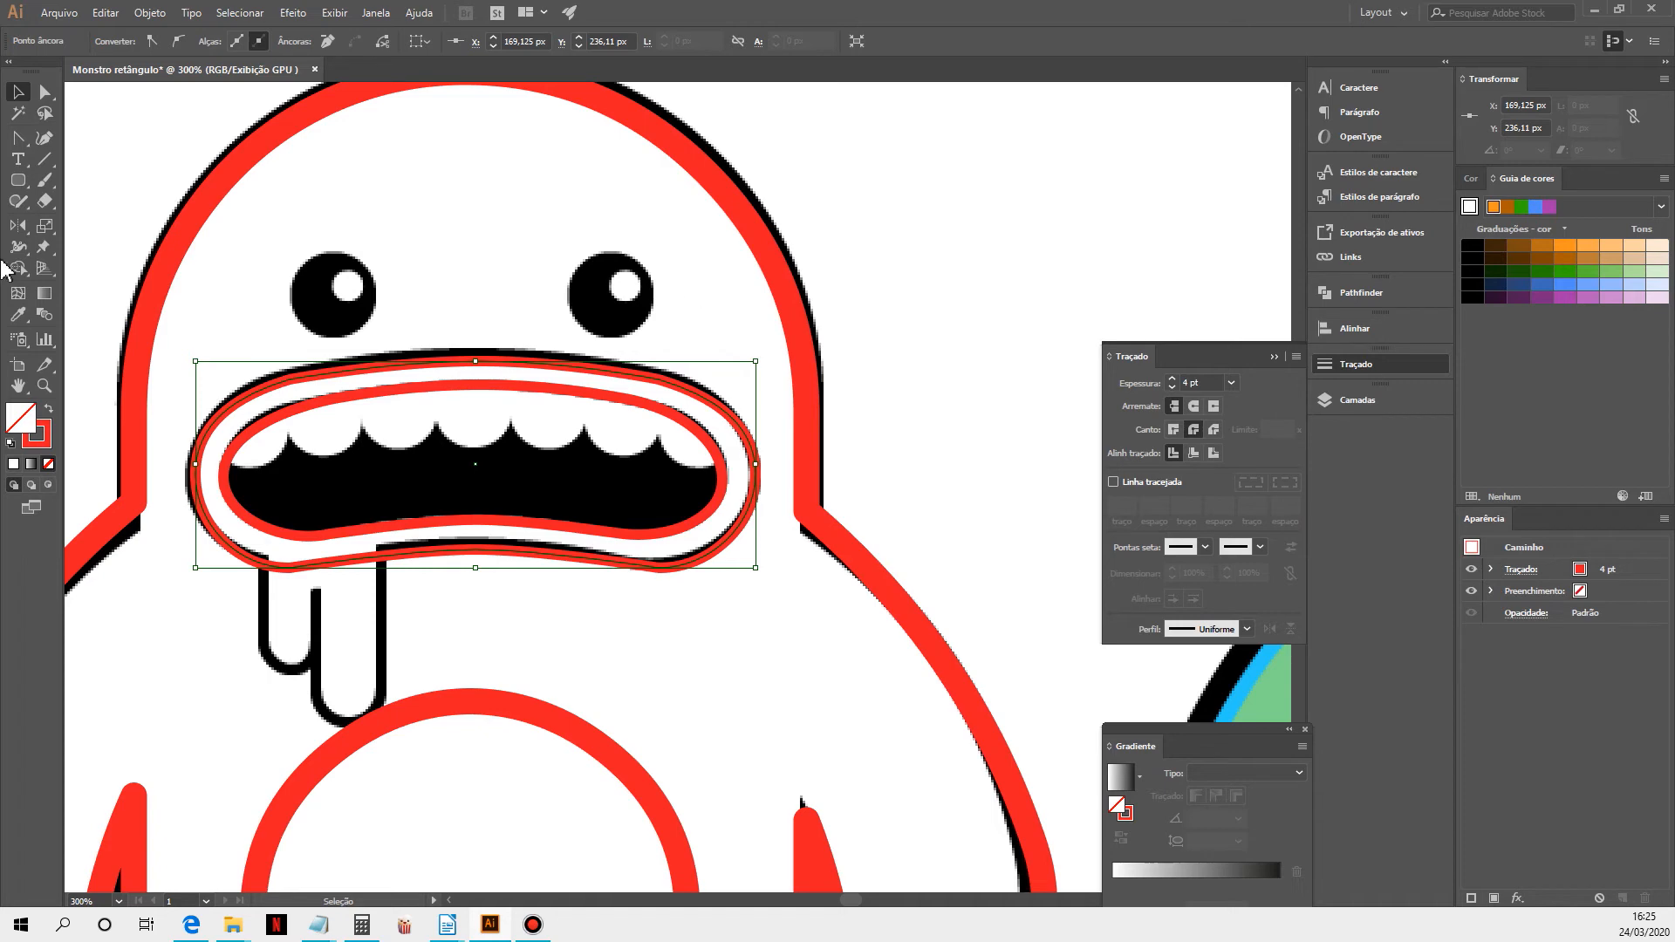
Draw a vertical ellipse about 35 × 59 px over the second full upper tooth from the left
left_click_drag(17, 180, 77, 216)
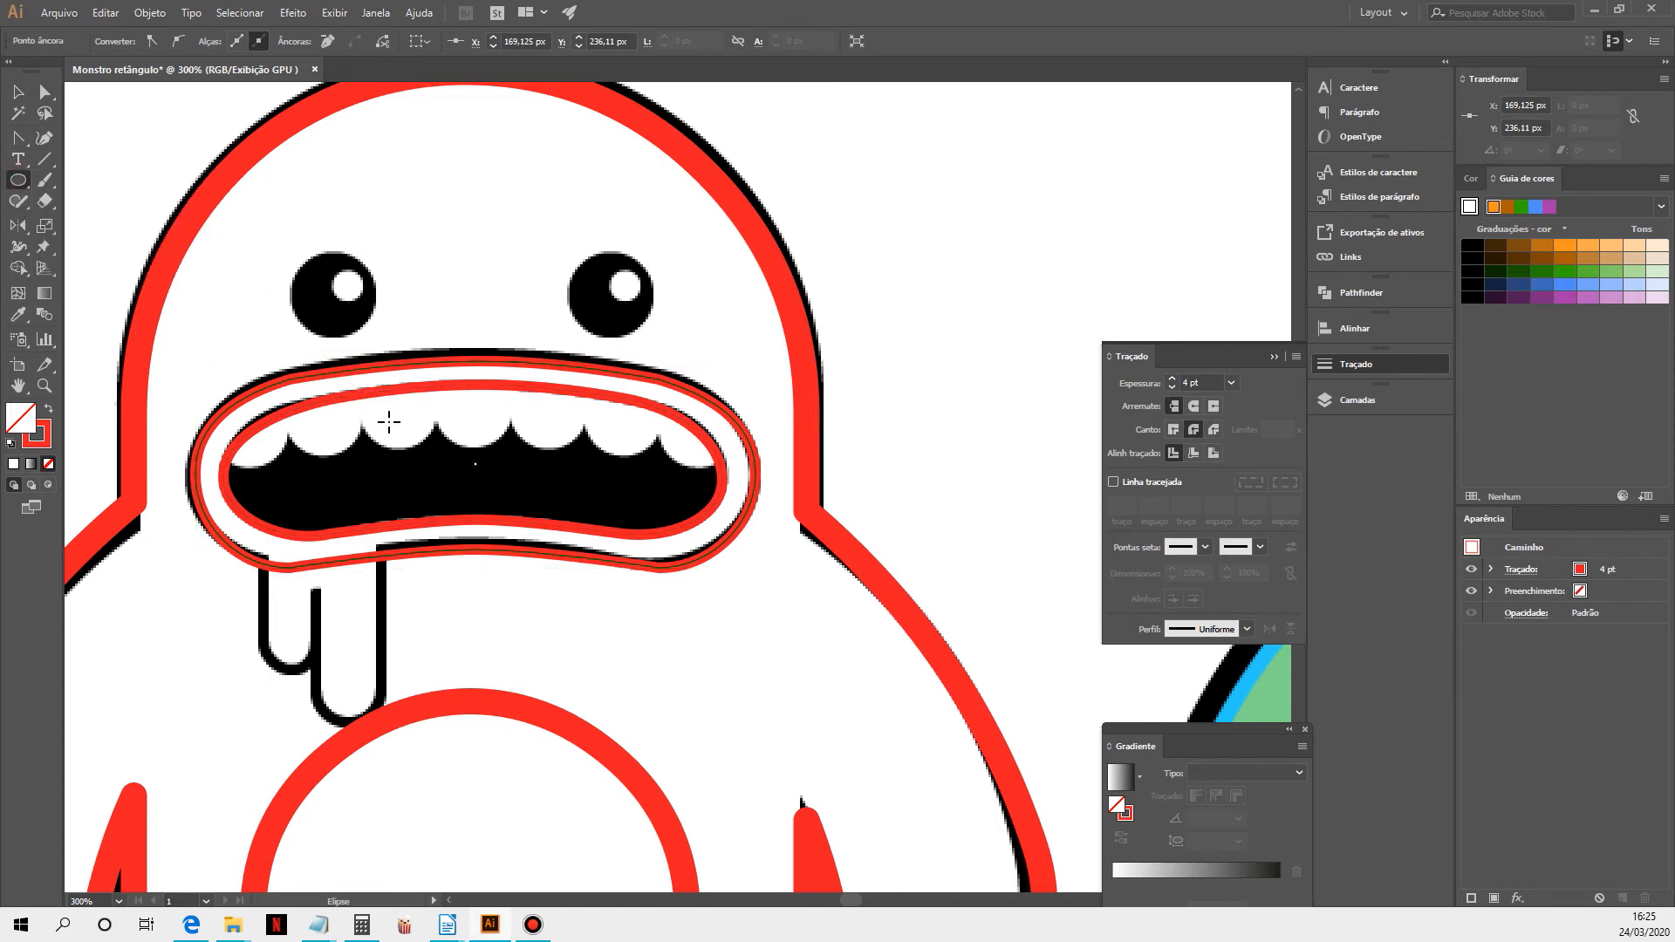
left_click_drag(355, 299, 450, 453)
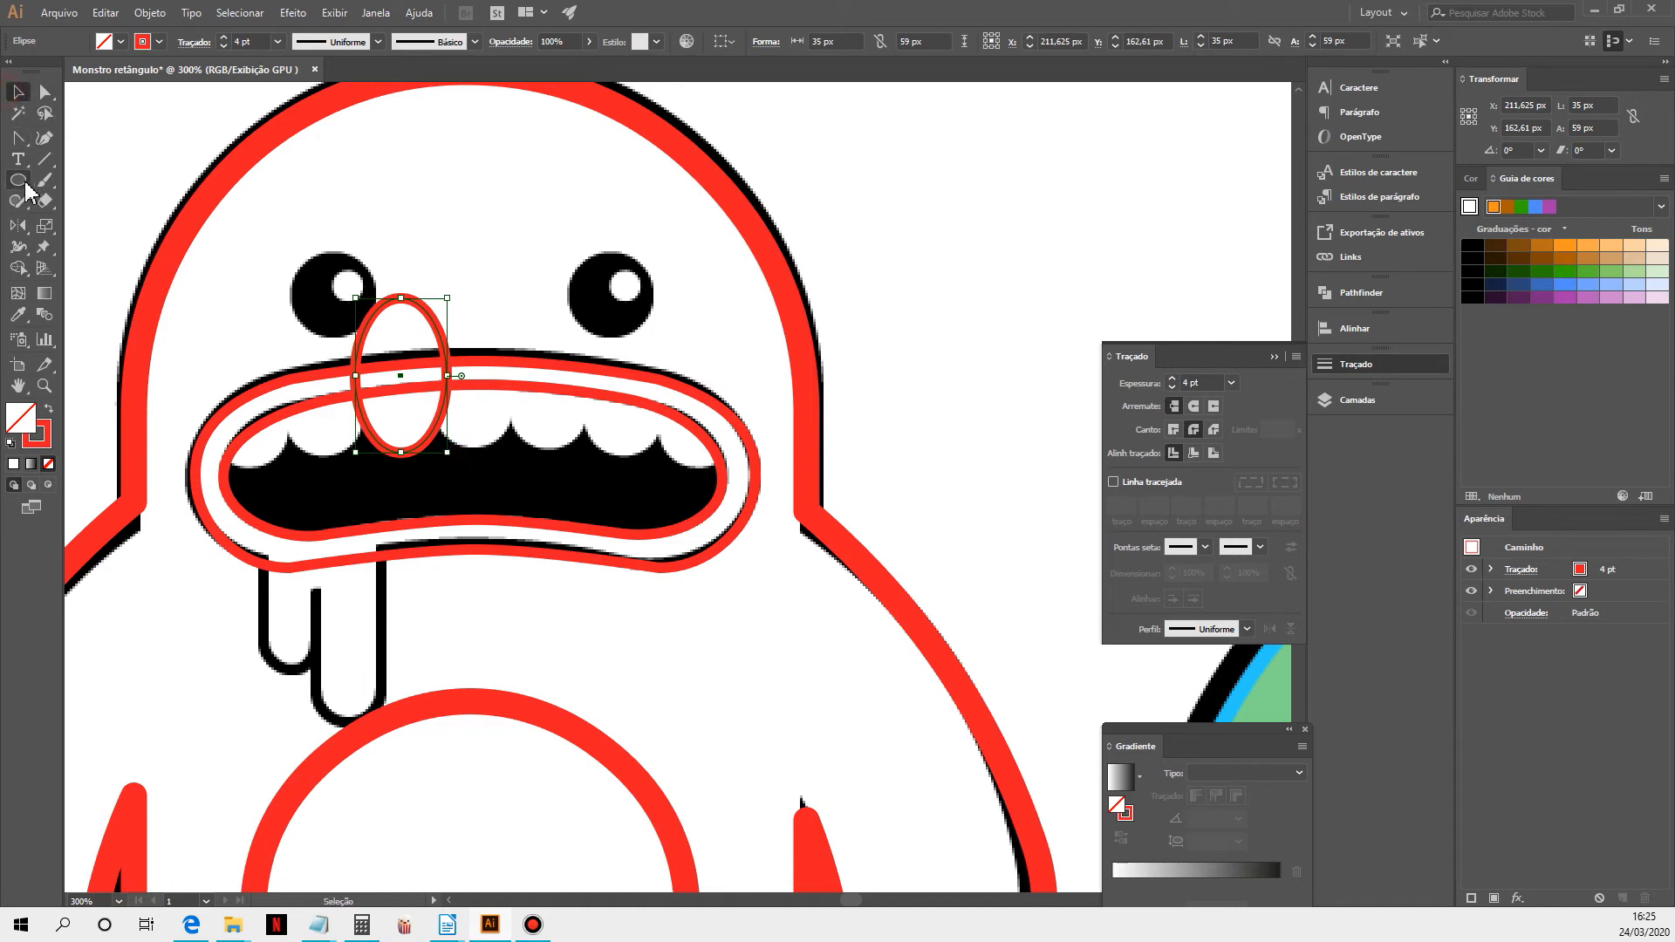
Draw a vertical rounded rectangle about 34 × 55 px with 17 px corner radius over an upper tooth right of centre
left_click_drag(22, 188, 65, 201)
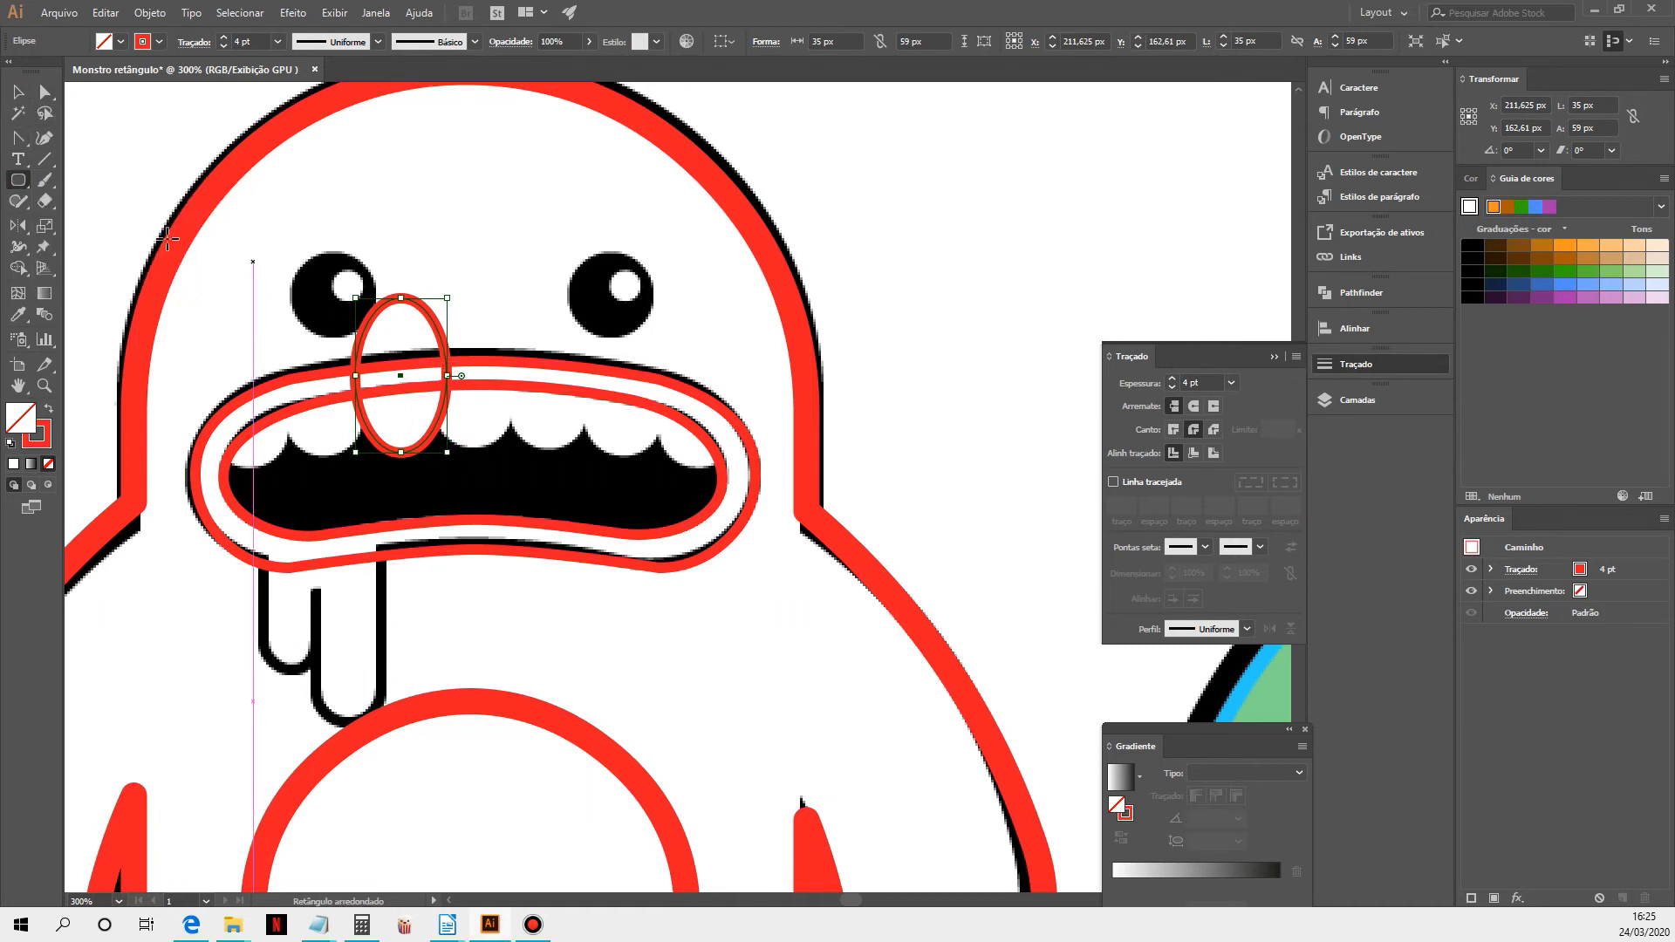
left_click_drag(504, 309, 594, 454)
key("Down")
key("Down")
key("Down")
key("Down")
key("Down")
key("Down")
key("Down")
key("Down")
key("Down")
key("Down")
key("Down")
key("Down")
key("Down")
key("Down")
key("Down")
key("Down")
key("Down")
key("Down")
key("Down")
Delete the vertical ellipse drawn over the upper teeth
left_click(17, 91)
left_click(384, 322)
left_click(404, 301)
key("Delete")
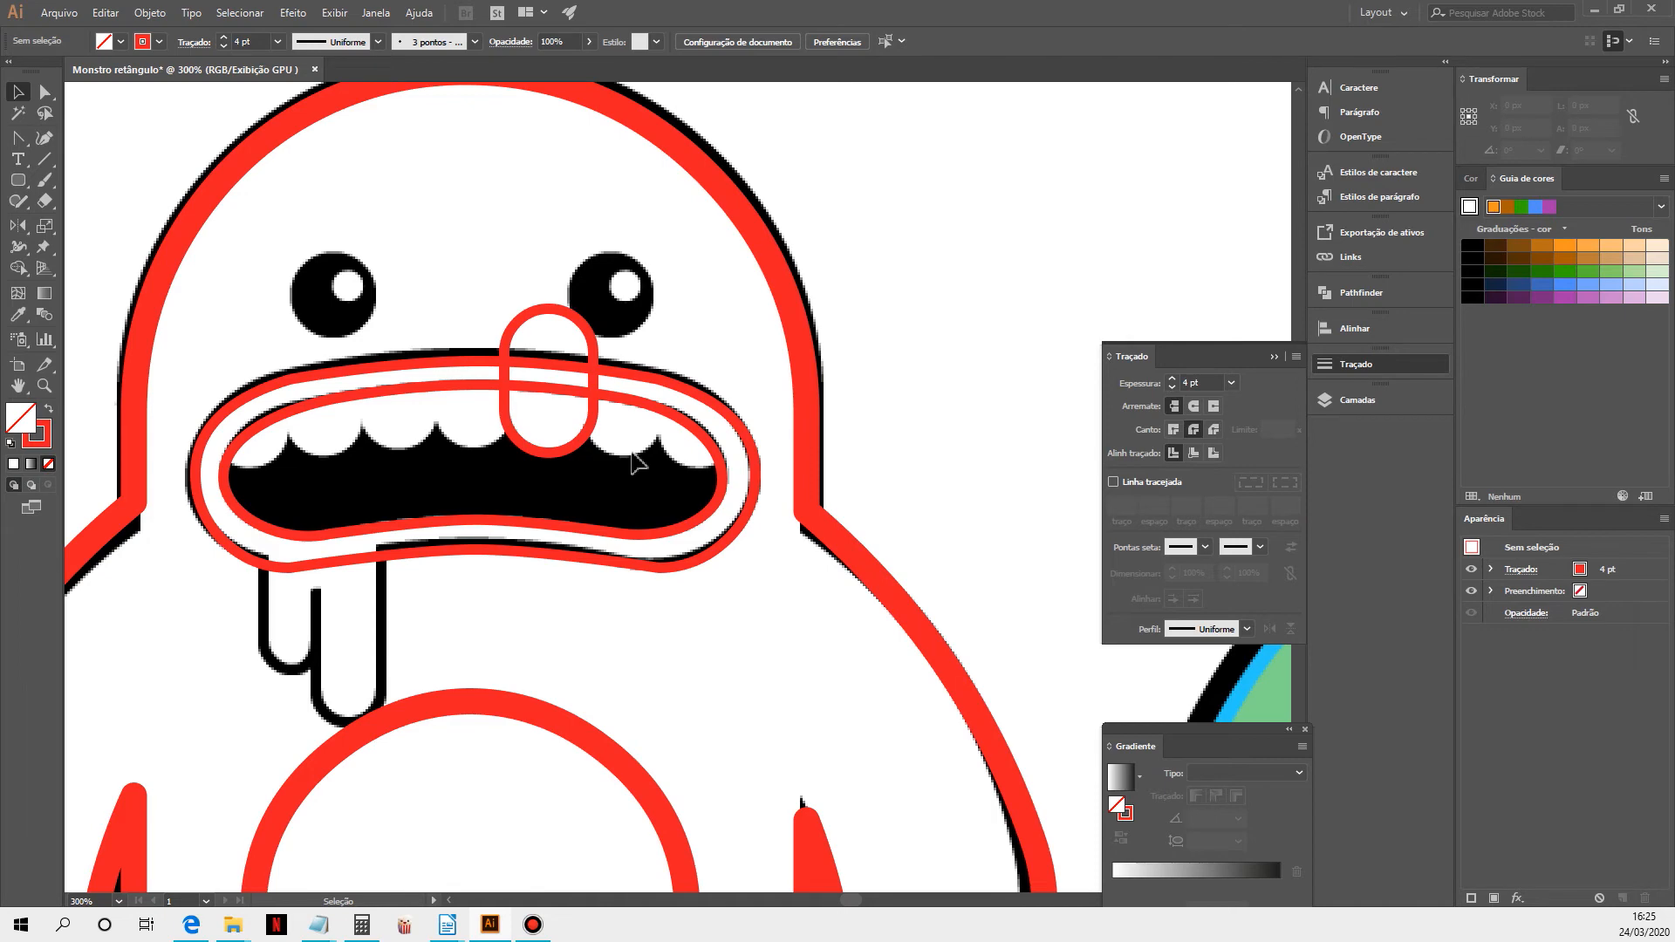
Move the rounded tooth shape over the leftmost reference tooth and place three copies beside it, up to the middle tooth
left_click_drag(446, 459, 465, 553)
left_click_drag(607, 441, 307, 460)
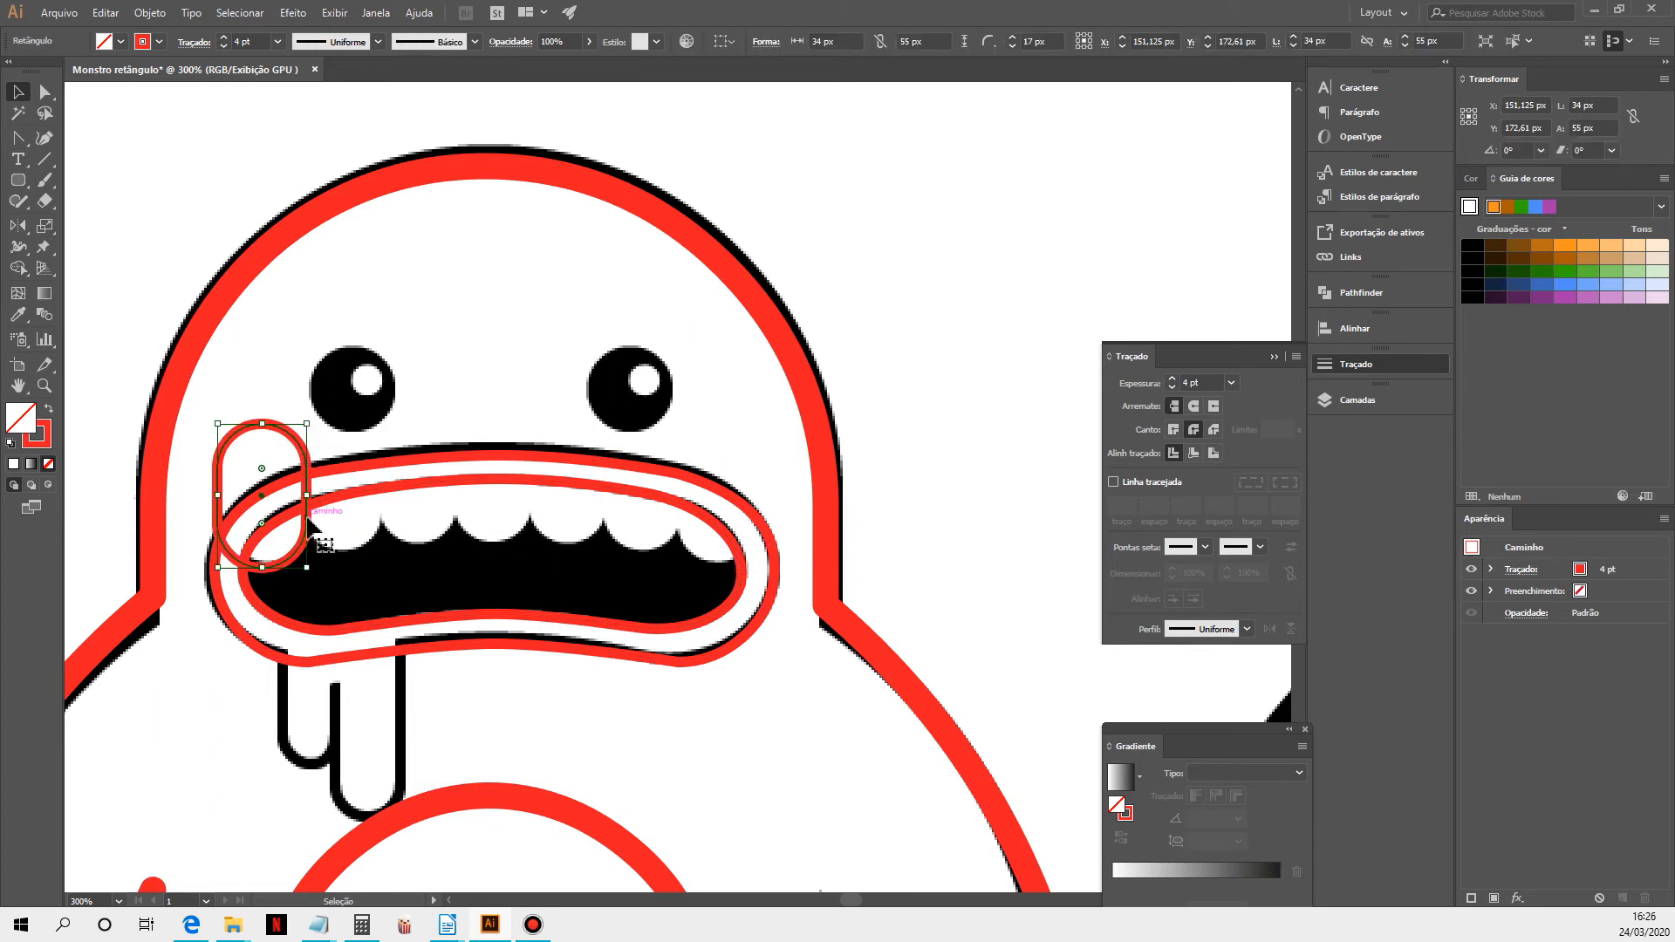
left_click_drag(307, 521, 463, 521)
key("ctrl+shift+a")
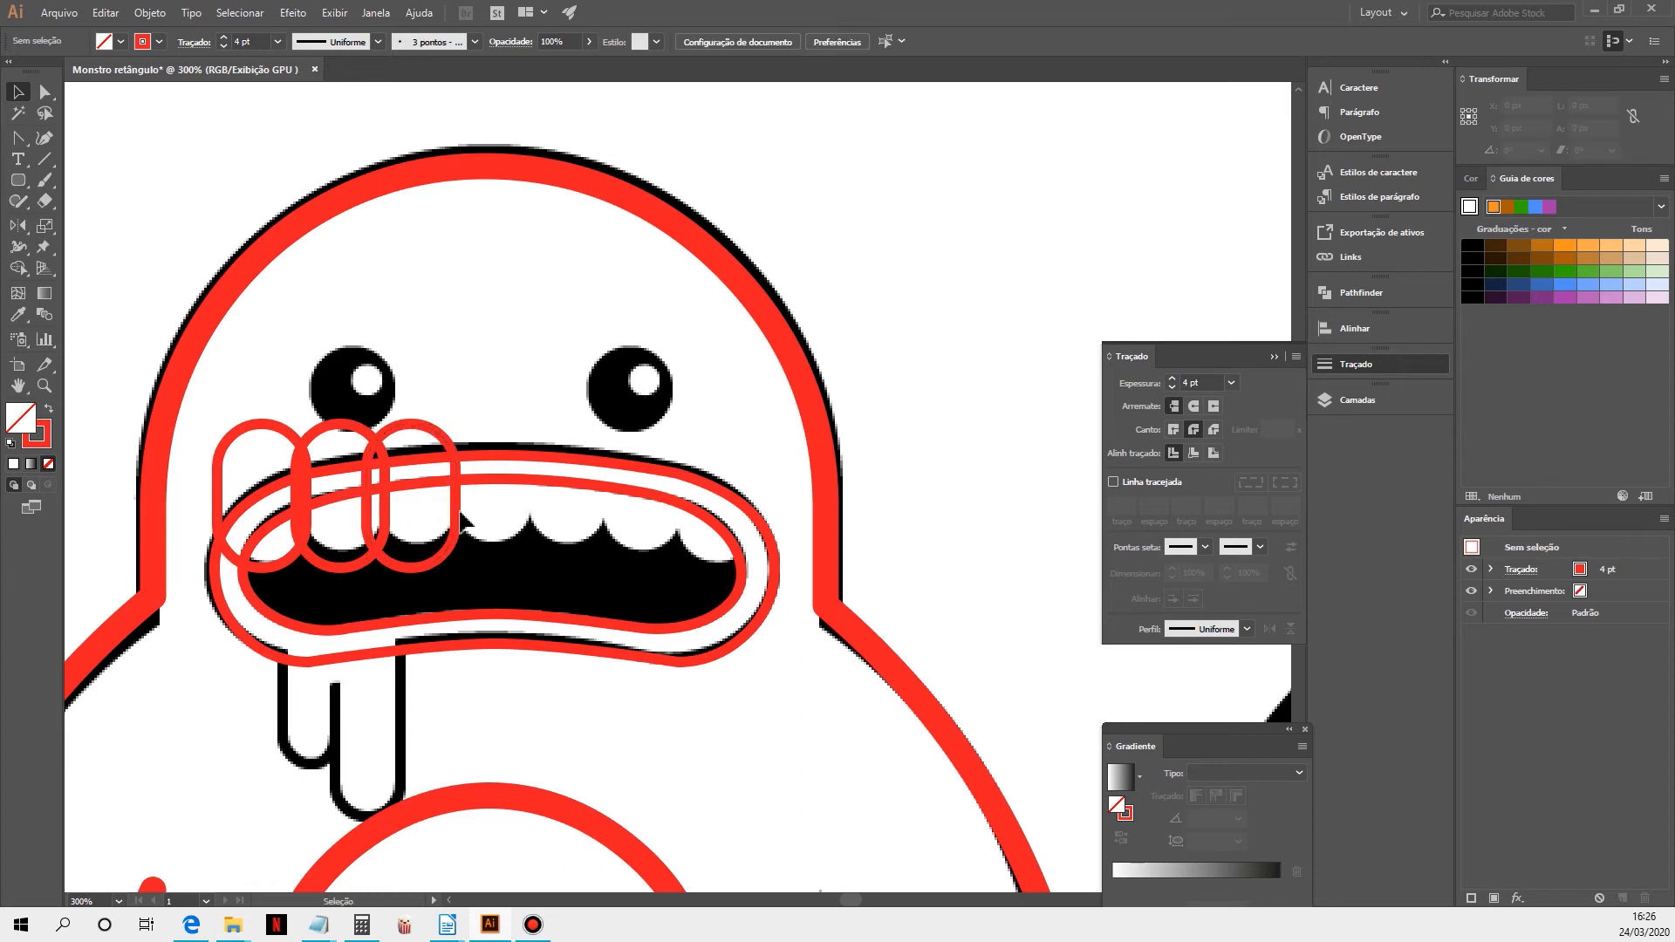
left_click_drag(437, 561, 514, 558)
Raise the middle tooth shape 10 px and the third tooth shape from the left 7 px to follow the reference teeth
key("shift+Up")
key("shift+Up")
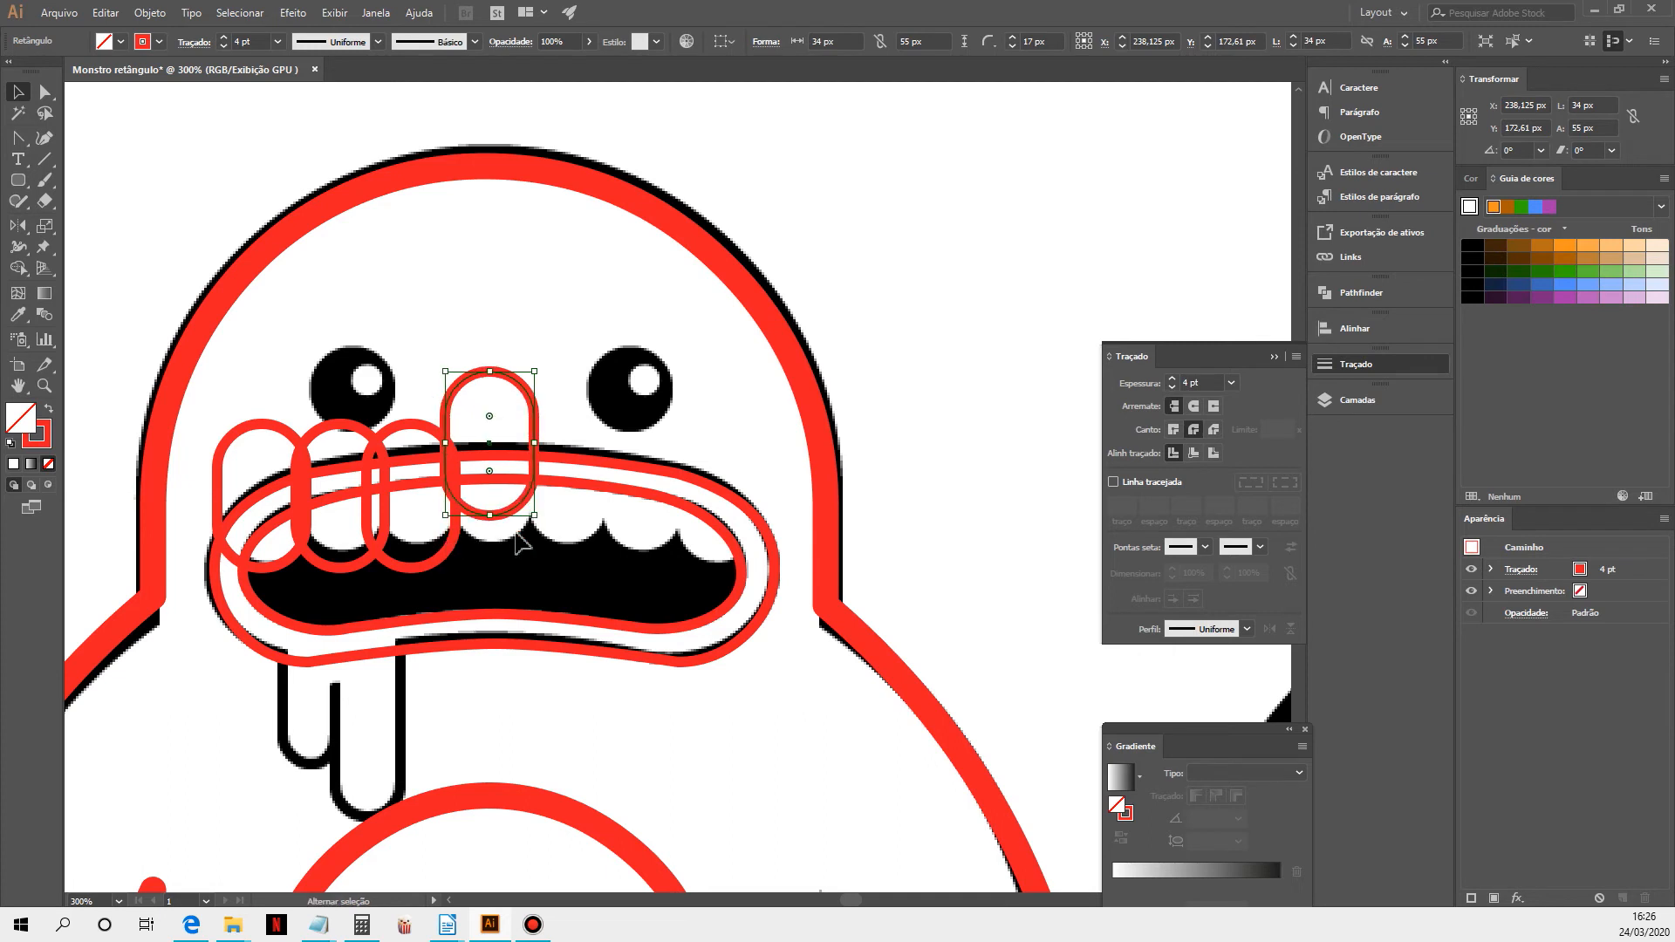
left_click(419, 565)
key("Up")
key("Up")
key("Up")
key("Up")
key("Up")
key("Up")
key("Up")
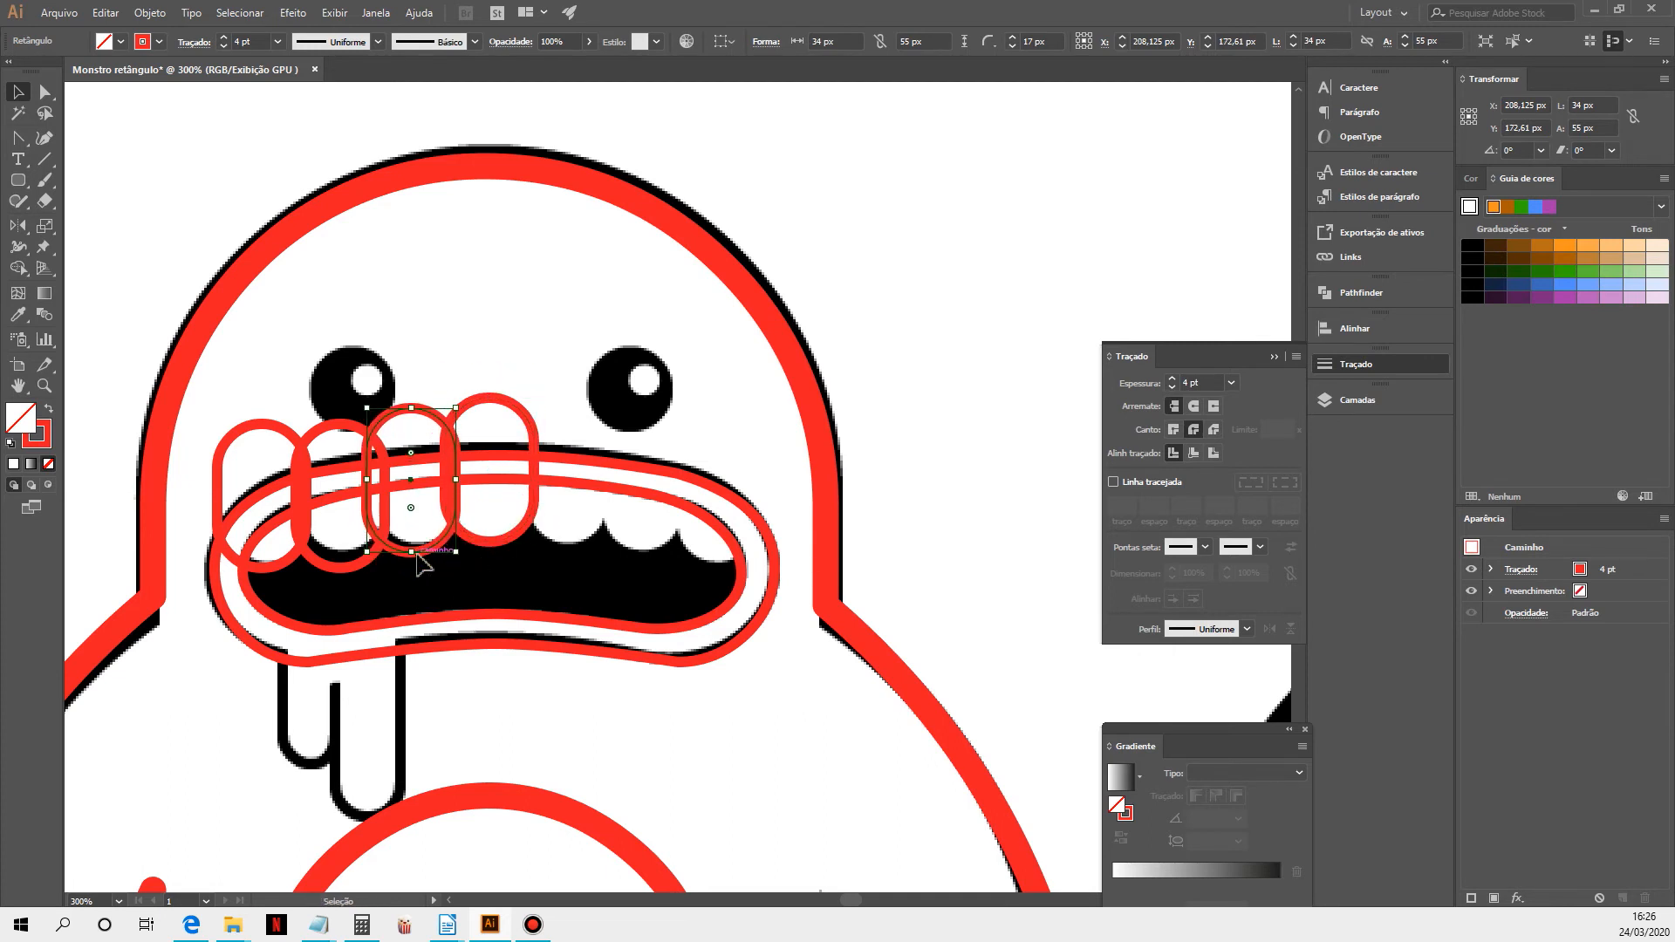
Raise the second tooth shape from the left 5 px to fit its reference tooth
left_click(358, 569)
key("Up")
key("Up")
key("Up")
key("Up")
key("Up")
key("Up")
key("Up")
key("Up")
key("Up")
key("Up")
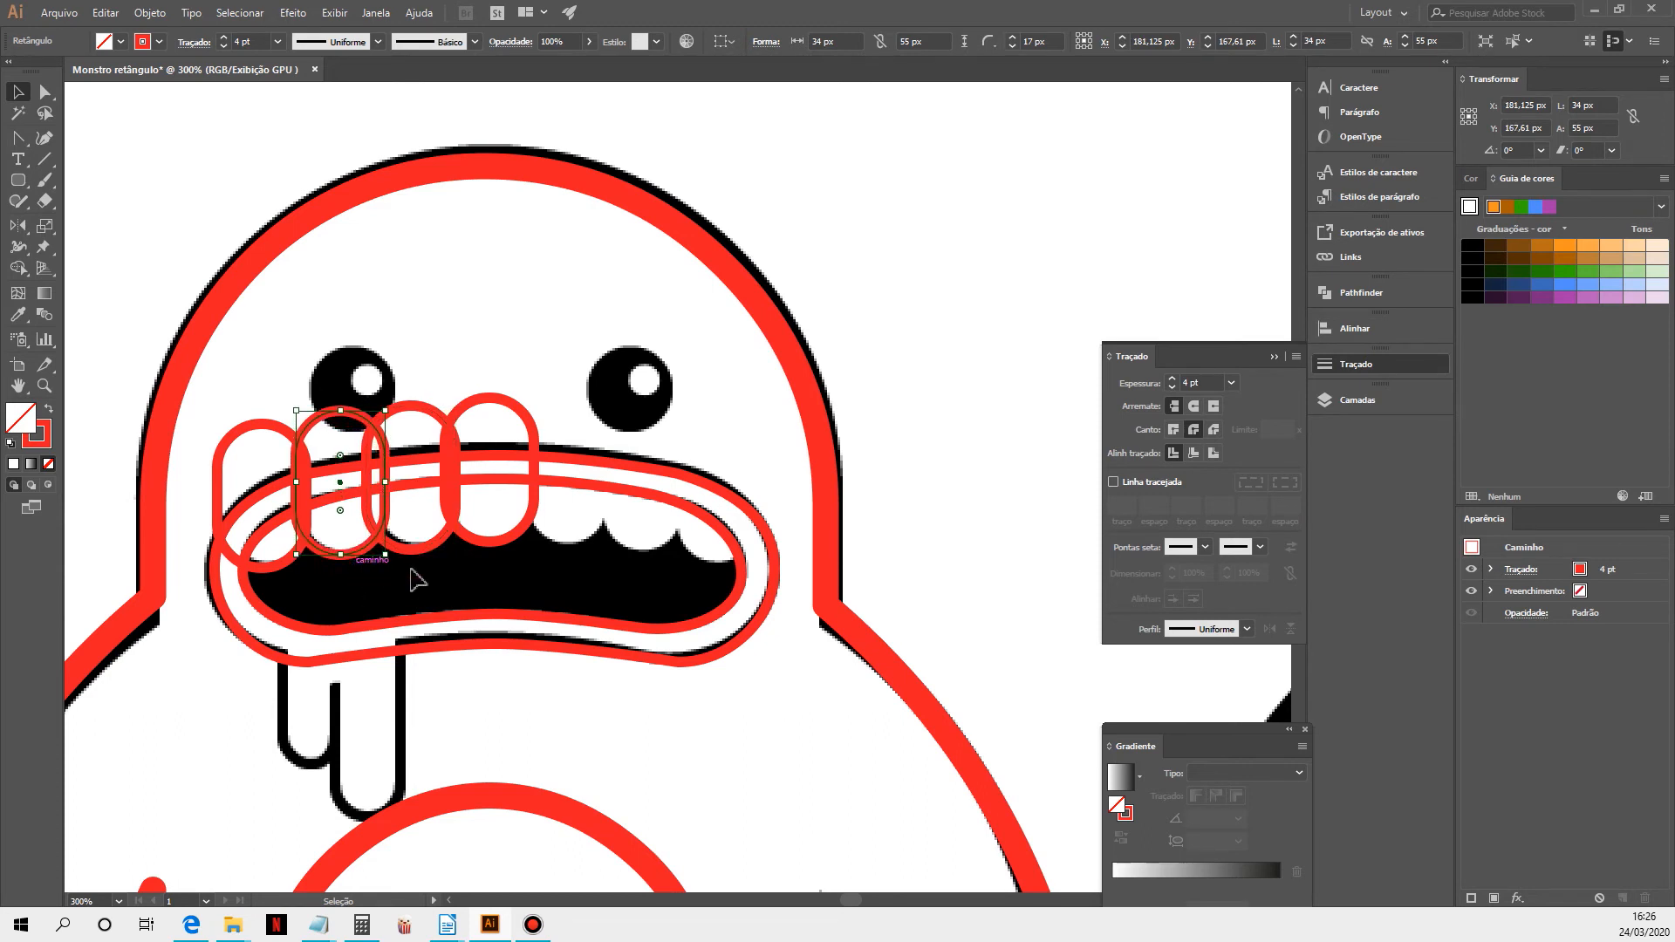
Reflect copies of the three left tooth shapes across the vertical axis through the middle tooth
left_click(412, 550, "shift")
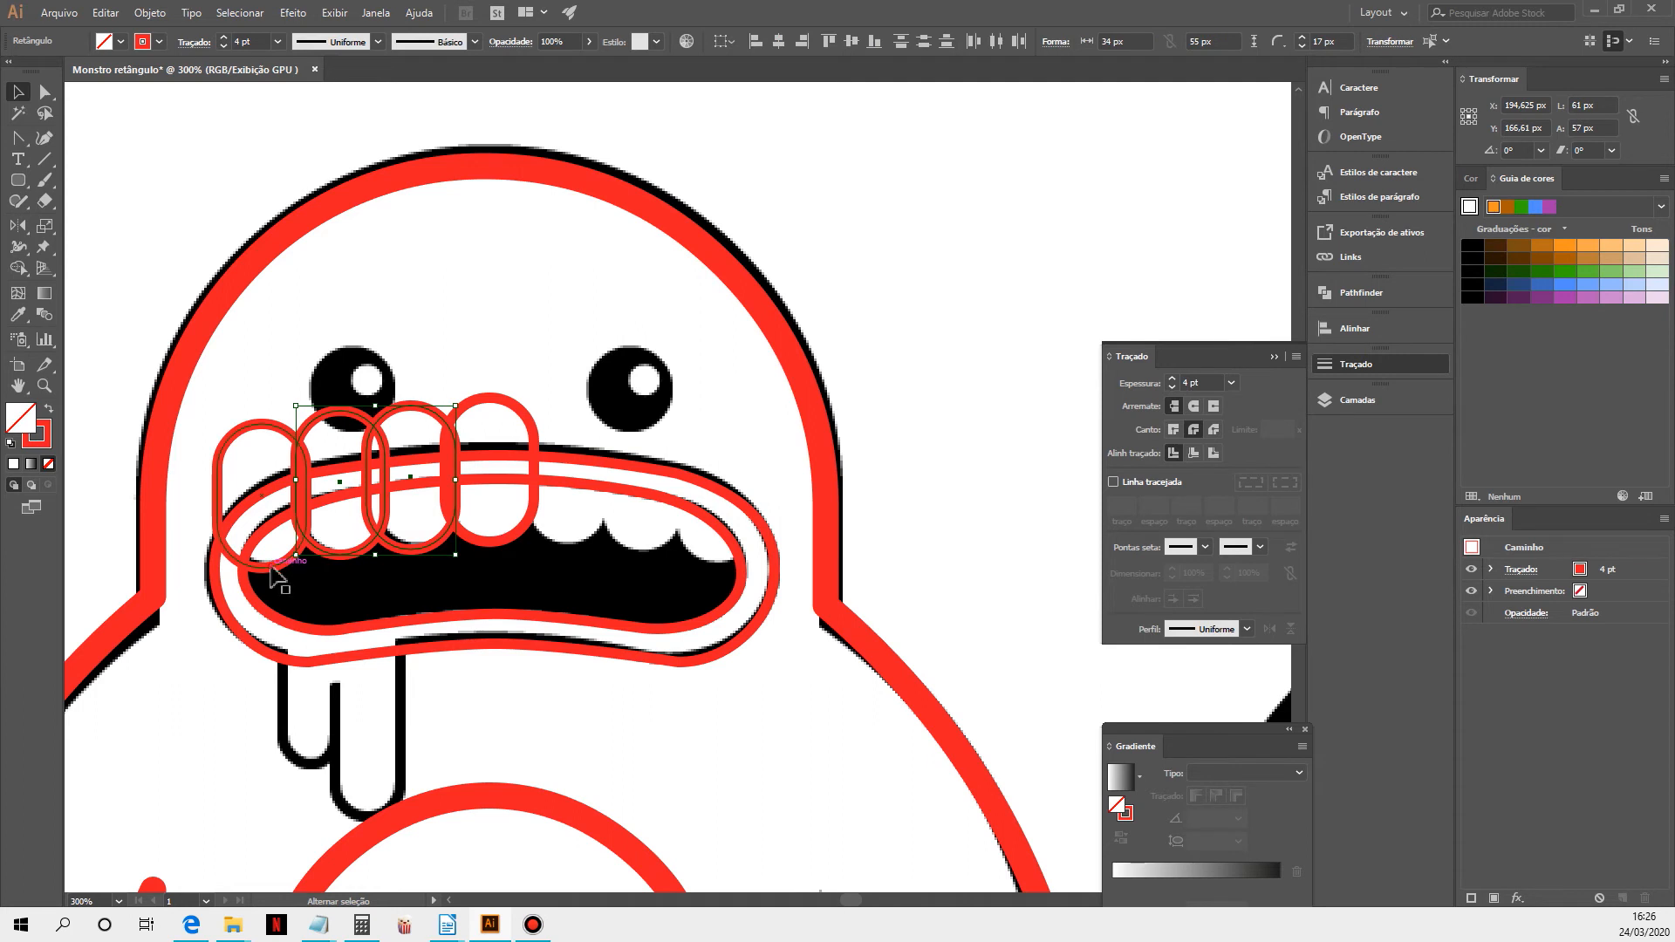
left_click(261, 567, "shift")
left_click(27, 229)
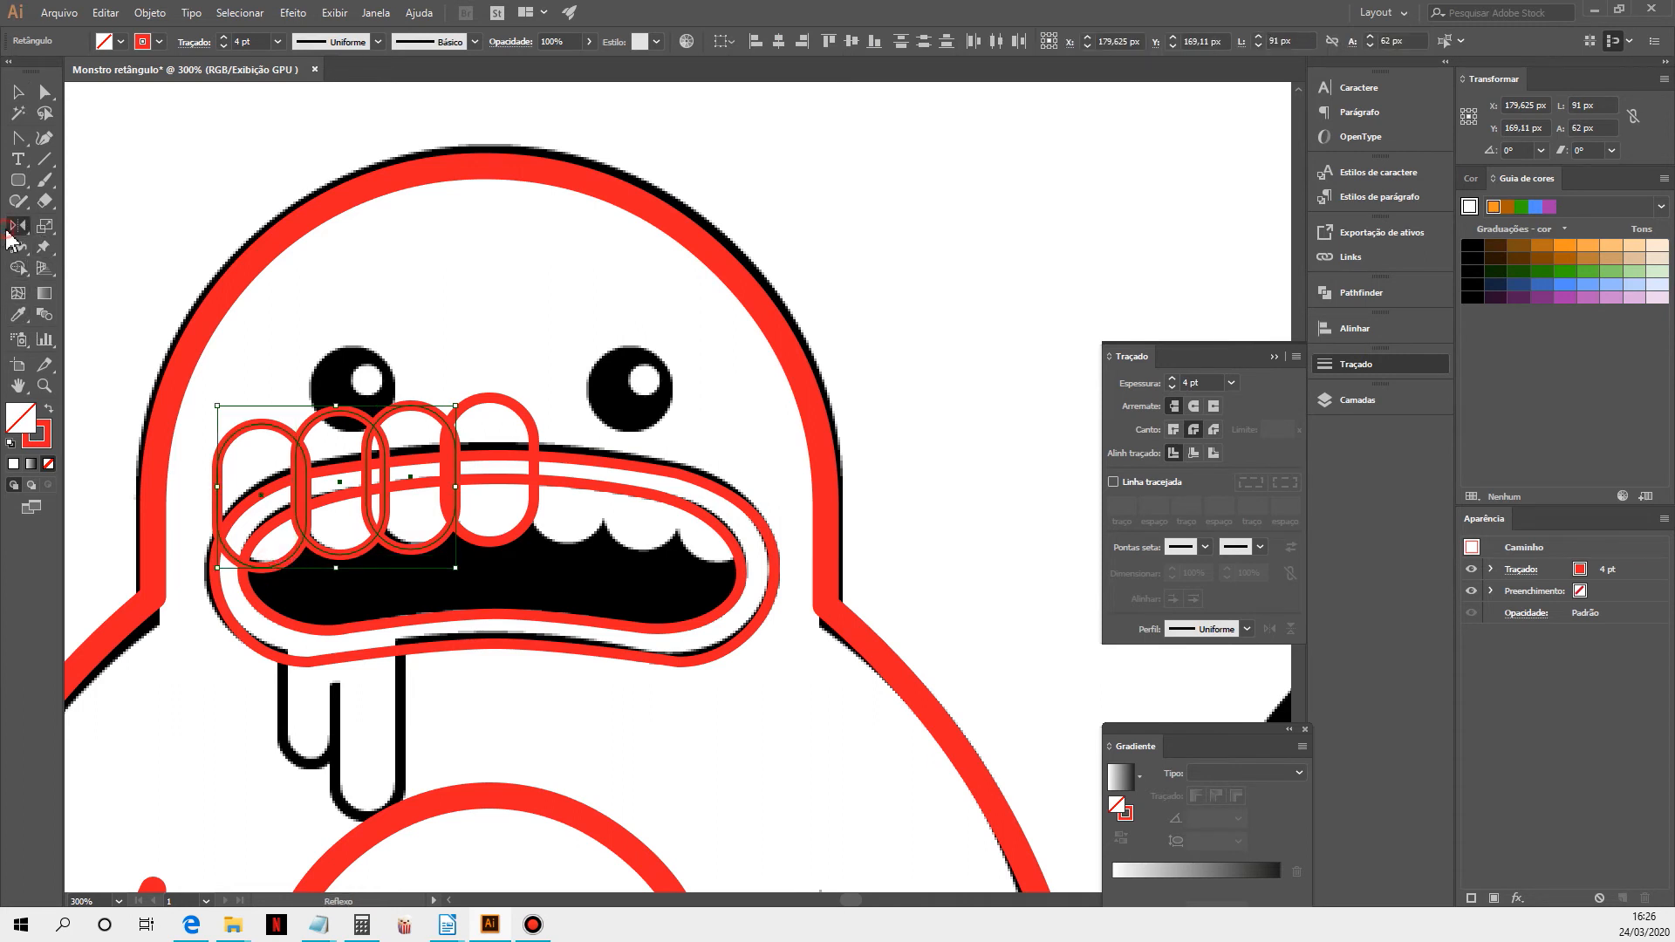
left_click(489, 541, "alt")
left_click(902, 525)
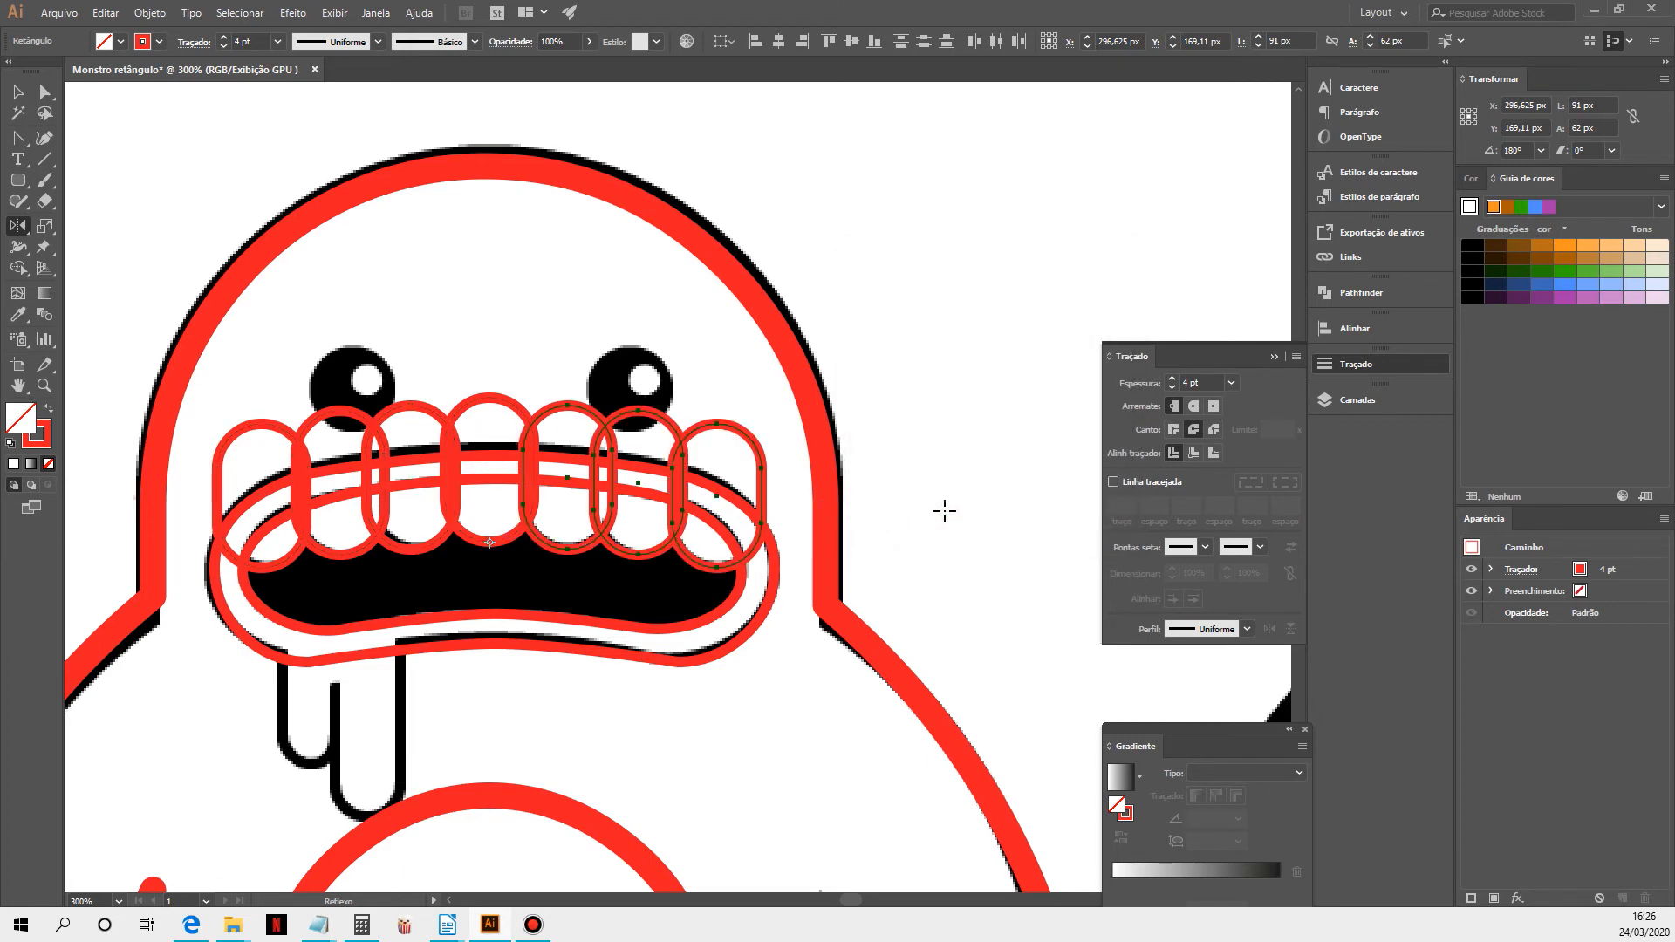
Delete the five inner tooth shapes, keeping only the leftmost and rightmost ones
left_click(18, 91)
left_click(707, 435)
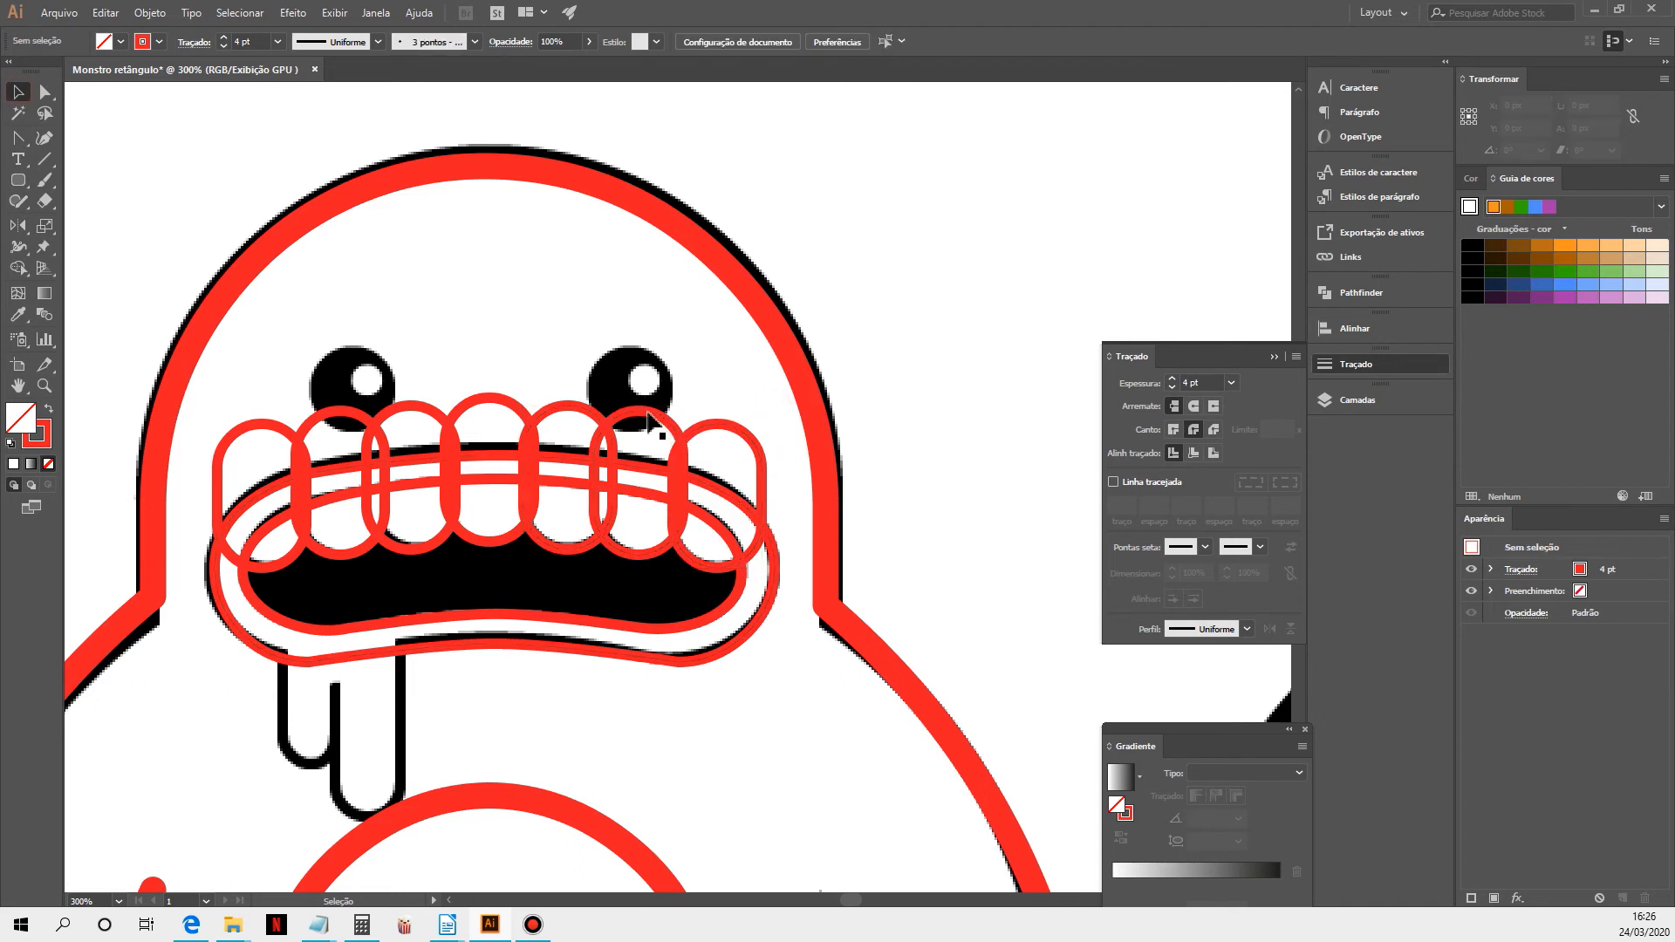
left_click(550, 407, "shift")
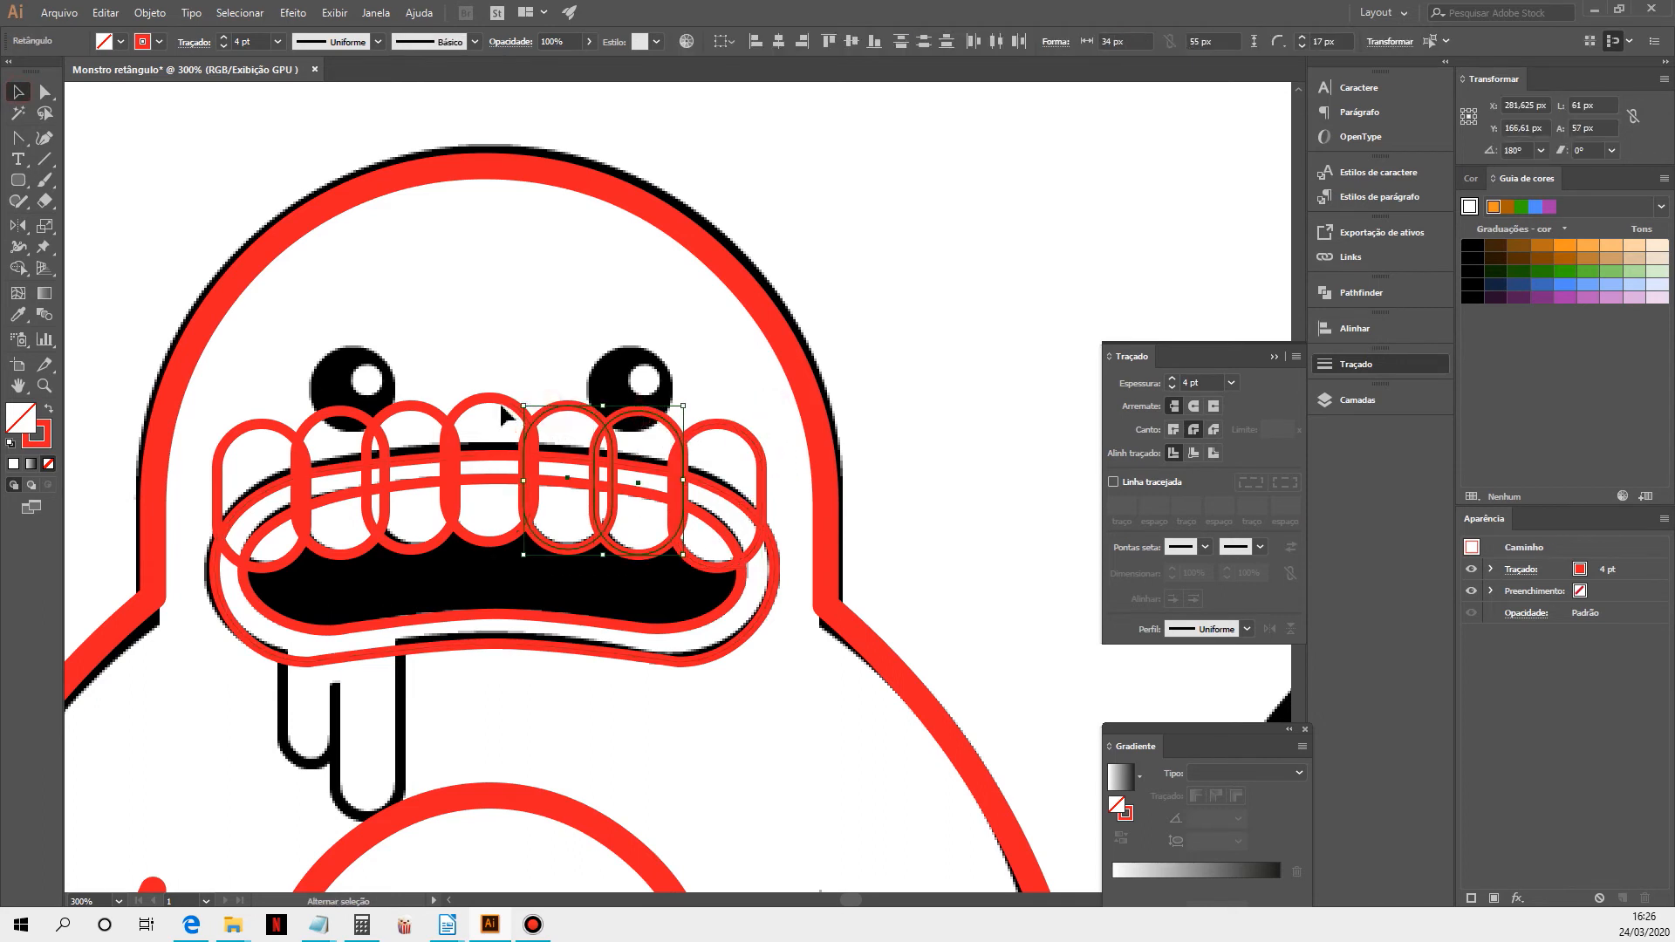
left_click(496, 400, "shift")
left_click(425, 421, "shift")
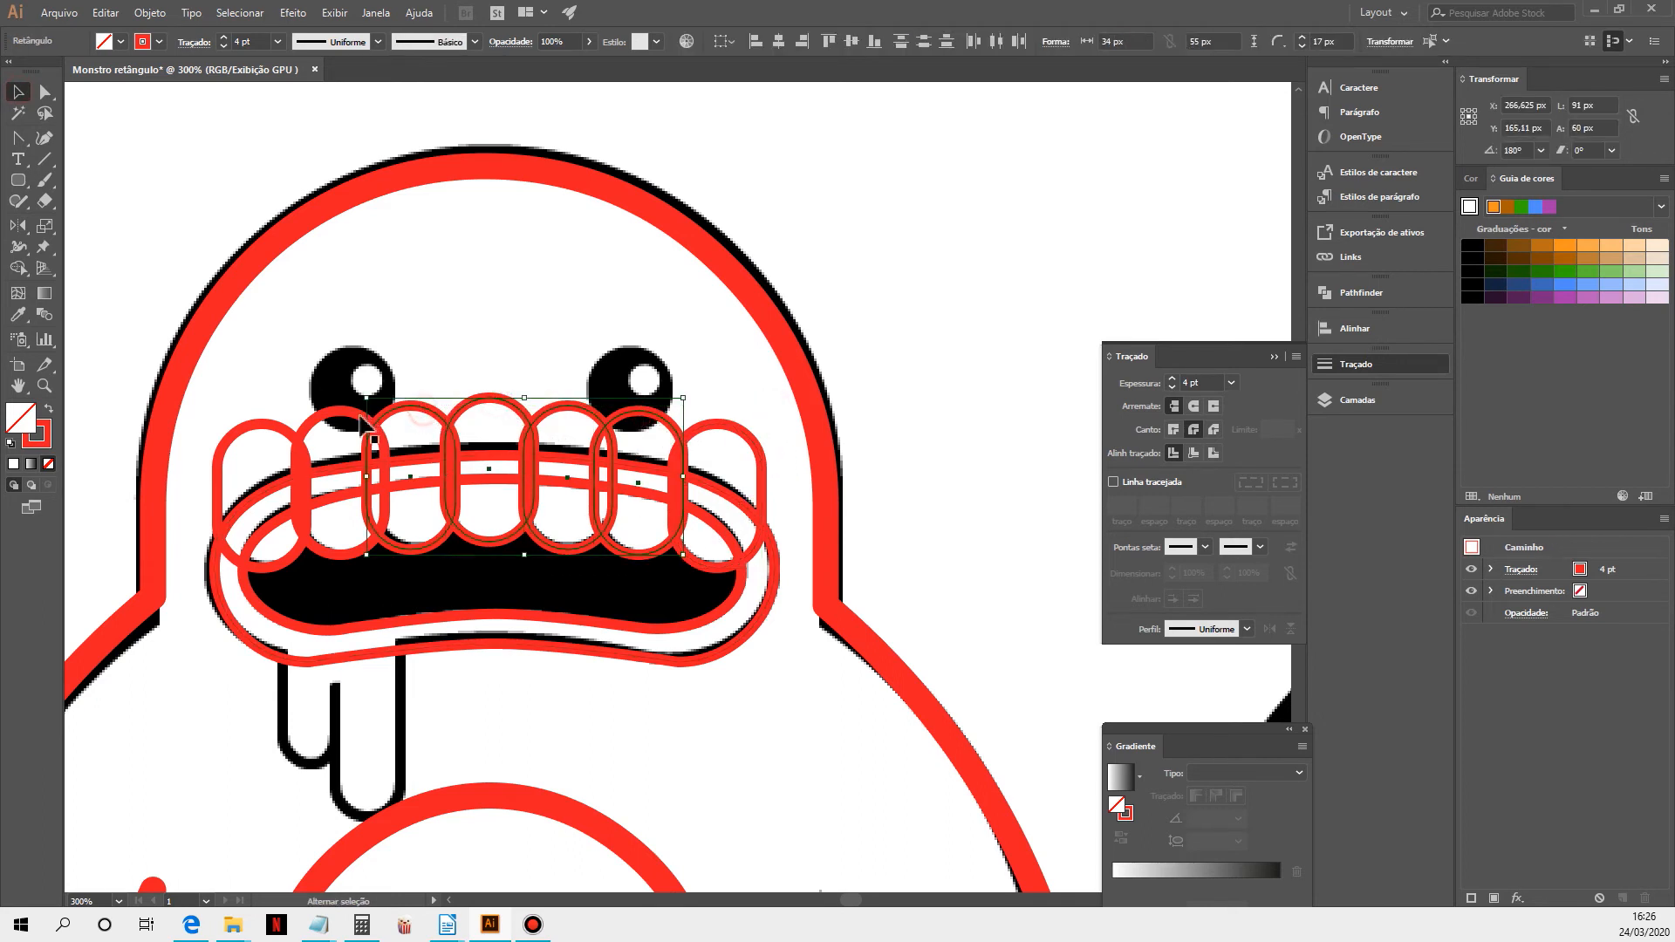
left_click(313, 423, "shift")
key("Delete")
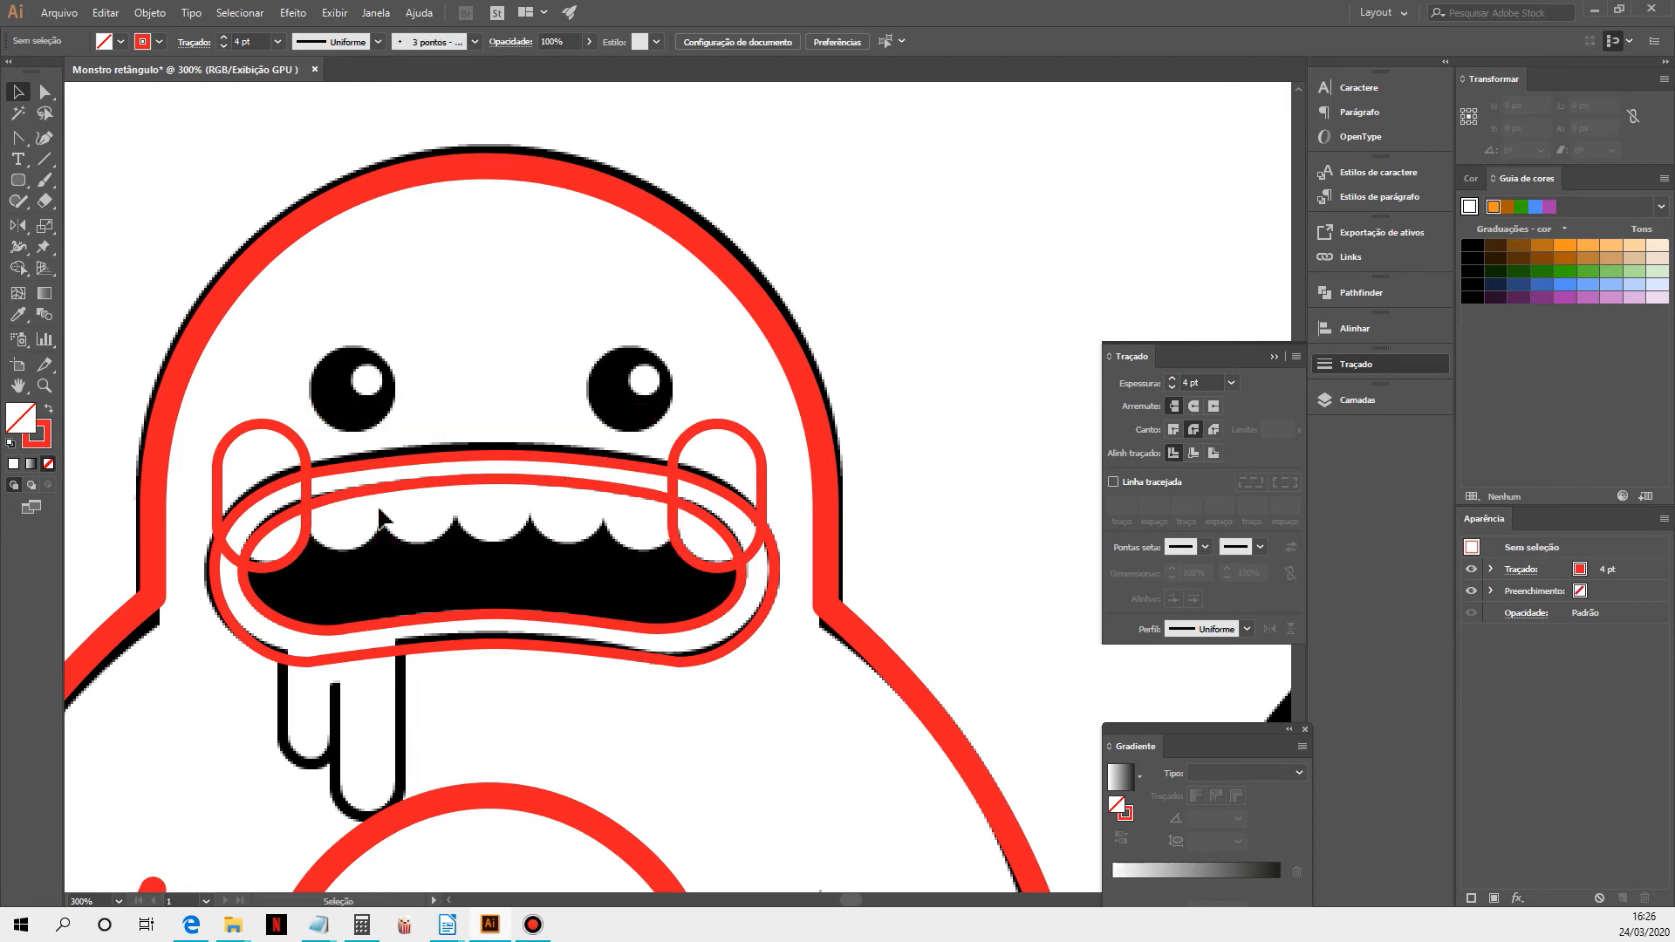
Try to create a blend between the leftmost and rightmost tooth shapes
left_click(691, 436)
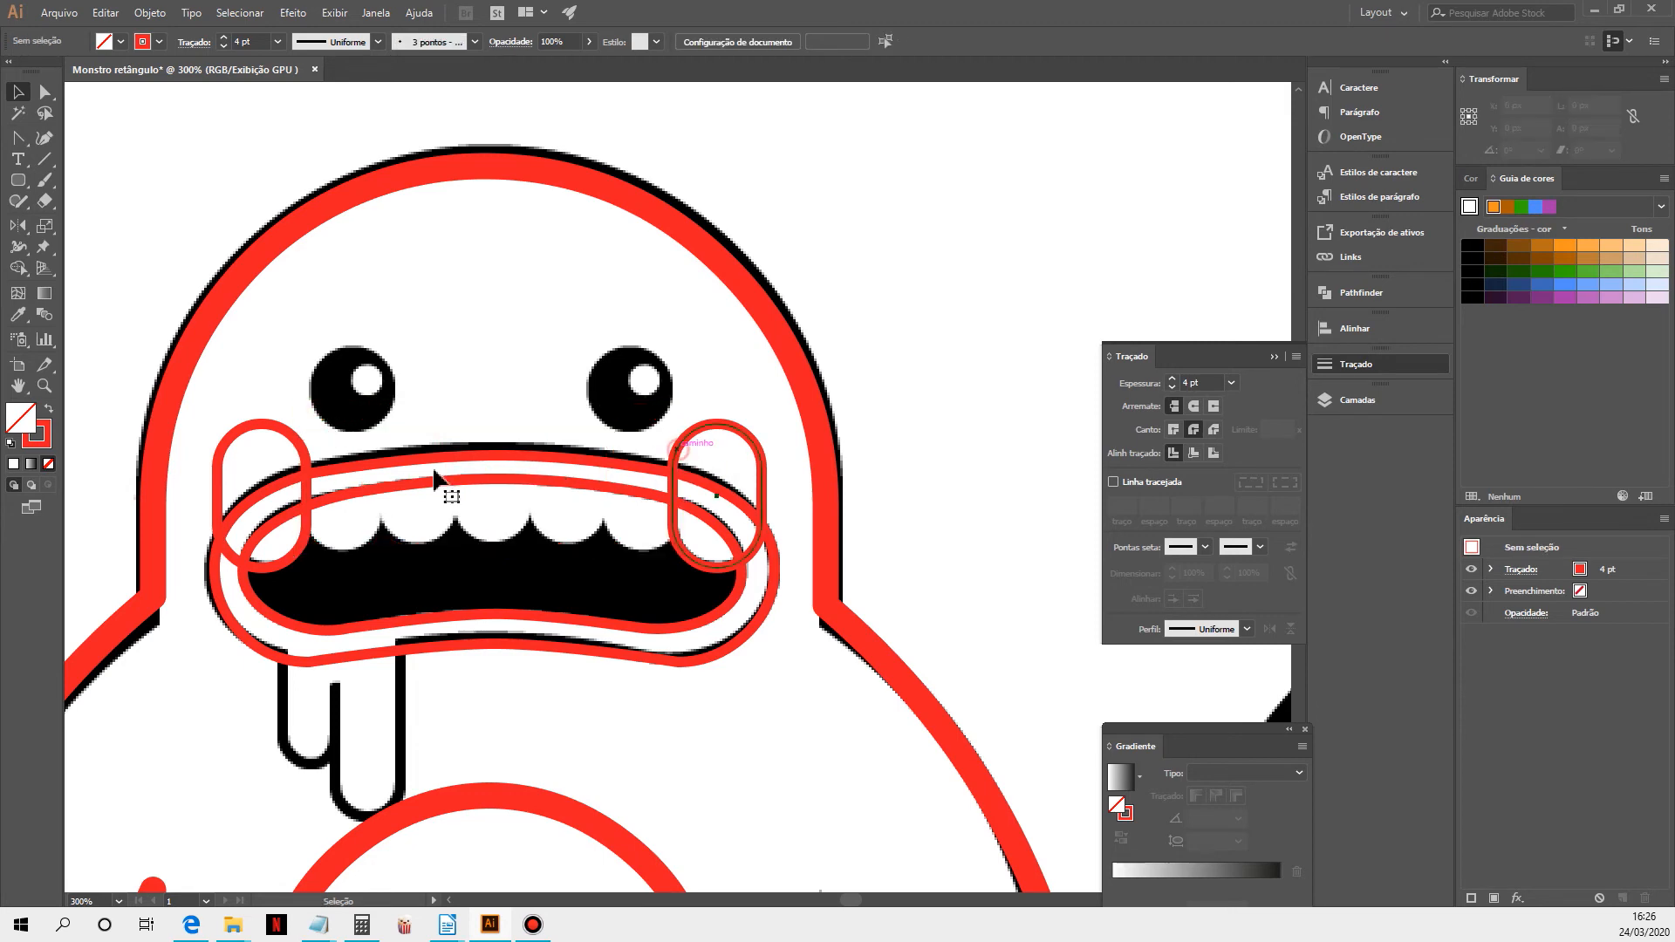
left_click(251, 433, "shift")
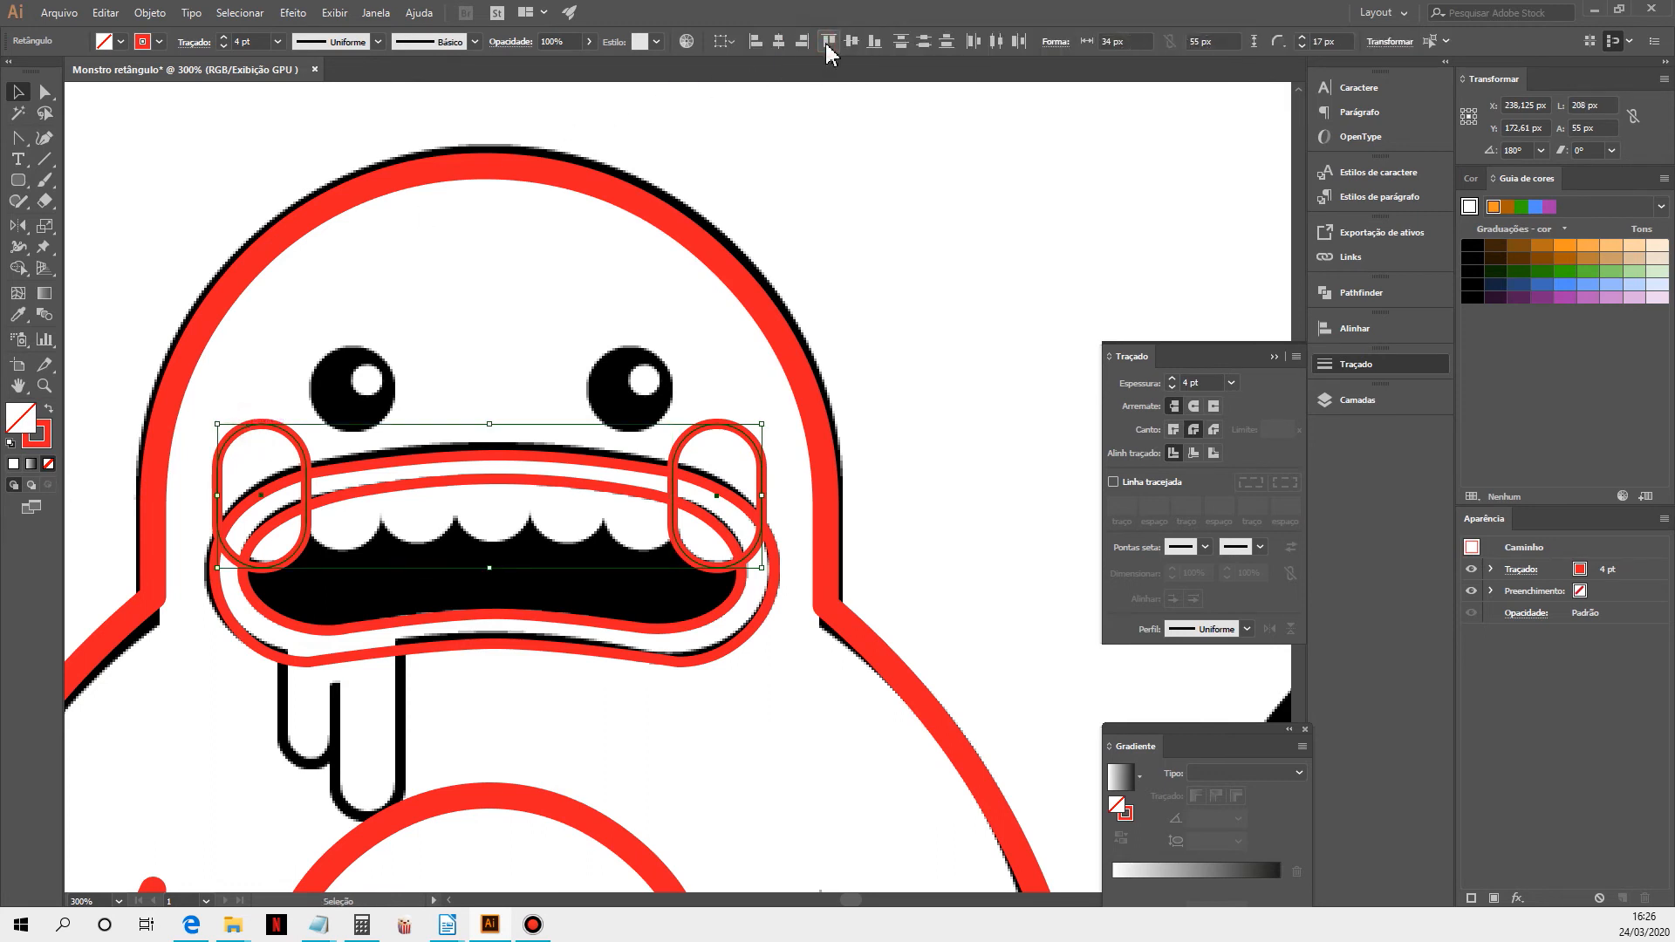
left_click(150, 15)
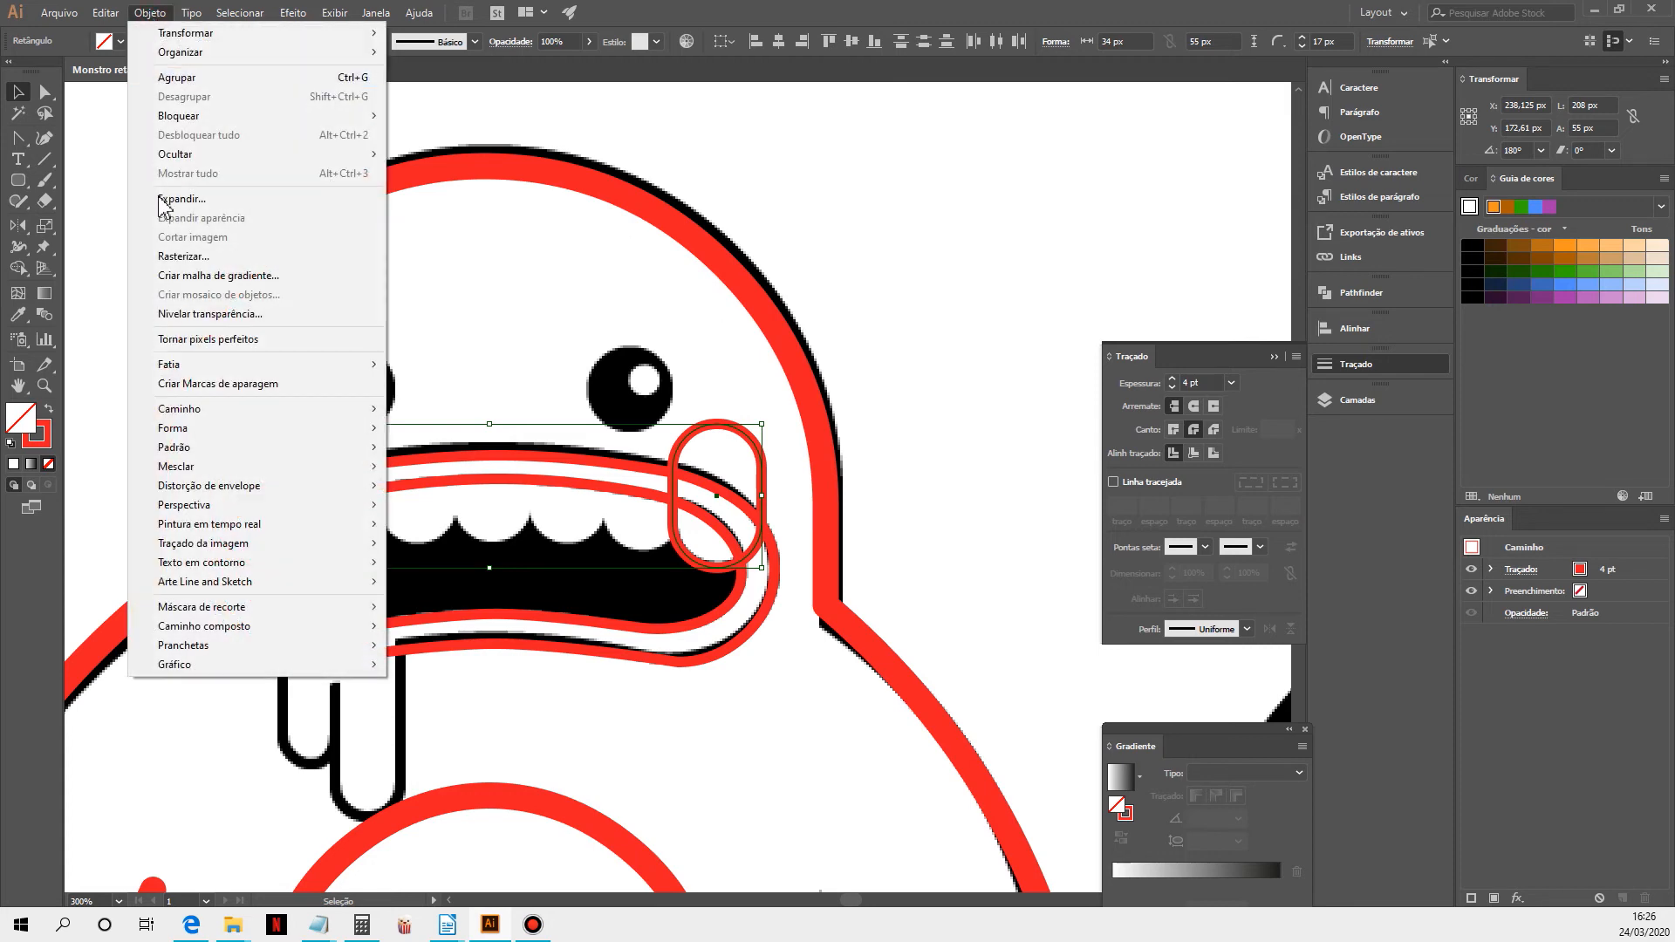
mouse_move(206, 471)
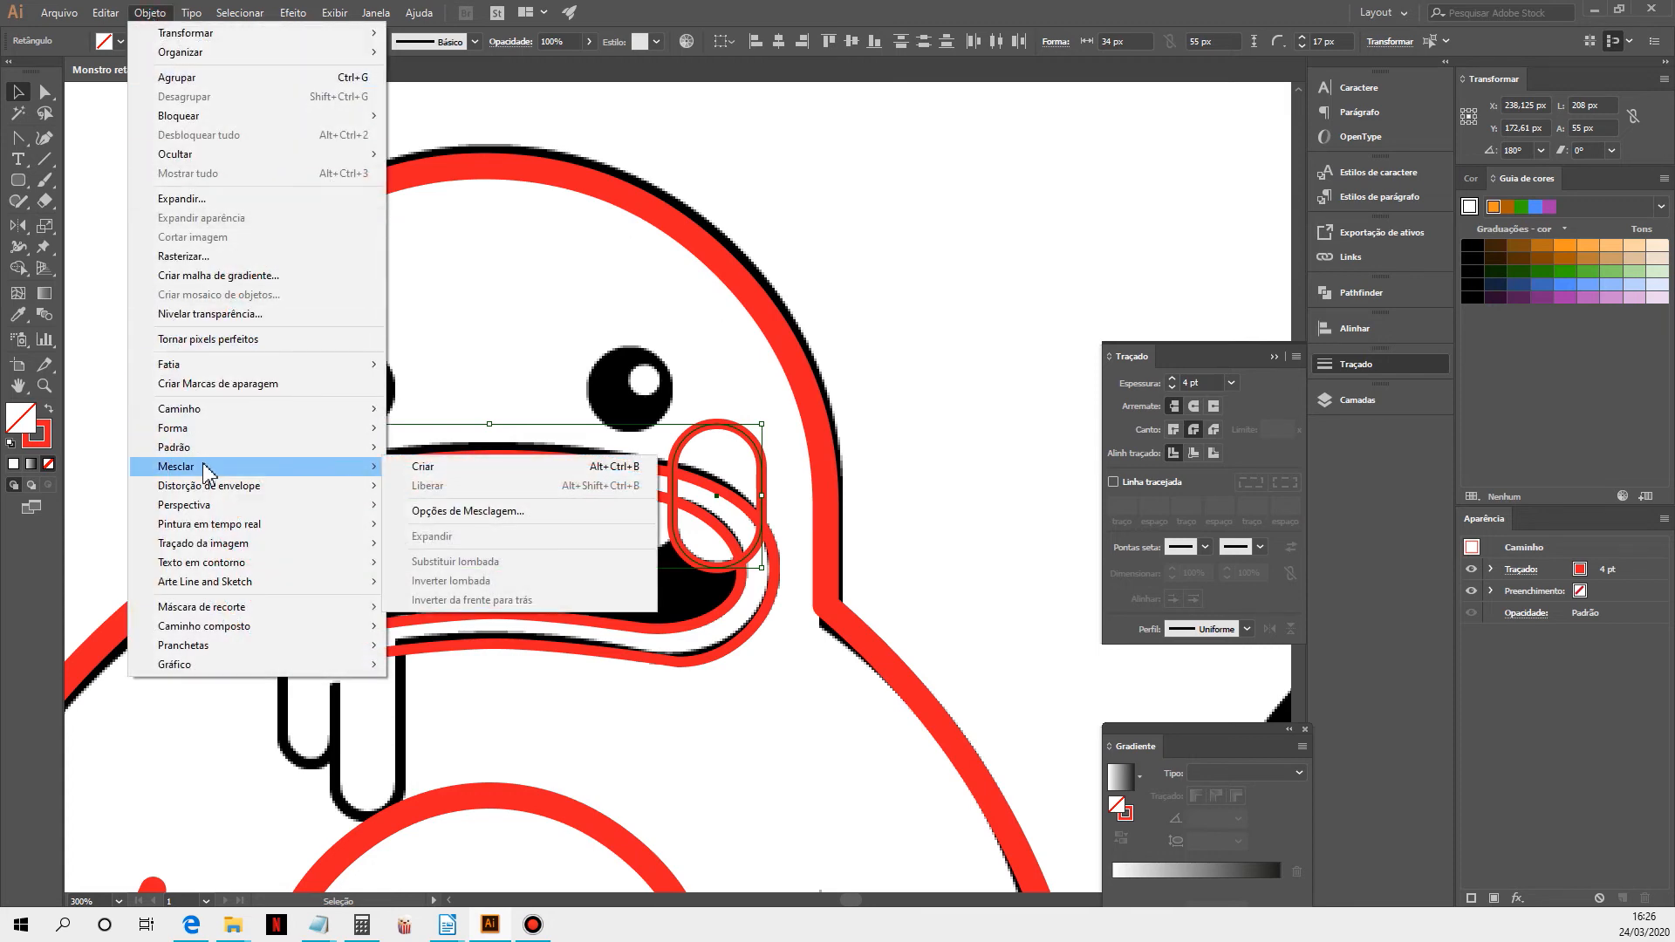
left_click(479, 471)
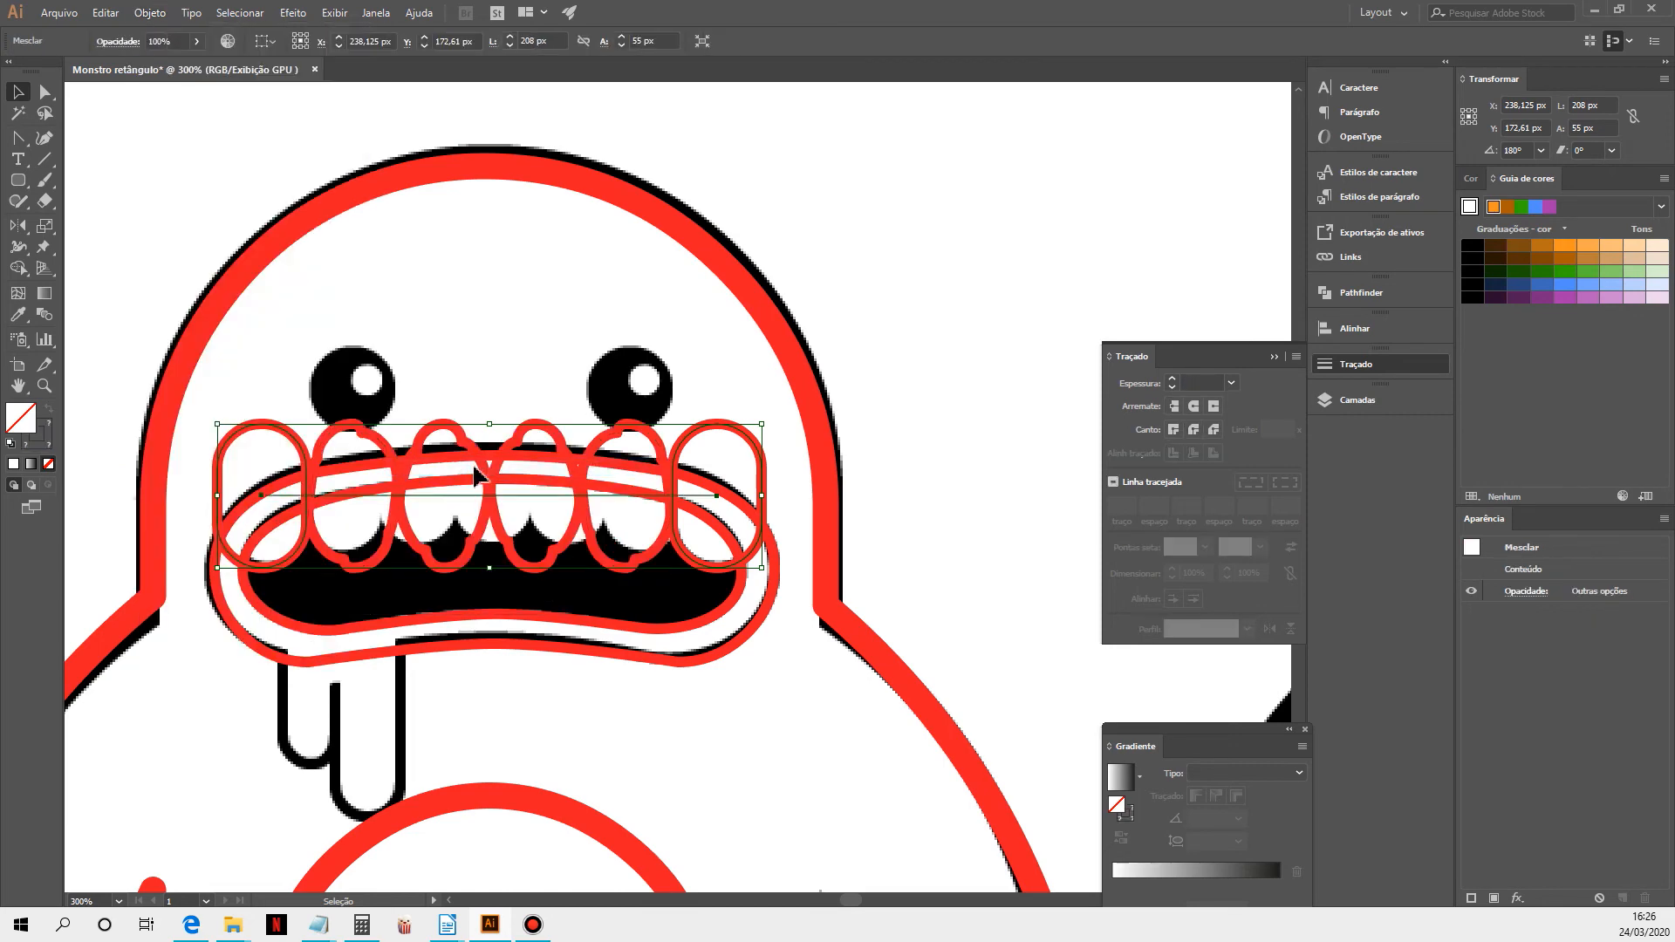
Preview the tooth blend with its spacing set to 5 specified steps, and cancel the blend options
left_click(157, 23)
mouse_move(221, 469)
left_click(485, 513)
left_click_drag(1501, 115, 848, 164)
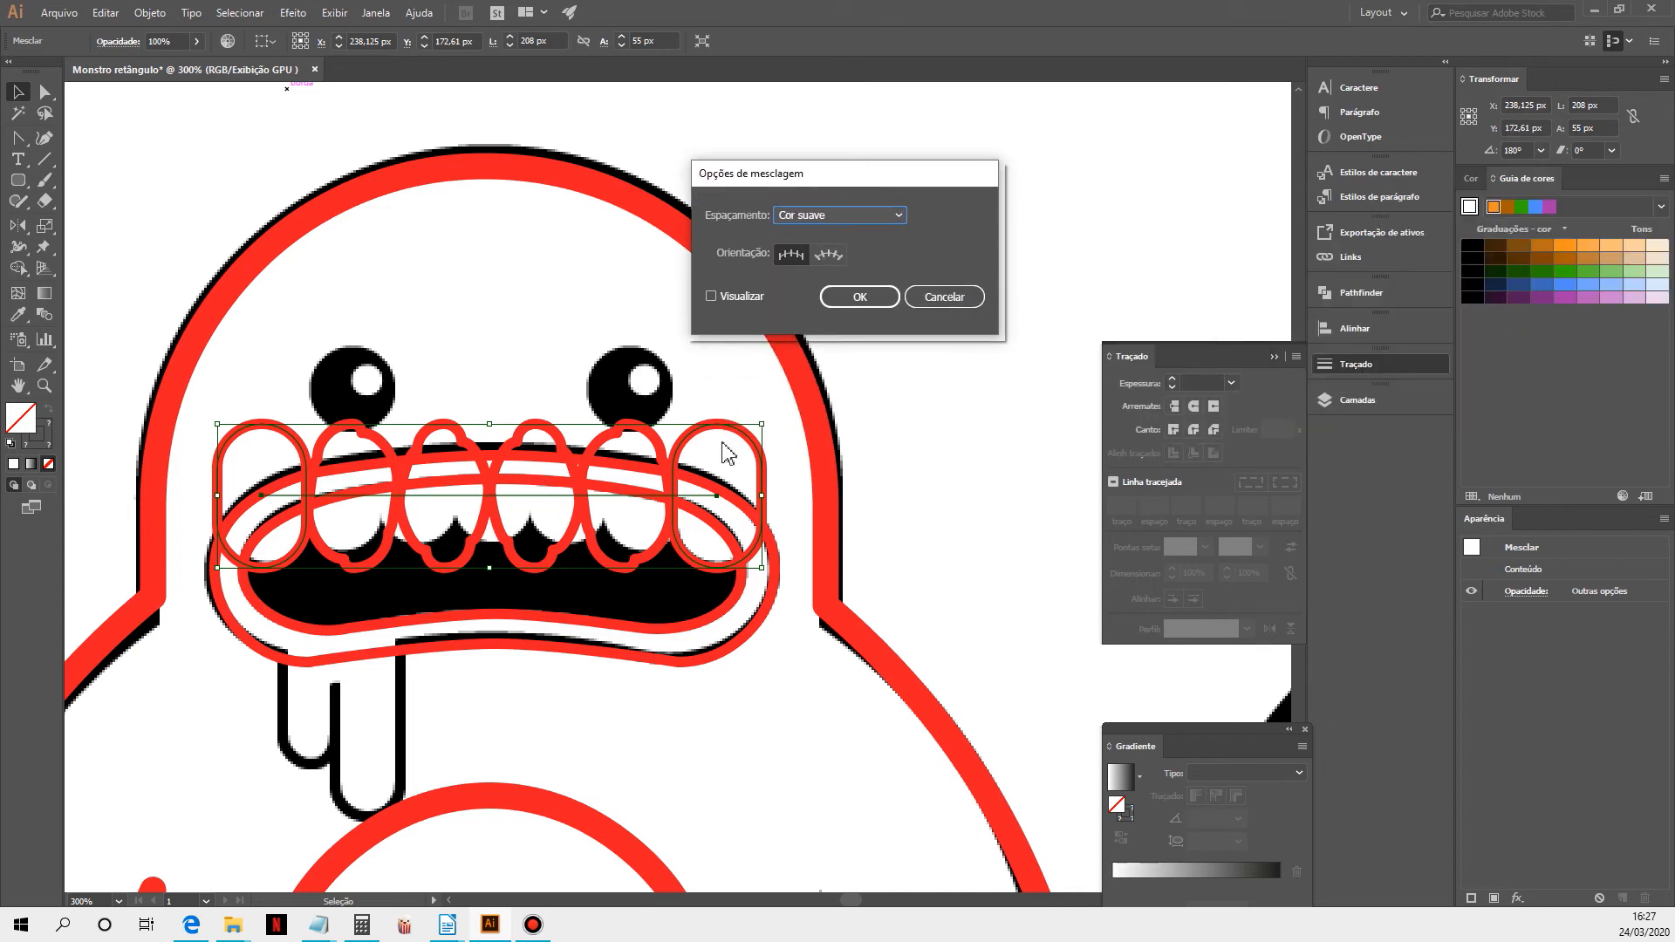
left_click(834, 217)
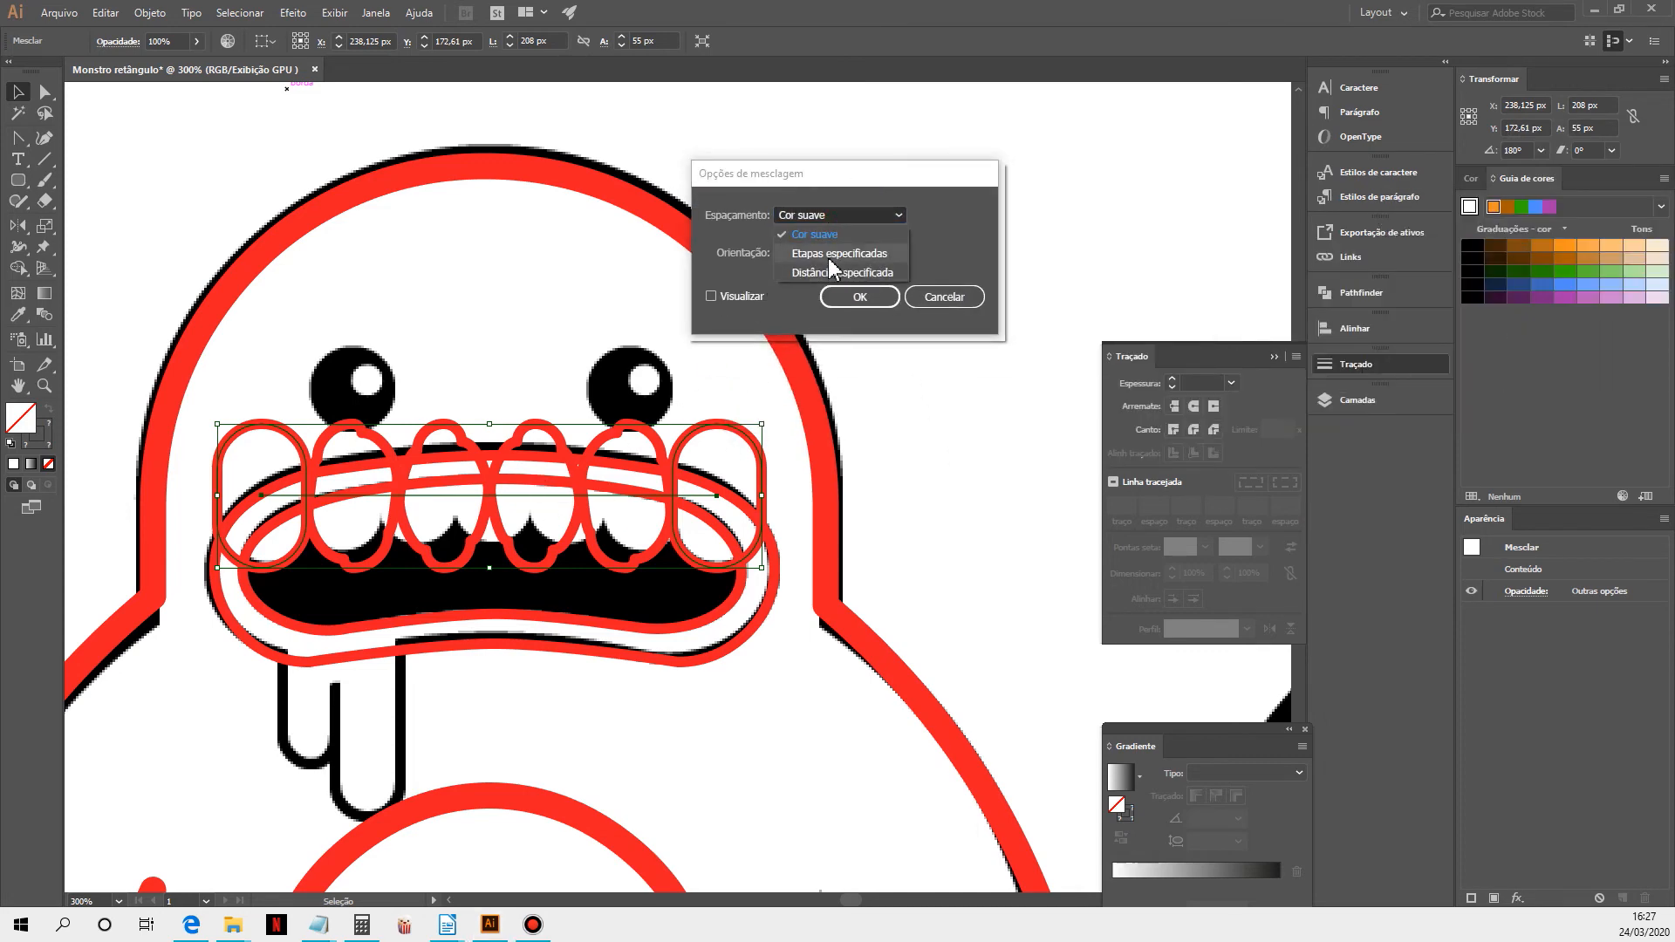
left_click(829, 255)
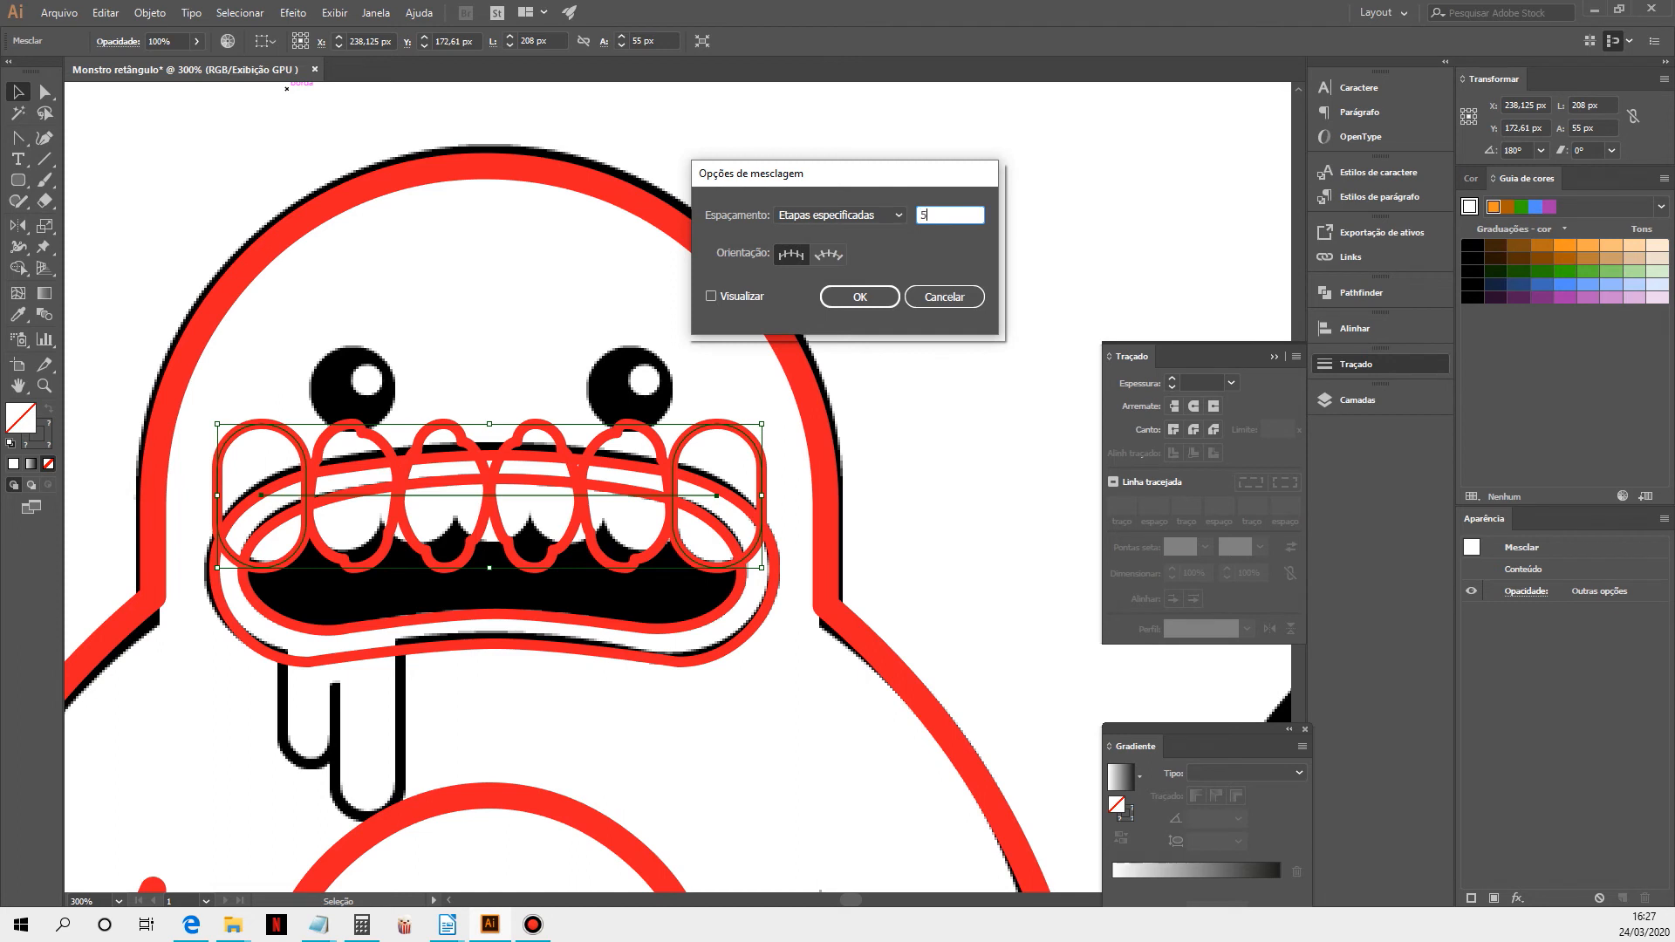
left_click(740, 297)
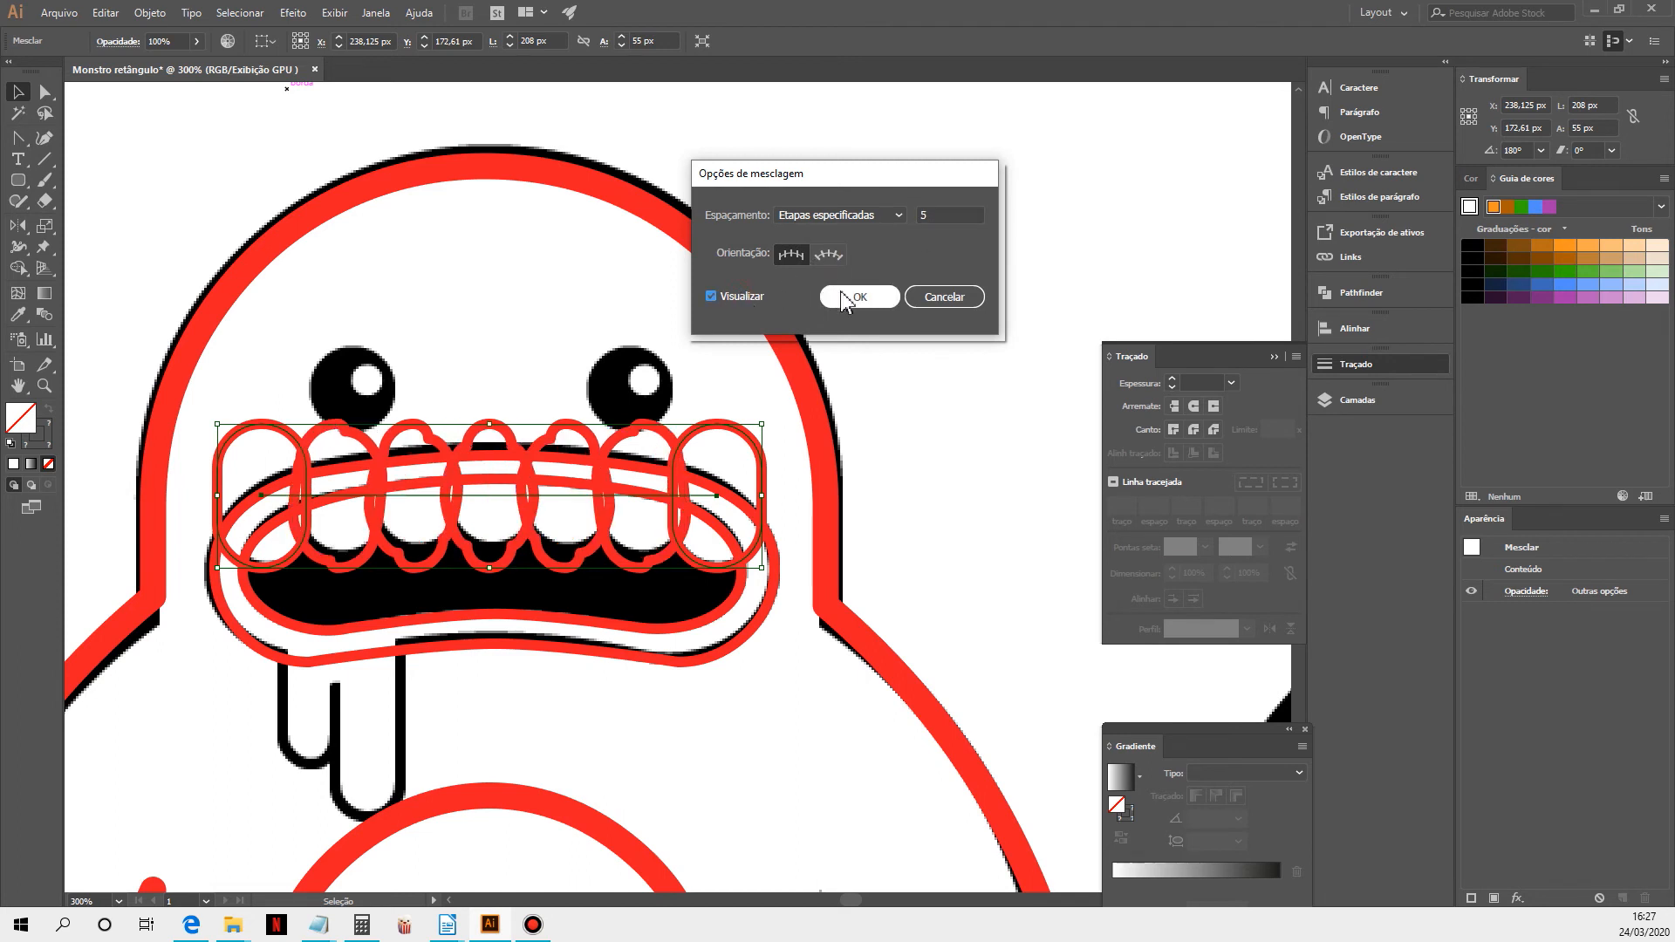
left_click(948, 295)
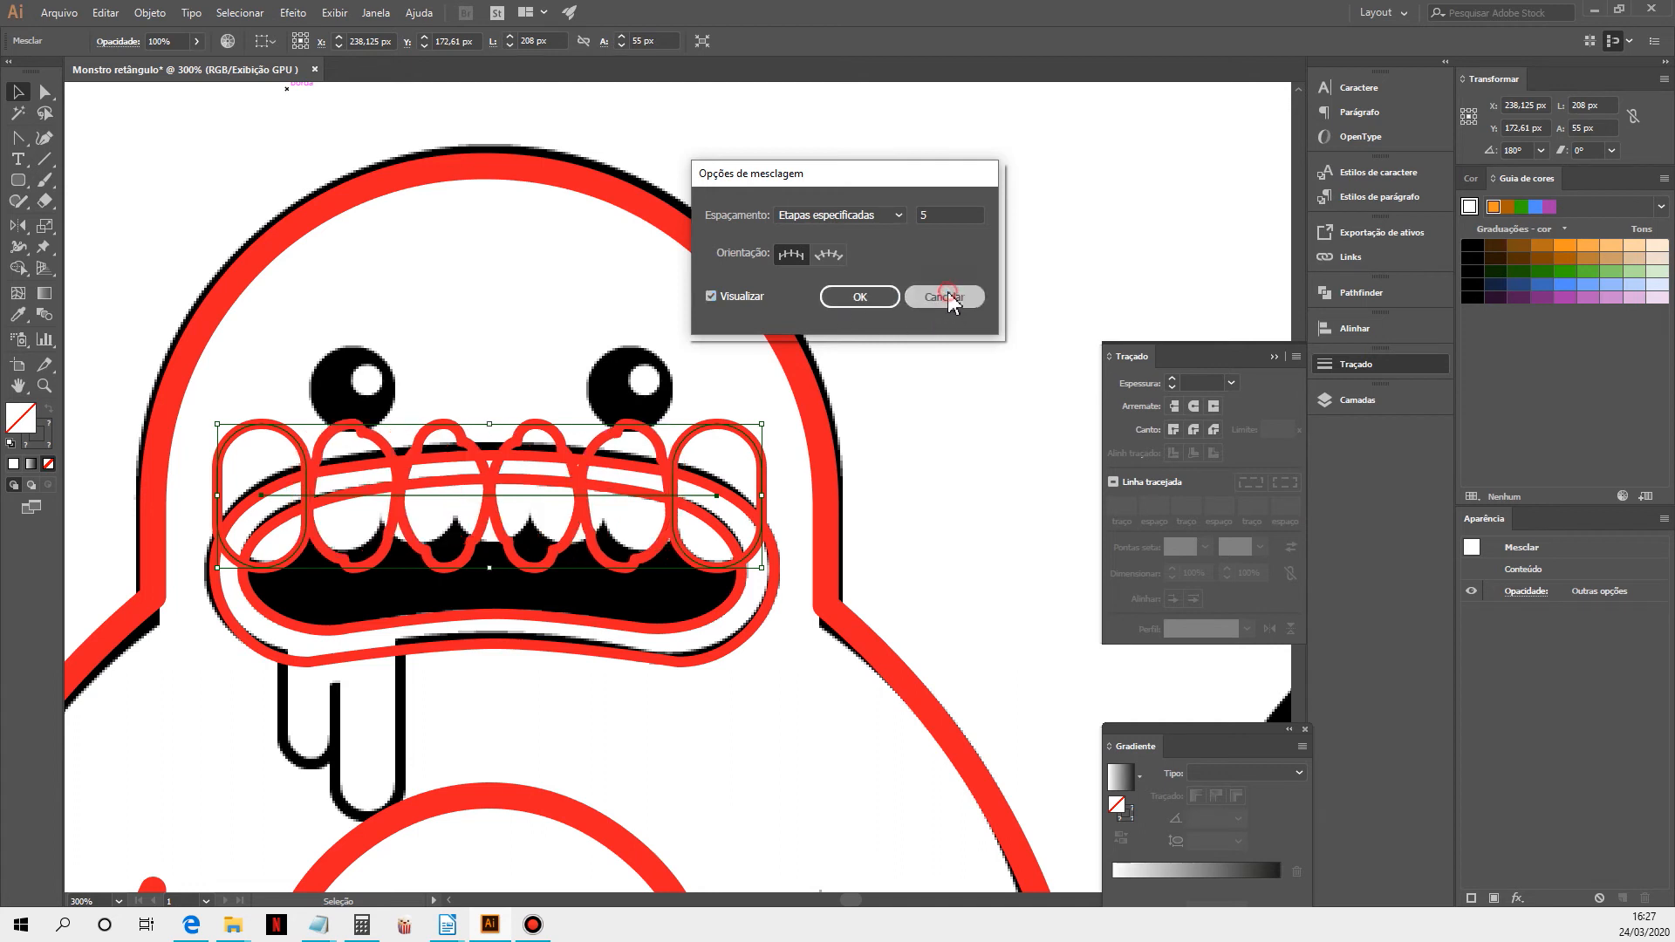
Undo the blend between the two end tooth shapes
key("a")
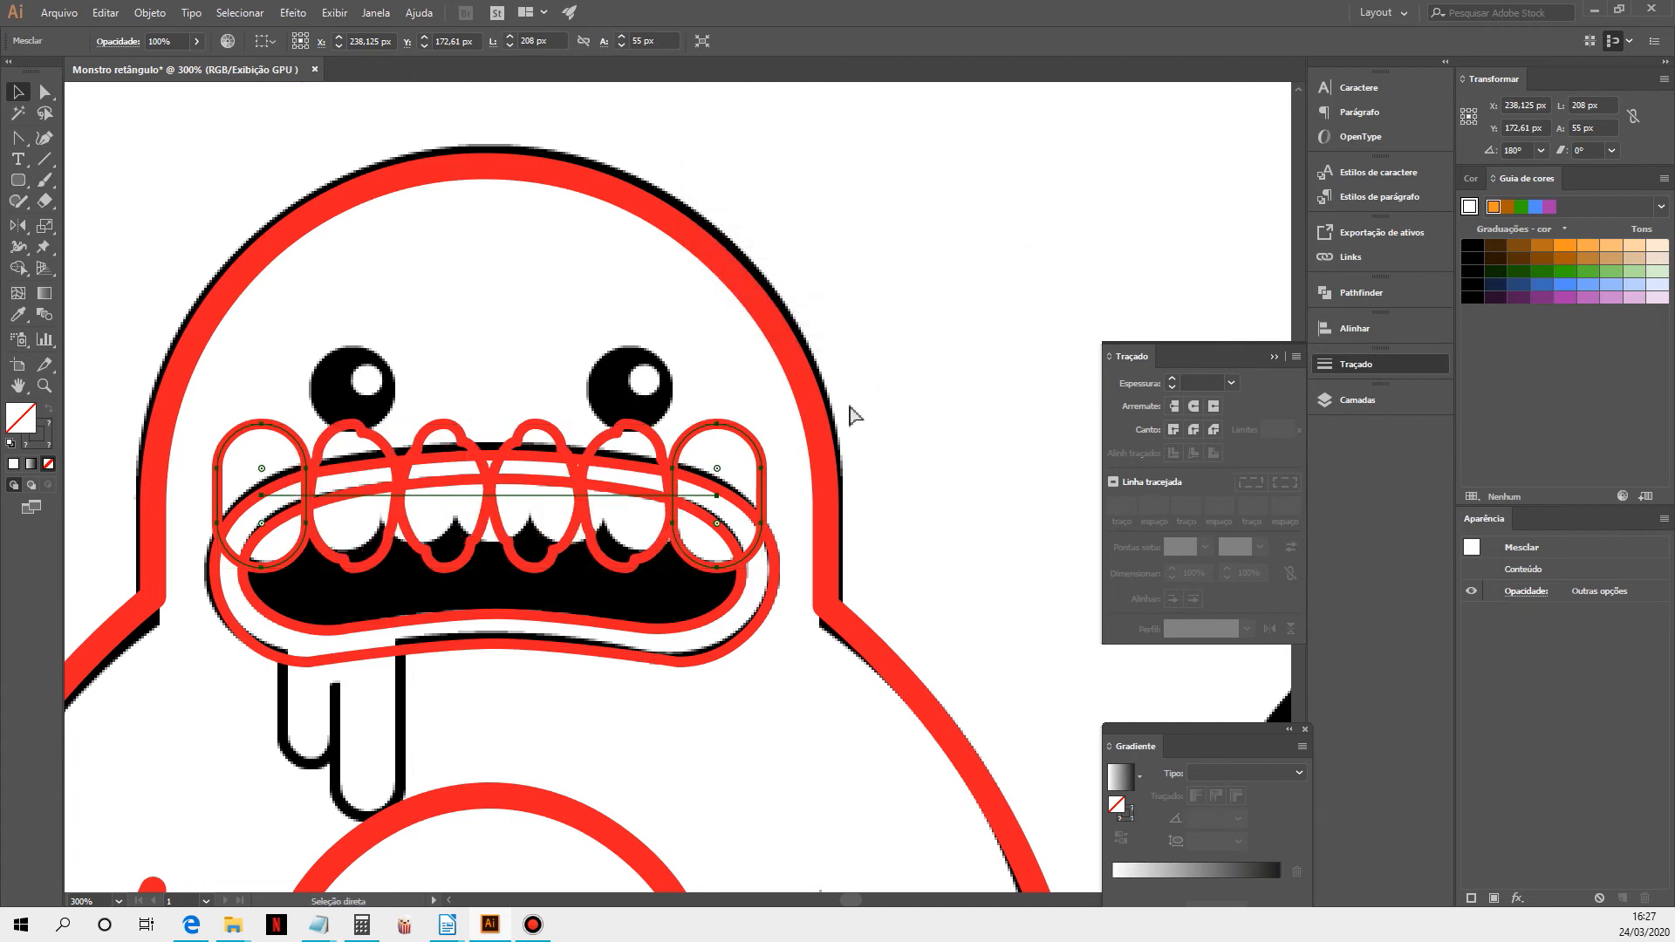
key("ctrl+z")
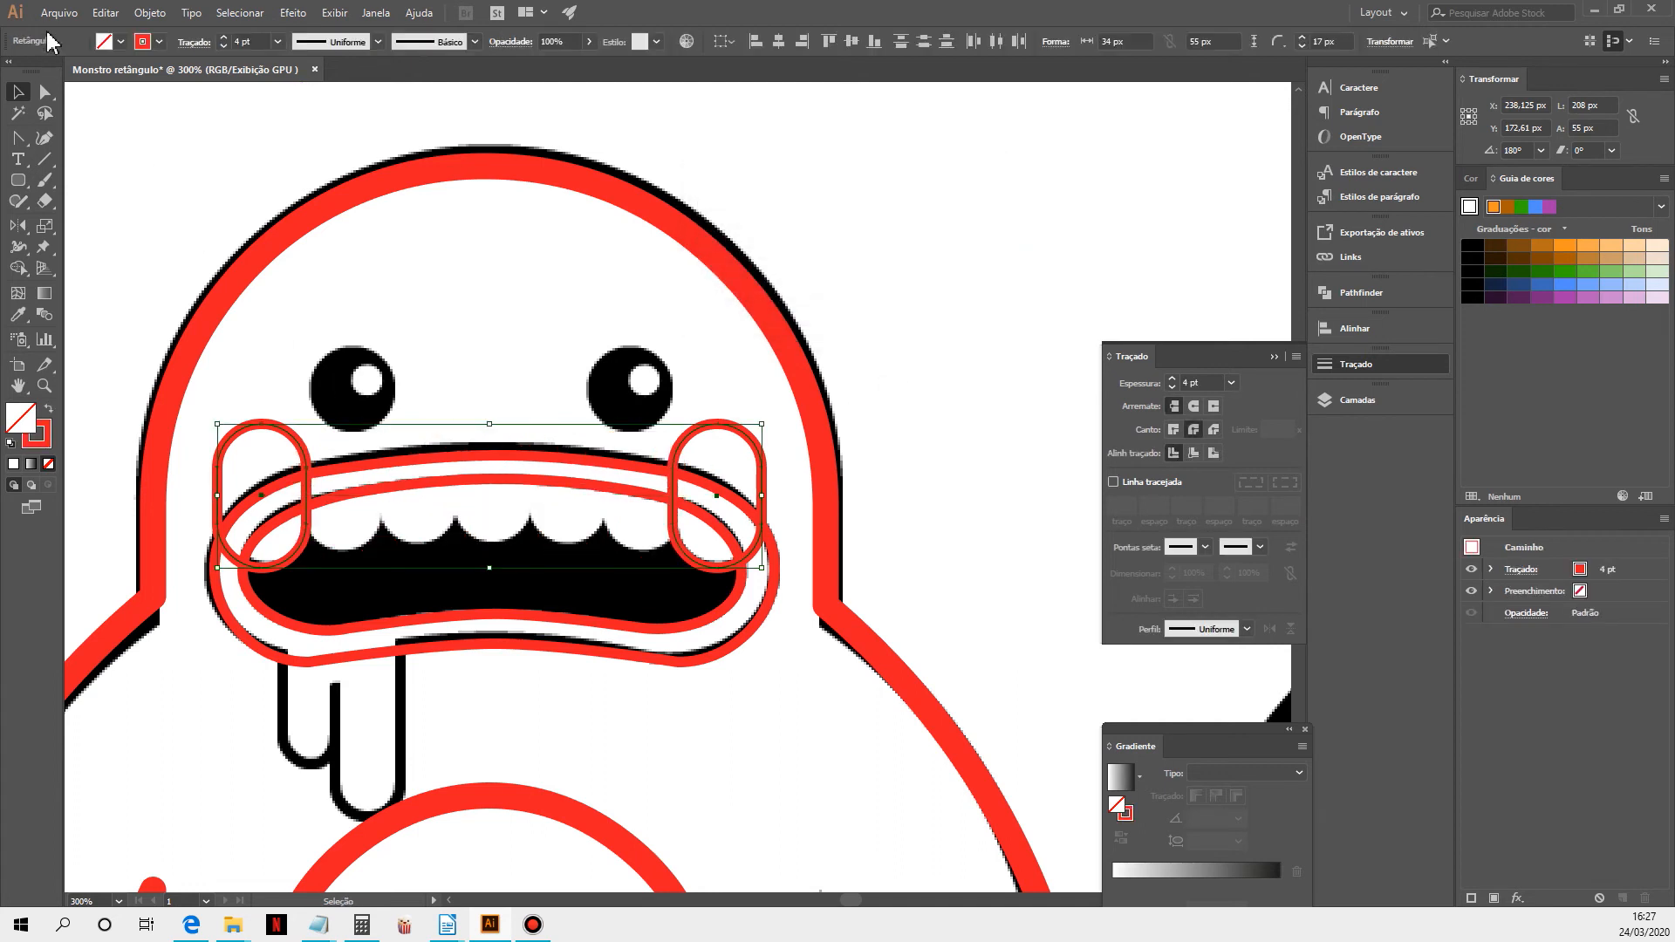
Try expanding the fill and stroke of the two end teeth and deleting the right tooth
left_click(150, 13)
left_click(198, 201)
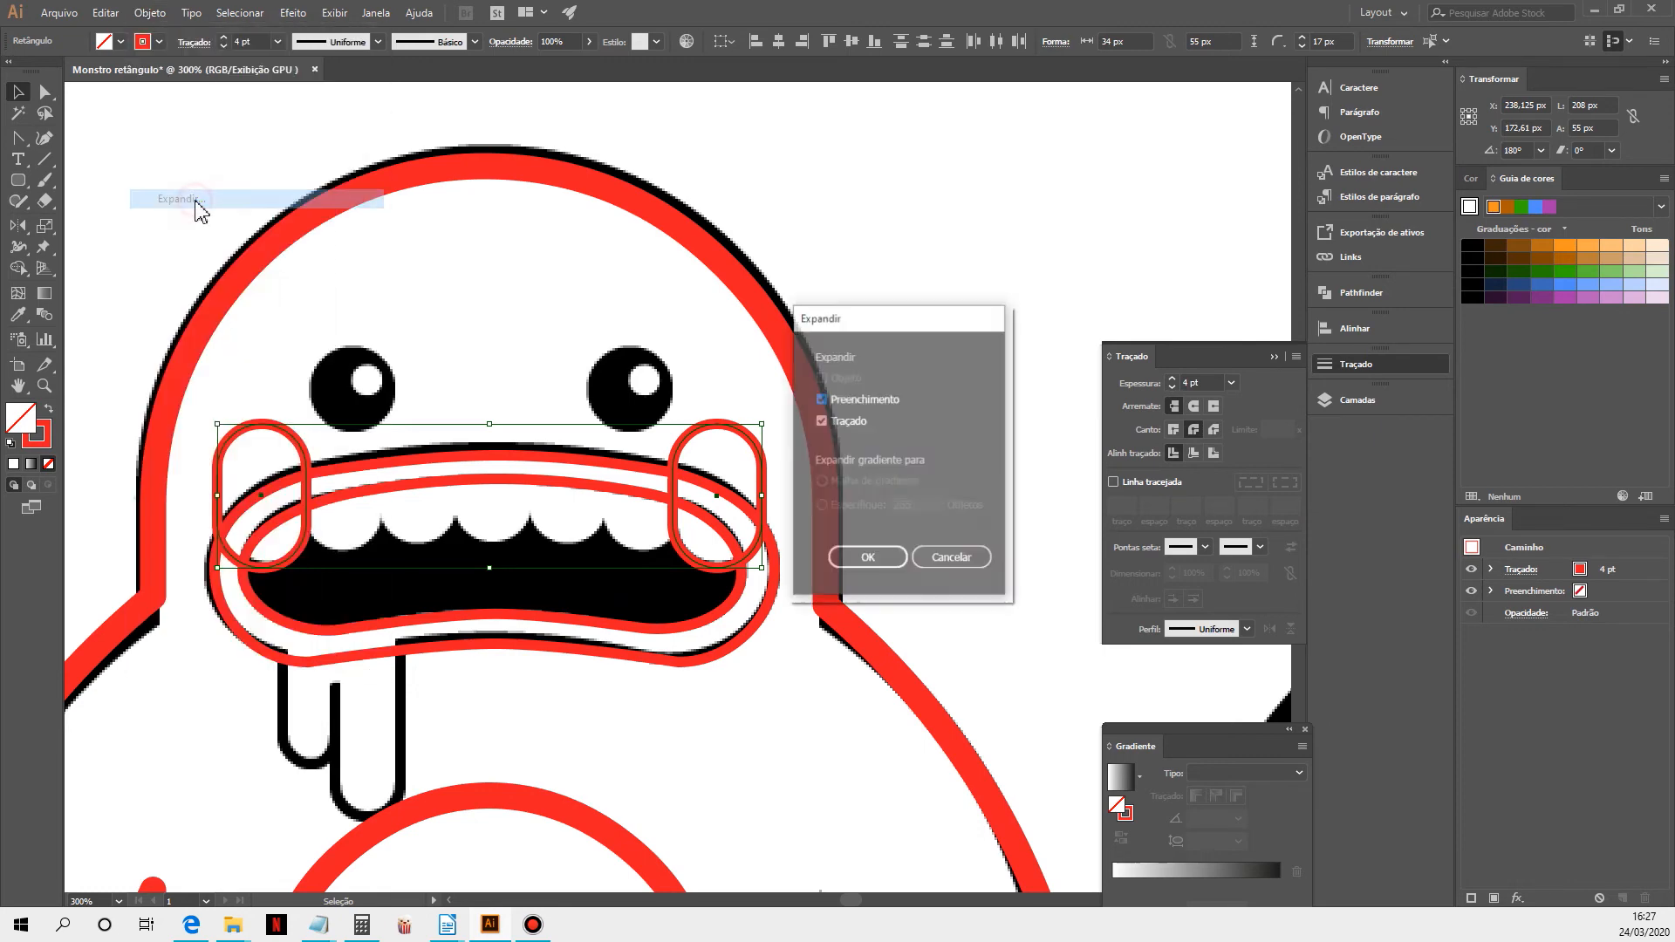
left_click(856, 559)
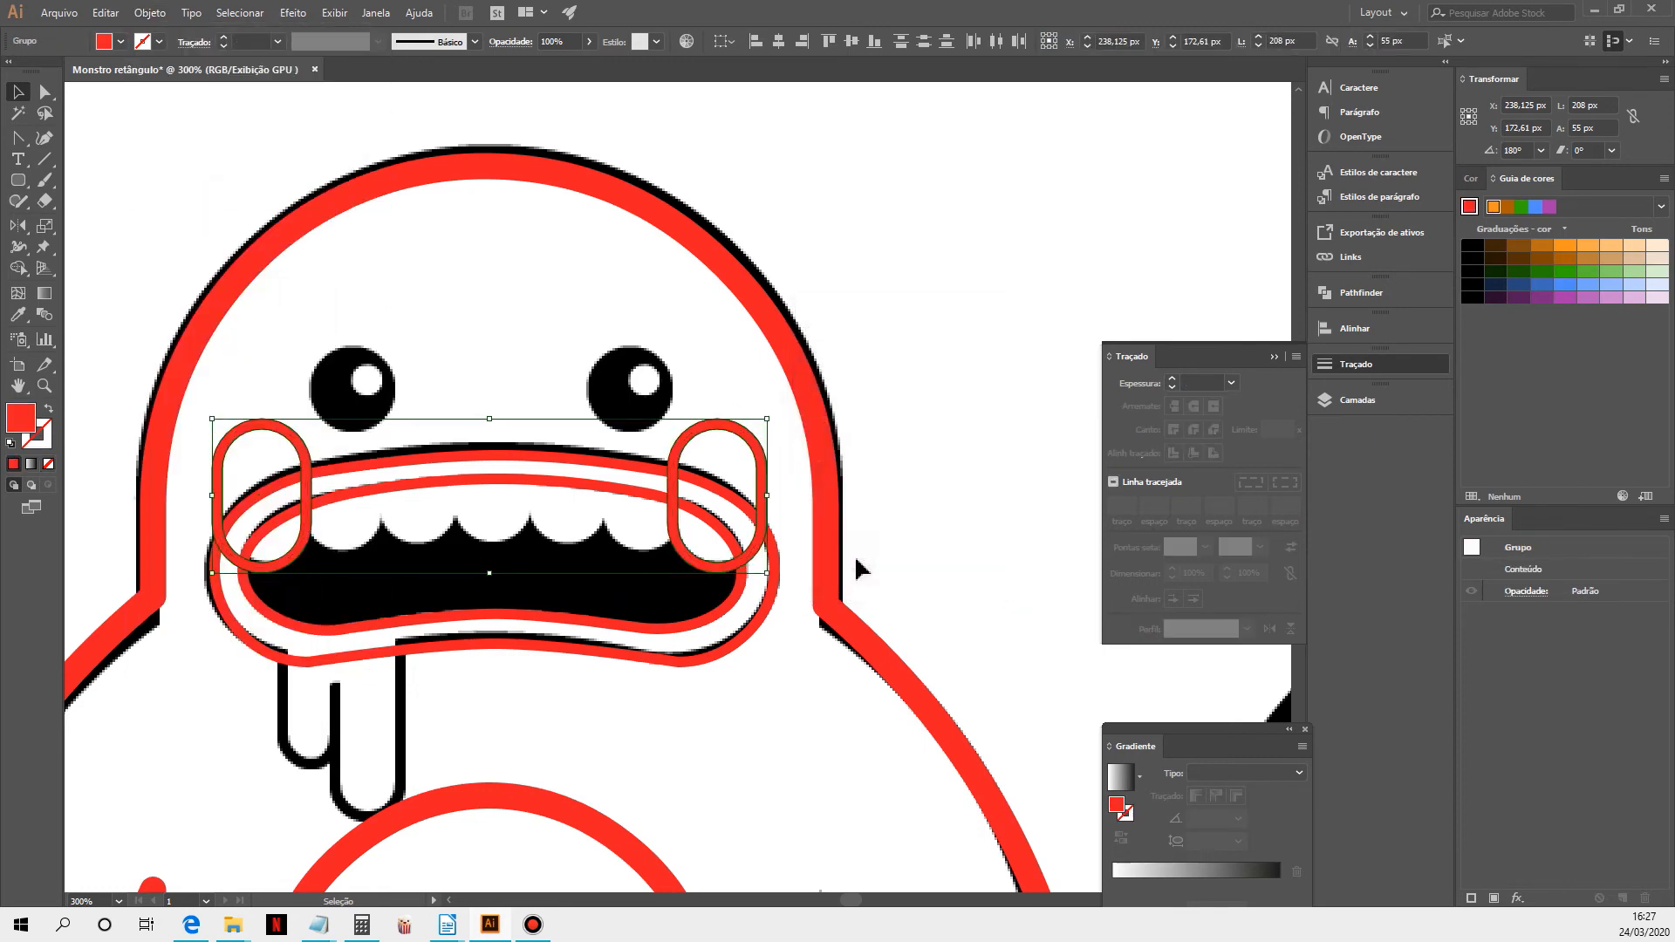
left_click(881, 488)
left_click(702, 435)
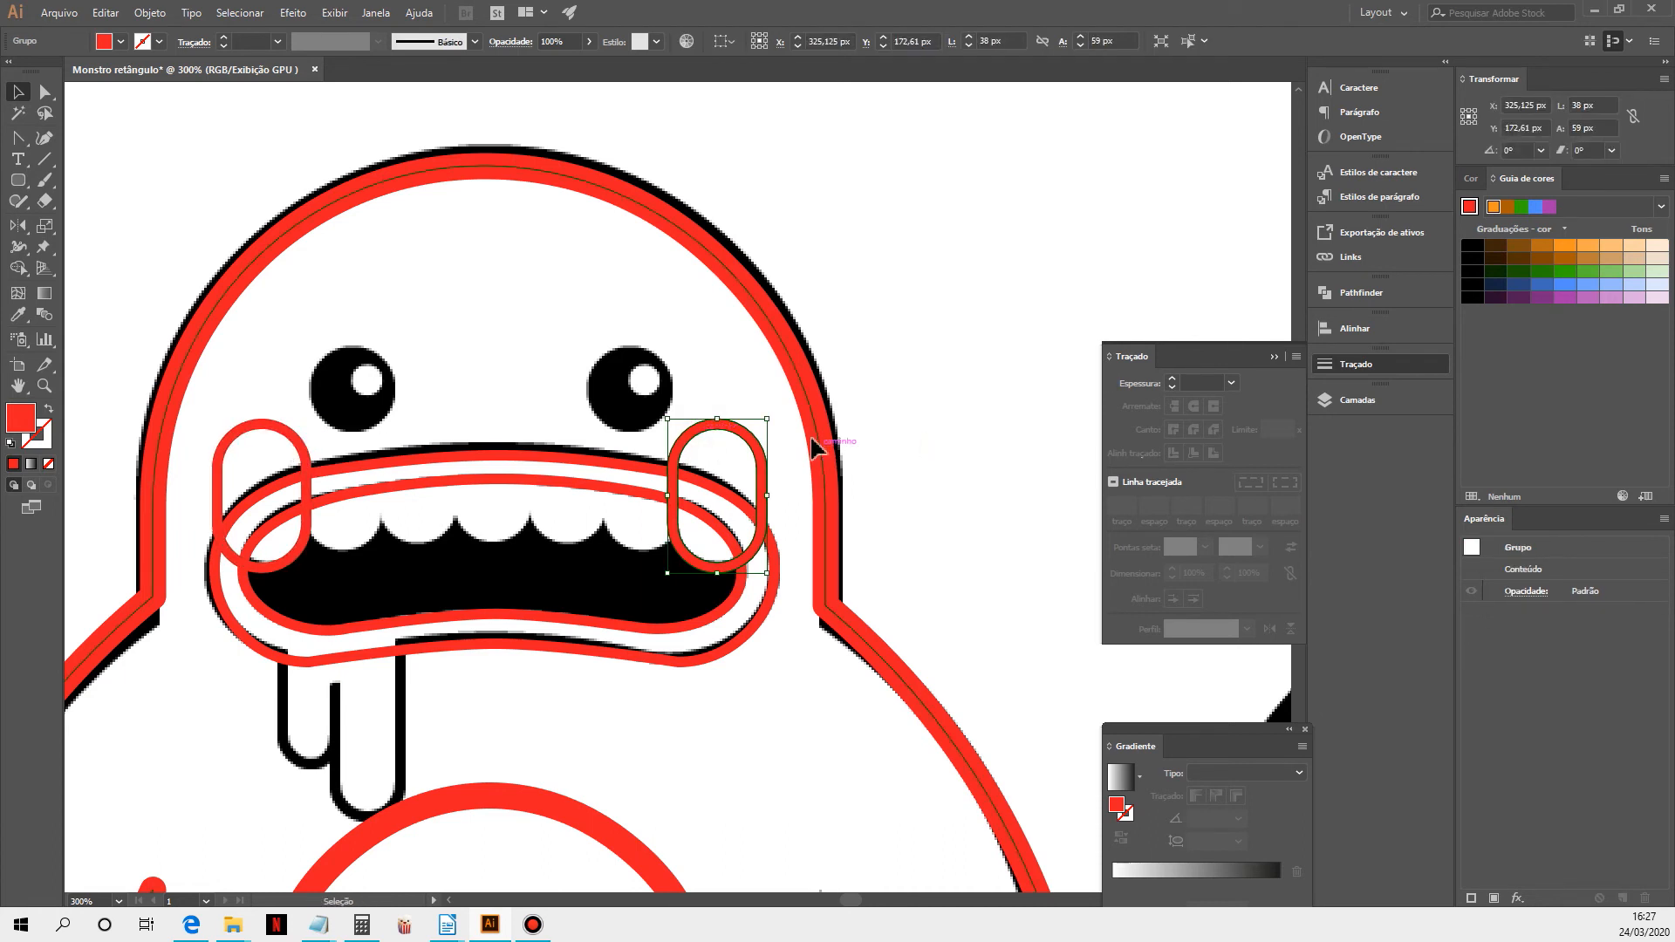
key("Delete")
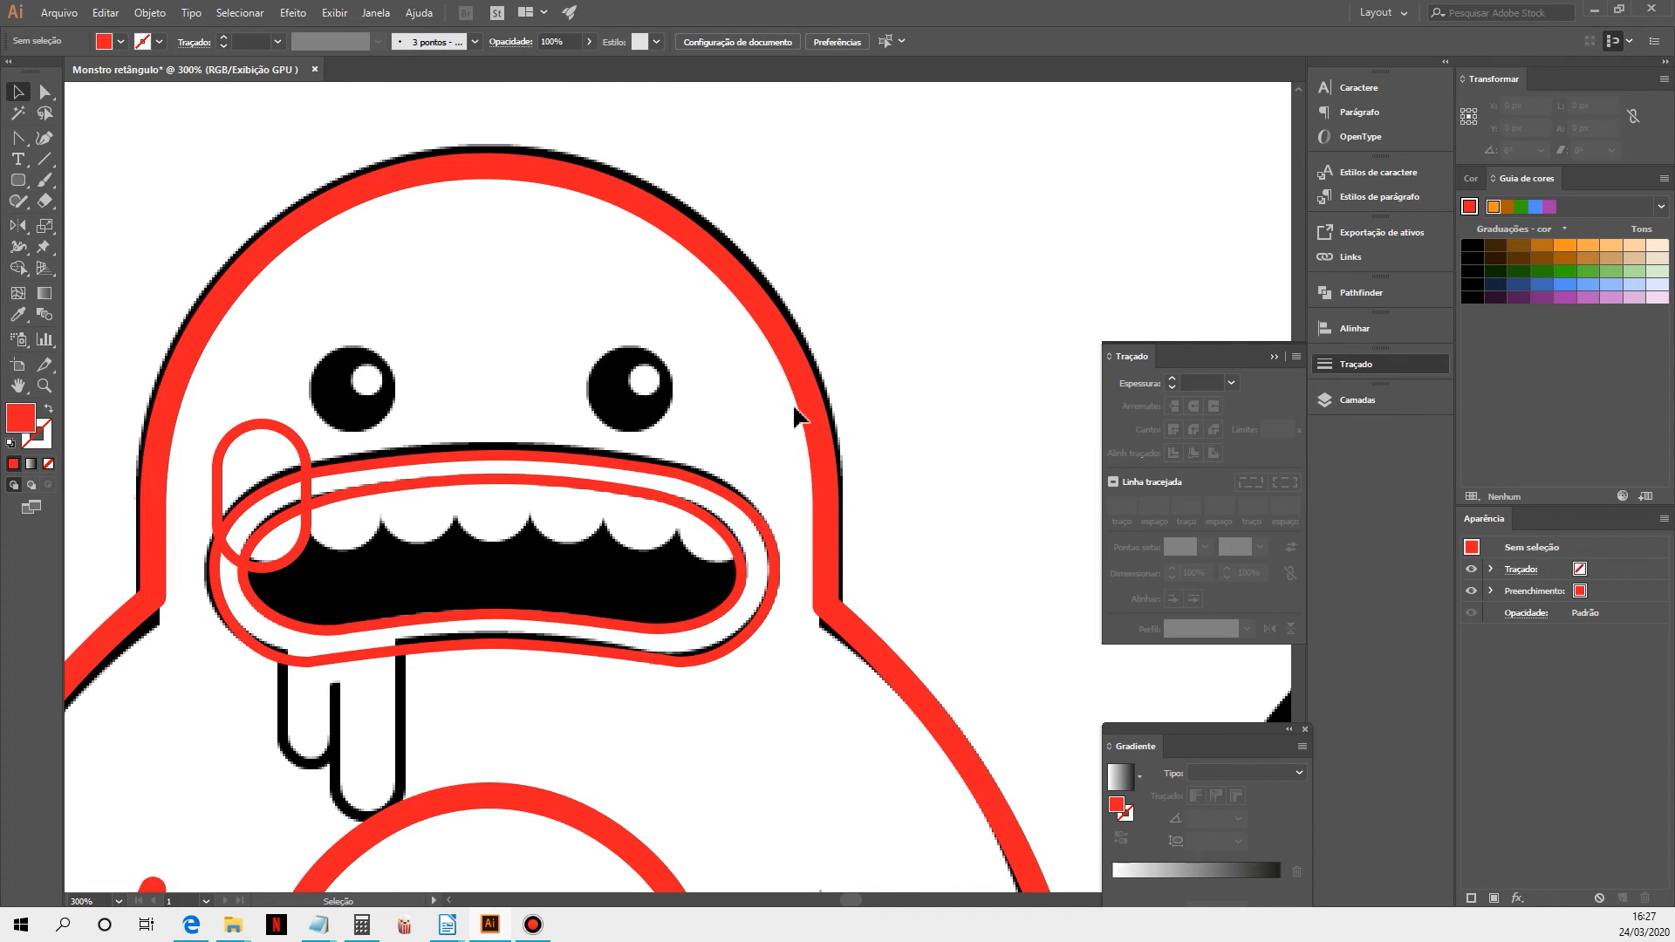
Undo the recent tooth edits back to the full row of seven upper teeth
key("ctrl+z")
key("ctrl+z")
key("ctrl+z")
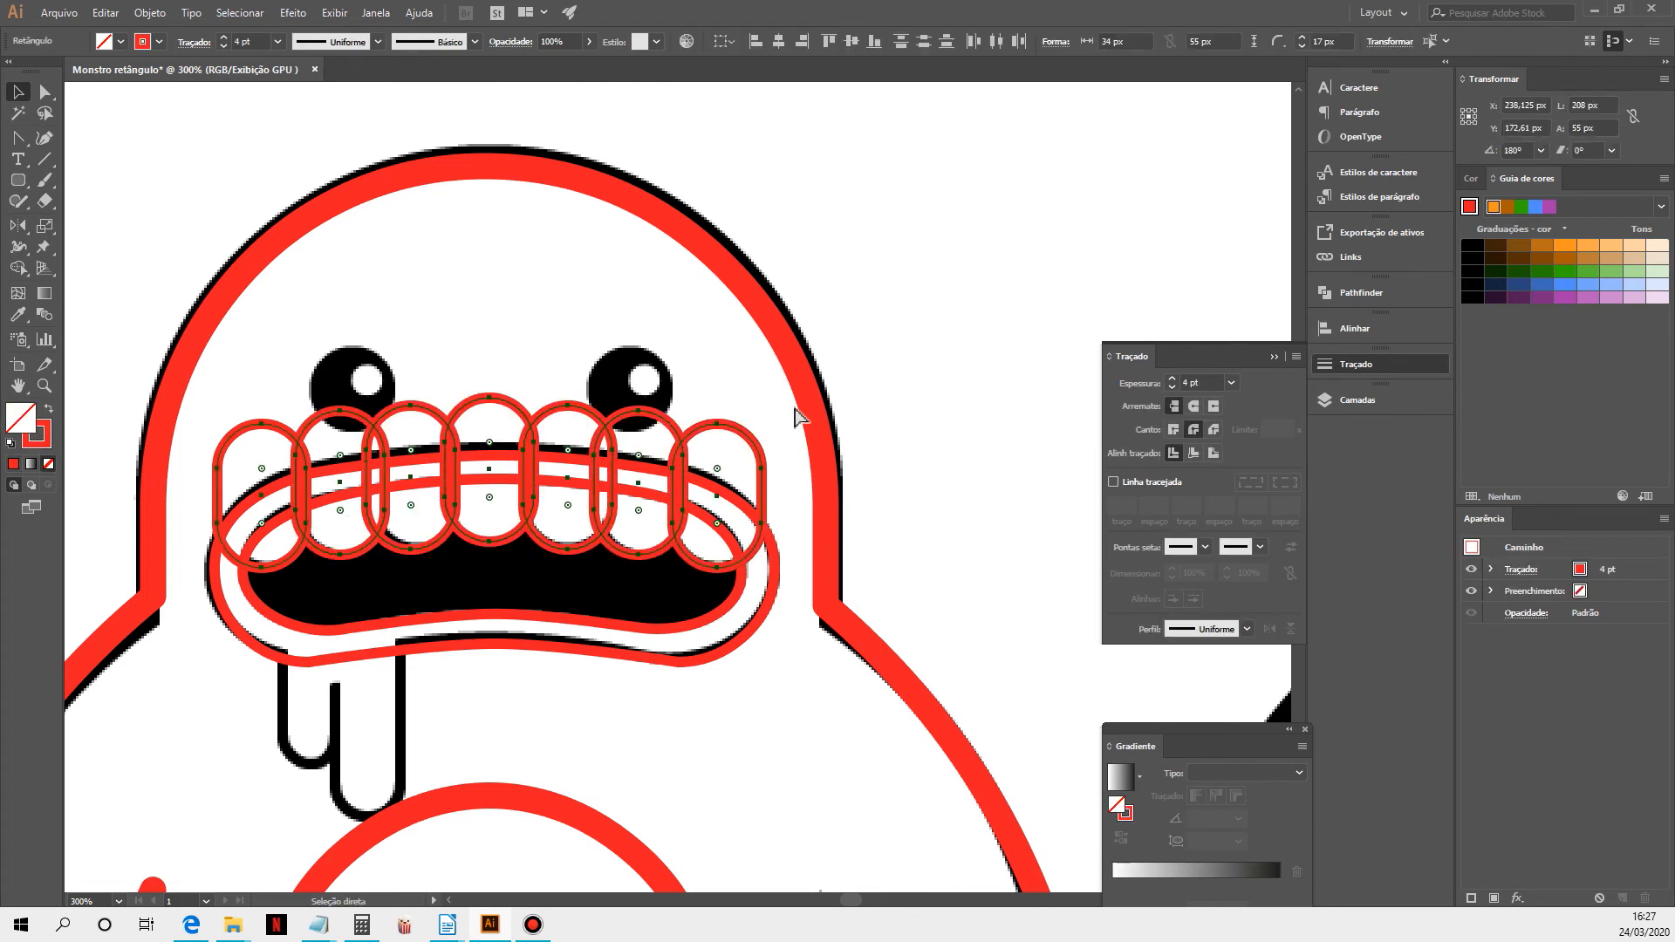
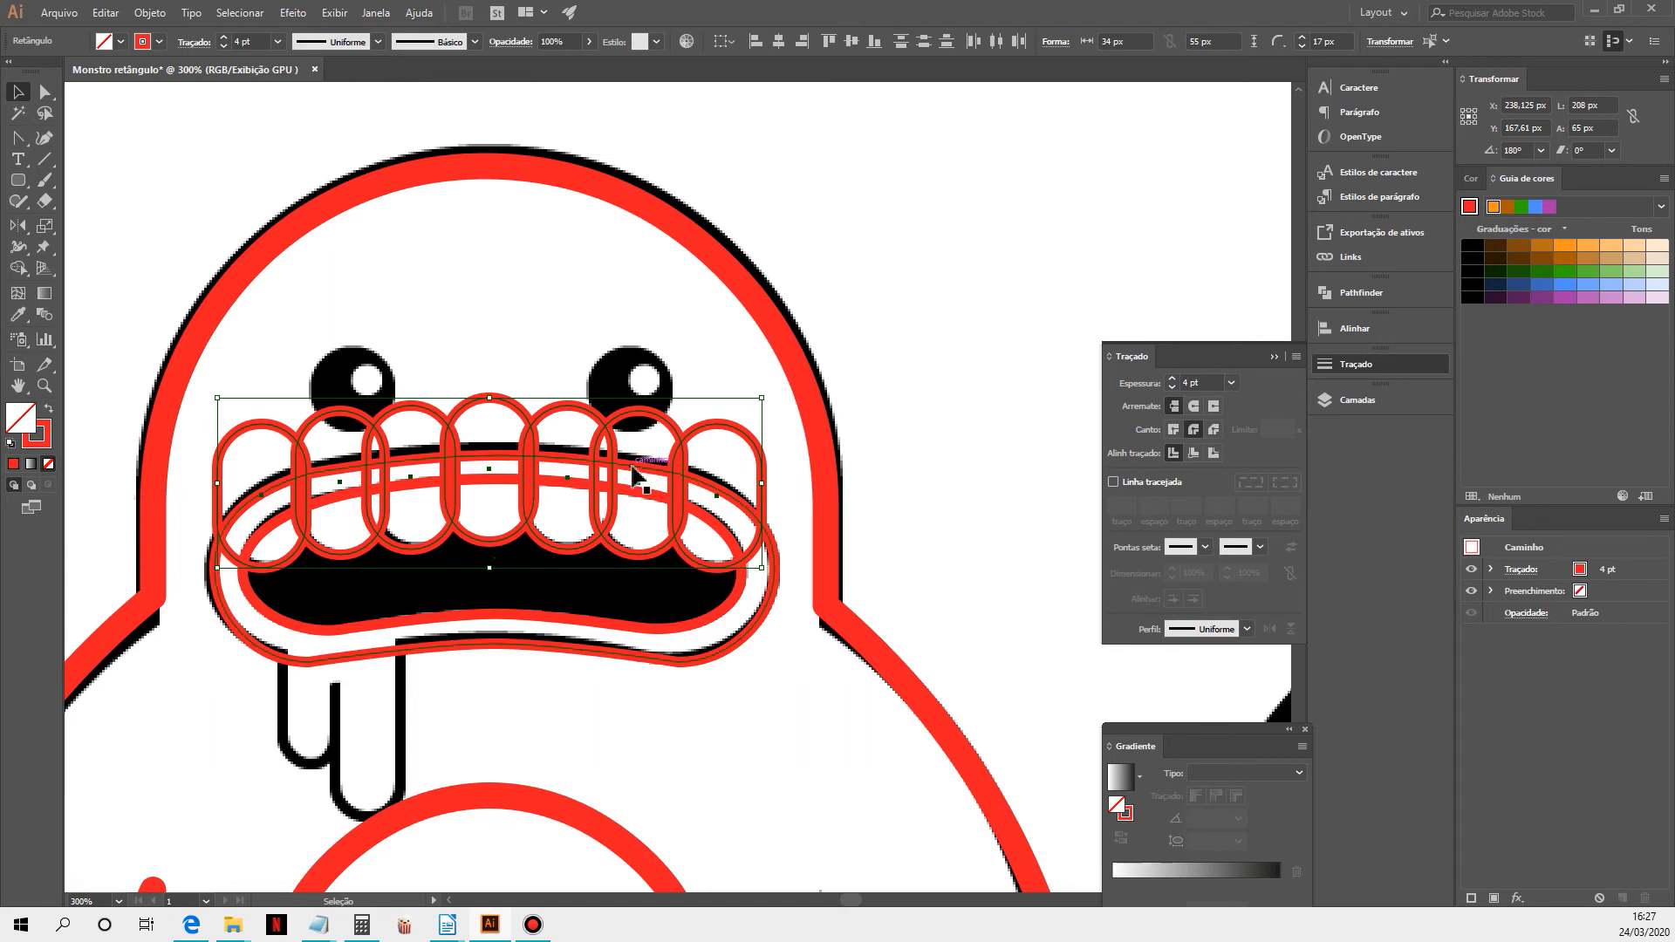
Unite the seven overlapping tooth shapes into one outline with the Pathfinder Unite mode
left_click(1350, 294)
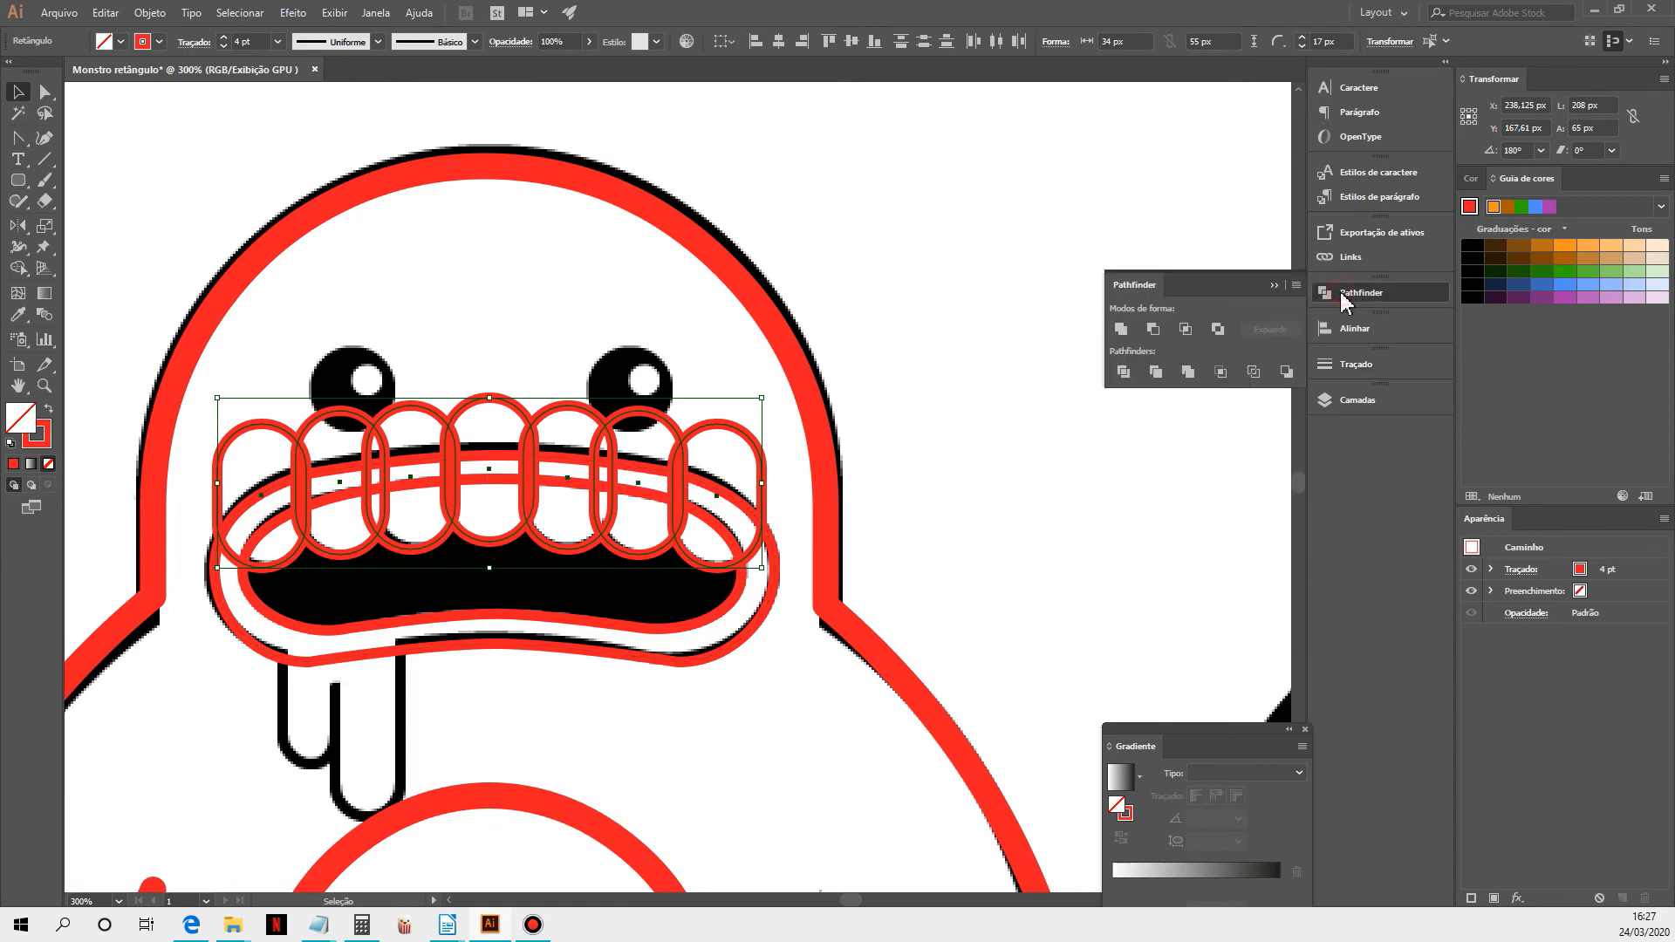
left_click(1122, 330)
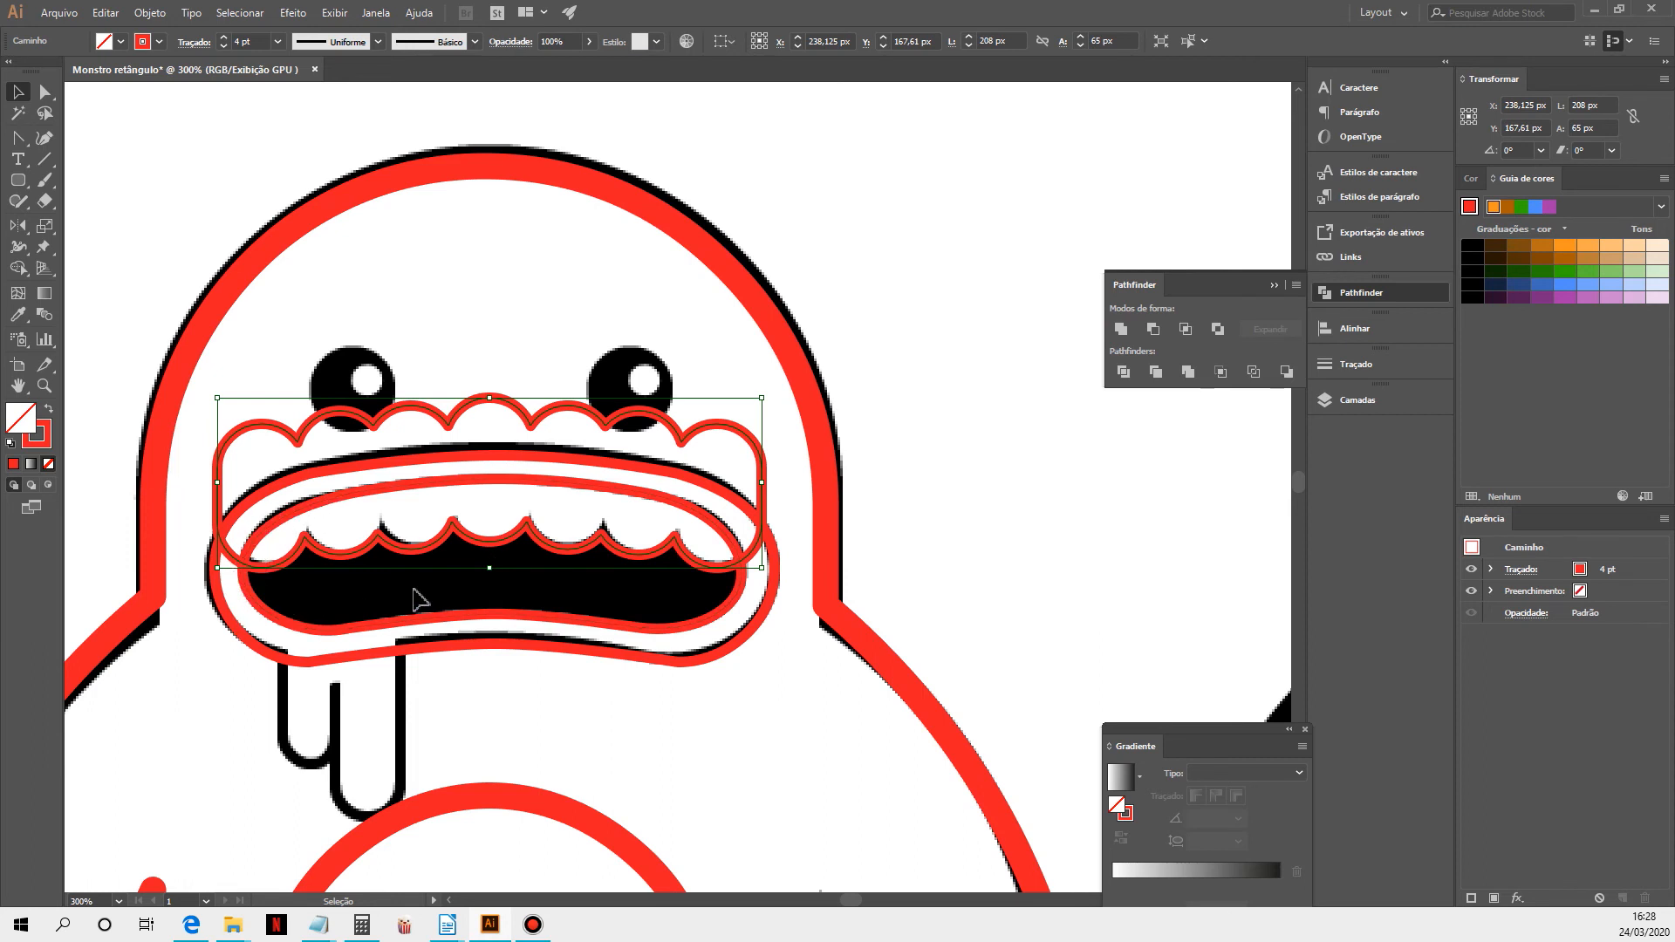
Fill the inner mouth outline with cyan and clear the selection
left_click(610, 621)
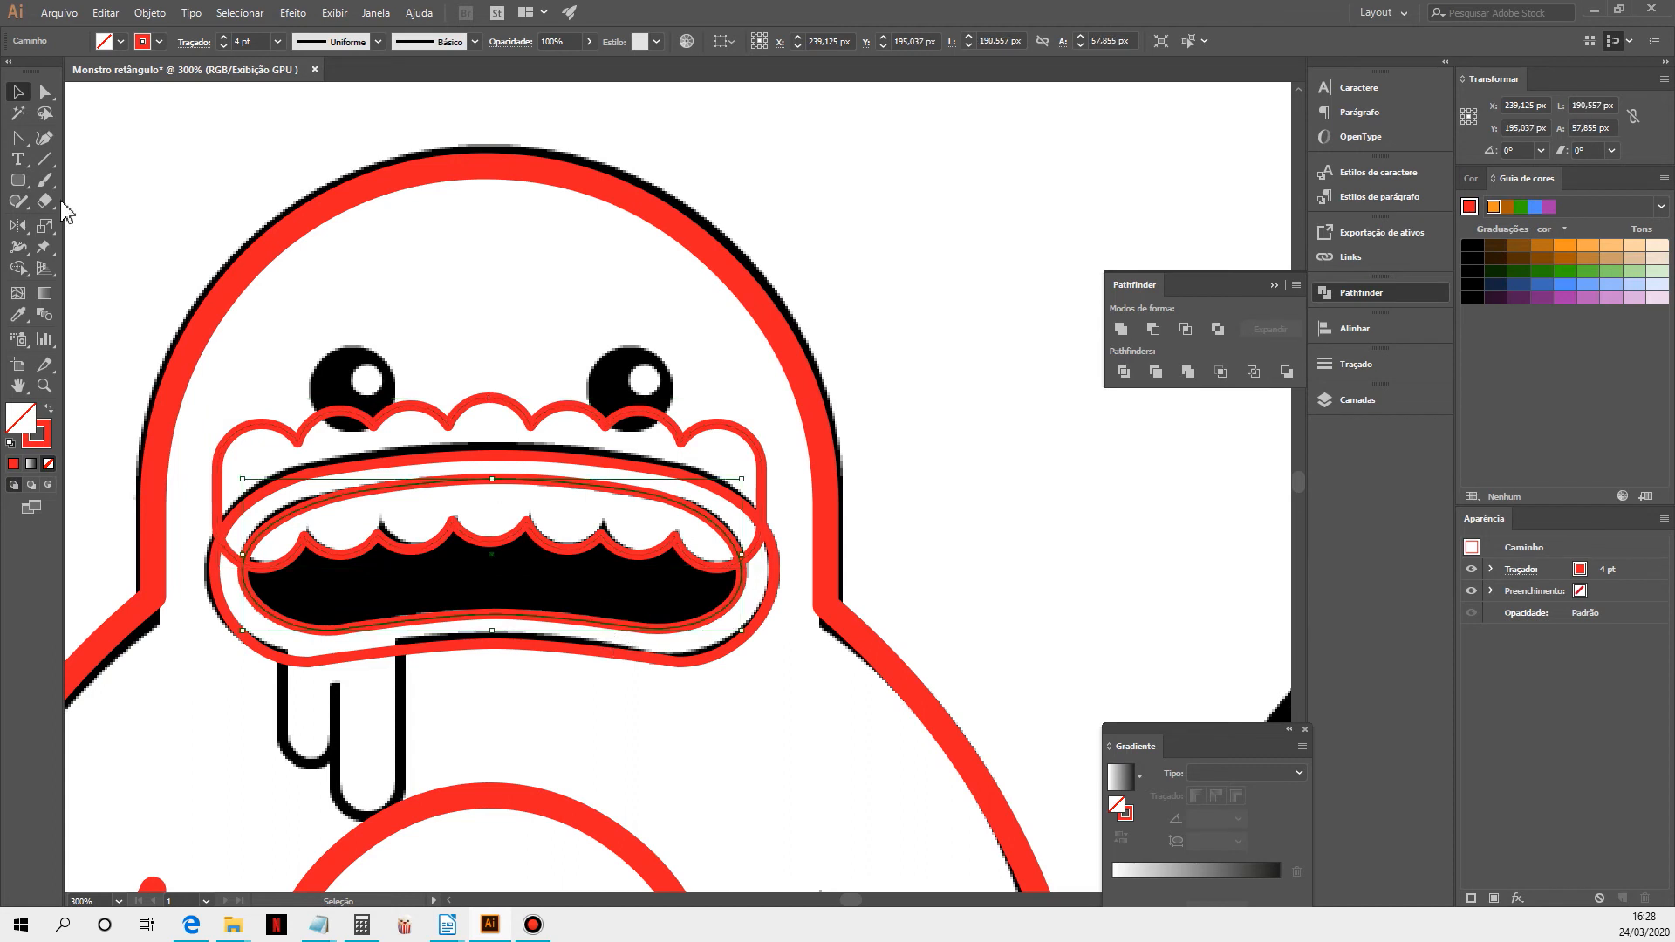
left_click(120, 41)
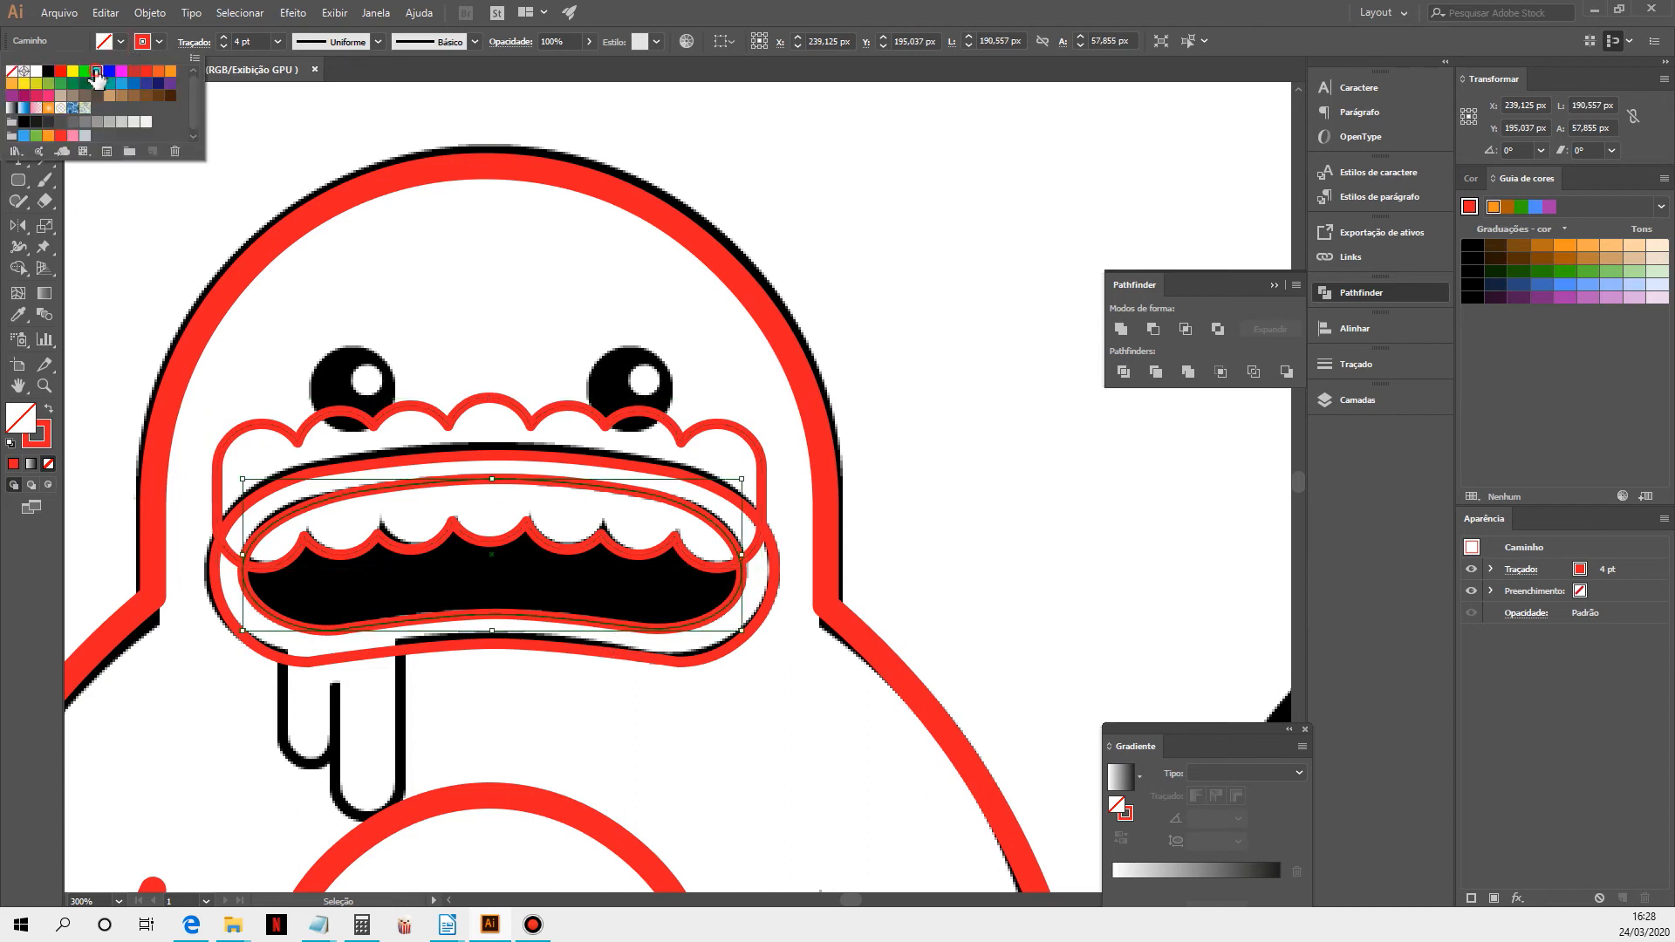
left_click(97, 72)
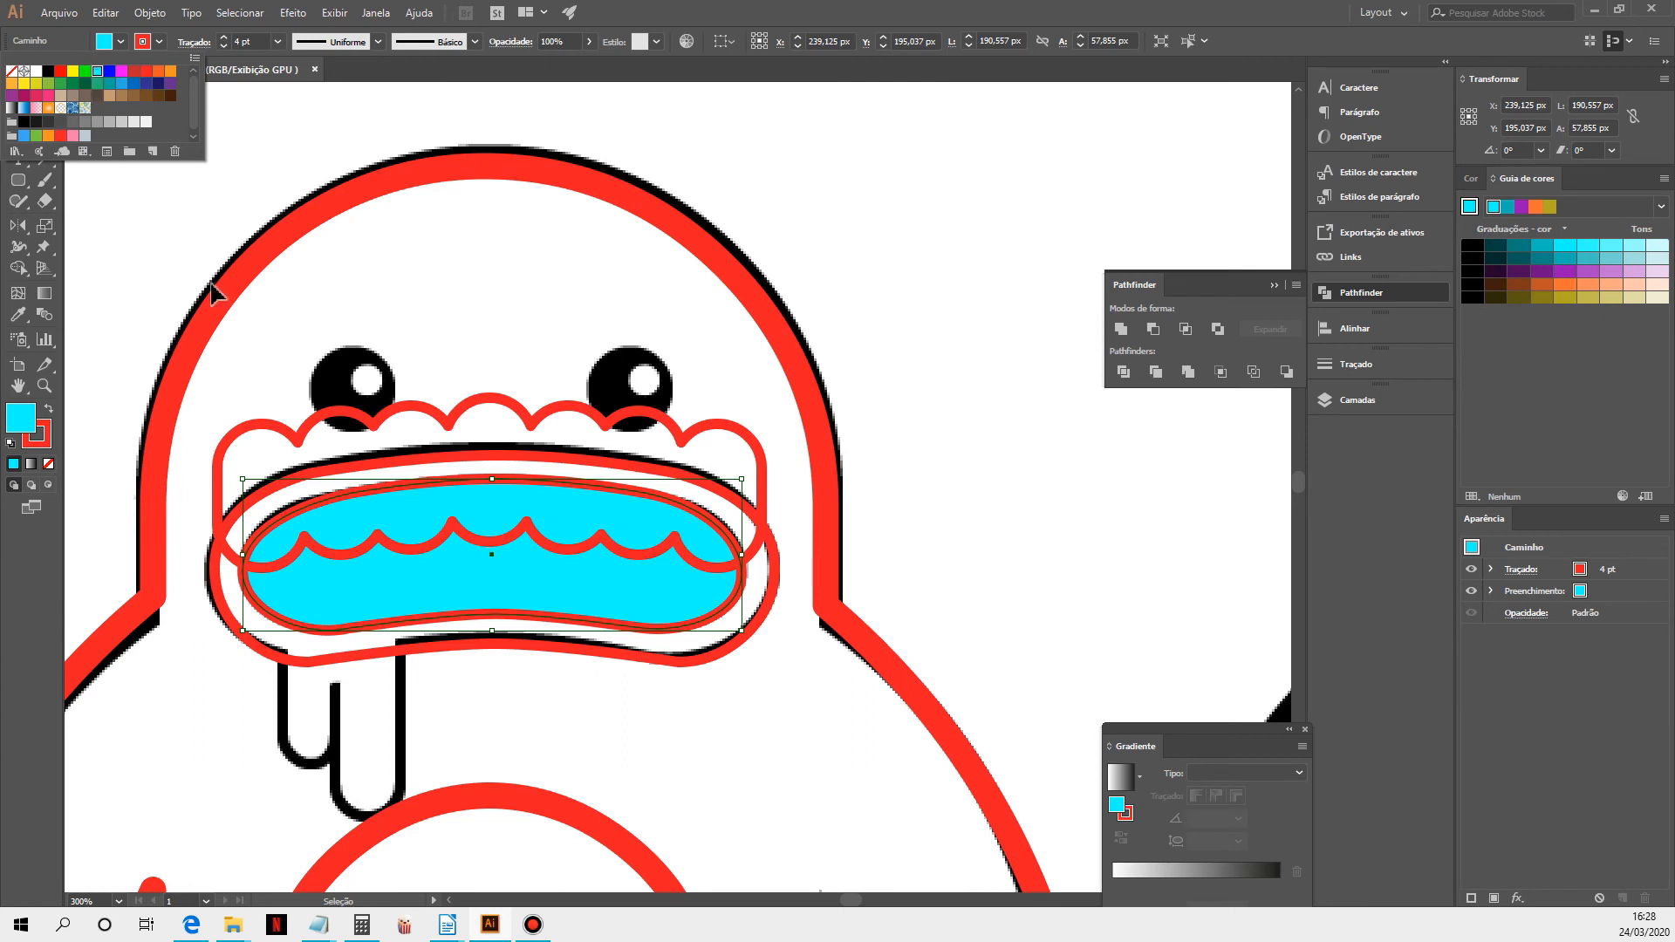
left_click(702, 441)
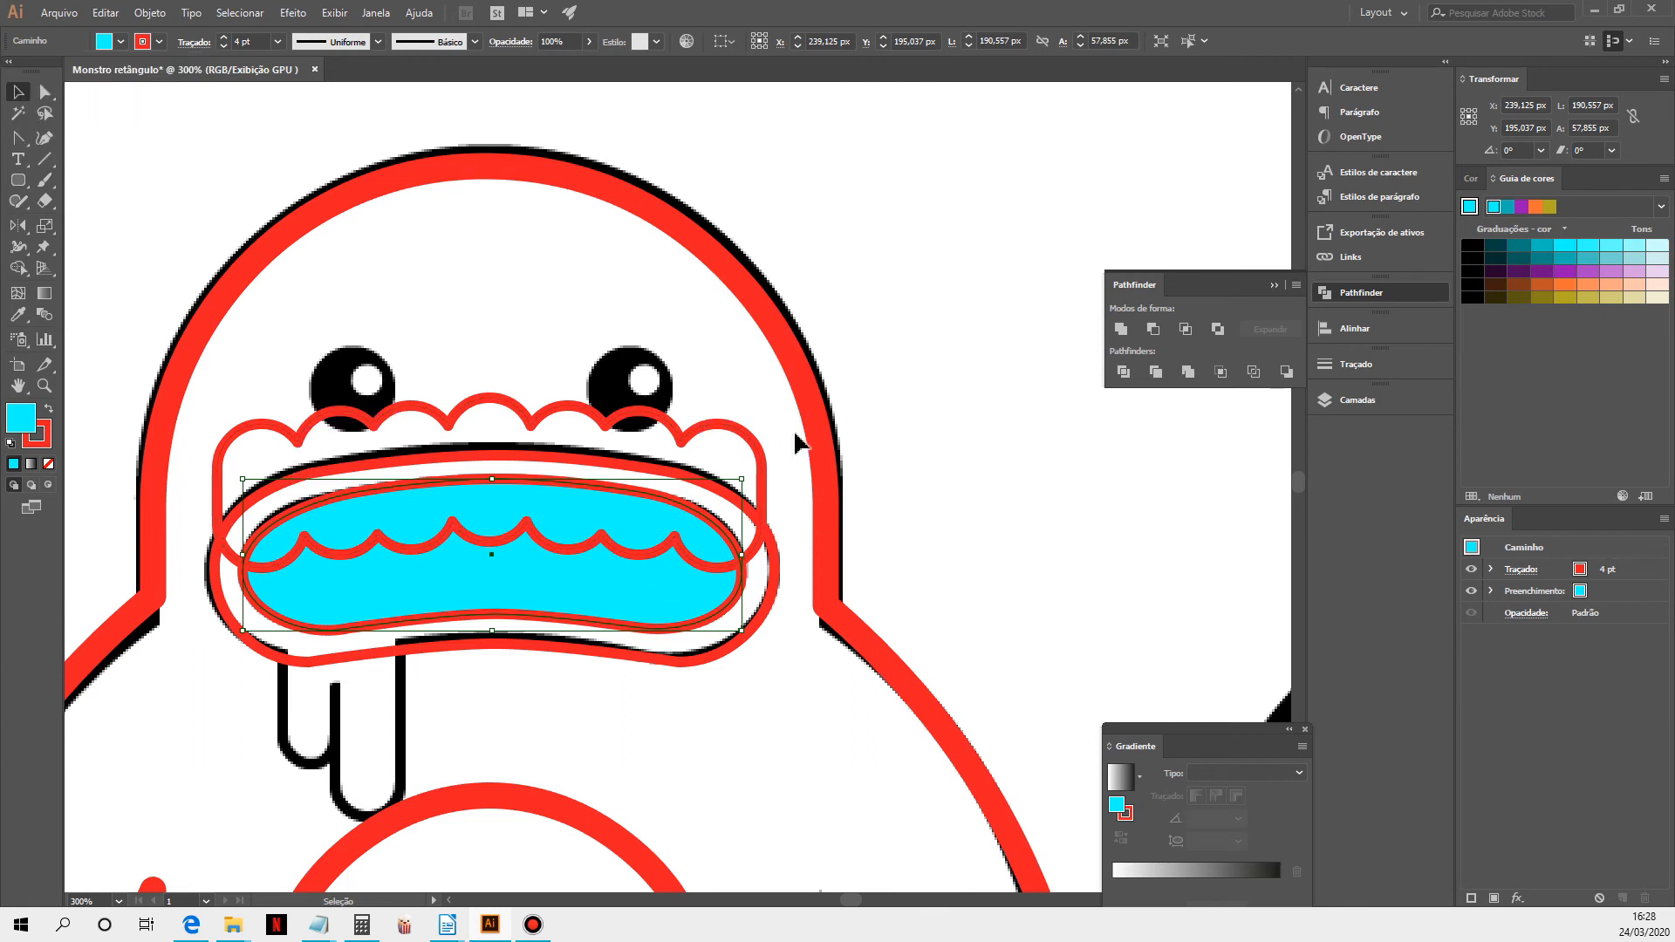
left_click(914, 504)
Duplicate the united teeth and both mouth outlines onto the empty canvas left of the artboard
left_click(698, 719, "ctrl+alt")
left_click_drag(638, 556, 546, 631)
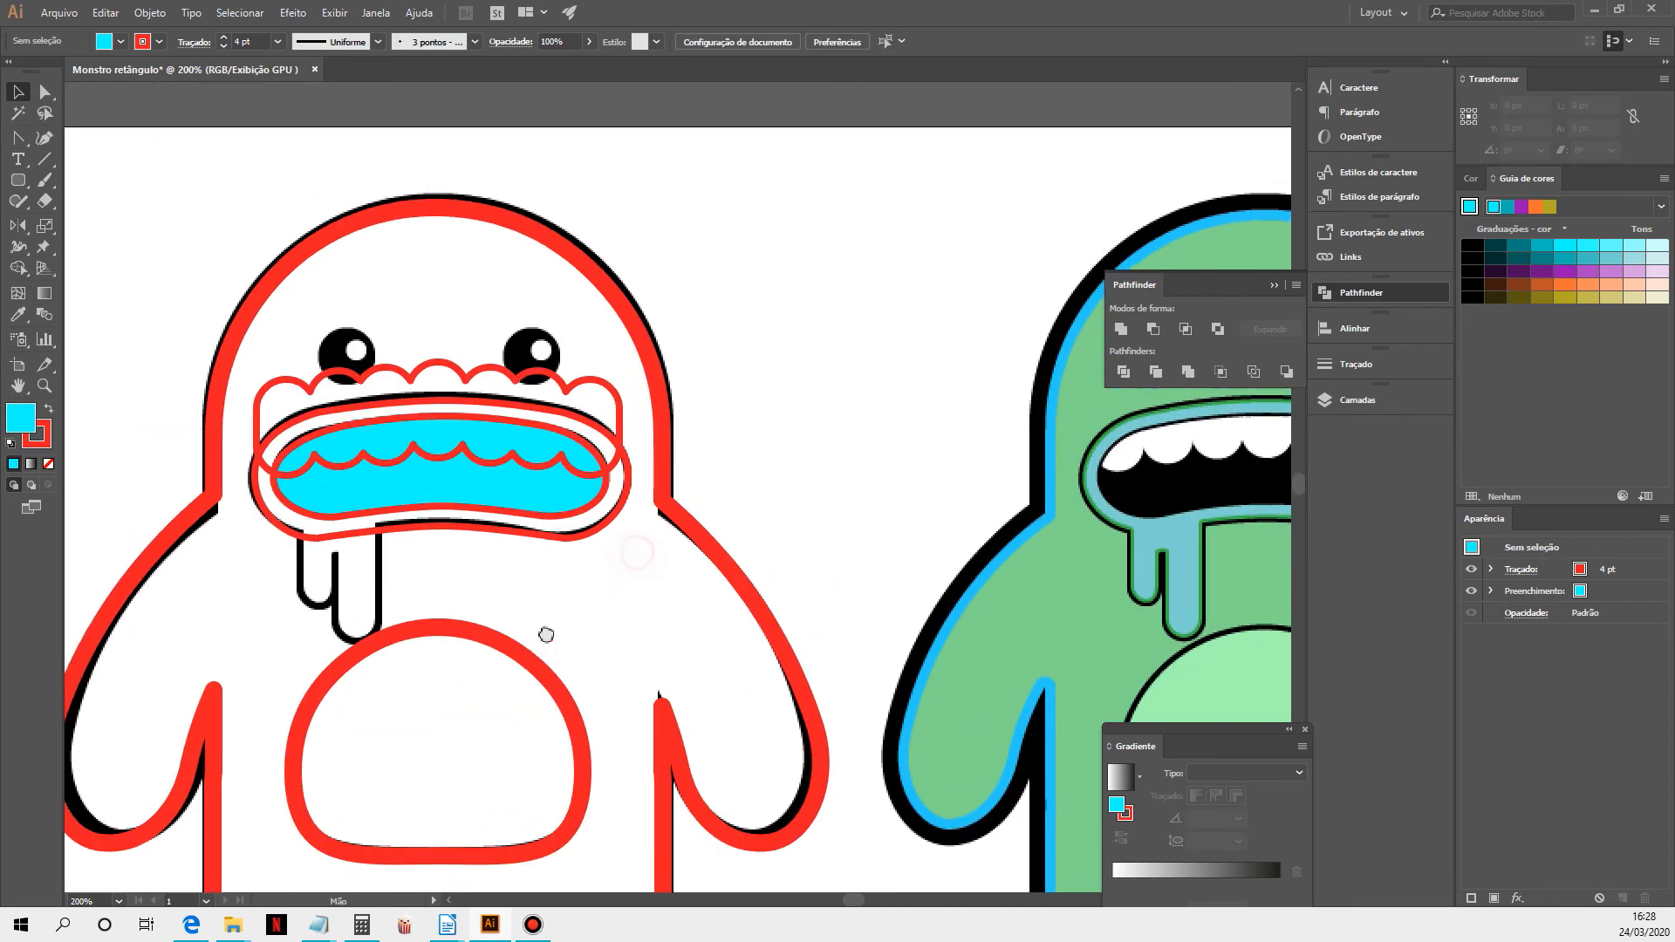
left_click_drag(556, 571, 441, 376)
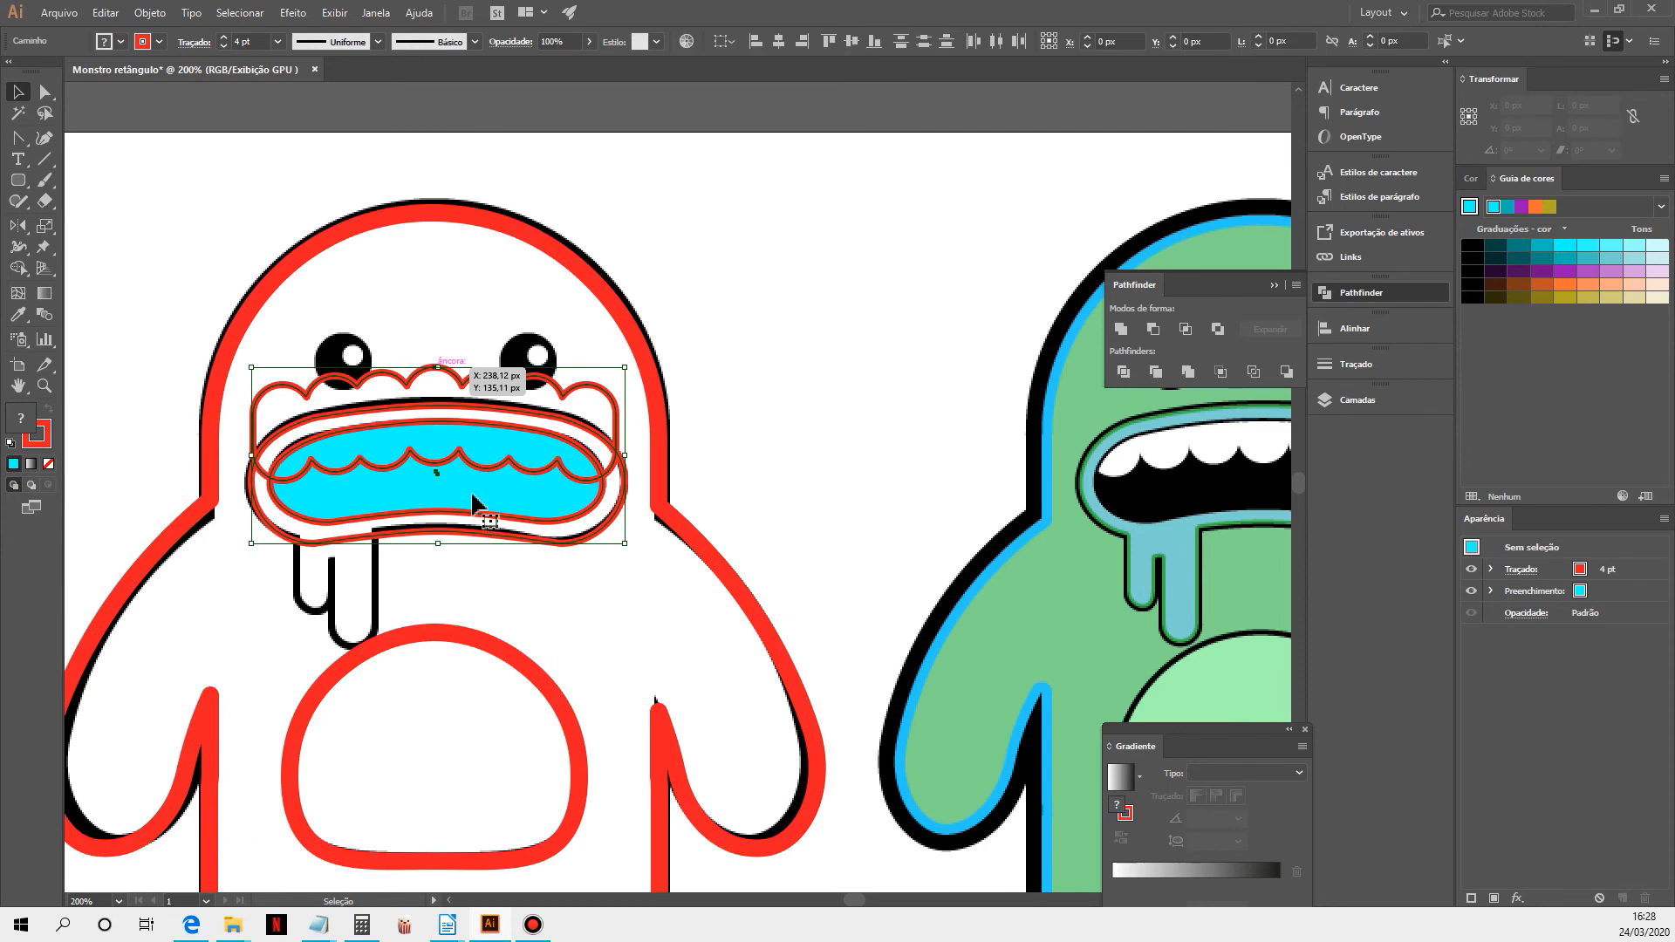
left_click_drag(513, 557, 201, 585)
left_click_drag(311, 636, 731, 673)
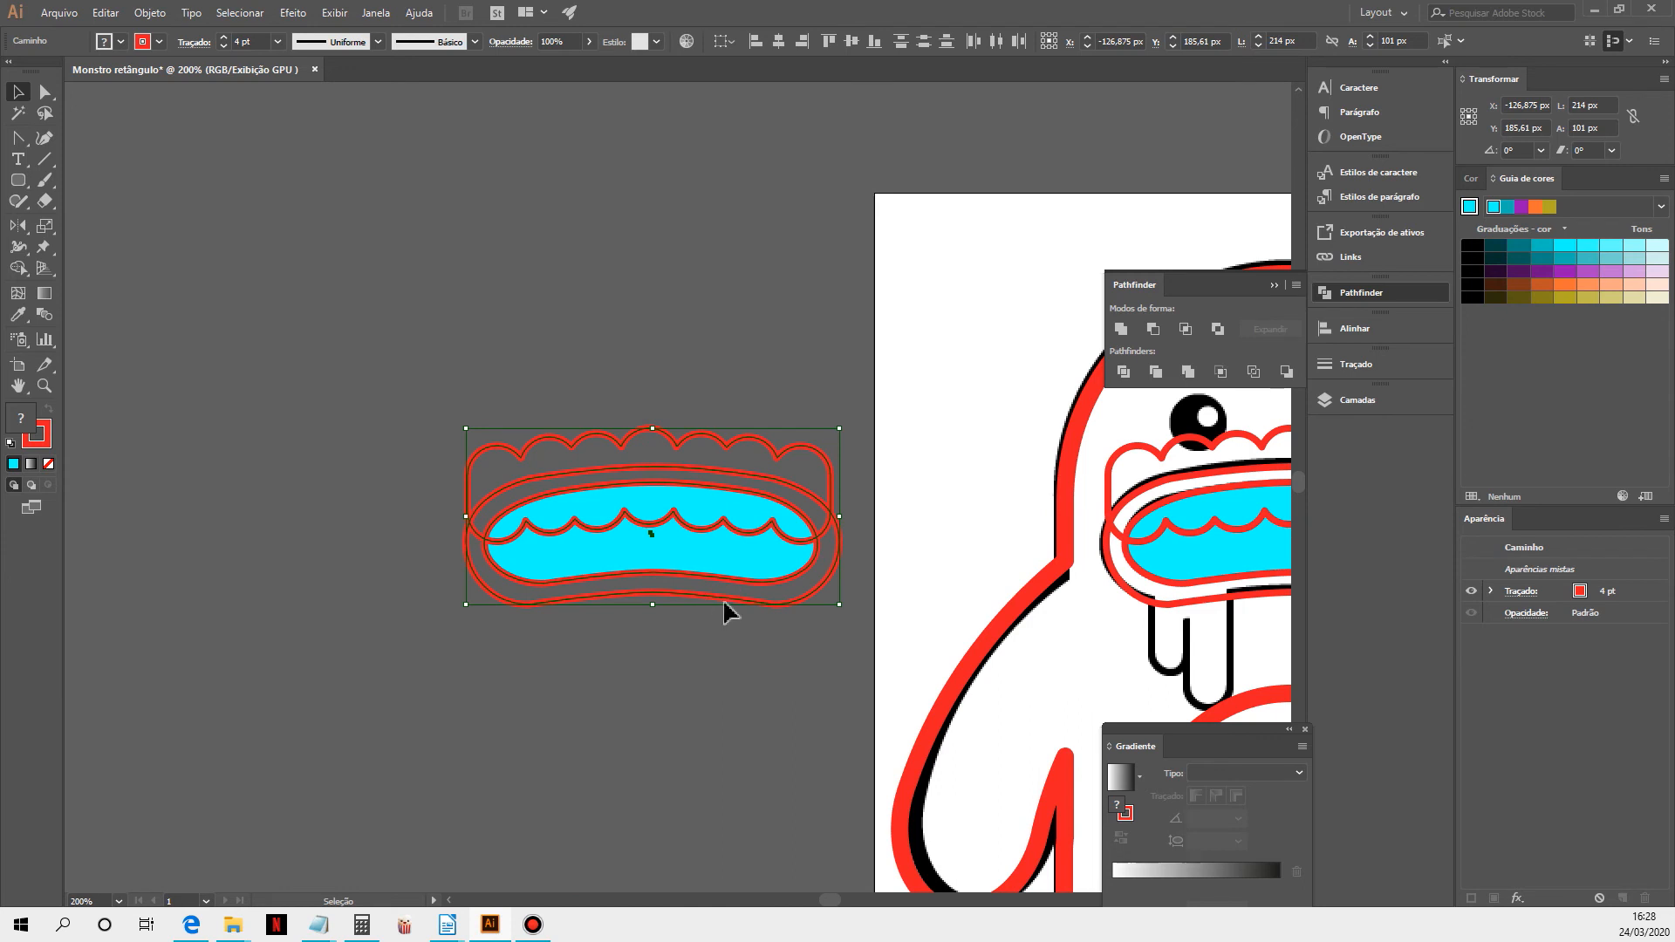
left_click_drag(725, 602, 578, 686)
left_click(578, 681)
left_click(545, 585, "ctrl")
left_click_drag(672, 496, 526, 626)
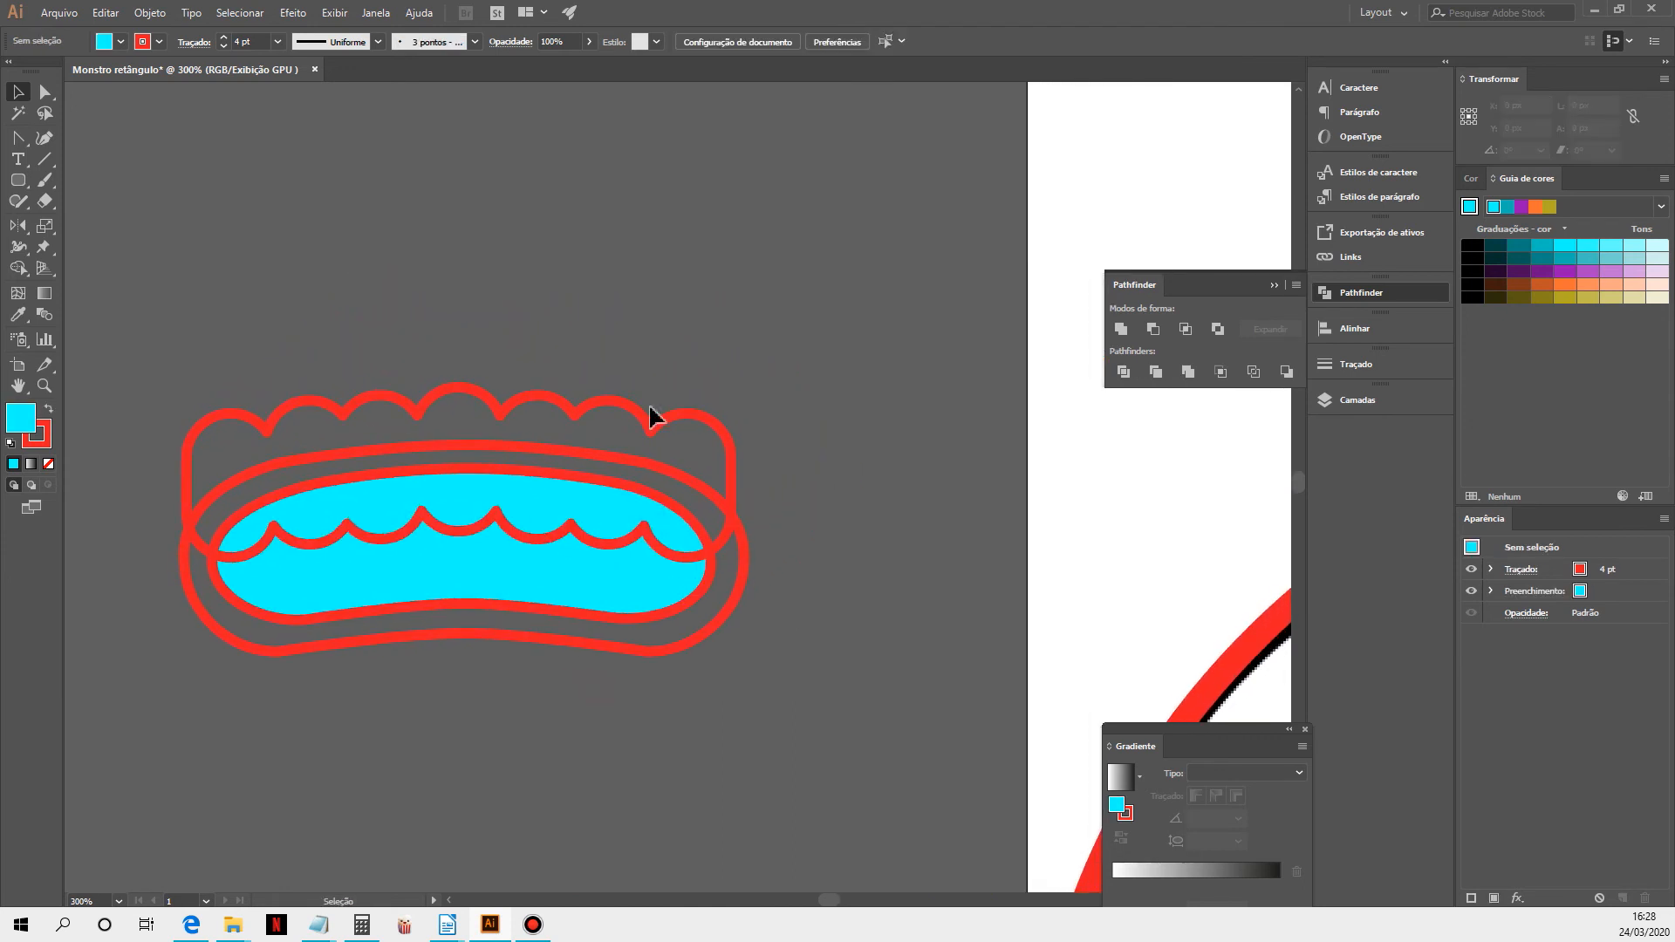
Try a yellow fill on the duplicated teeth shape and settle on light beige instead
left_click(650, 426)
left_click(108, 42)
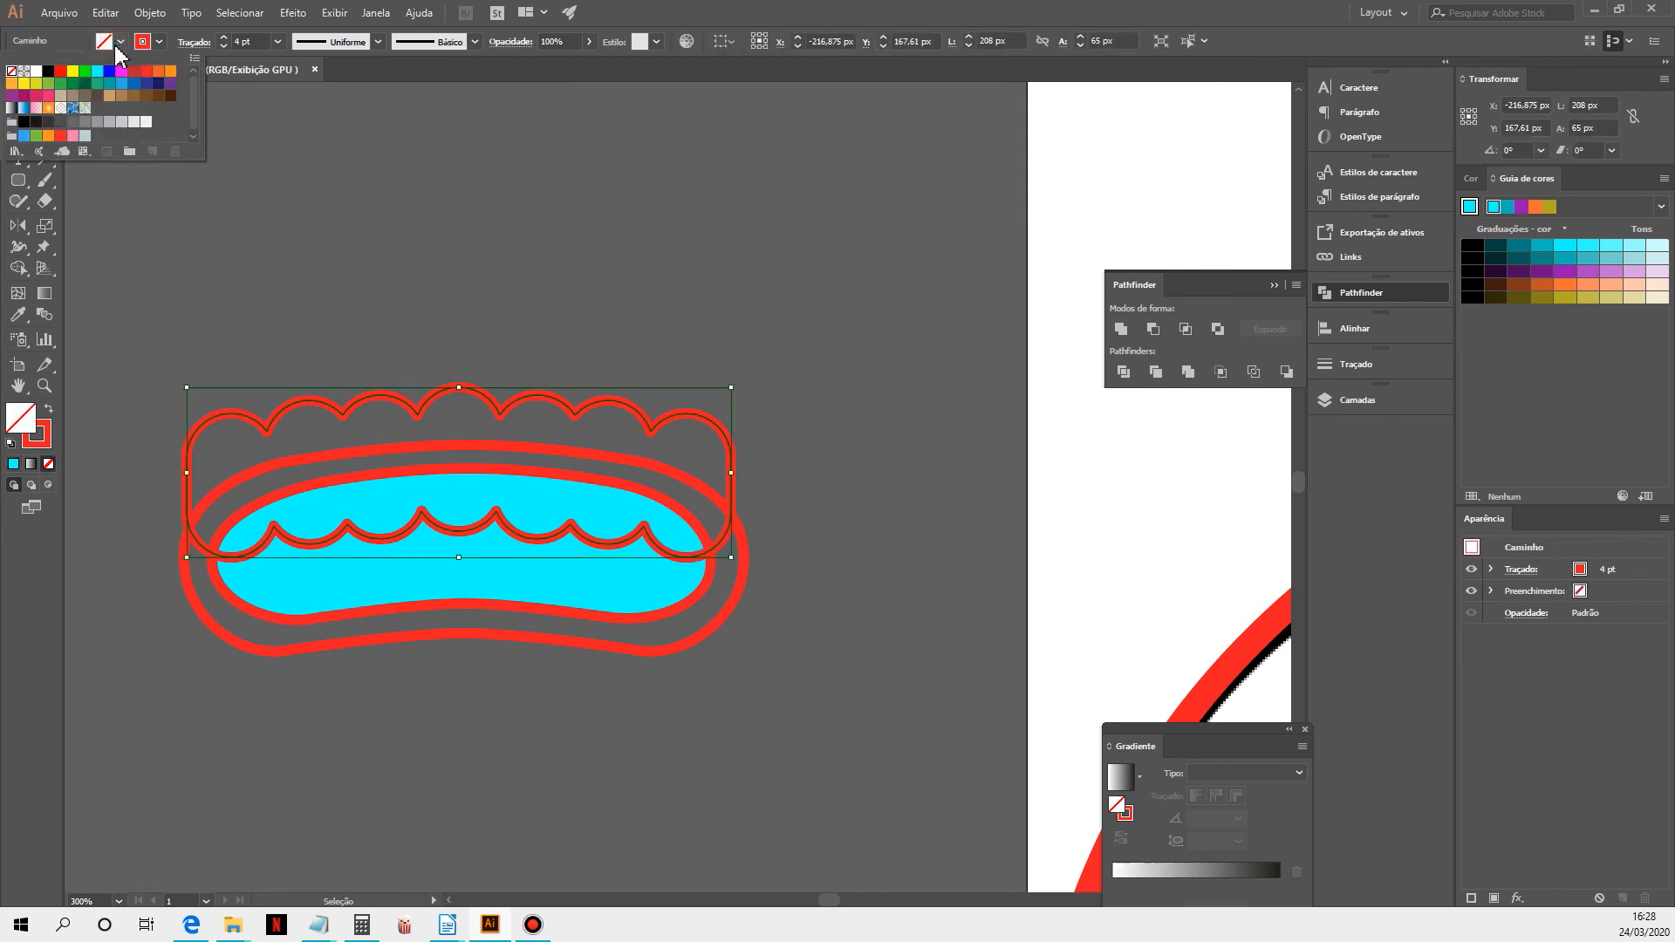
left_click(74, 72)
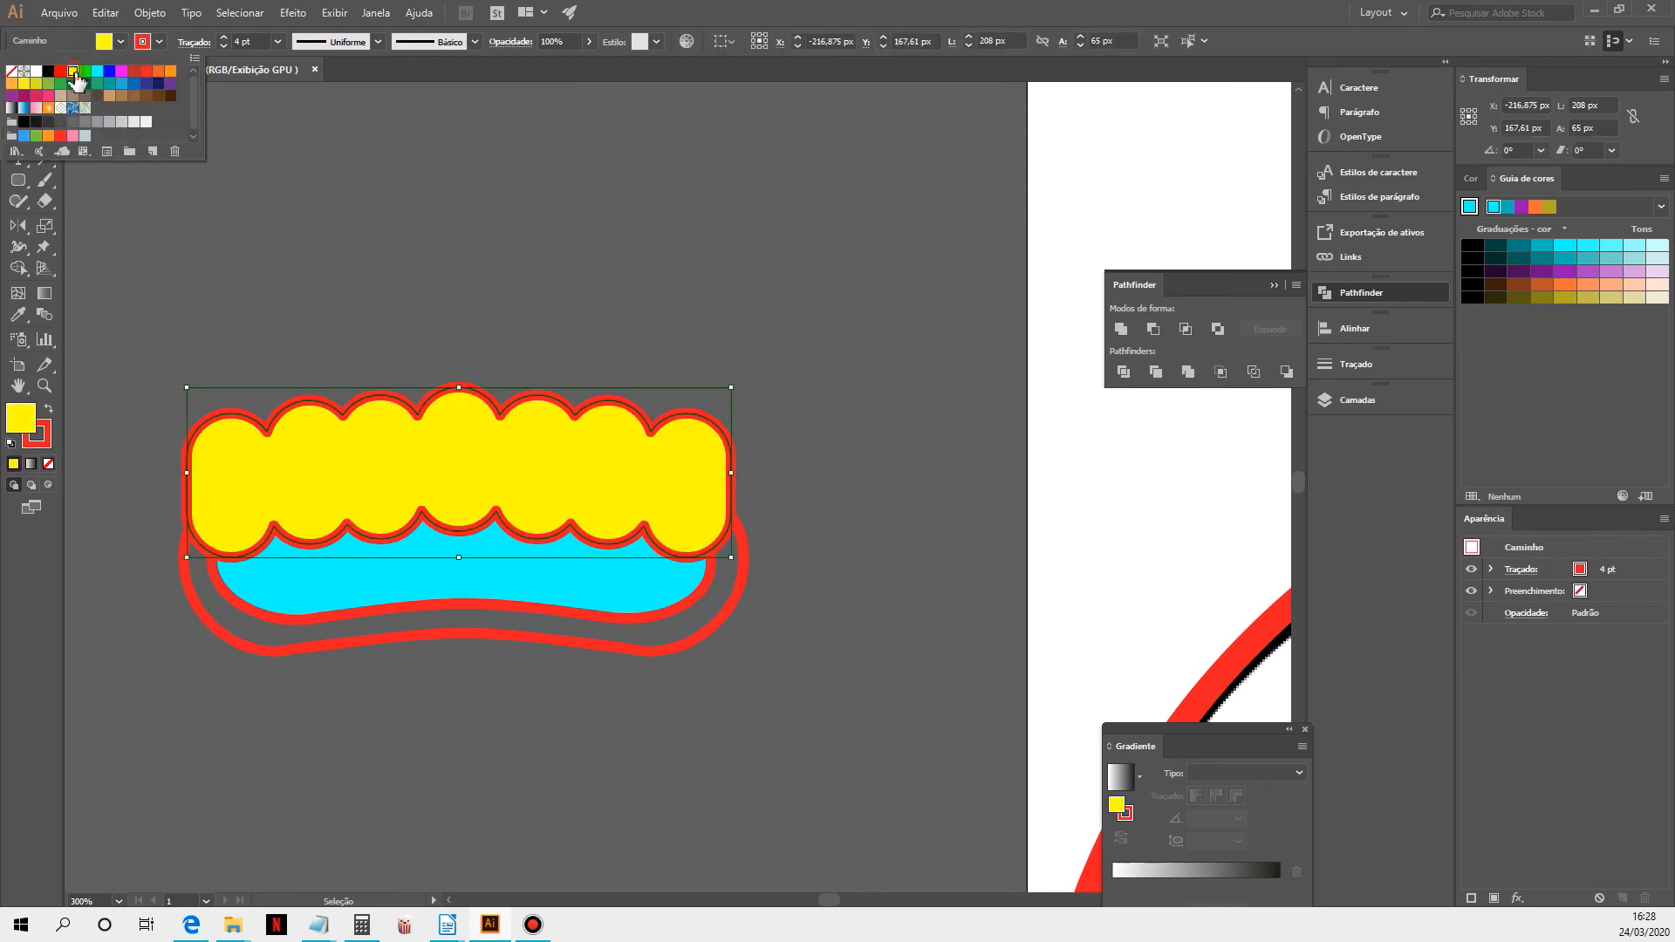
left_click(743, 584)
left_click(117, 42)
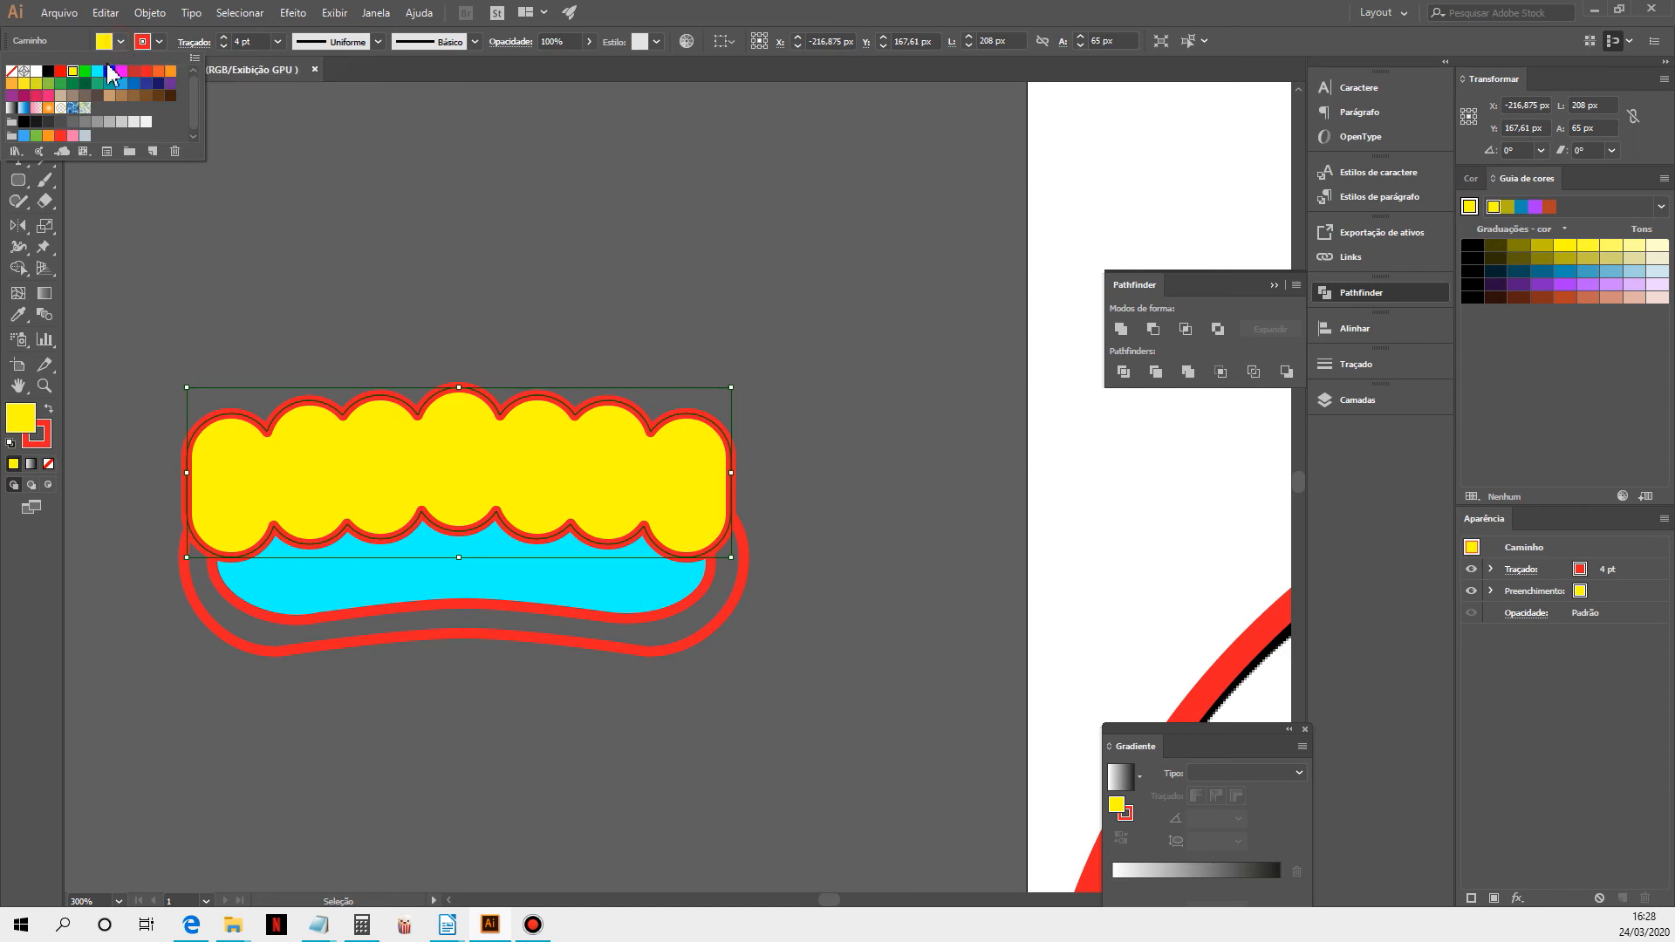
left_click(63, 95)
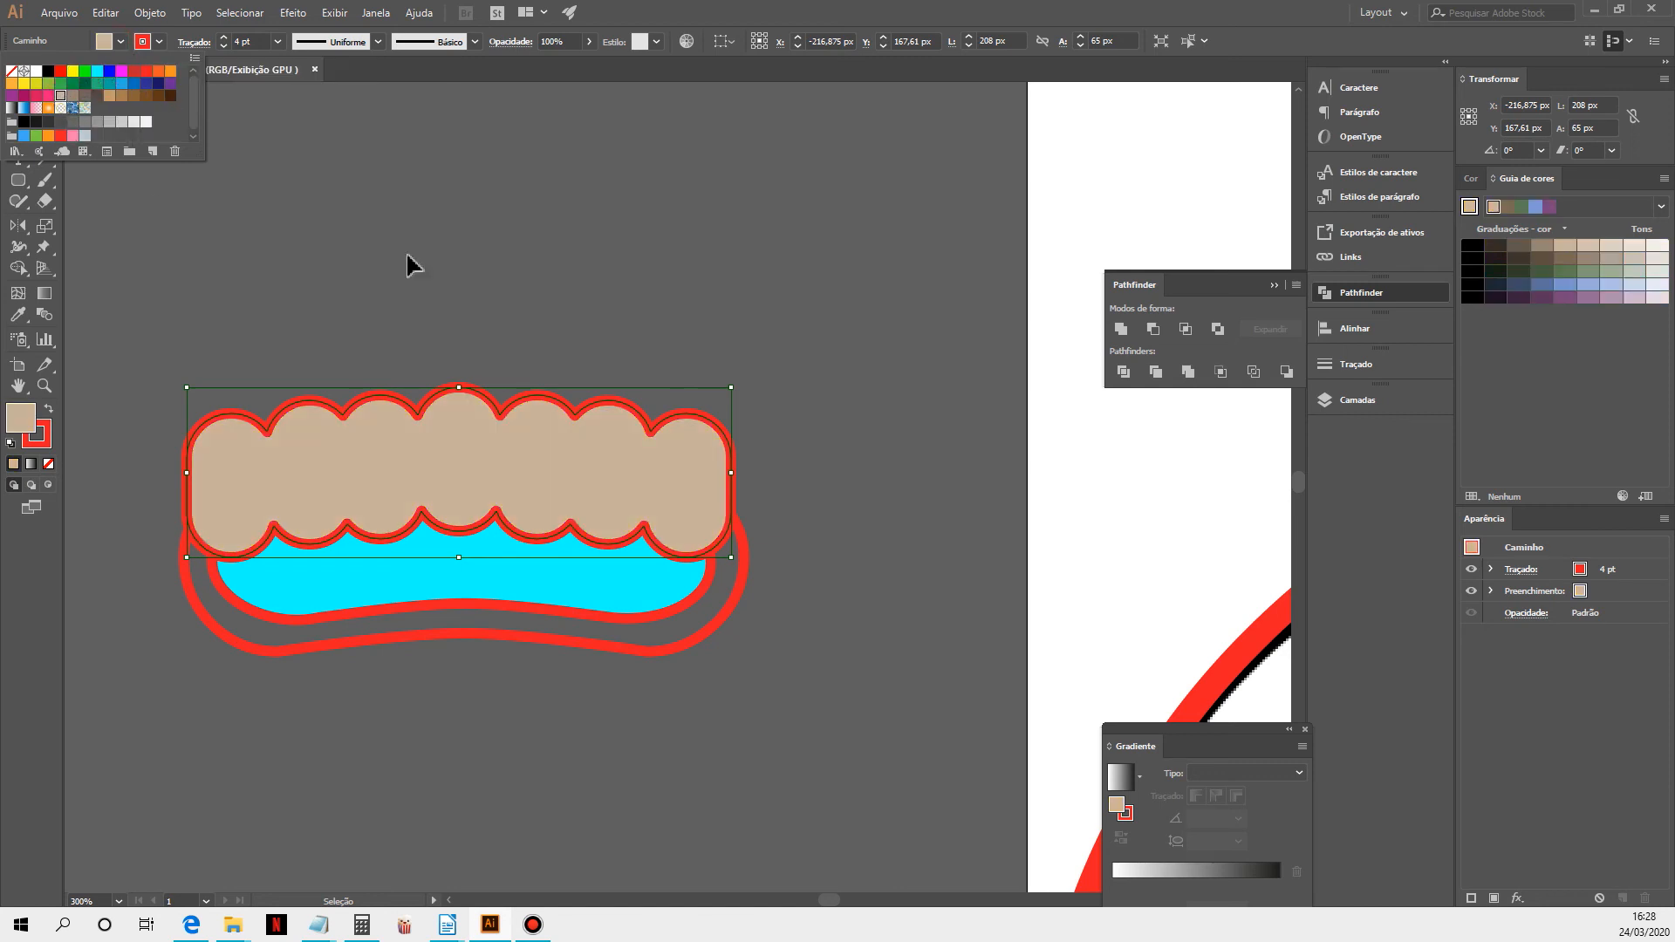
left_click(882, 253)
Fill the duplicated outer mouth outline with yellow and clear the selection
left_click(746, 551)
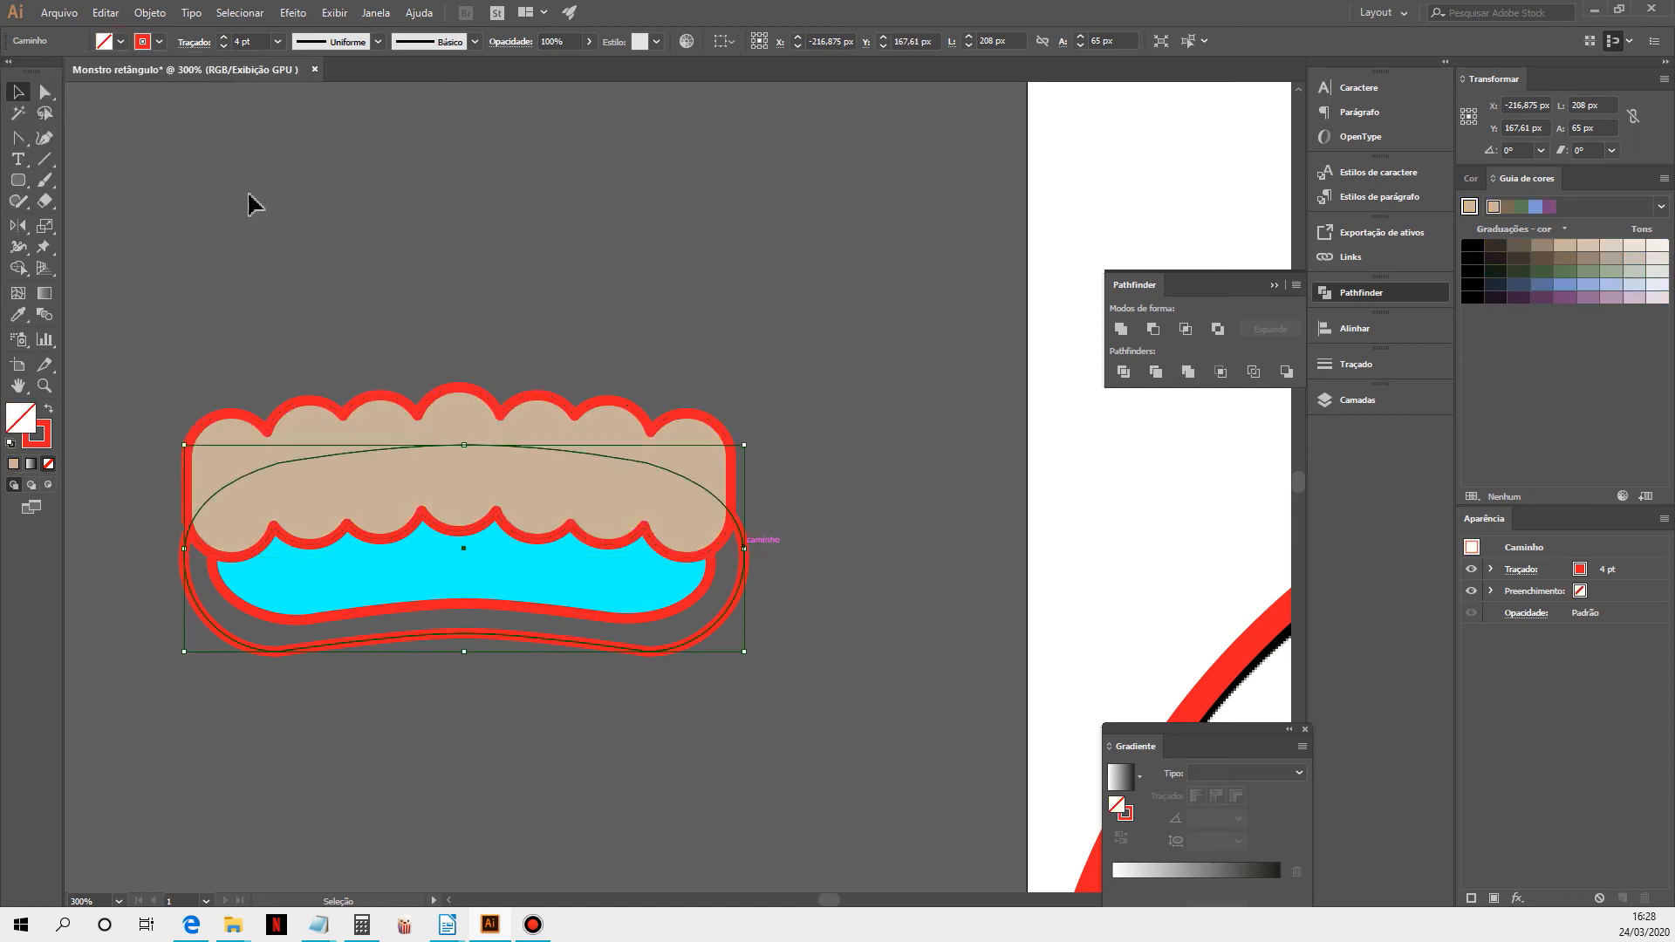
left_click(119, 43)
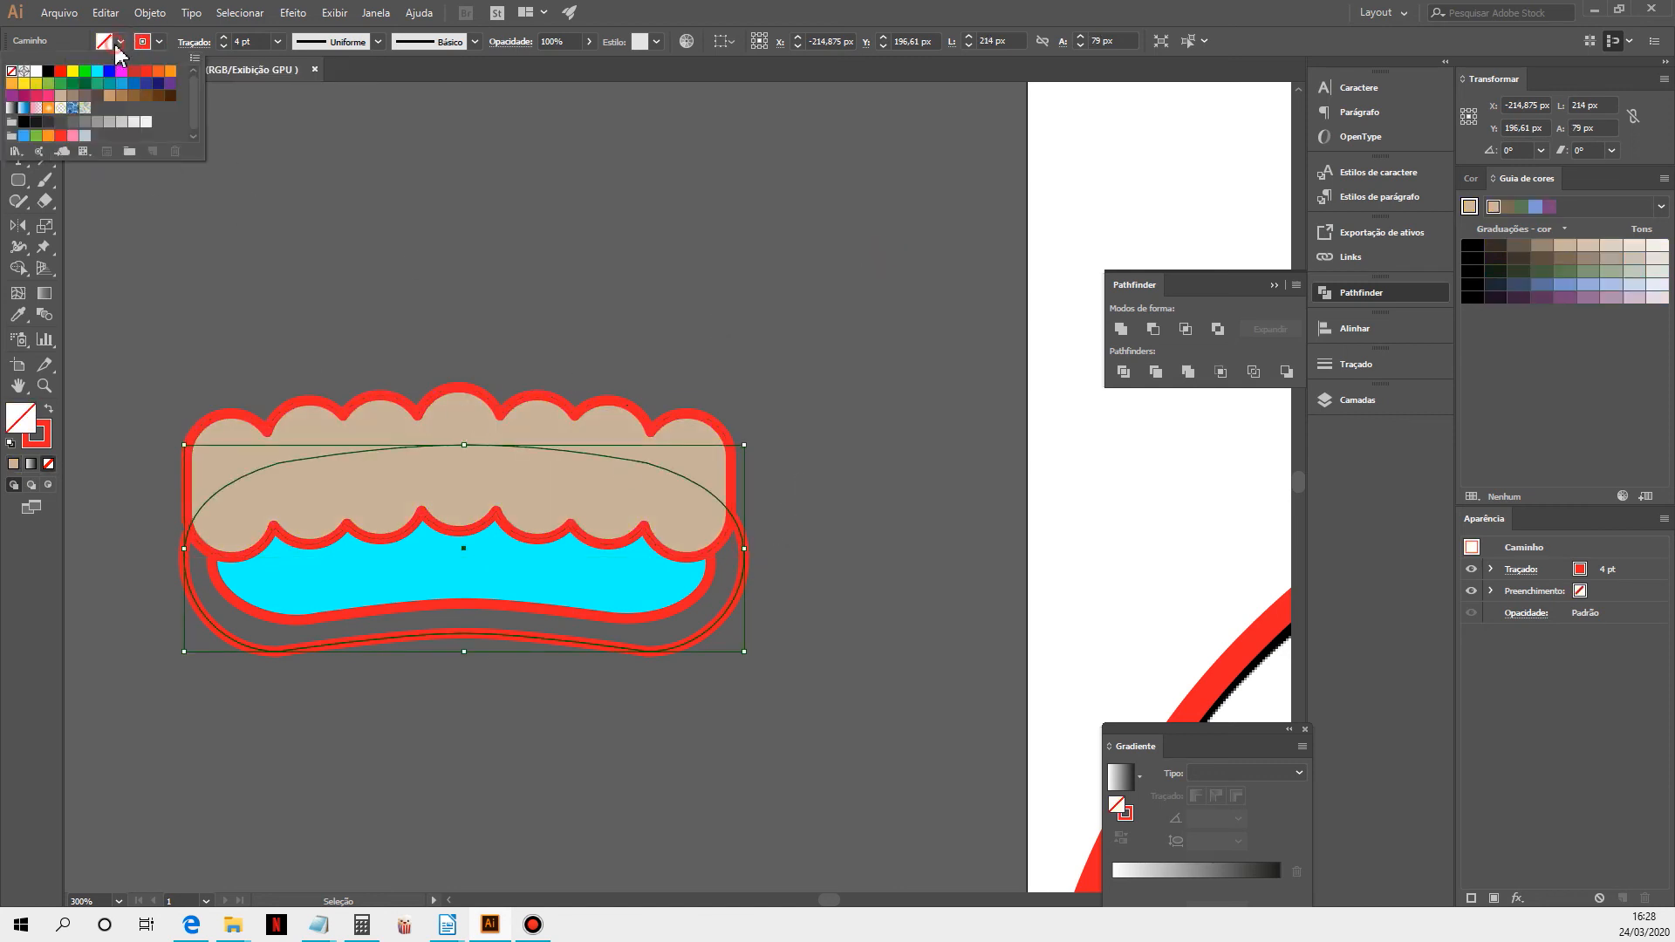
left_click(71, 73)
left_click(838, 276)
left_click(838, 275)
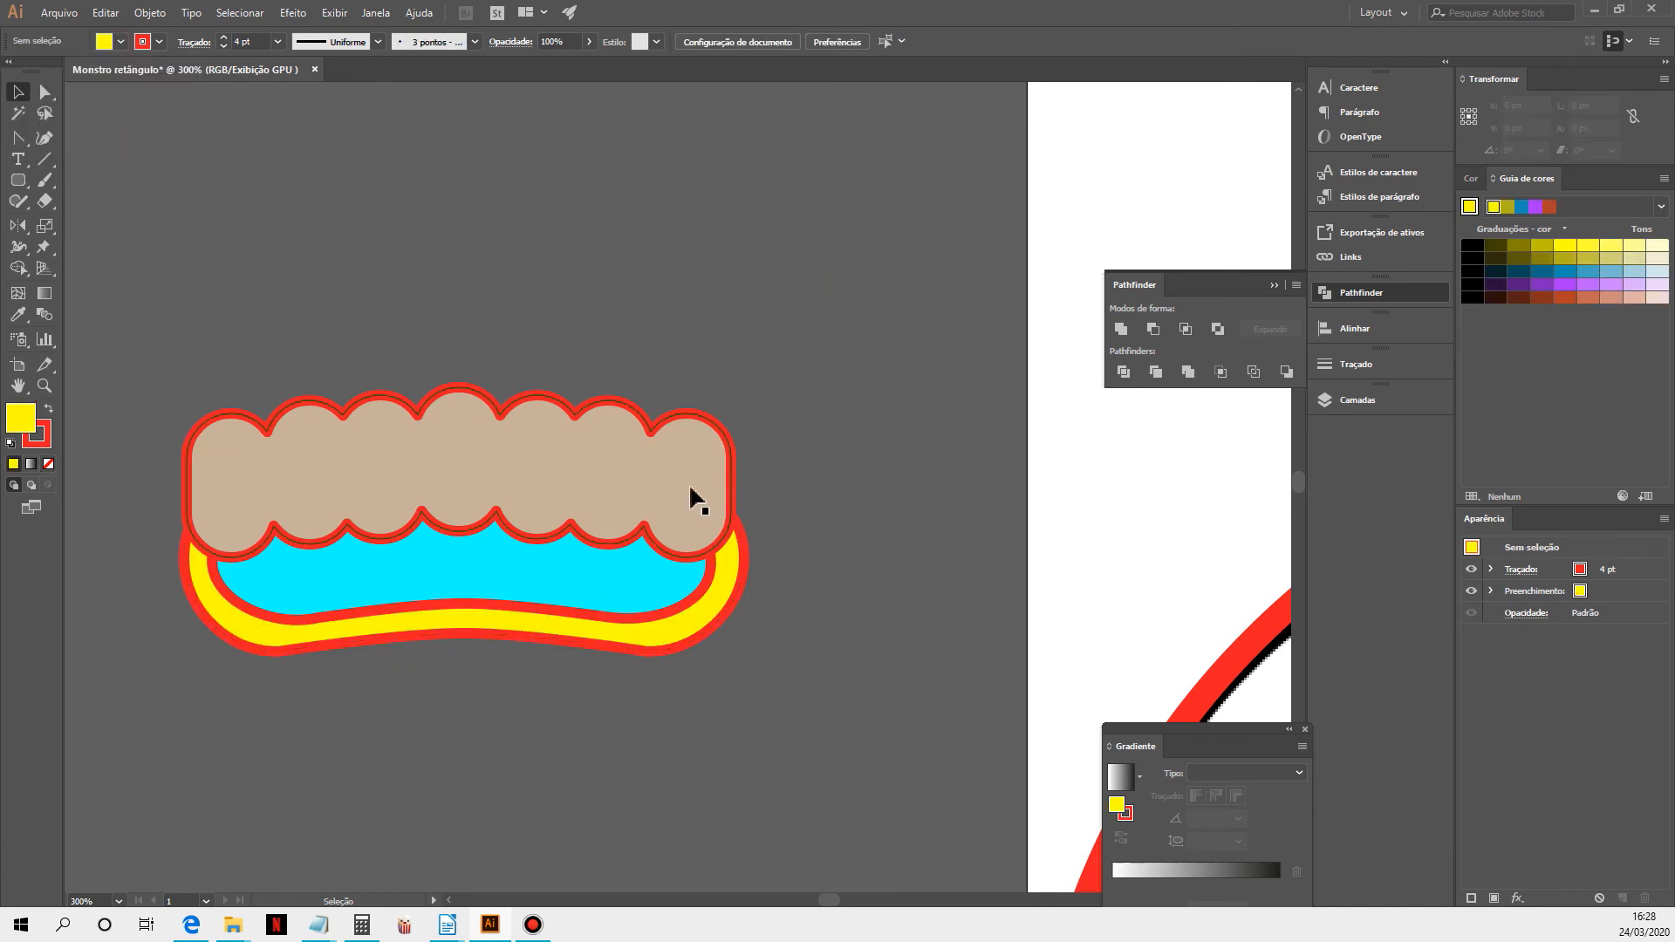
Try intersecting the beige teeth with the cyan inner mouth using Pathfinder, and undo the operation
left_click(633, 559)
left_click(661, 447)
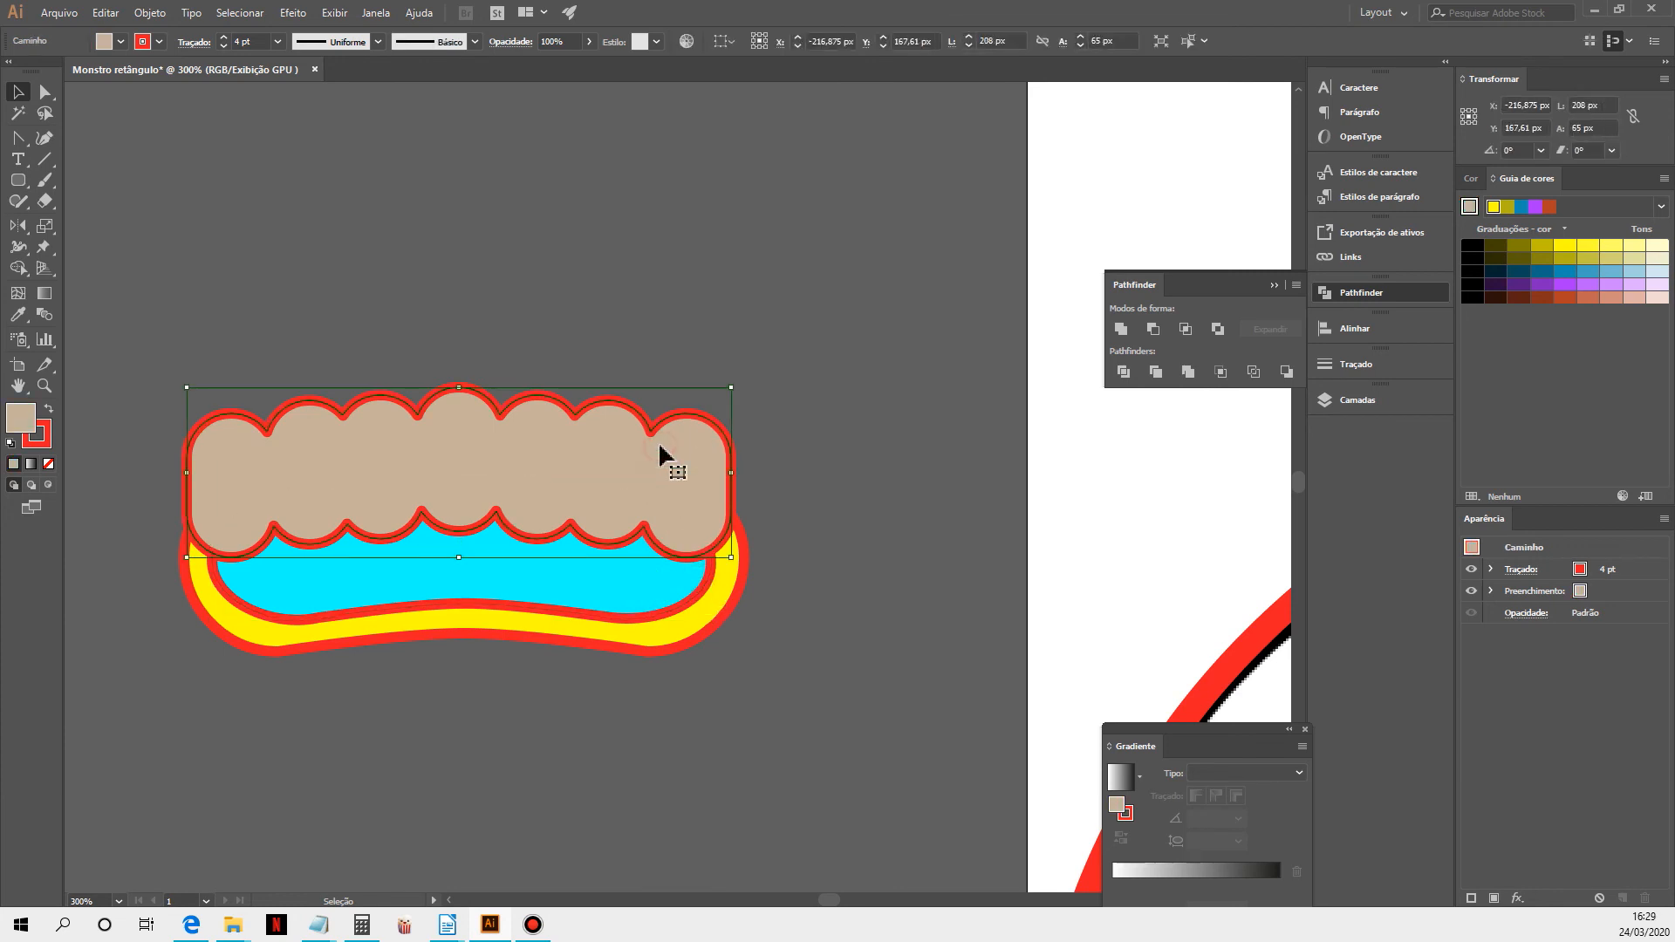
left_click(693, 583)
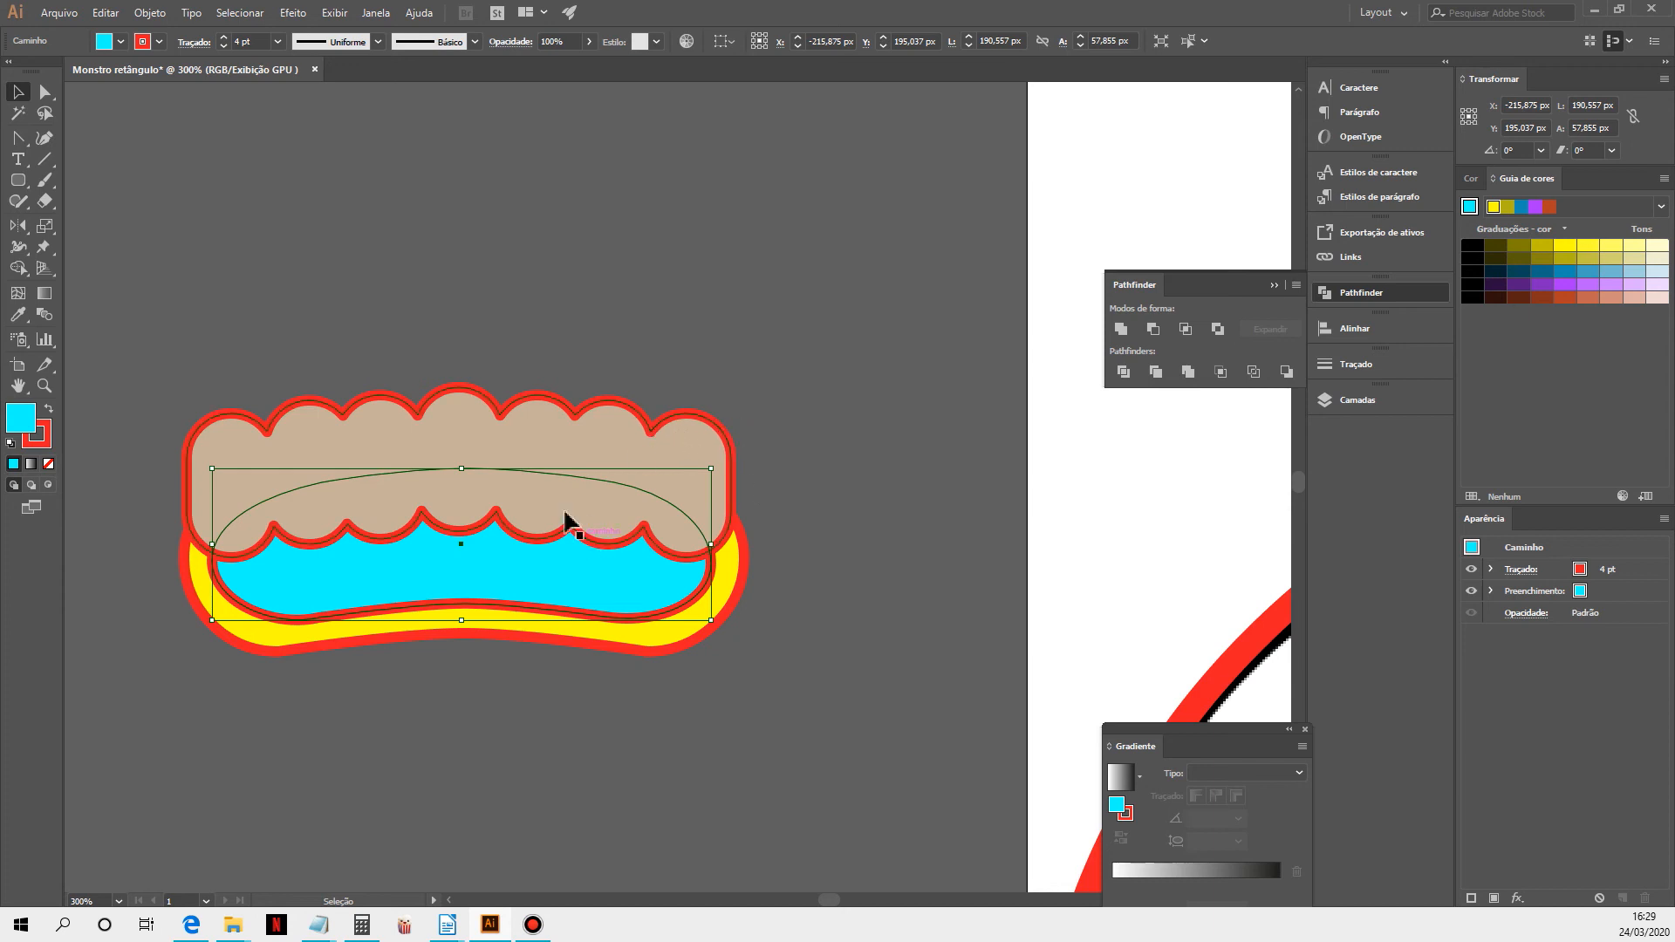
left_click(515, 400, "shift")
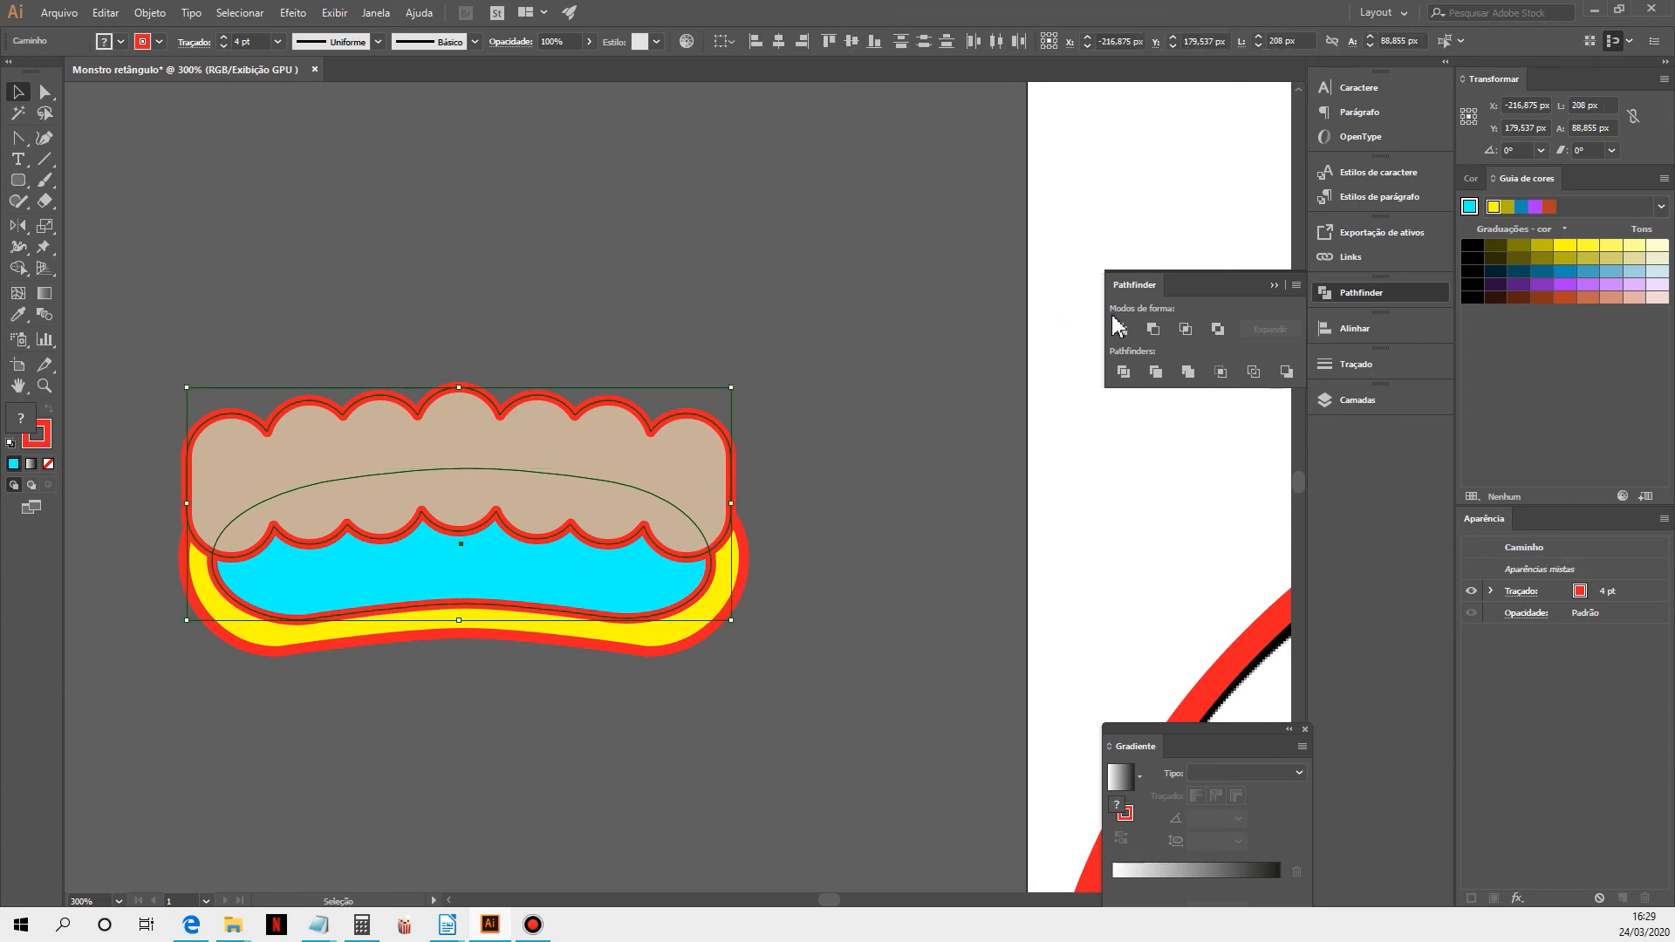
left_click(1186, 332)
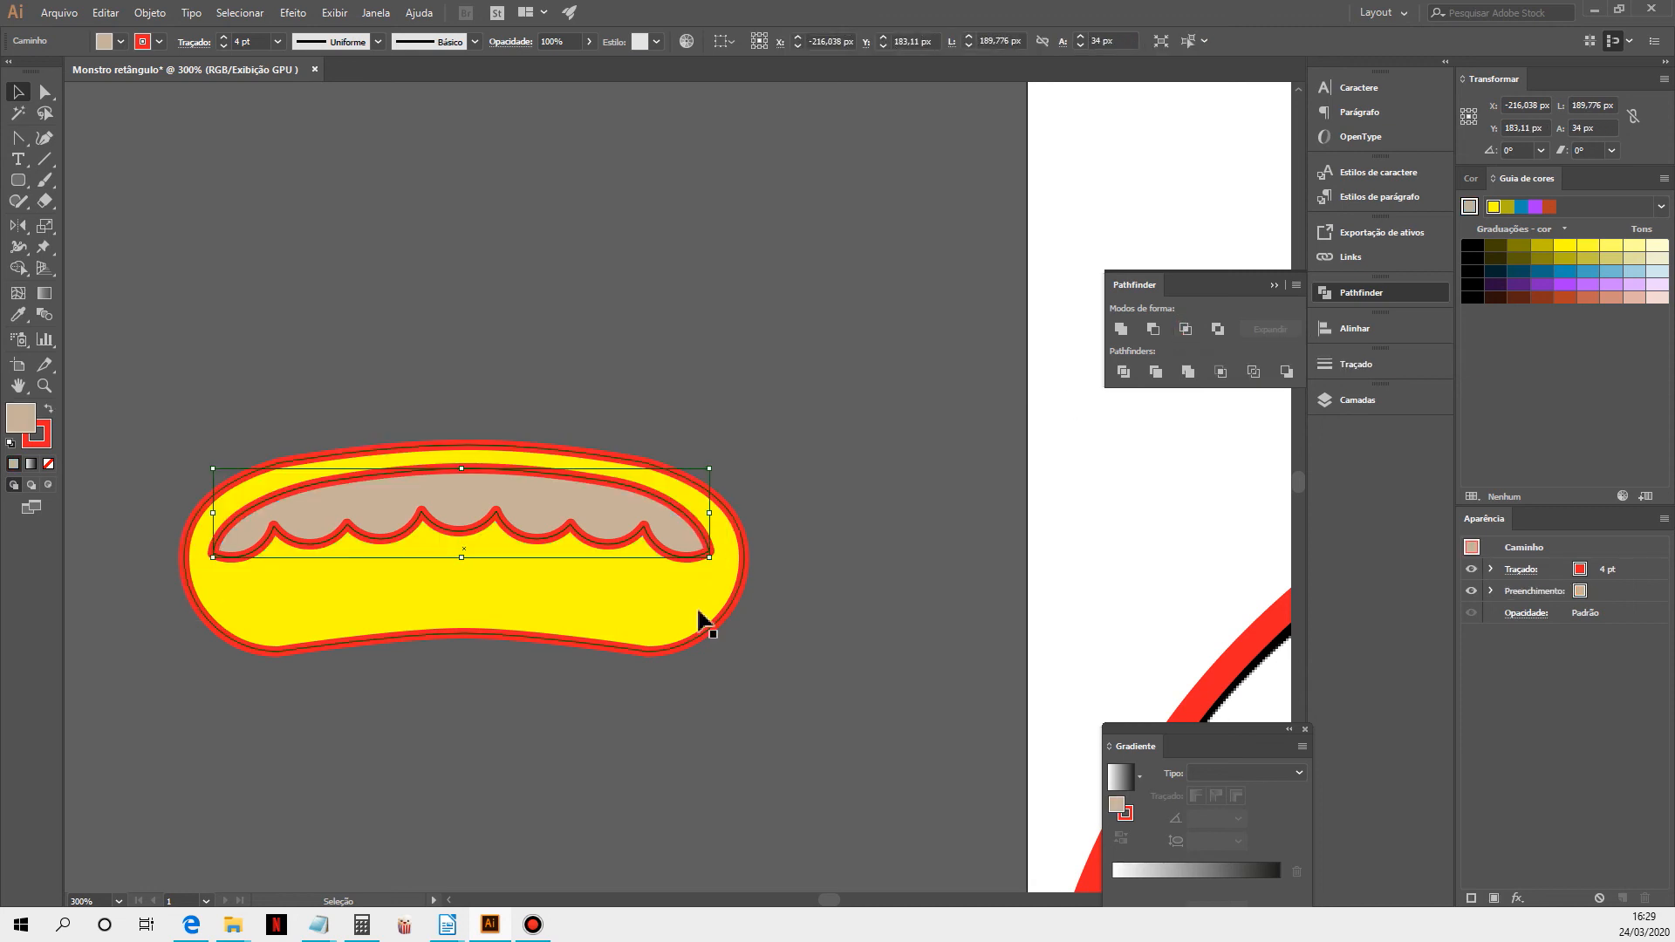
key("ctrl+z")
Copy the cyan inner mouth shape to the clipboard
left_click(786, 714)
left_click(643, 599)
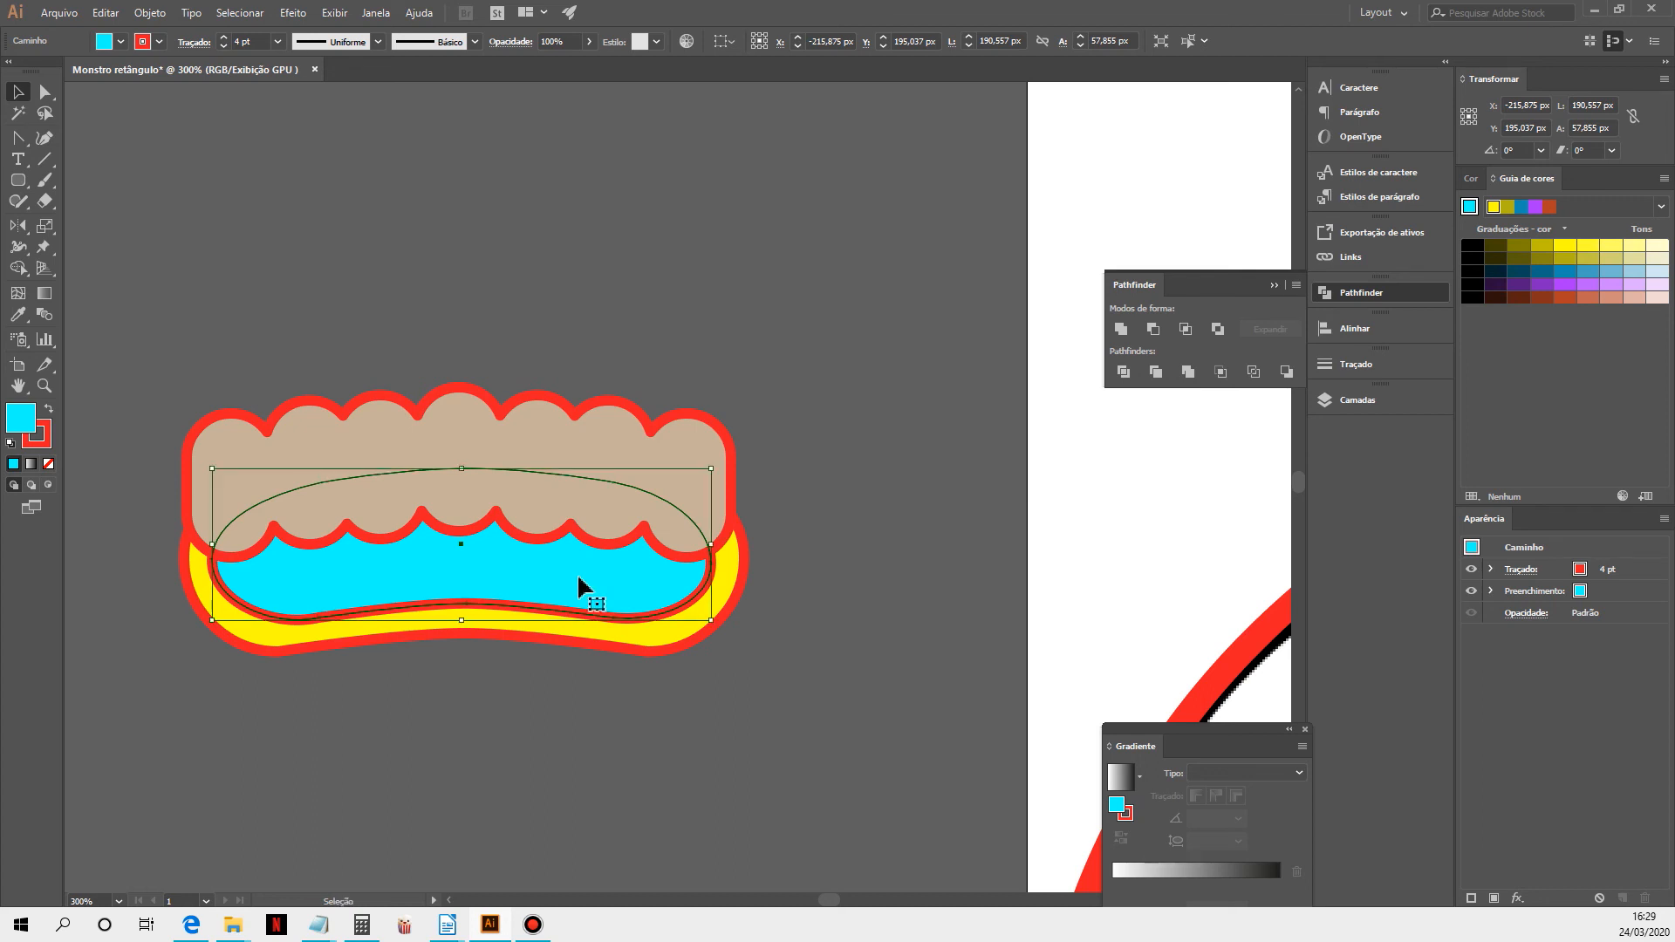
left_click(104, 13)
left_click(125, 102)
Intersect the beige teeth with the cyan inner mouth shape using Pathfinder and clear the selection
left_click(605, 419, "shift")
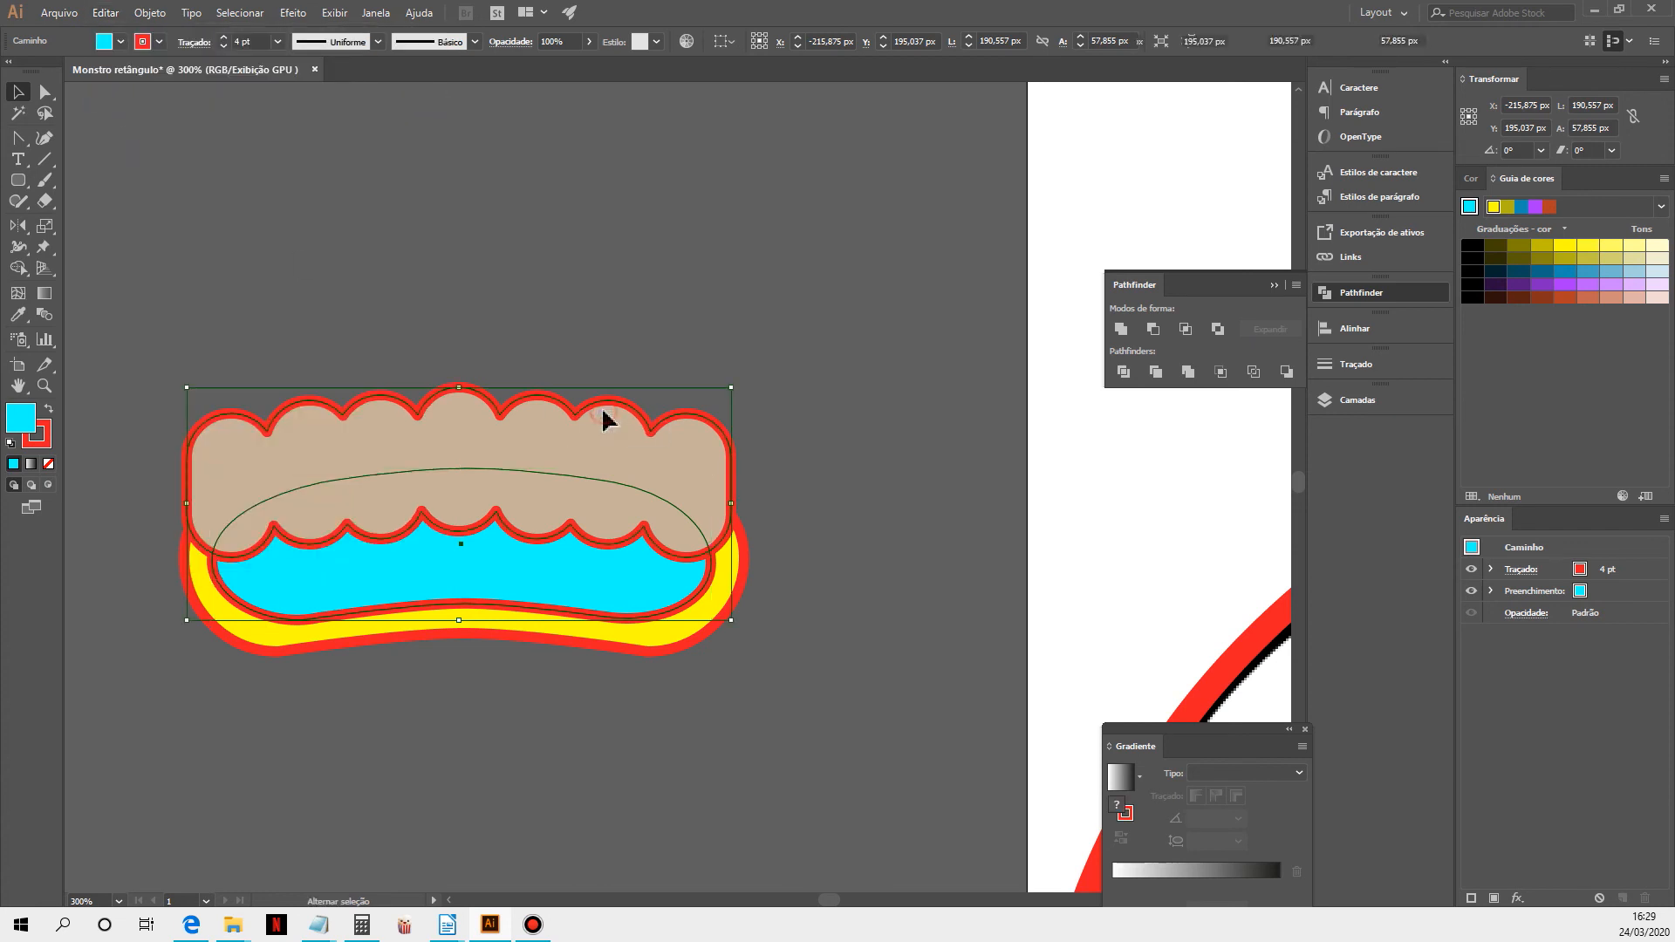
left_click(1185, 330)
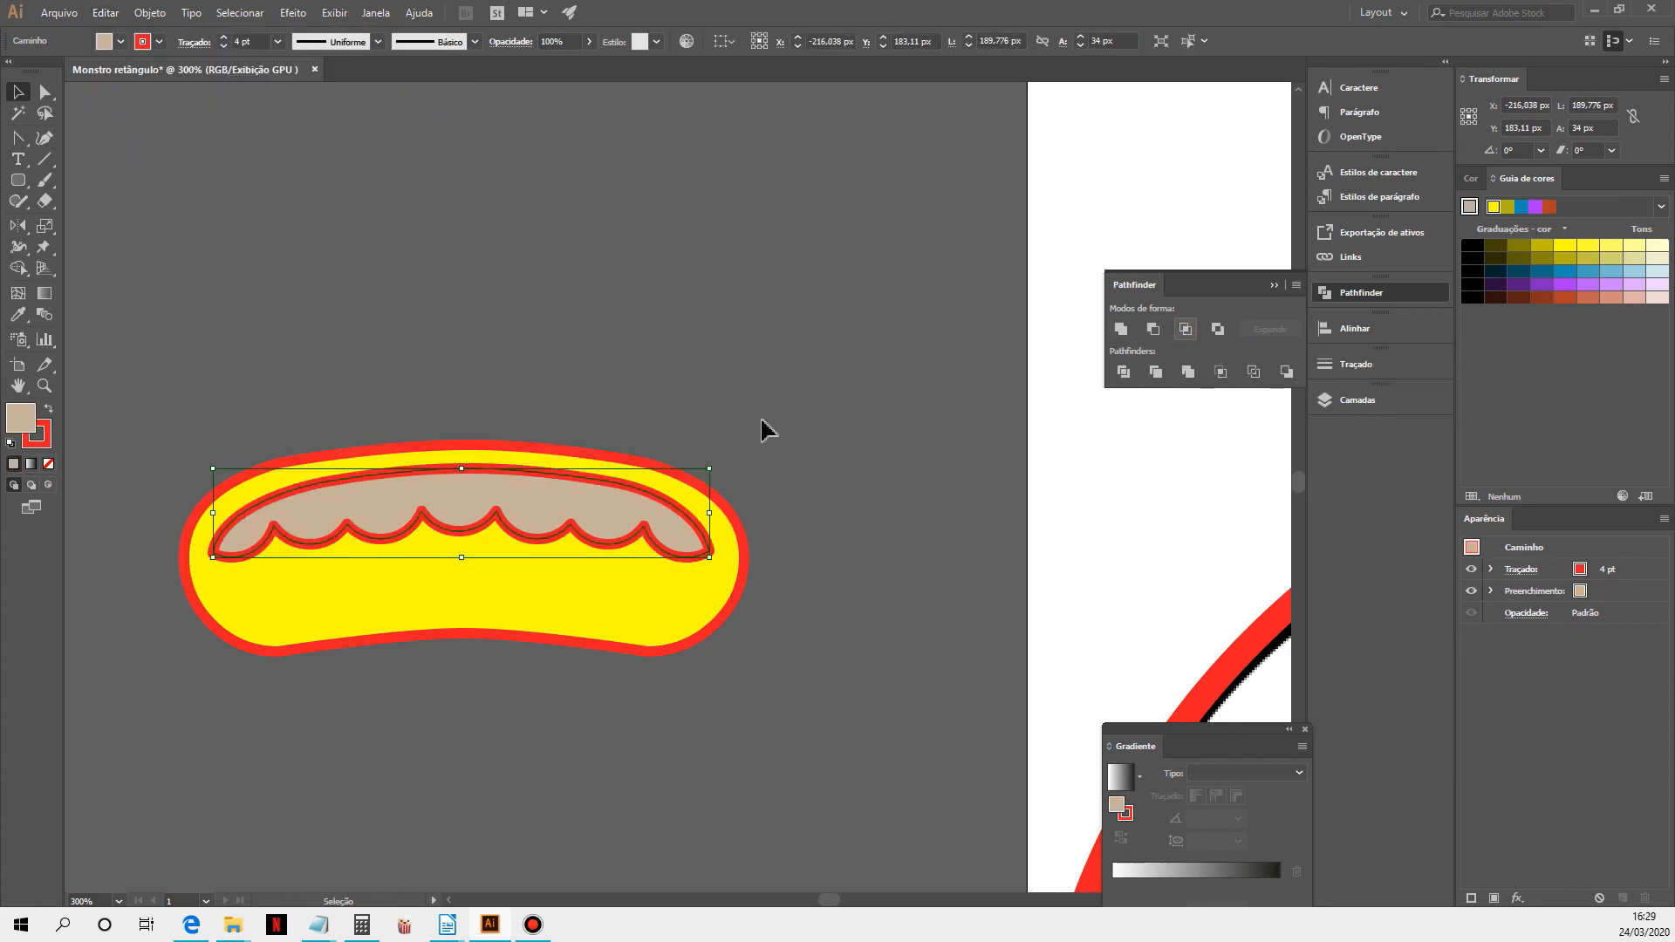
left_click(690, 370)
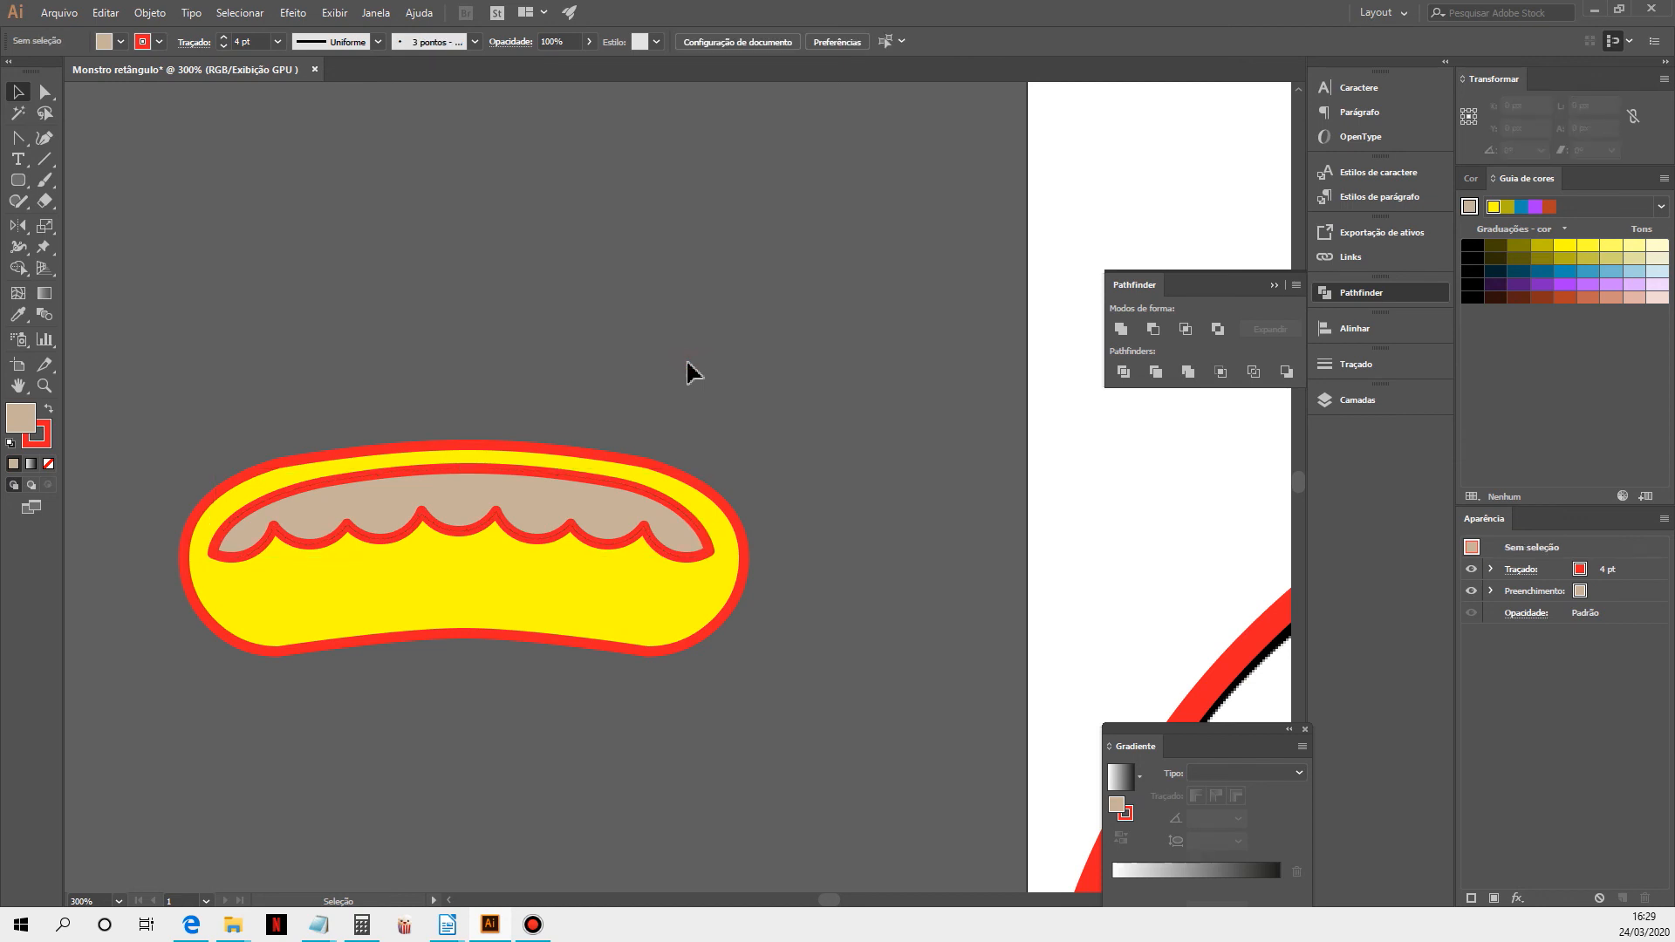
Paste the copied cyan inner mouth at the back and send the yellow outer mouth shape behind it
key("ctrl+b")
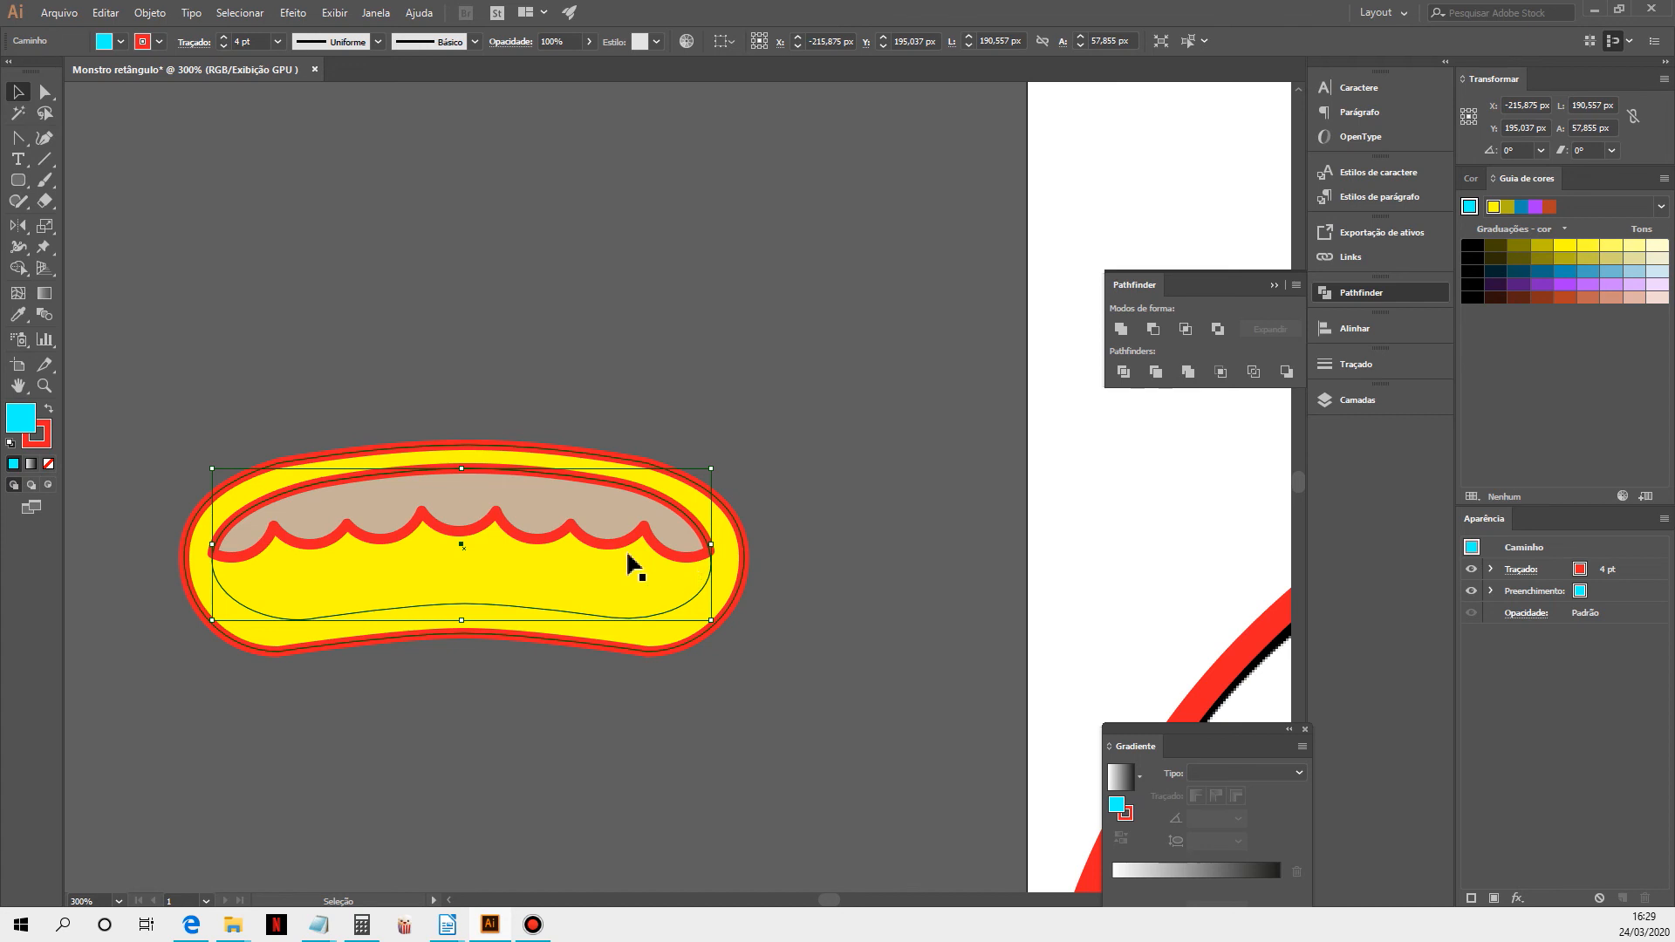
left_click(742, 588)
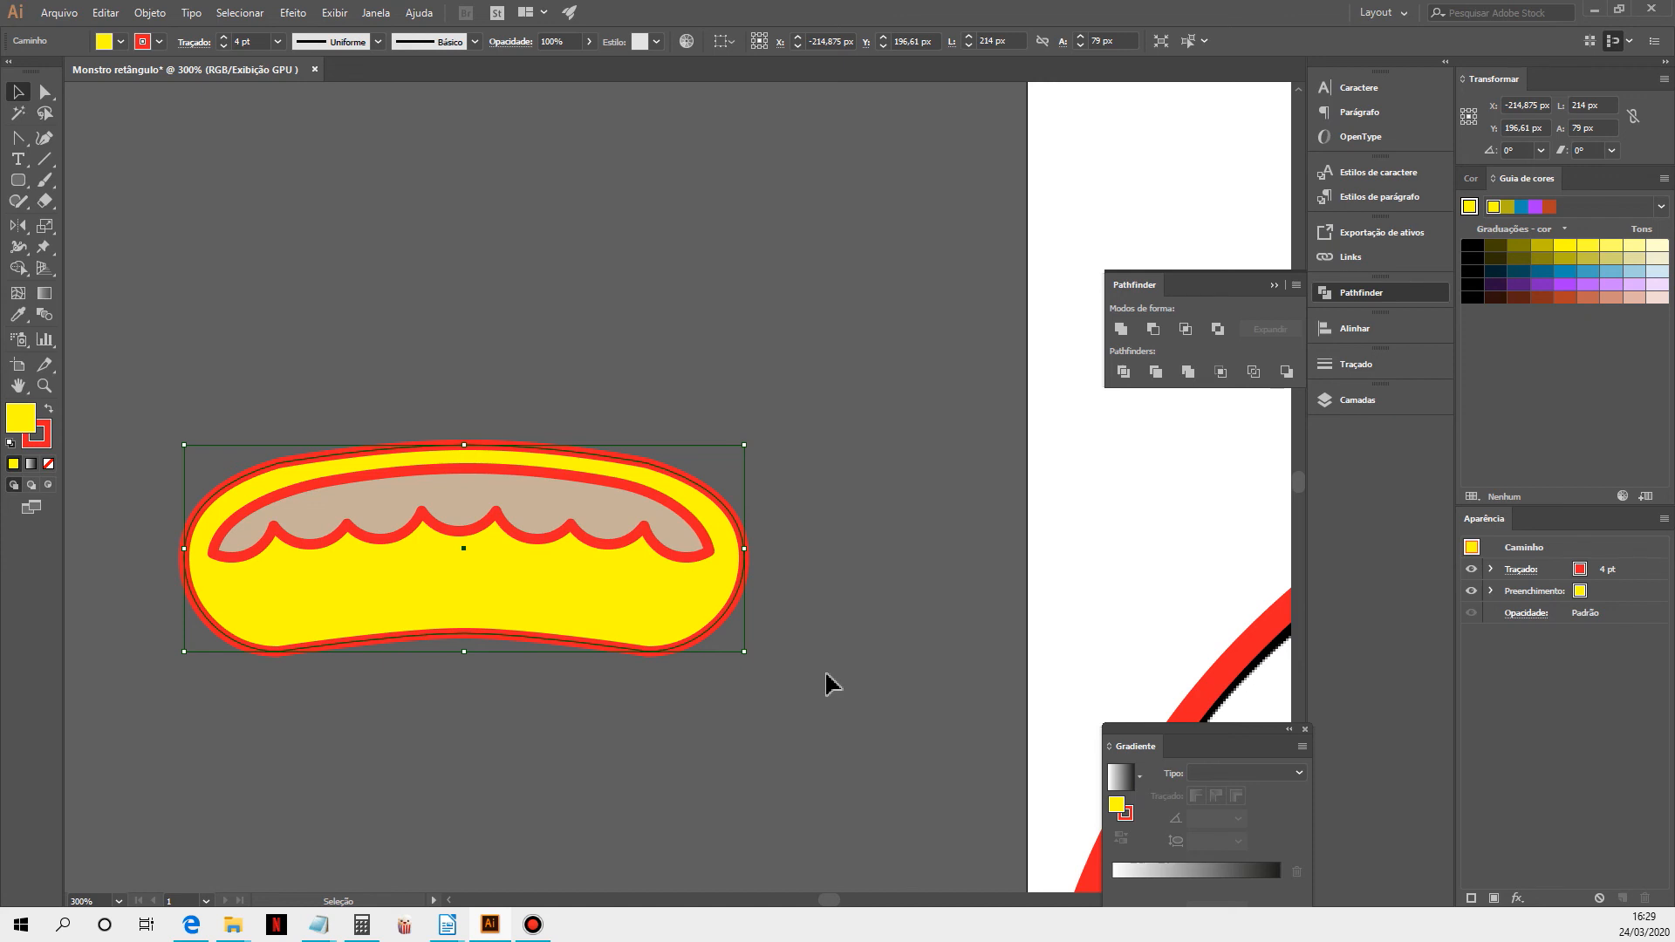
key("ctrl+bracketleft")
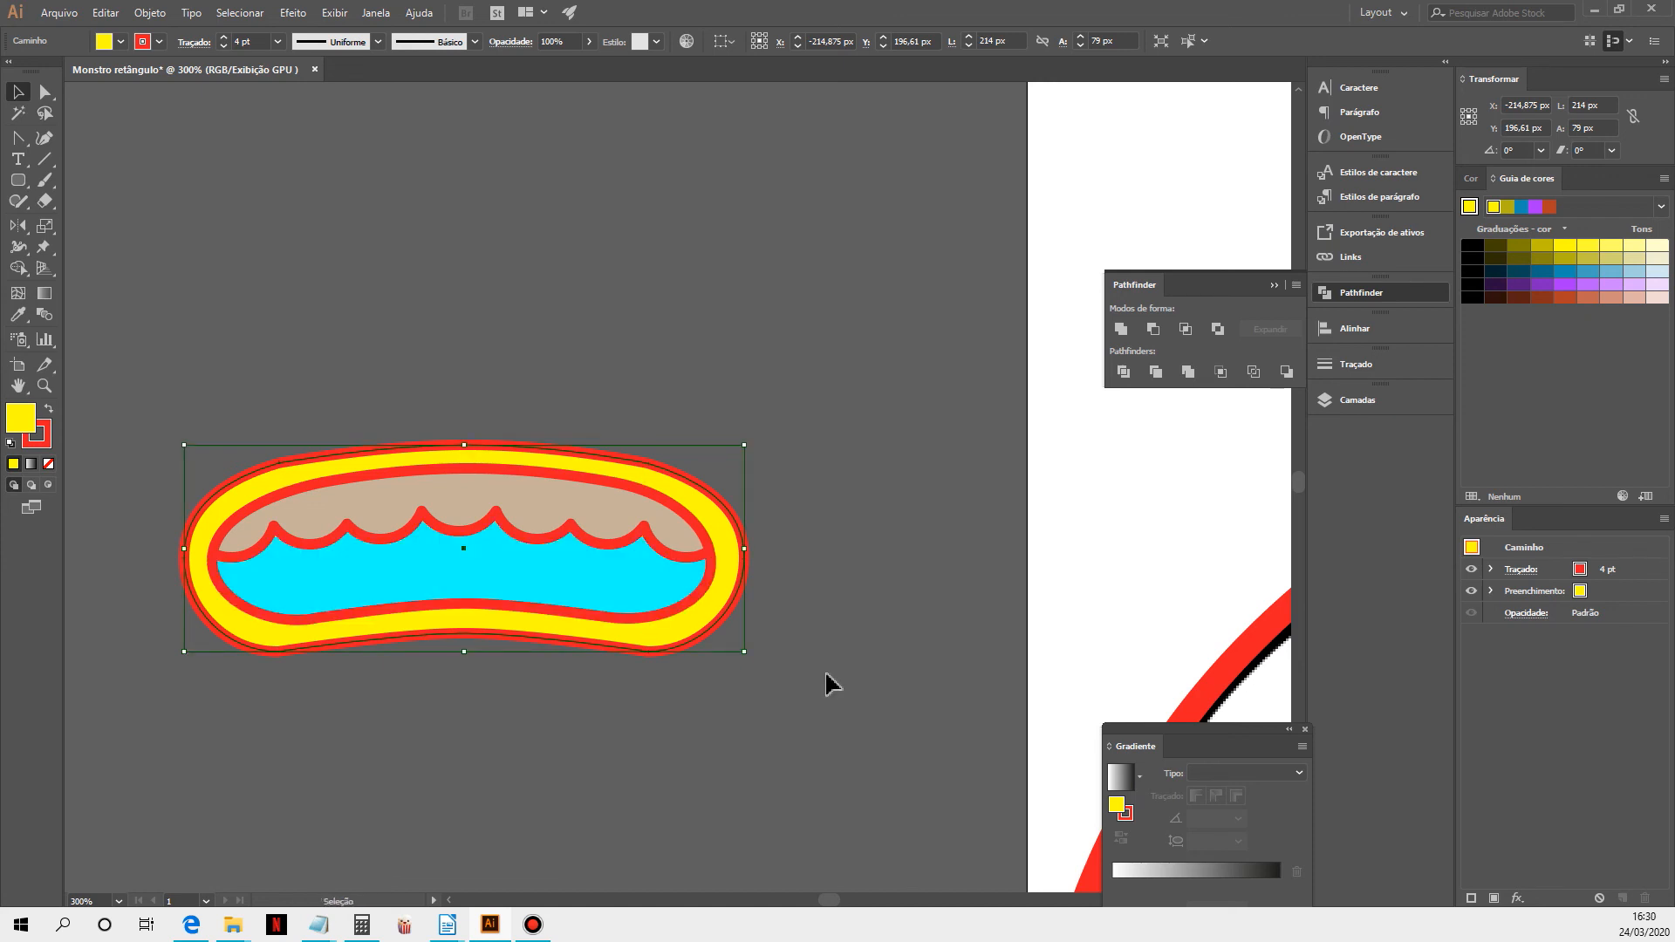
right_click(730, 567)
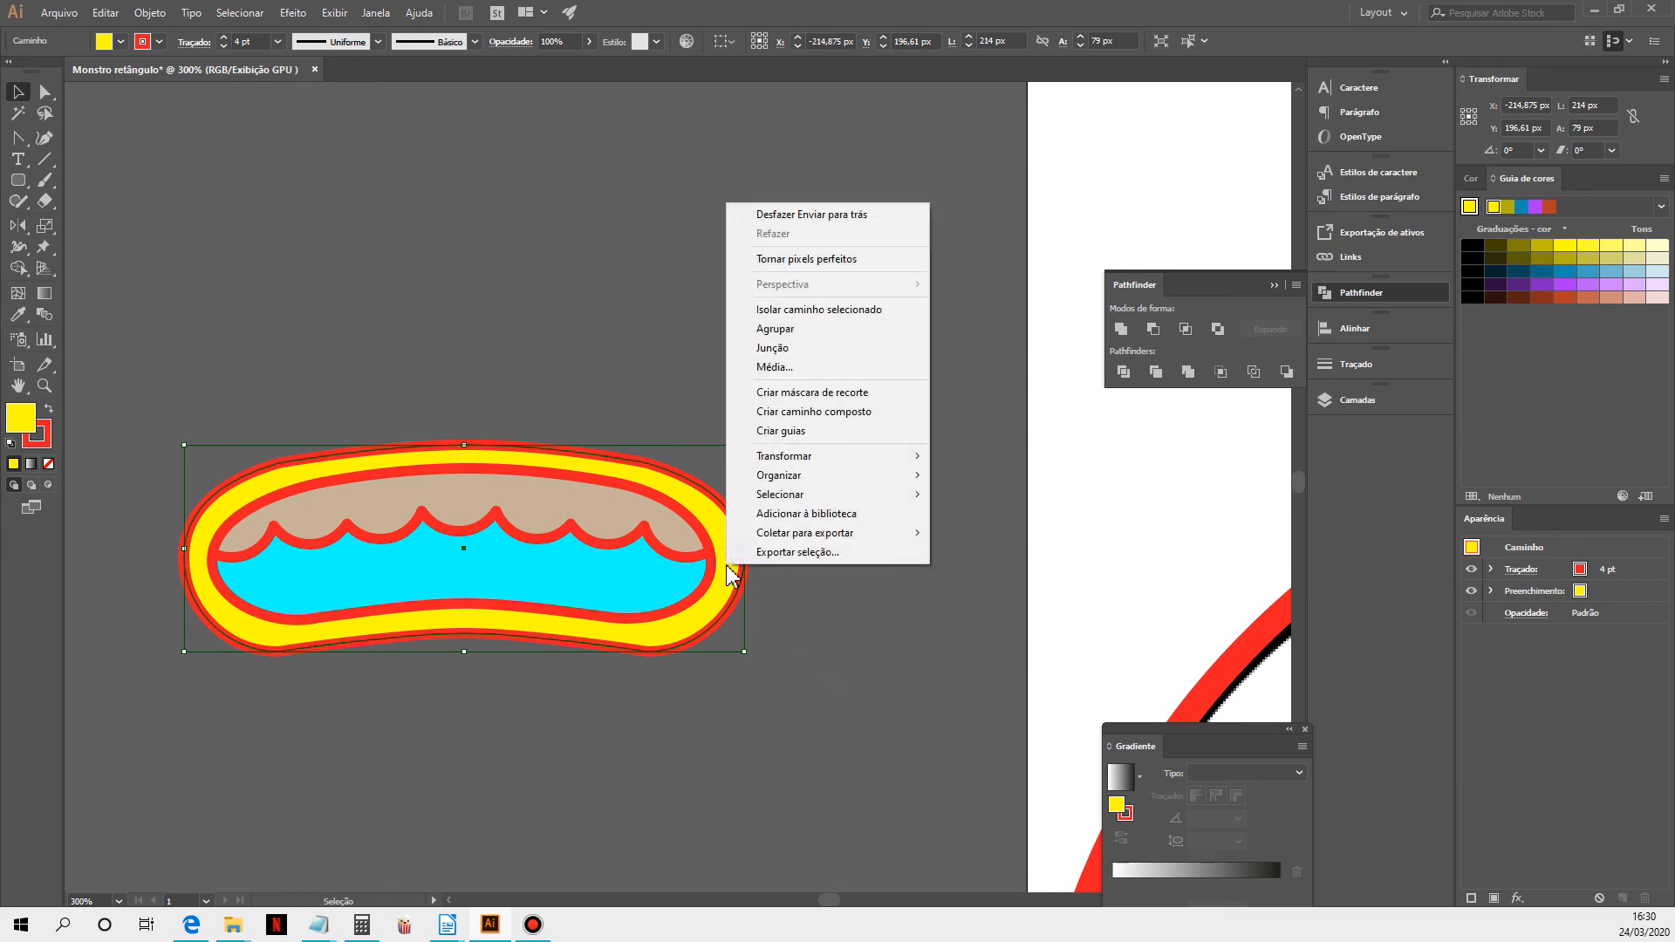
Duplicate the monster's outer mouth, cyan inner mouth and scalloped teeth onto the empty canvas above the yellow mouth version
mouse_move(773, 476)
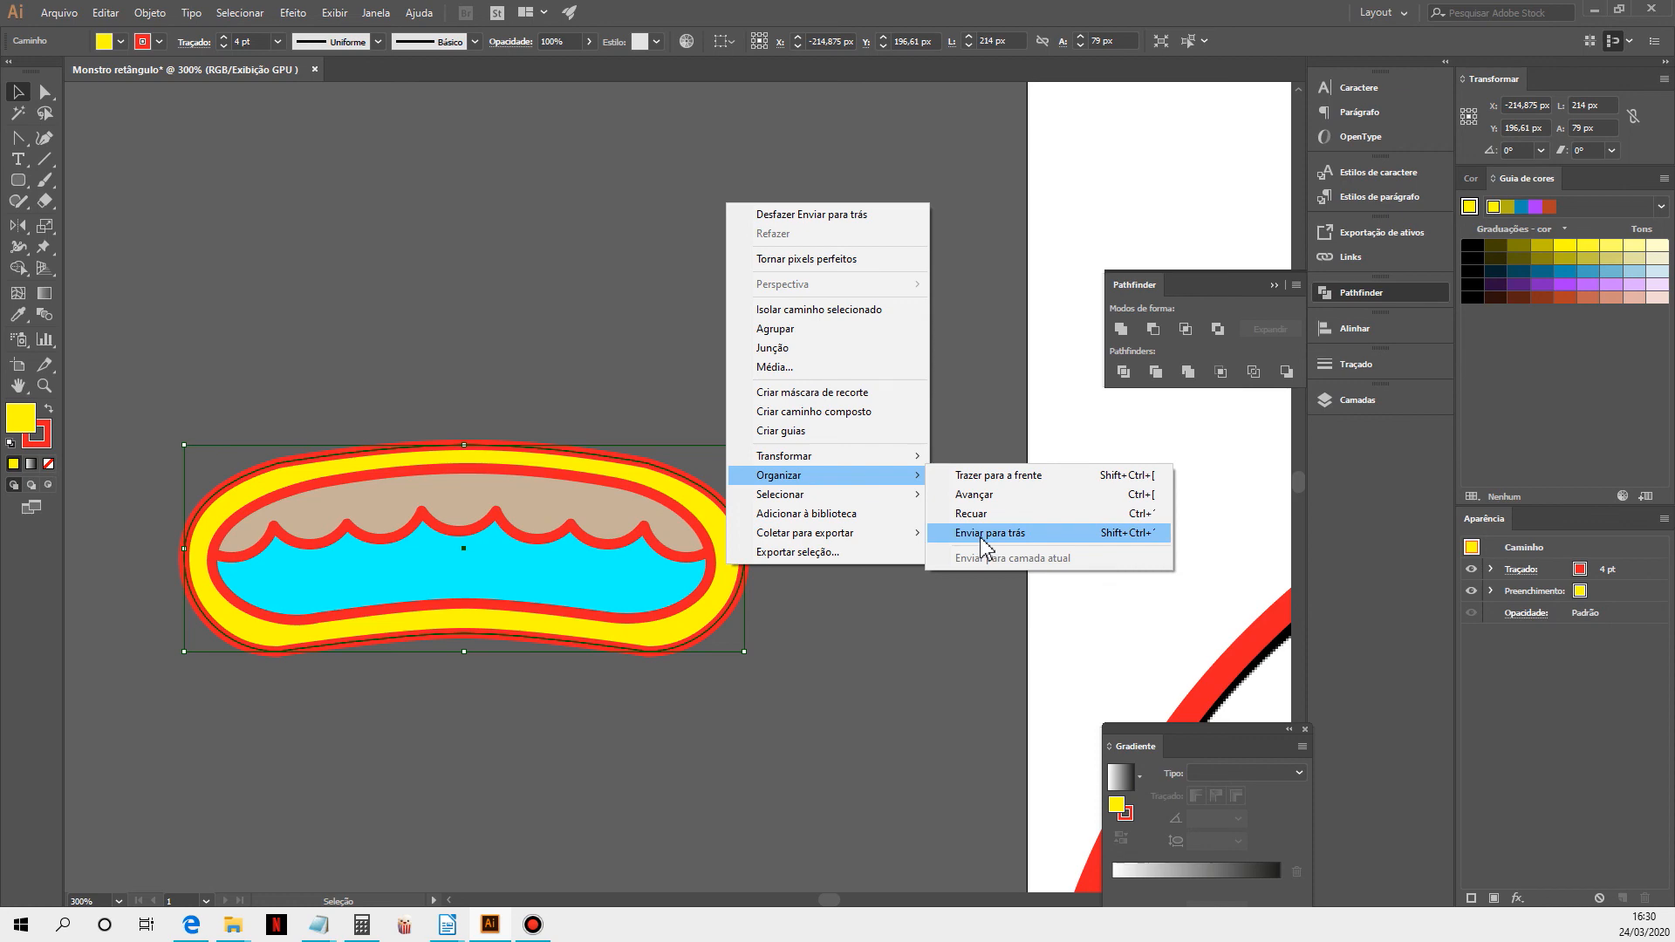
left_click(909, 755)
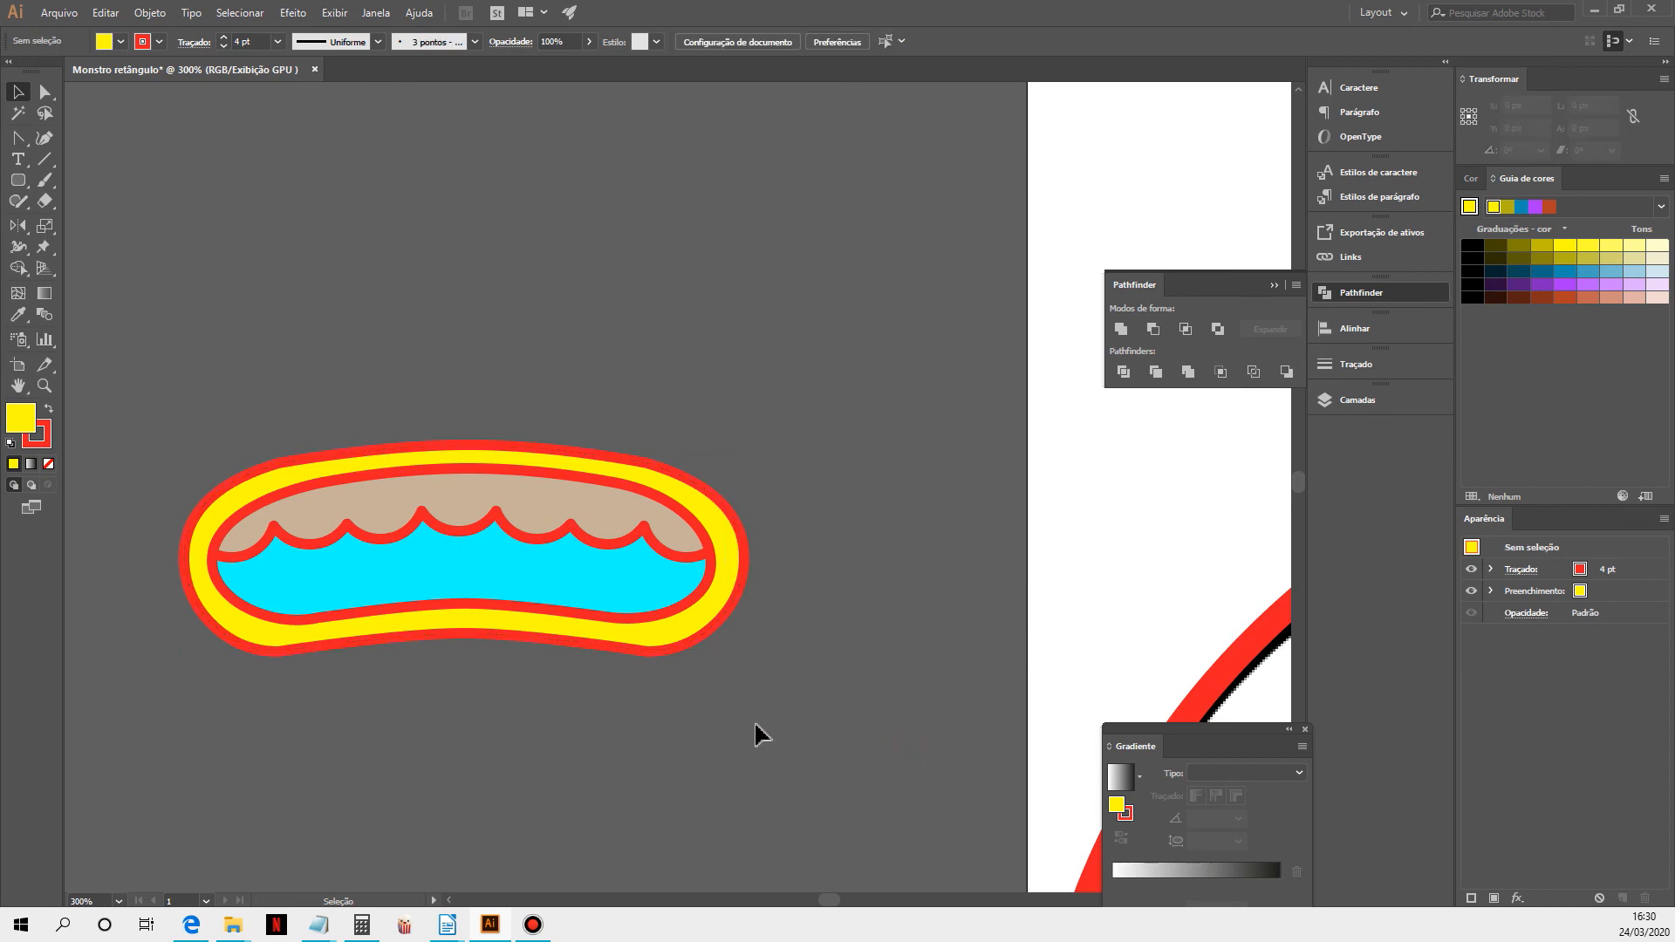
left_click(637, 730, "ctrl+alt")
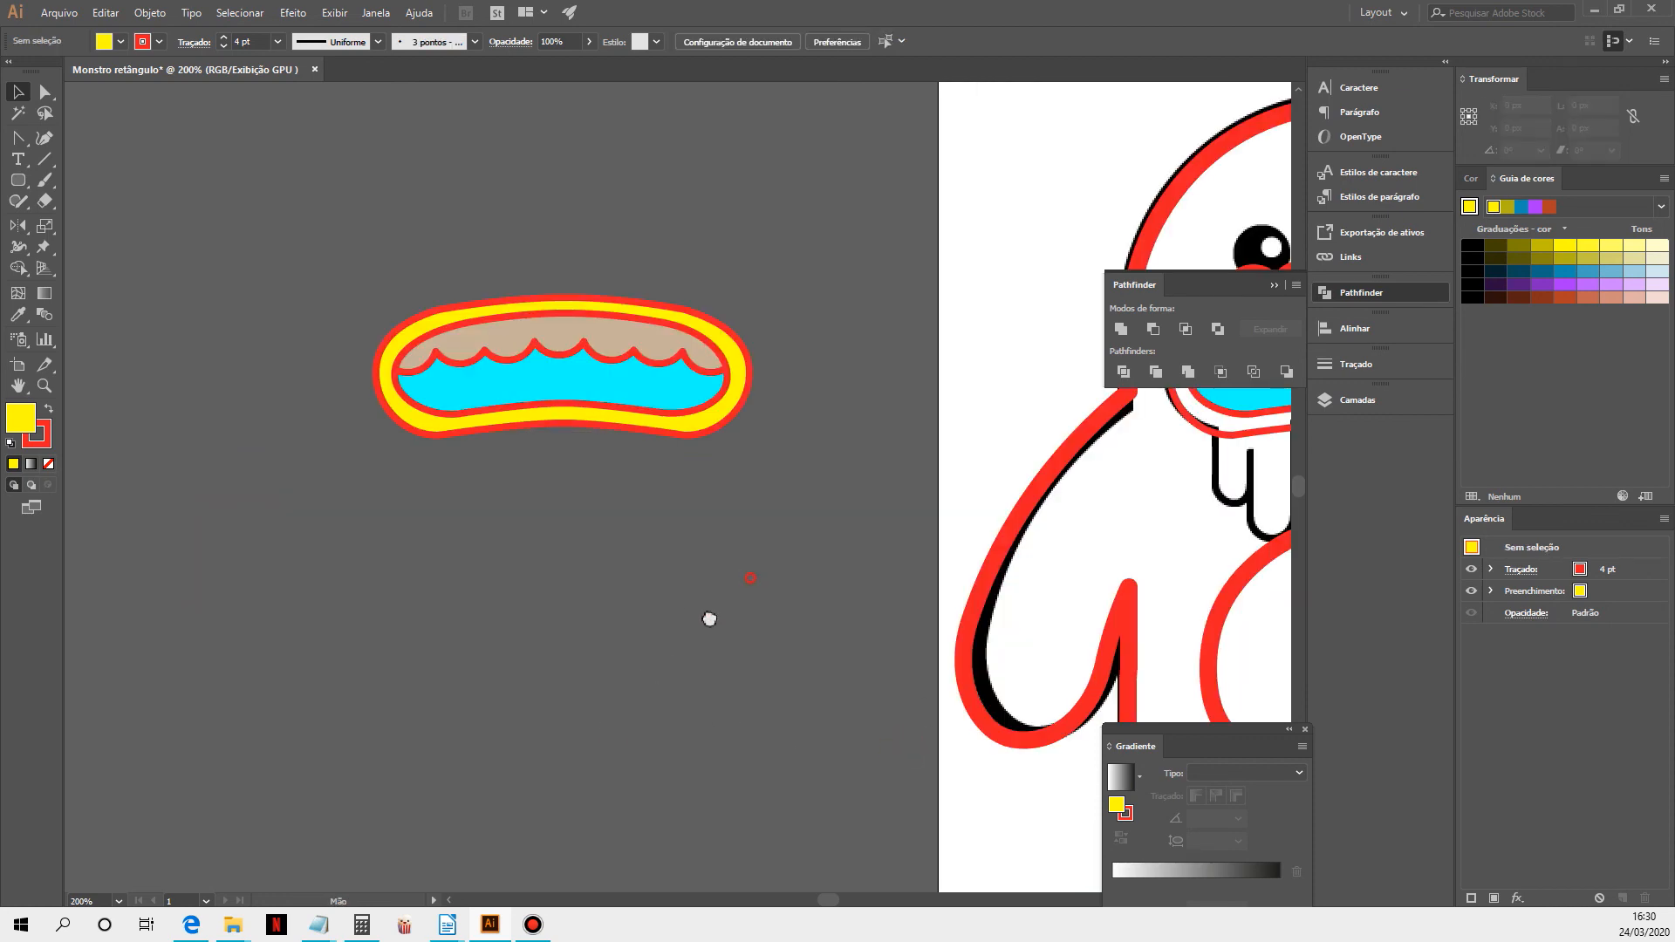
left_click_drag(709, 620, 482, 740)
left_click(482, 741, "ctrl+alt")
left_click_drag(697, 608, 395, 813)
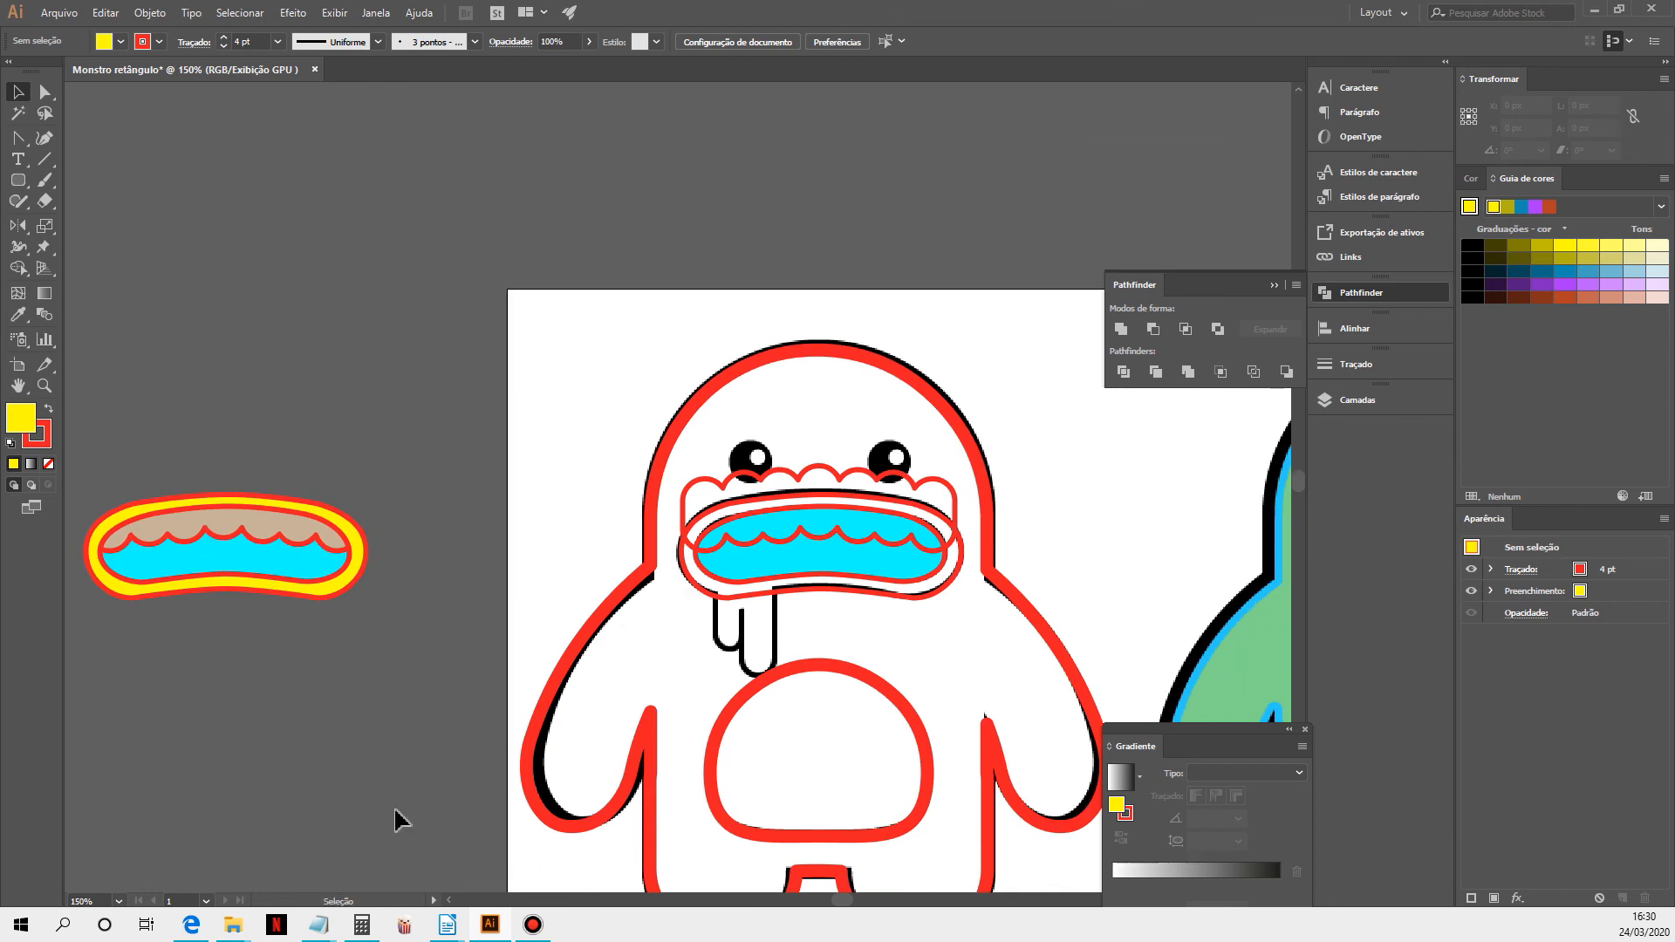
left_click(786, 506)
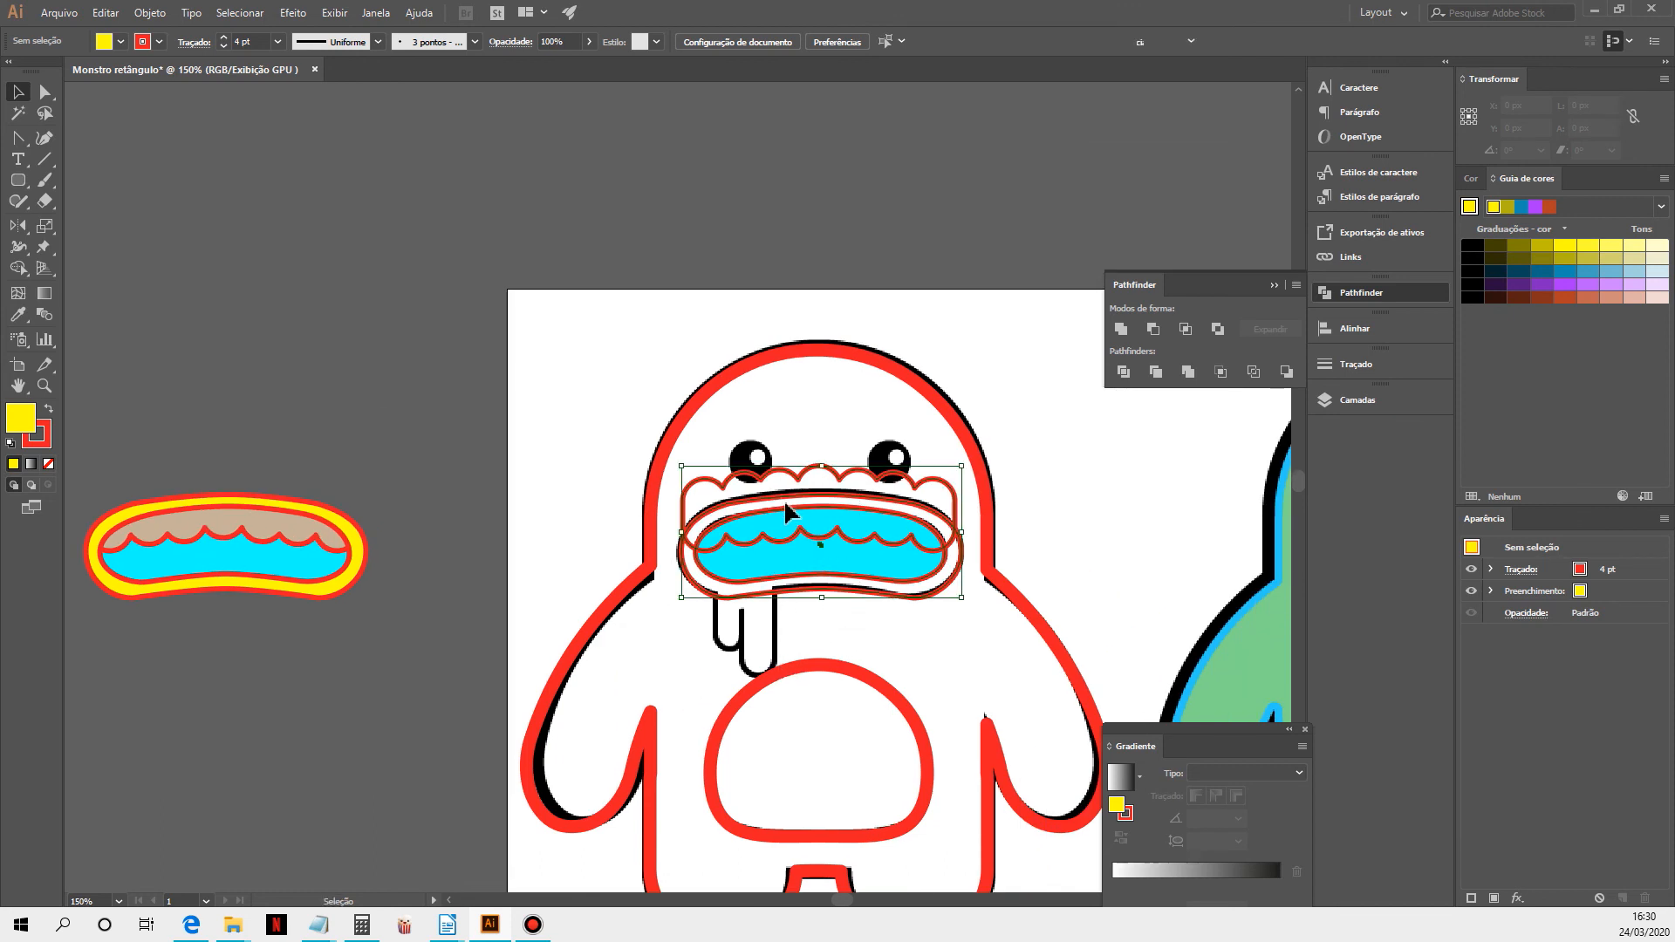
left_click_drag(788, 515, 227, 290)
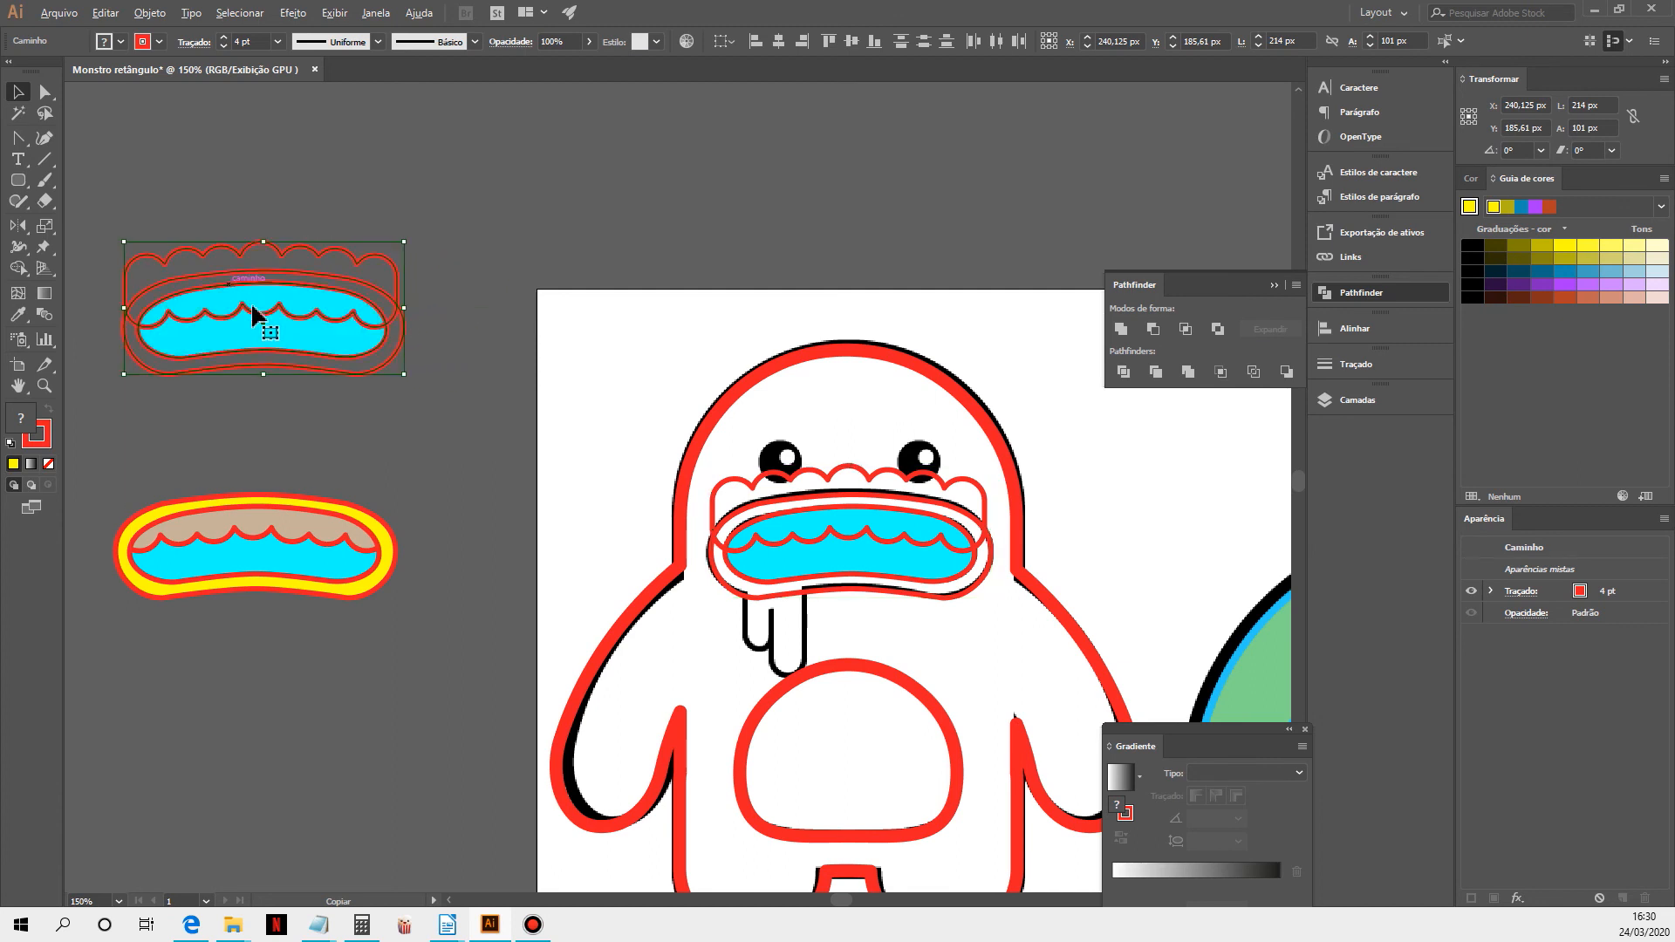
left_click(381, 387)
Fill the duplicated outer mouth with green and the duplicated scalloped teeth with orange
left_click(367, 373)
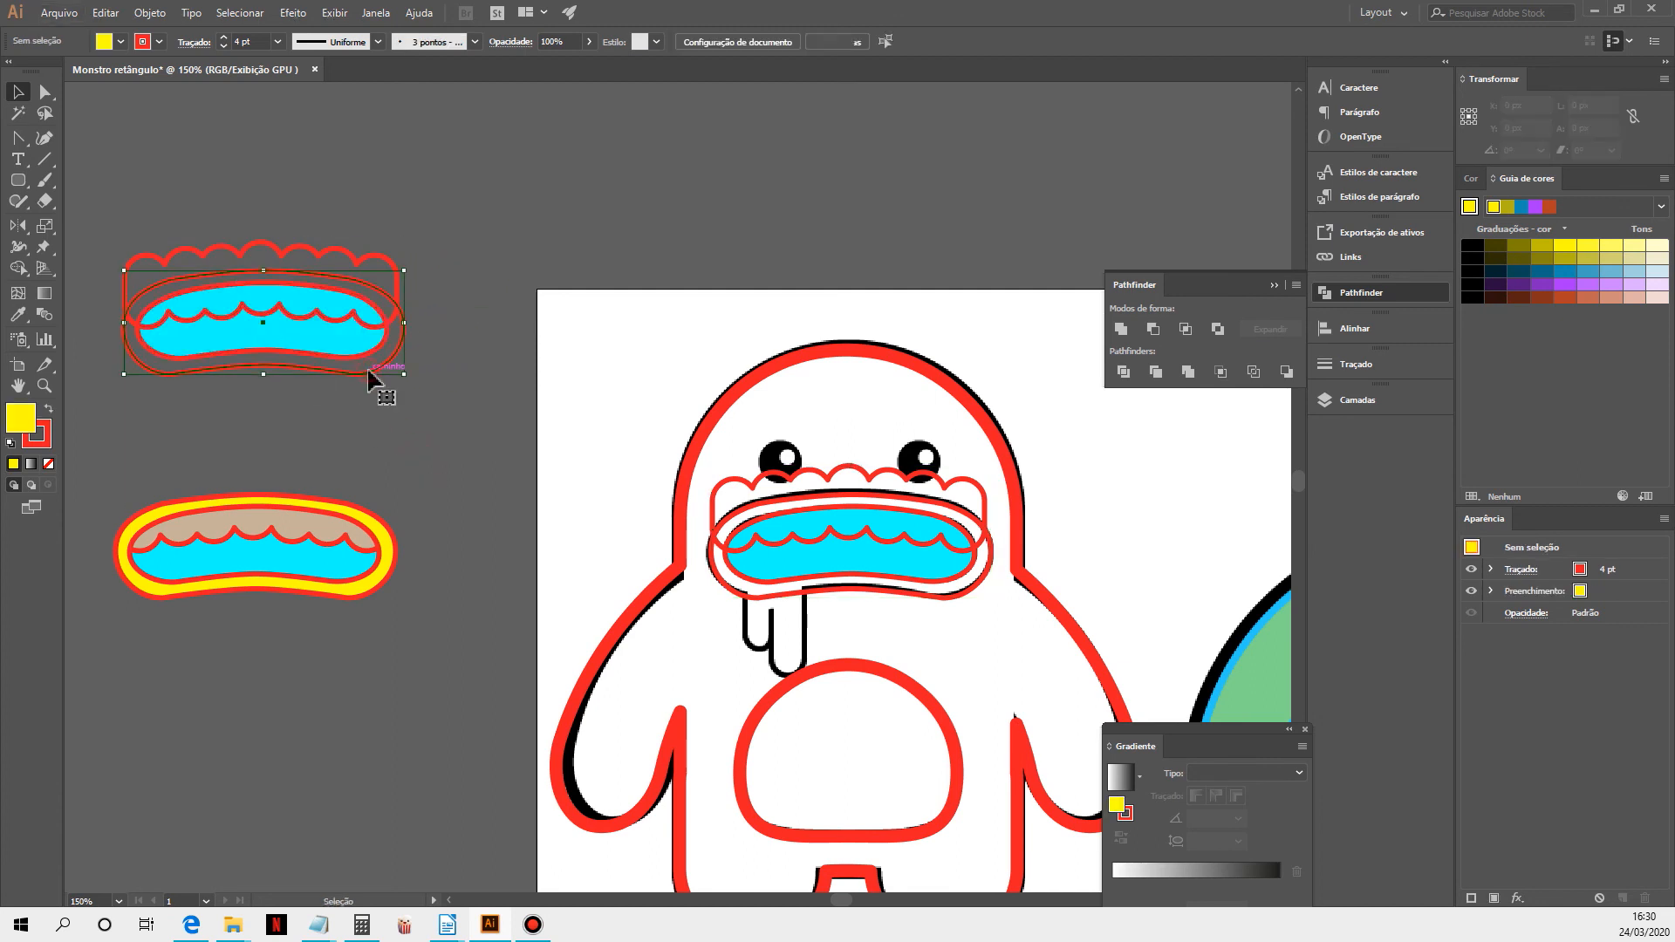
left_click(120, 41)
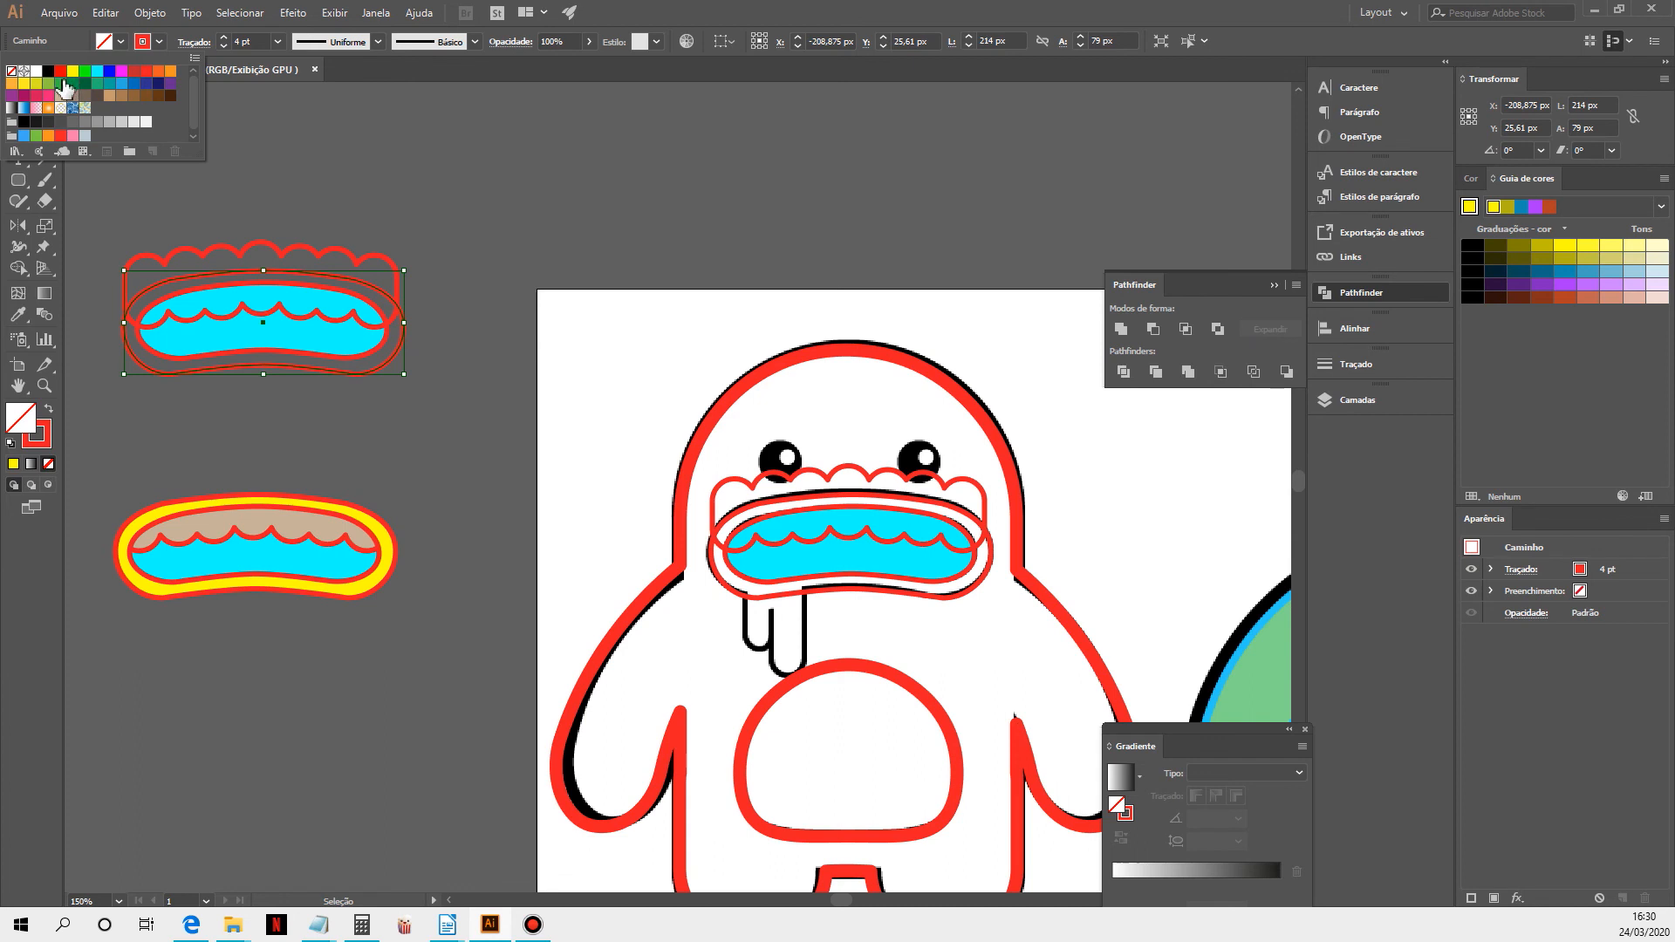
left_click(70, 84)
left_click(398, 279)
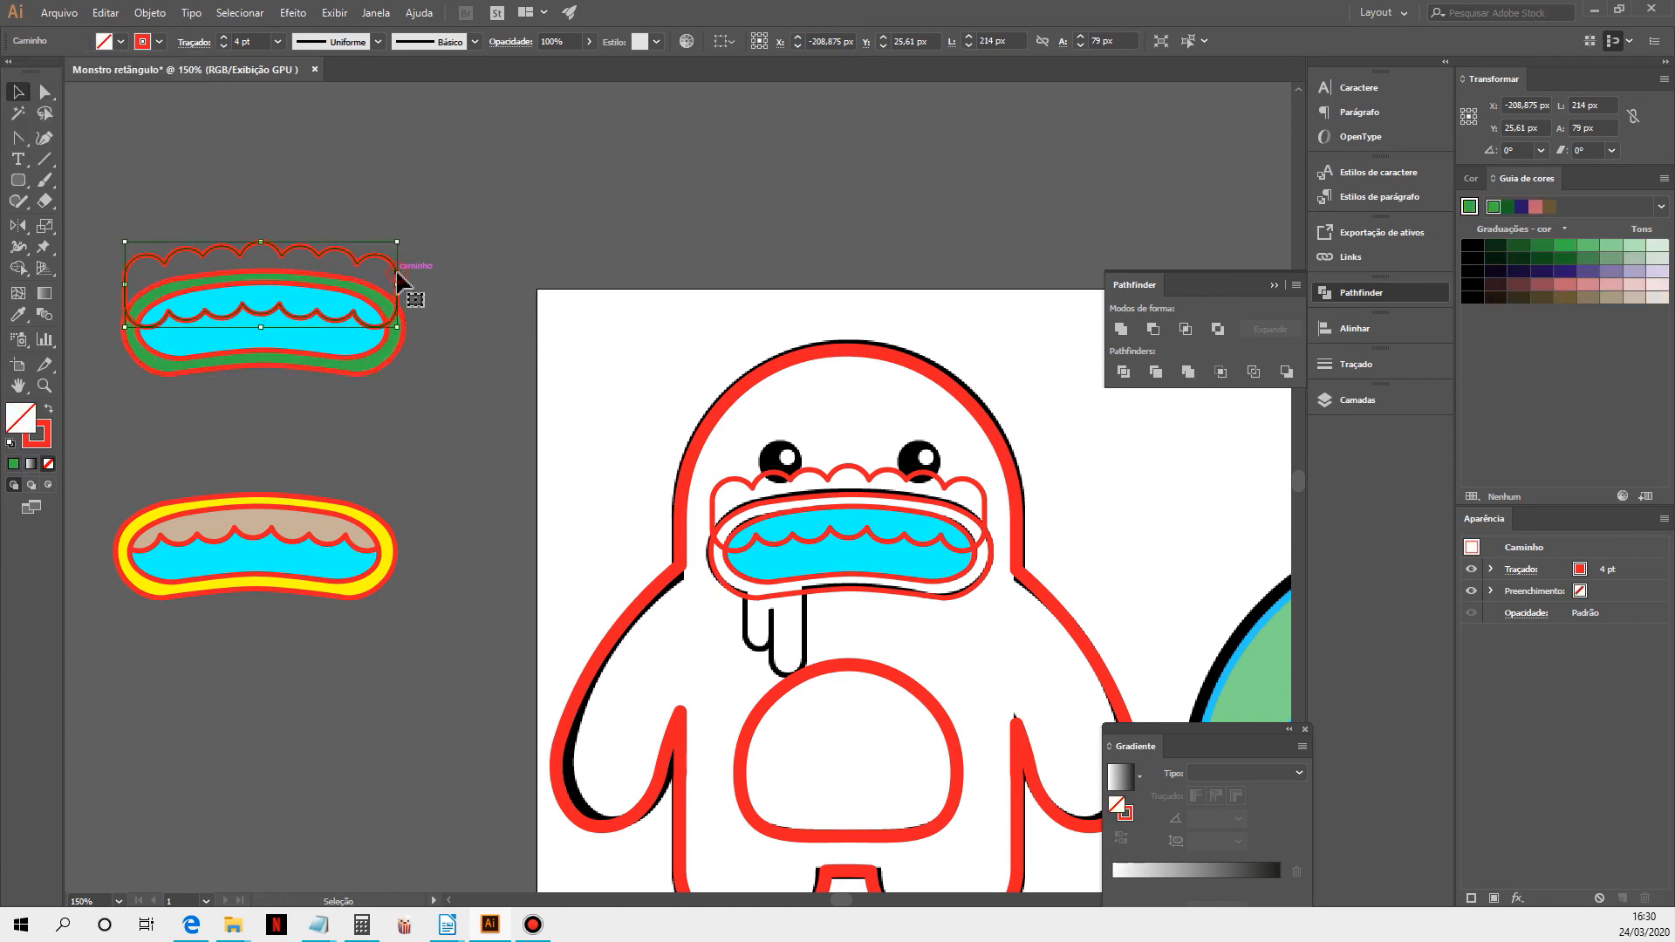
left_click(121, 41)
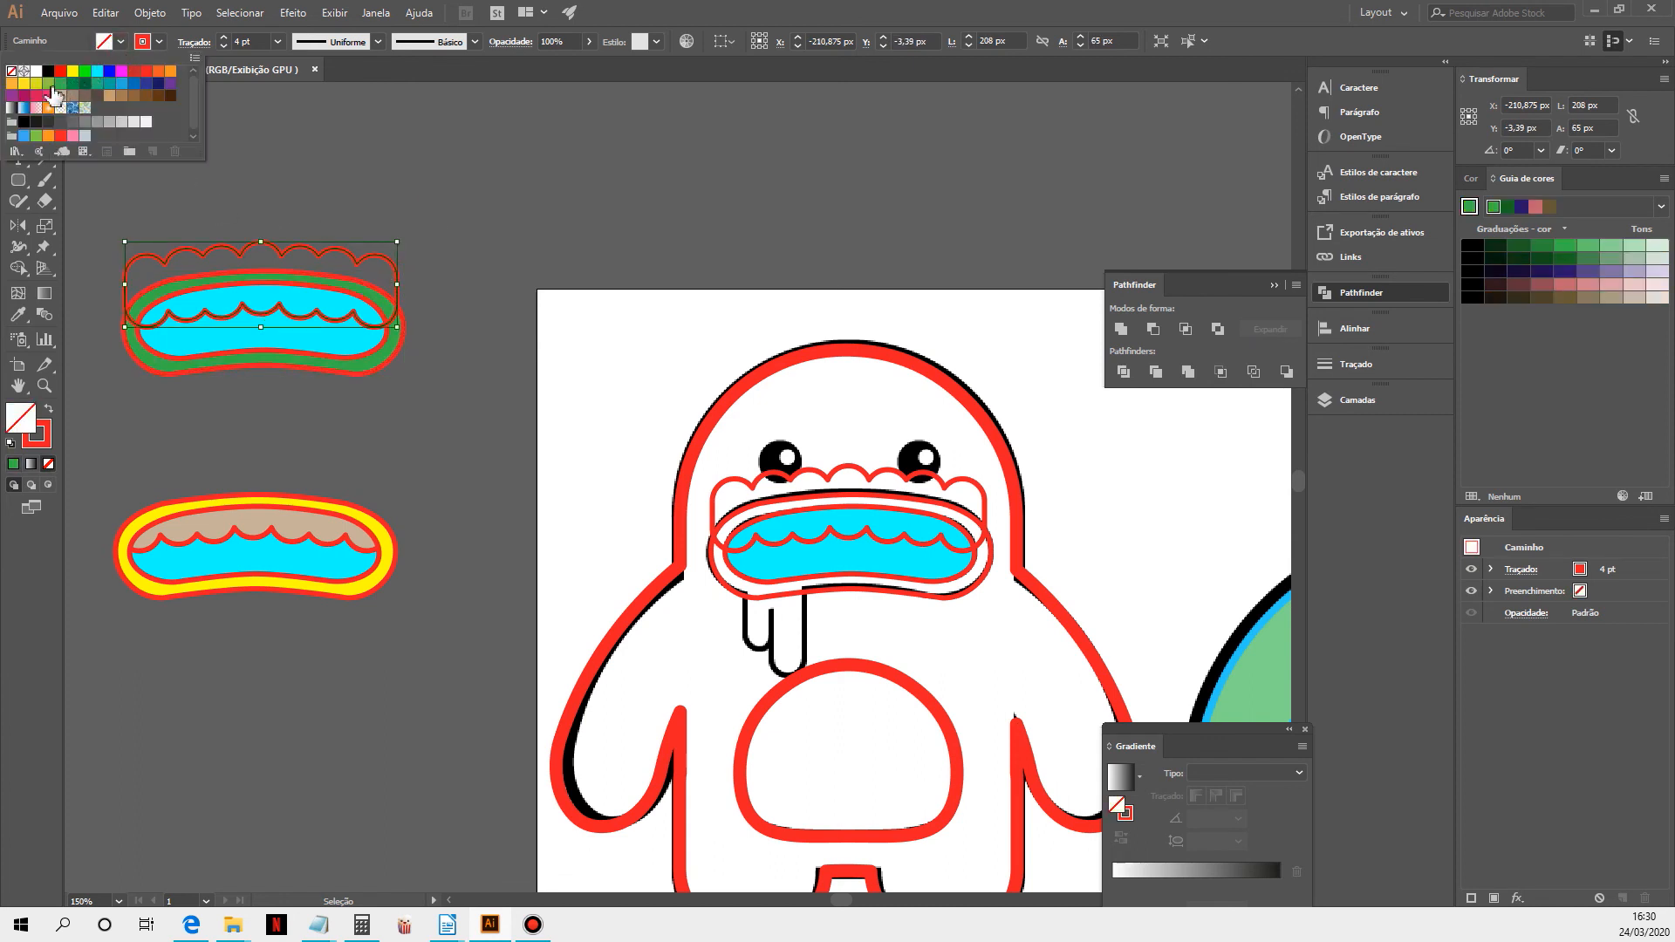
left_click(12, 82)
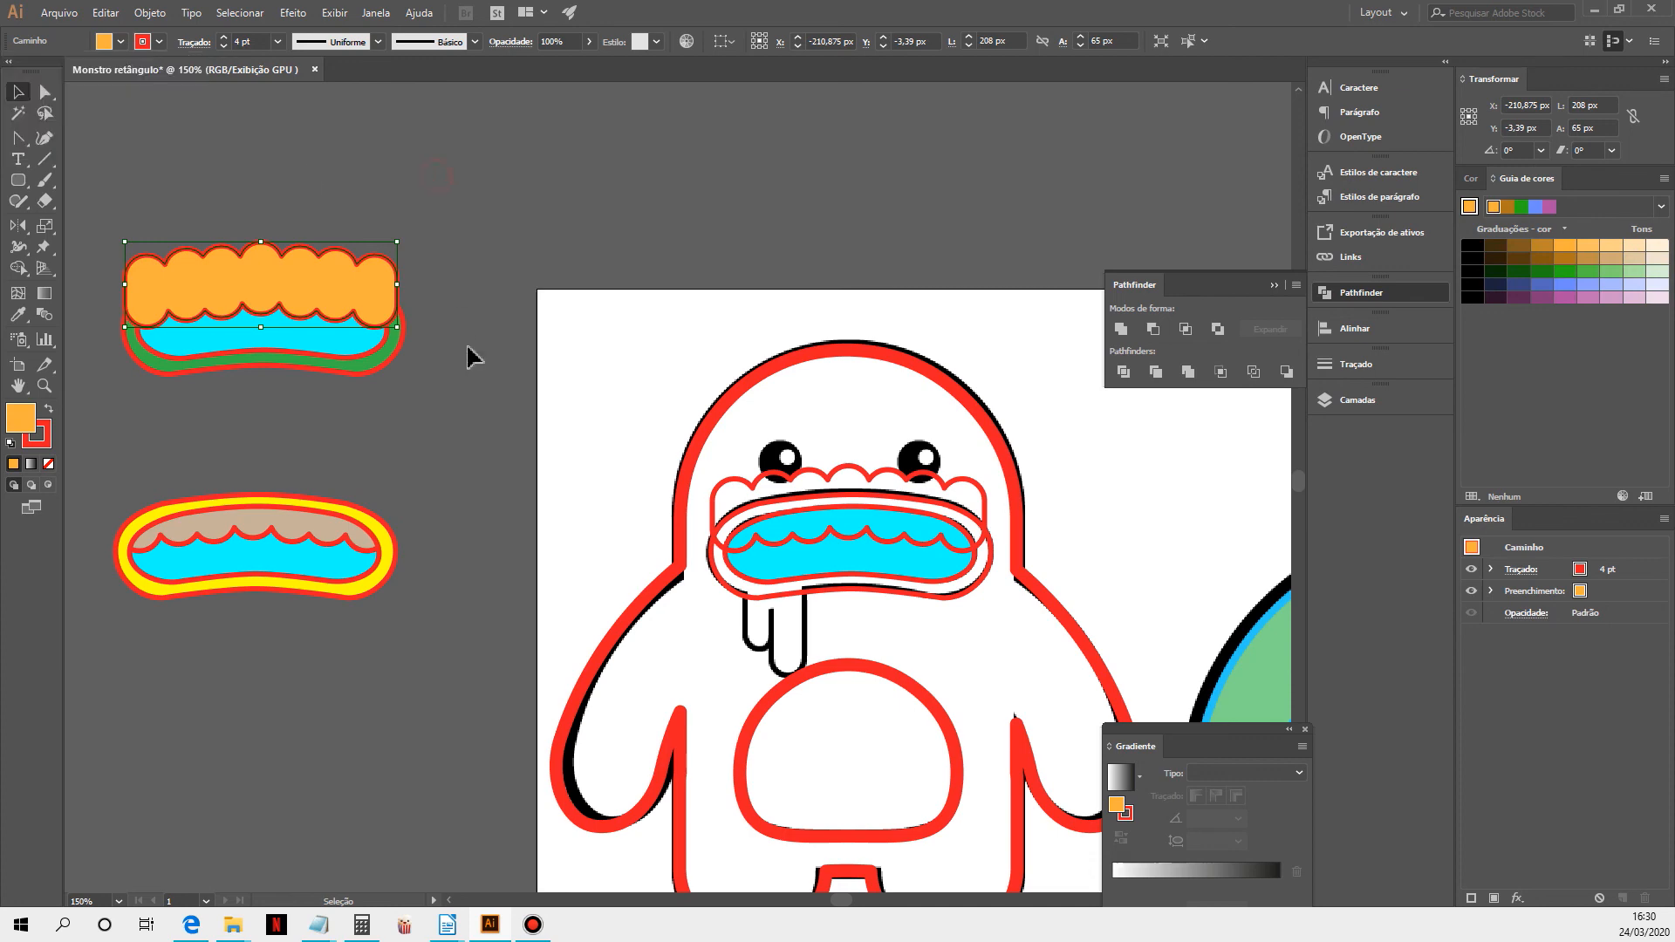
left_click(447, 436)
Try a clipping mask on the cyan inner mouth with the orange teeth on top, and undo it
left_click_drag(468, 440, 616, 644)
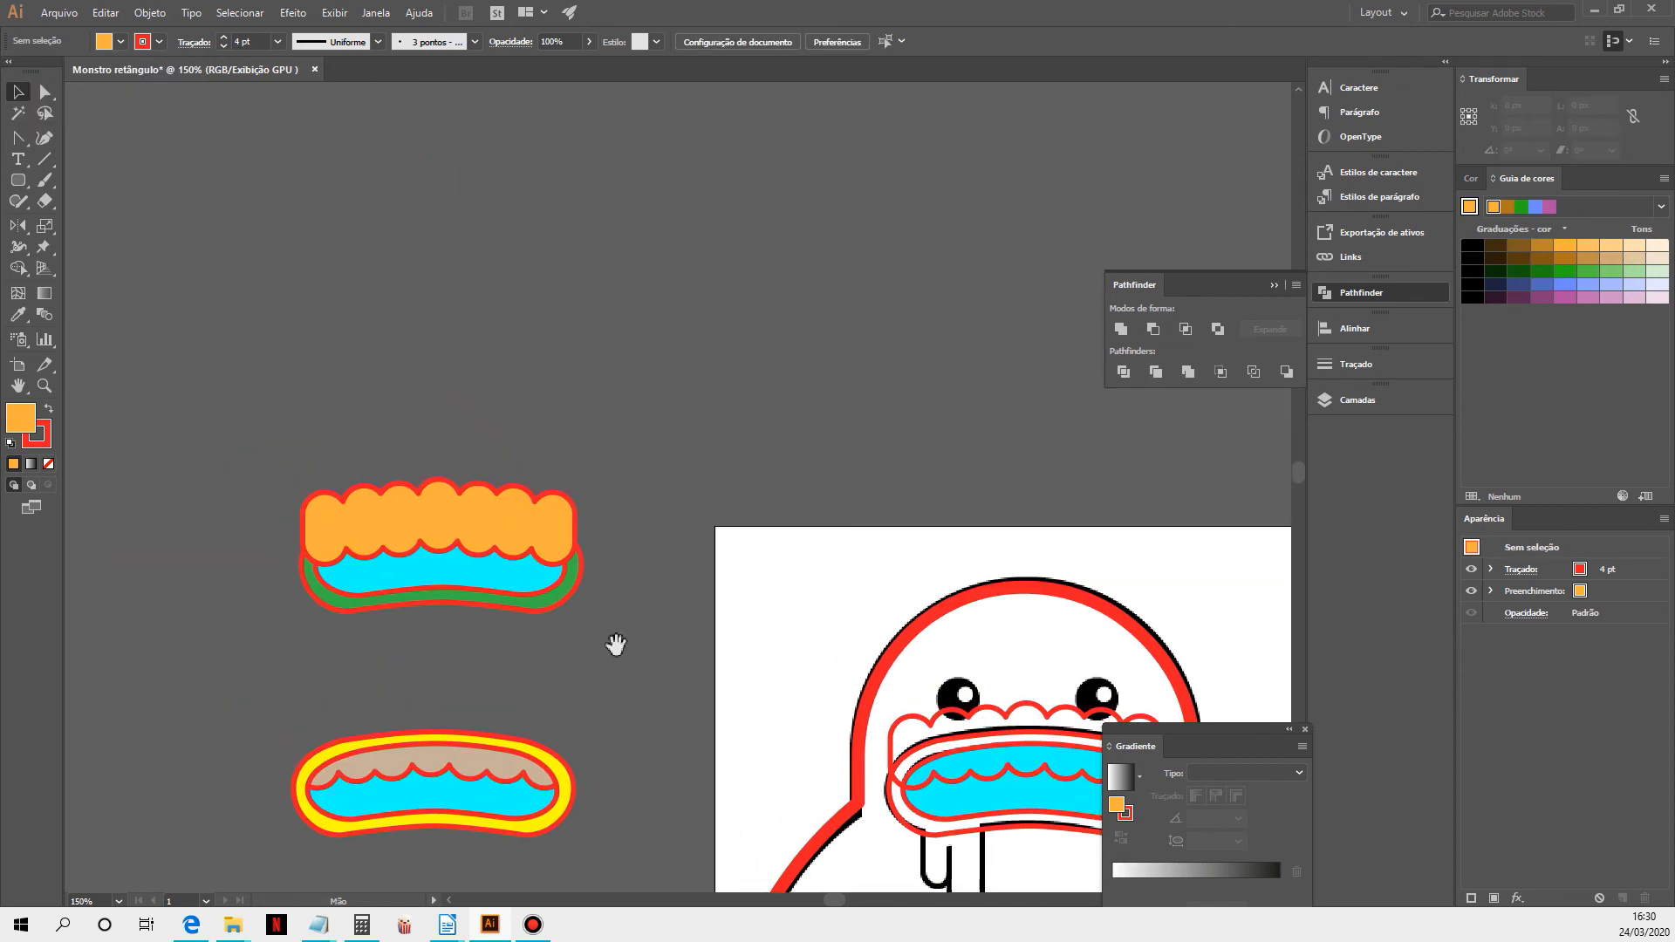
left_click(551, 589)
key("a")
key("v")
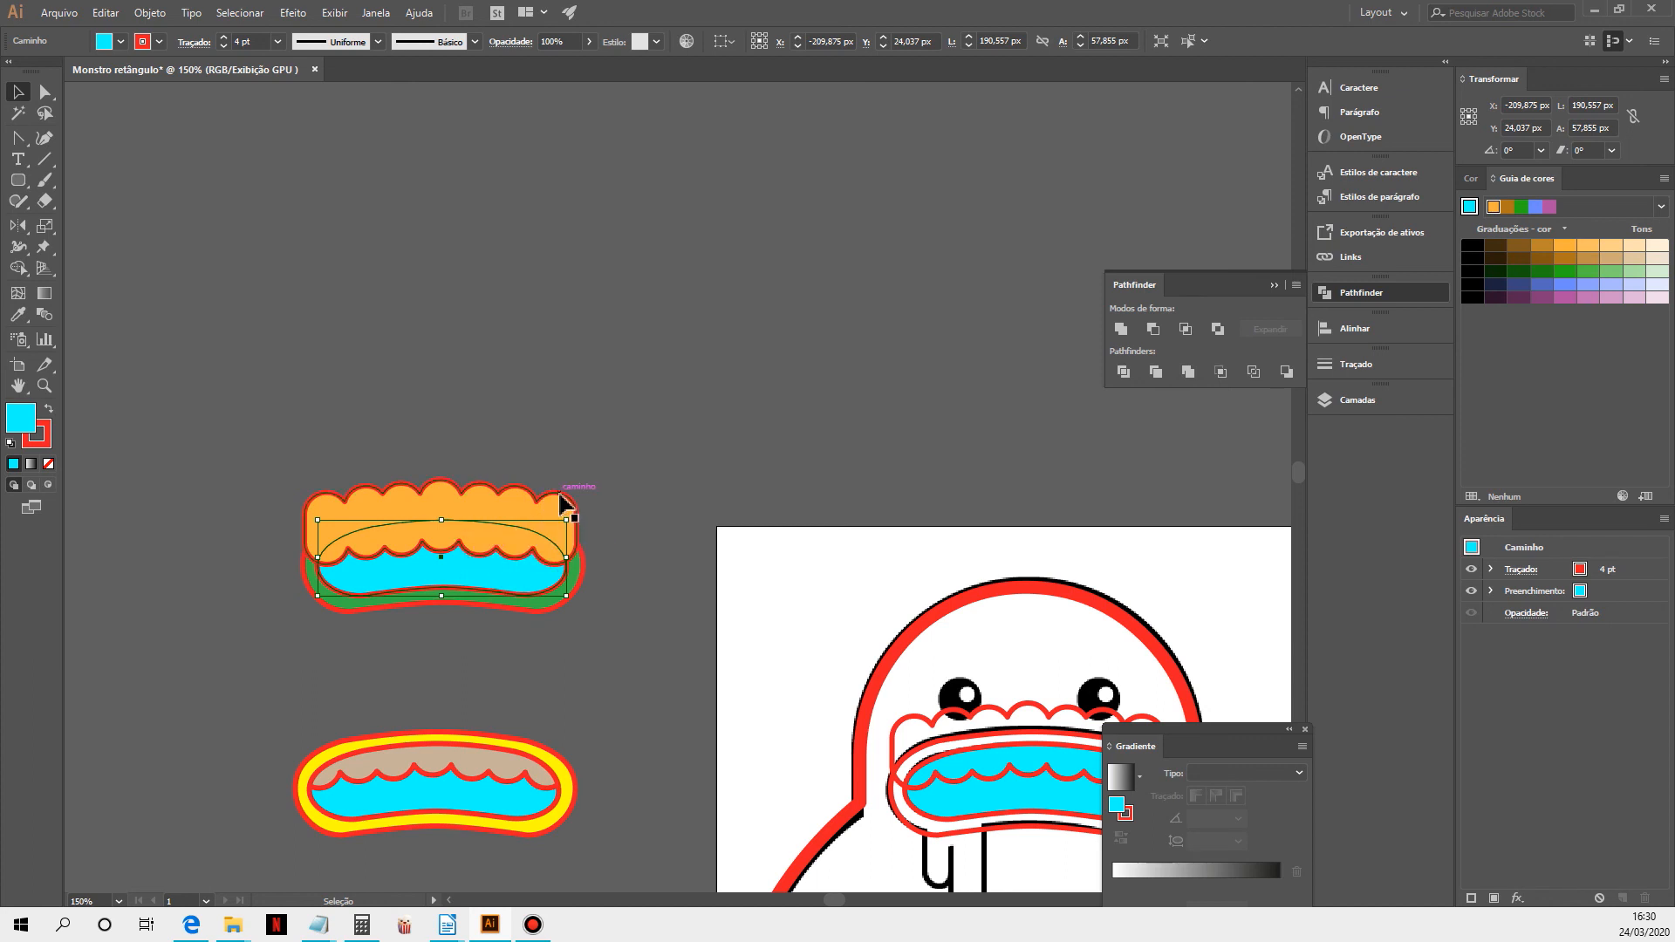
left_click(561, 502, "shift")
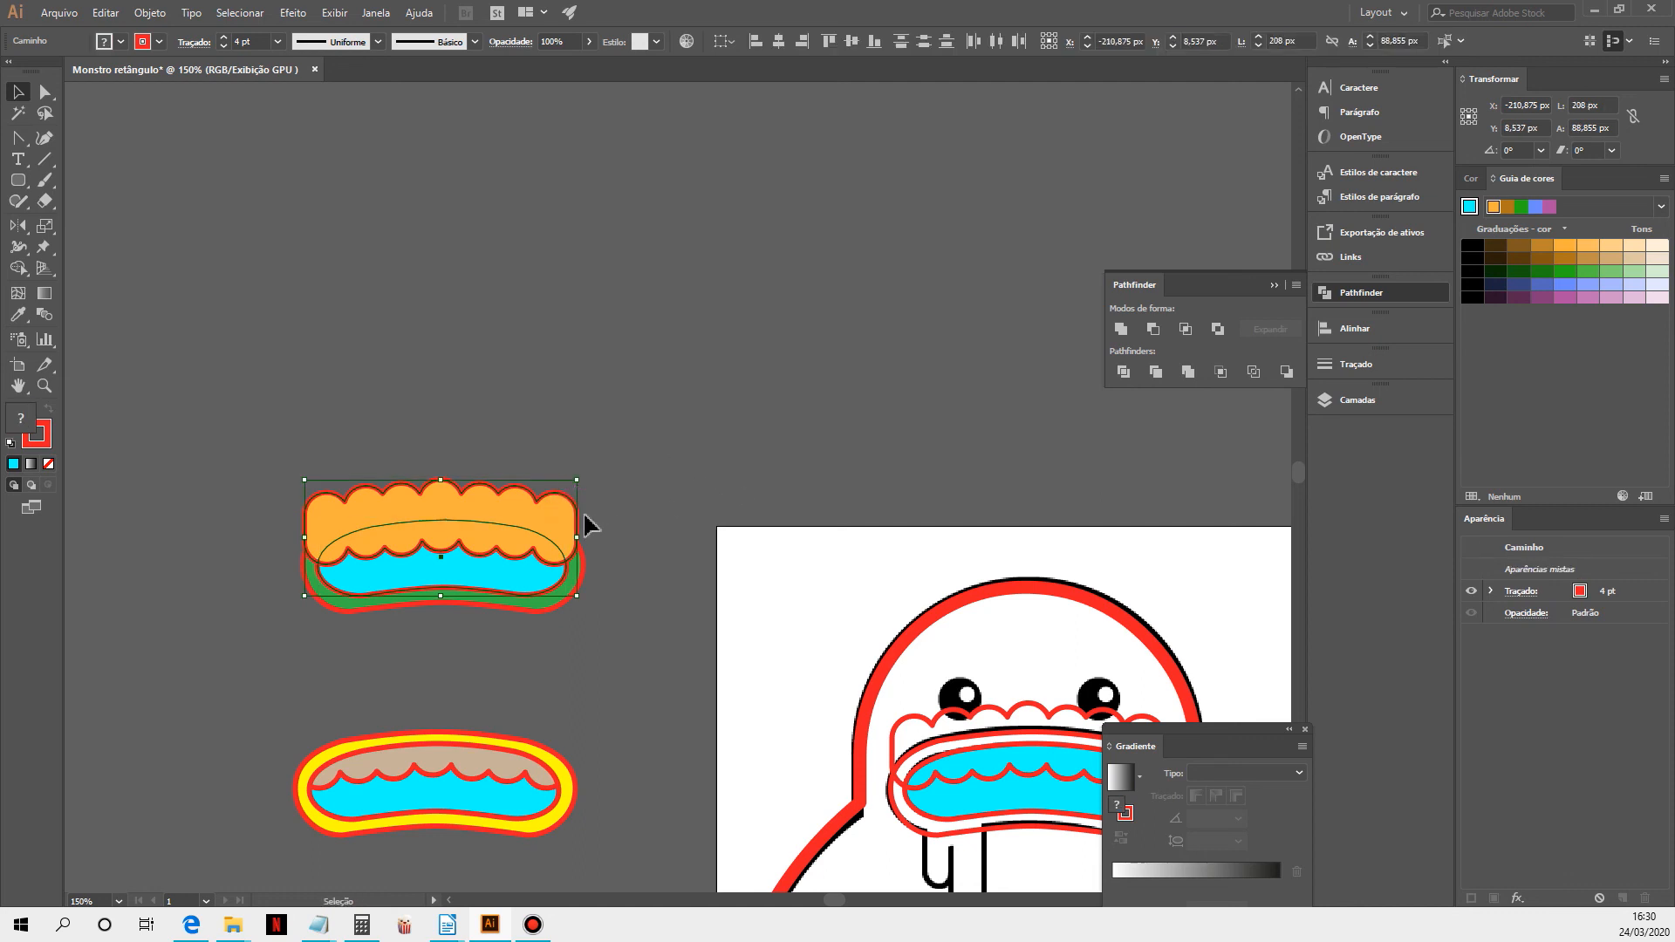
right_click(559, 528)
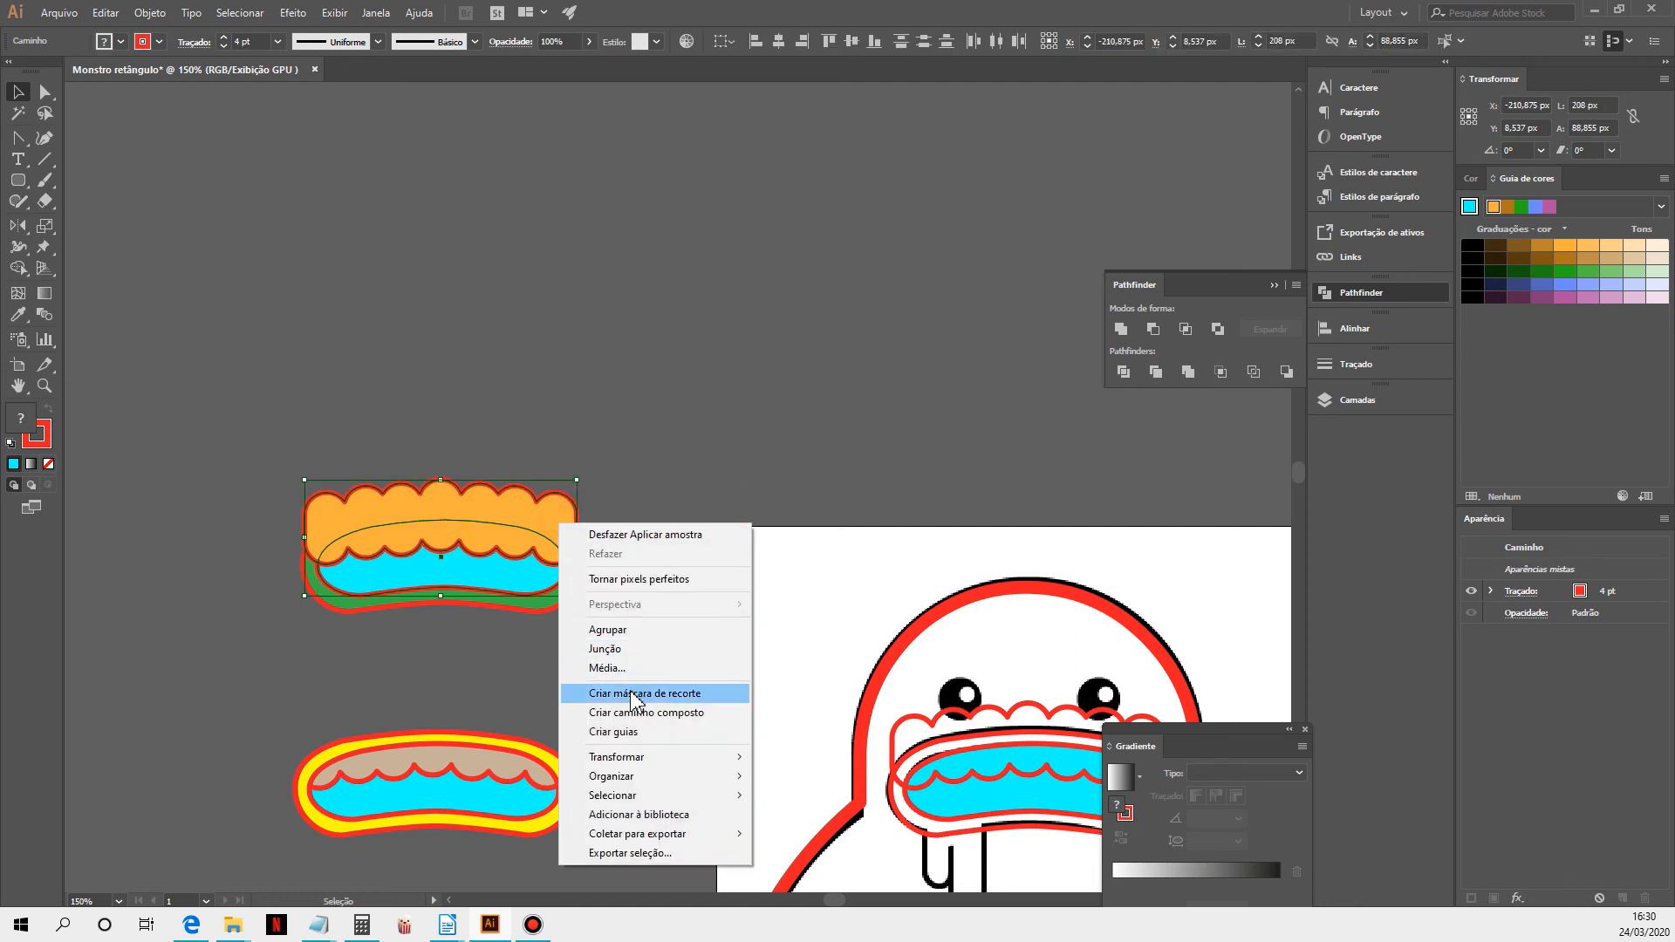
left_click(630, 693)
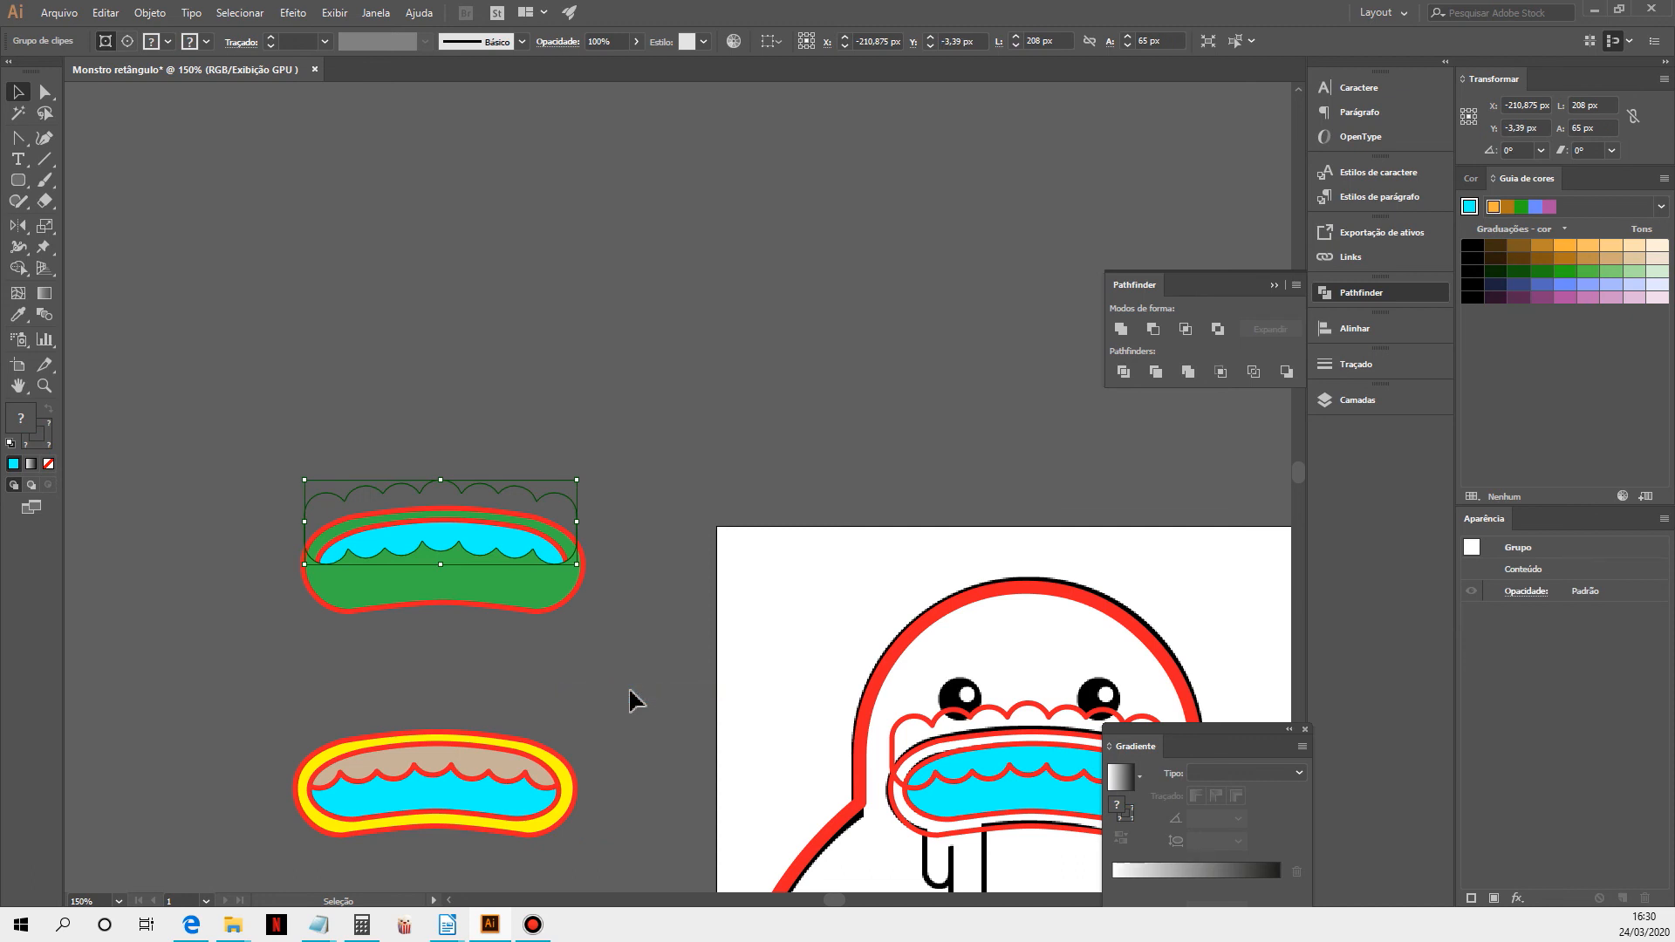
left_click(625, 431)
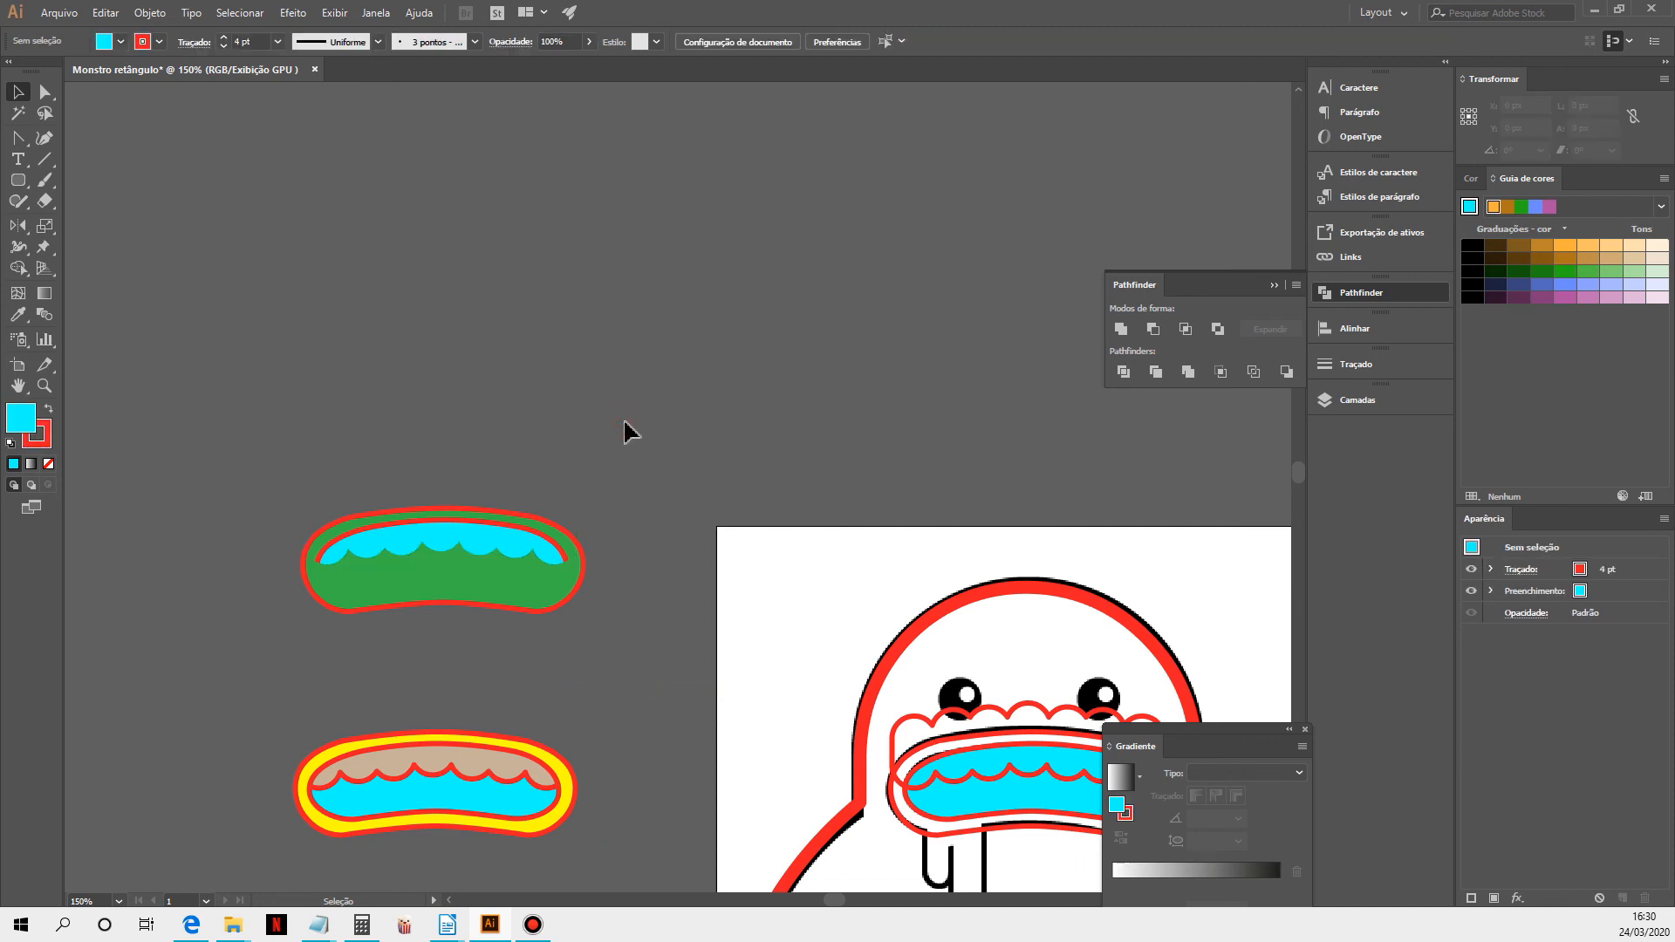
left_click(431, 556)
key("ctrl+alt+7")
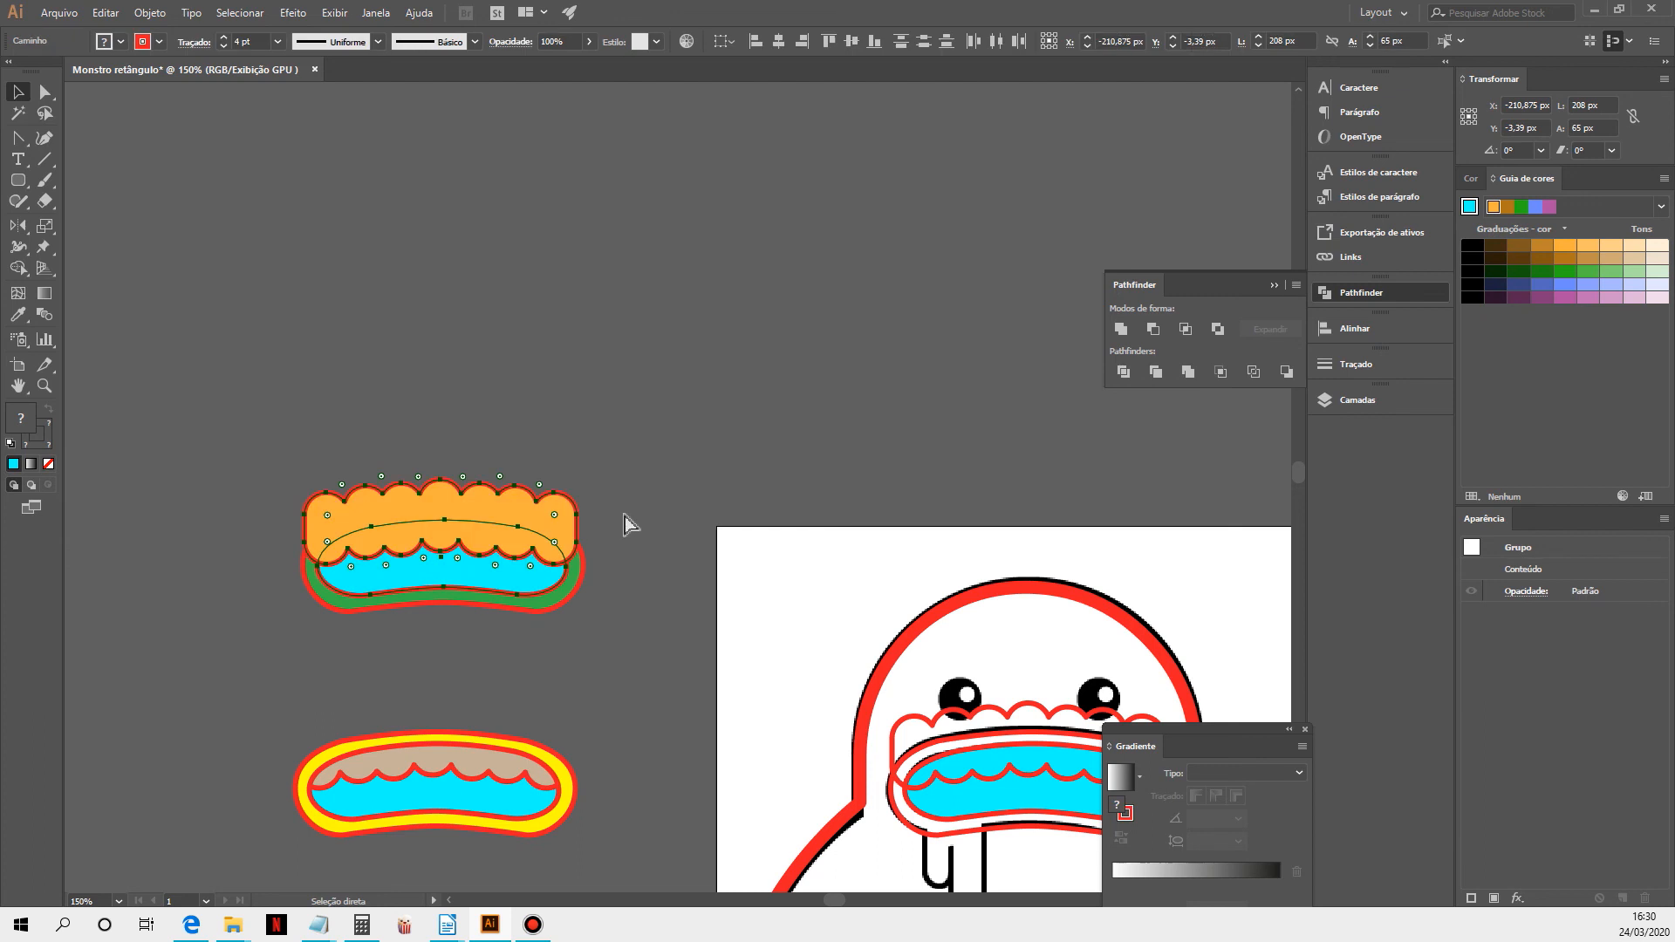
Bring the cyan inner mouth to the front and use it as a clipping mask for the orange teeth
left_click(498, 581)
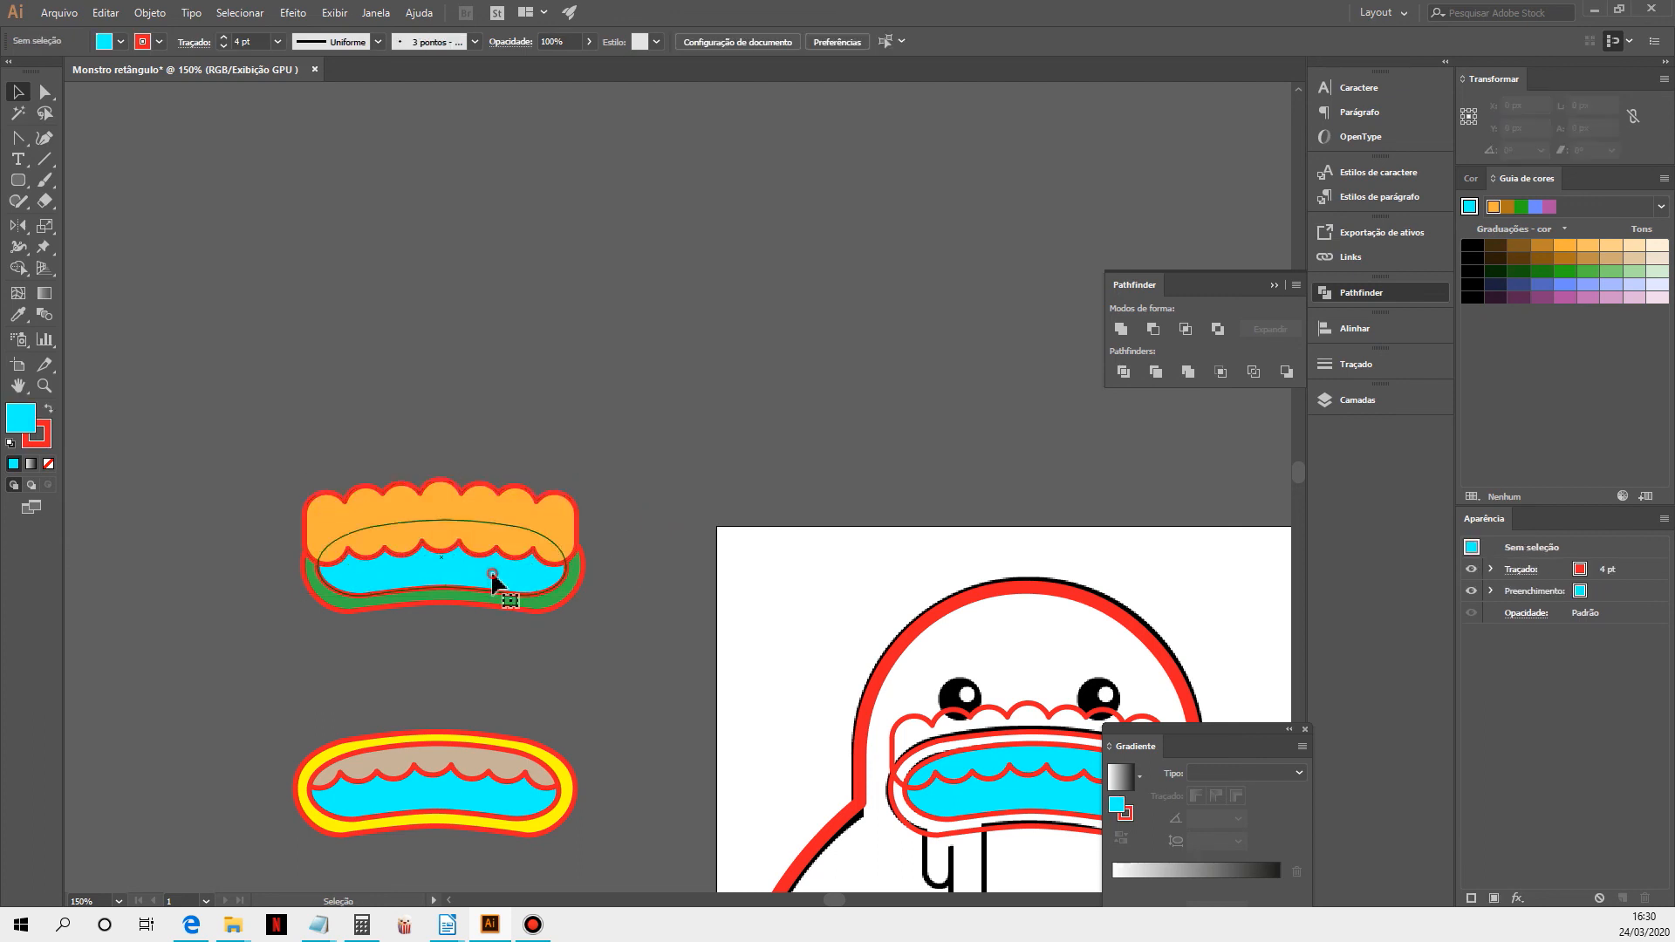
key("ctrl+shift+bracketright")
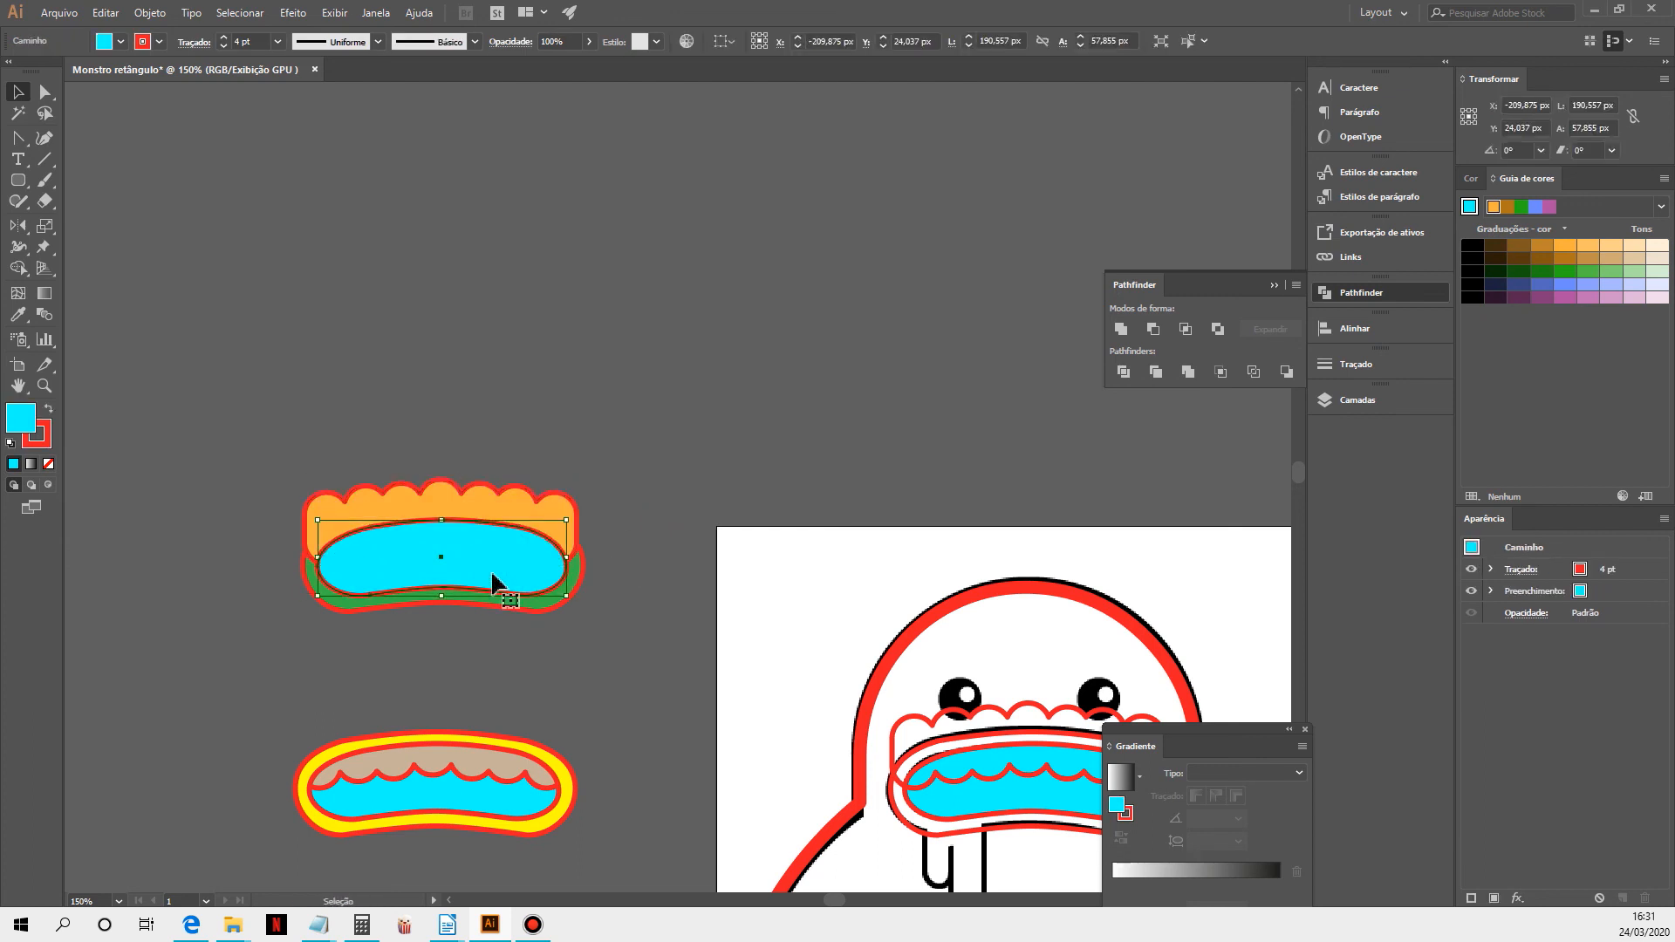
left_click(564, 510, "shift")
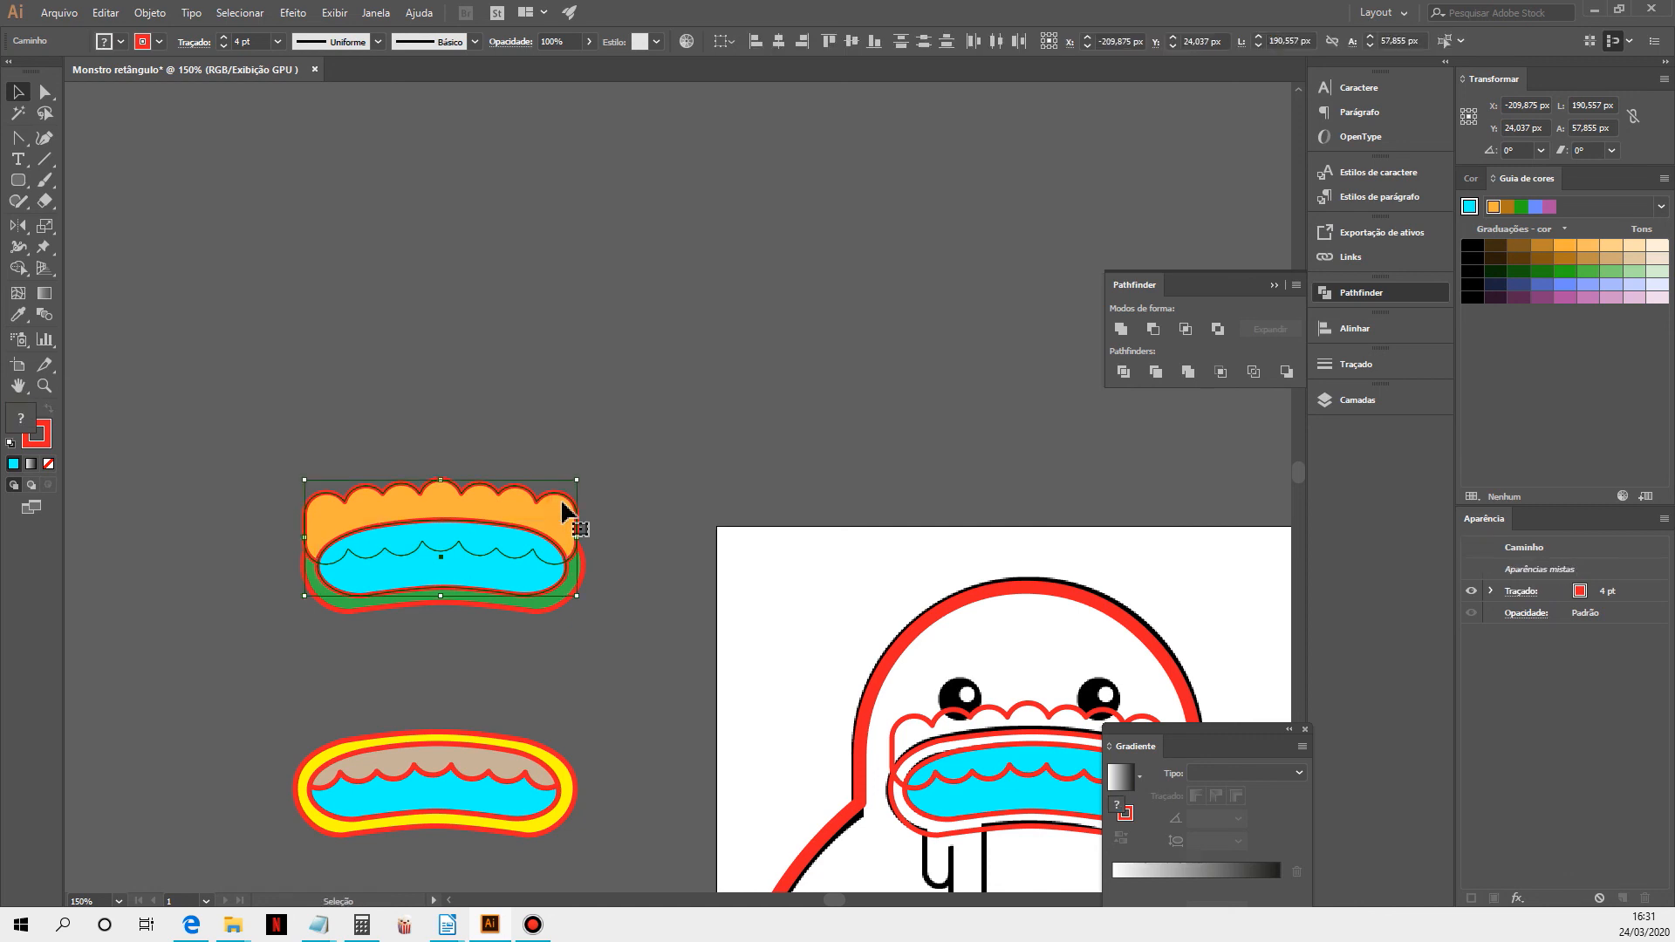
right_click(562, 504)
left_click(643, 672)
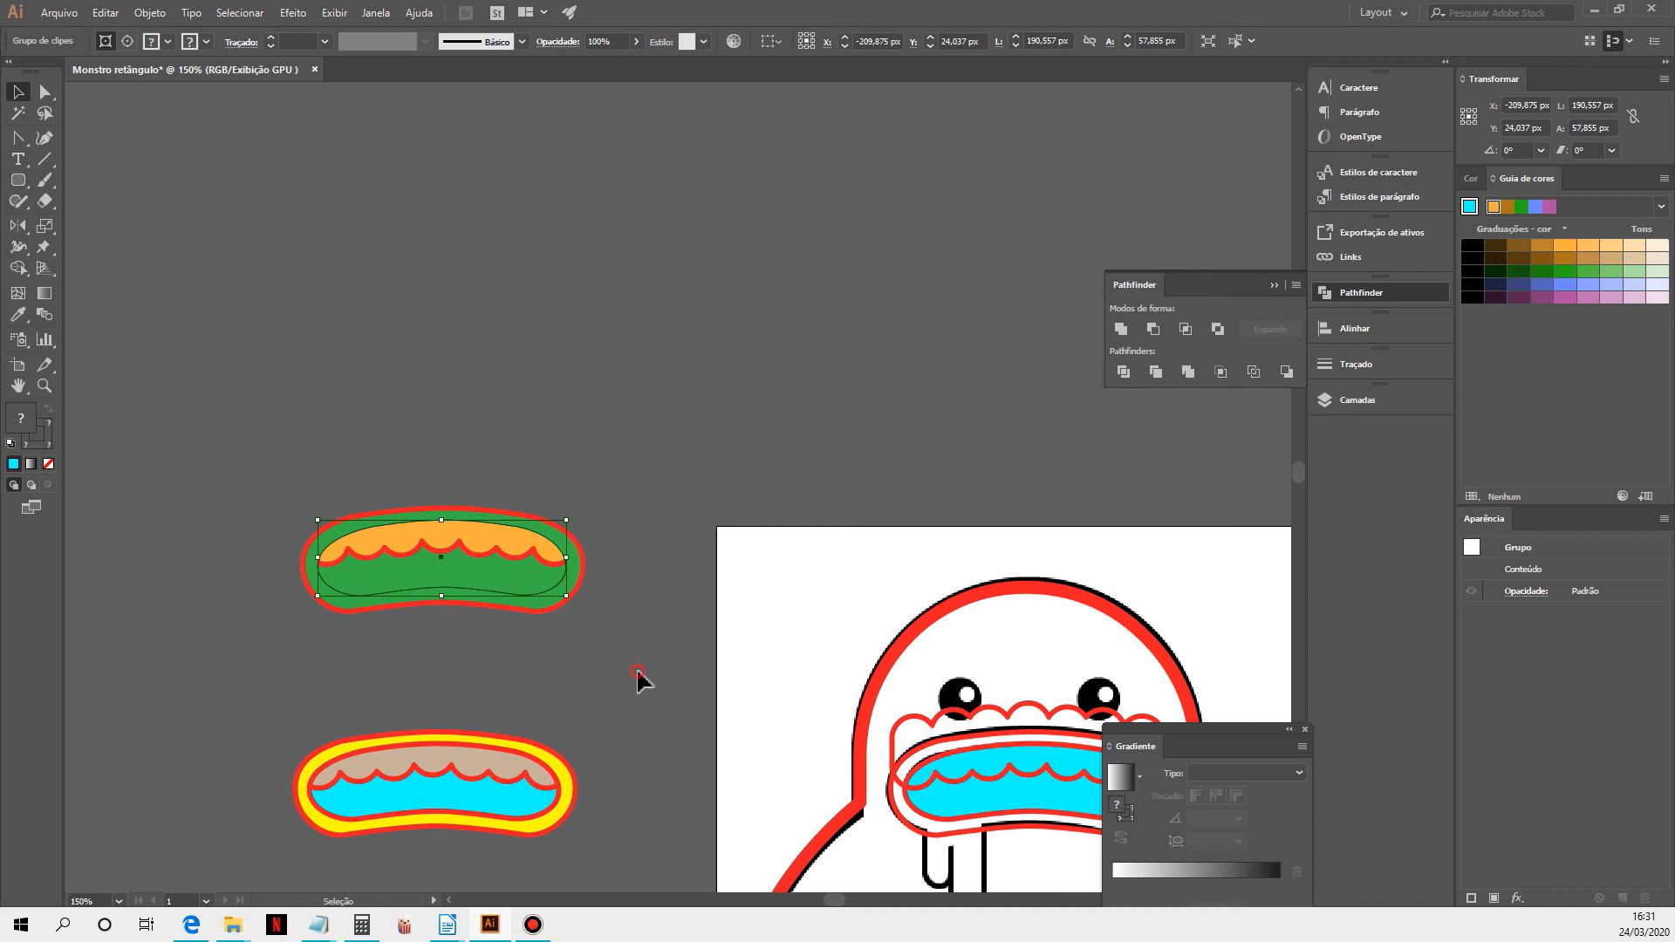
left_click(638, 672)
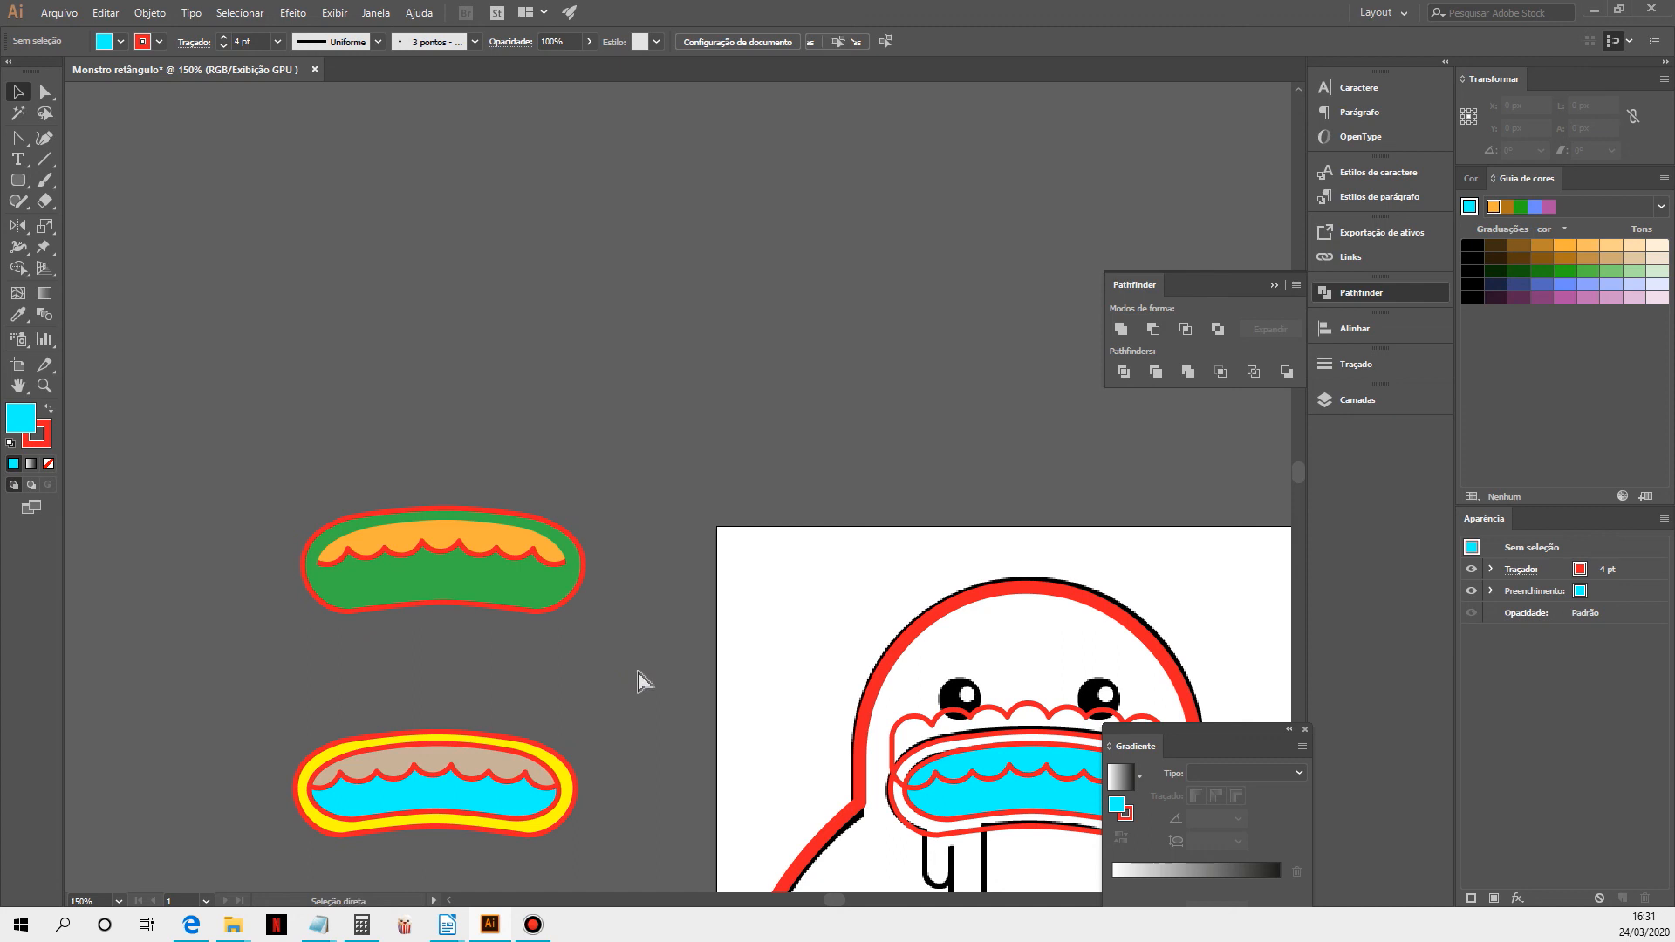
Paste the copied cyan inner mouth at the back and send the green outer mouth behind it
key("ctrl+f")
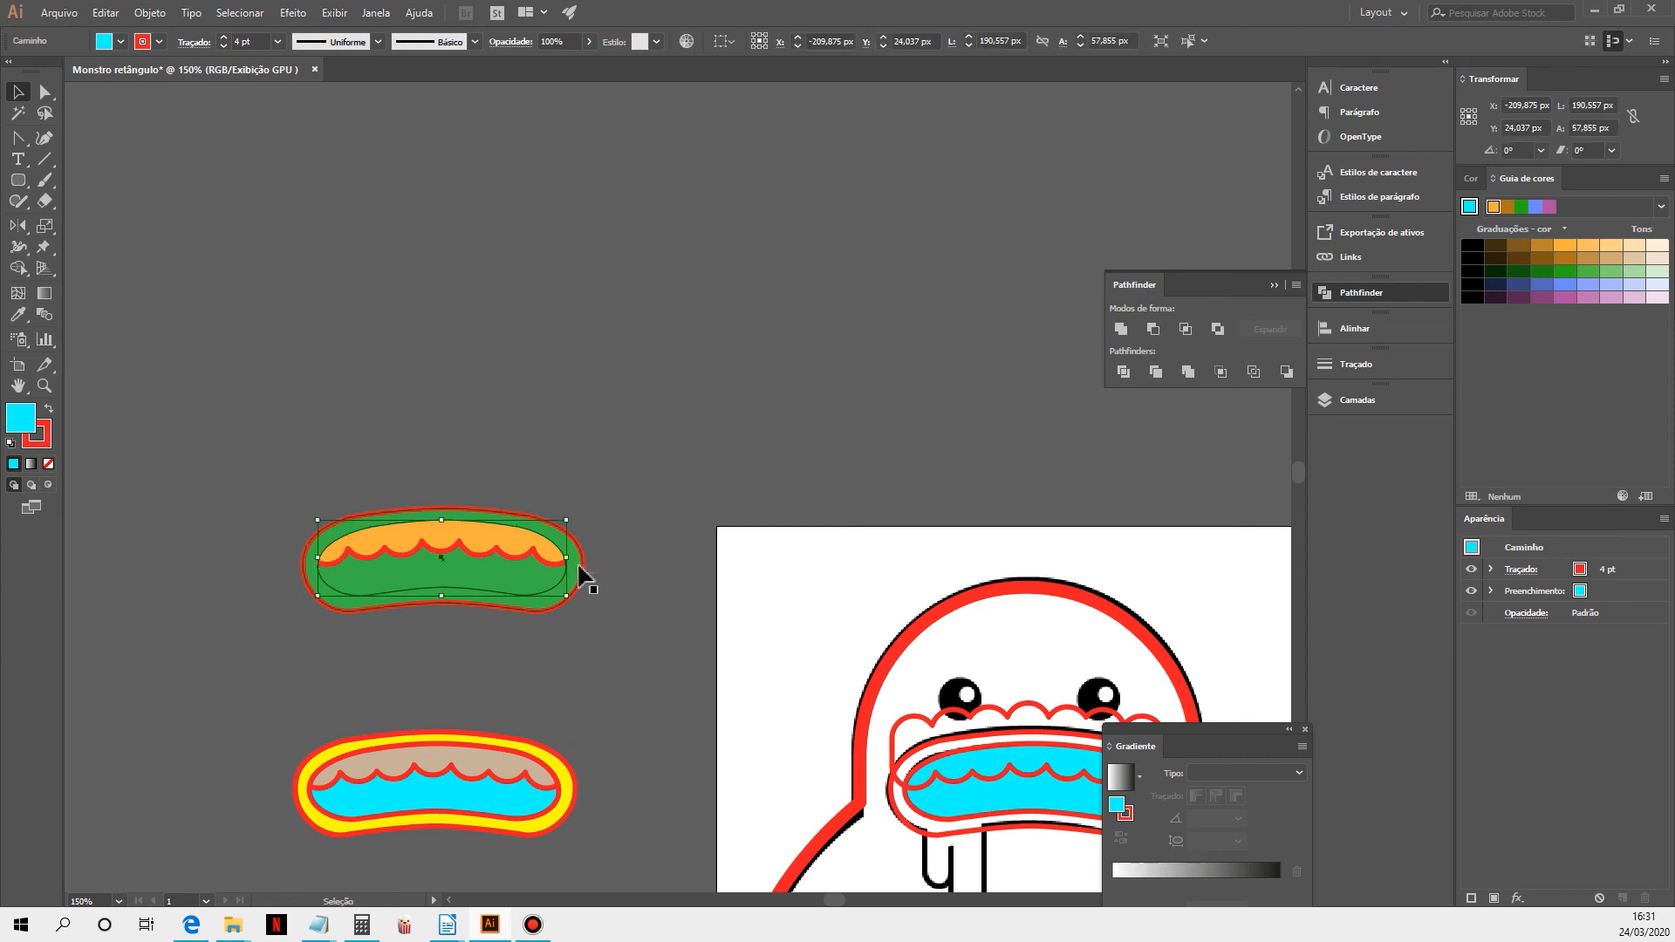
left_click(582, 575)
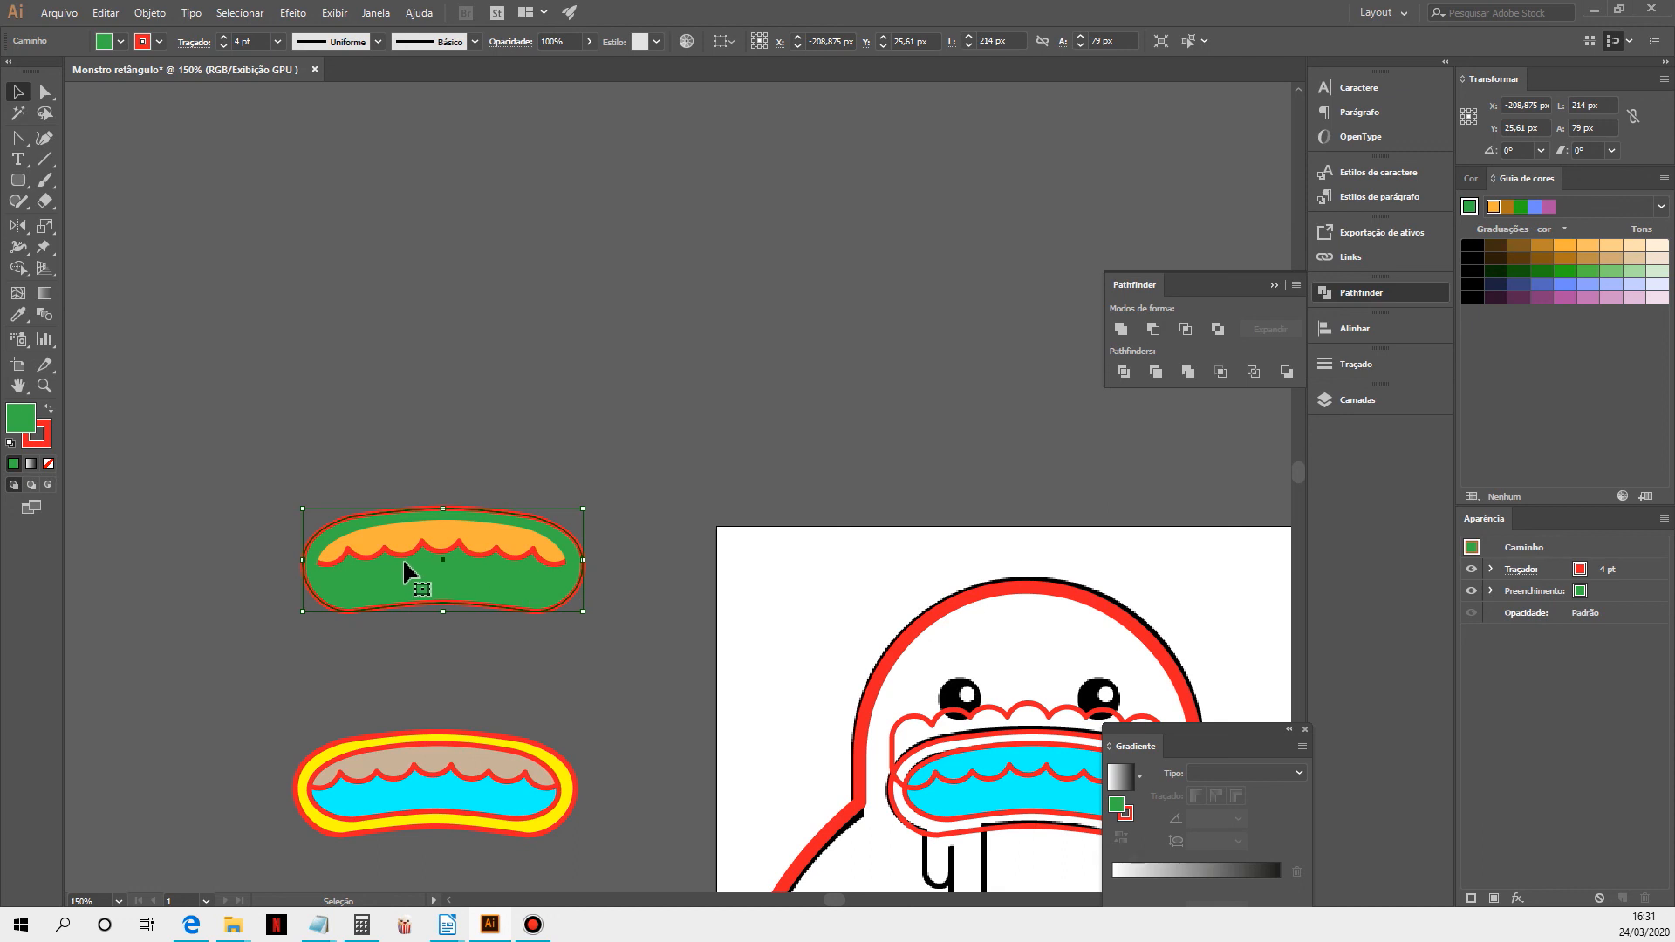
key("ctrl")
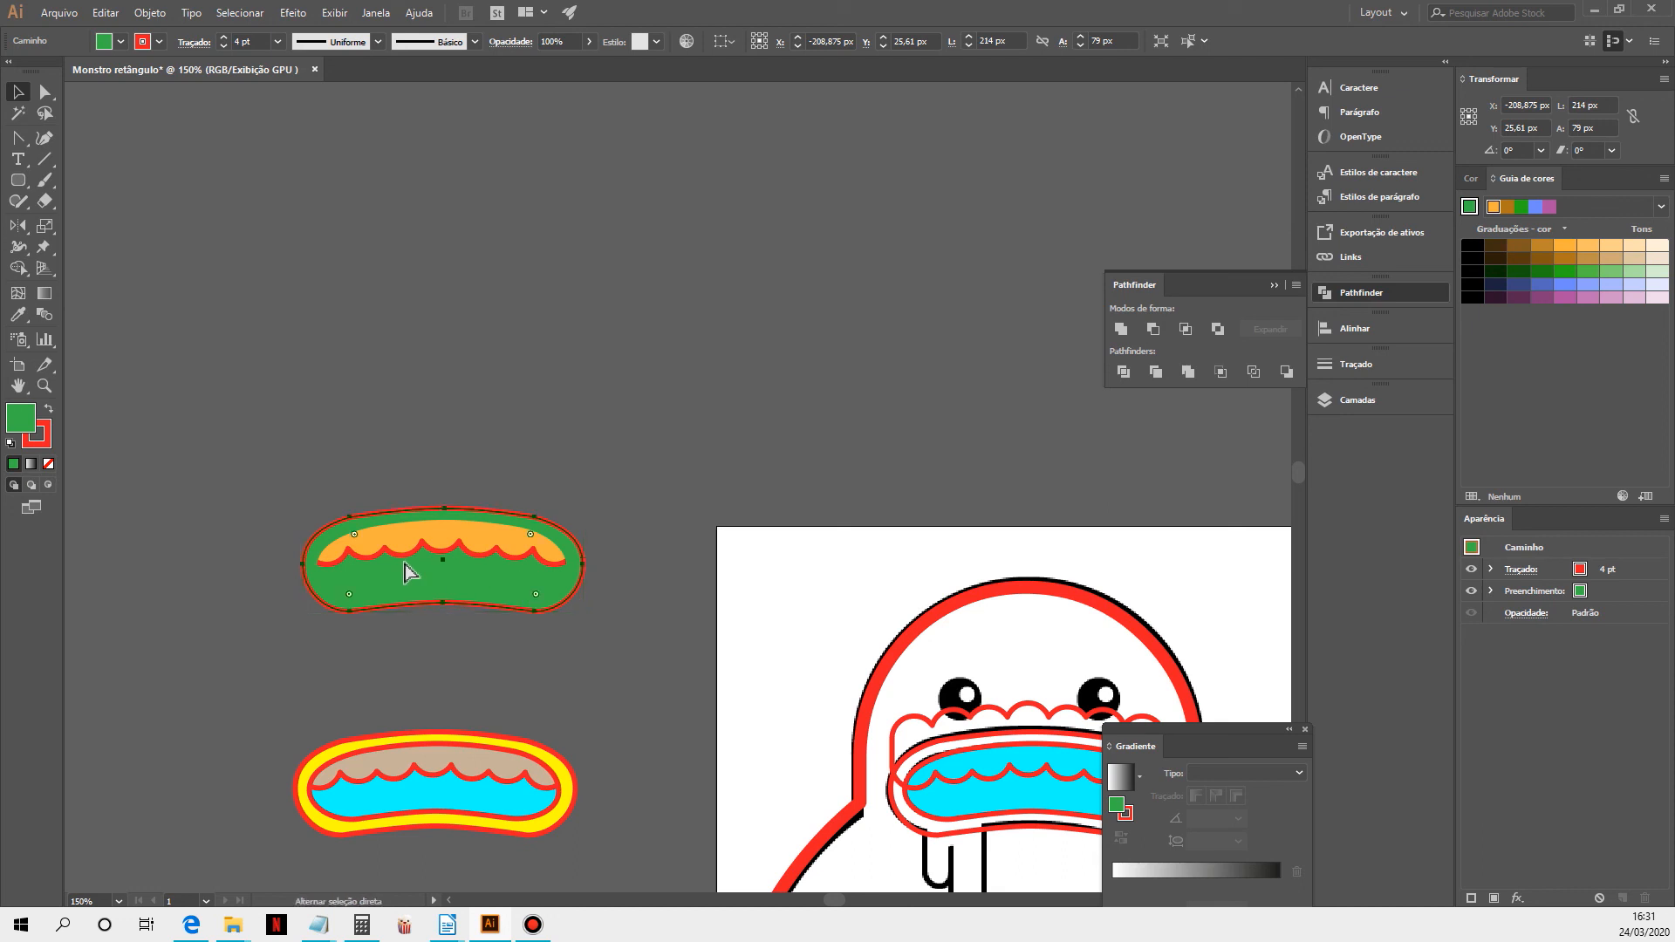
key("ctrl+bracketleft")
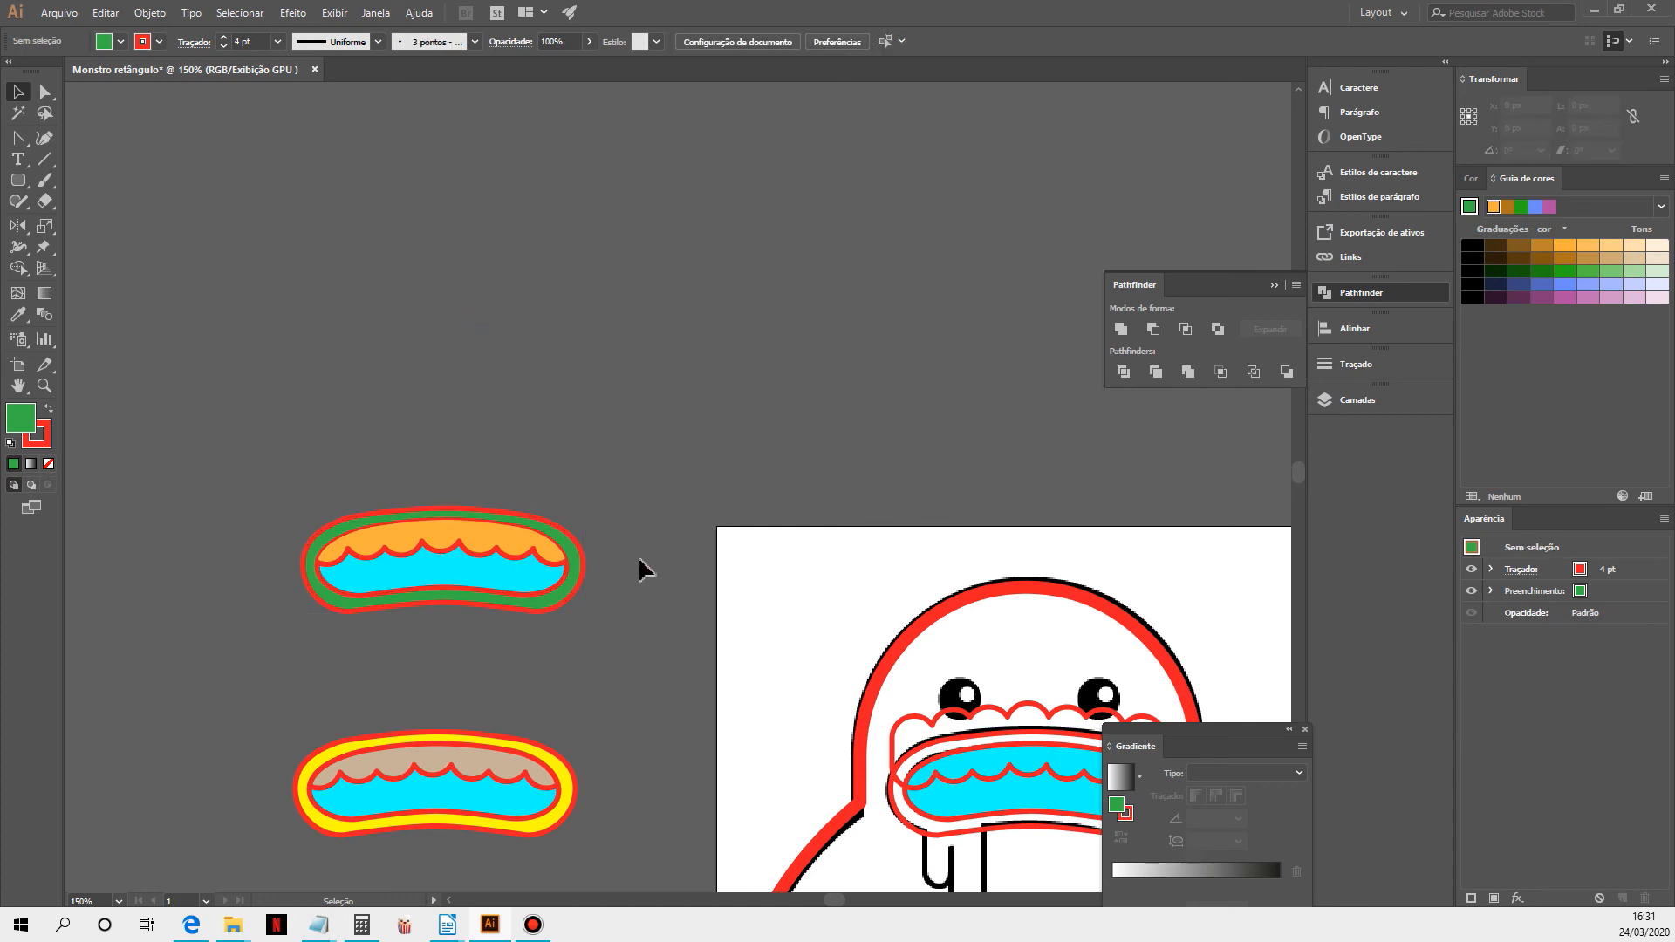
Intersect the unfilled teeth outline with the cyan inner mouth on the monster using Pathfinder
left_click_drag(626, 654, 392, 335)
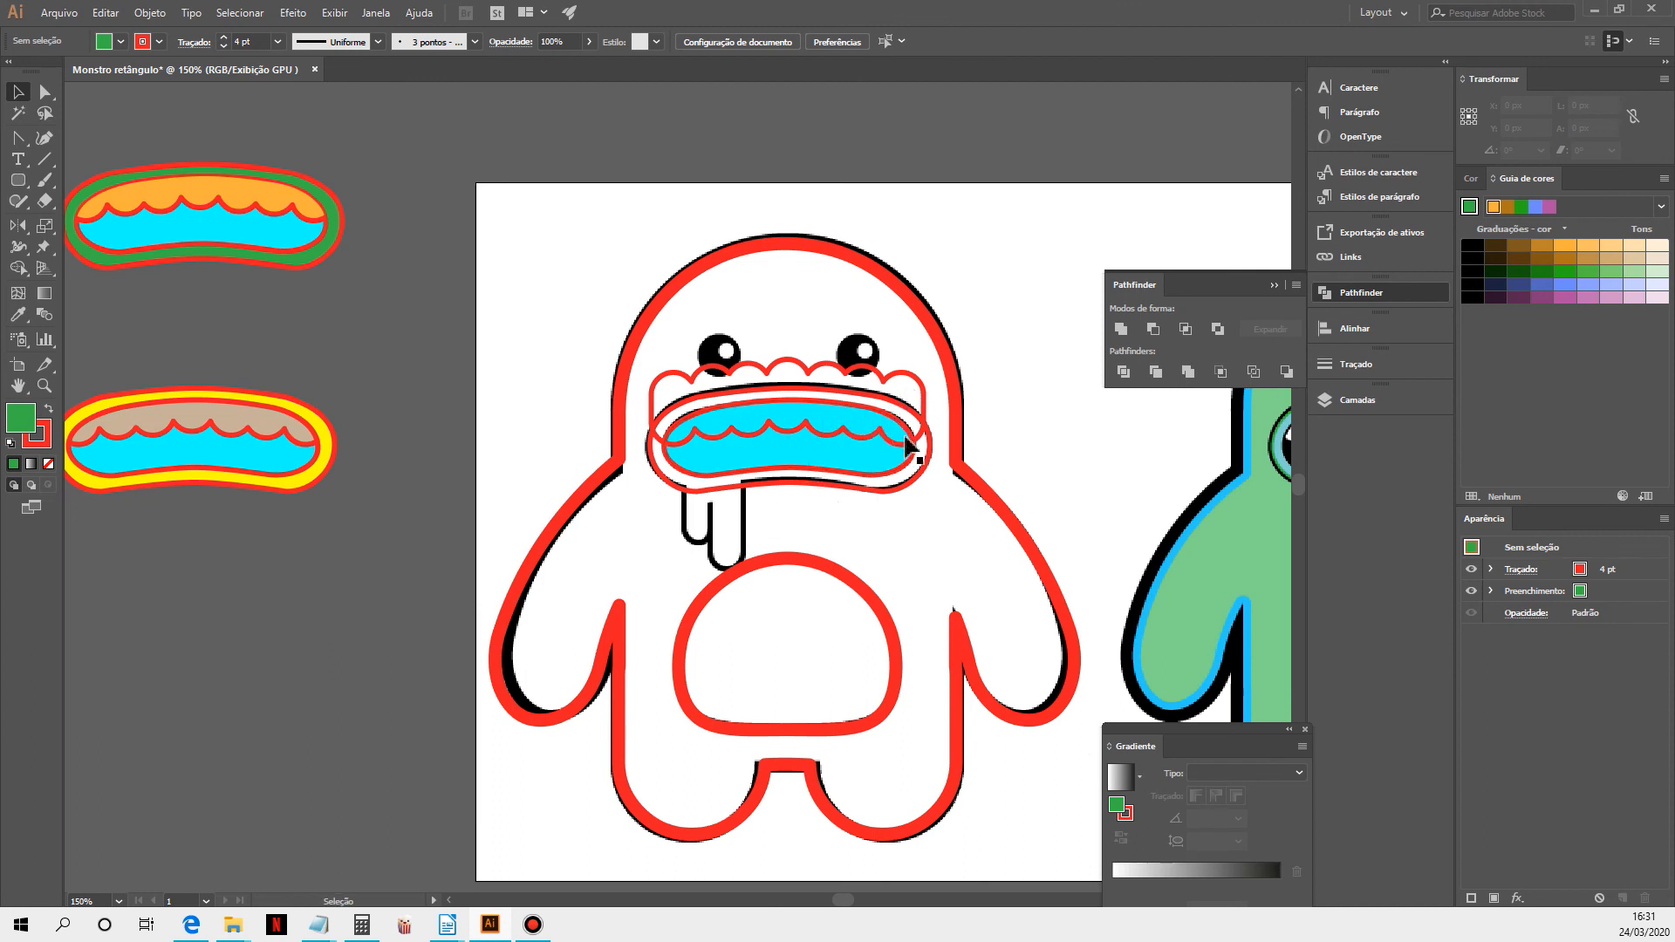
left_click(913, 462)
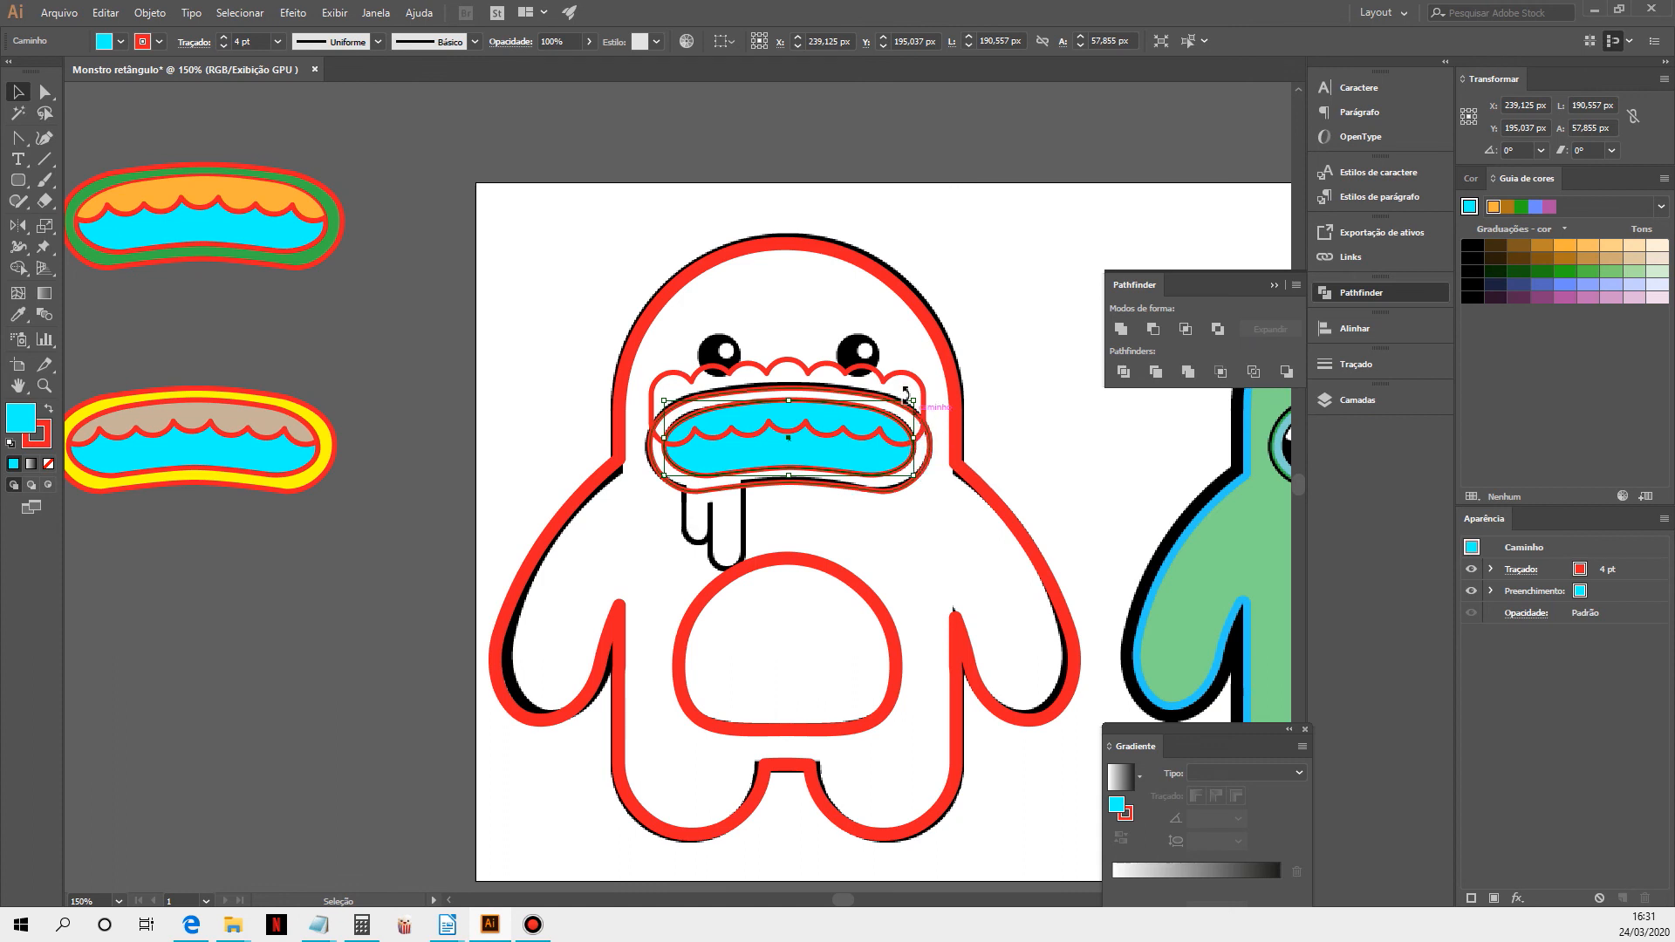
left_click(910, 371, "shift")
left_click(1187, 329)
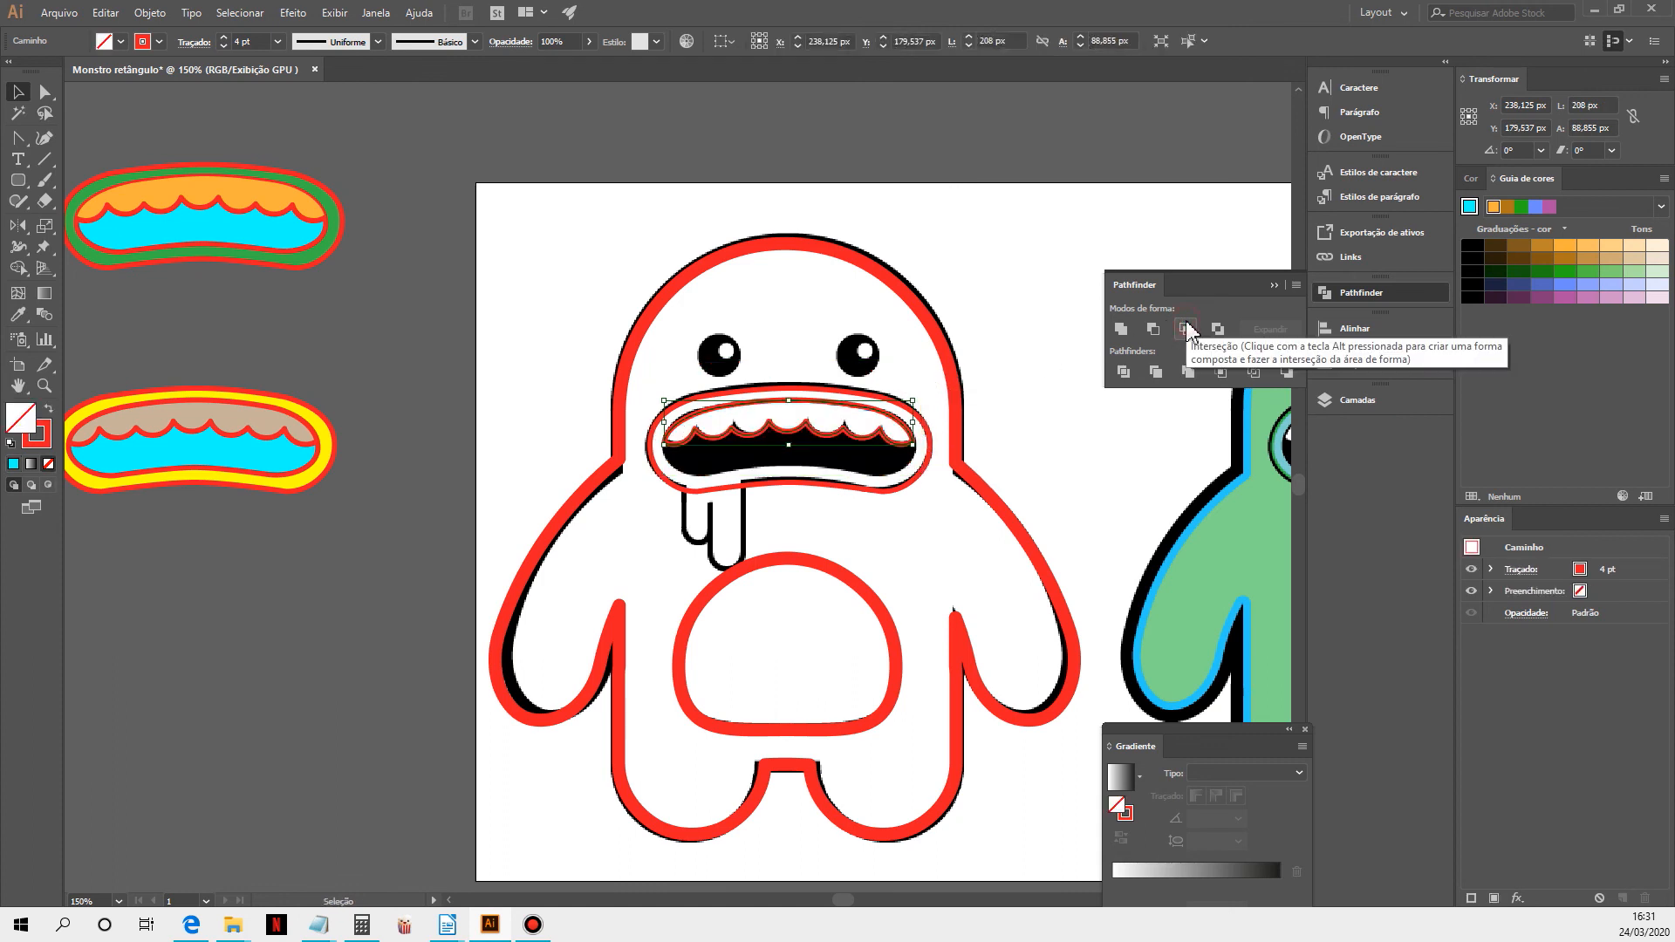
left_click(1024, 502)
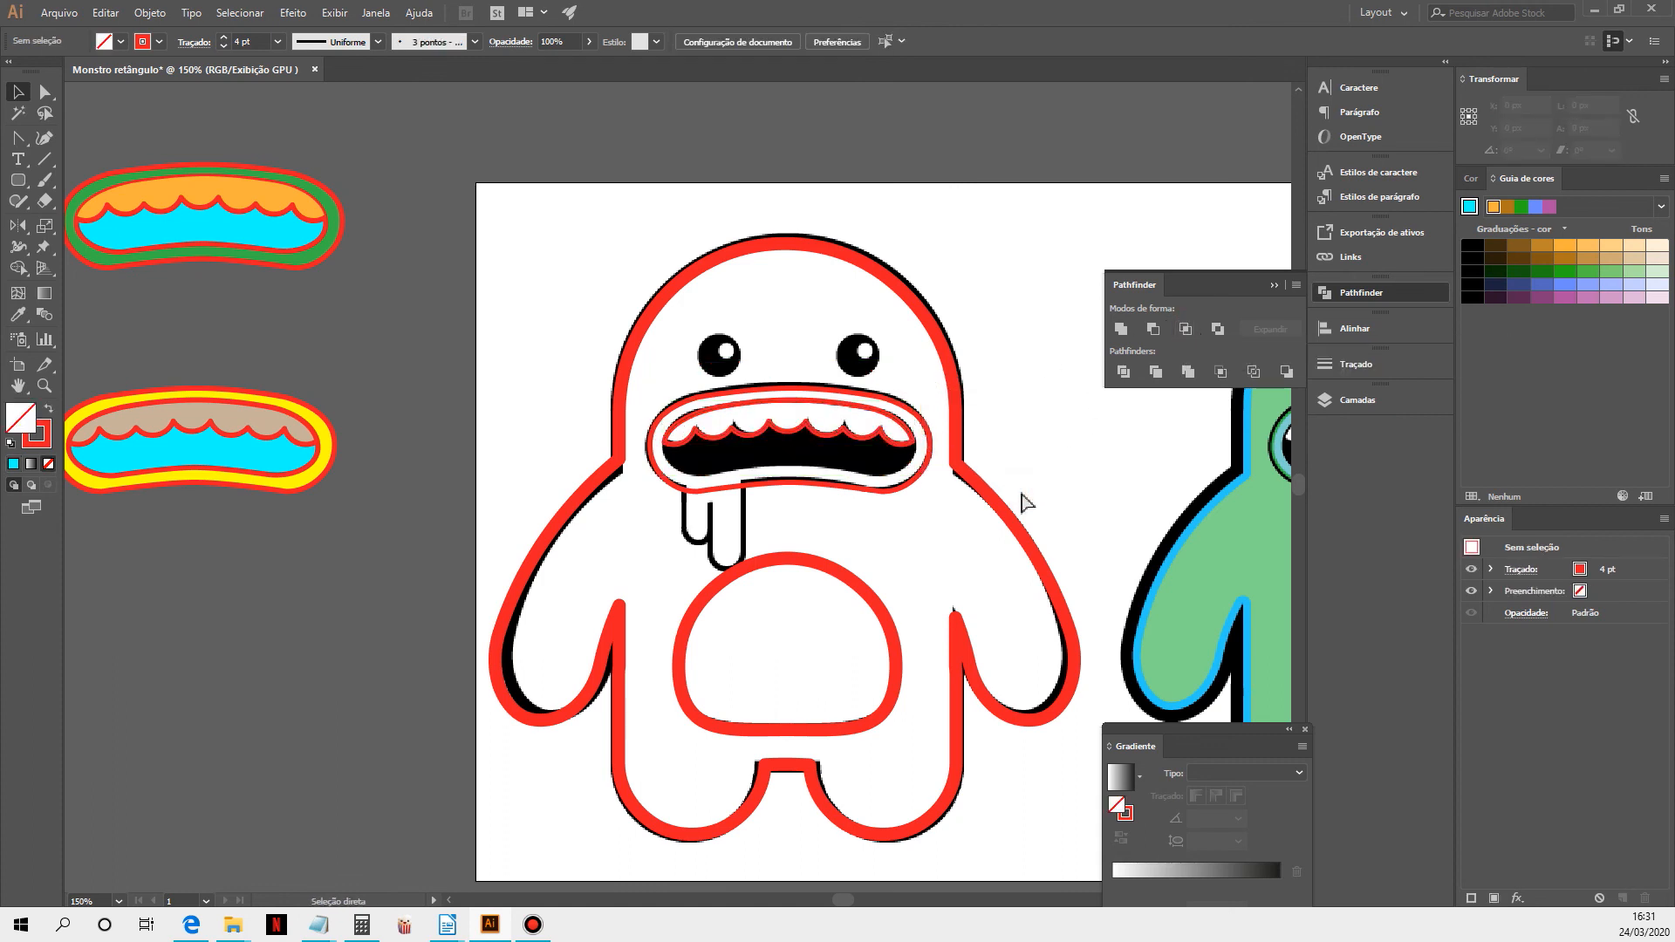
Paste the cyan inner mouth in place on the monster and send it backward behind the trimmed teeth
key("ctrl+f")
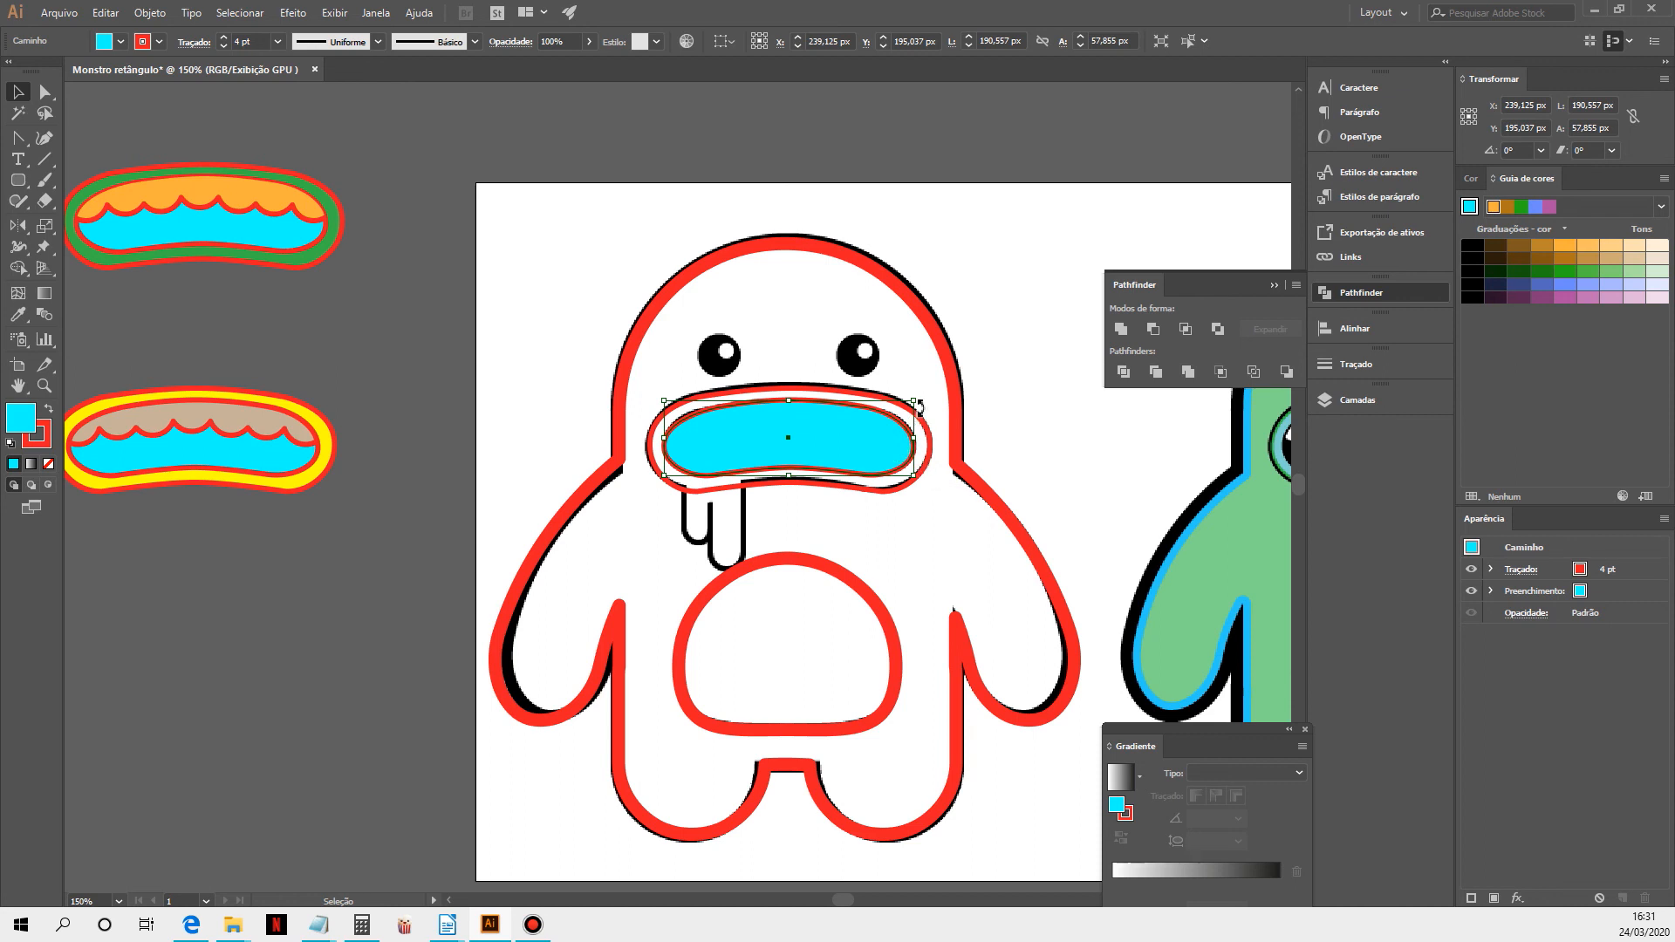
key("ctrl")
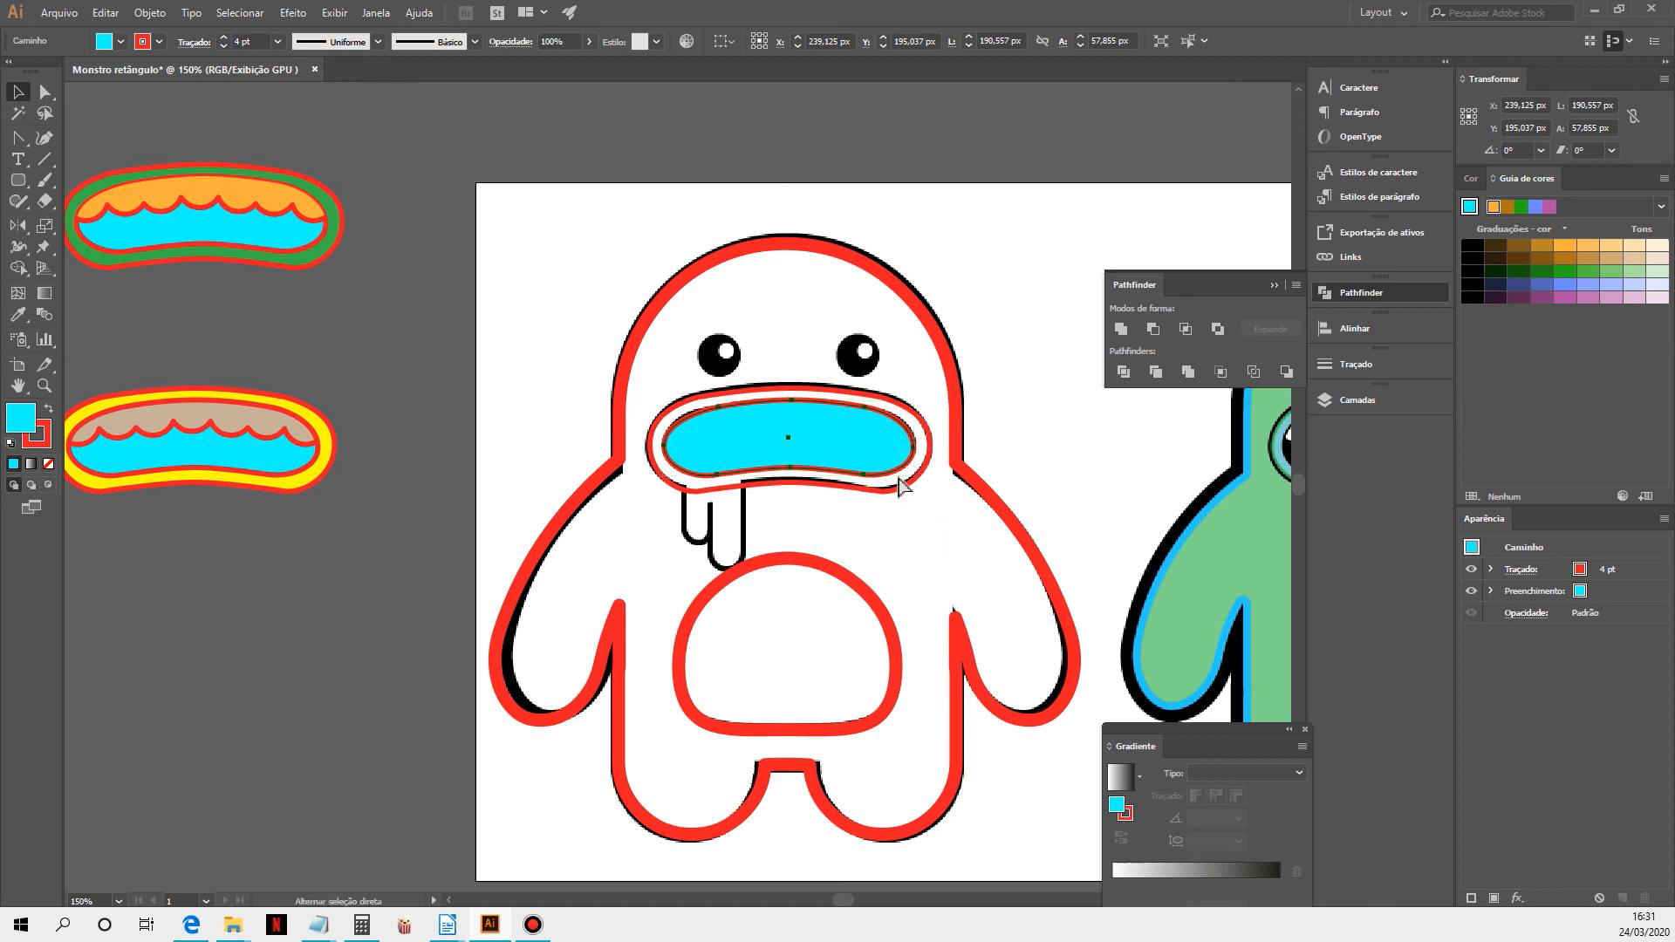
key("ctrl+[")
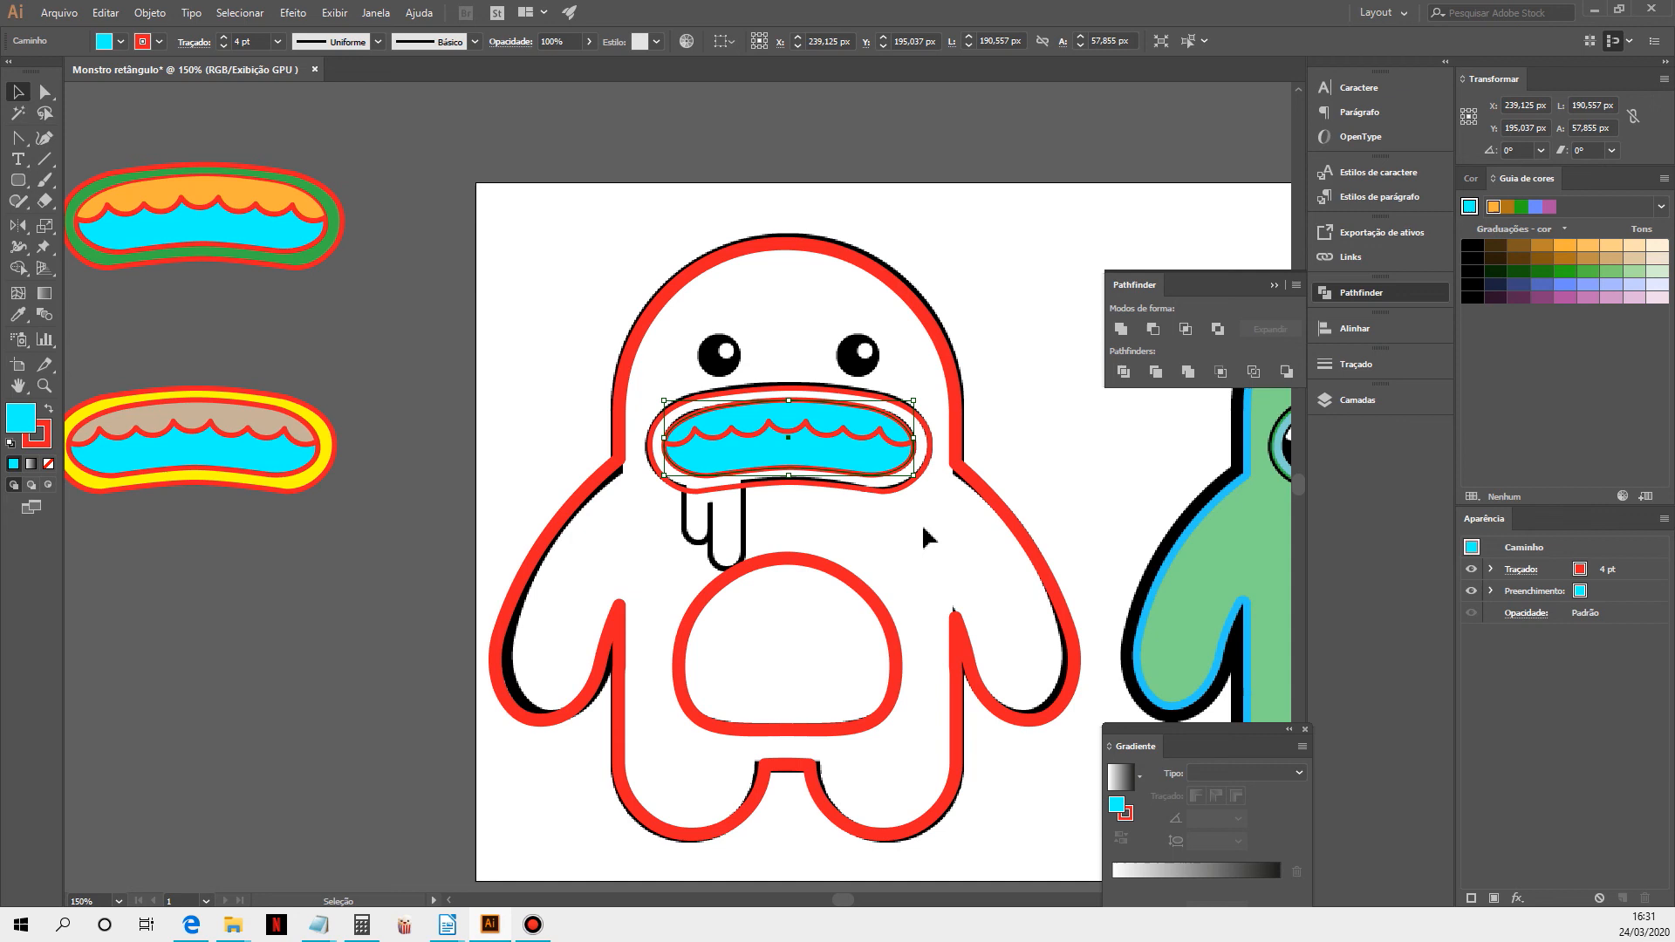
left_click(924, 527)
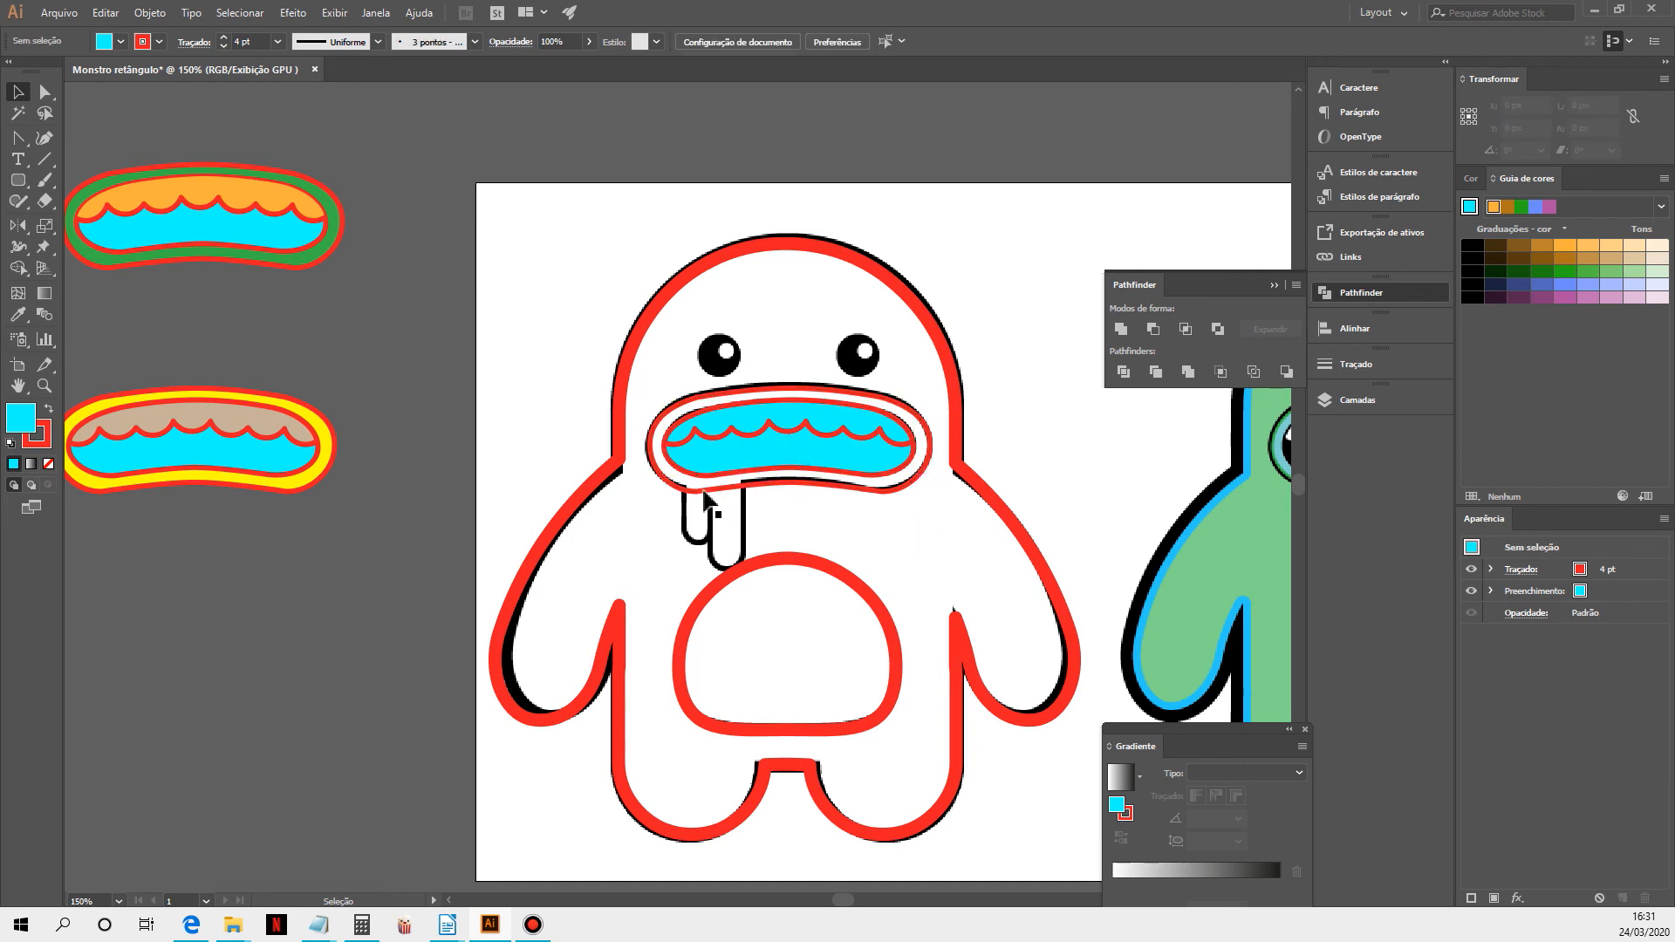
Draw a rounded rectangle about 23 × 106 px over the longer drool drip and duplicate it onto the shorter drip
left_click(19, 180)
left_click(118, 203)
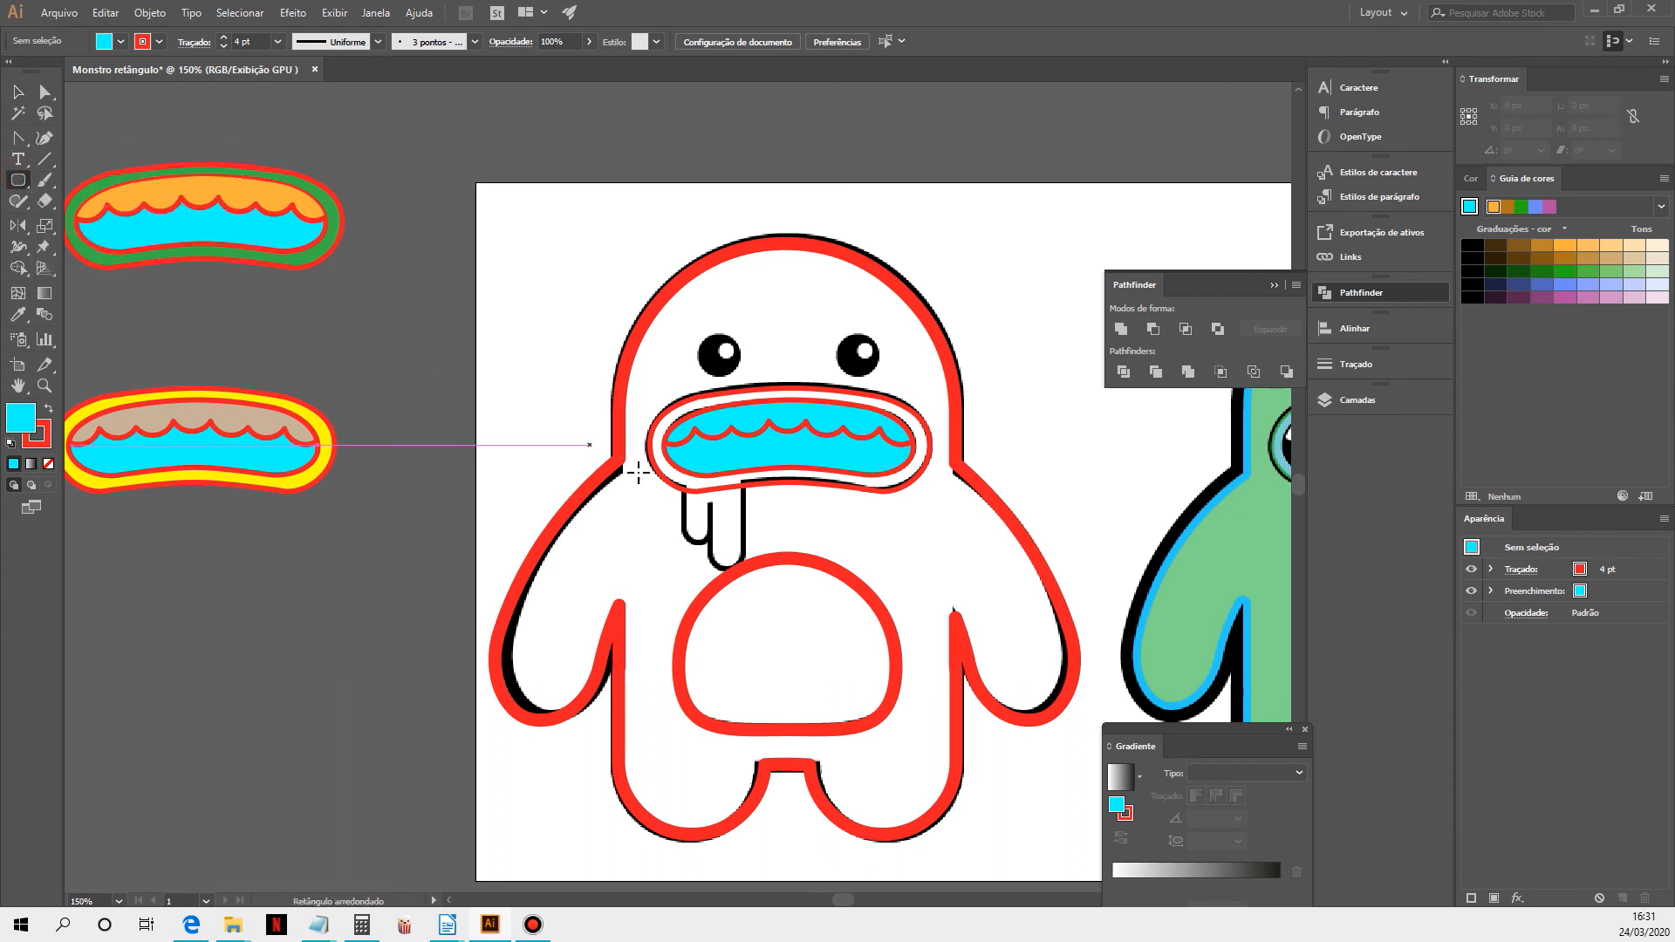
key("ctrl+plus")
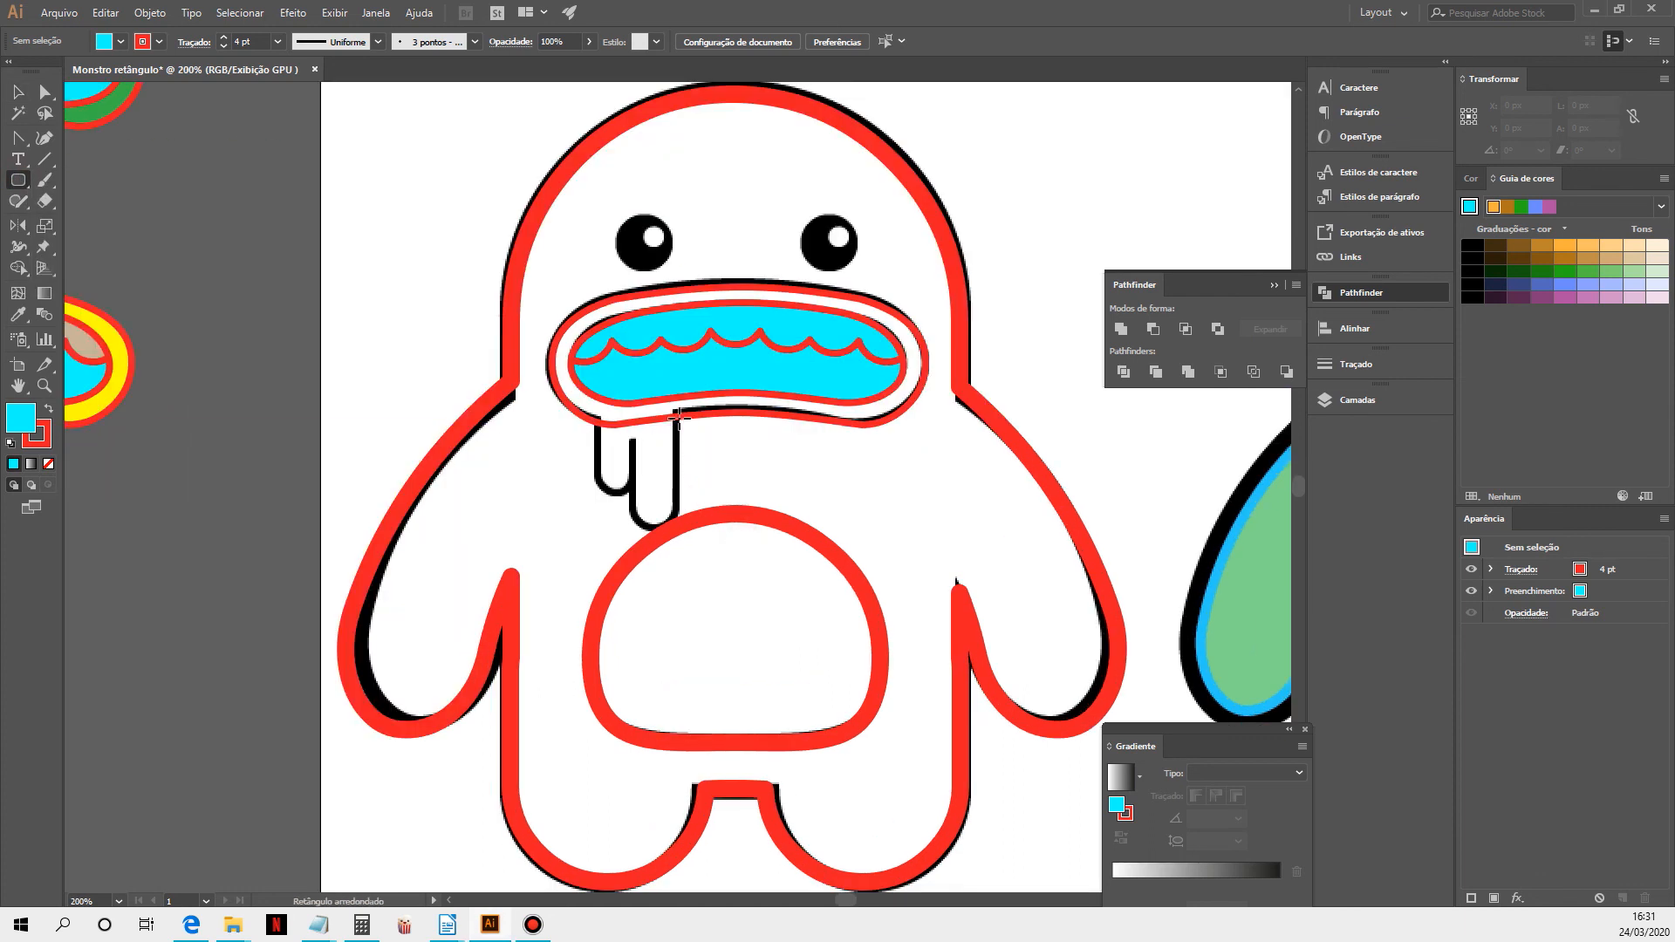
left_click_drag(676, 345, 638, 529)
key("Left")
key("Right")
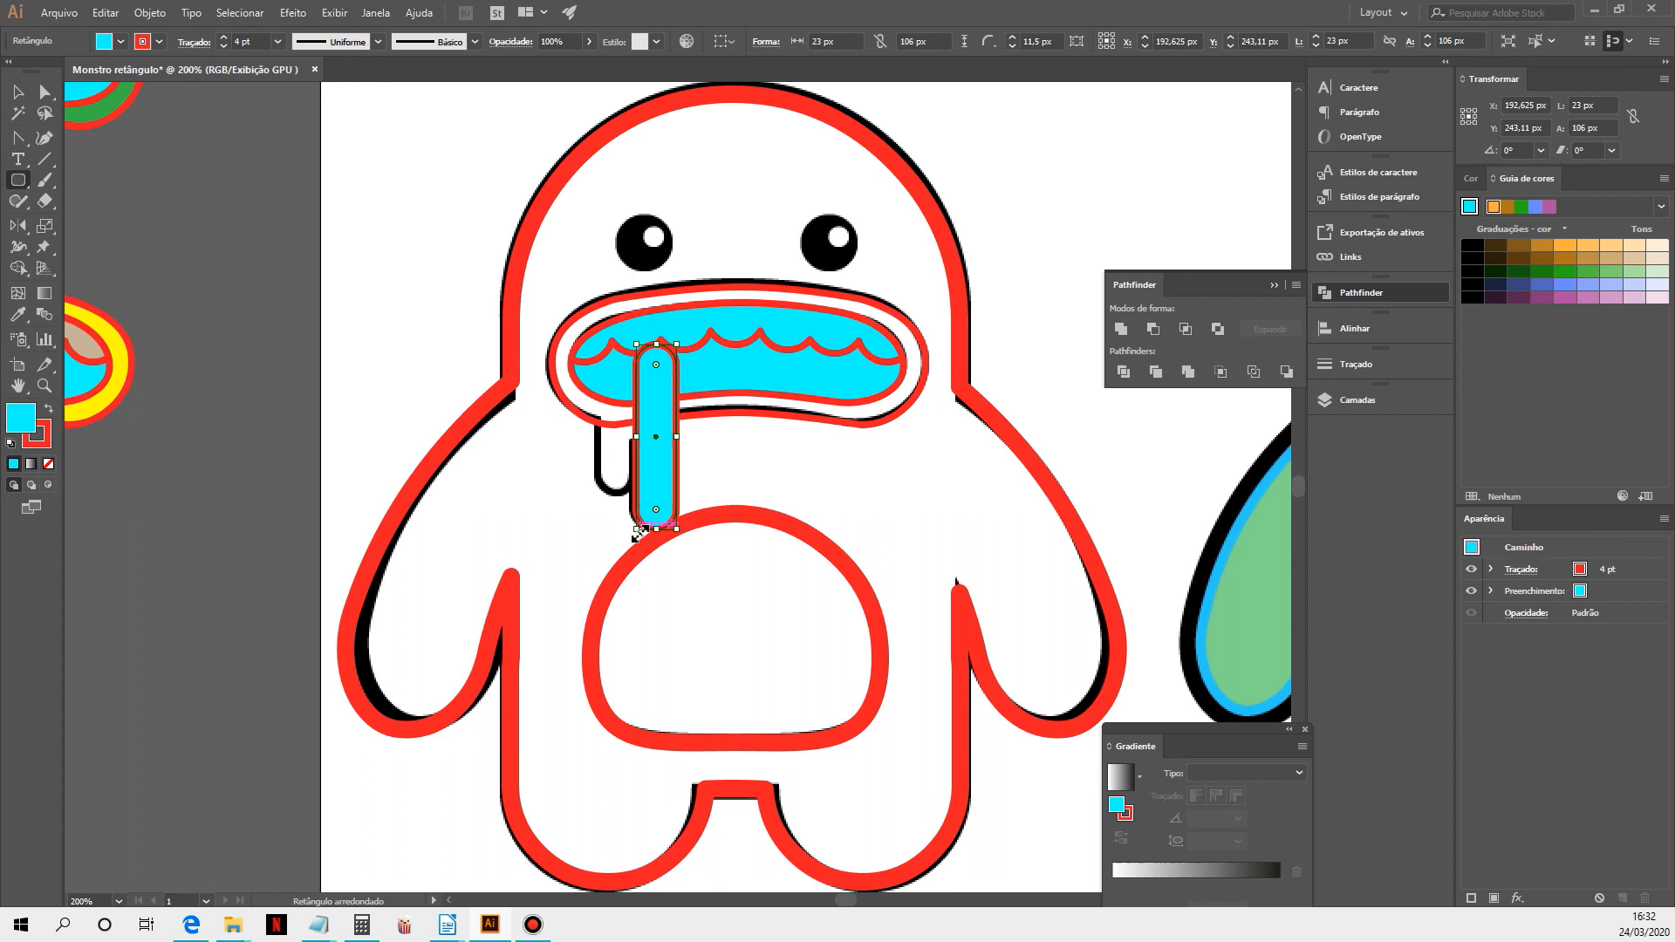
left_click(19, 92)
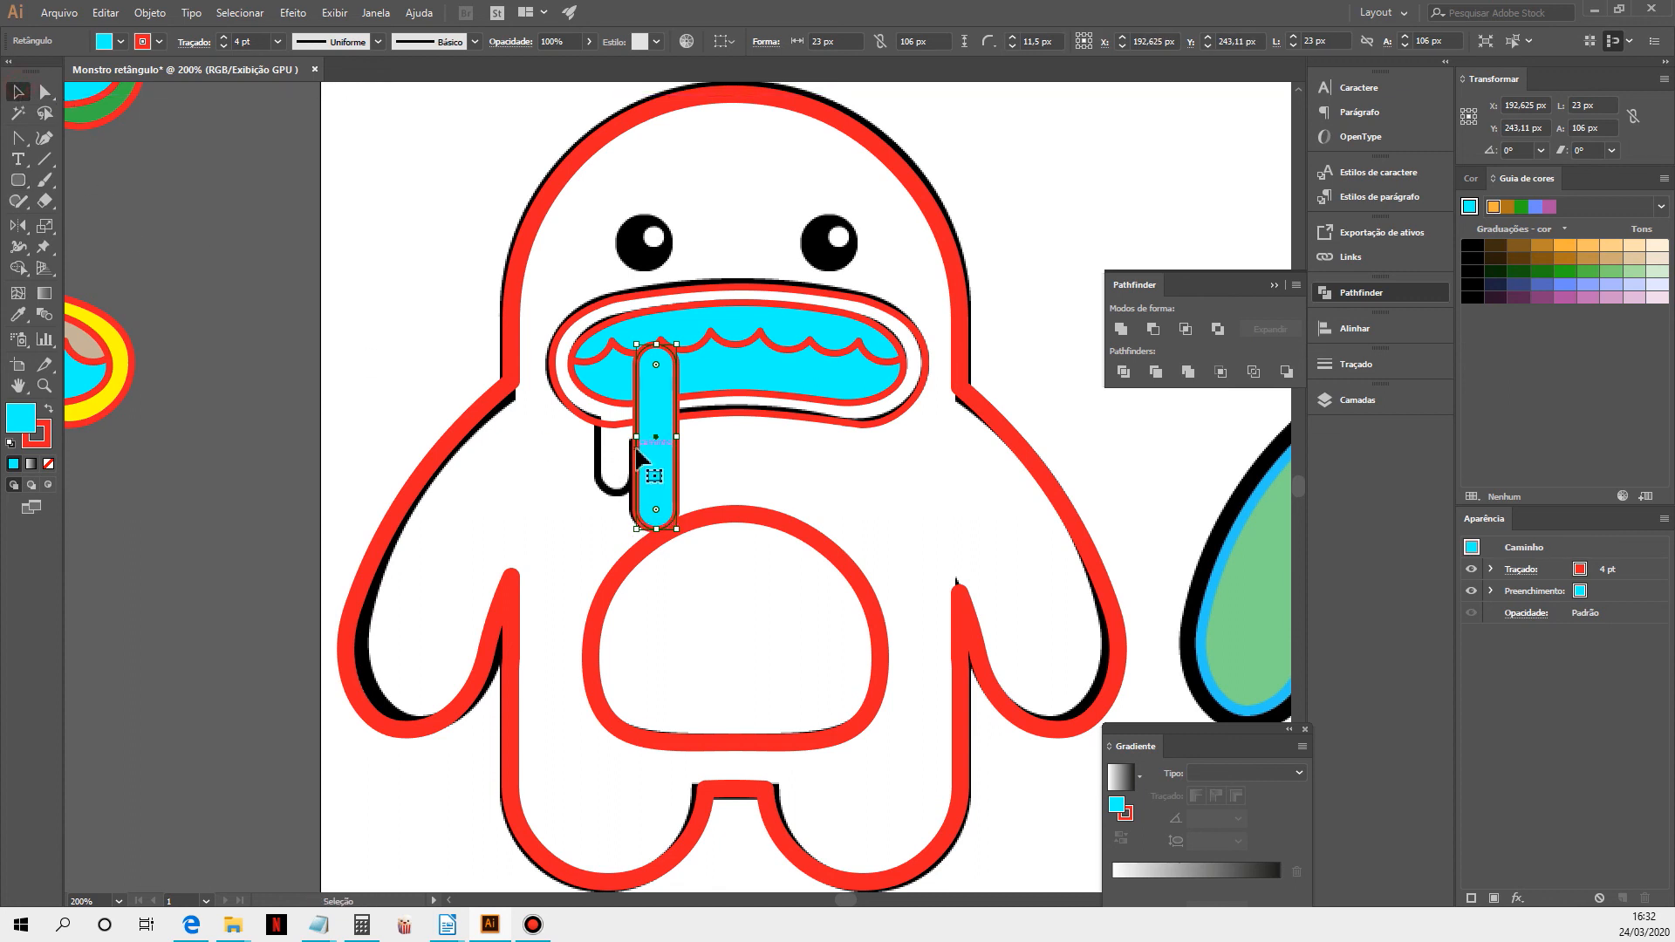
left_click_drag(652, 451, 610, 418)
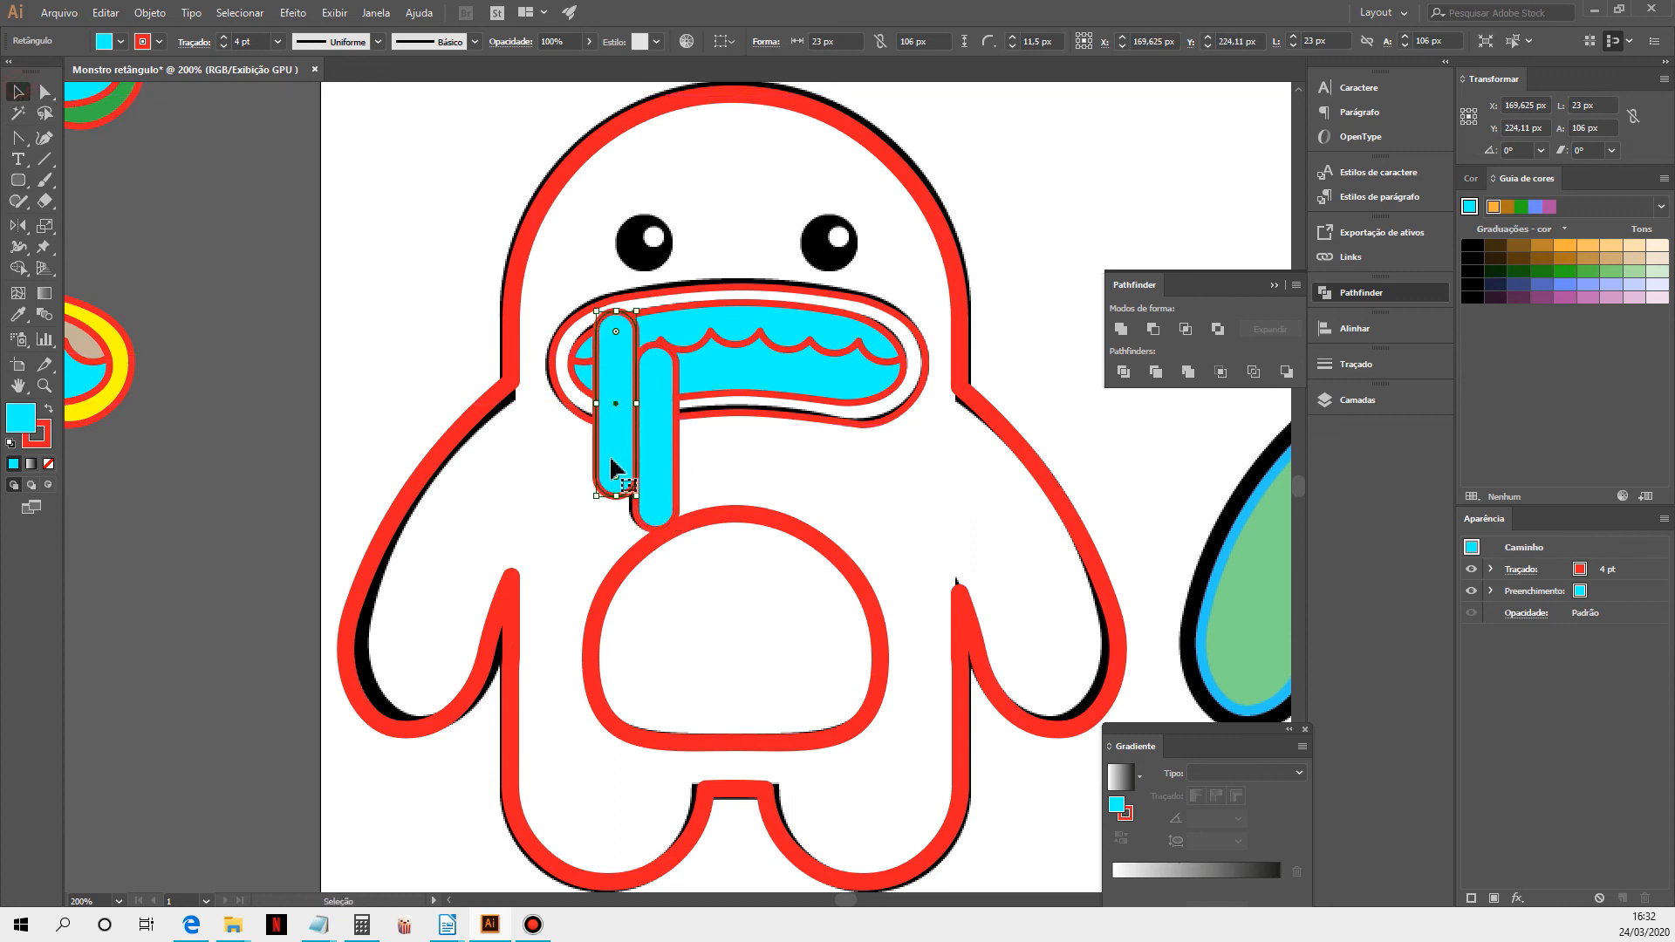
Unite the outer mouth shape with both drool drips using Pathfinder and send the result behind the inner mouth and teeth
left_click(687, 424)
left_click(656, 452, "shift")
left_click(623, 450, "shift")
left_click(1120, 329)
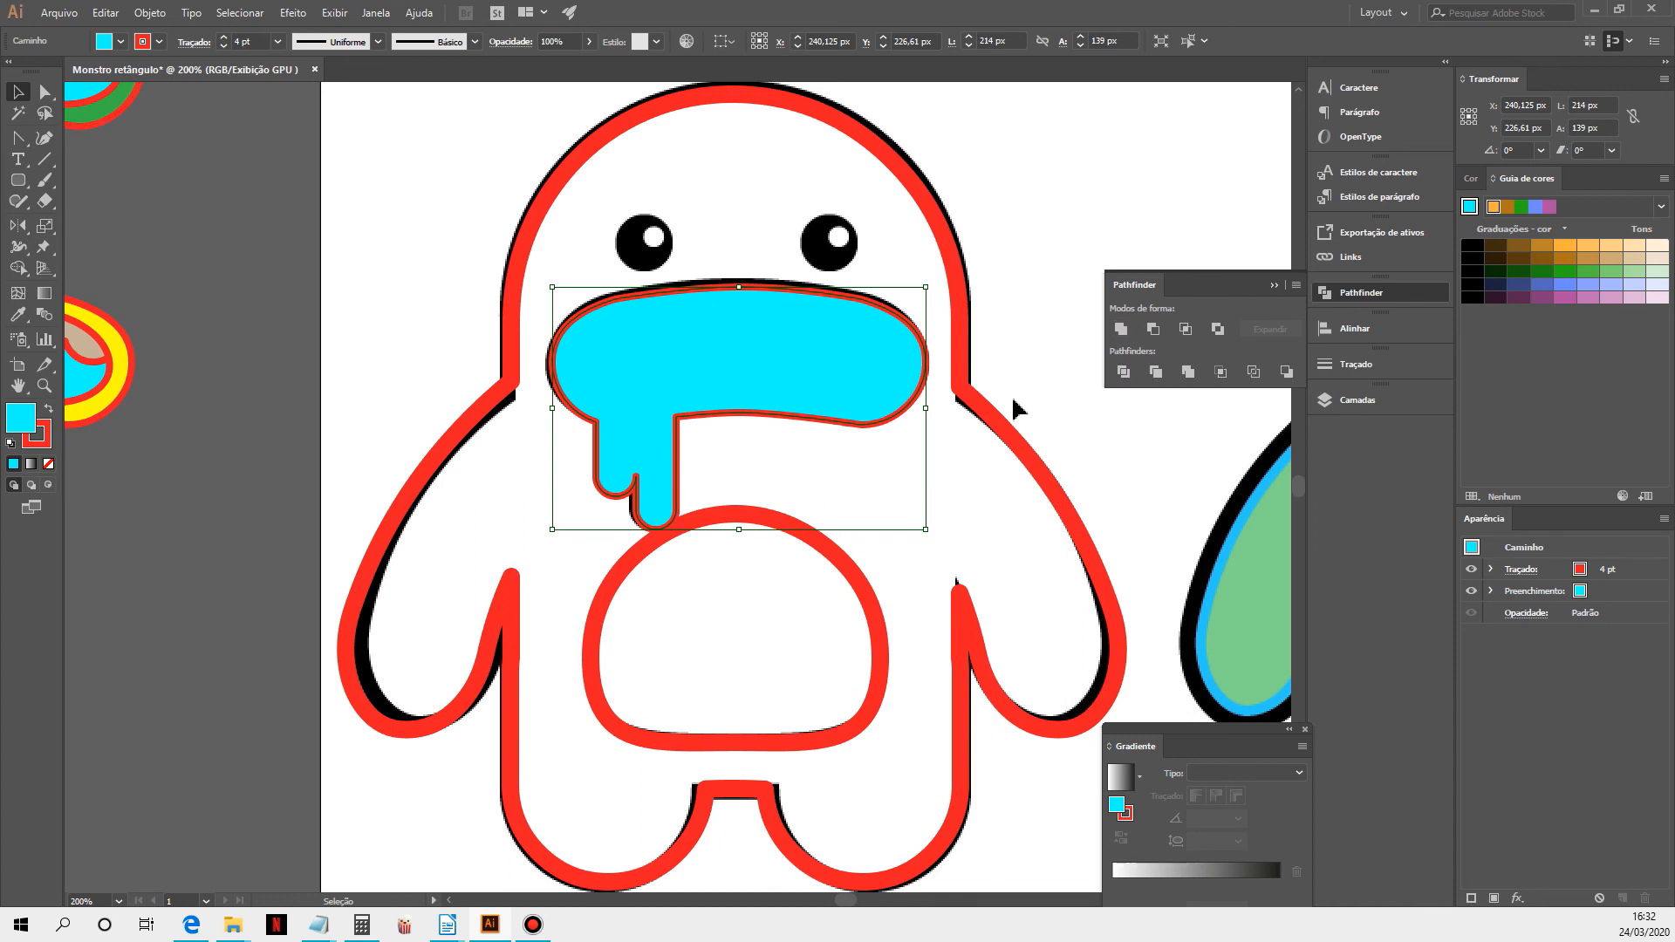
key("ctrl+[")
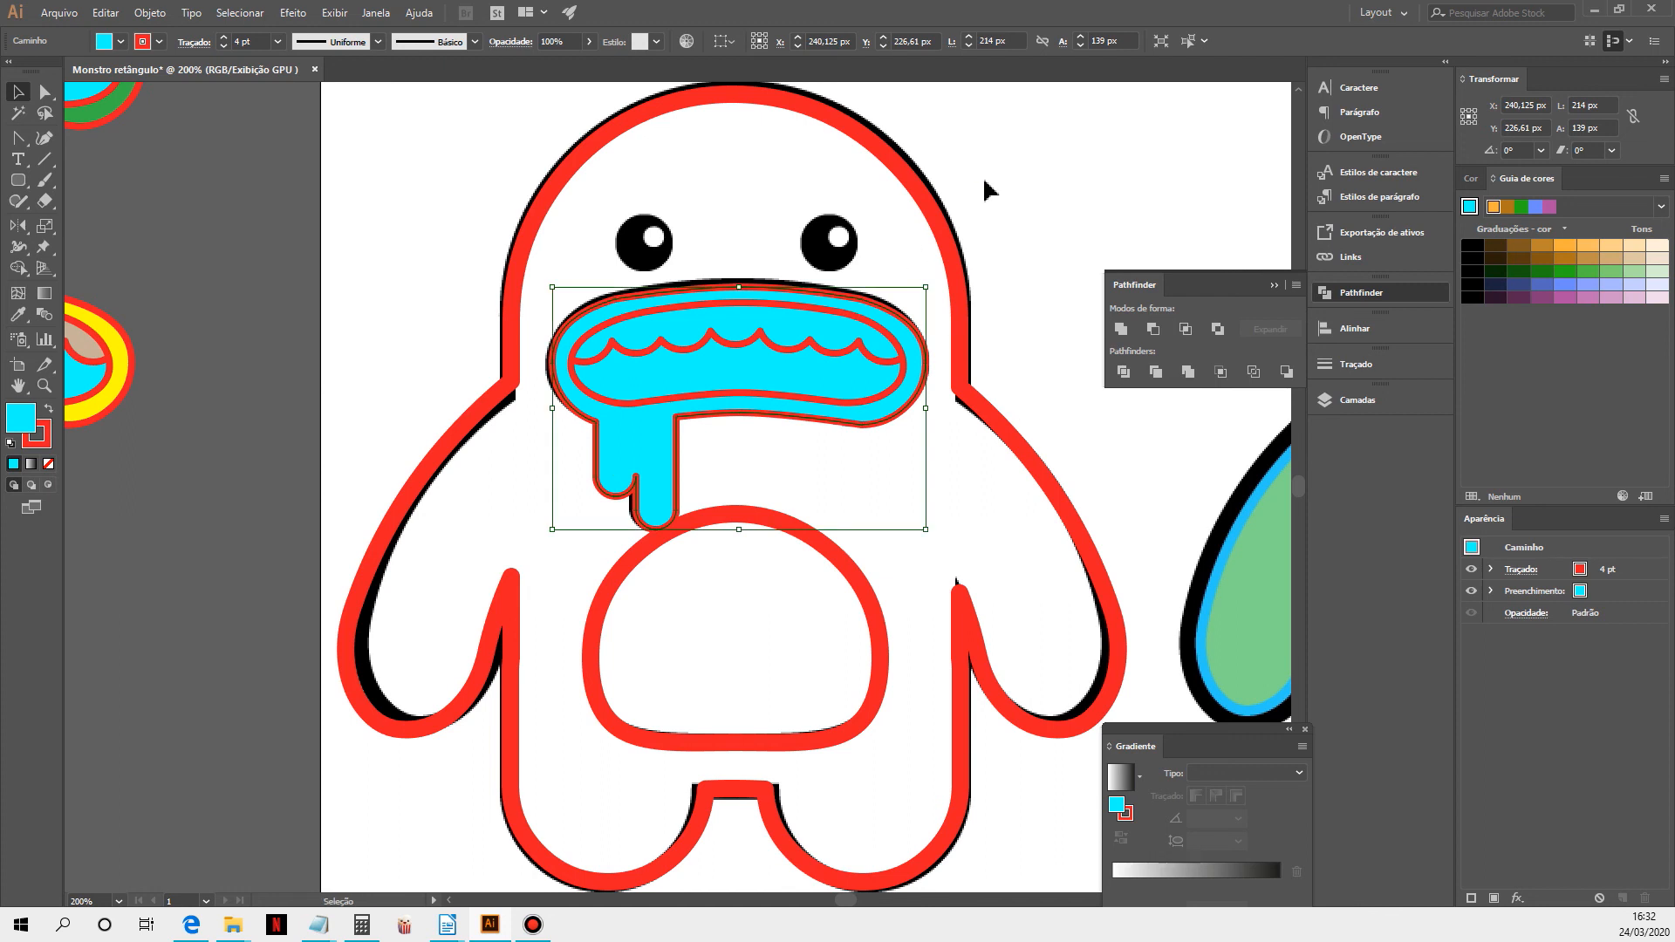
Draw a circle about 34 px in diameter over the monster's left eye with the Ellipse tool
key("space")
left_click_drag(1039, 206, 993, 293)
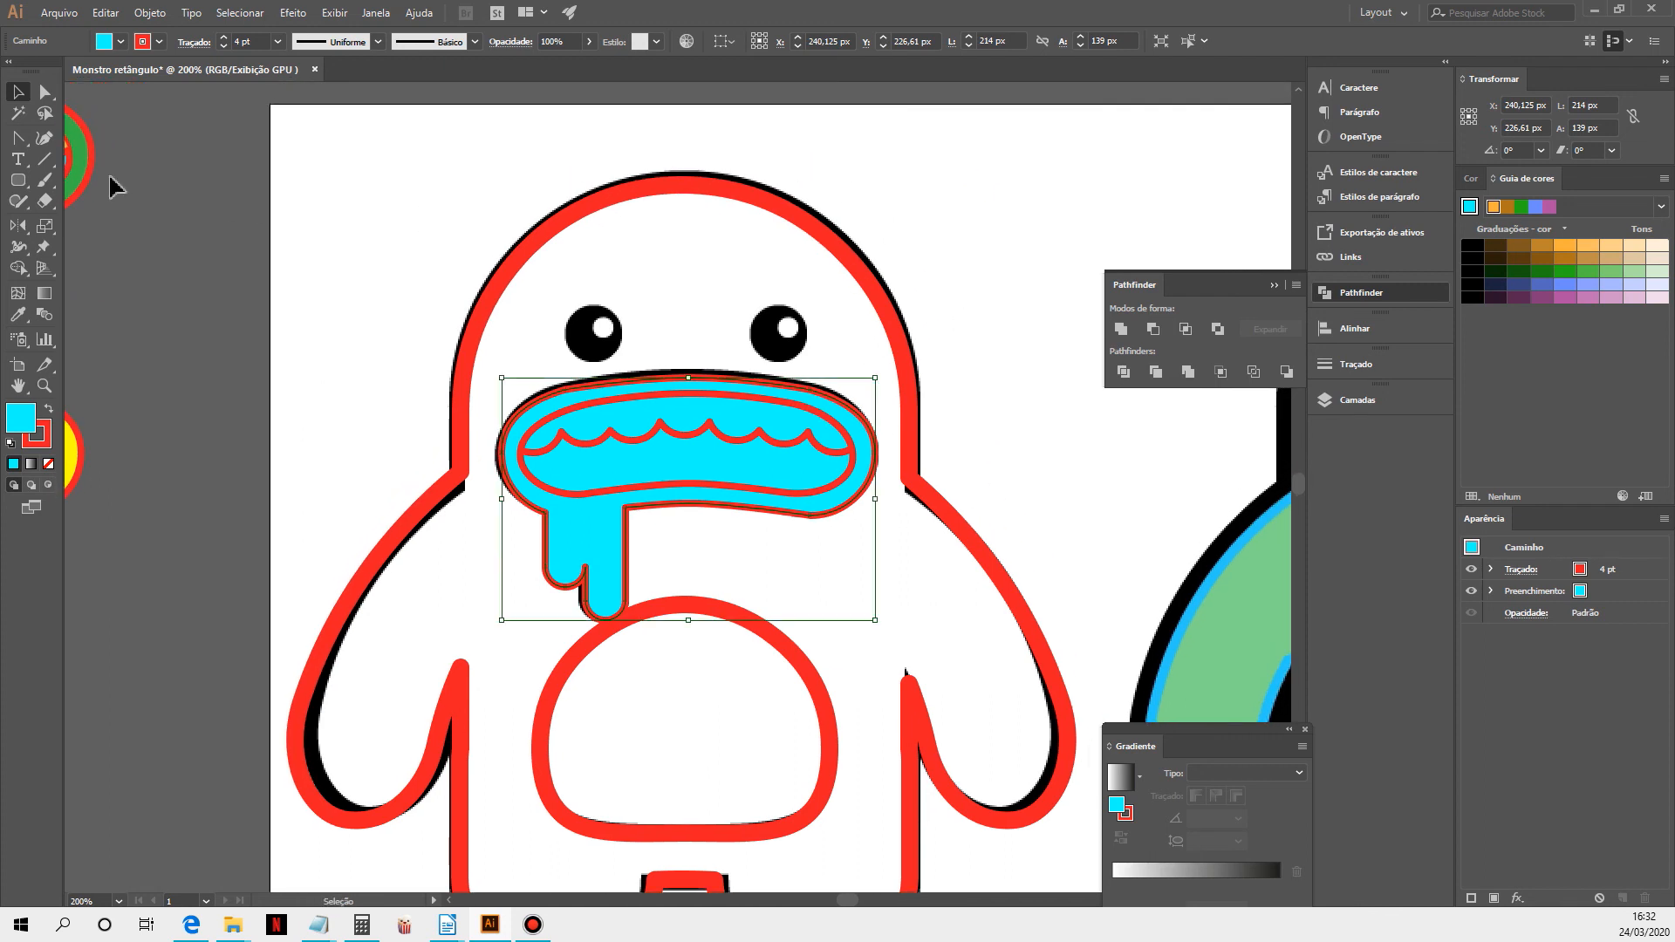
left_click(18, 179)
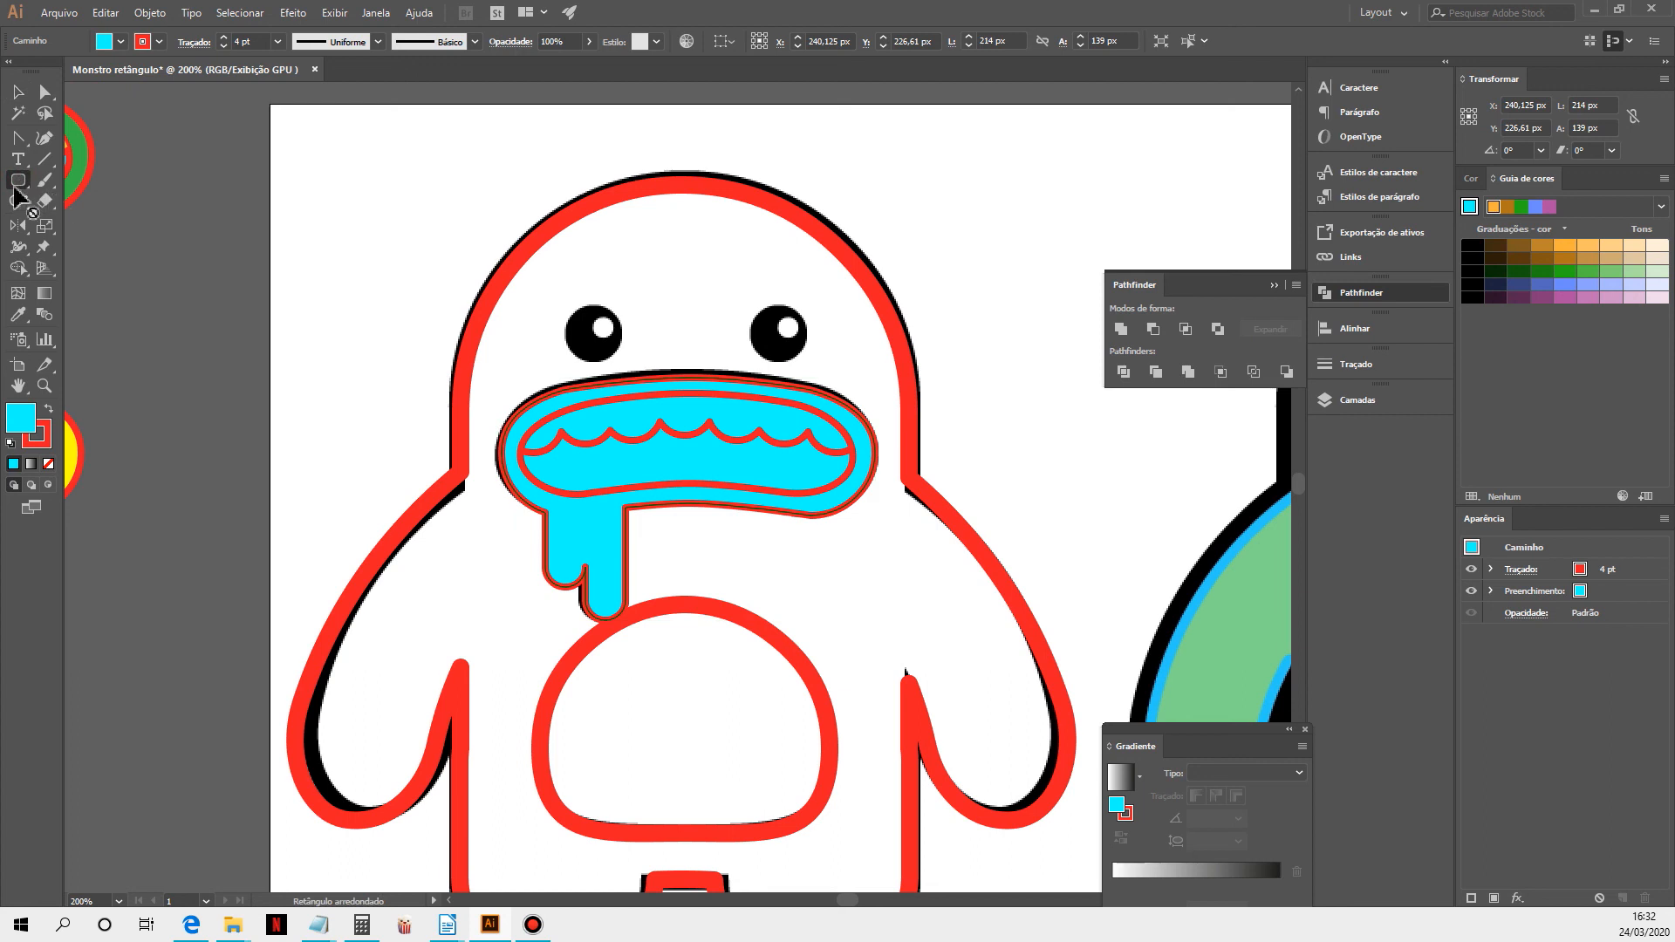
left_click_drag(19, 180, 73, 224)
left_click_drag(567, 303, 623, 359)
left_click(19, 92)
Paste a copy of the eye circle in front, scale it to about 15 px and place it as the eye's upper-right highlight
key("ctrl")
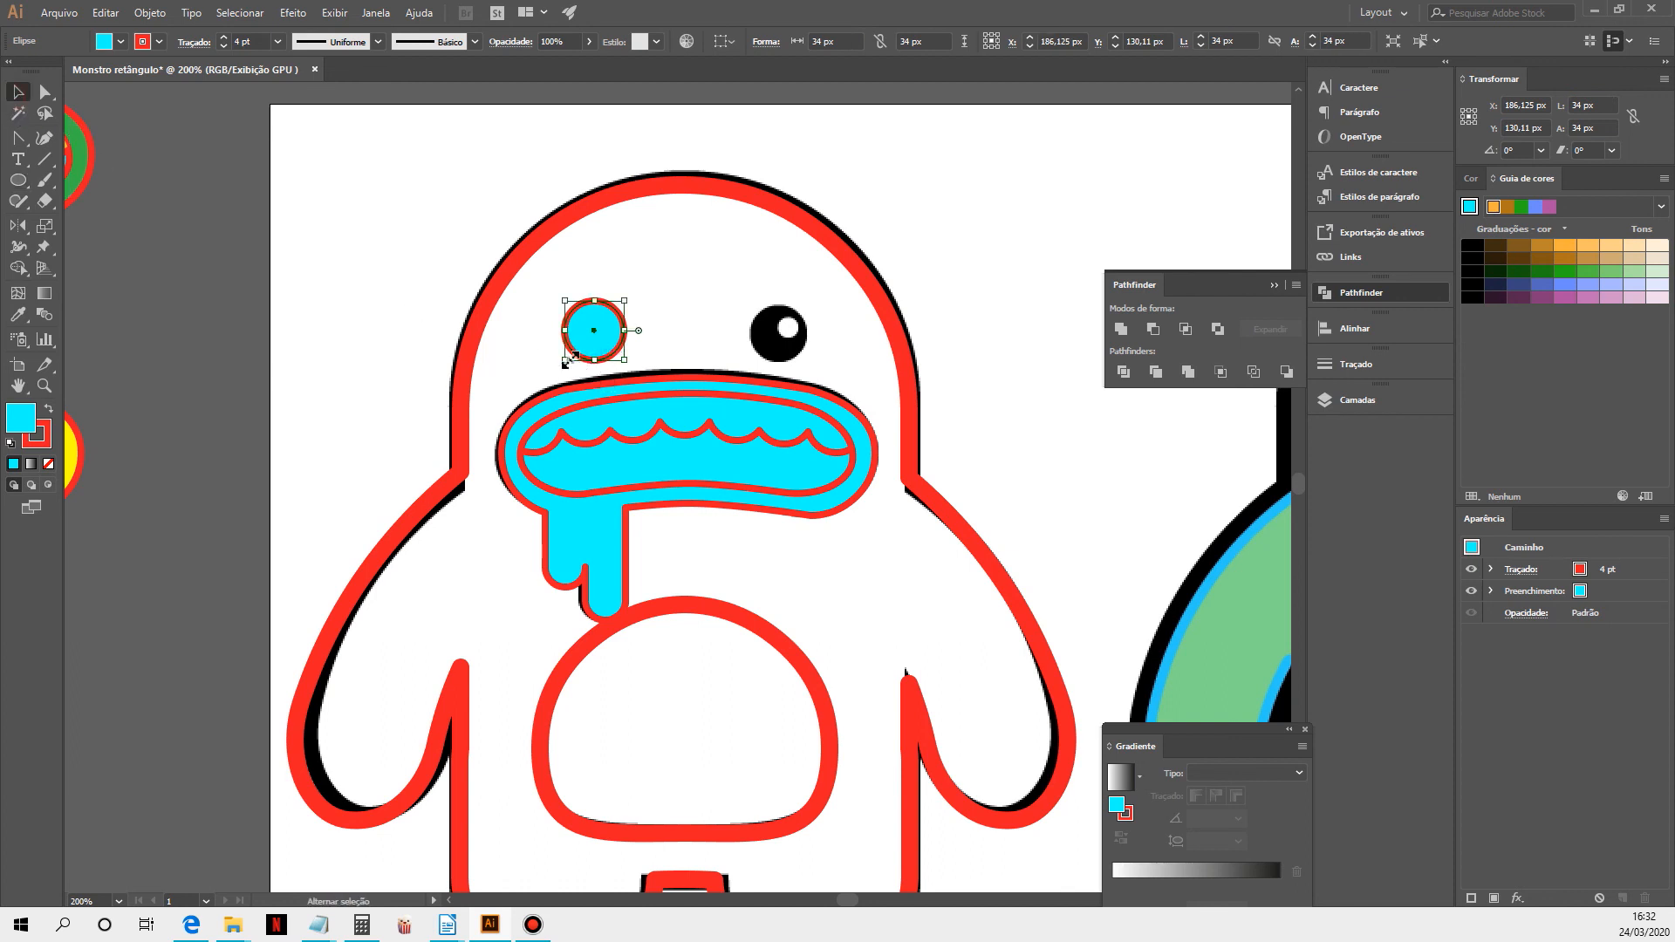
left_click_drag(566, 360, 601, 334)
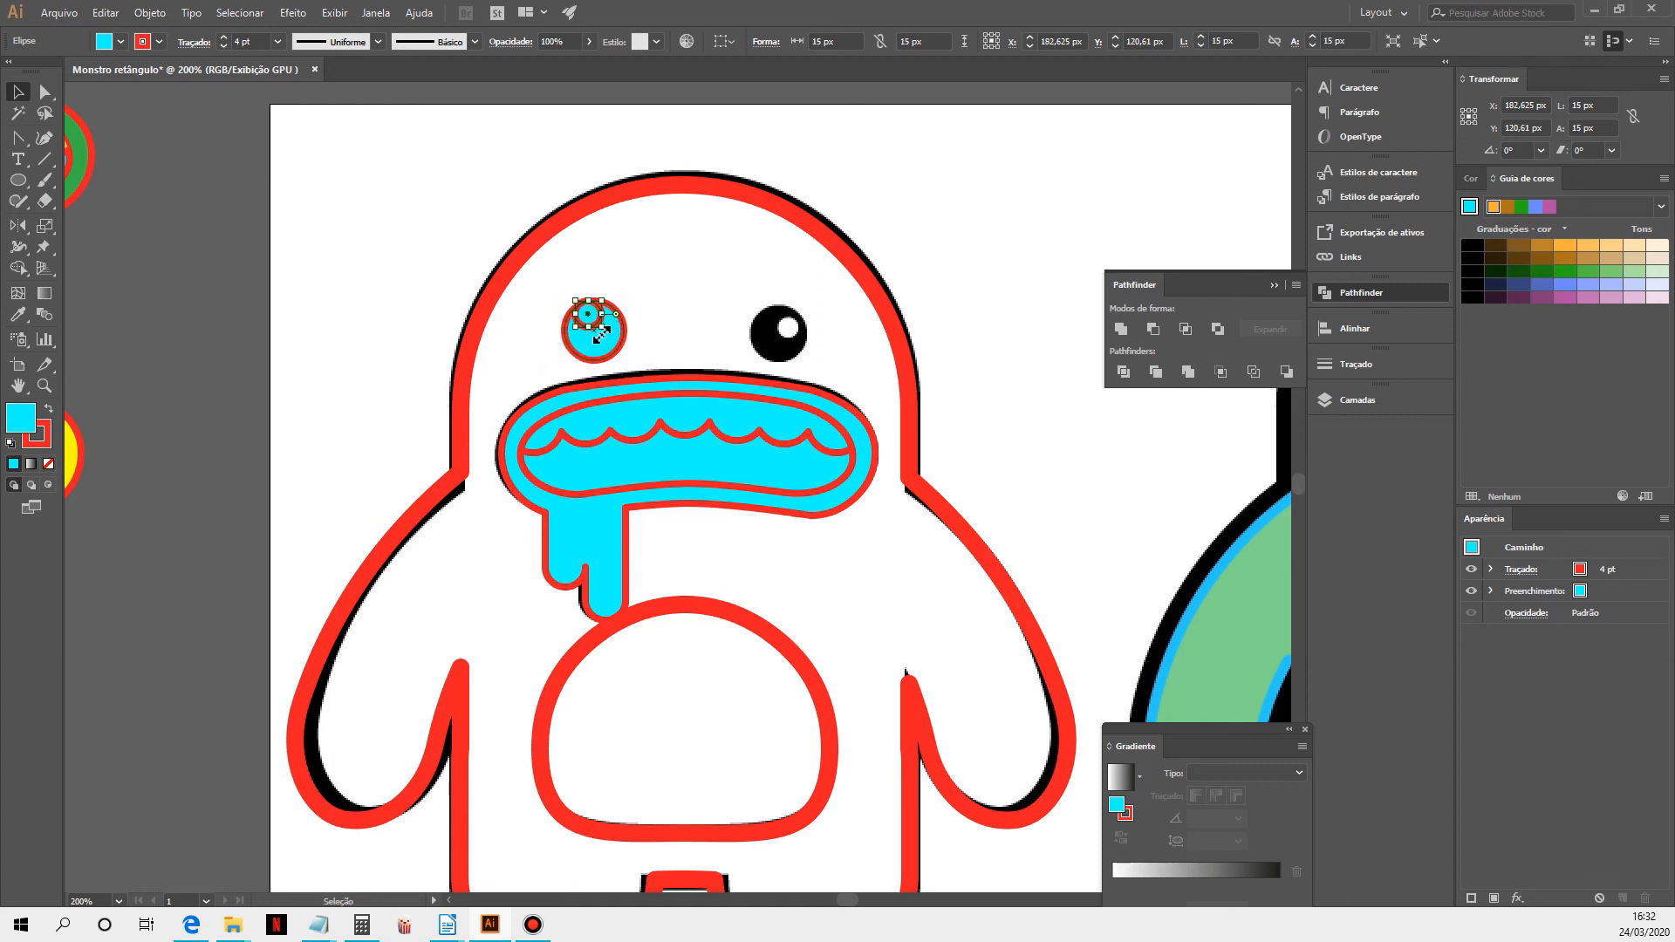
left_click_drag(596, 317, 602, 337)
key("Right")
key("Right")
key("Right")
key("Right")
key("Right")
key("Up")
key("Up")
key("Up")
key("Up")
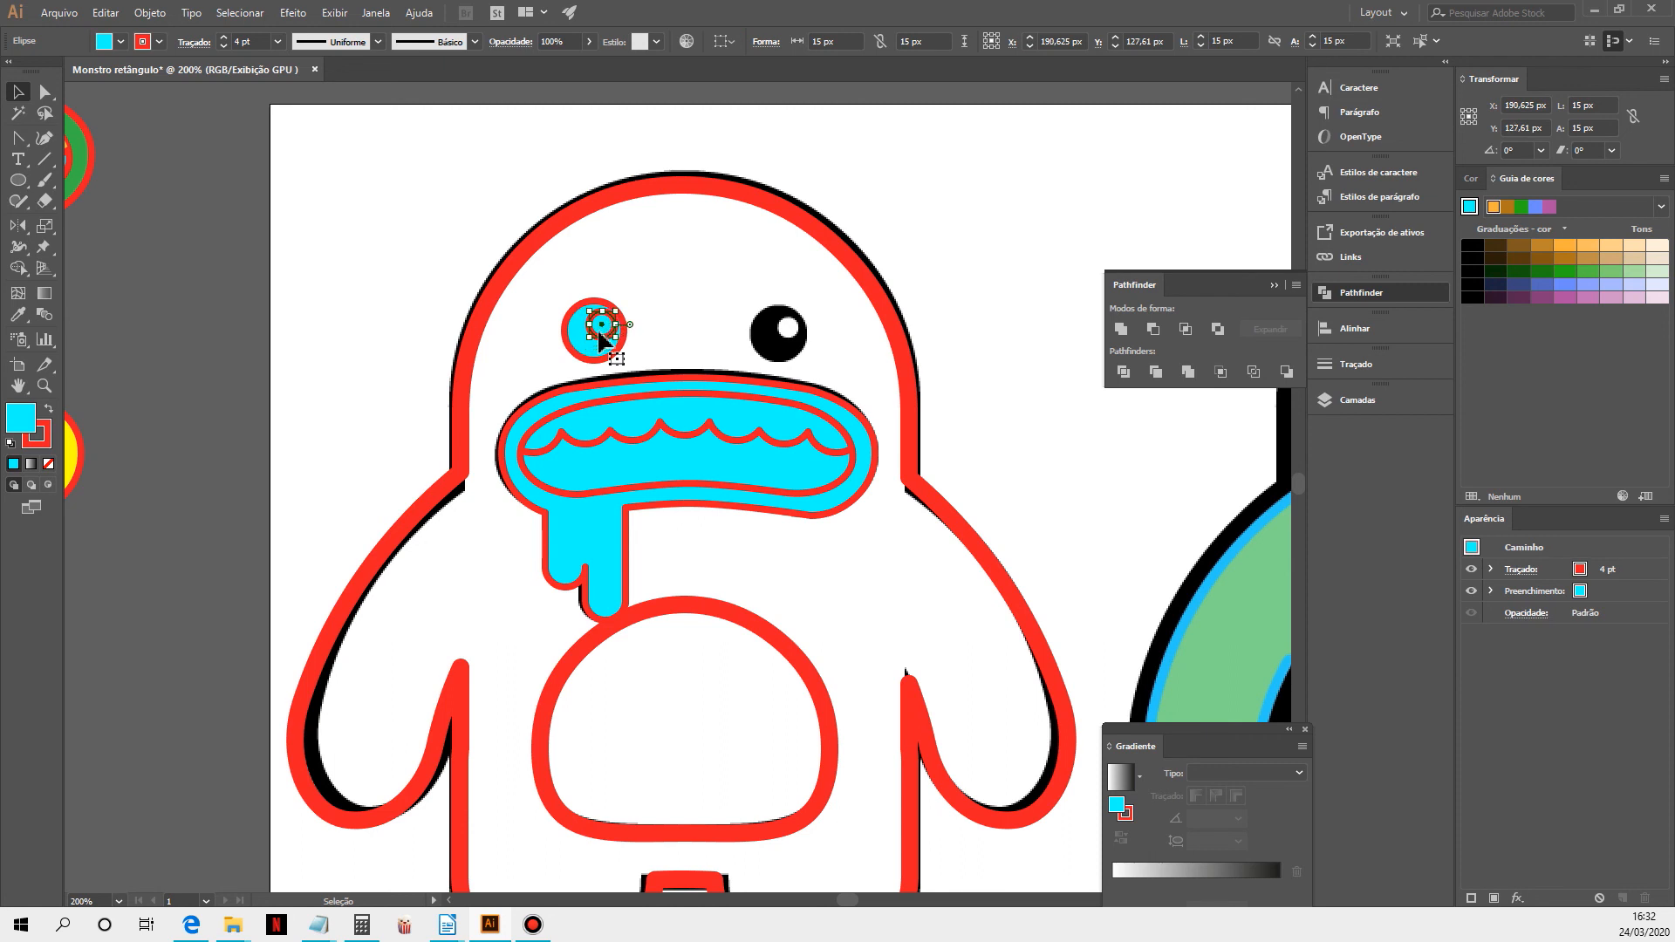
left_click(655, 306)
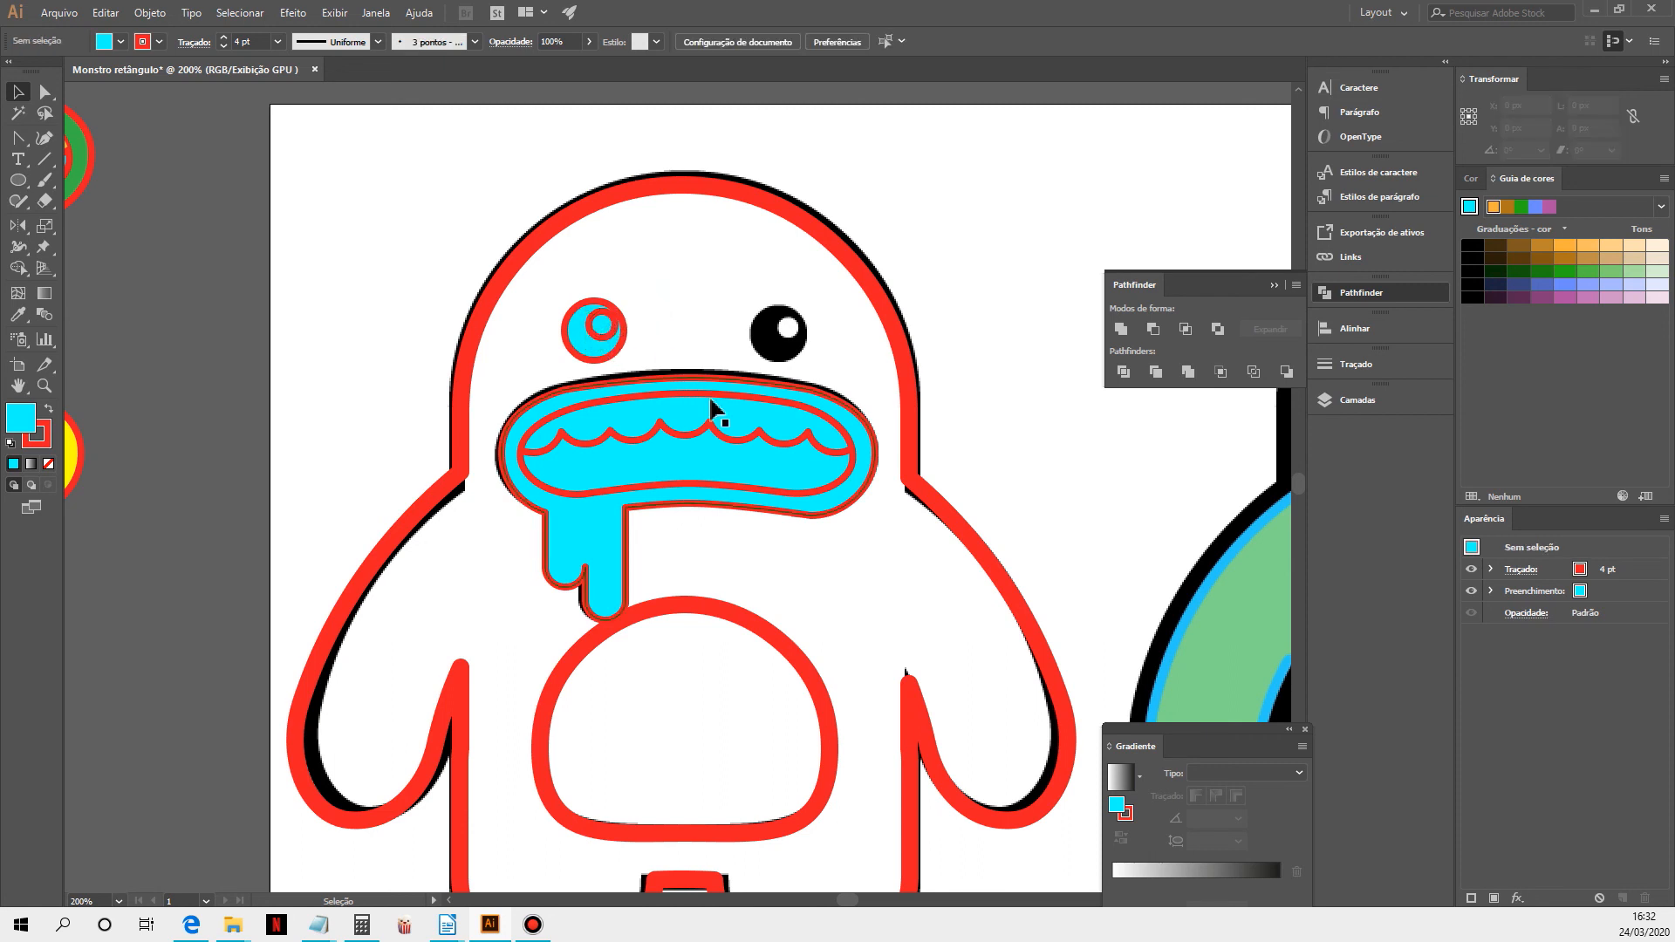
Fill the monster's body with RGB green and send it behind the mouth and drool
left_click(722, 435, "ctrl+alt")
left_click_drag(809, 591, 784, 464)
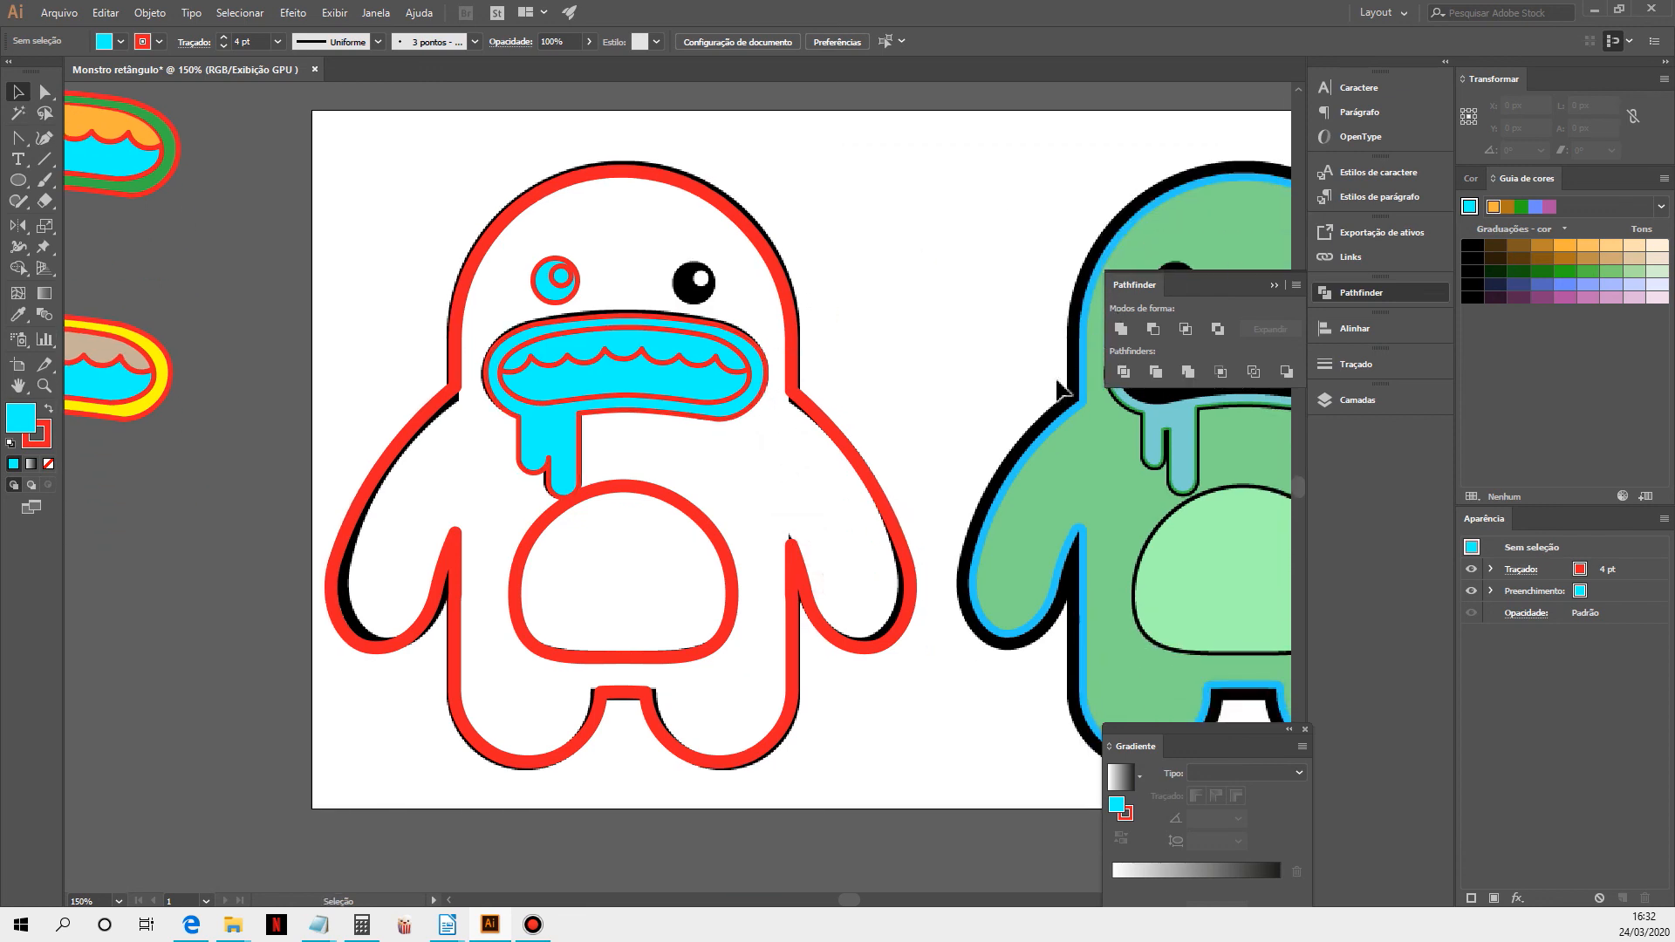
left_click(794, 336)
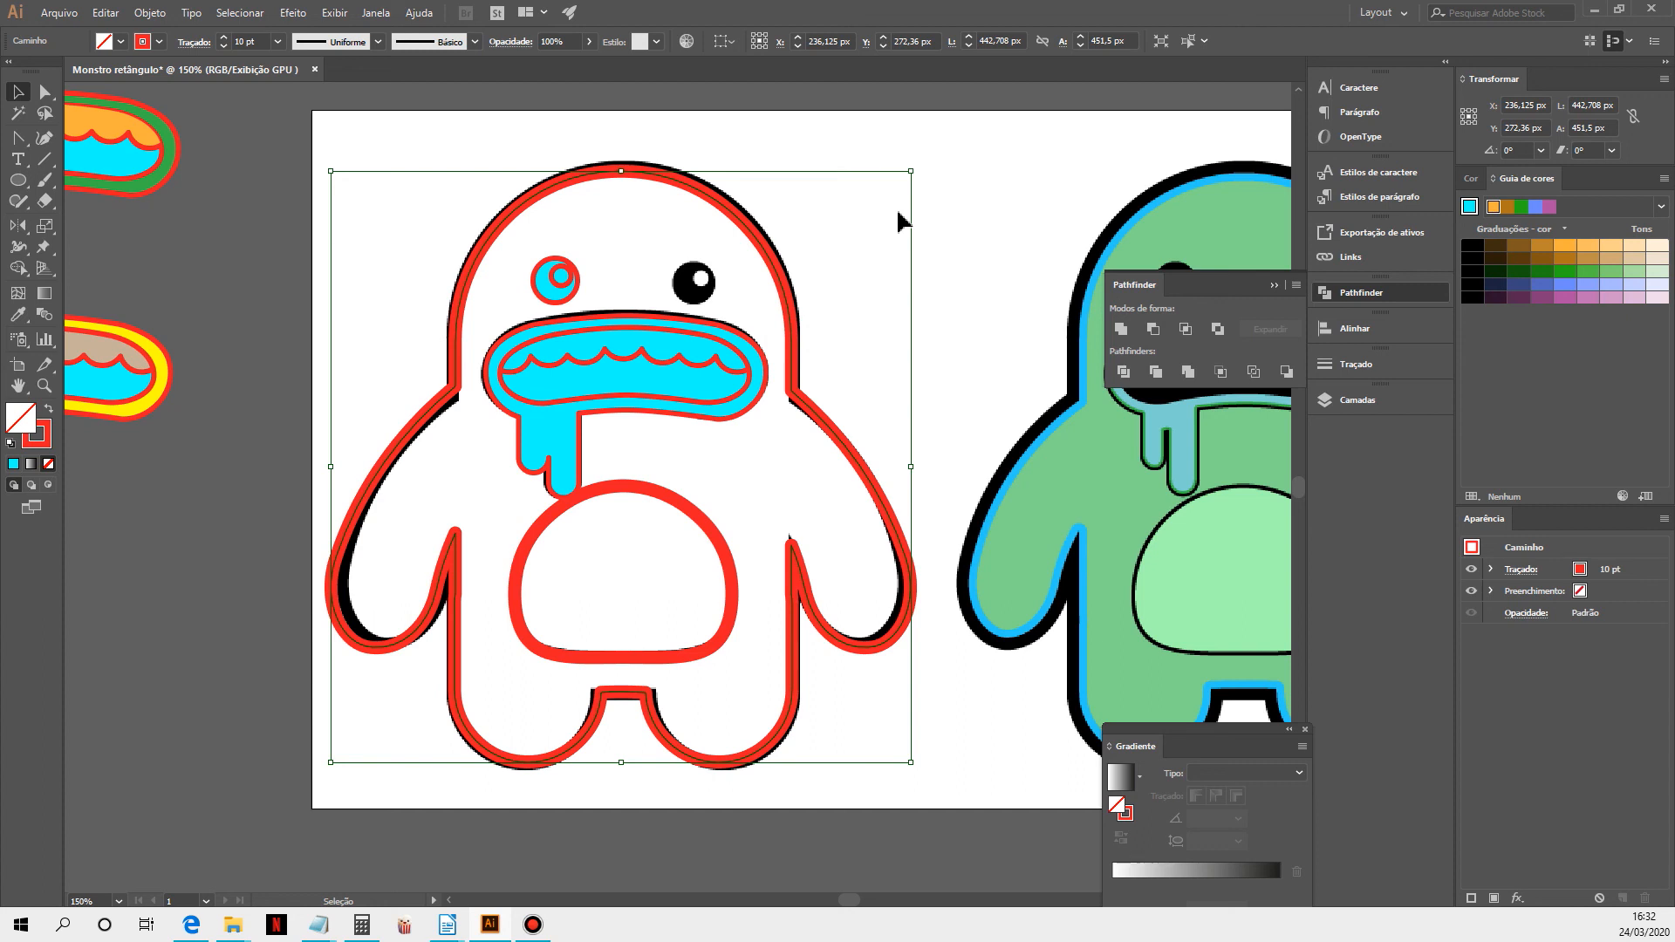
left_click(121, 41)
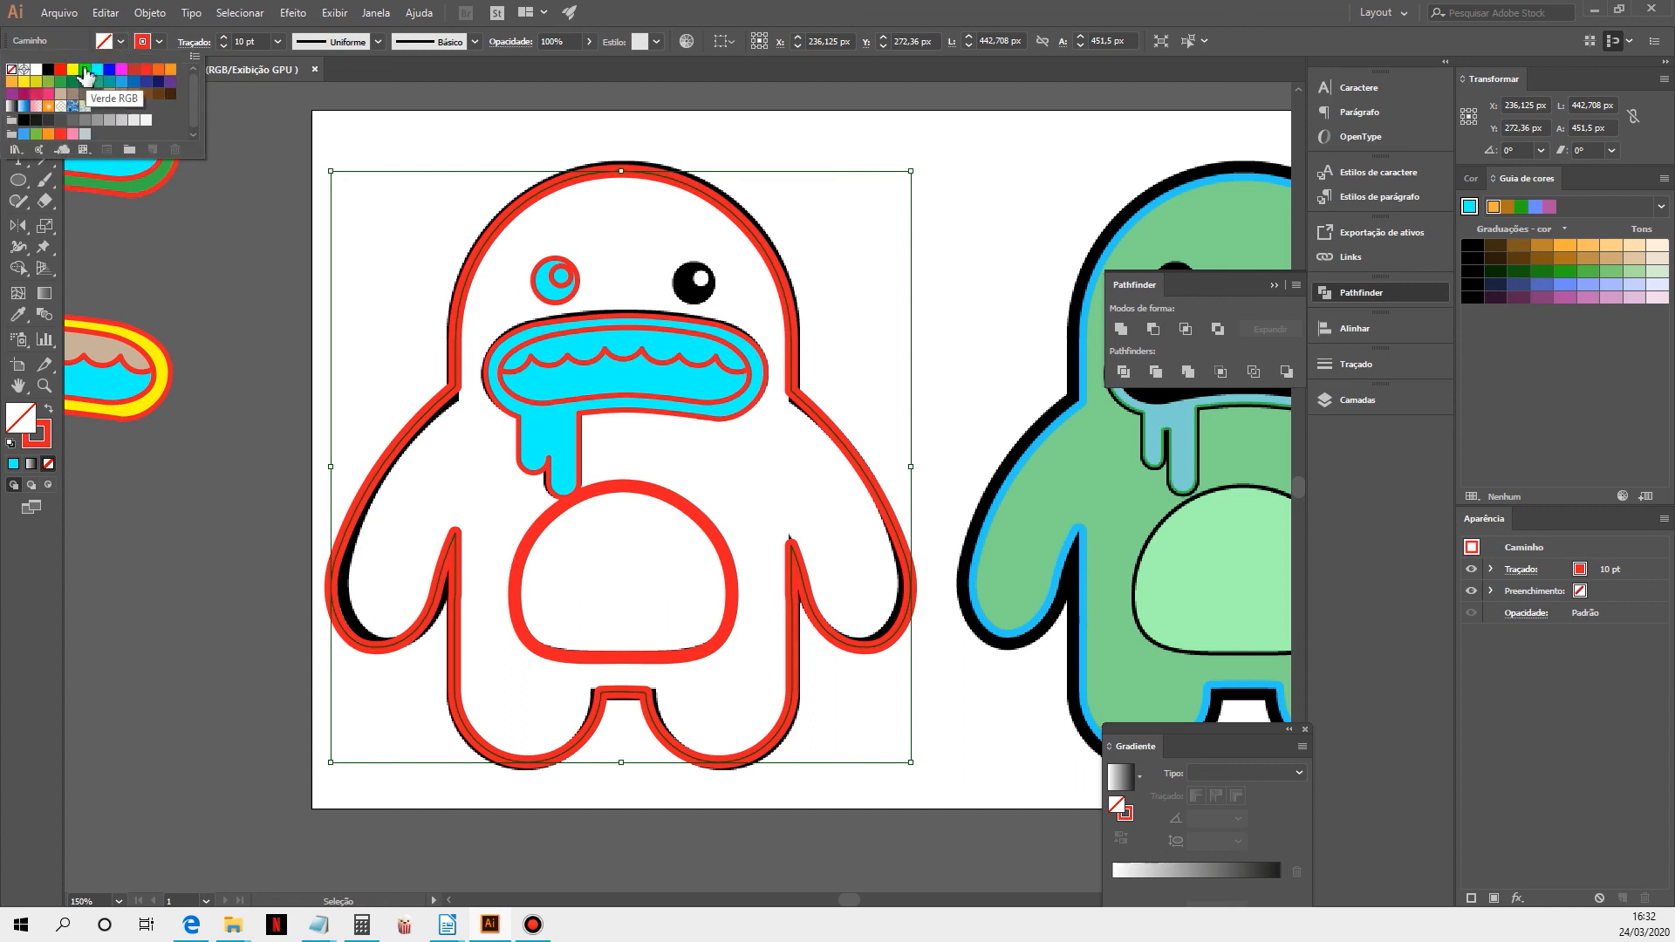
left_click(85, 70)
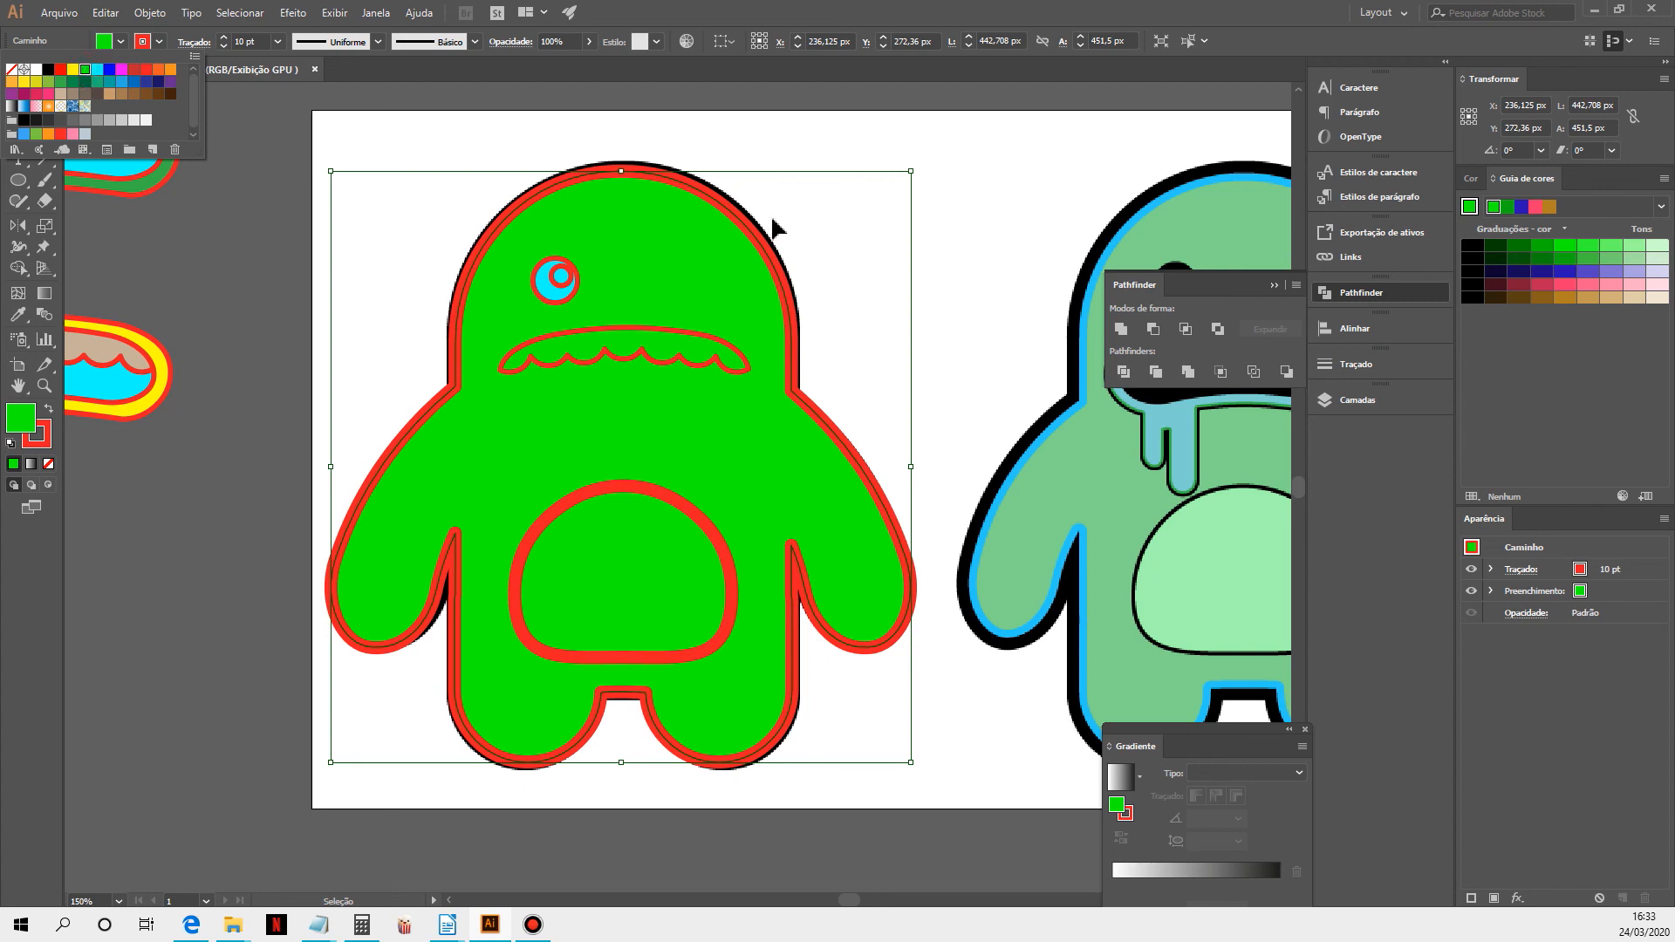
left_click(756, 198)
key("a")
key("ctrl+bracketleft")
key("v")
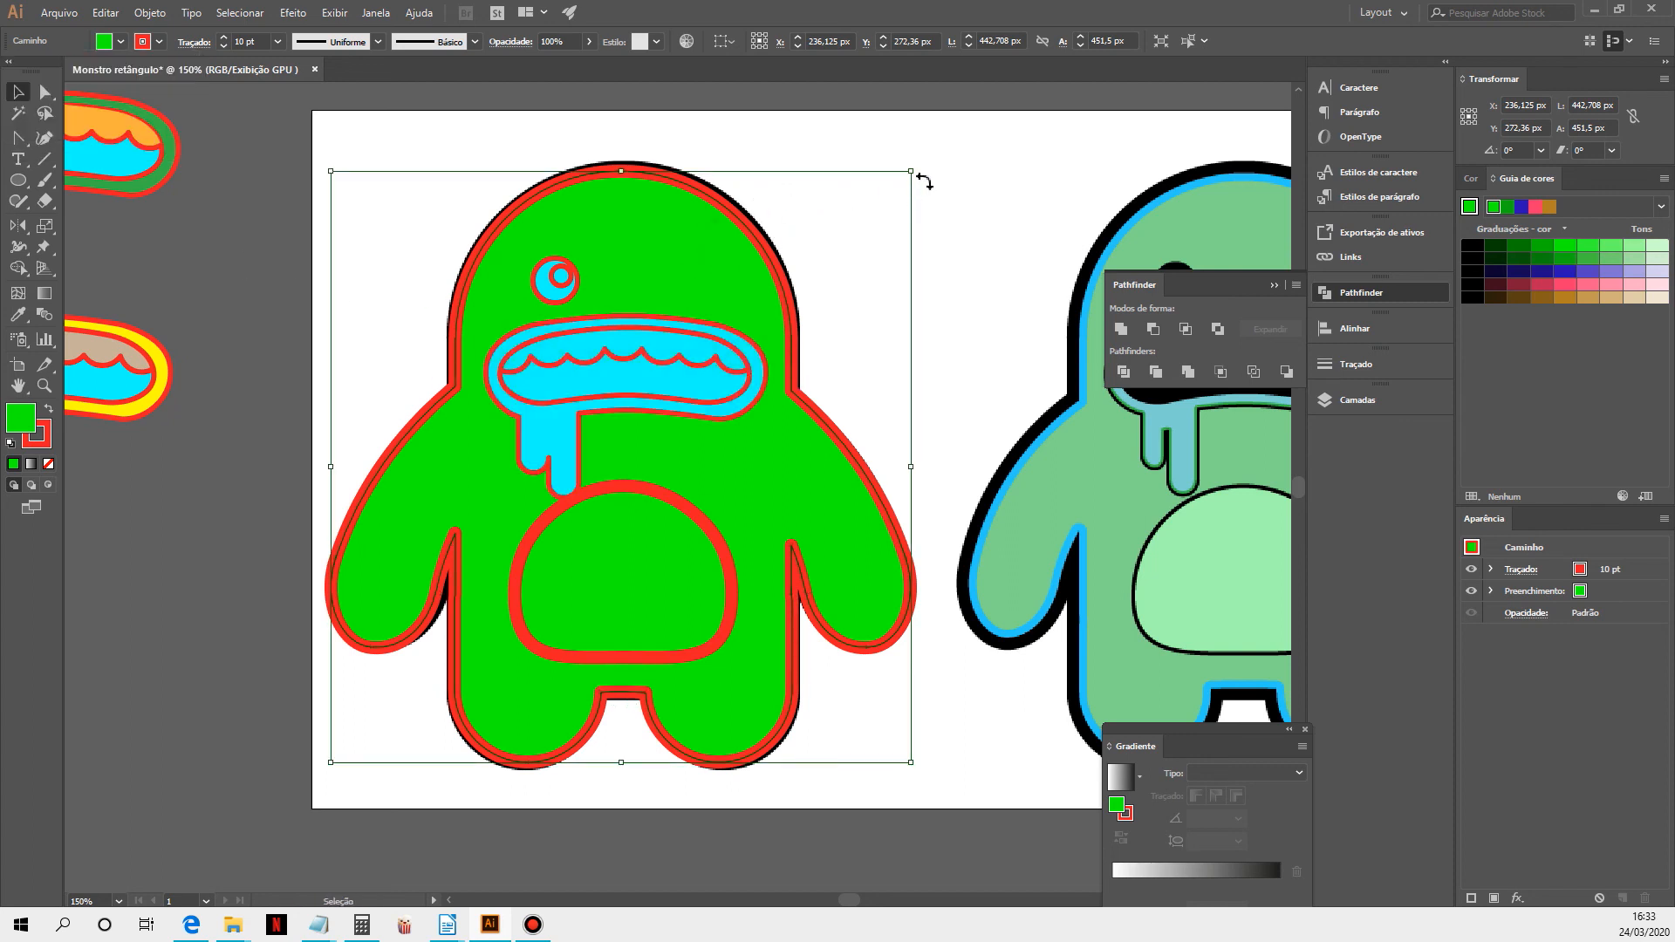
left_click(959, 175)
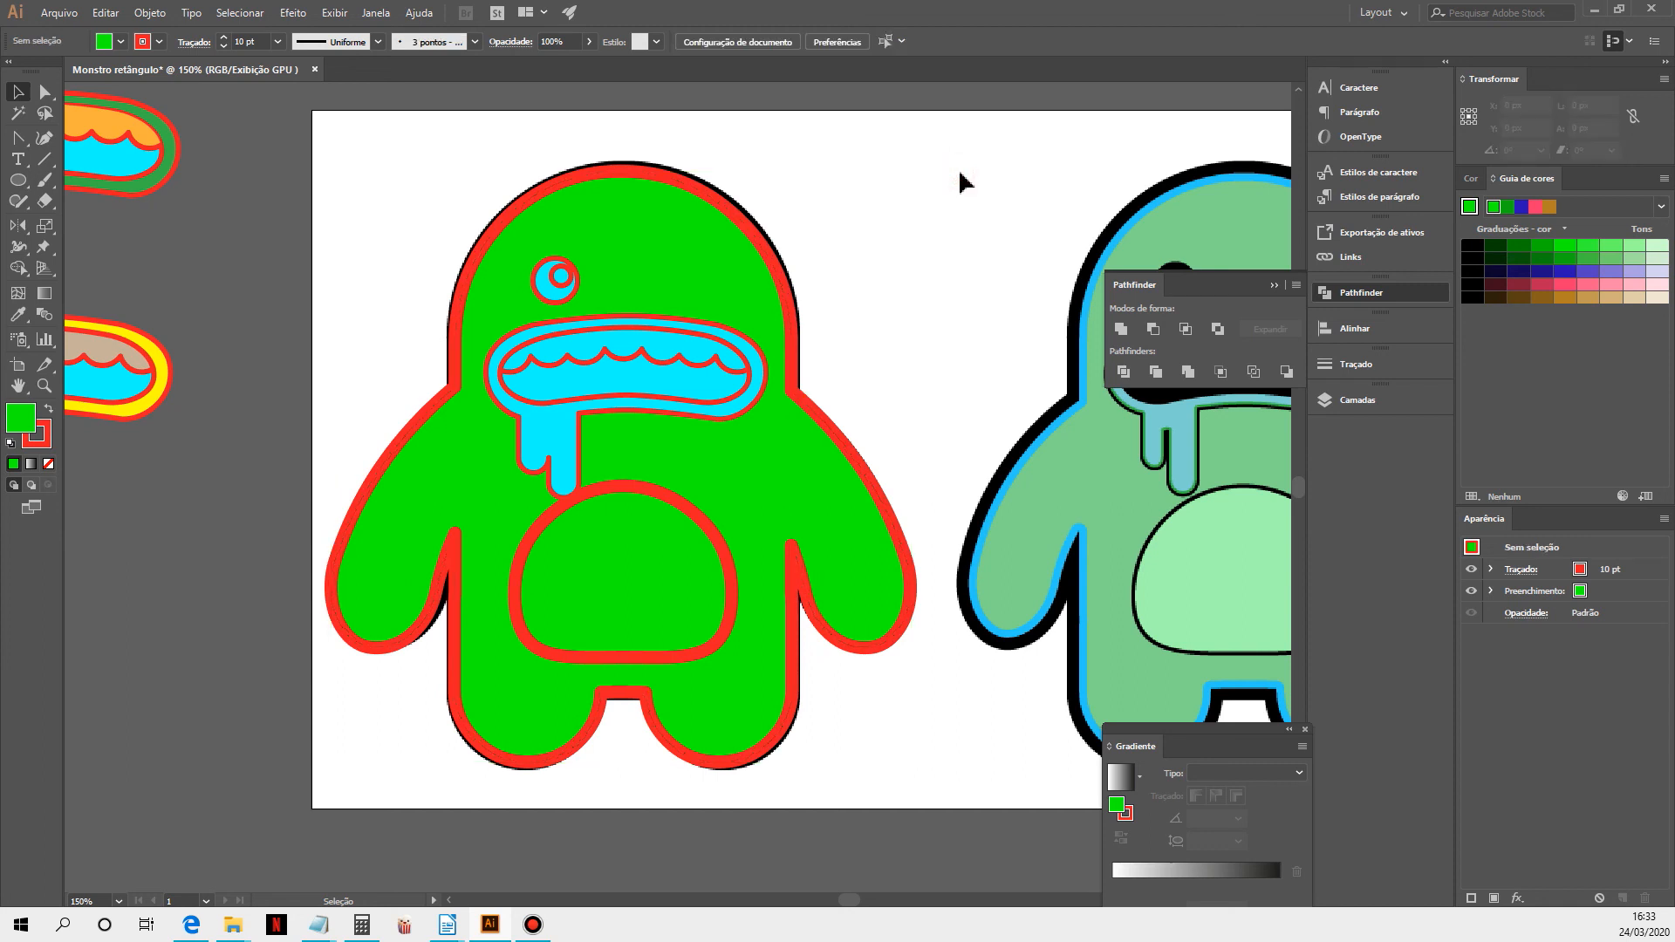
Paste a copy of the green body behind the original and give the copy an 18 pt magenta stroke
left_click(765, 253)
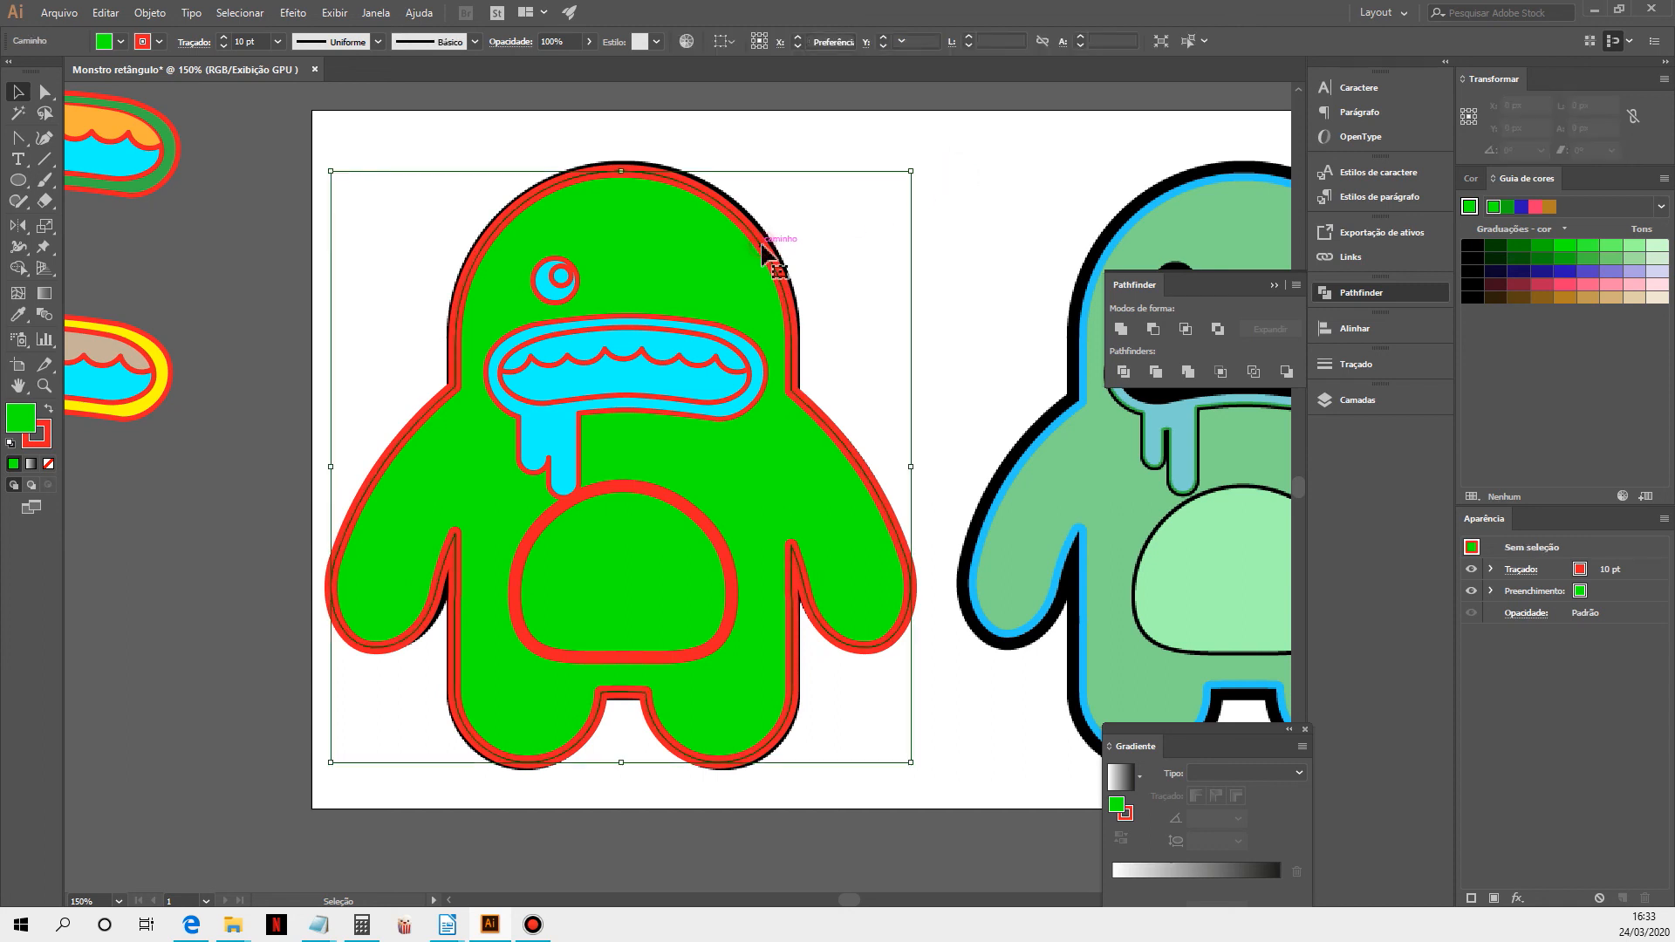
key("a")
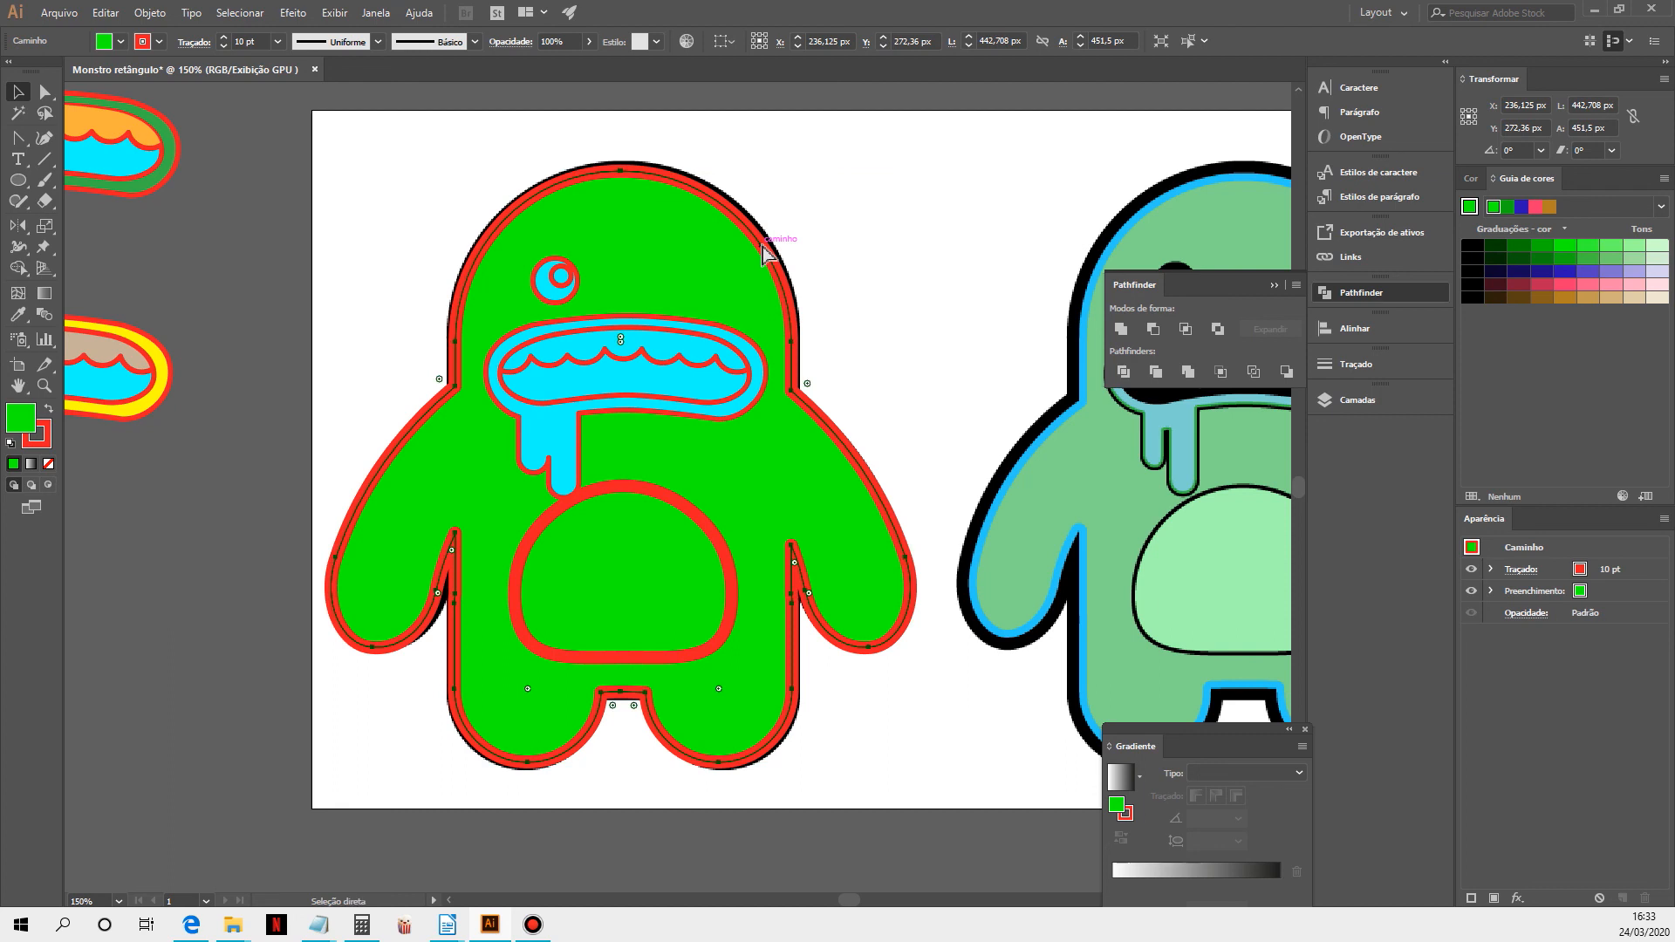
key("v")
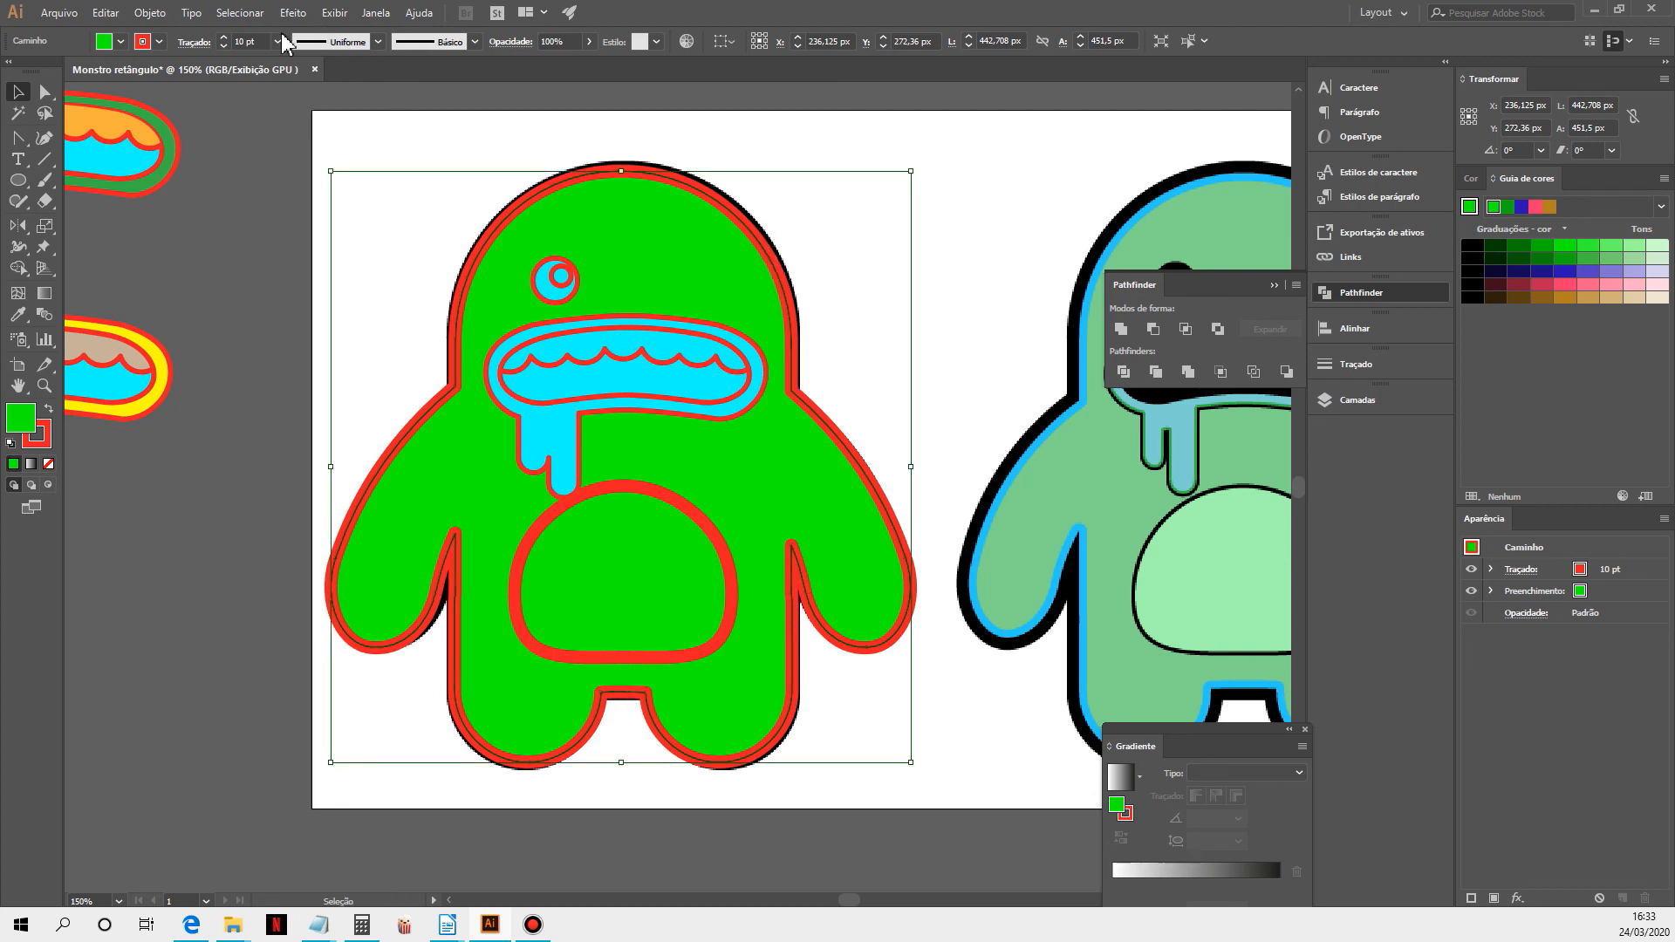
left_click(159, 42)
left_click(125, 72)
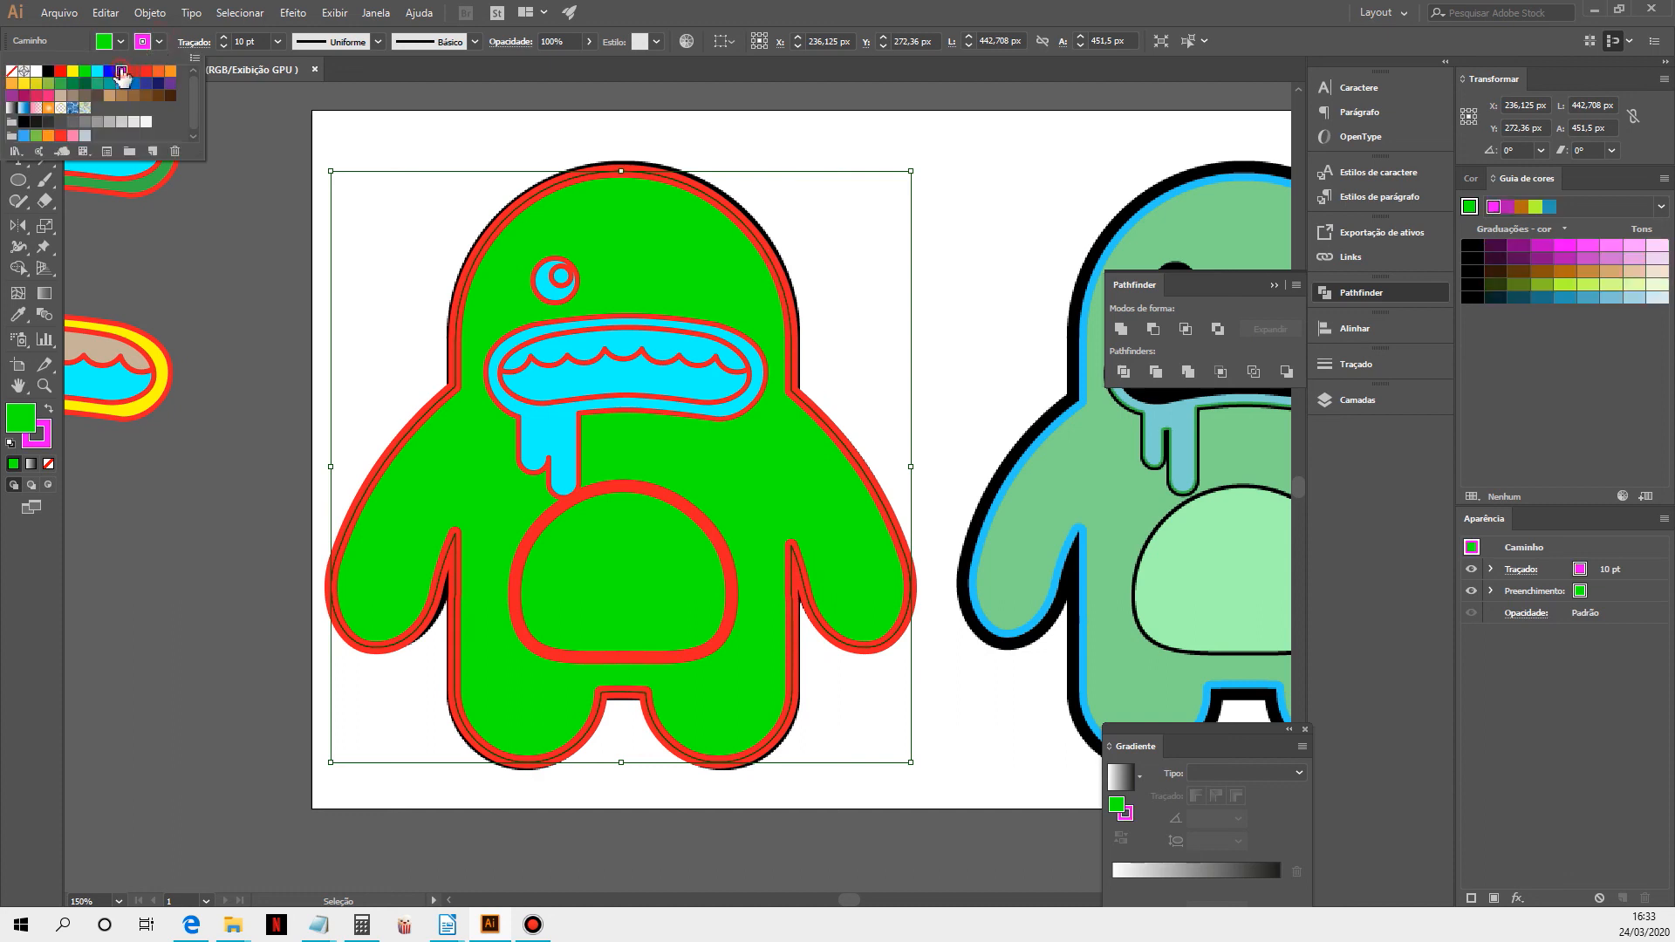
left_click(224, 38)
left_click(223, 37)
left_click(224, 37)
Change the rear body copy's stroke to light orange and set its weight to 26 pt
left_click(159, 42)
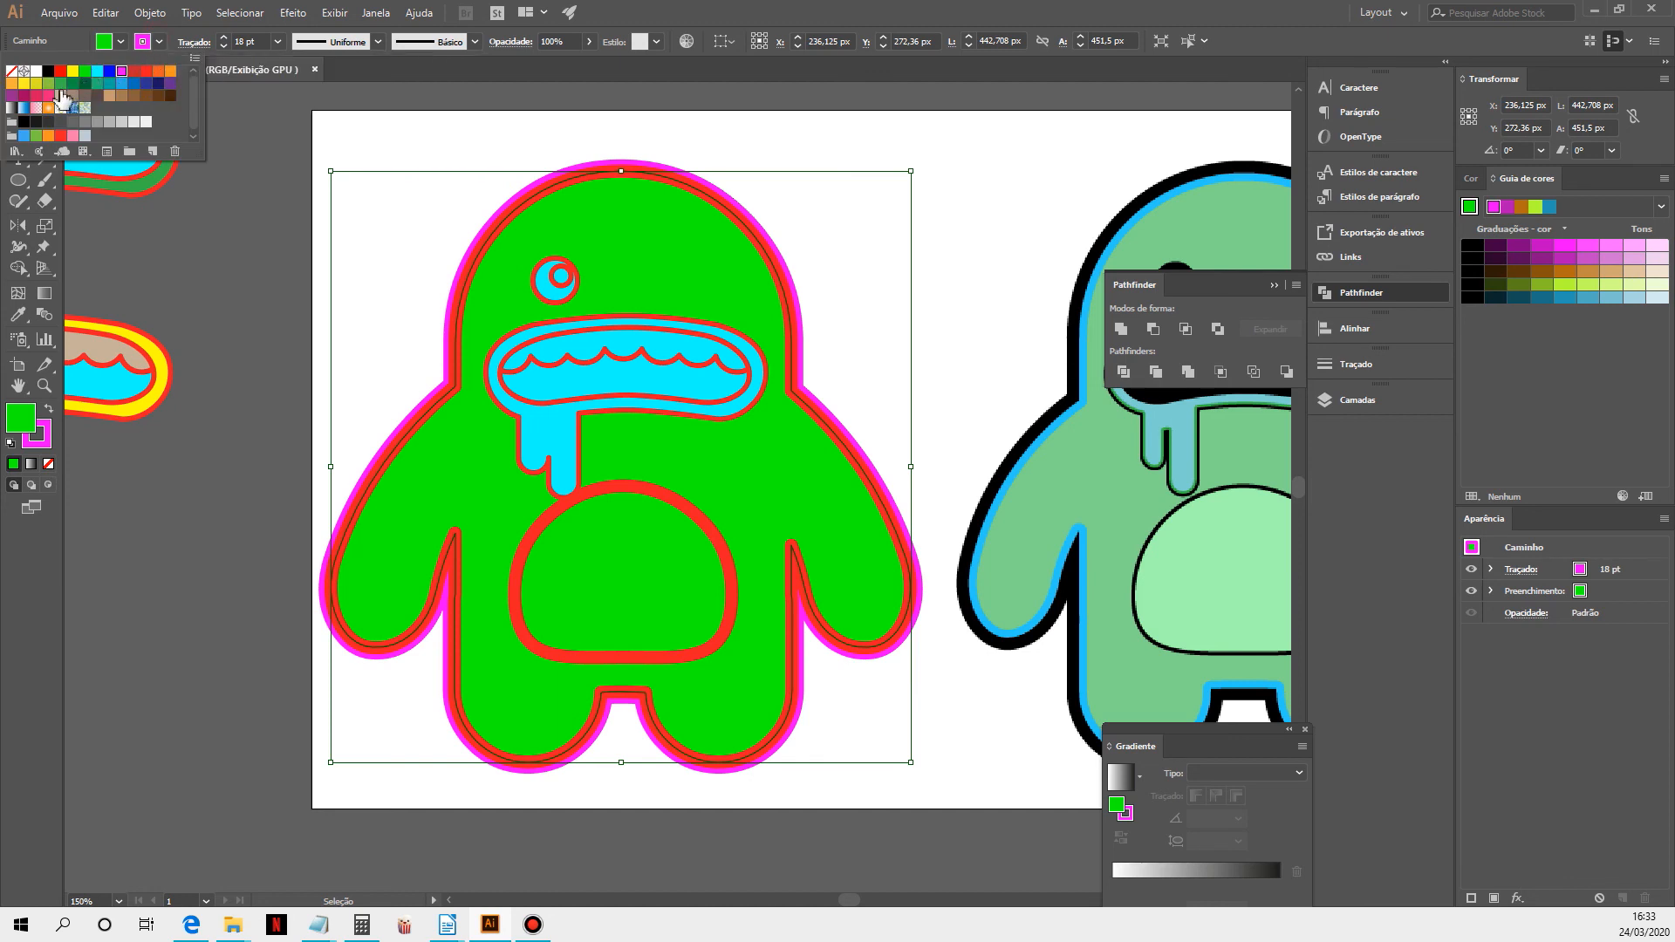
left_click(11, 83)
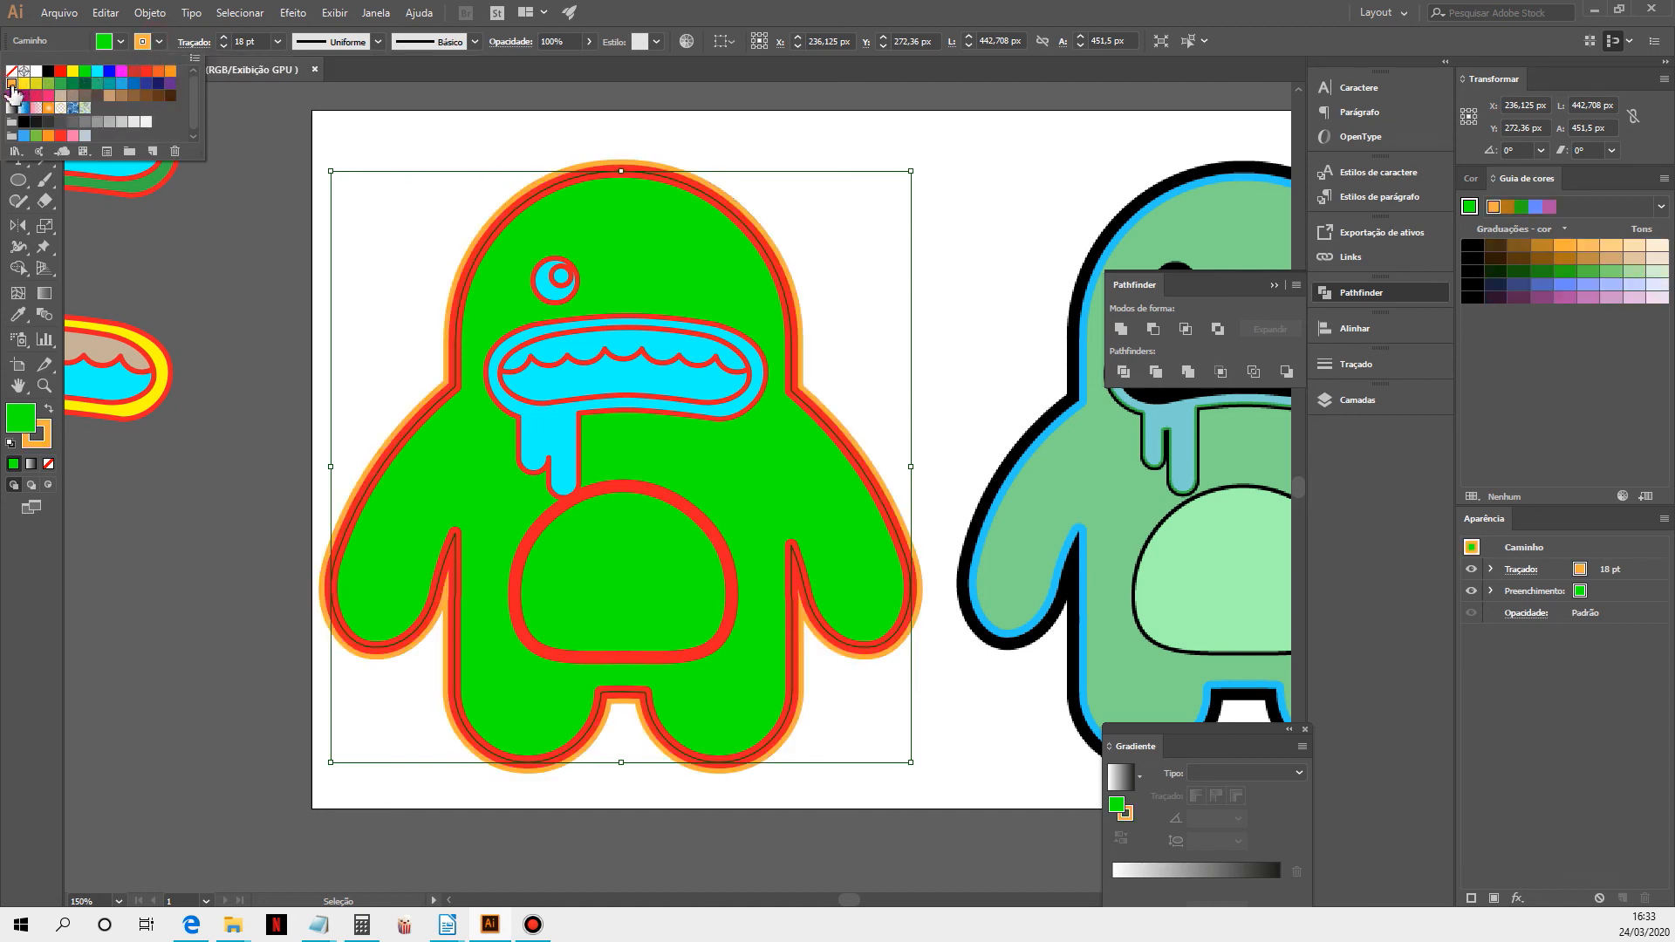
left_click(224, 36)
left_click(223, 36)
left_click(224, 37)
left_click(223, 37)
left_click(223, 37)
left_click(224, 36)
left_click(223, 36)
left_click(223, 37)
left_click(223, 36)
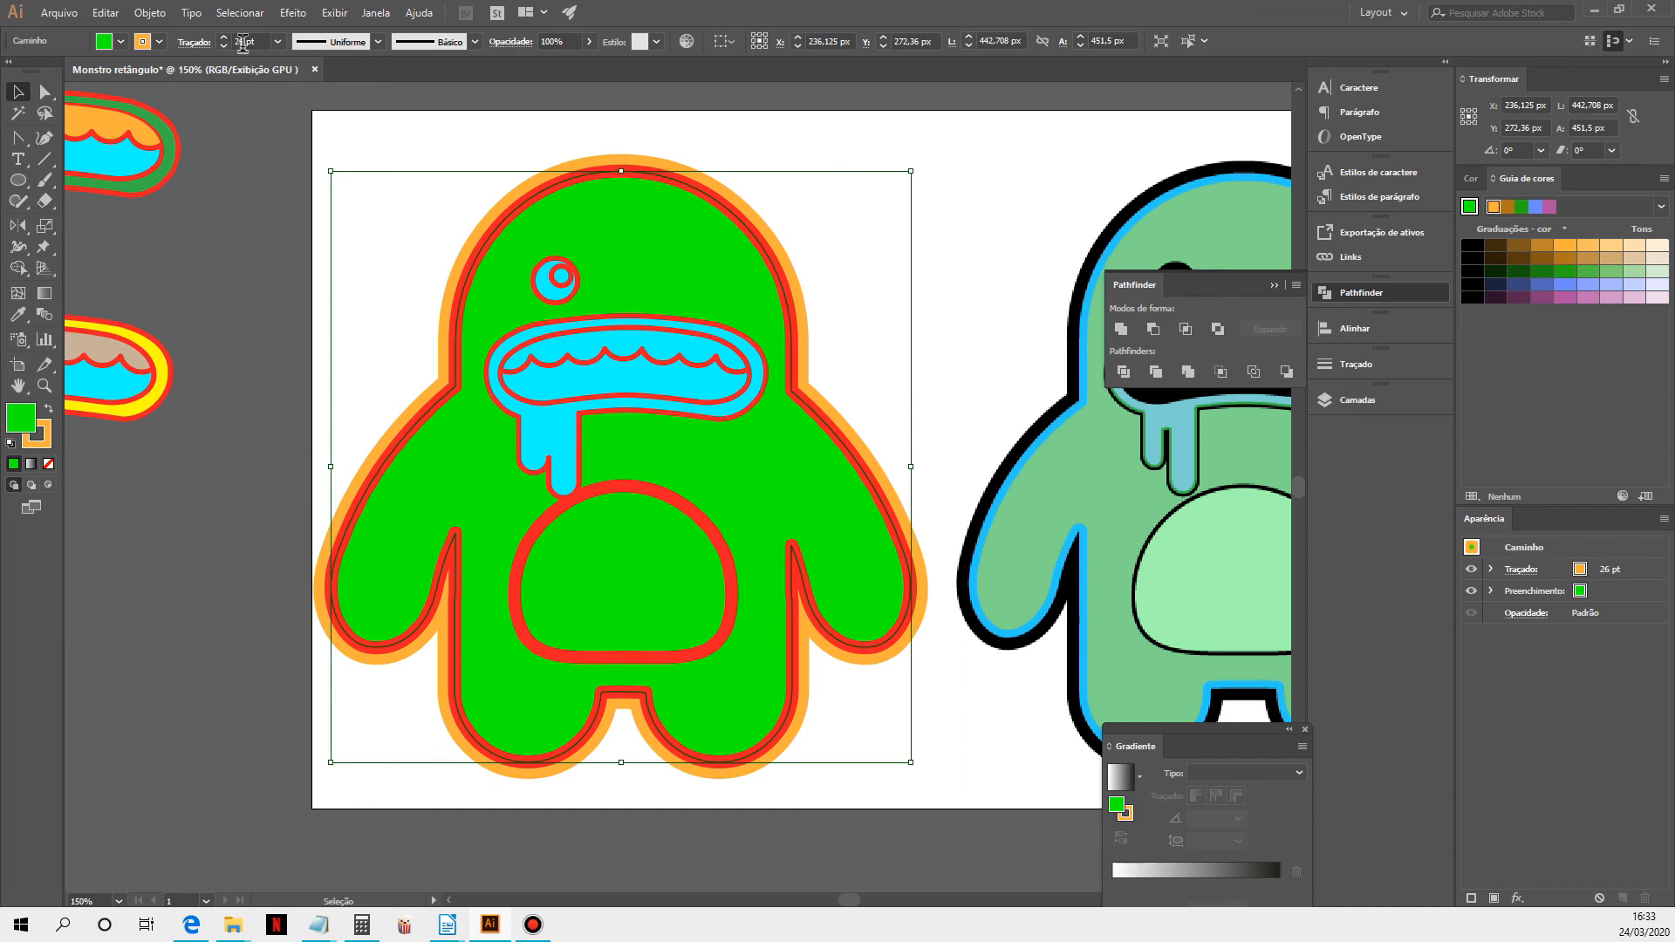
left_click(293, 13)
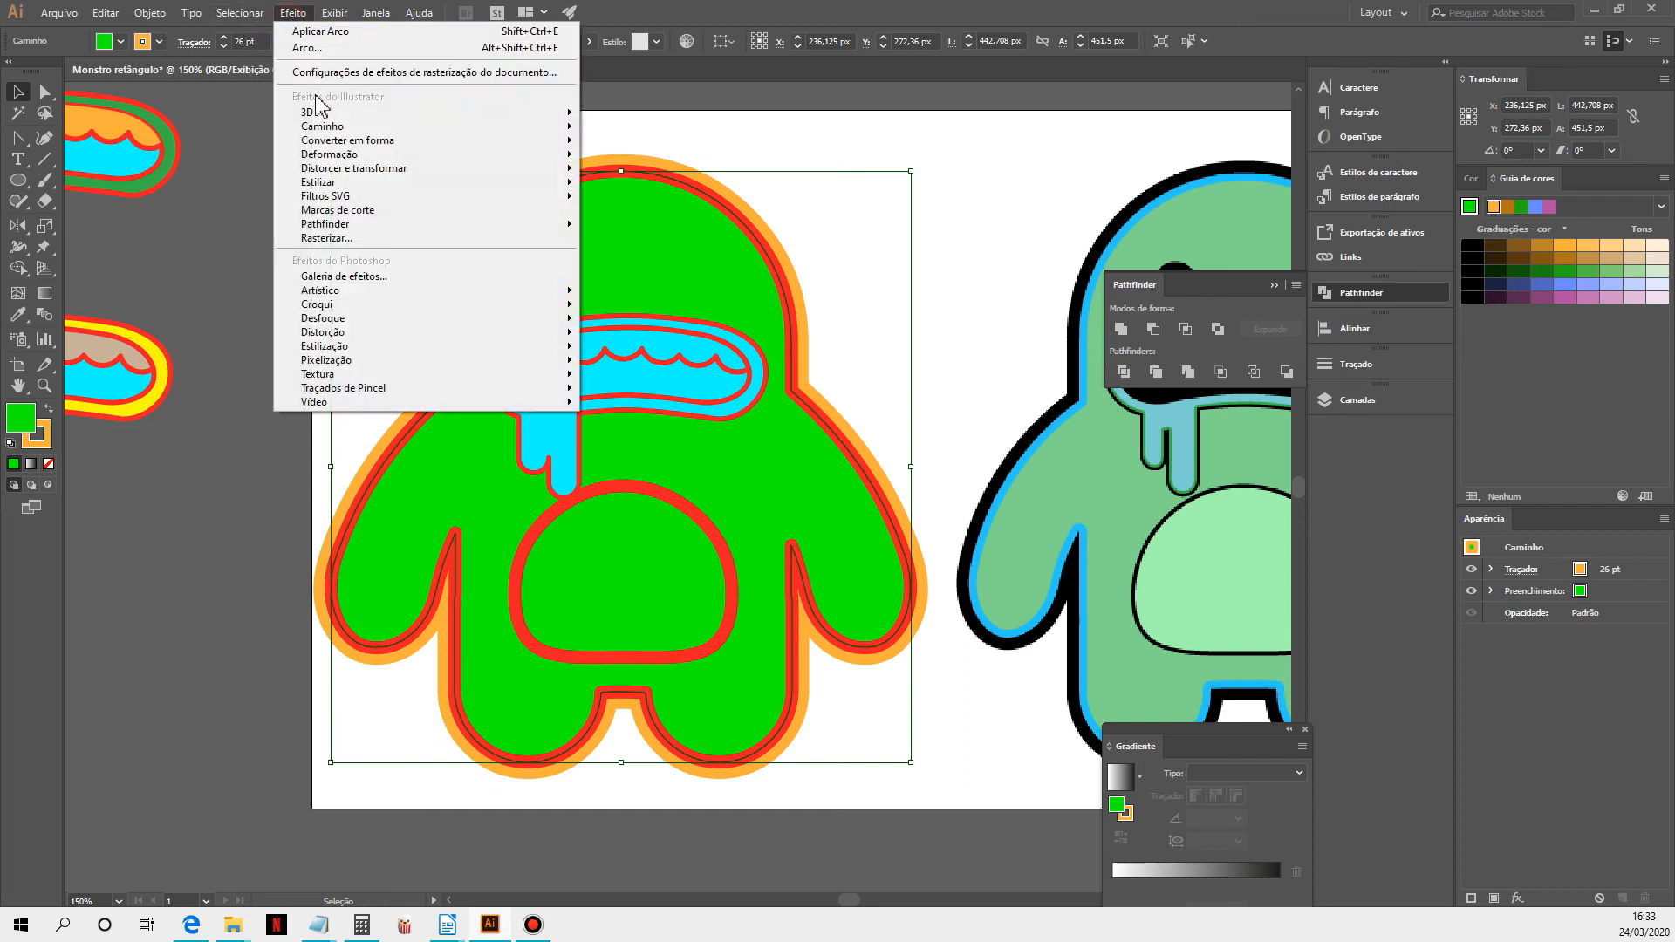
mouse_move(329, 157)
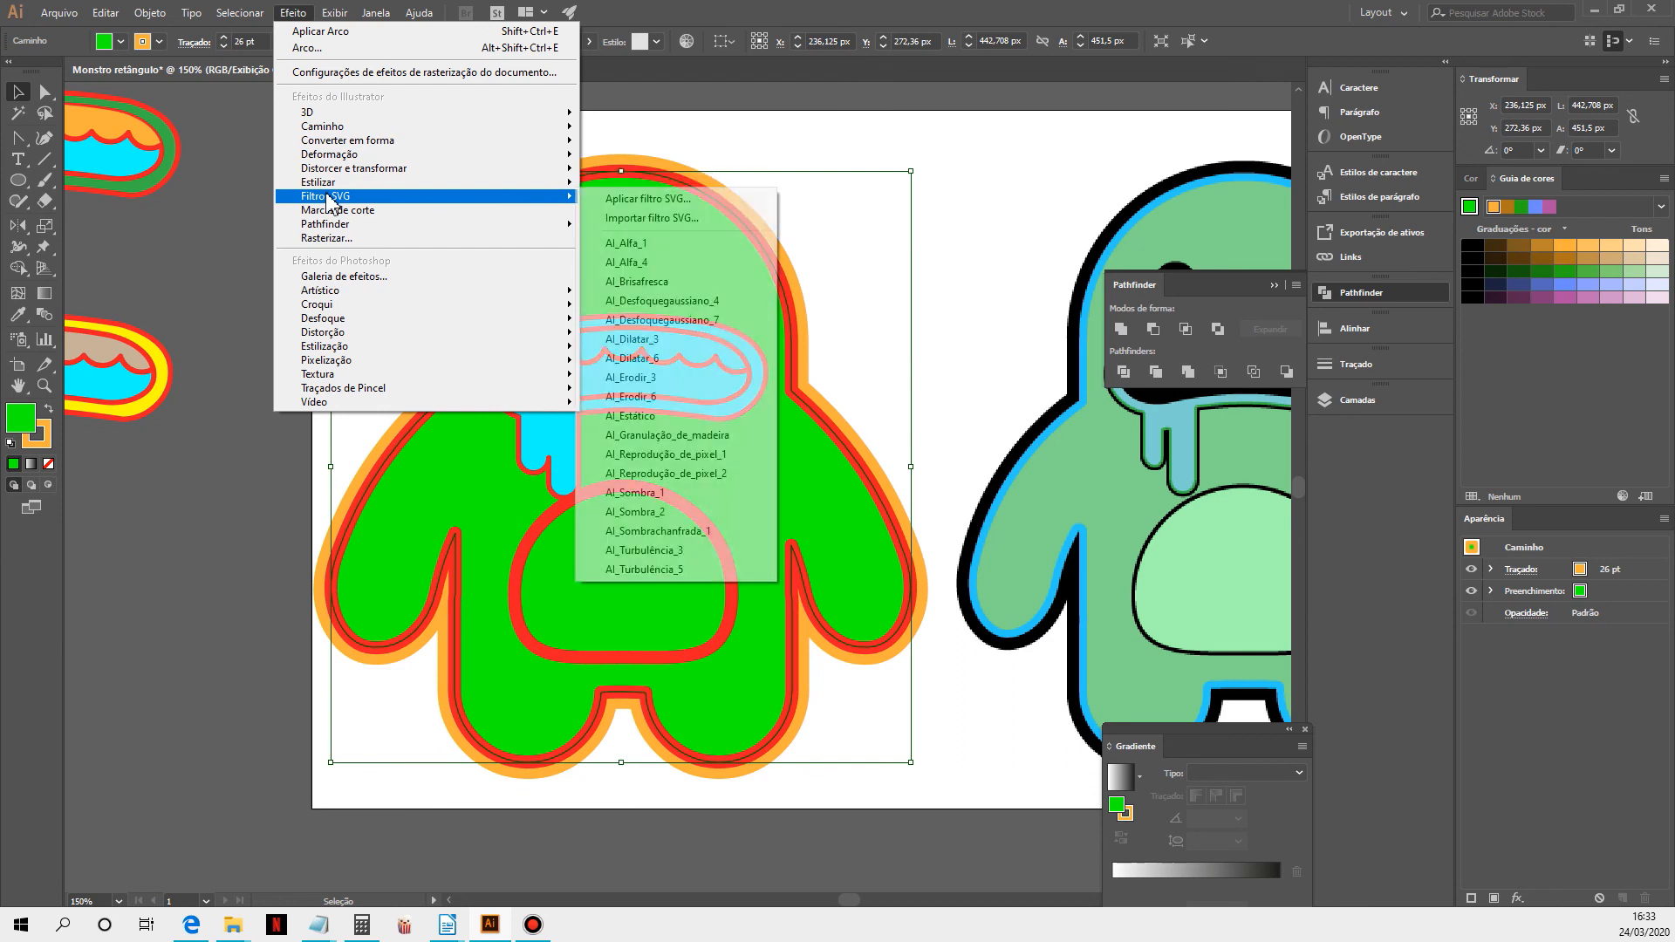
mouse_move(330, 127)
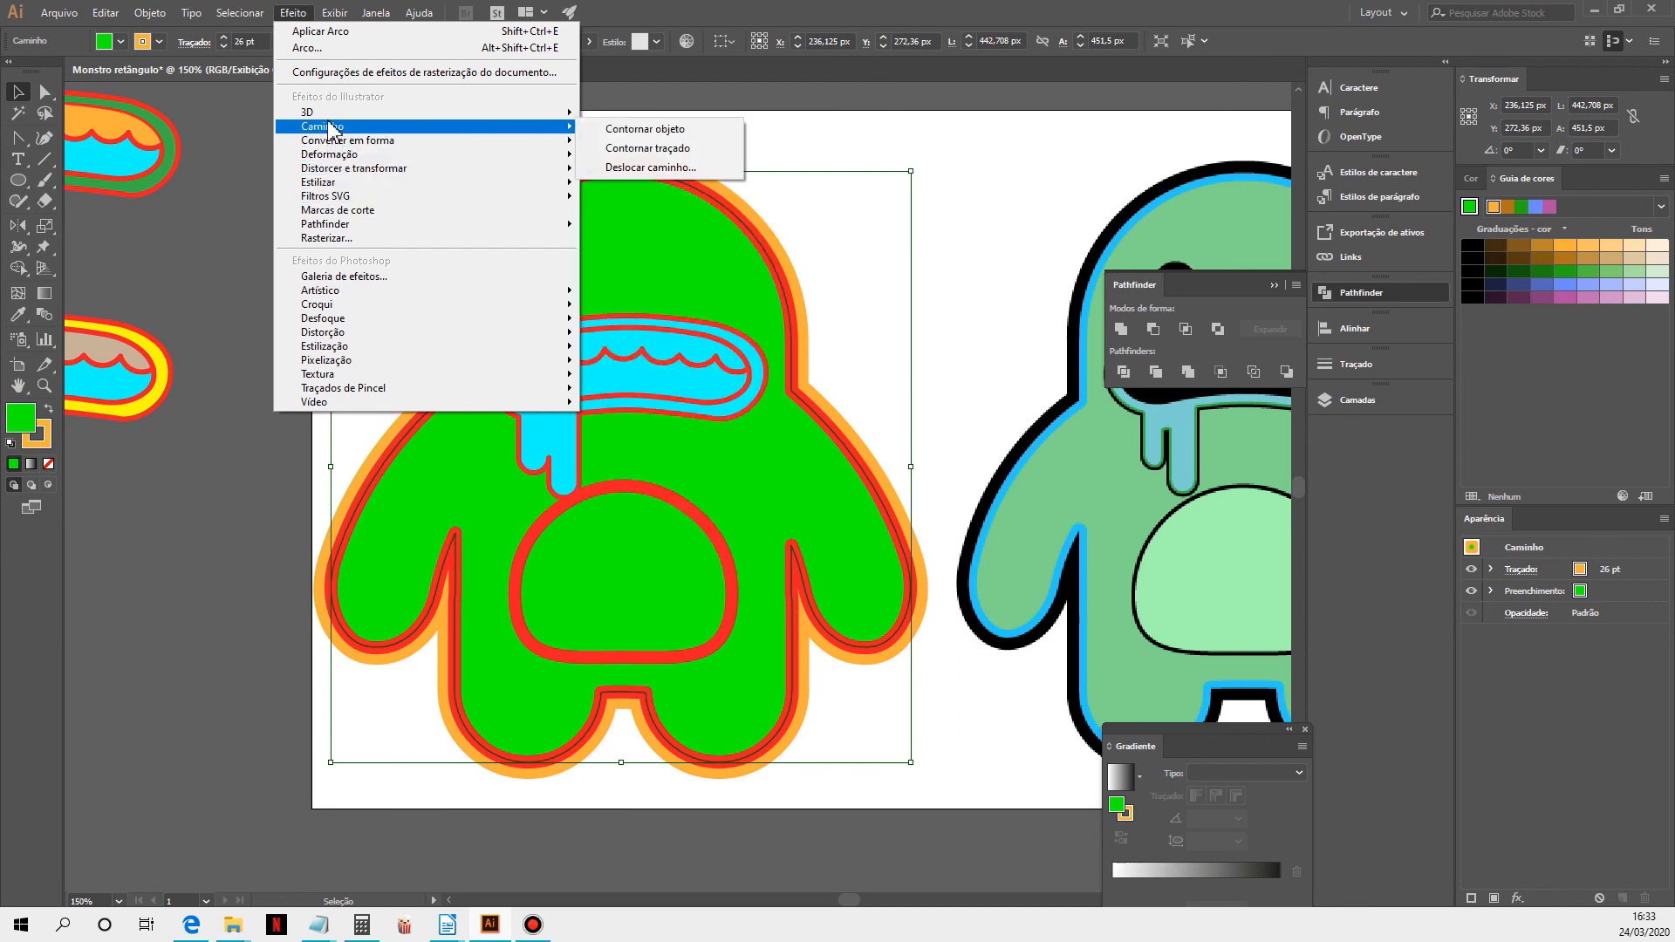
left_click(685, 173)
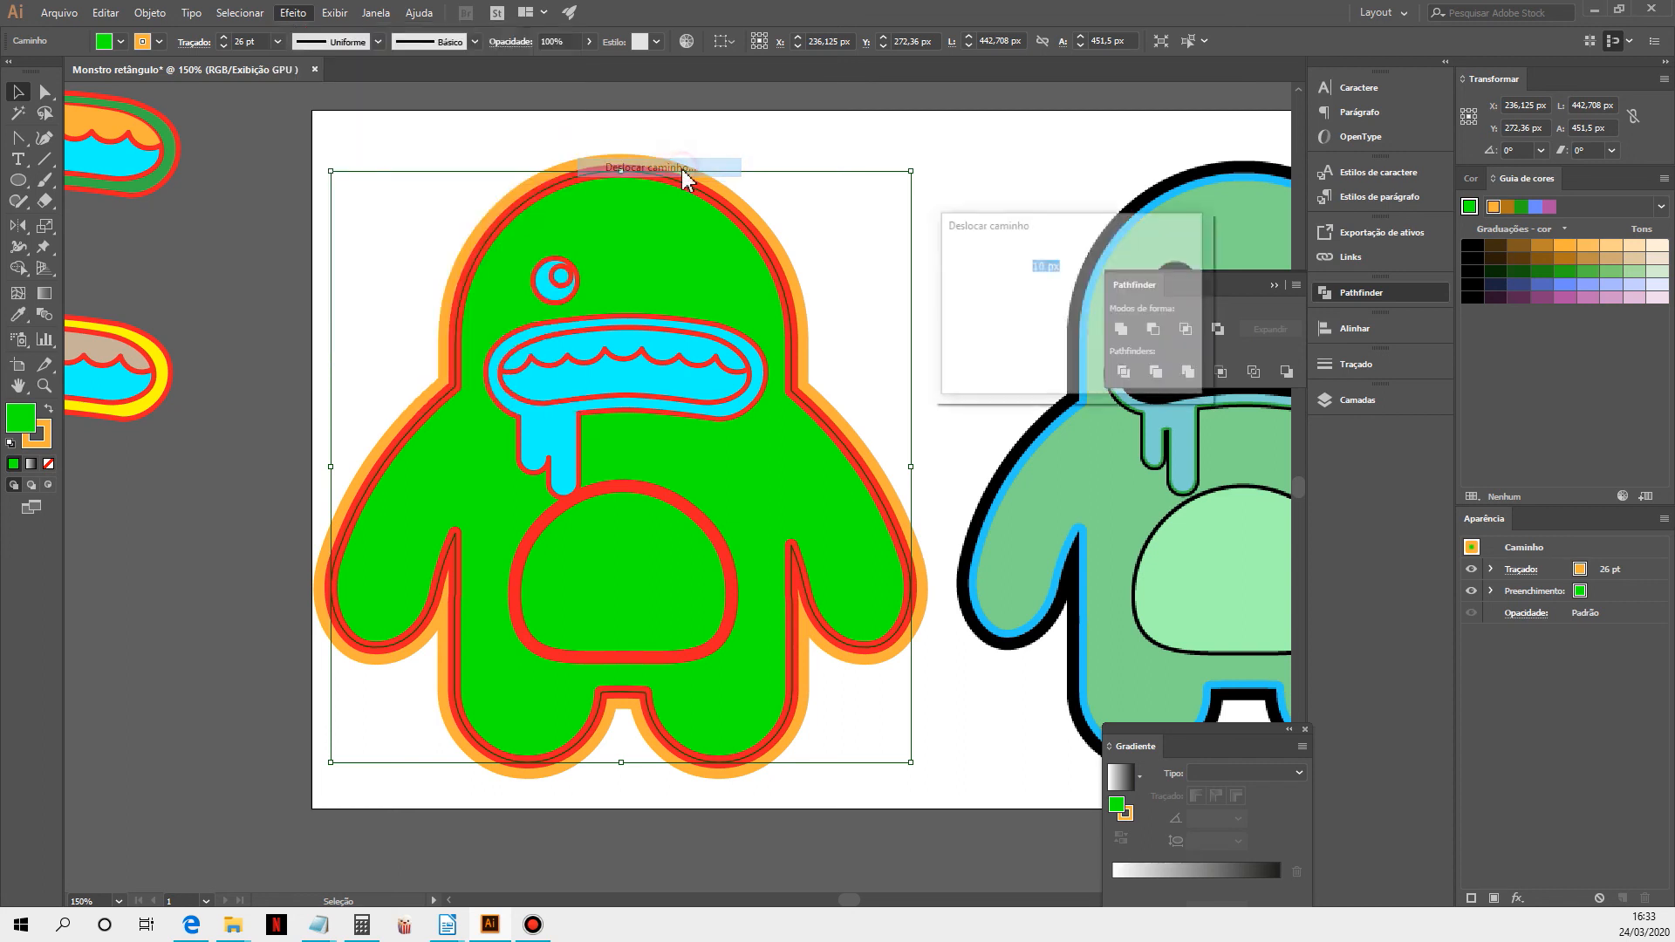
left_click(959, 359)
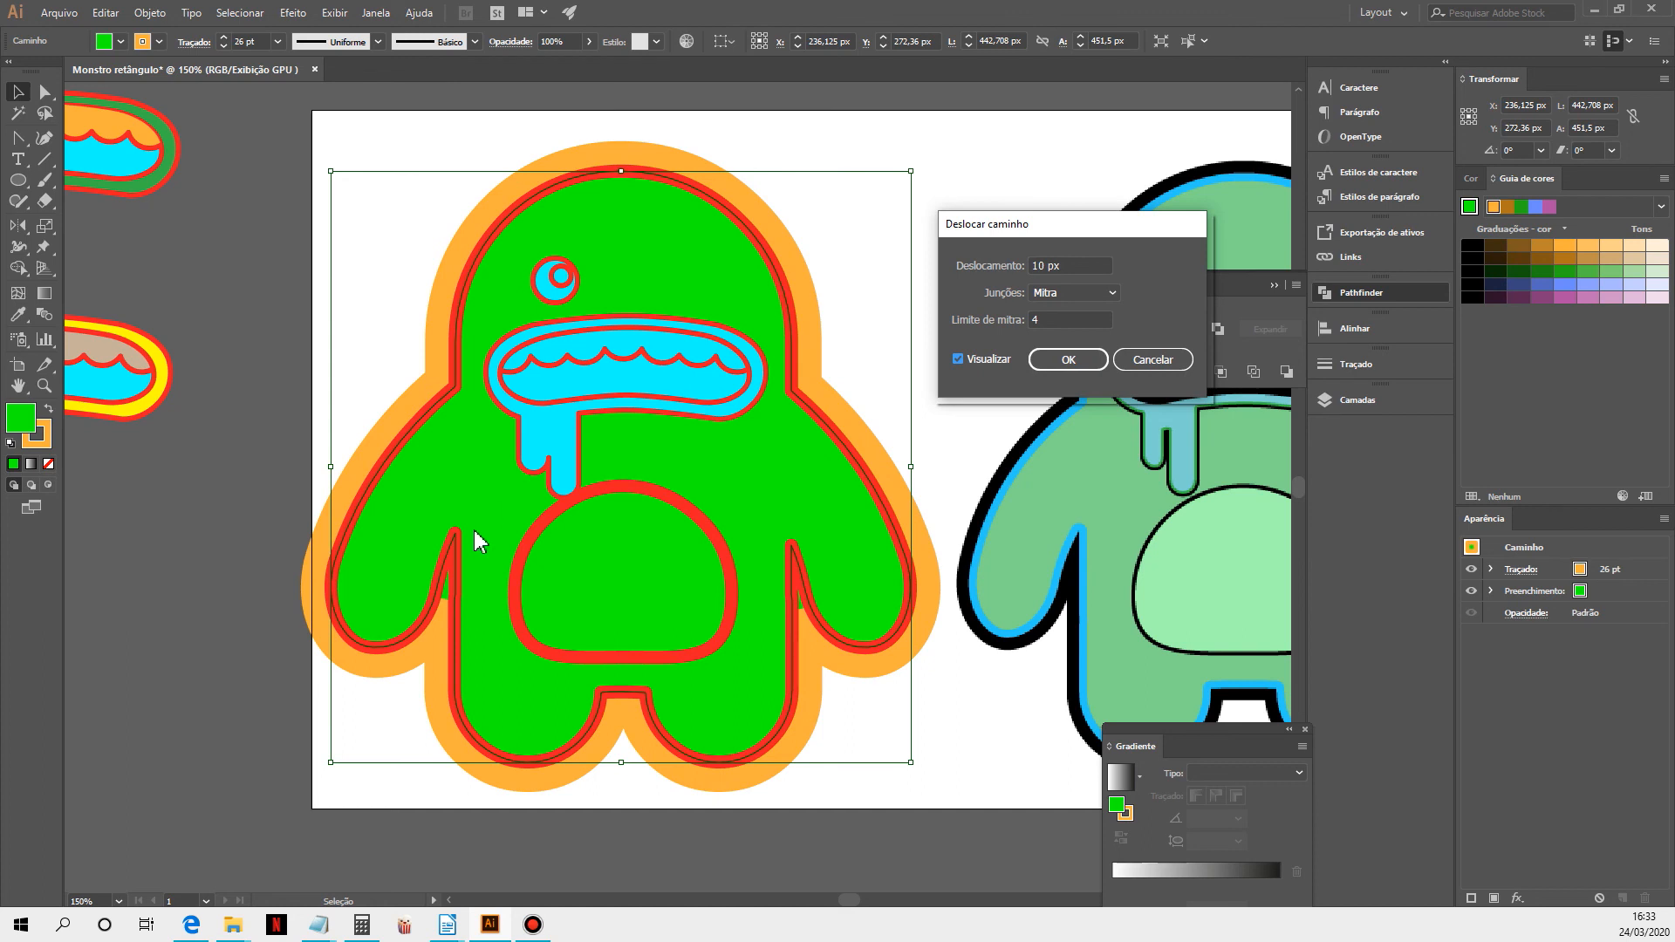
left_click(1169, 364)
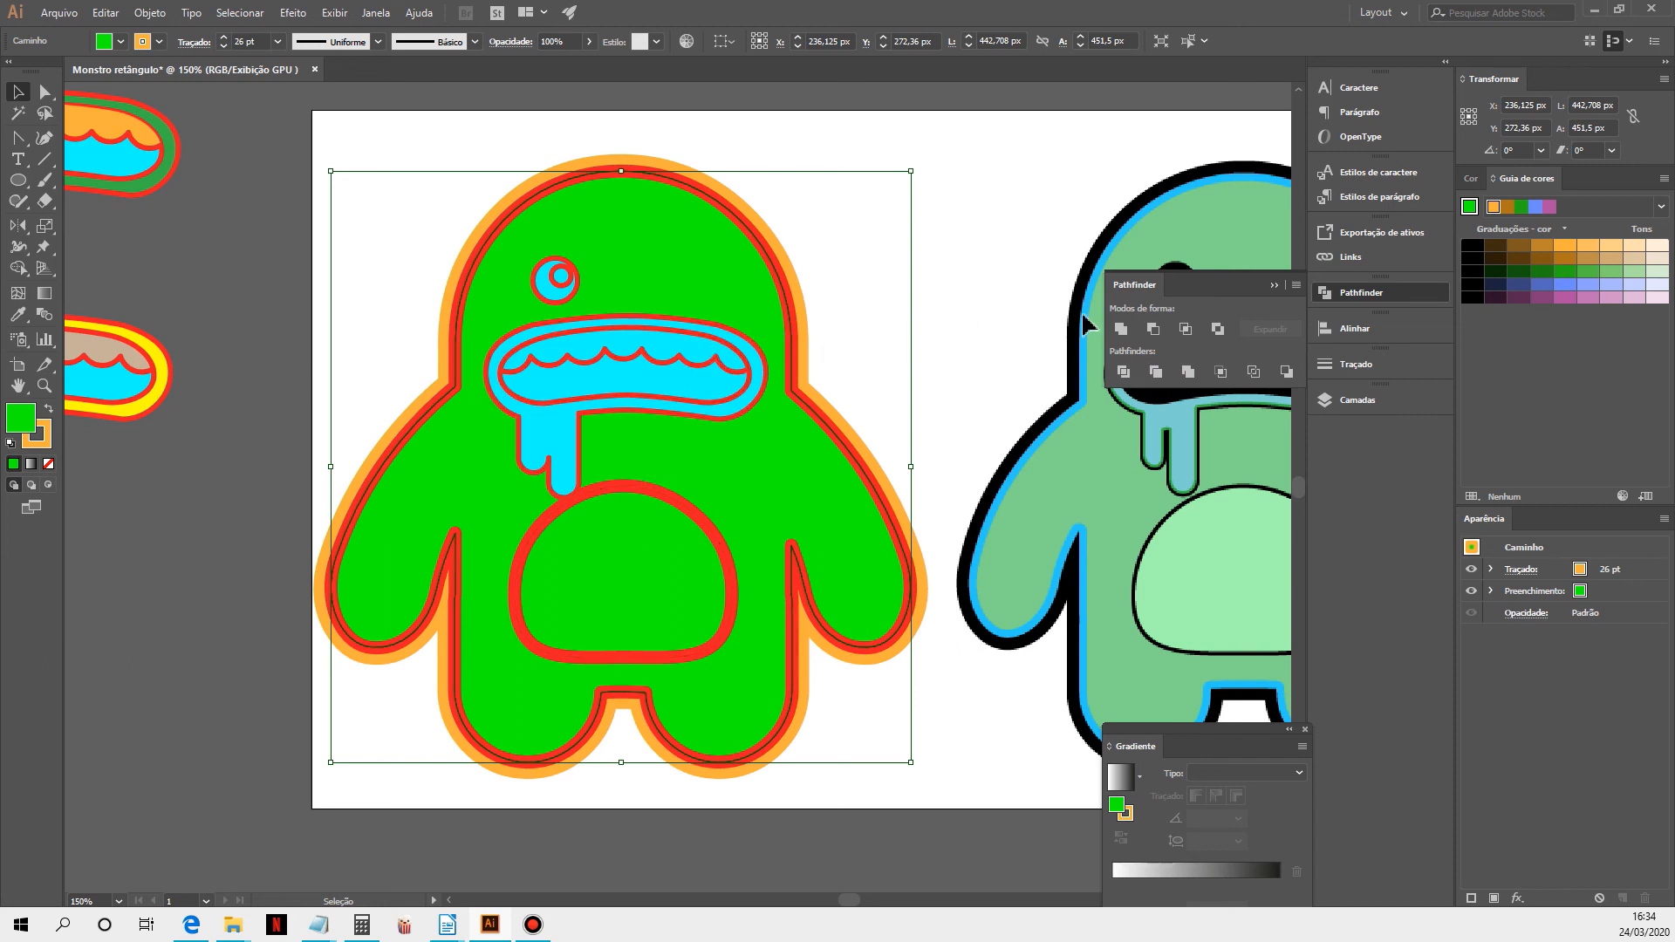
left_click(938, 294)
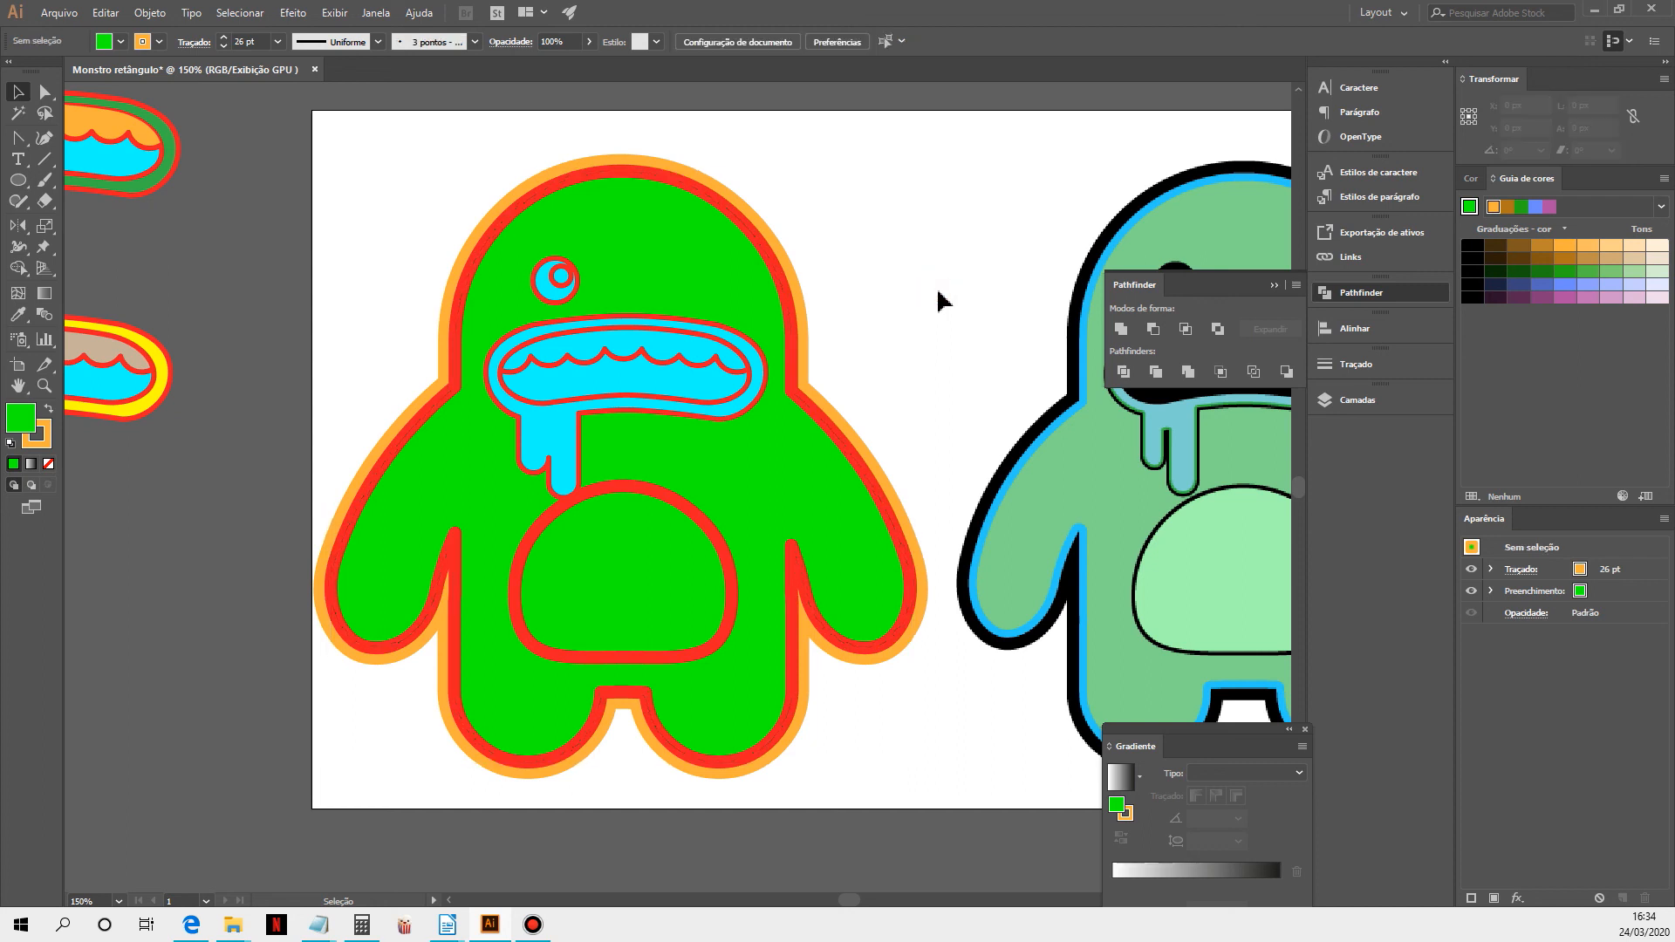